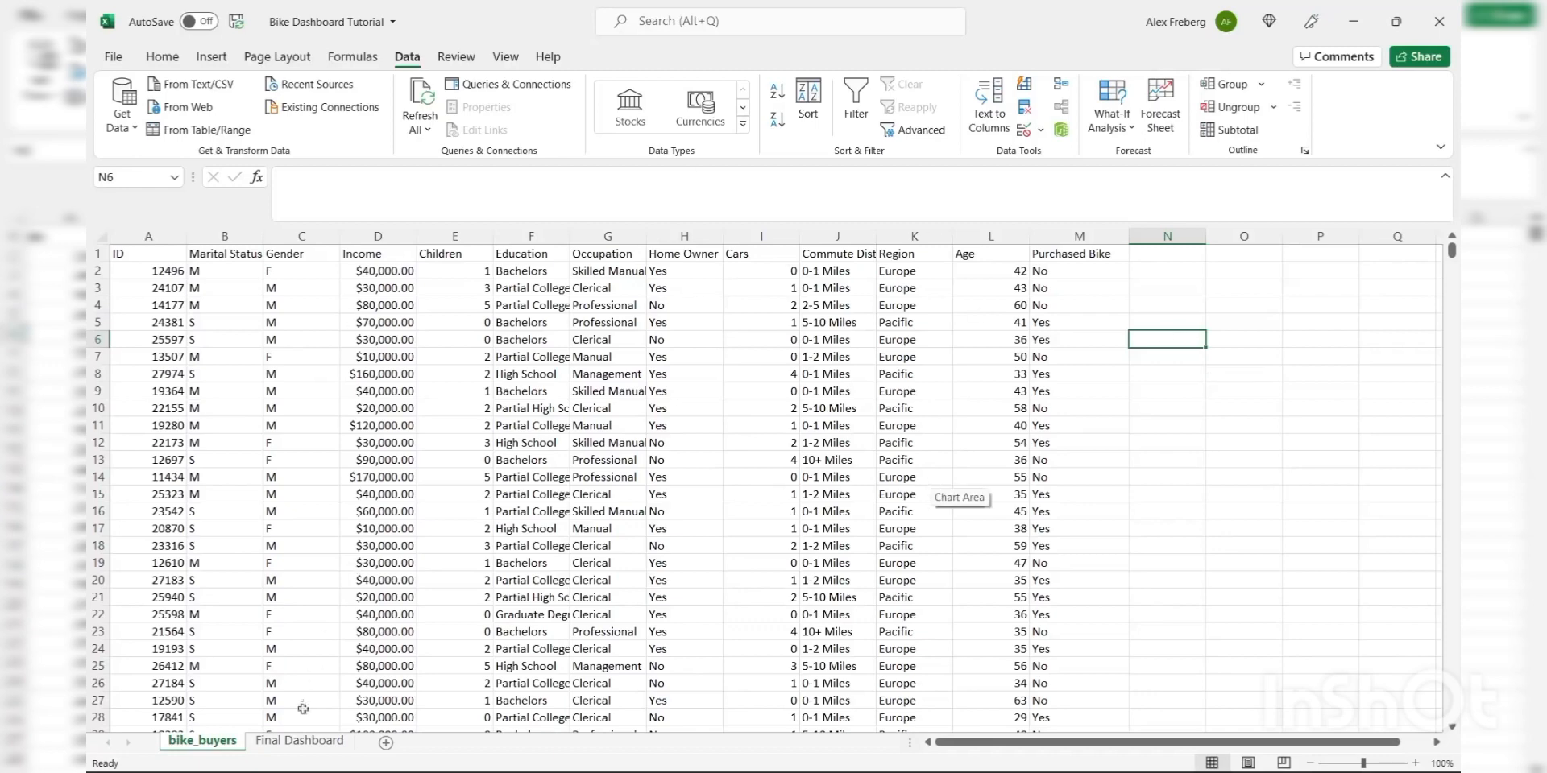
- Explore the Final Dashboard sheet by filtering its Region slicer to Europe and to Pacific, and return to the bike_buyers data
click(296, 743)
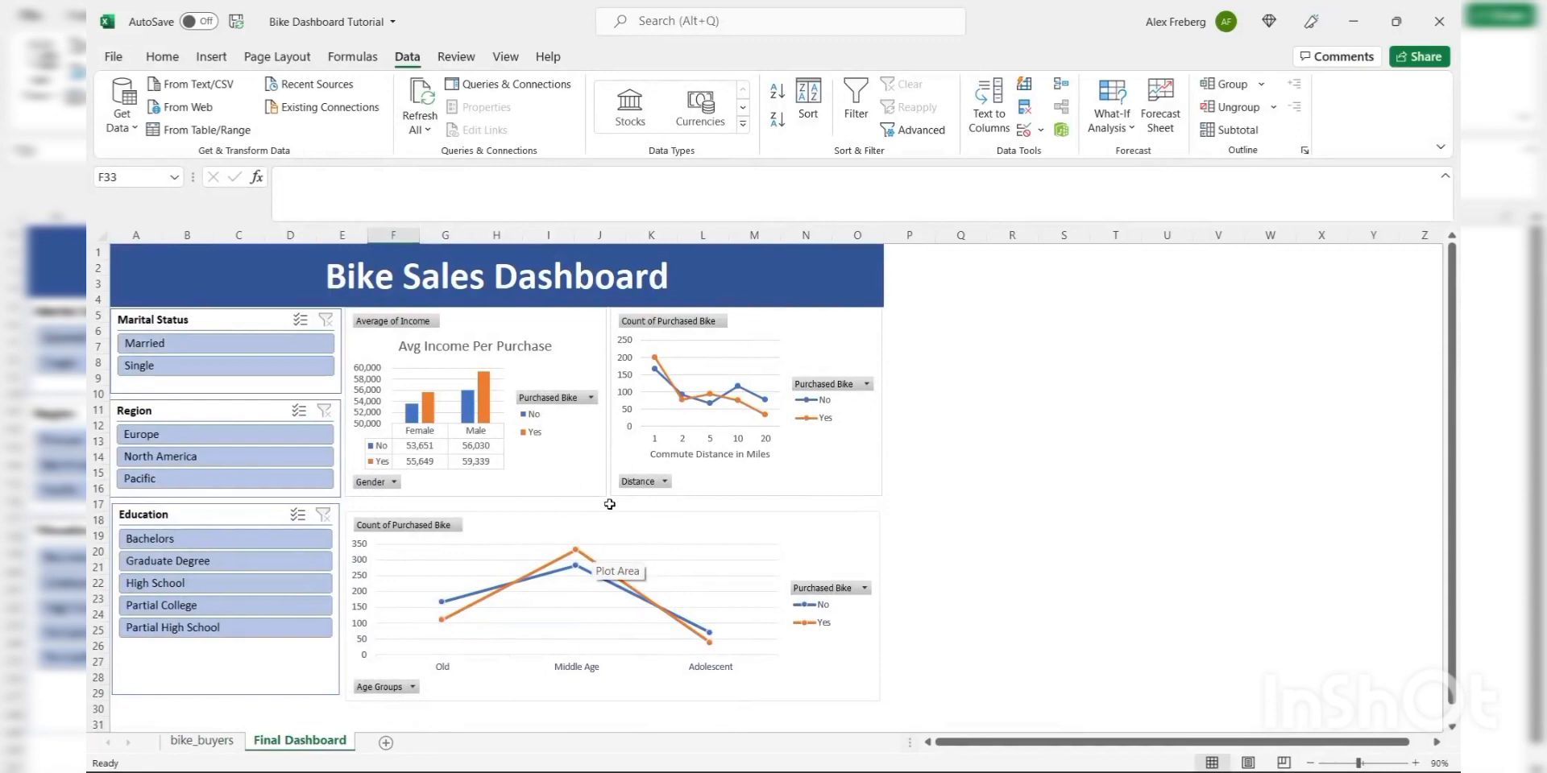
click(274, 448)
click(274, 434)
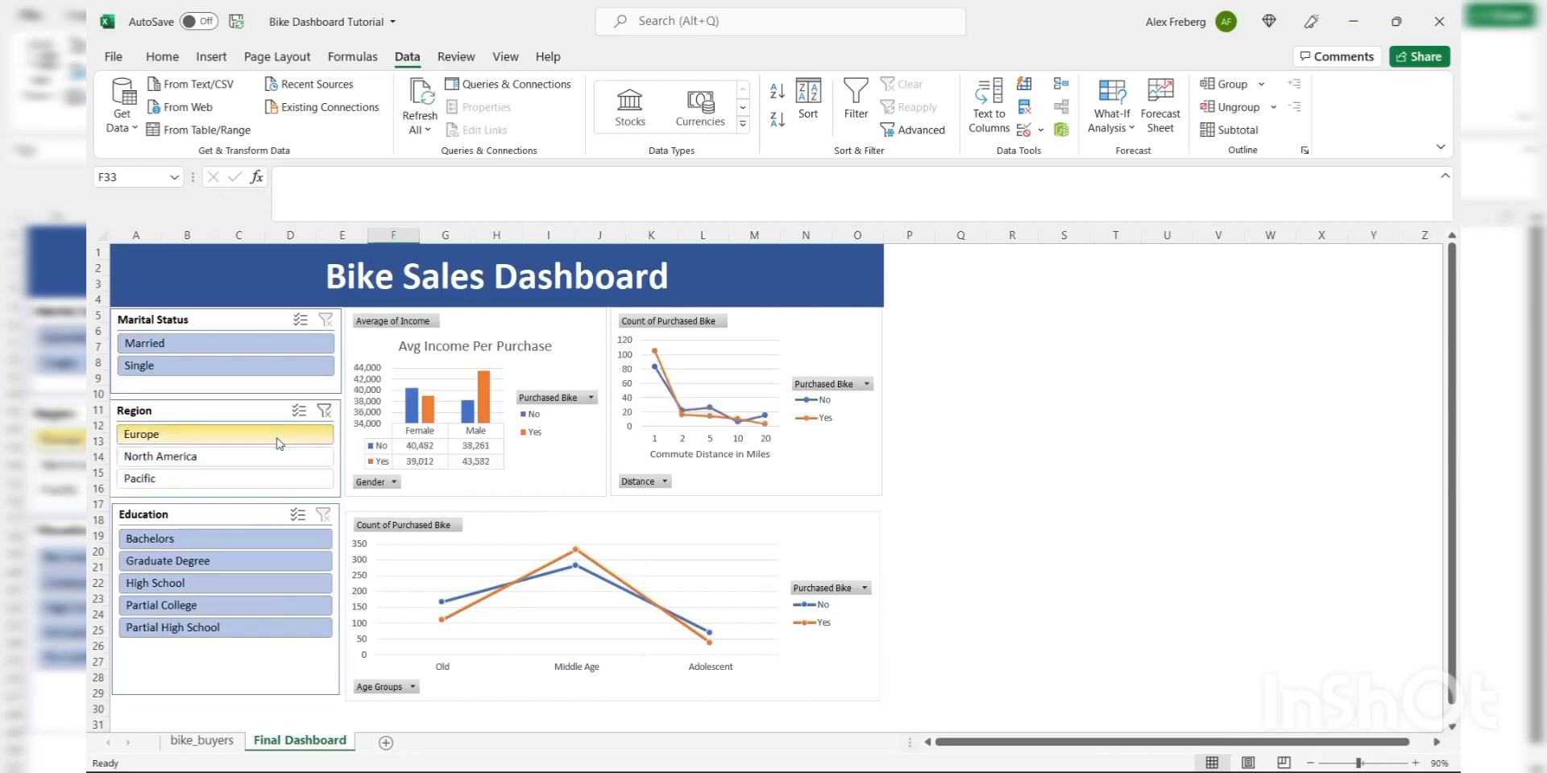
click(272, 473)
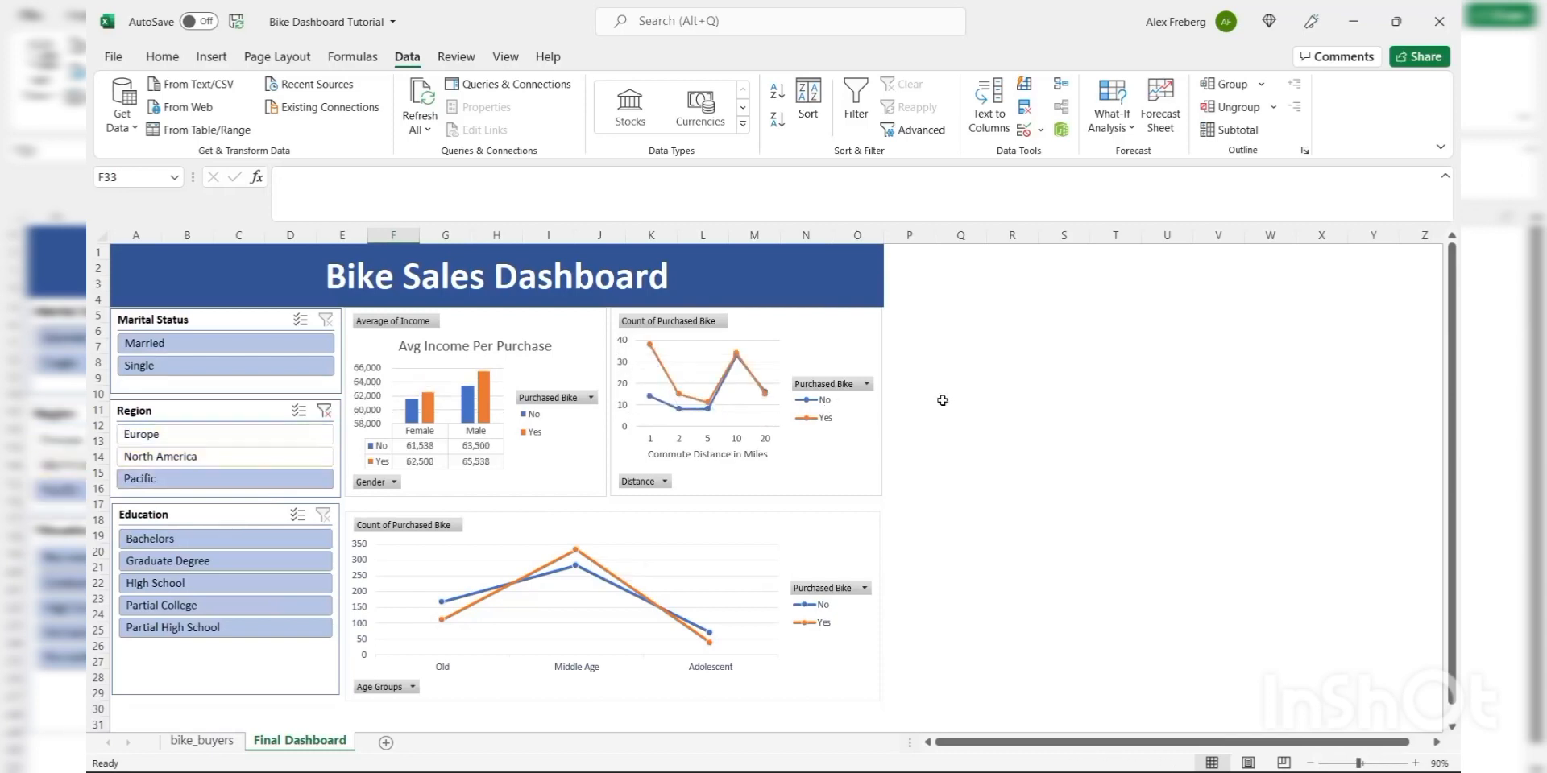
click(211, 741)
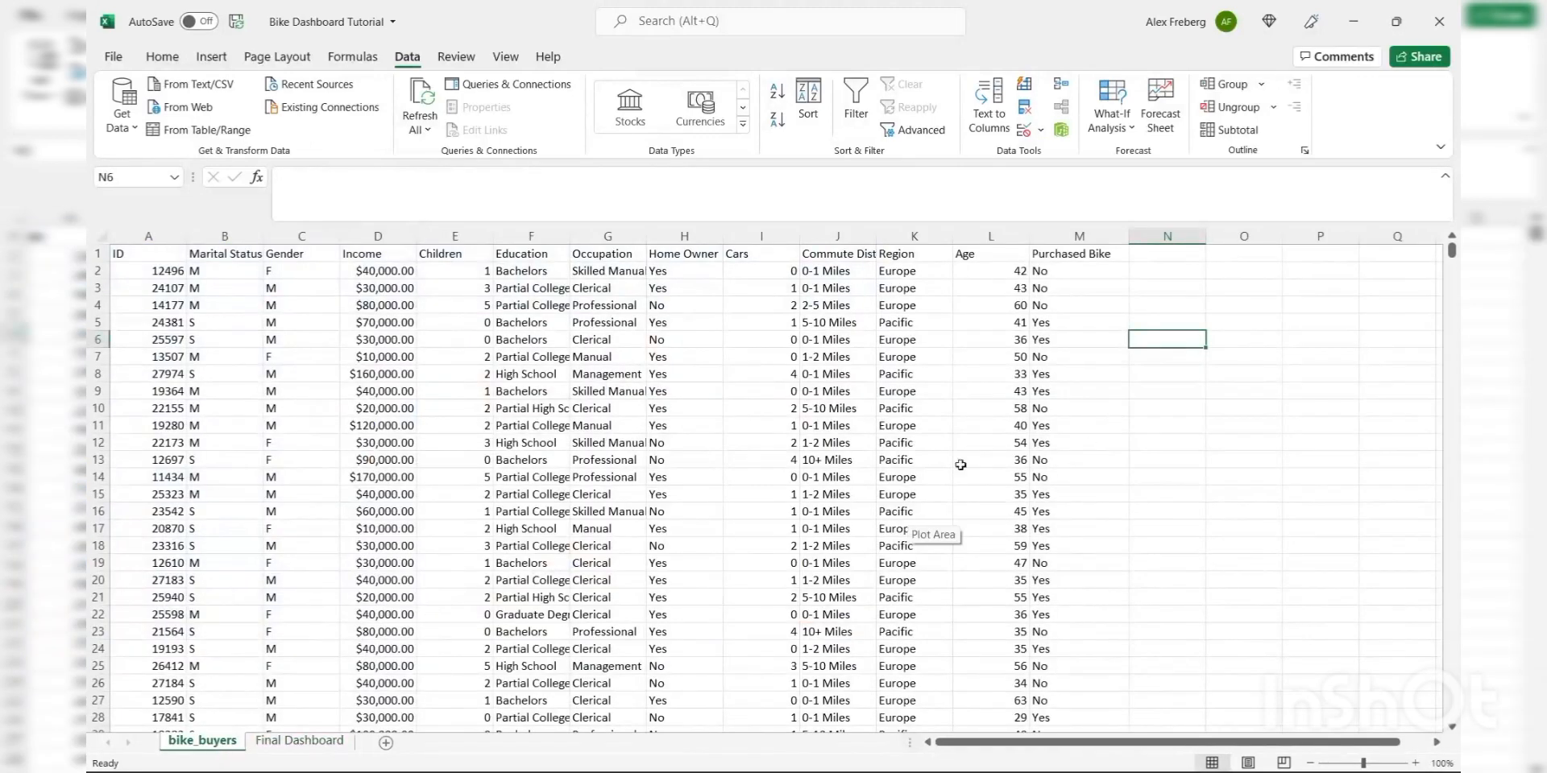
- Hide the Final Dashboard sheet
click(309, 743)
right_click(309, 743)
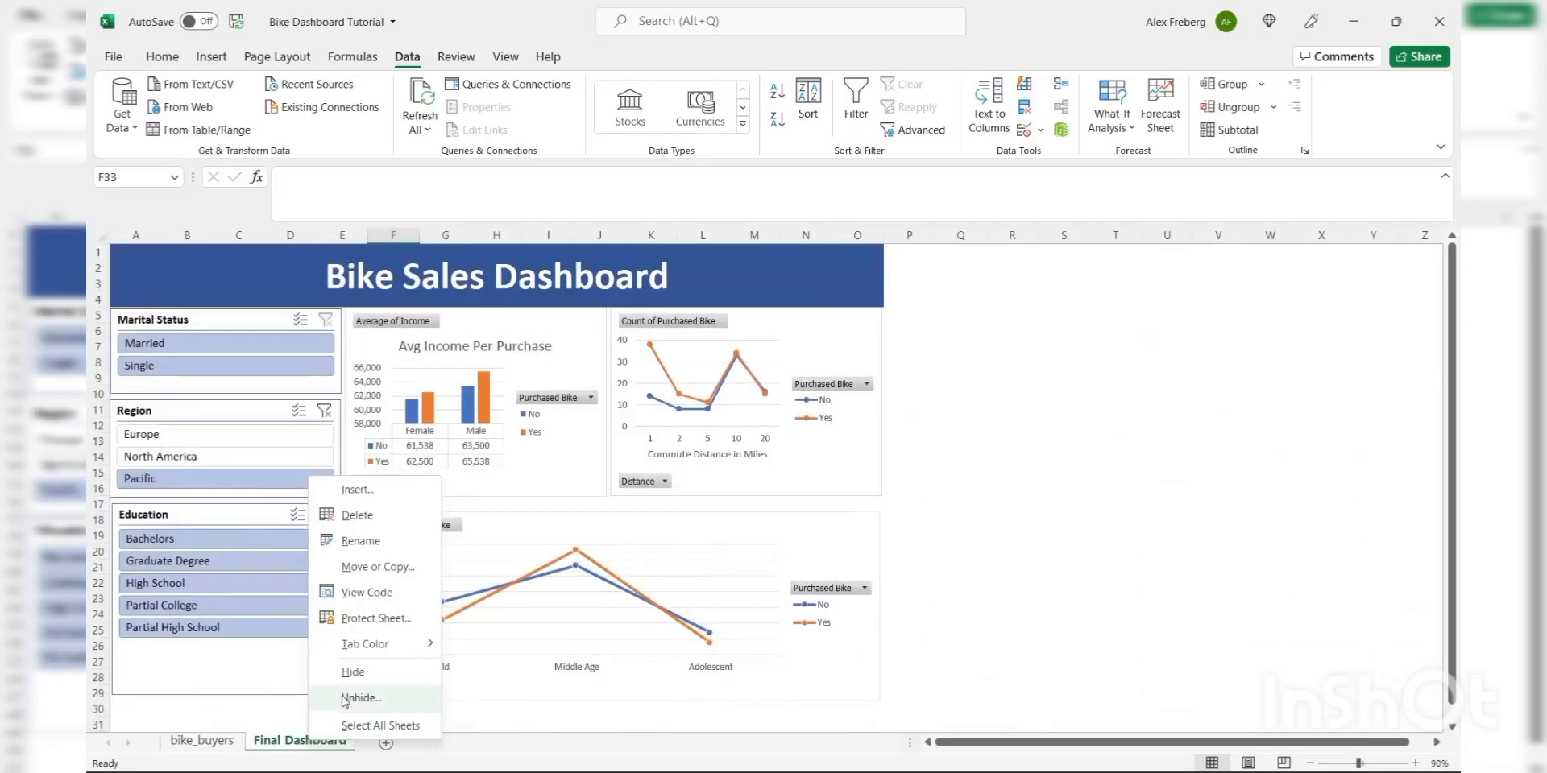
click(360, 672)
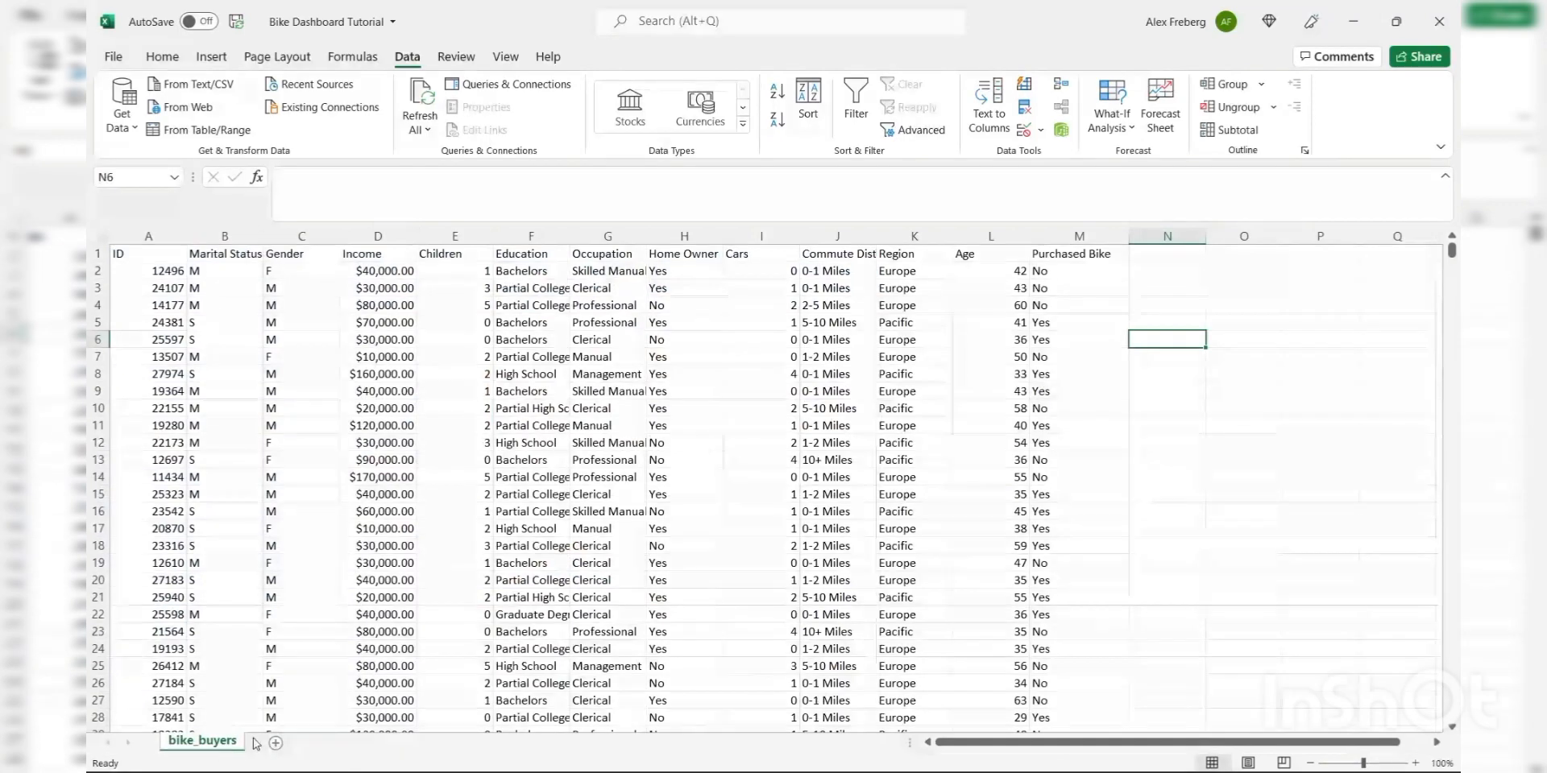
- Add a new worksheet after bike_buyers and name it Dashboard
click(276, 743)
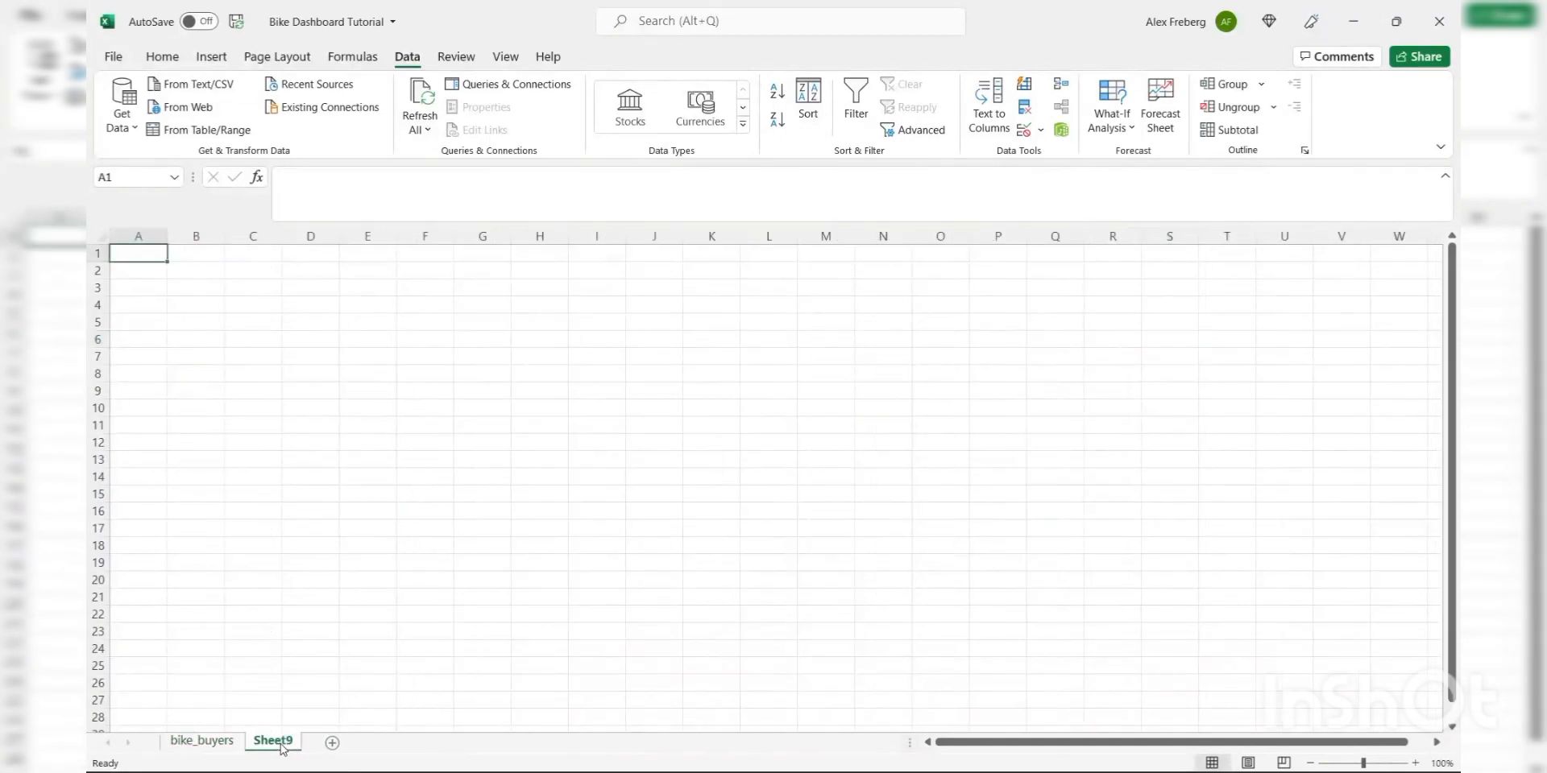
double_click(281, 743)
text(Dashboard)
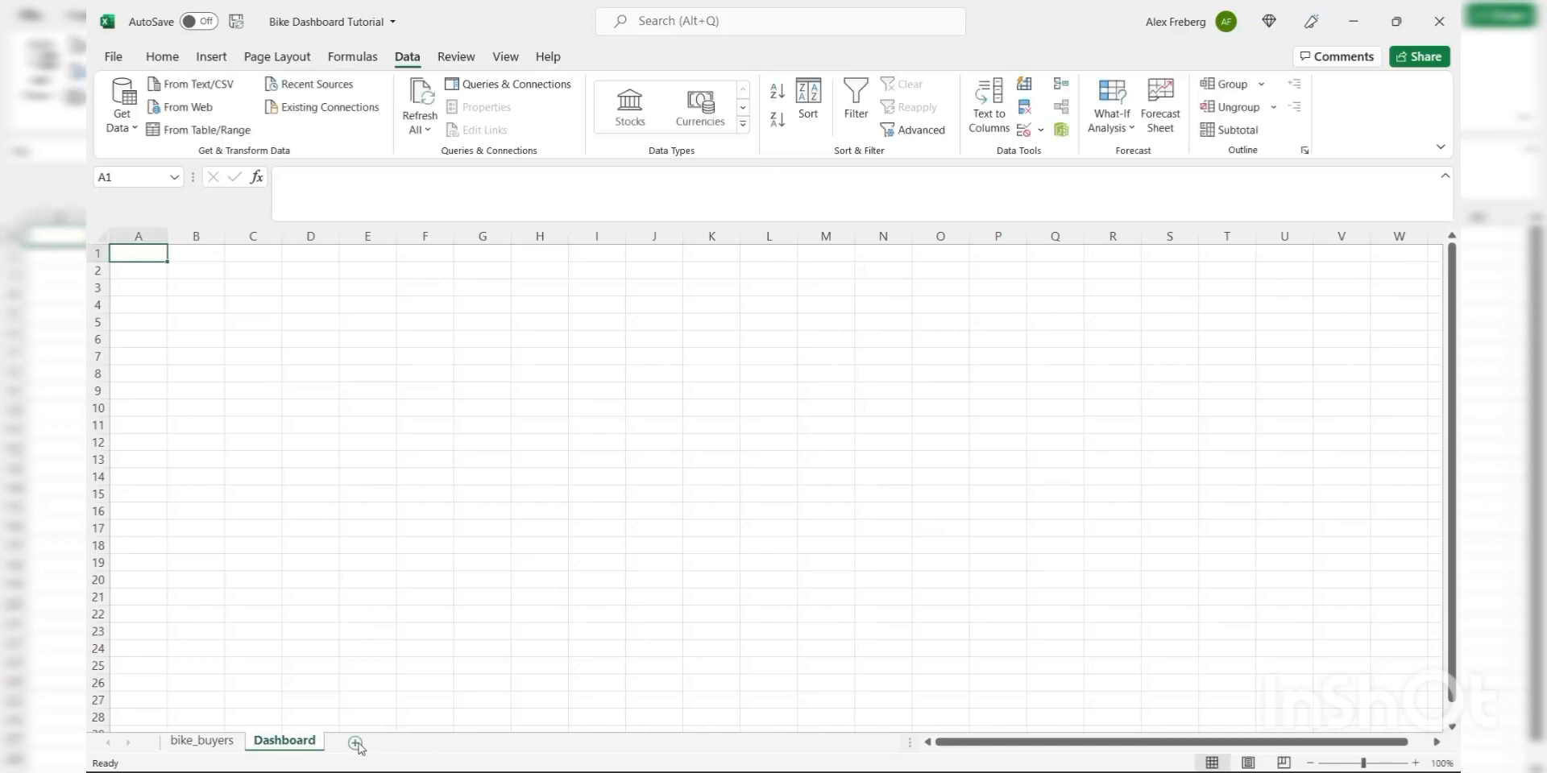
- Add another worksheet after Dashboard and name it Pivot Table
click(354, 743)
text(Pivot)
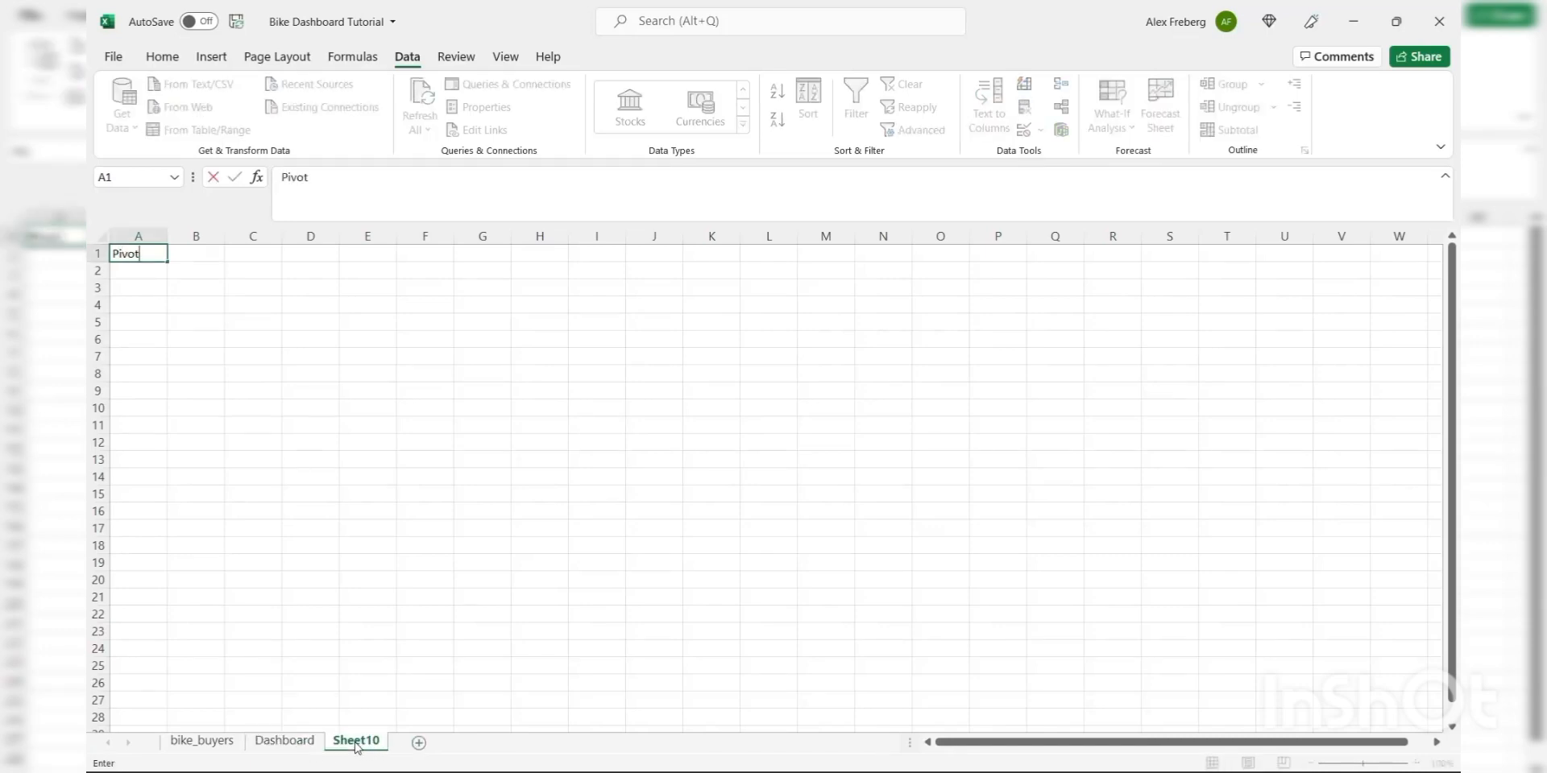
double_click(355, 743)
text(Pivot Table)
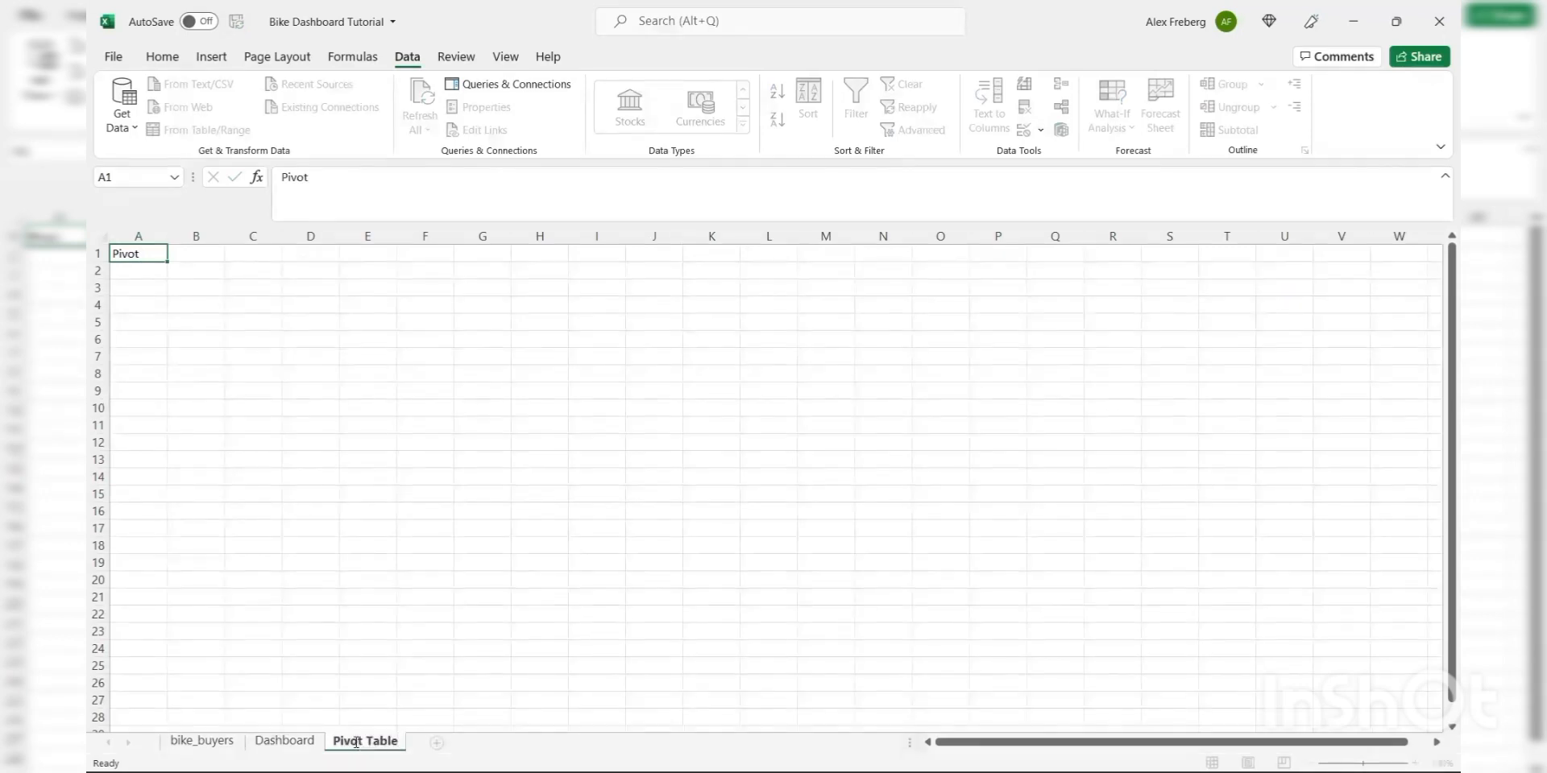
- Add a third new worksheet at the end of the workbook and name it Working Sheet
click(437, 743)
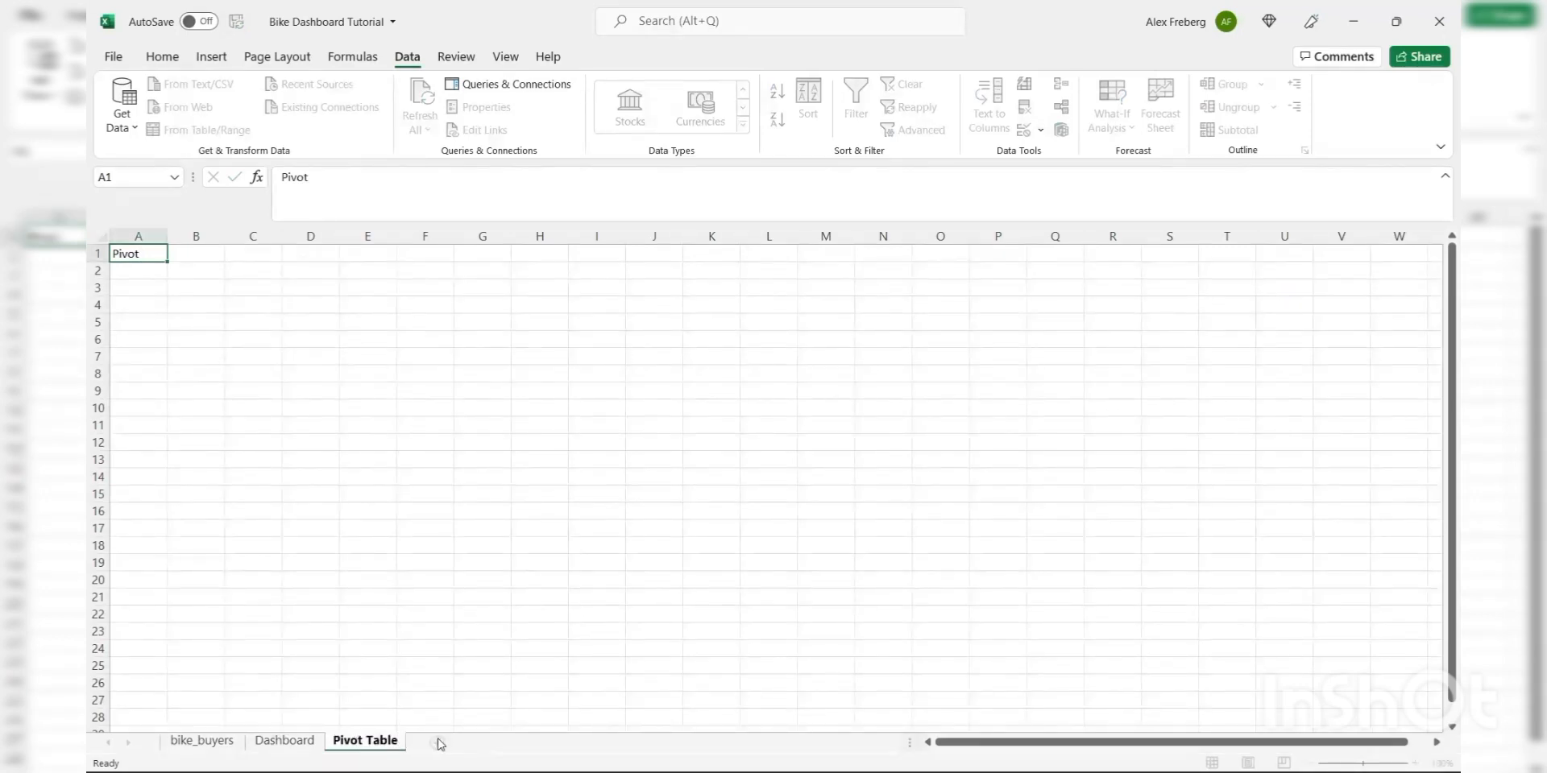
double_click(439, 743)
text(Working Sheet)
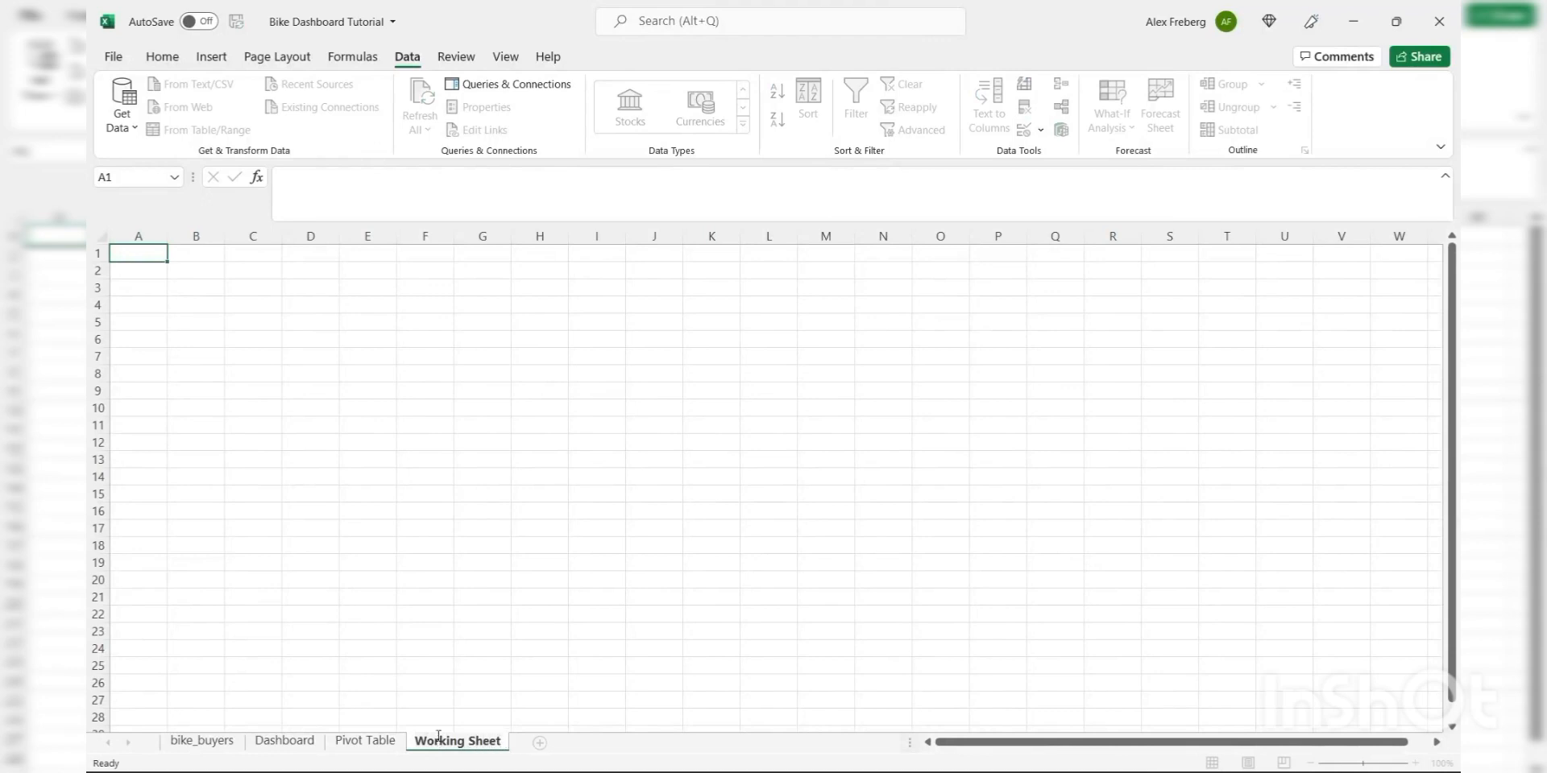
click(435, 672)
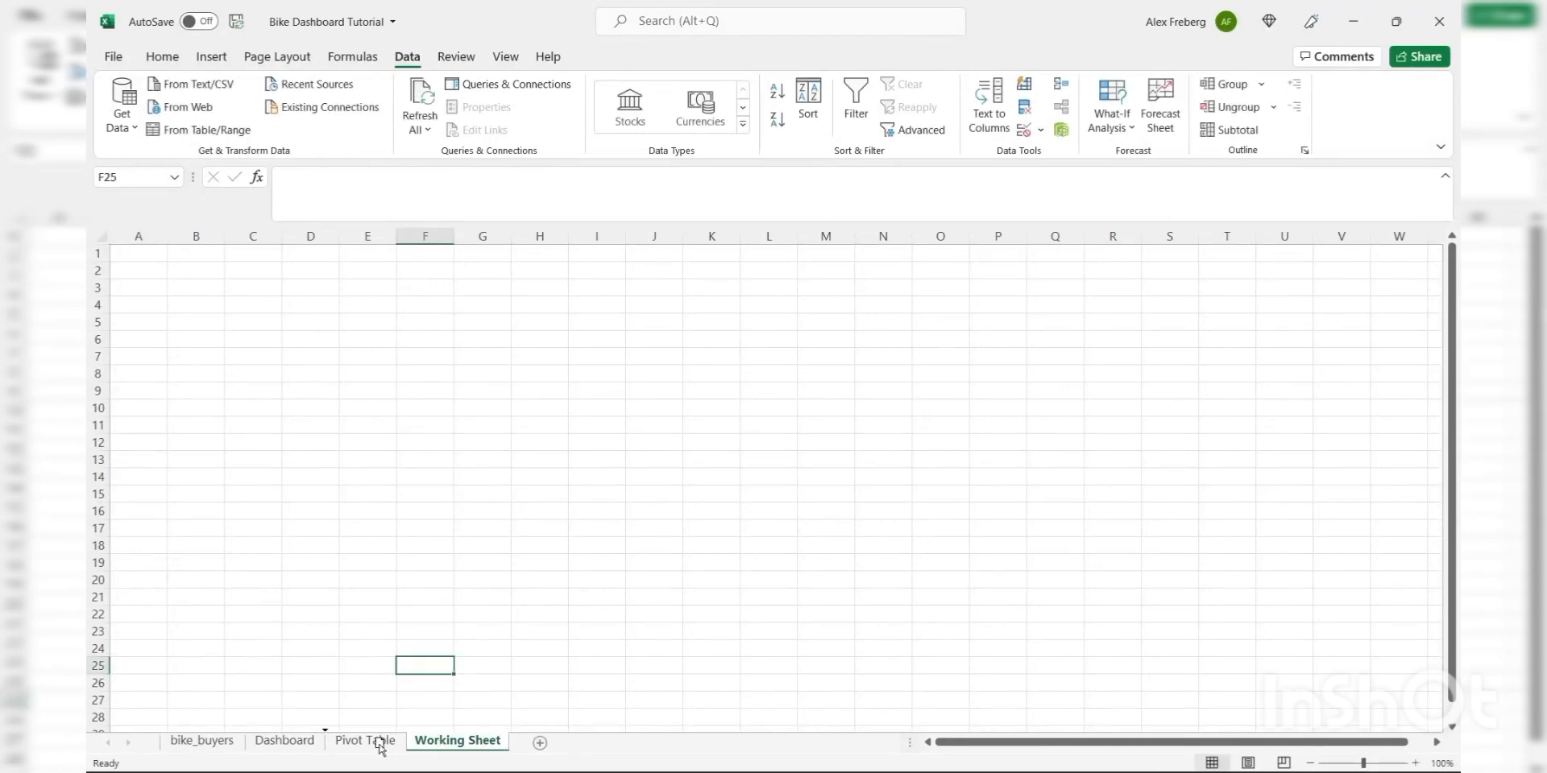
- Reorder the sheets so that bike_buyers is followed by Working Sheet, Pivot Table and Dashboard
drag(380, 748, 299, 749)
click(464, 743)
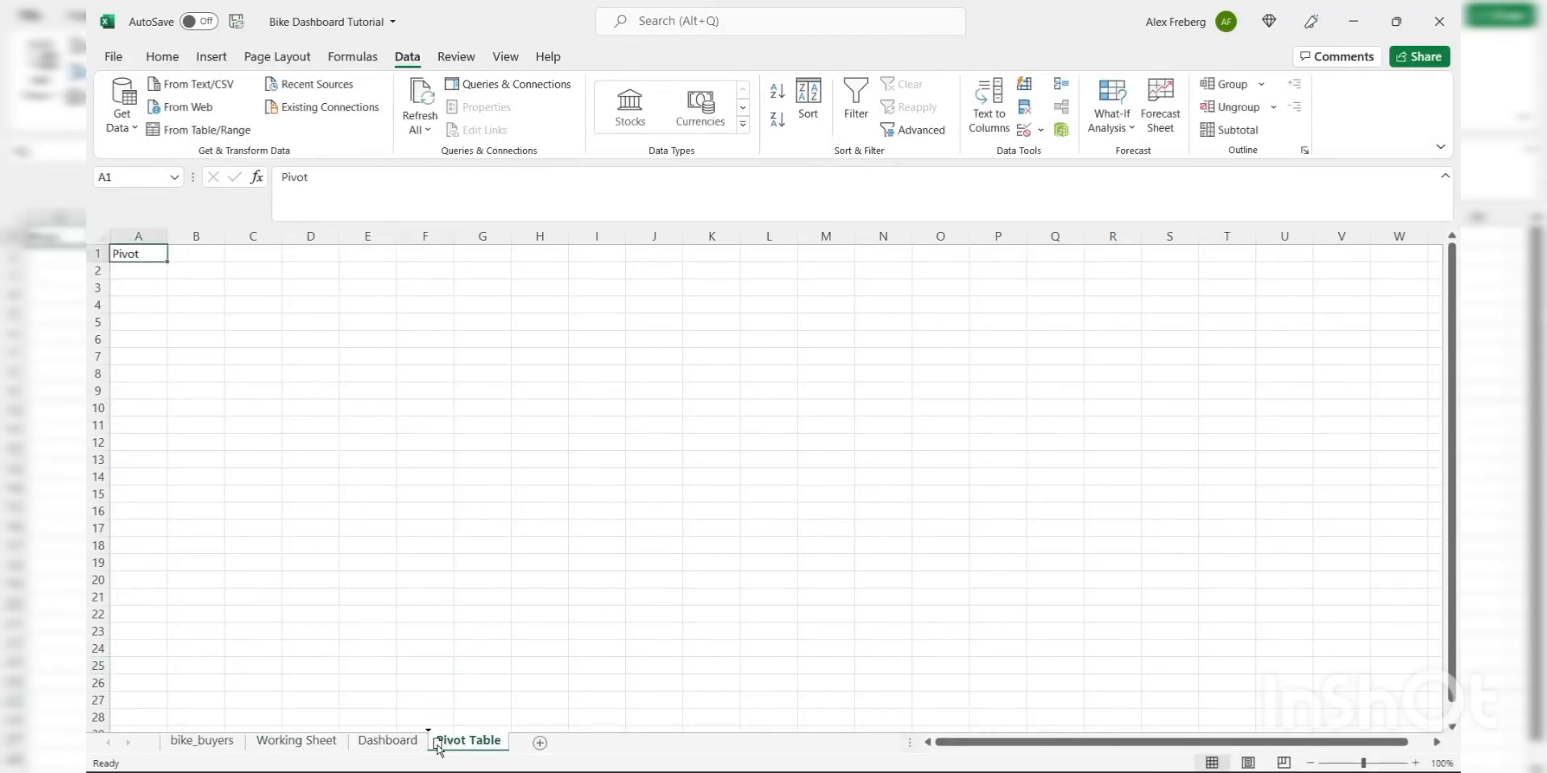
drag(438, 745, 390, 745)
- Copy all the data from the bike_buyers sheet into the Working Sheet and clear the copy selection on bike_buyers
click(204, 742)
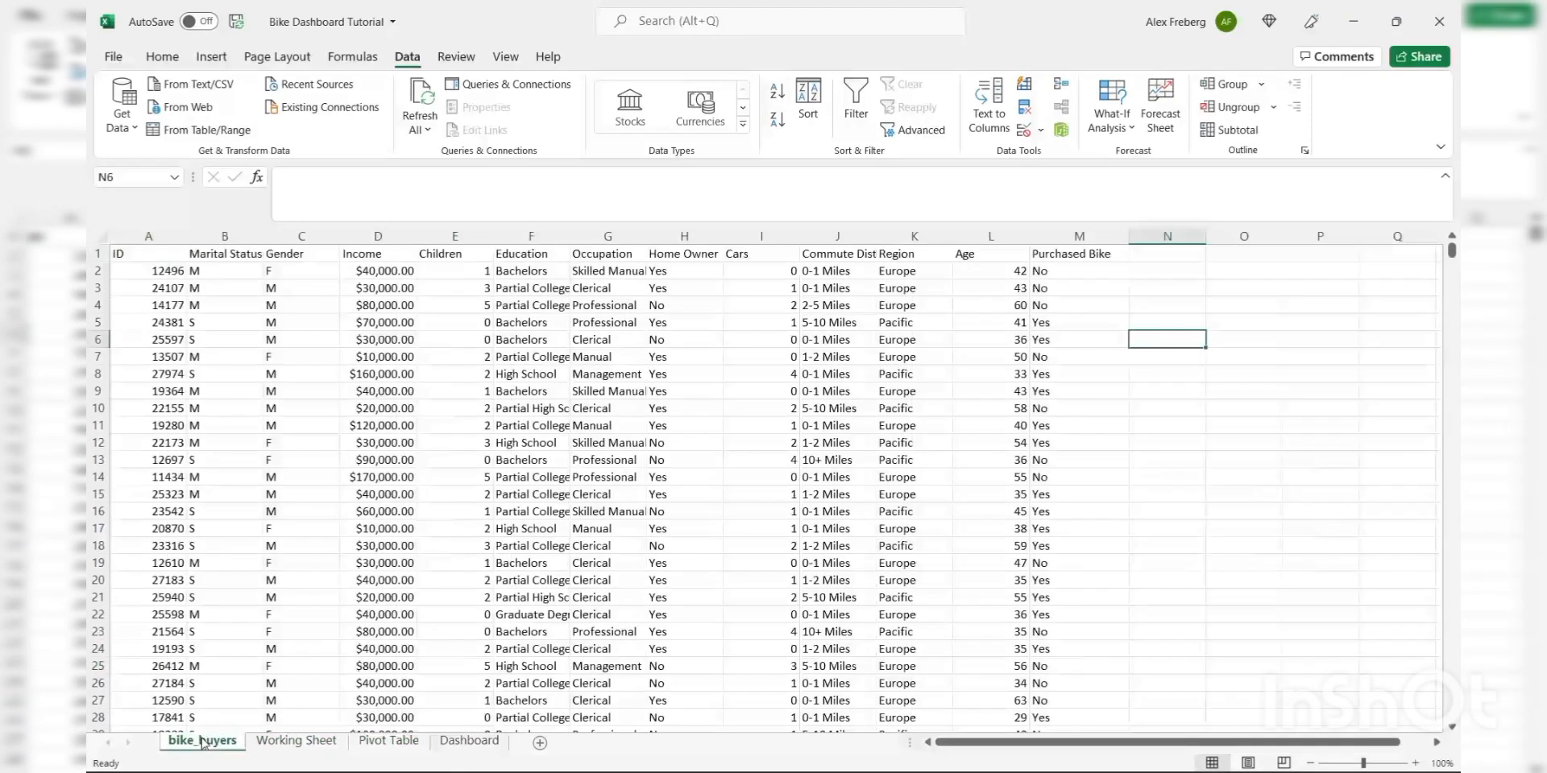
click(99, 235)
key(ctrl+c)
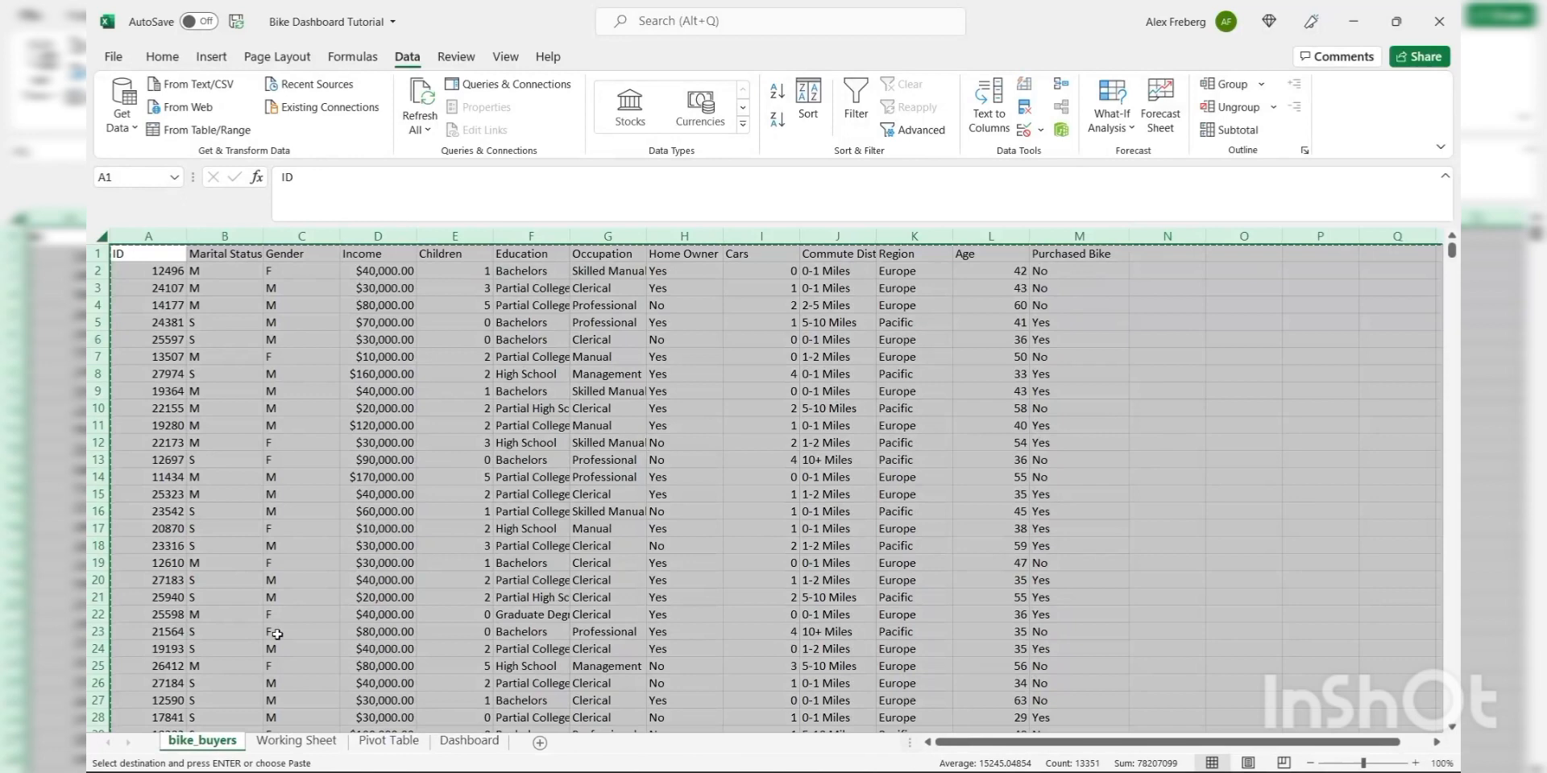
click(297, 741)
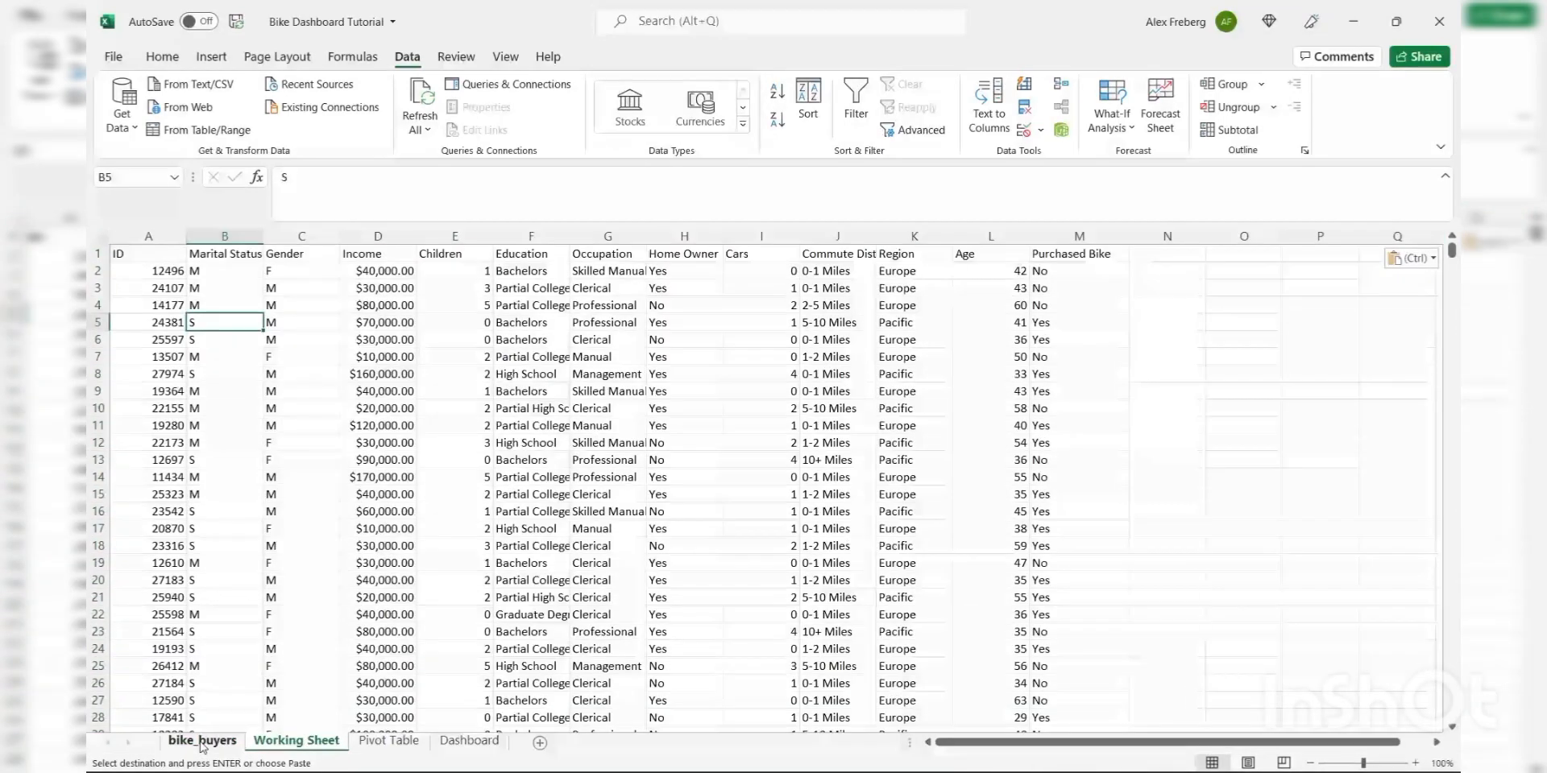
click(202, 741)
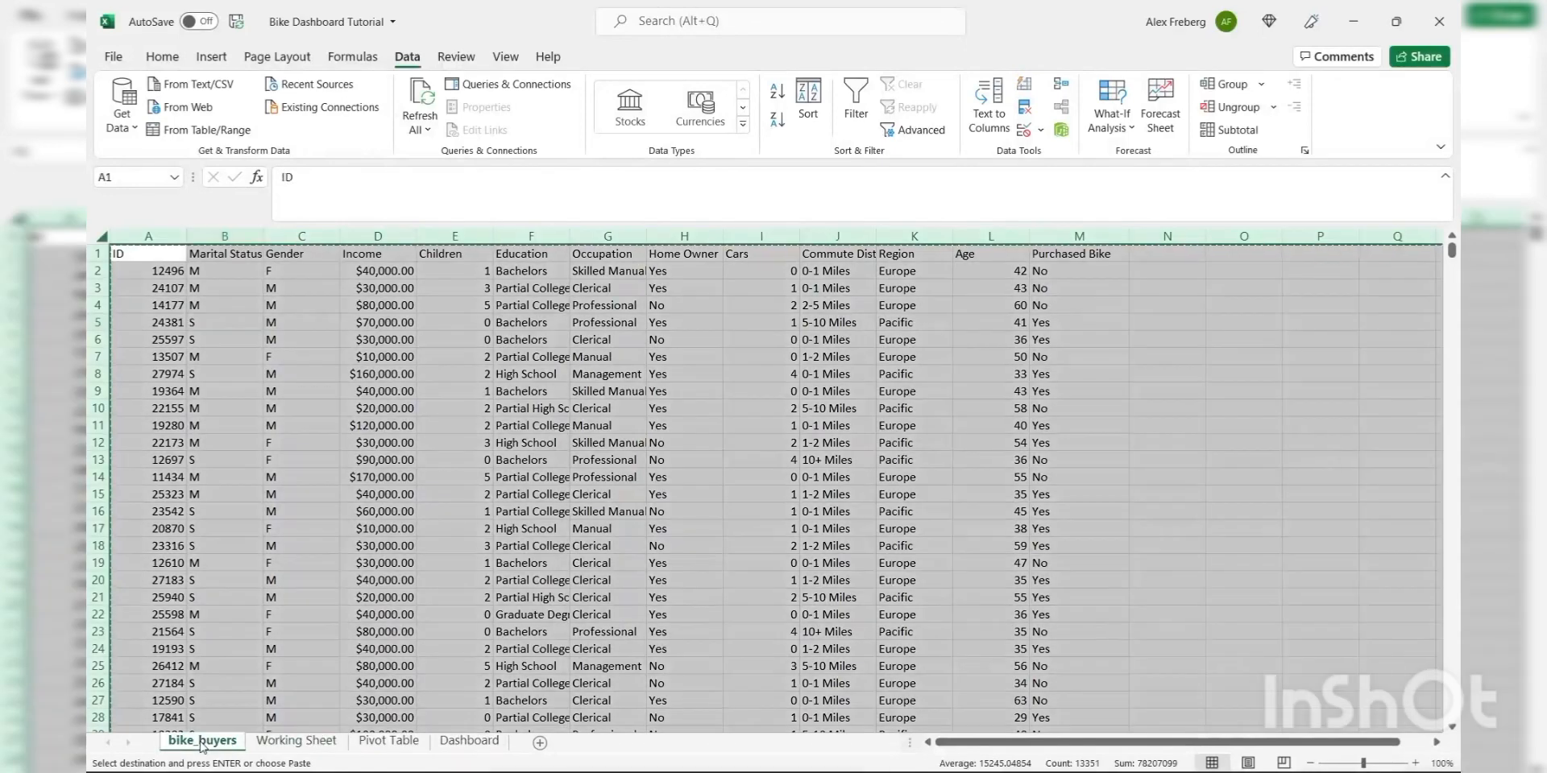
click(219, 528)
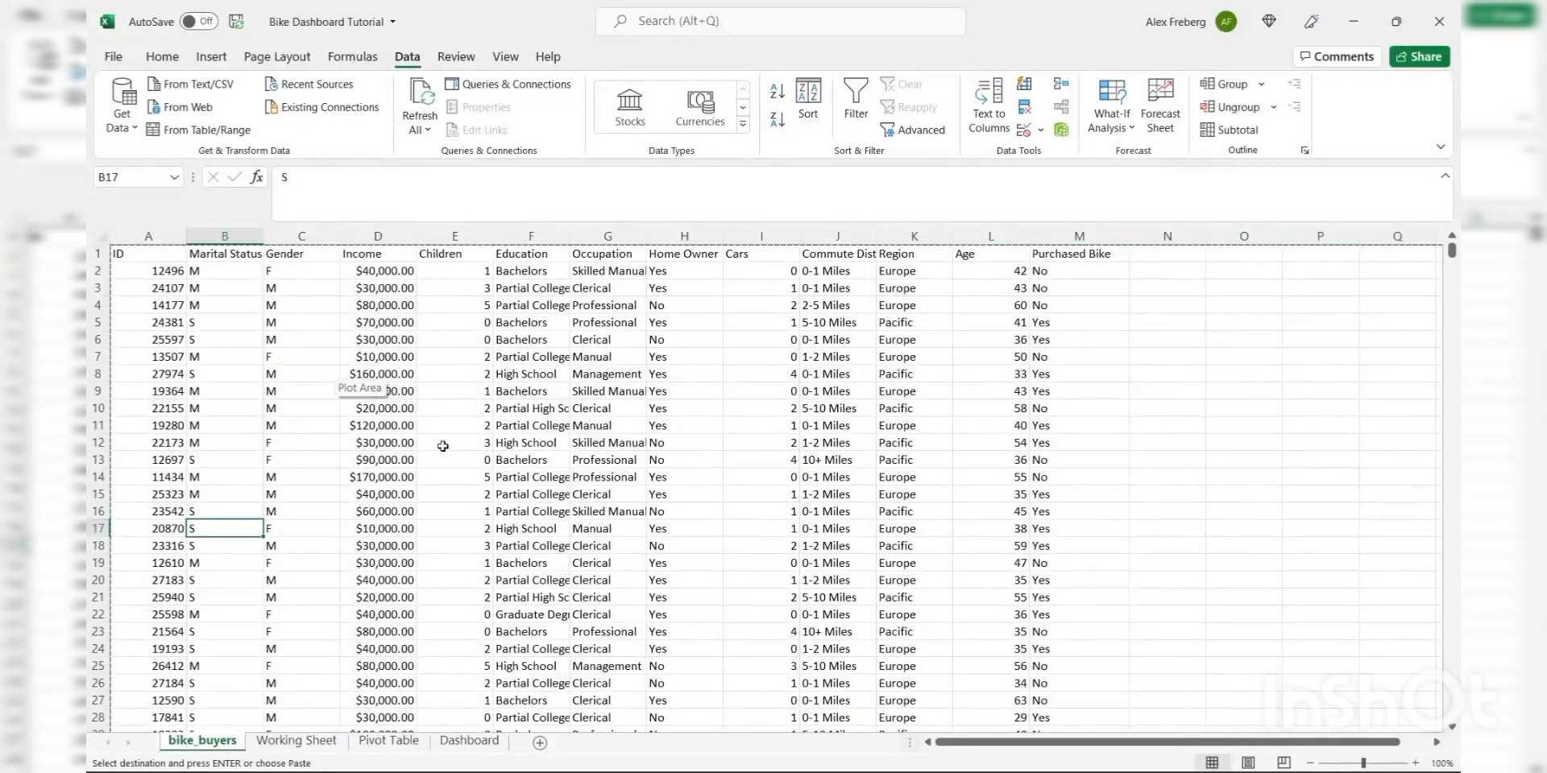
double_click(1171, 356)
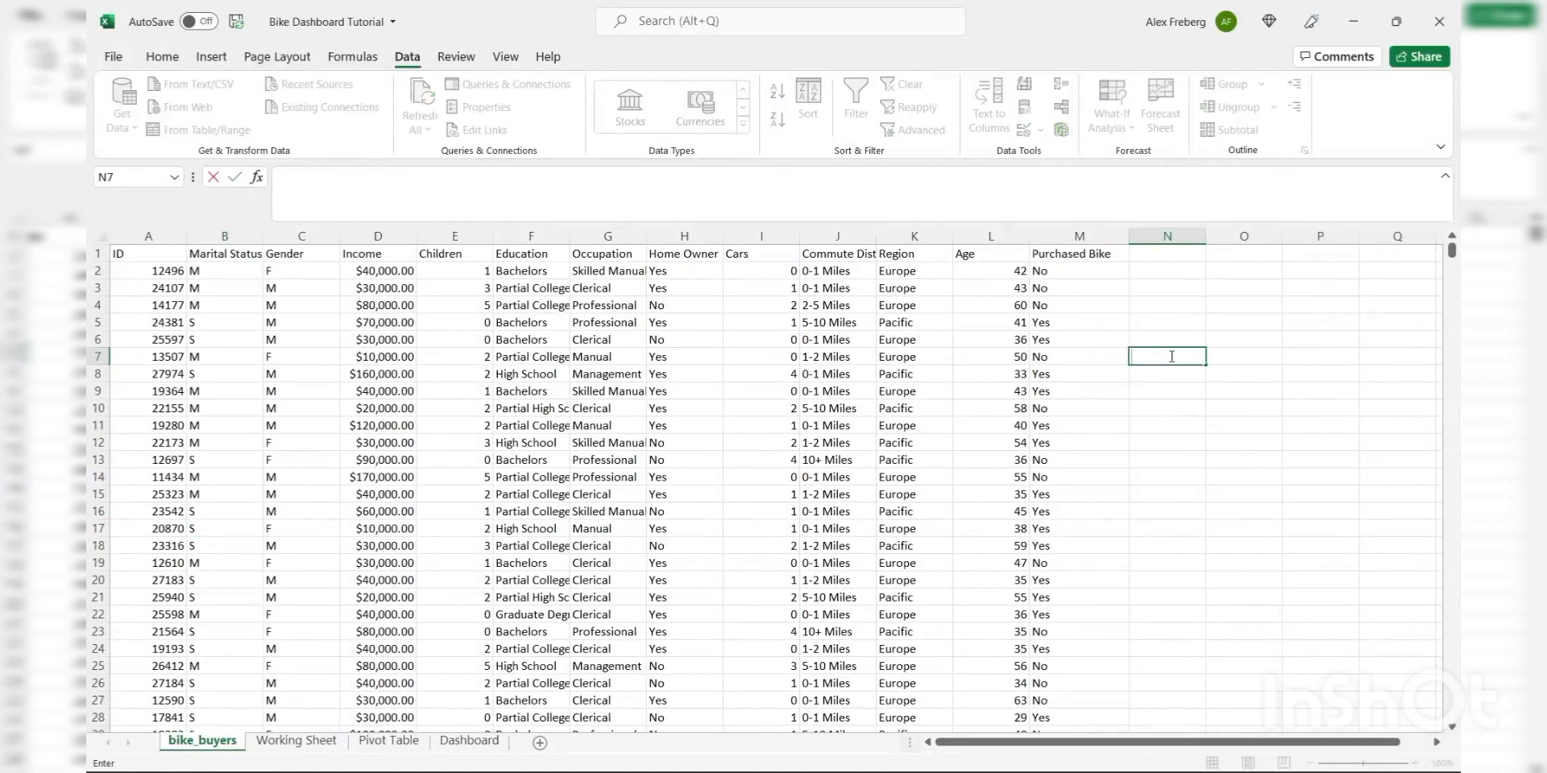
click(1169, 340)
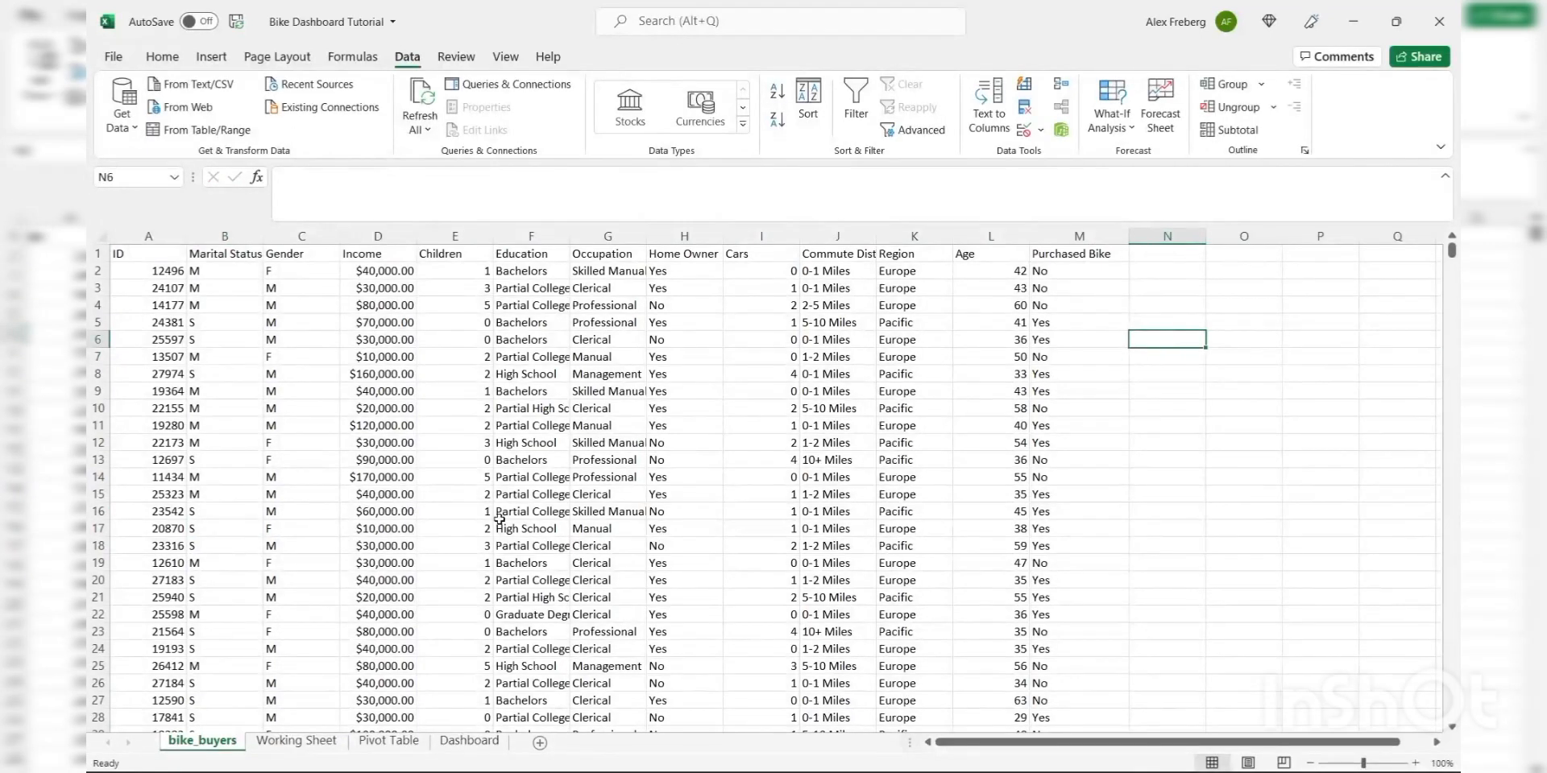
- Turn on filters for all the header columns of the Working Sheet
click(296, 741)
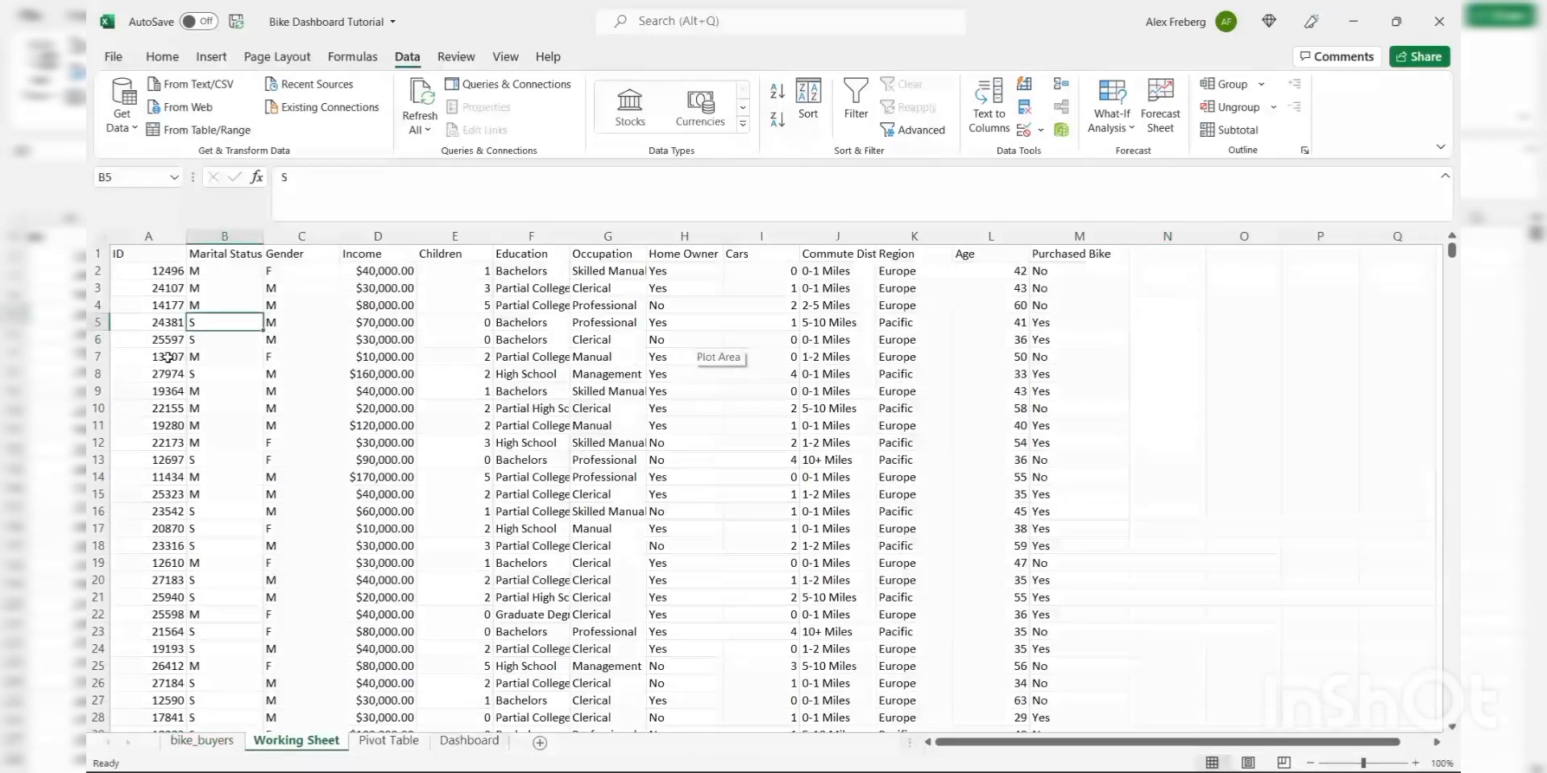
click(100, 235)
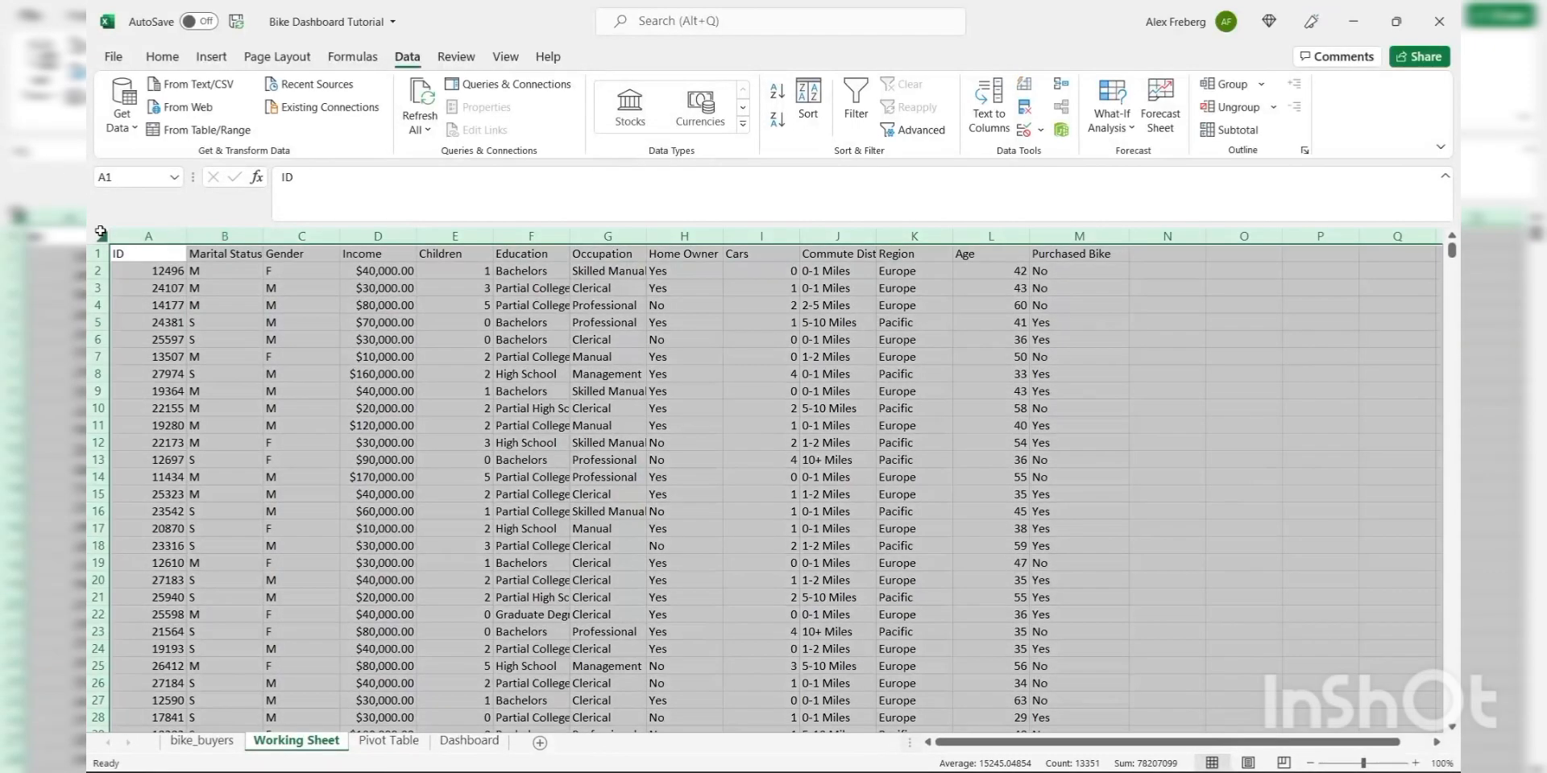
click(856, 101)
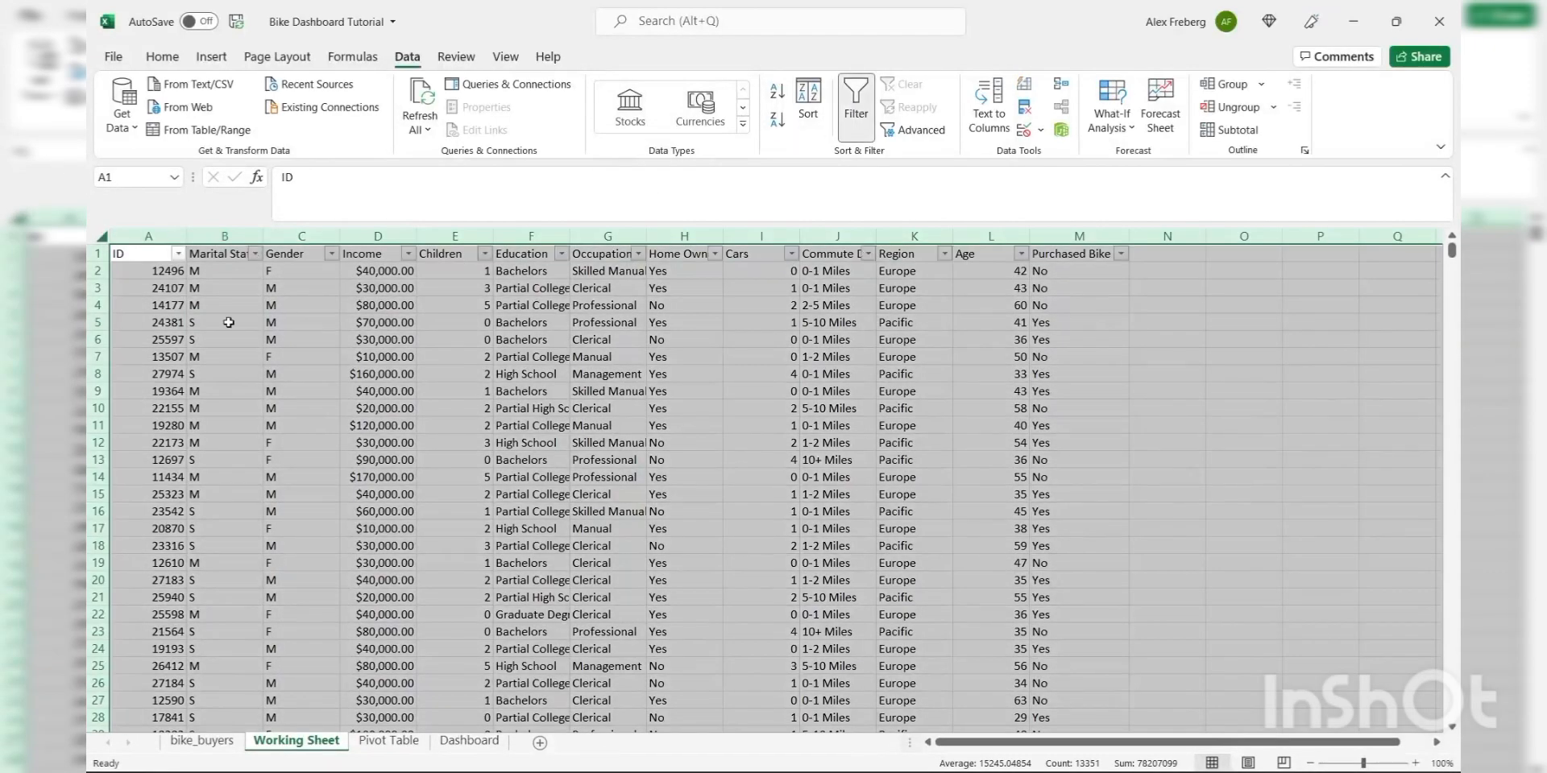
click(176, 278)
- Widen all columns of the Working Sheet evenly so that their headers and values fit
click(99, 234)
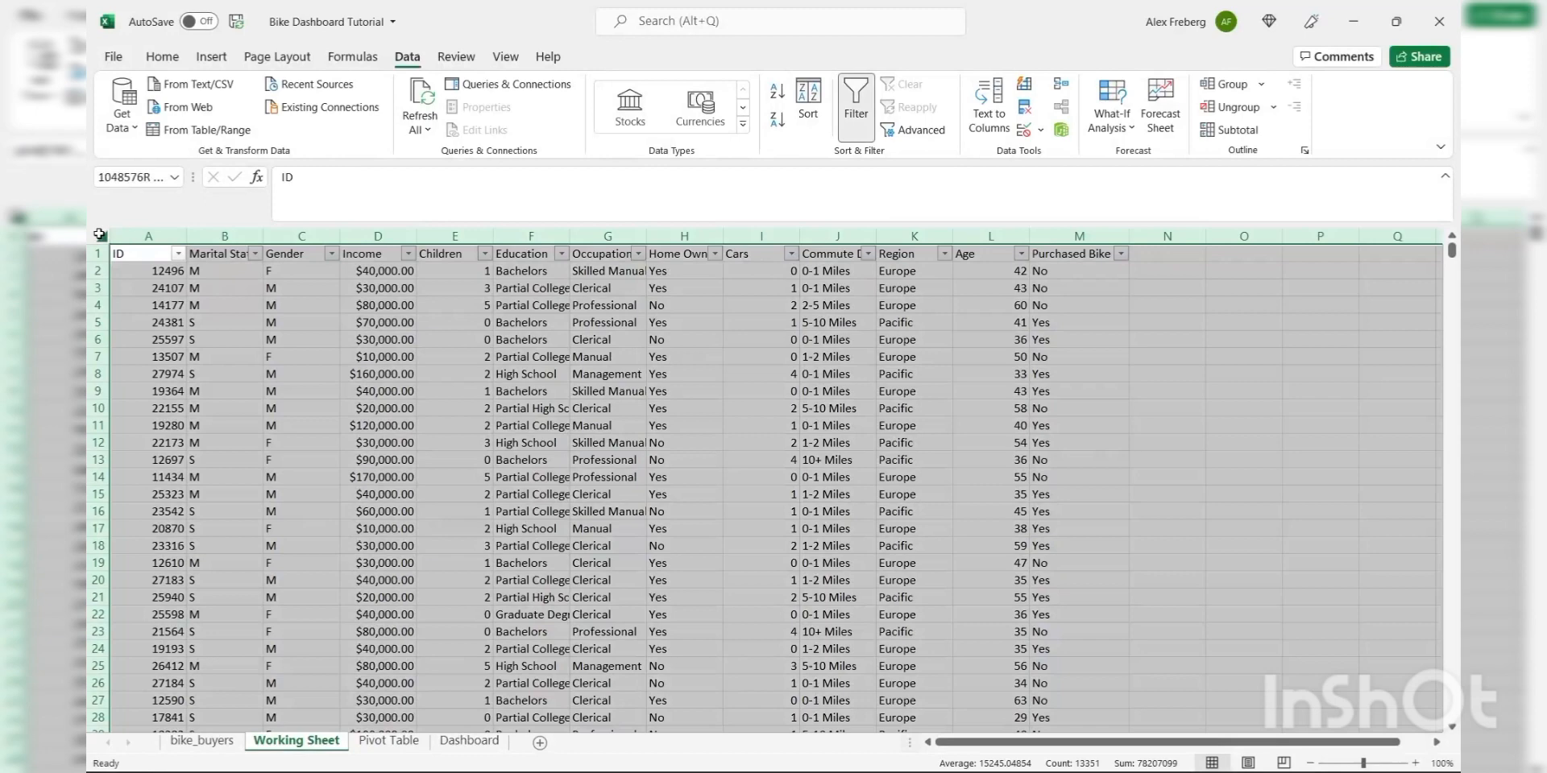
double_click(186, 236)
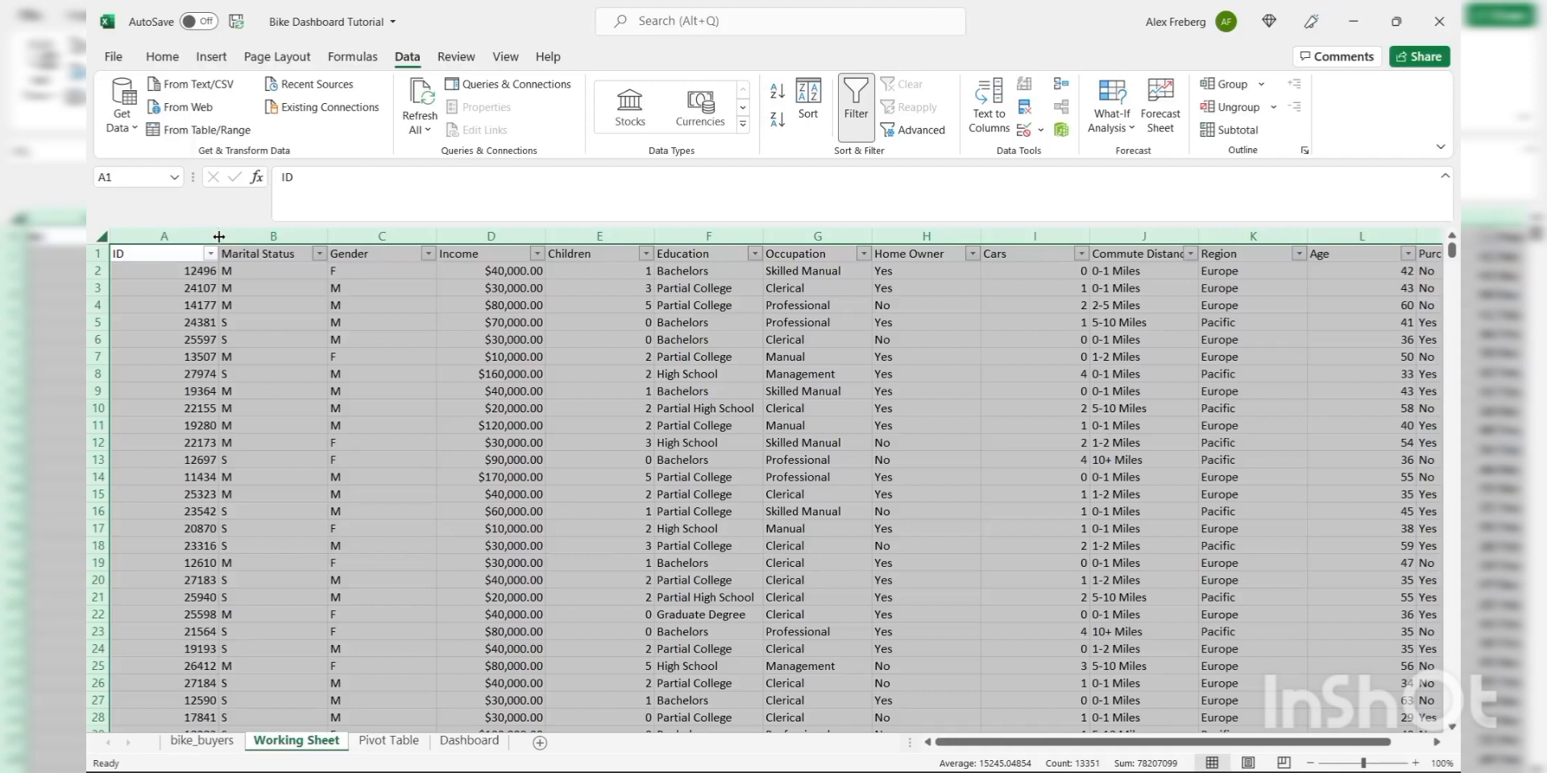
double_click(219, 234)
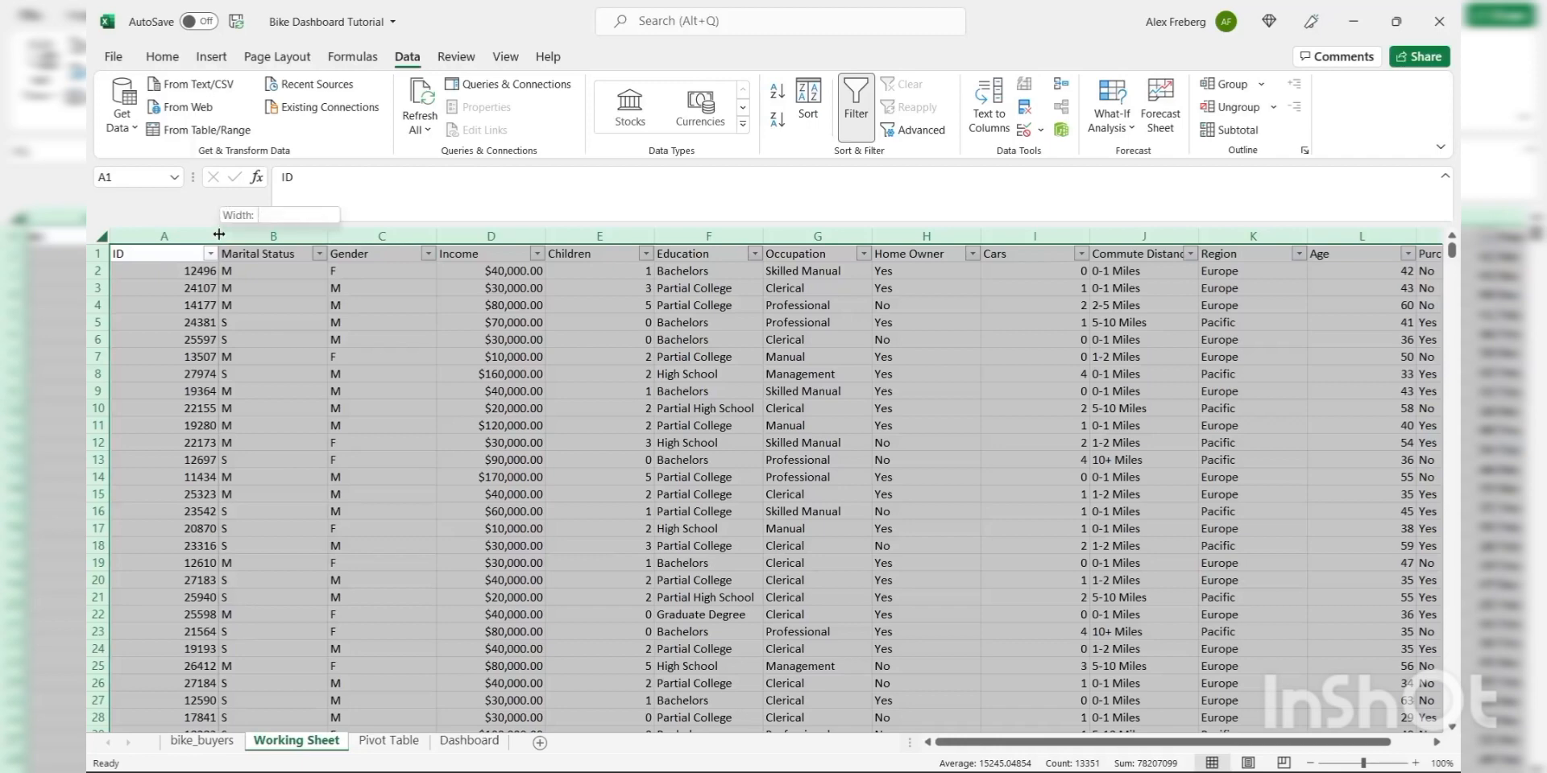
click(228, 287)
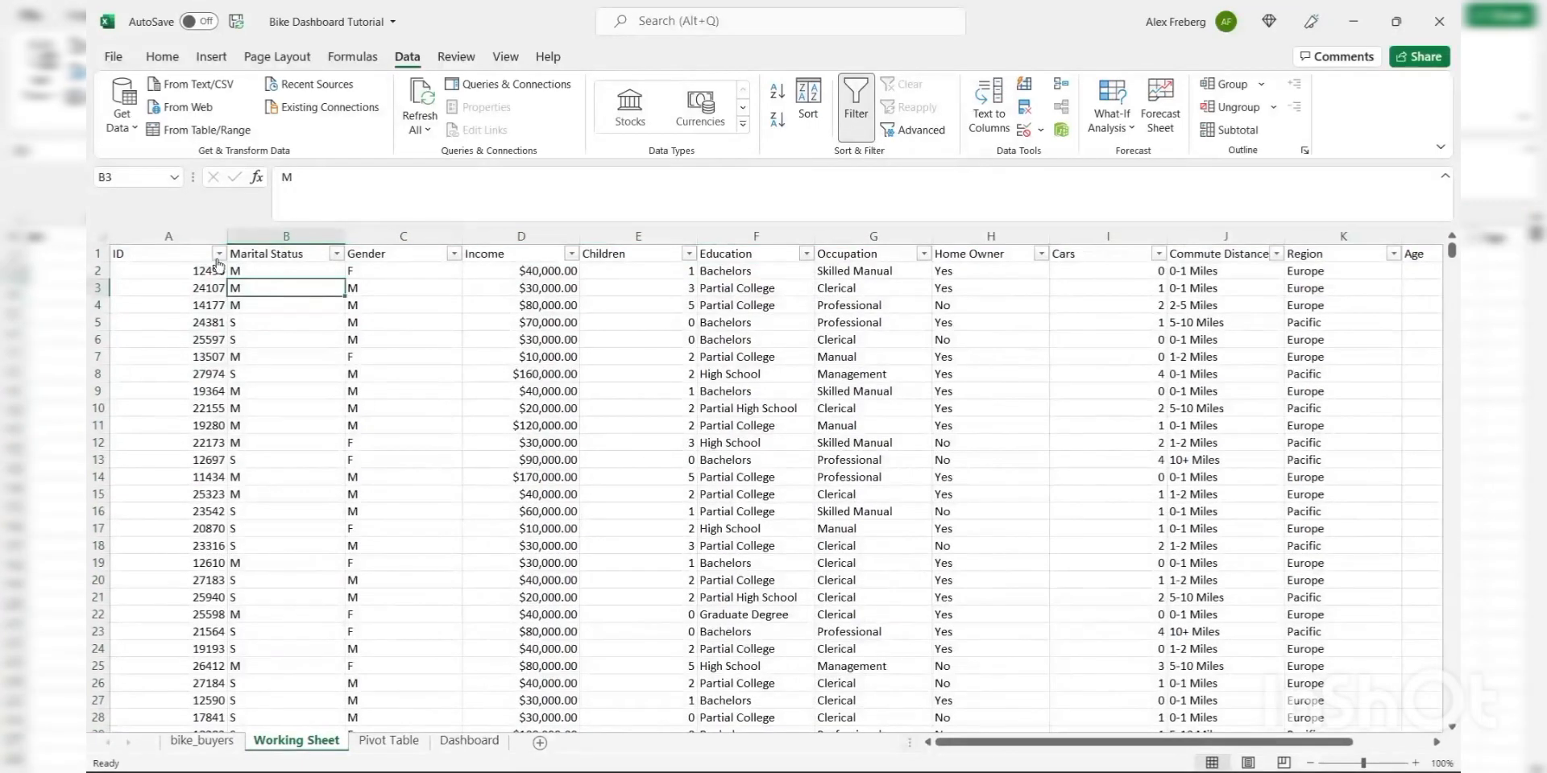
- Examine the filter values of the ID, Marital Status, Gender and Purchased Bike columns without applying a filter
click(218, 253)
click(381, 424)
click(336, 254)
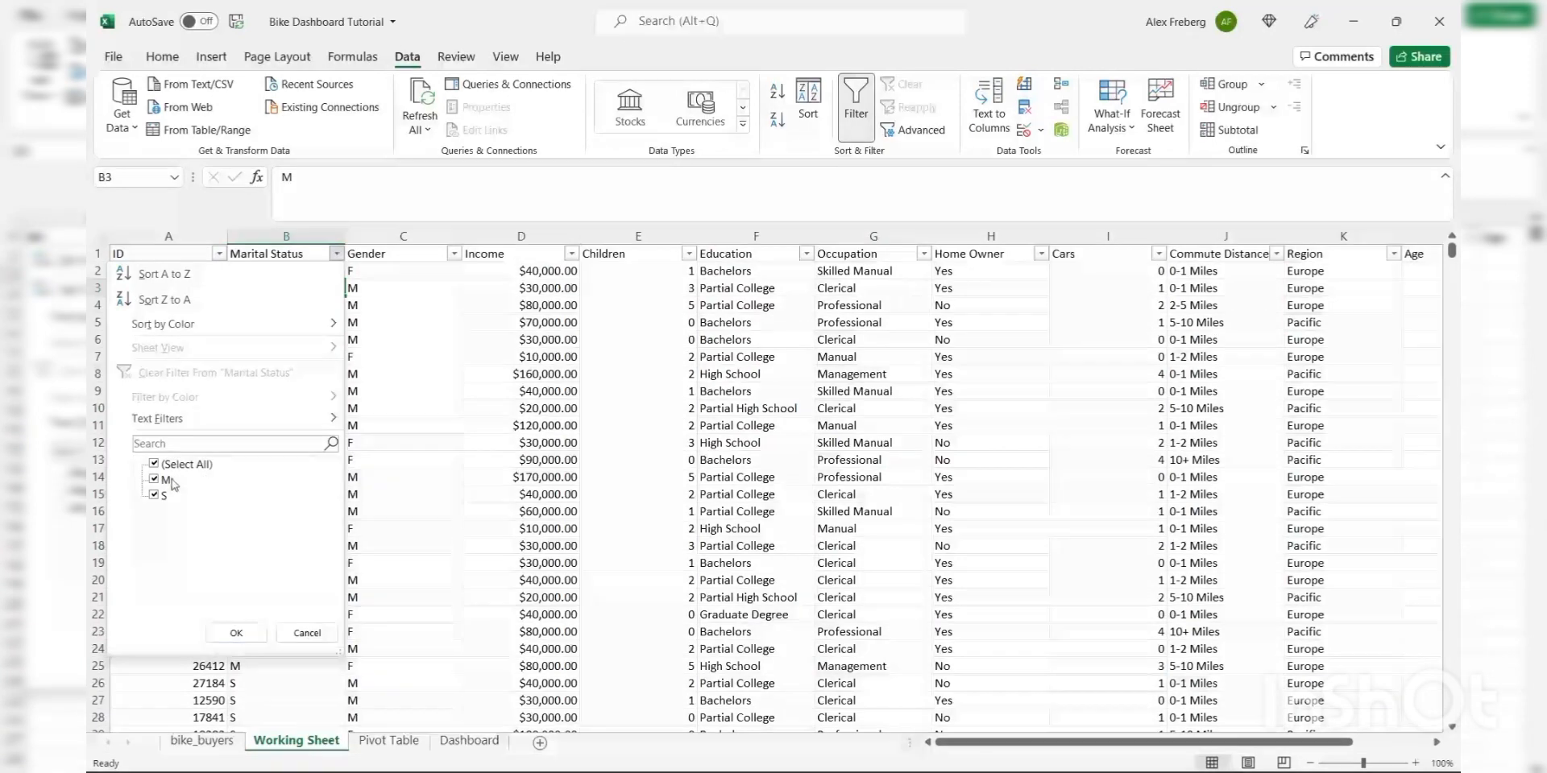
click(413, 313)
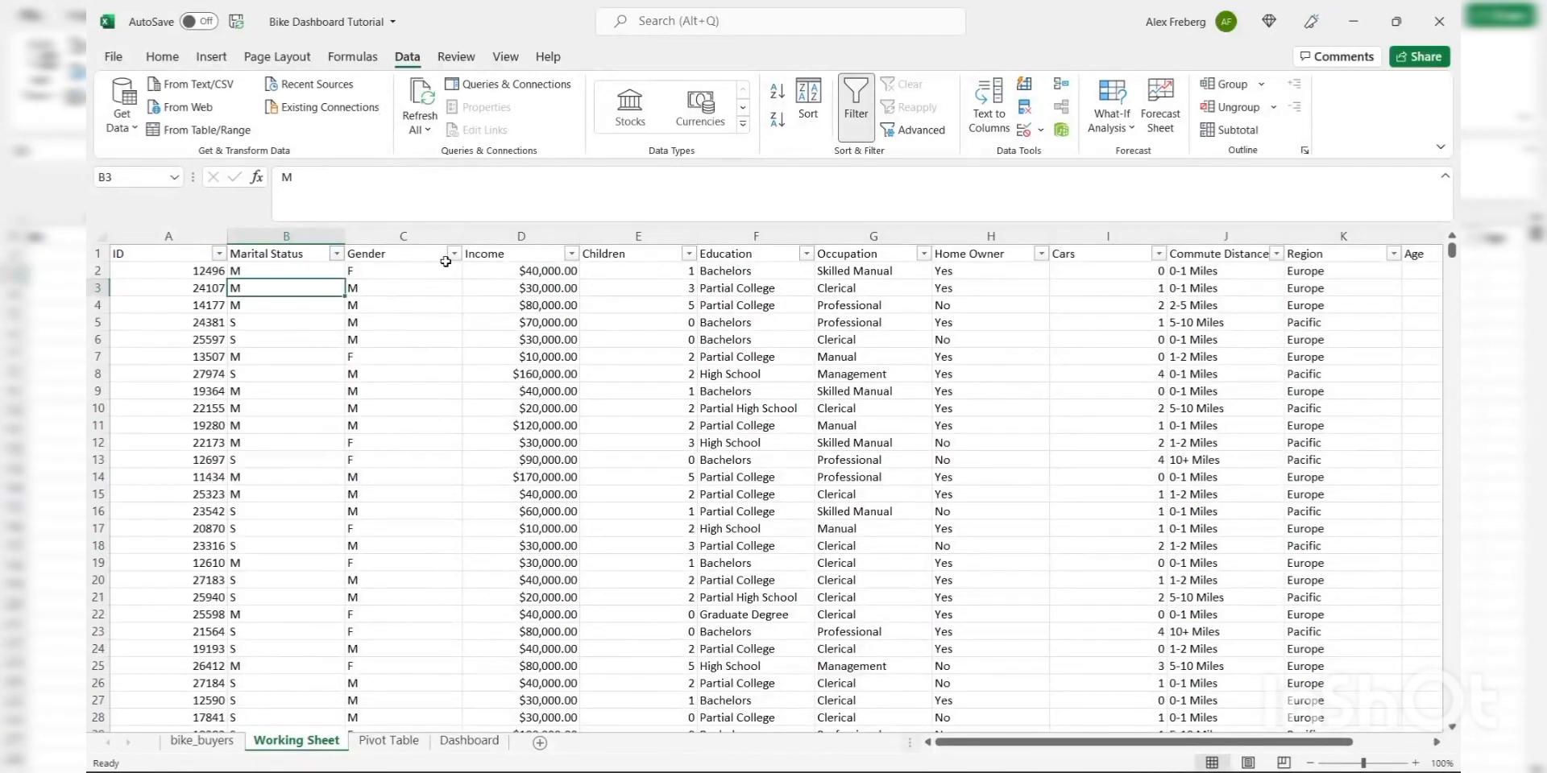
click(454, 254)
click(510, 337)
scroll(873, 414, right, 3)
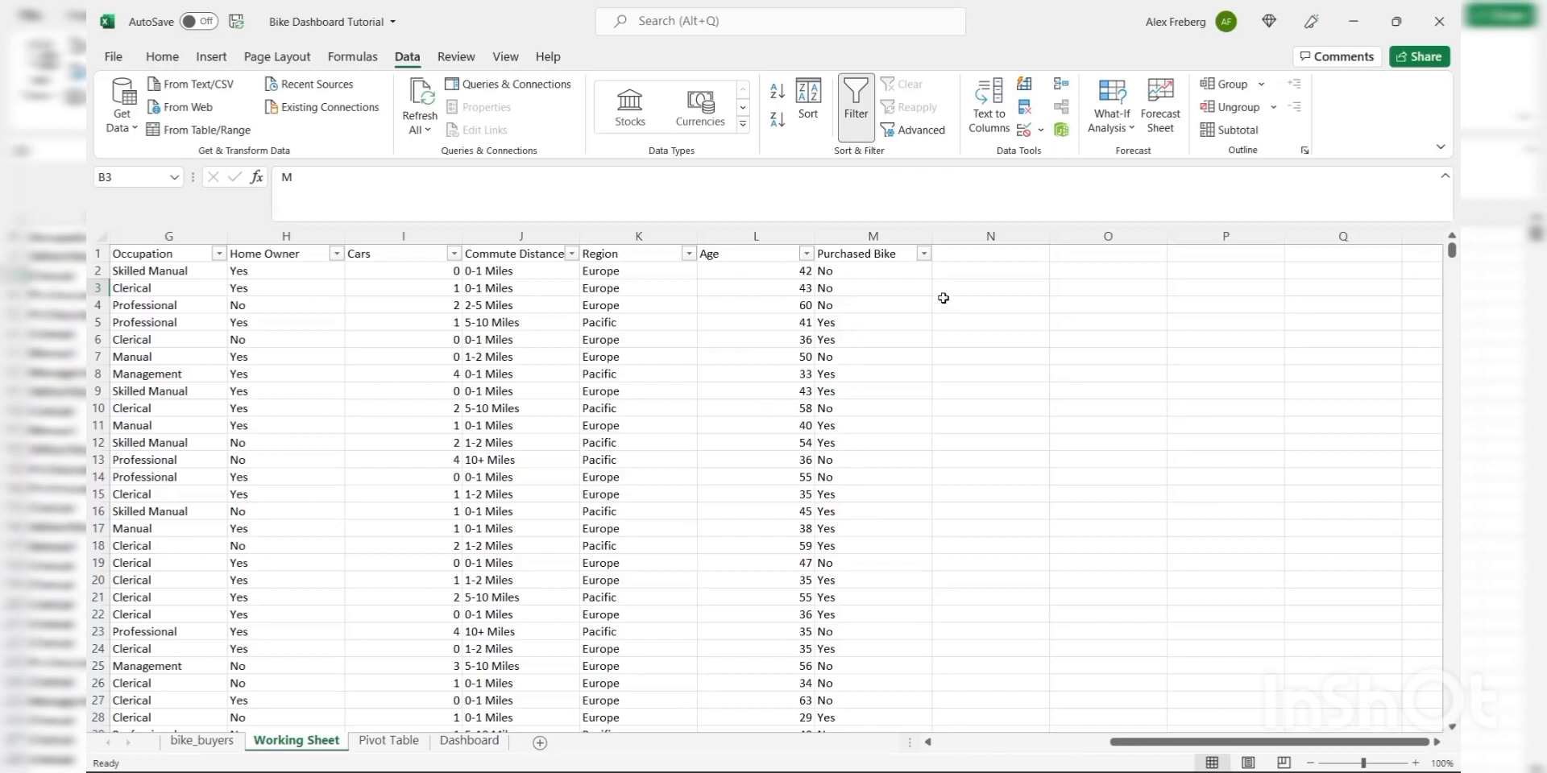
click(924, 253)
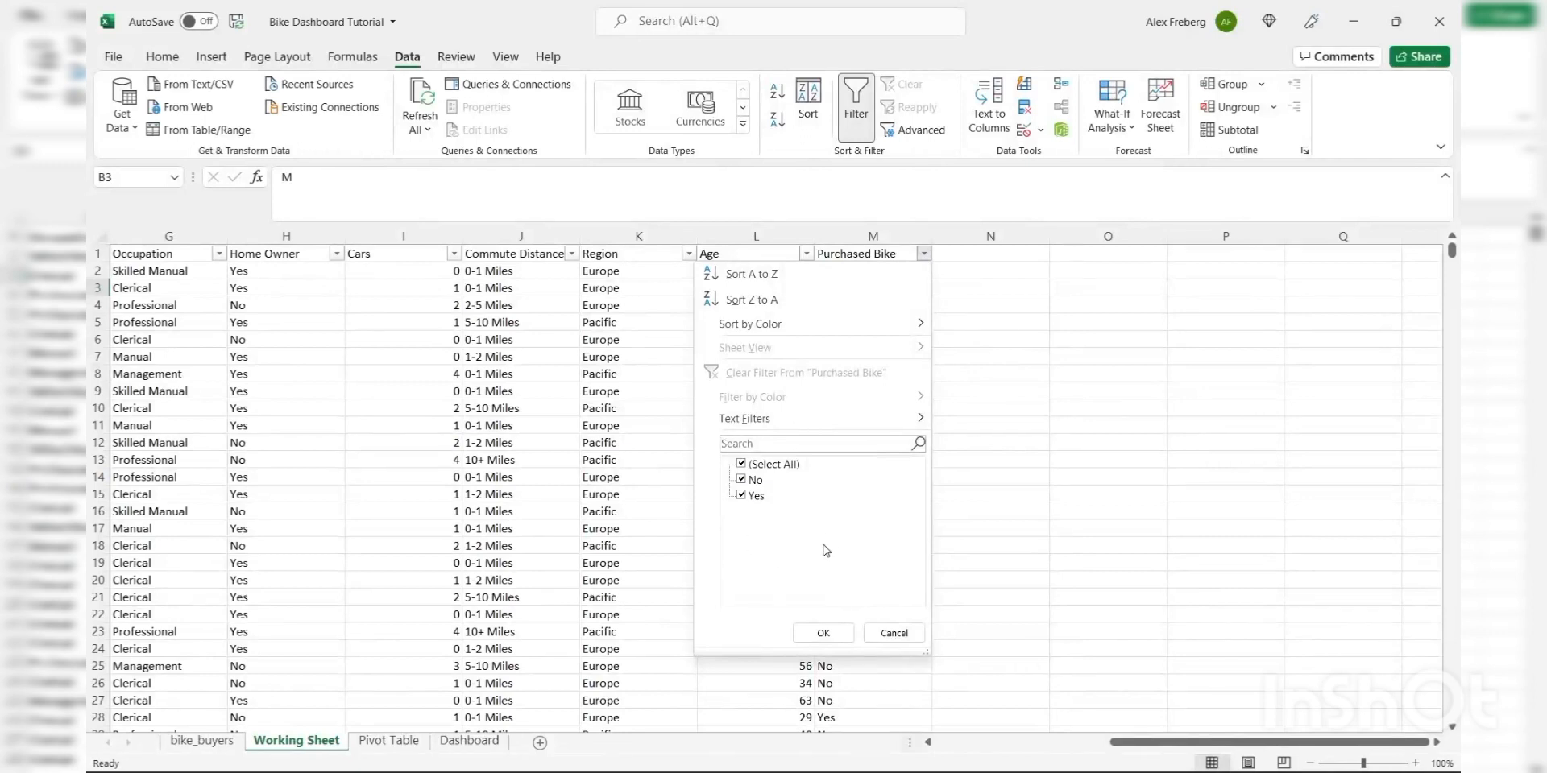
click(992, 460)
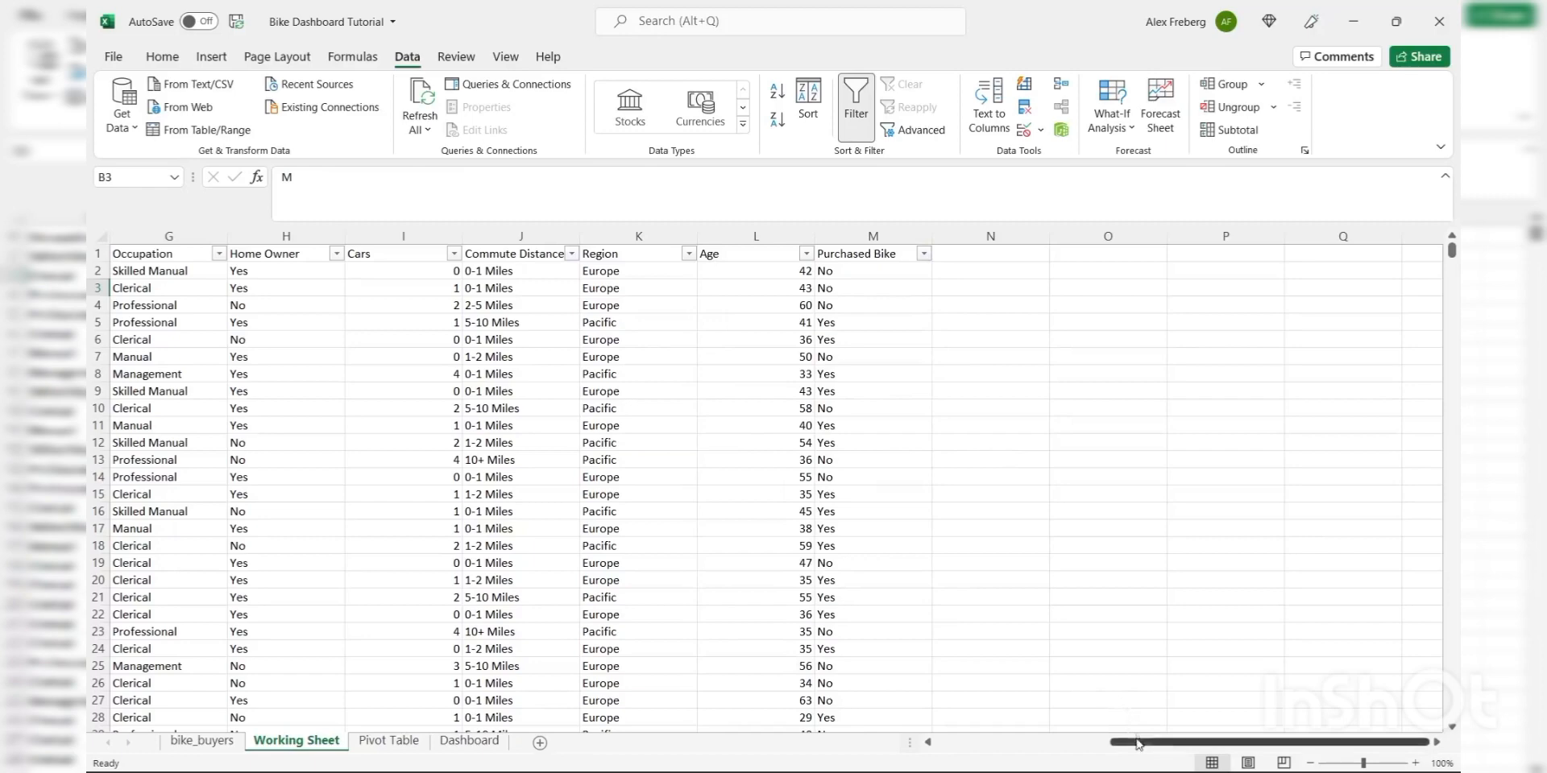
drag(1138, 744, 951, 763)
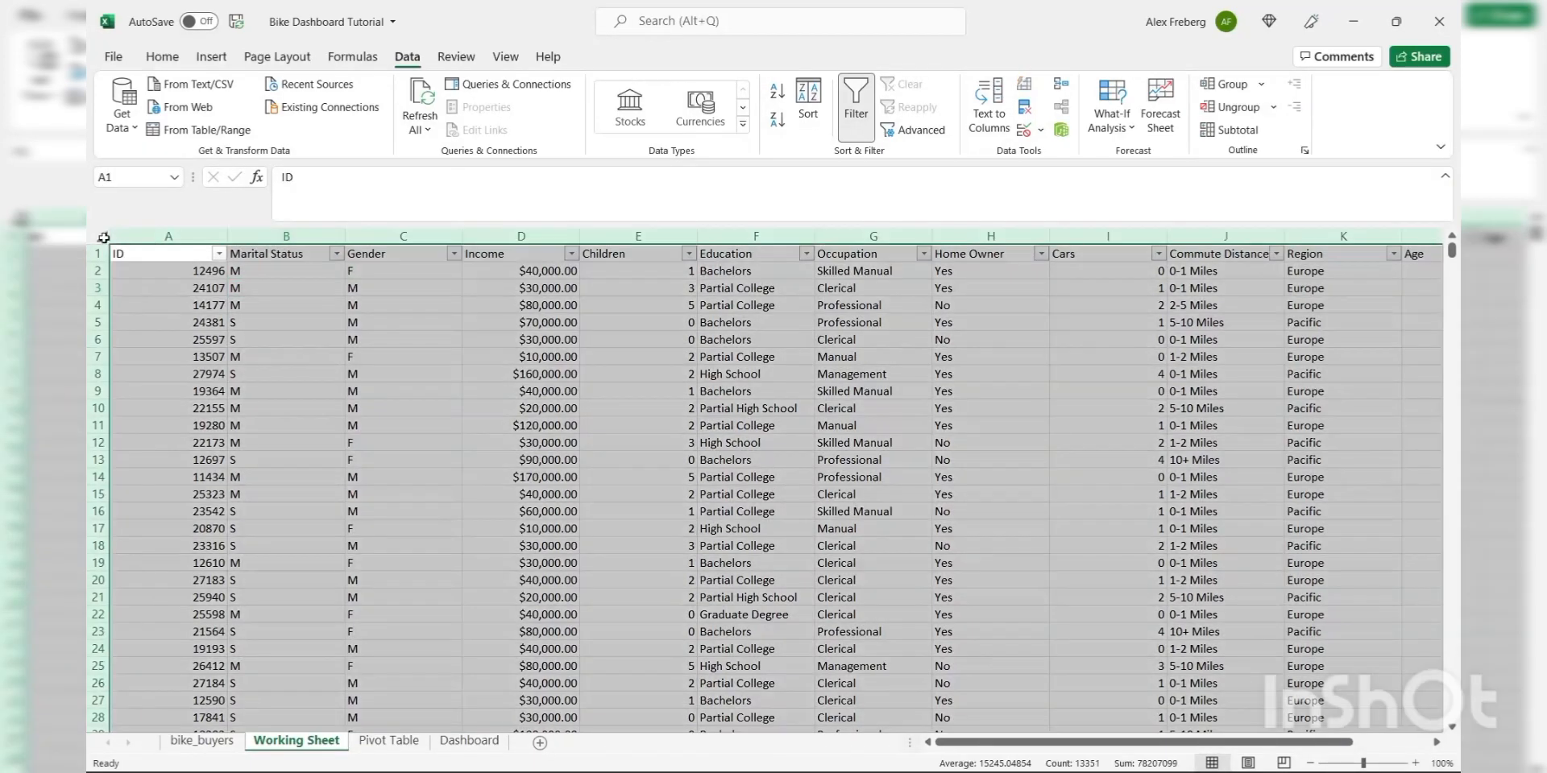
- Remove duplicate rows from the whole Working Sheet, comparing all columns and treating the first row as headers
click(102, 236)
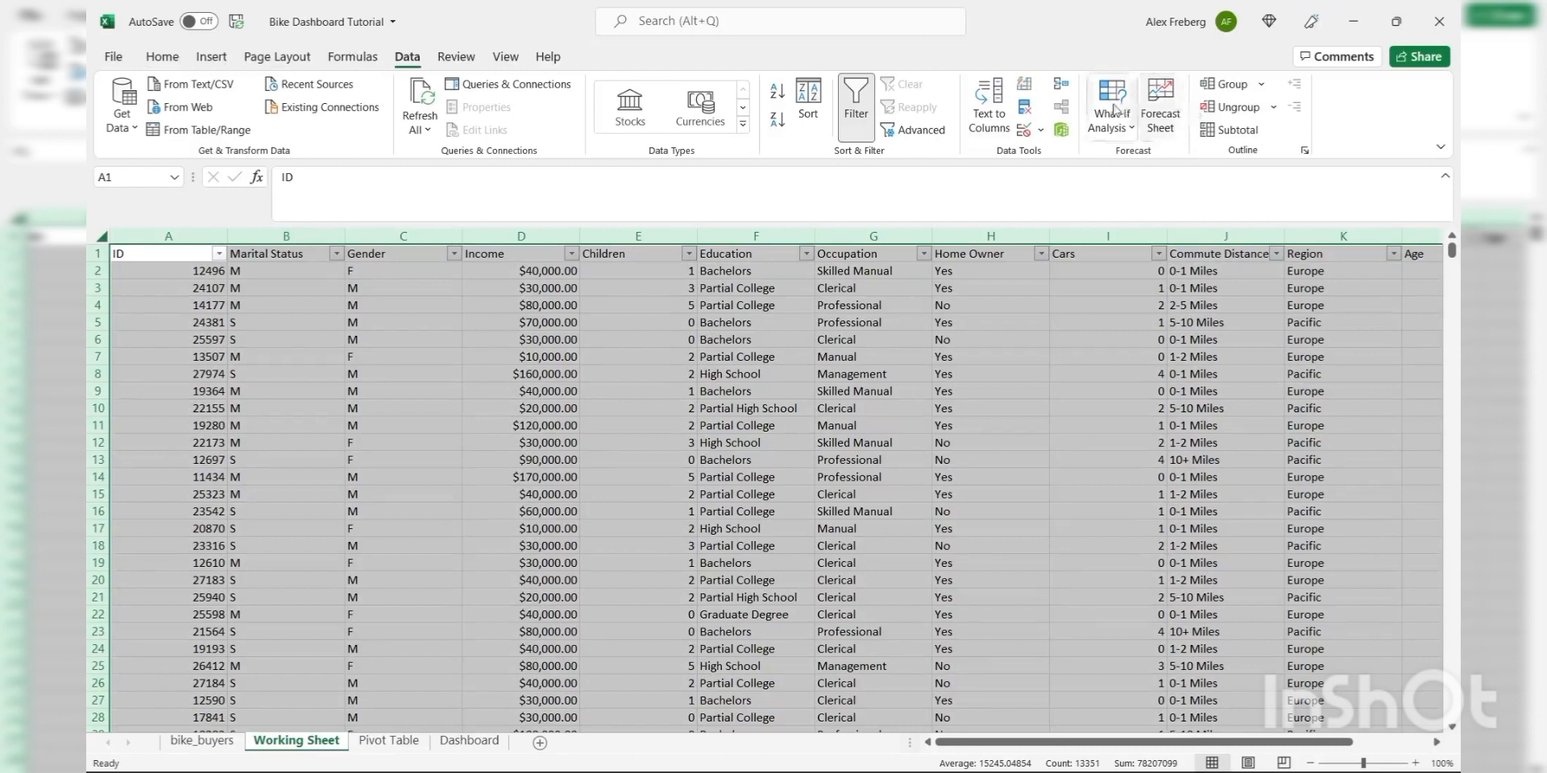
click(1026, 110)
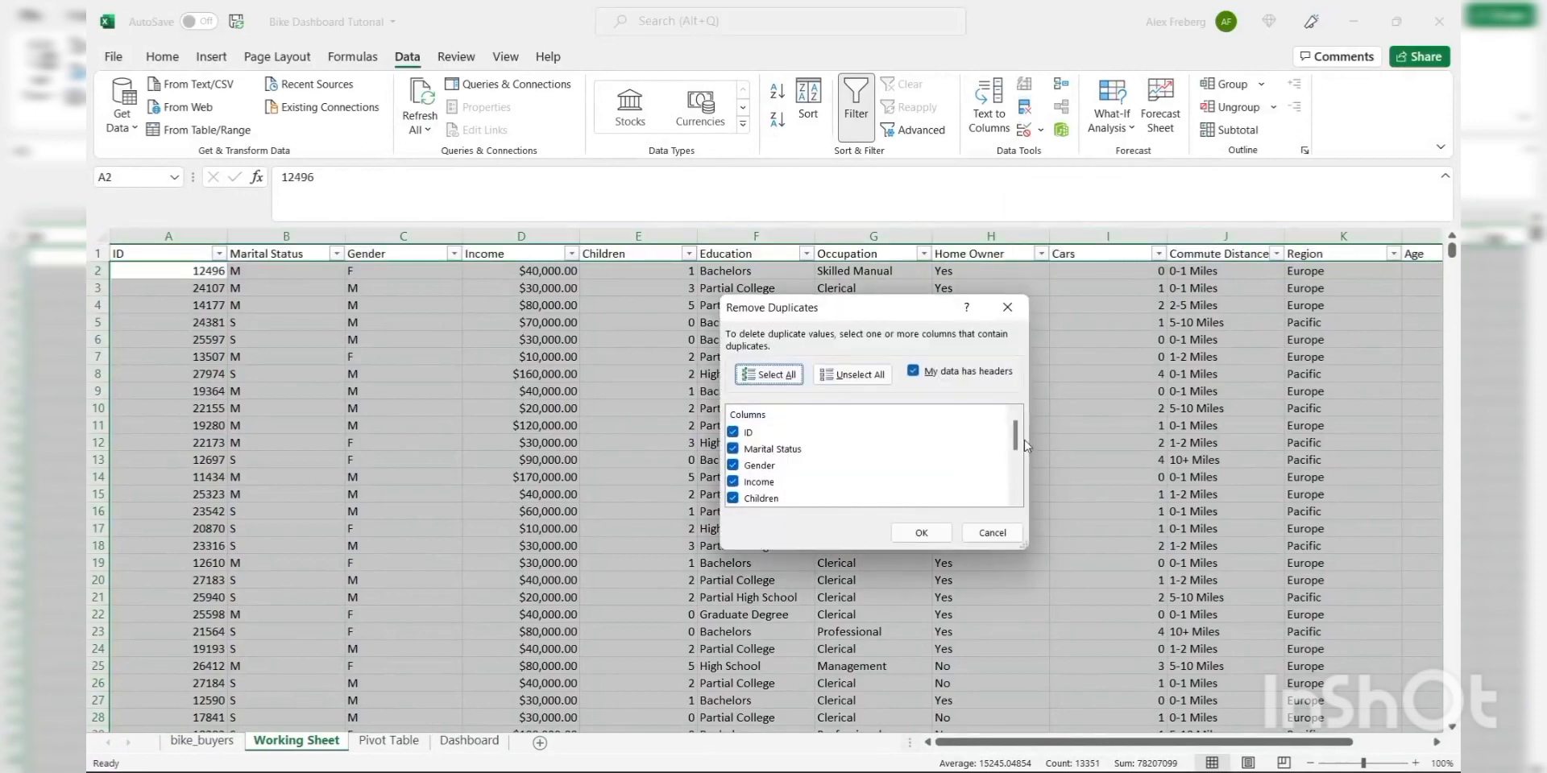
drag(1016, 443, 1019, 408)
click(921, 532)
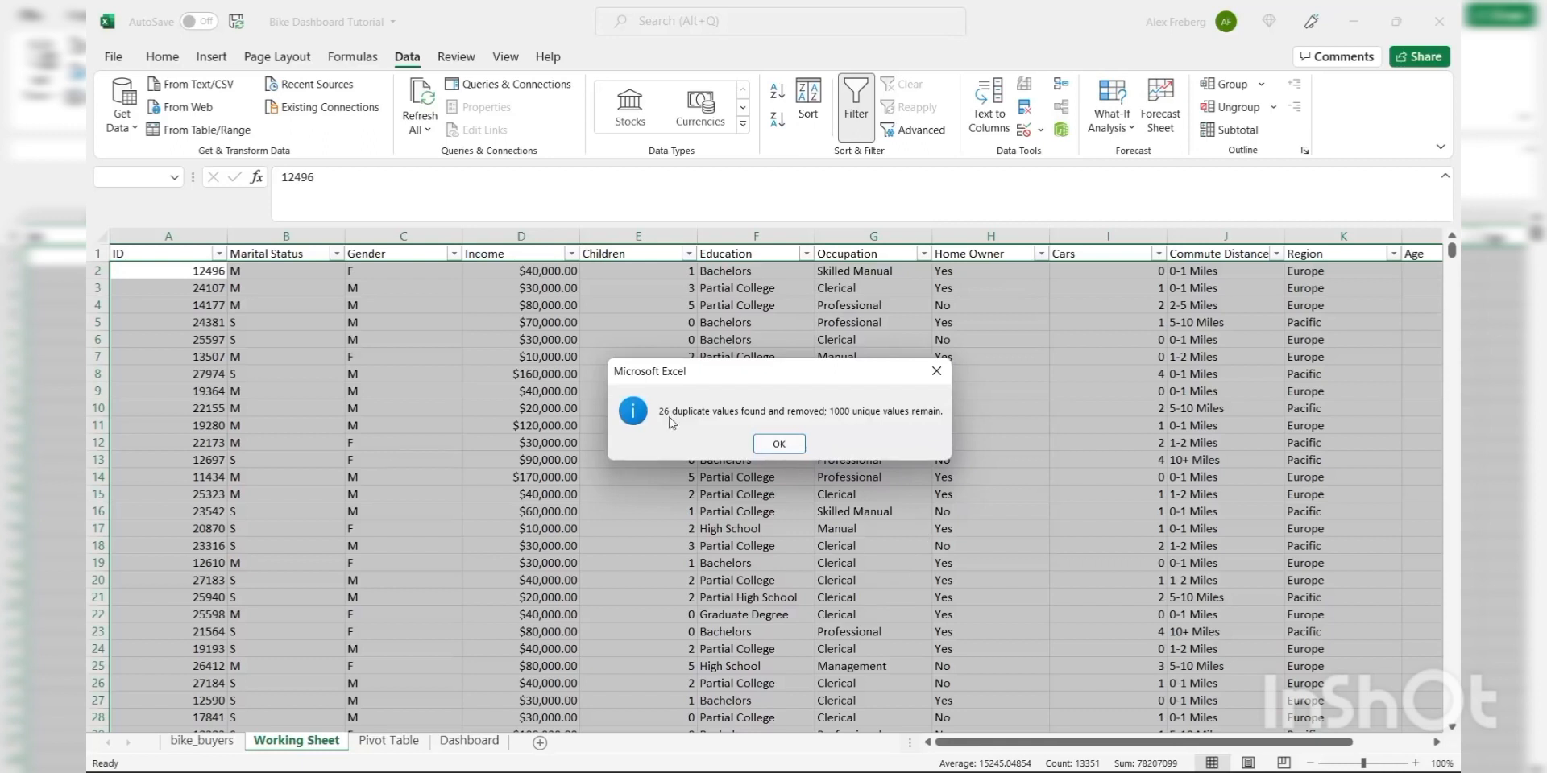
click(780, 444)
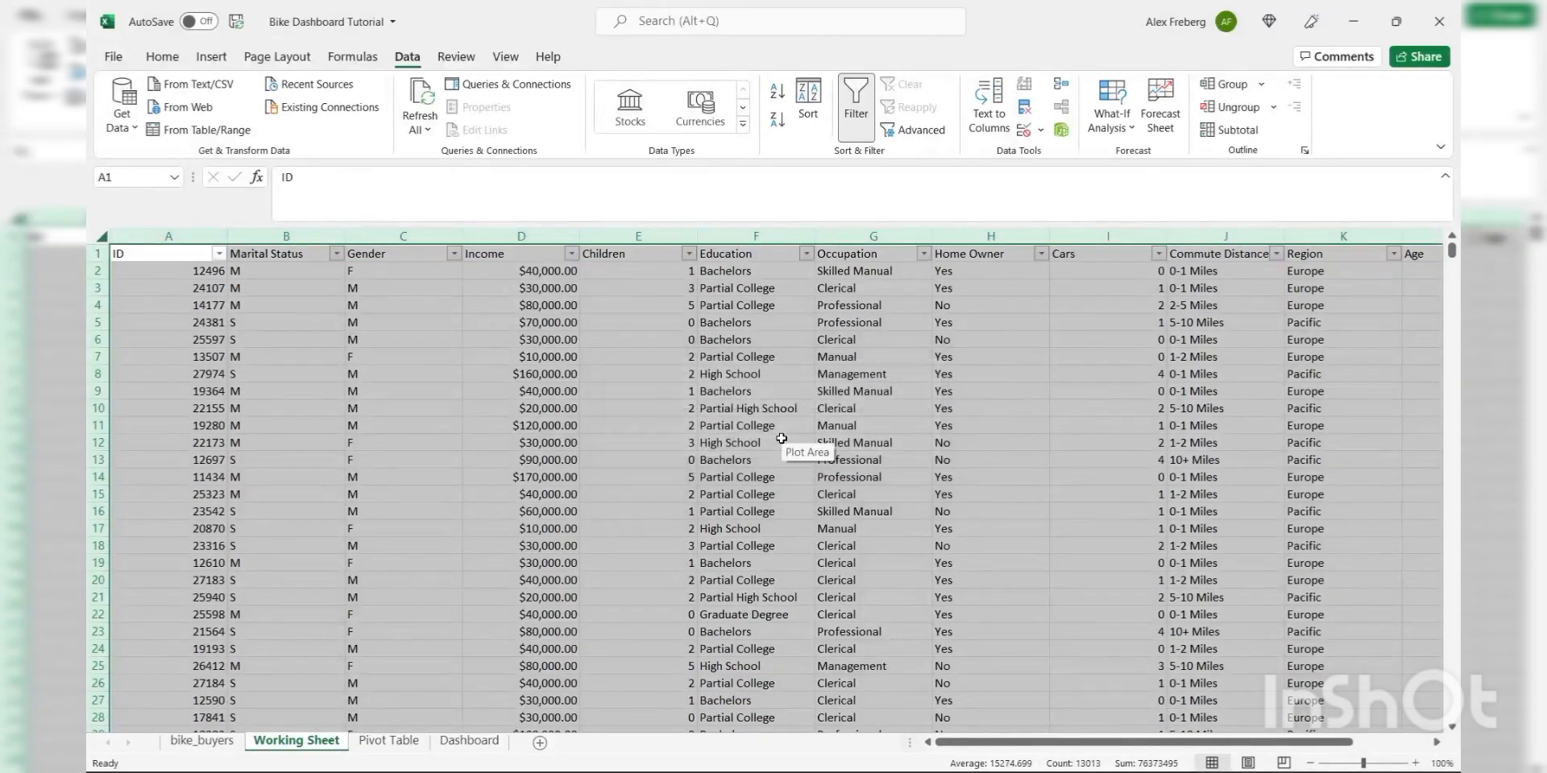
click(779, 428)
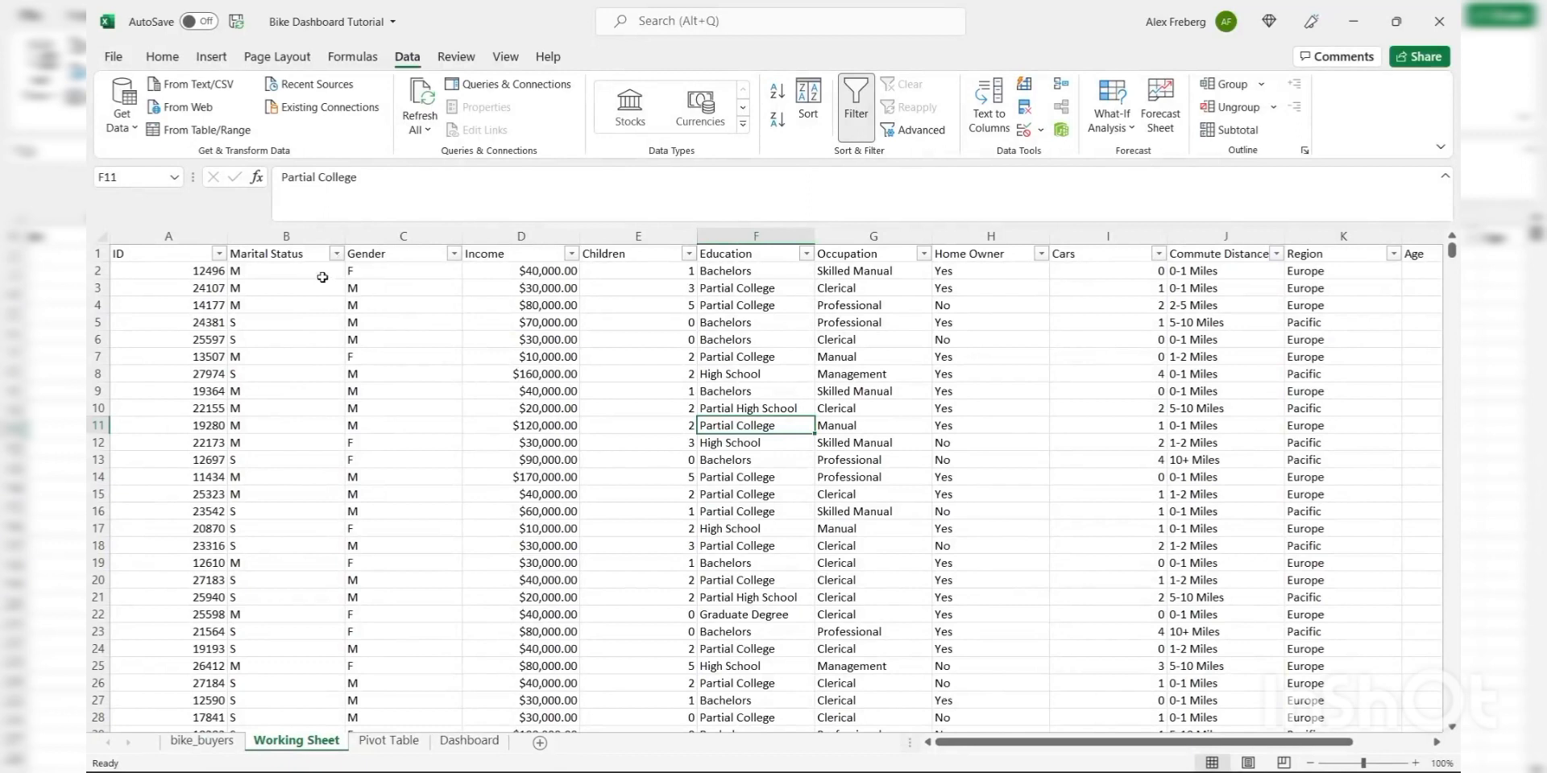
- Replace every M in the Marital Status column with Married, searching by columns
click(287, 235)
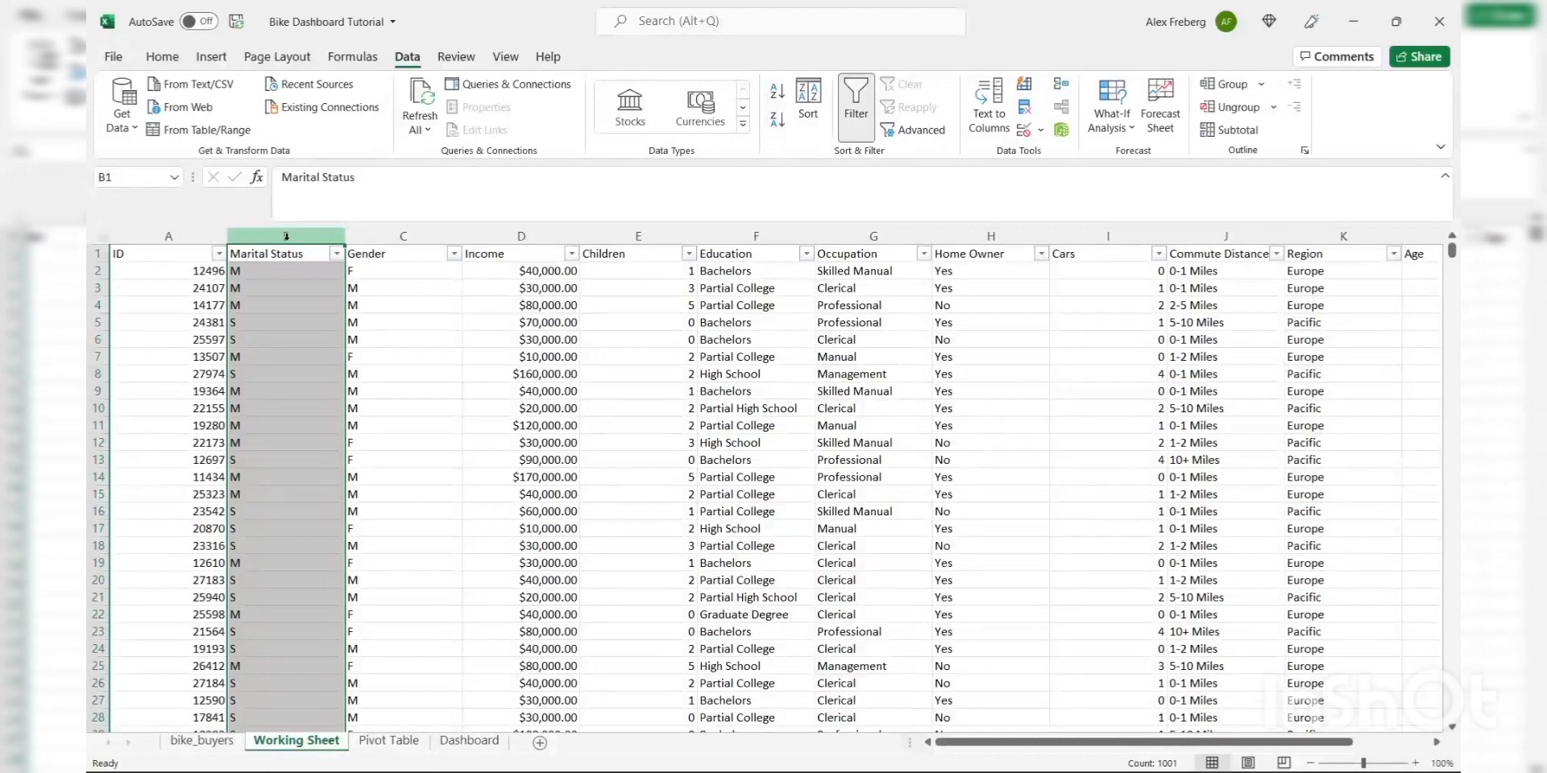
key(ctrl+h)
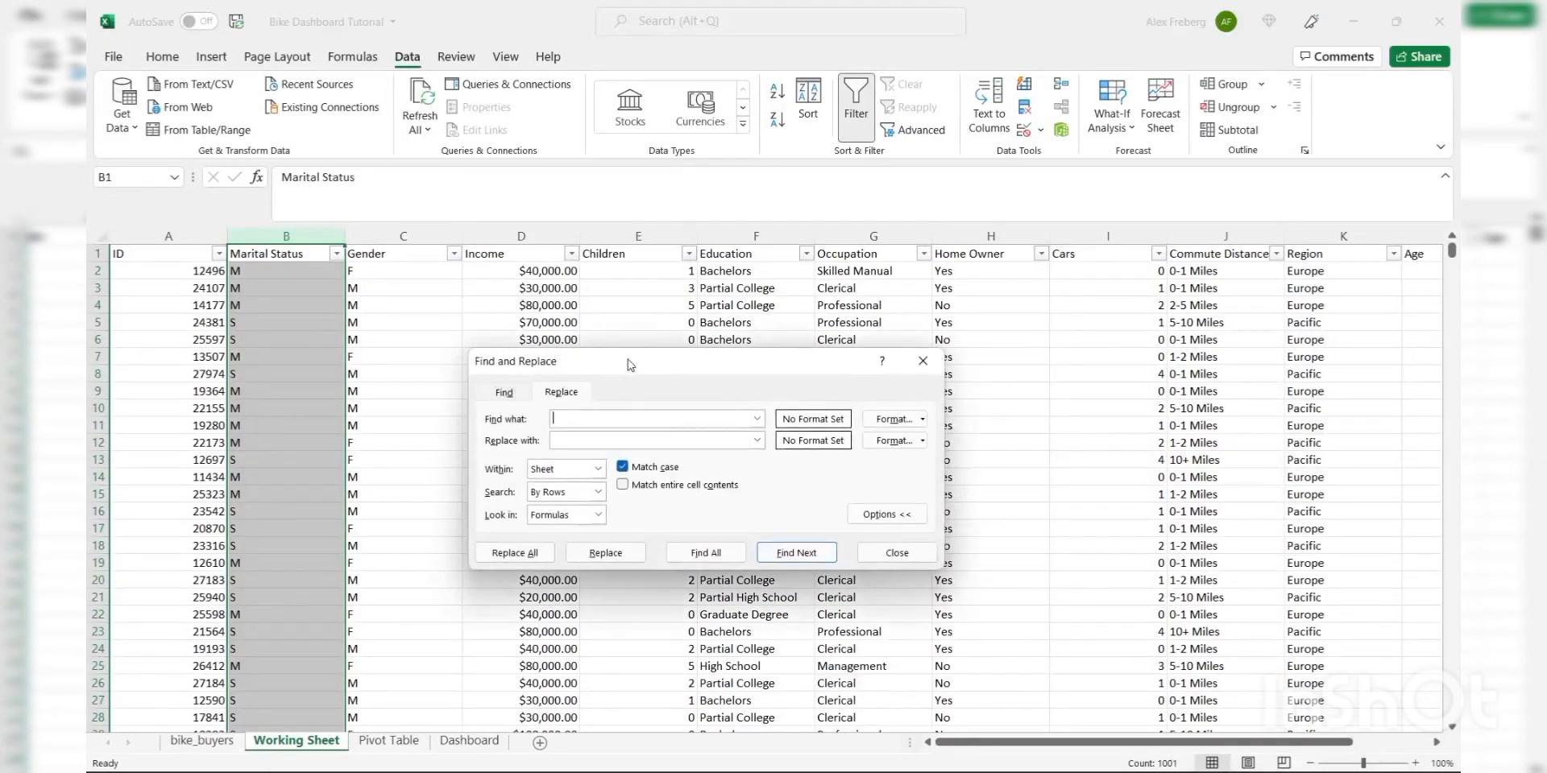
drag(602, 364, 620, 304)
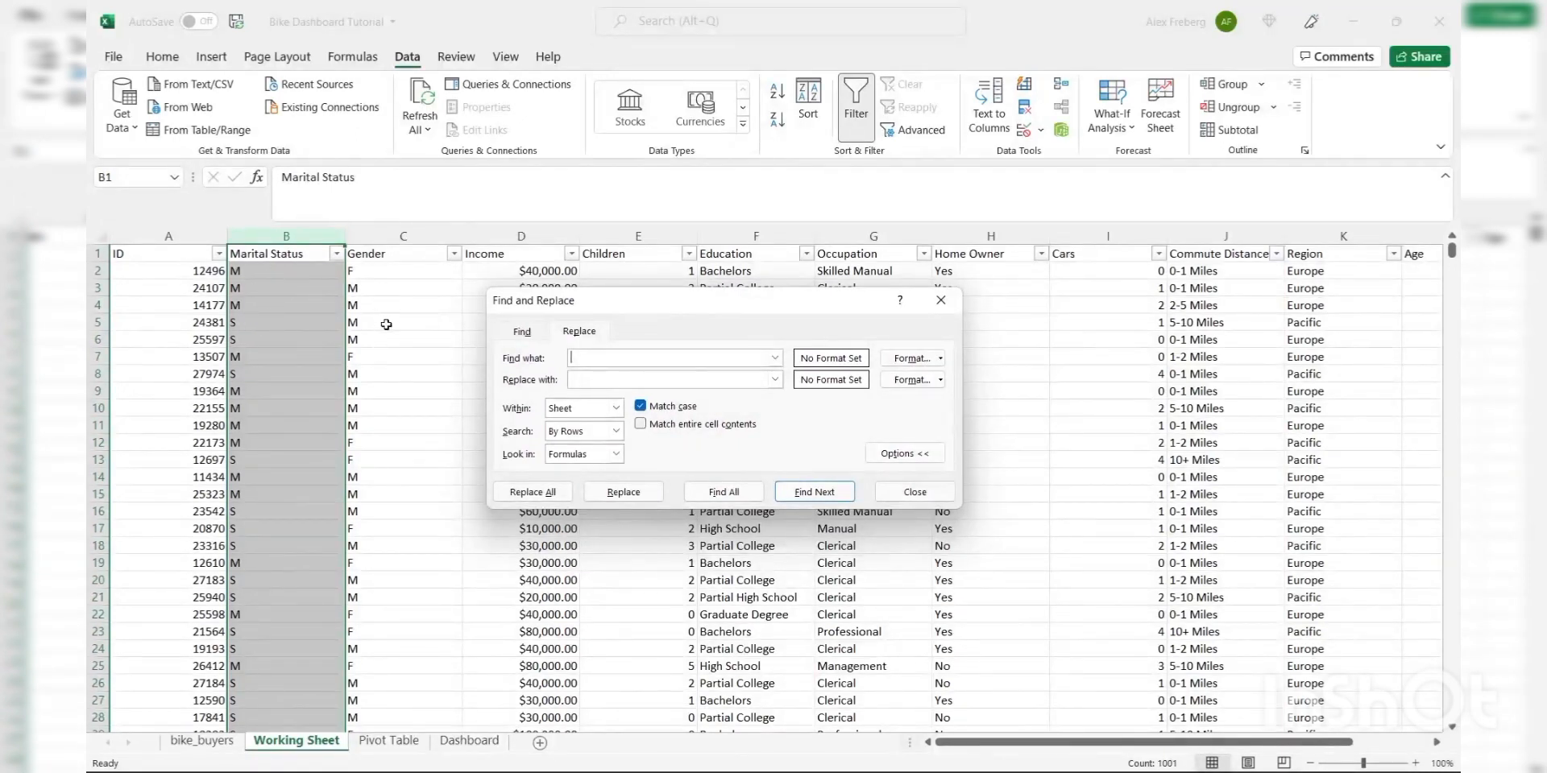
click(616, 432)
click(604, 461)
click(666, 360)
click(651, 380)
text(Married)
click(533, 492)
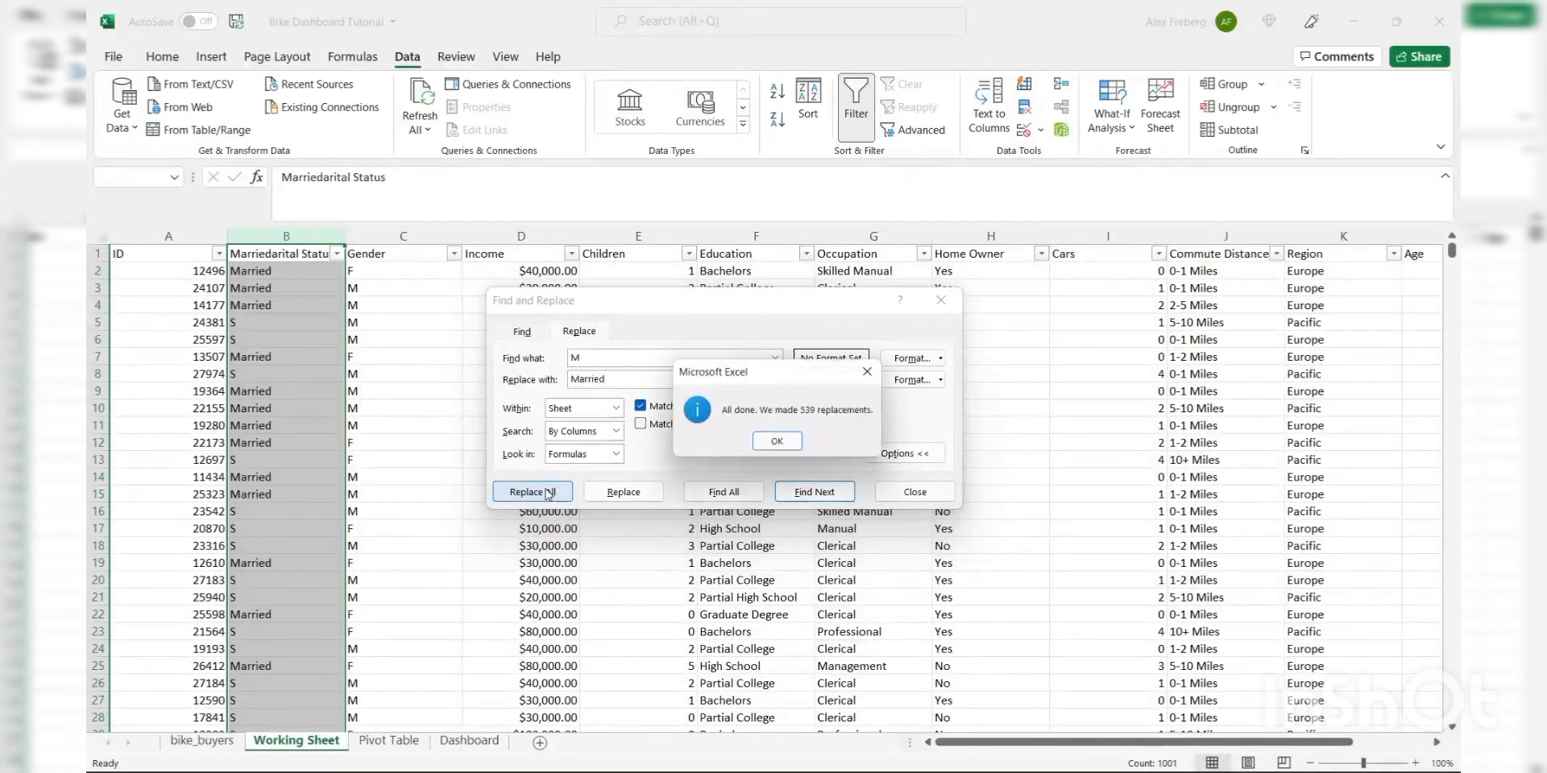
click(764, 446)
- Replace every S in the Marital Status column with Single and close Find and Replace
click(649, 361)
text(S)
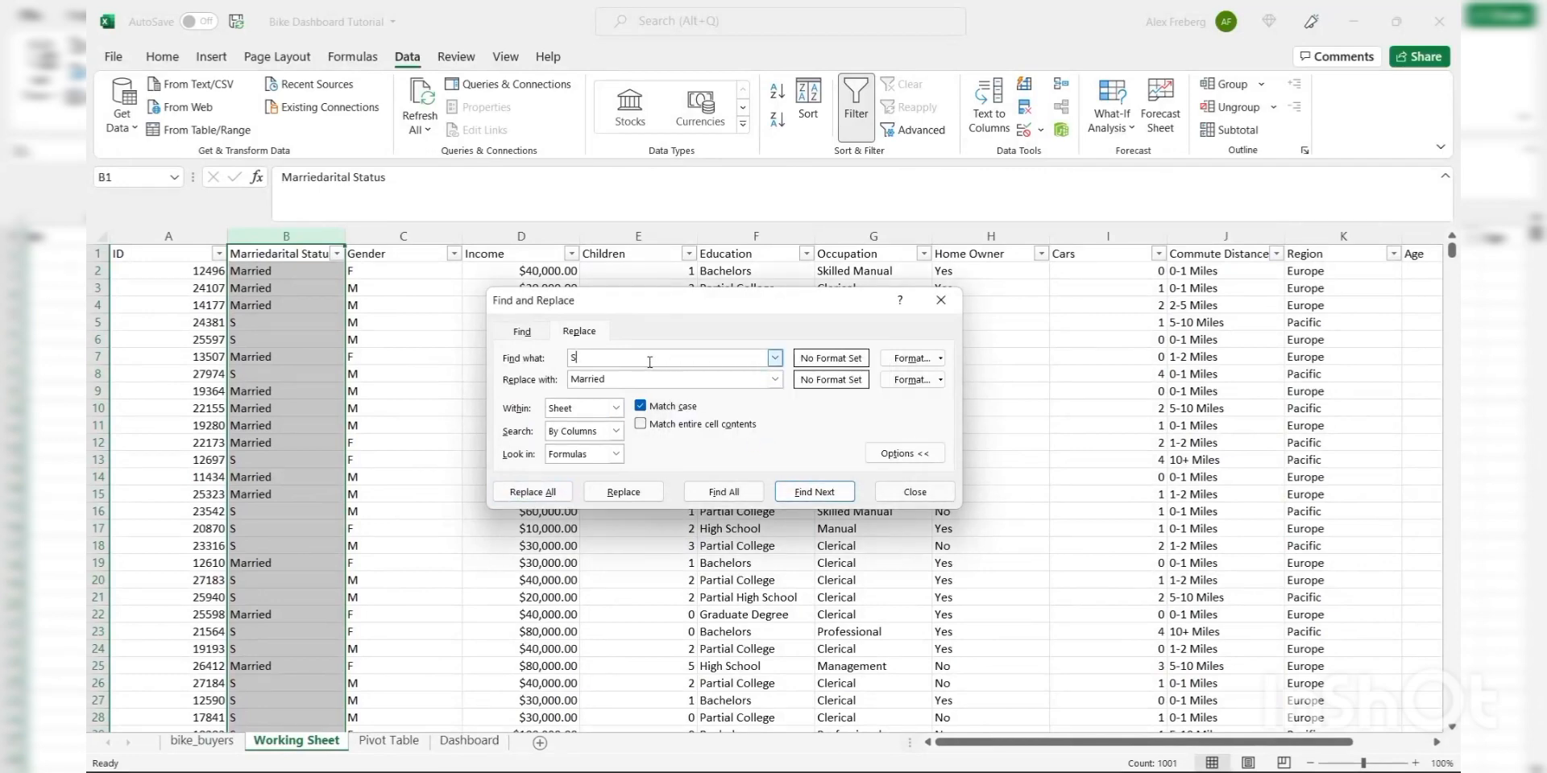
click(639, 381)
double_click(639, 381)
text(Single)
click(533, 491)
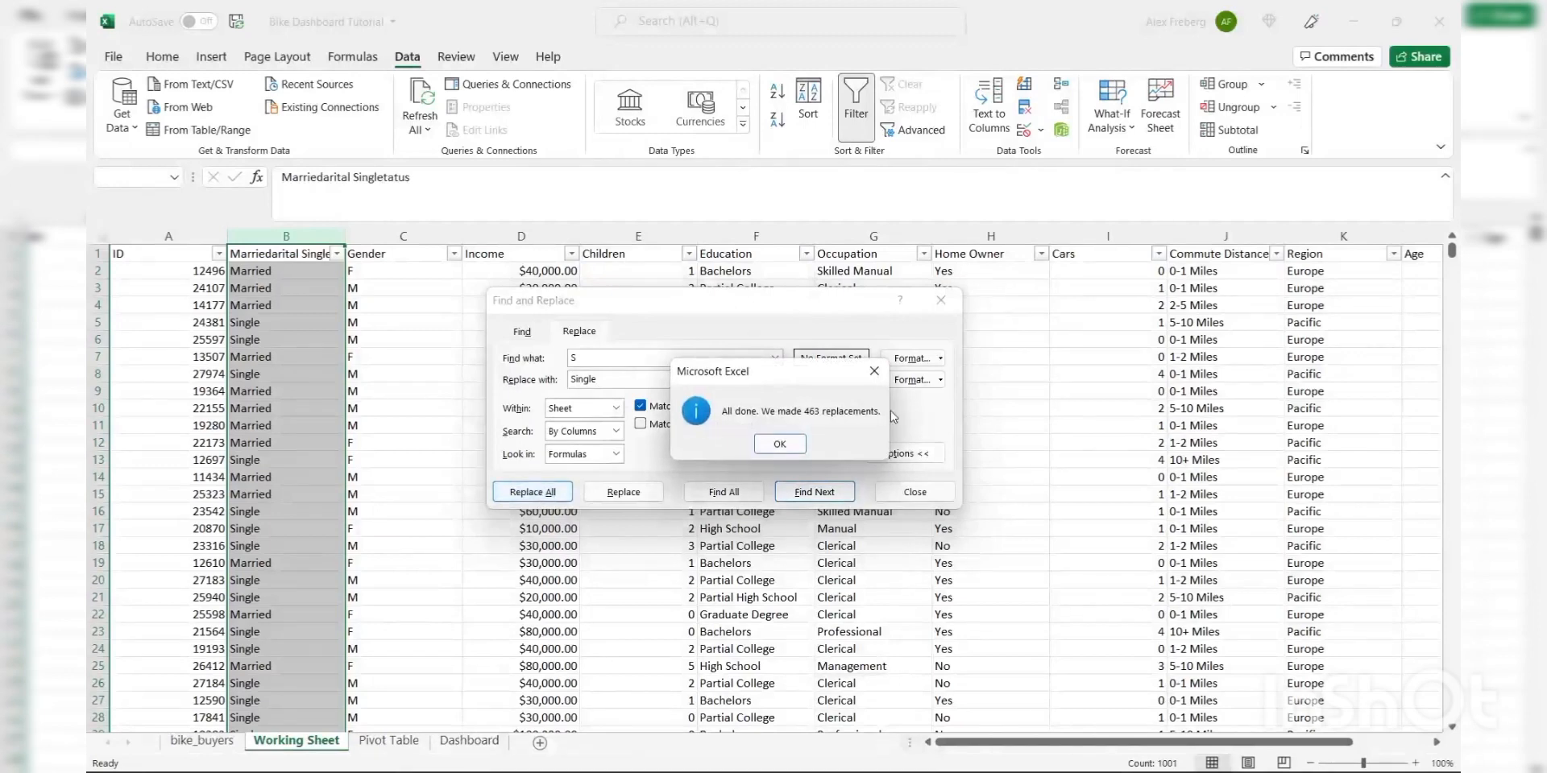
click(779, 444)
click(941, 300)
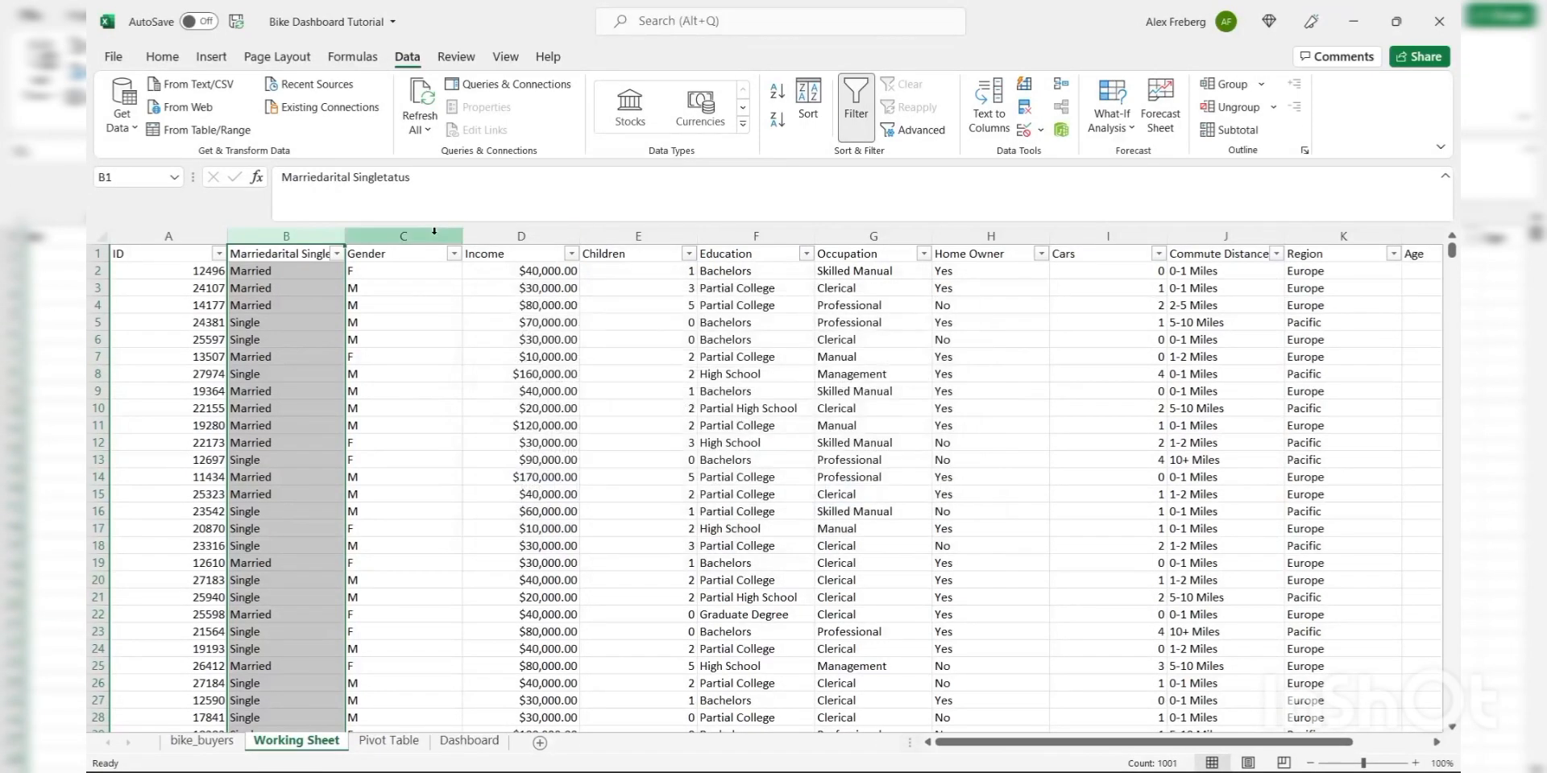
- Replace every M in the Gender column with Male
click(403, 236)
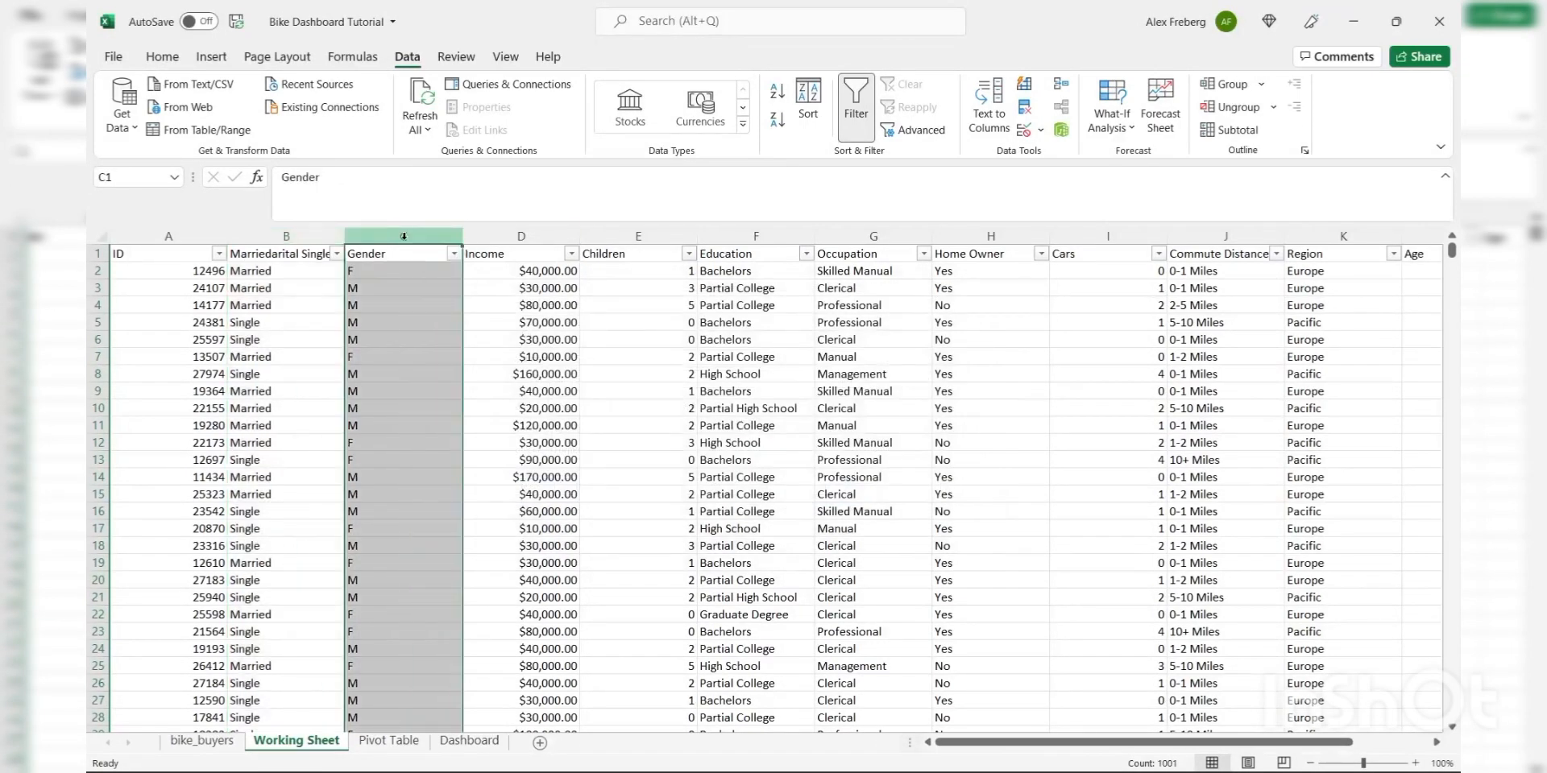
key(ctrl+h)
click(589, 376)
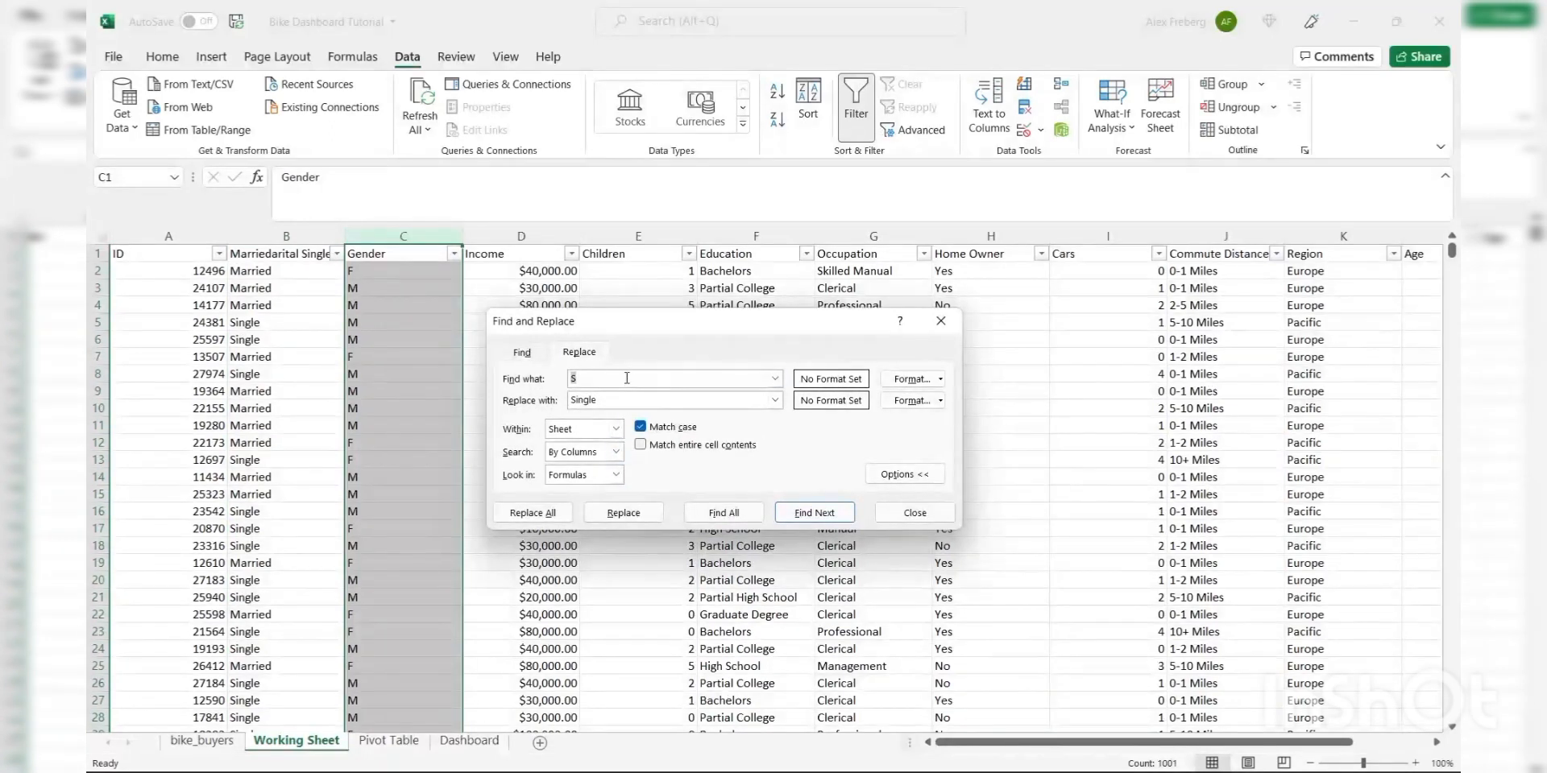
key(Tab)
text(Male)
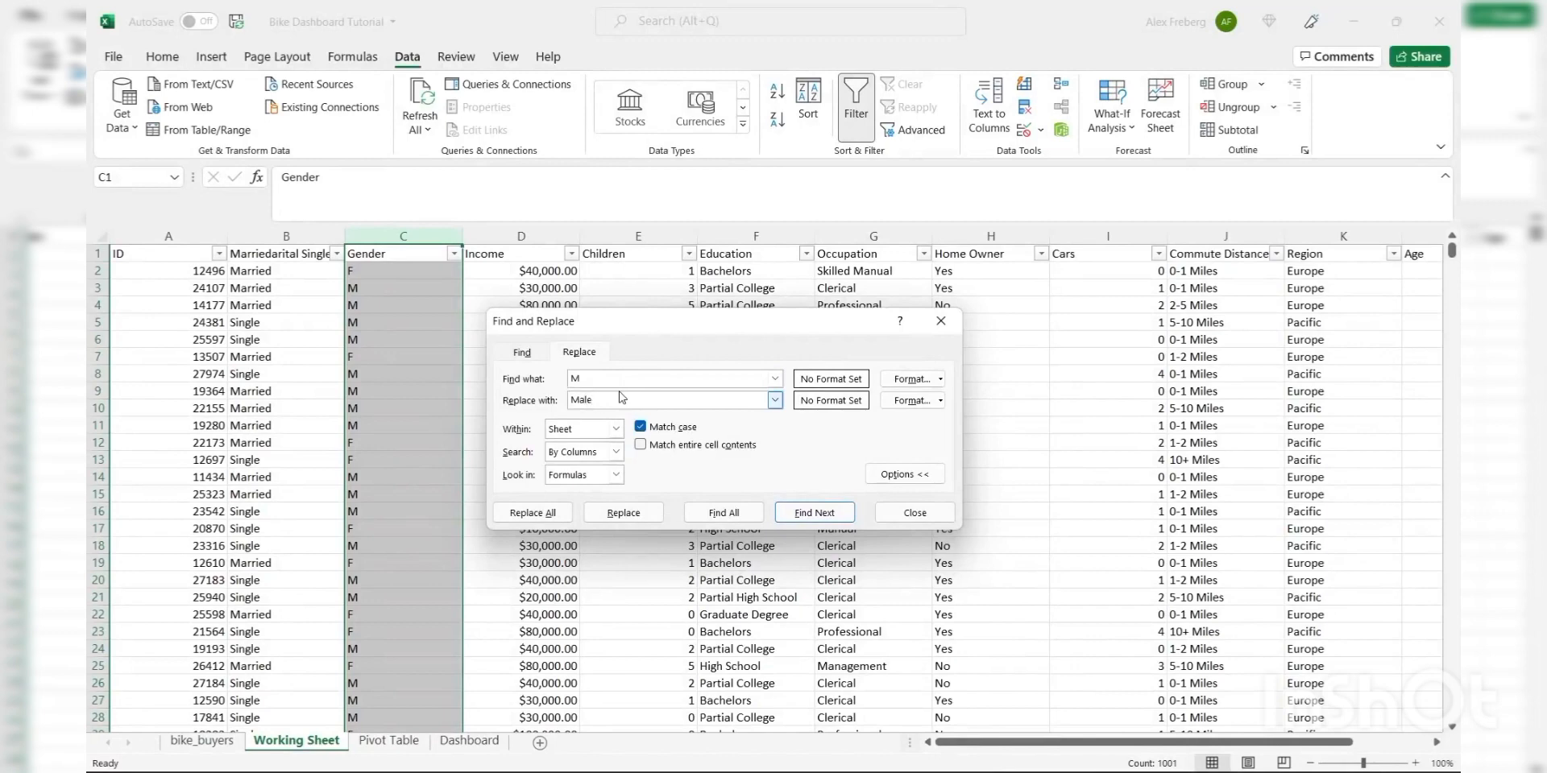
click(544, 512)
click(779, 444)
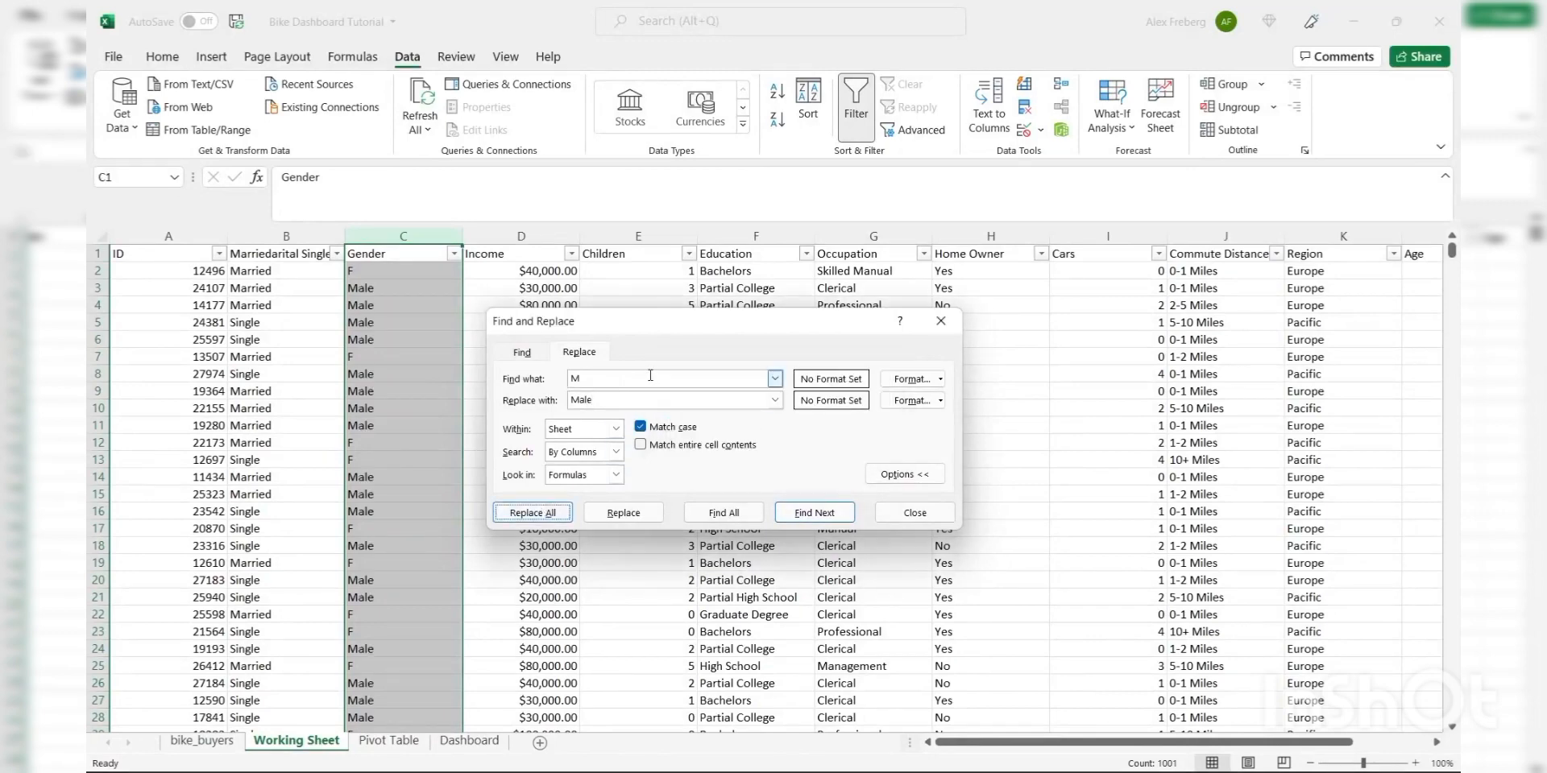
- Replace every F in the Gender column with Female and close Find and Replace
click(649, 377)
key(BackSpace)
text(F)
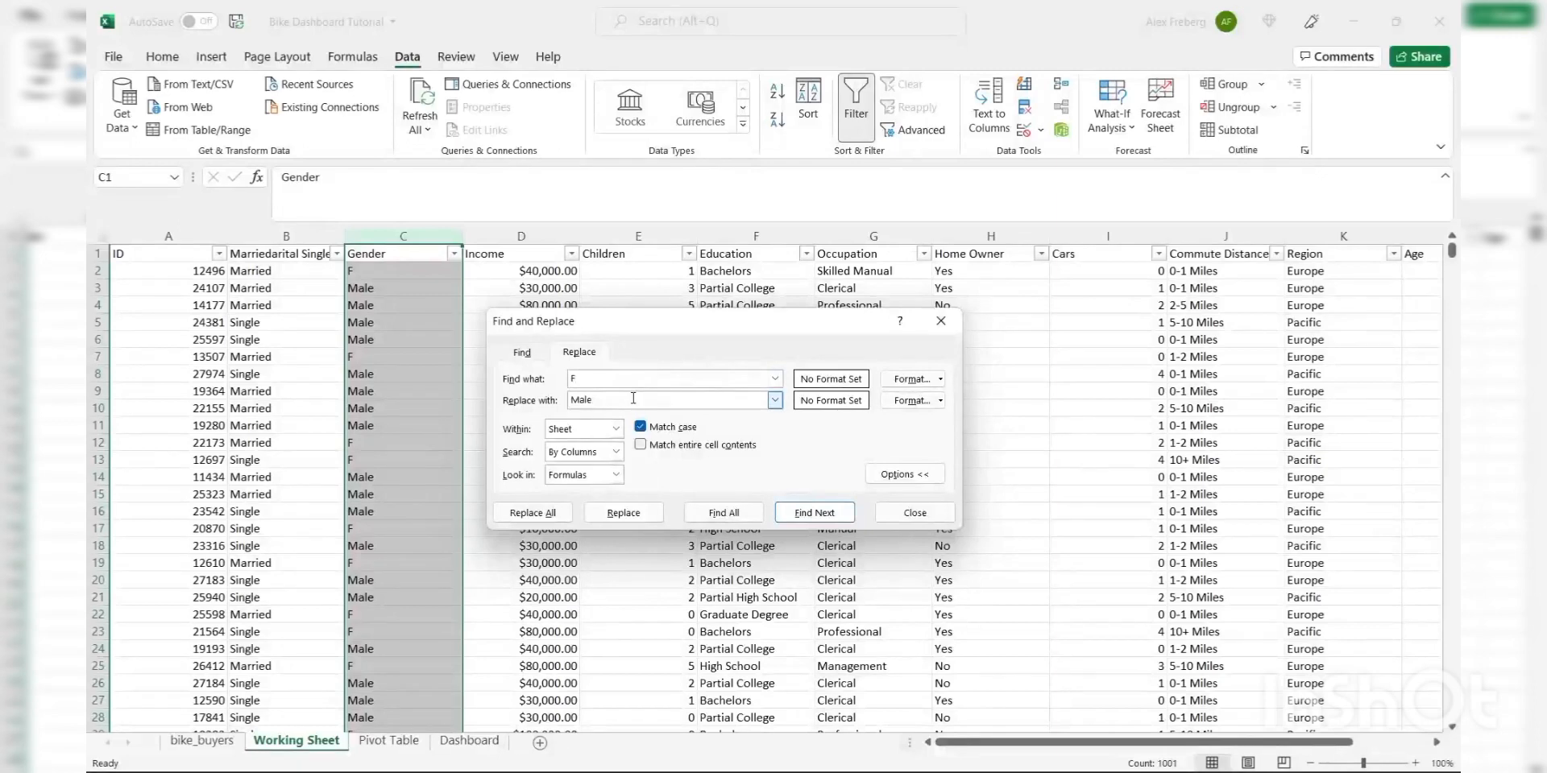
double_click(633, 398)
text(Fem)
click(531, 512)
click(788, 448)
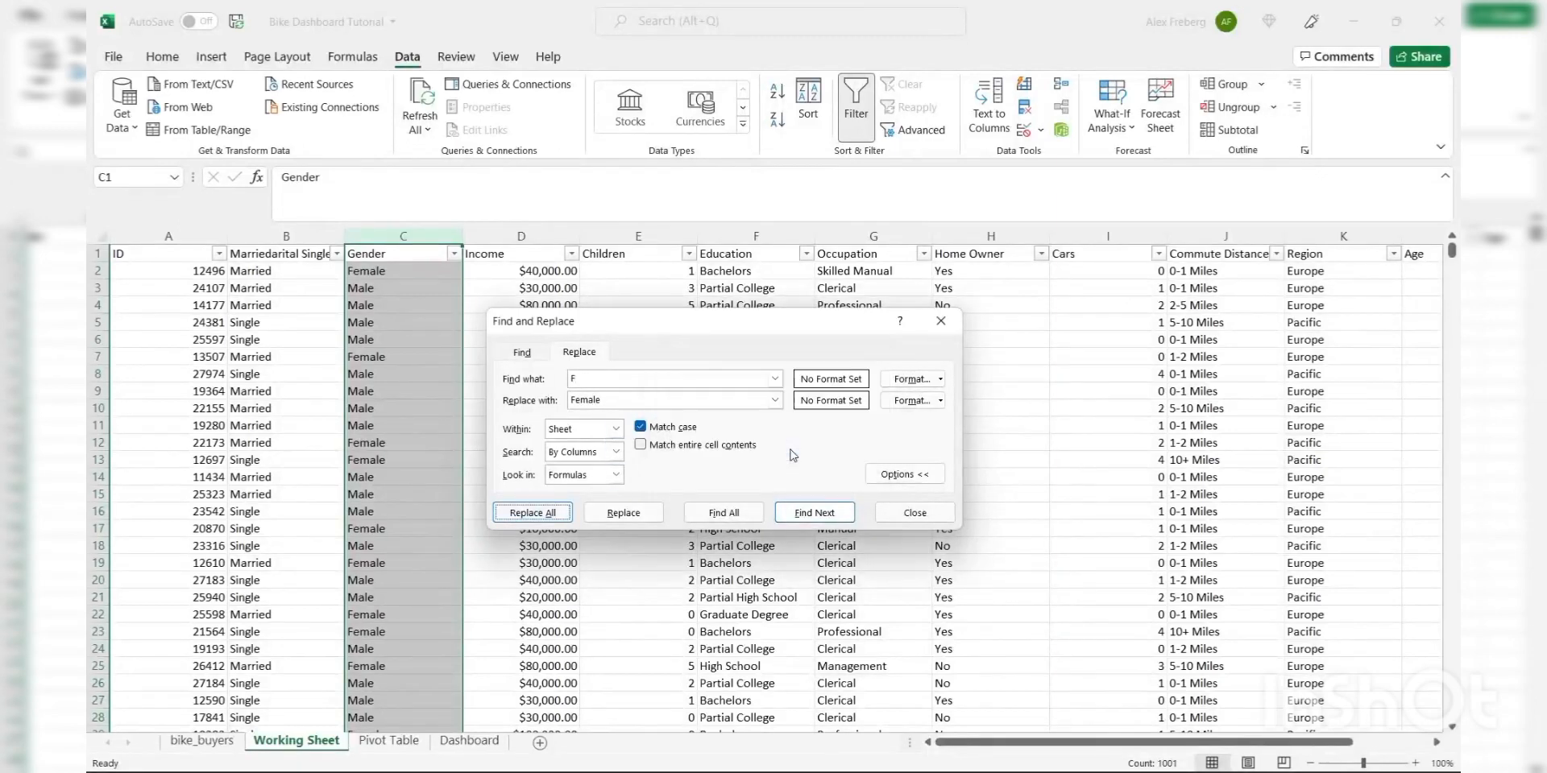
click(940, 321)
click(619, 371)
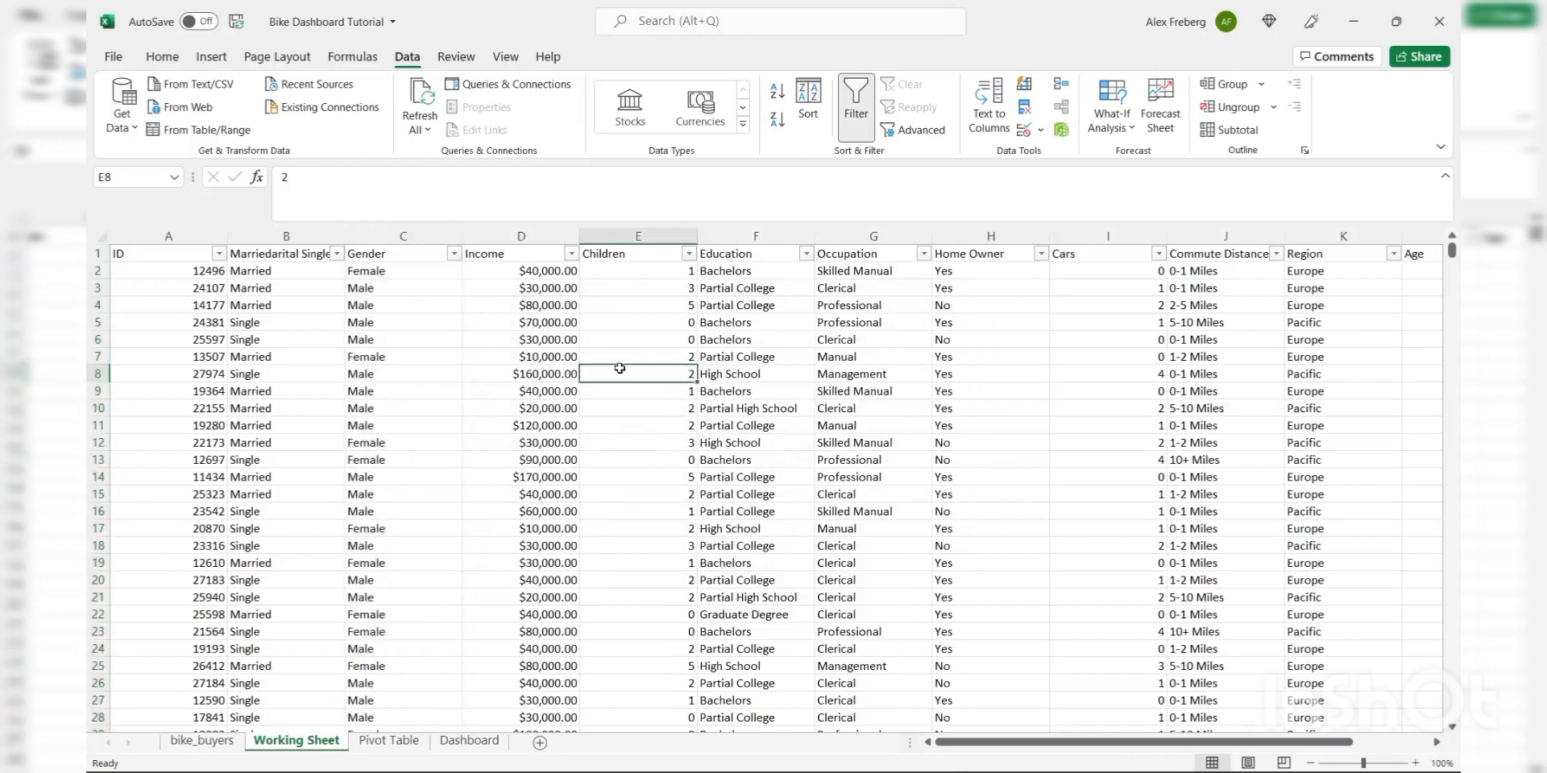
- Format the Income column as Currency with no decimal places
click(517, 236)
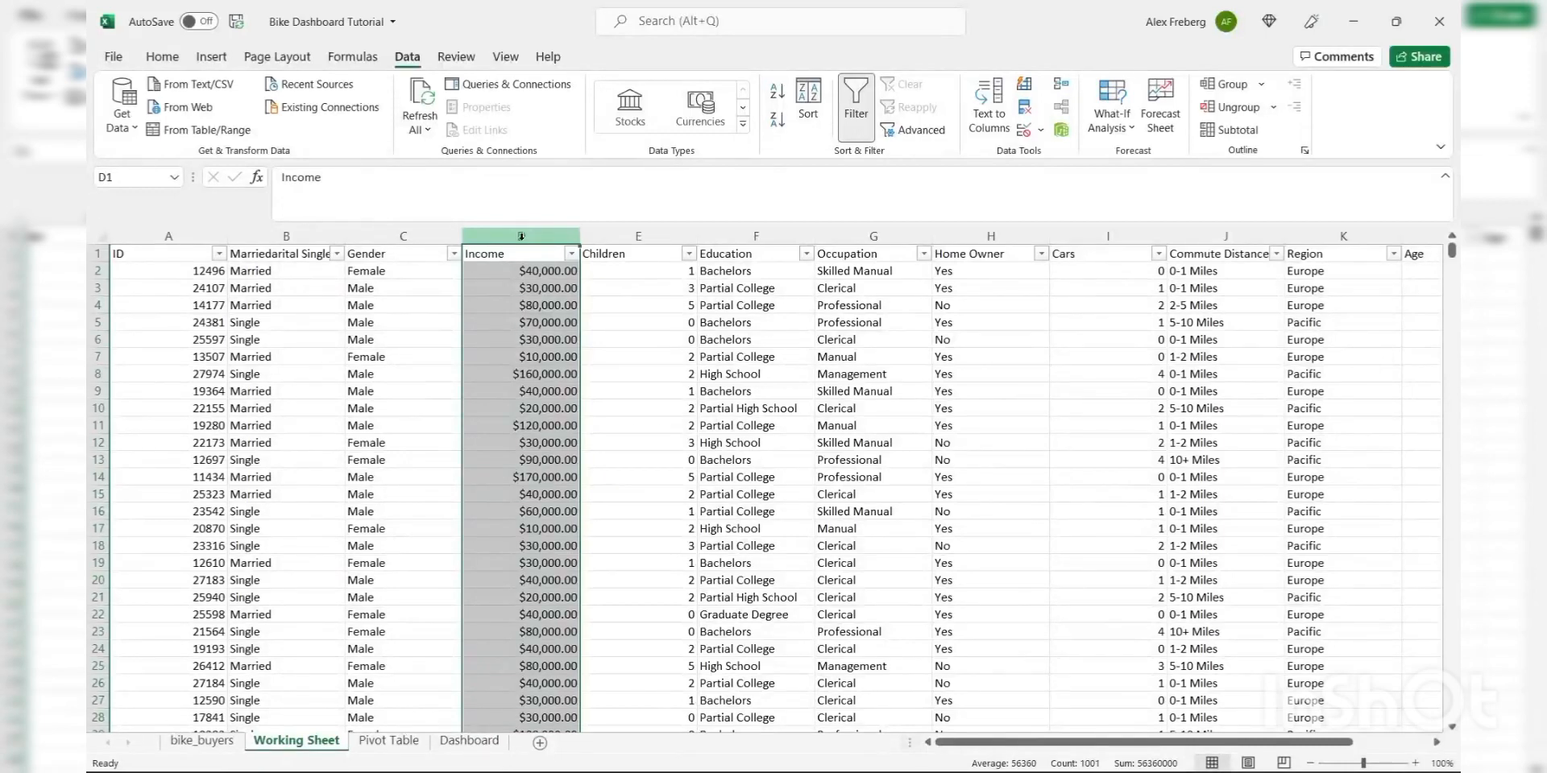
click(551, 286)
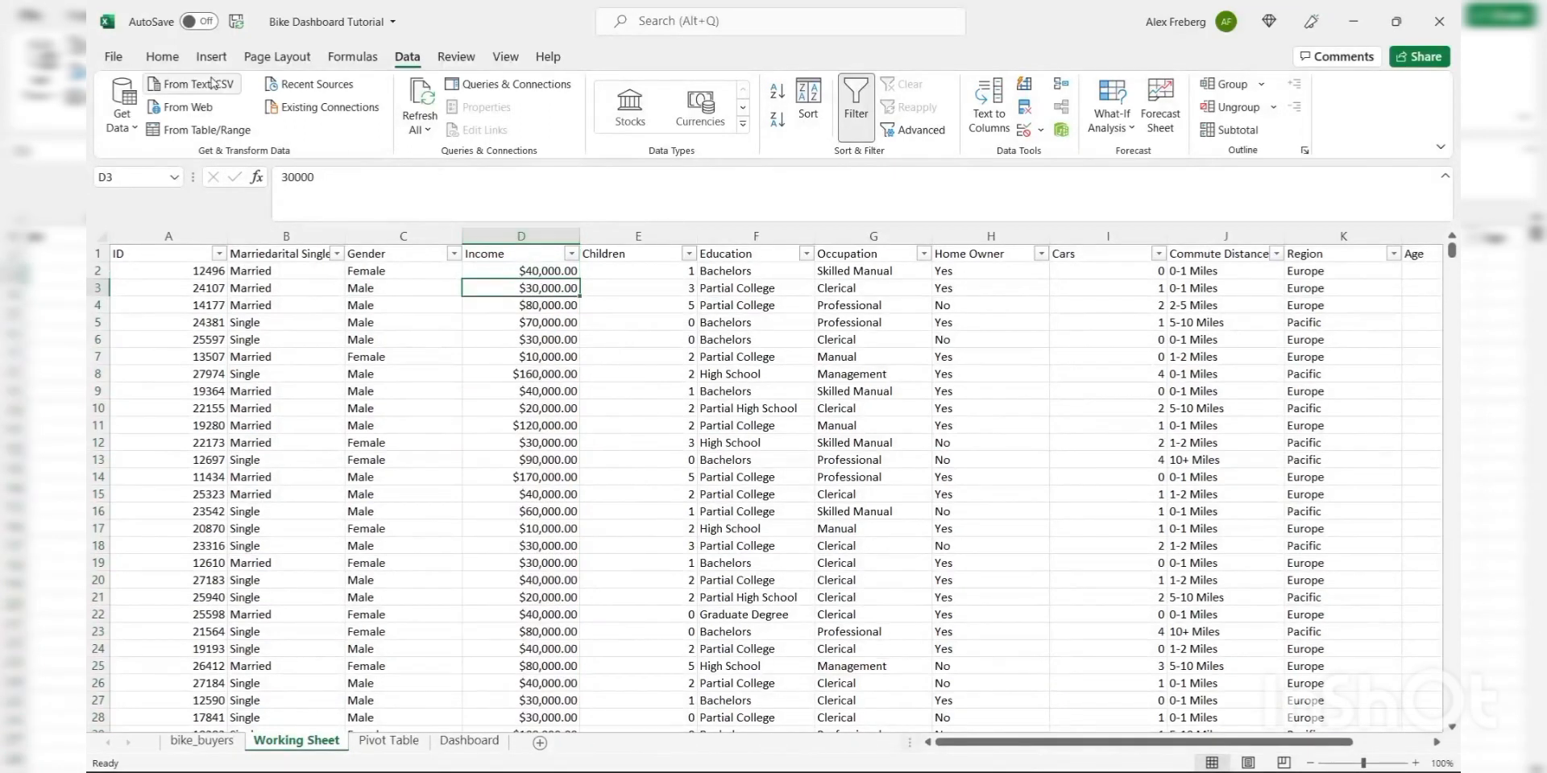
click(162, 56)
click(526, 236)
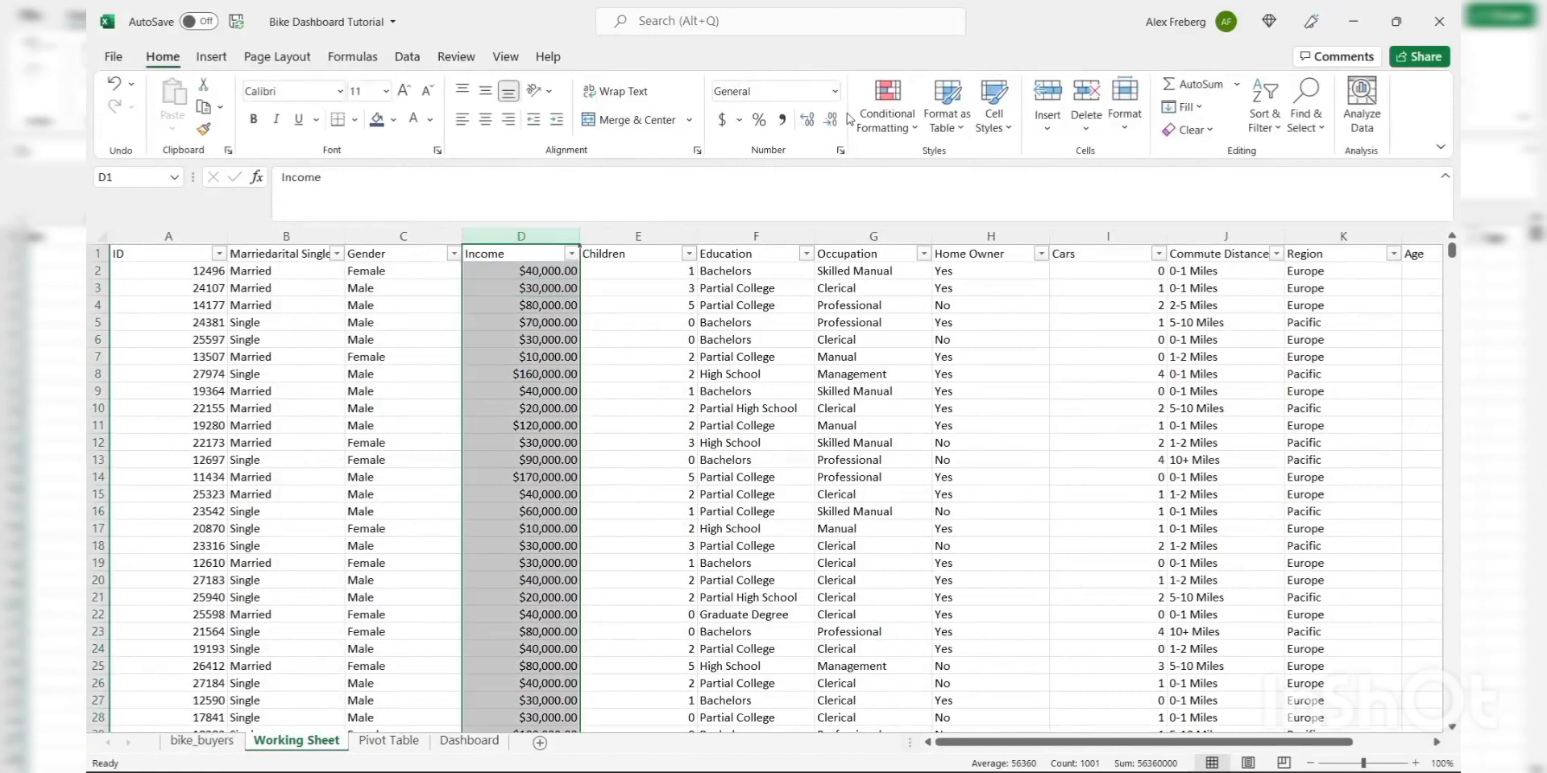
click(834, 91)
click(774, 201)
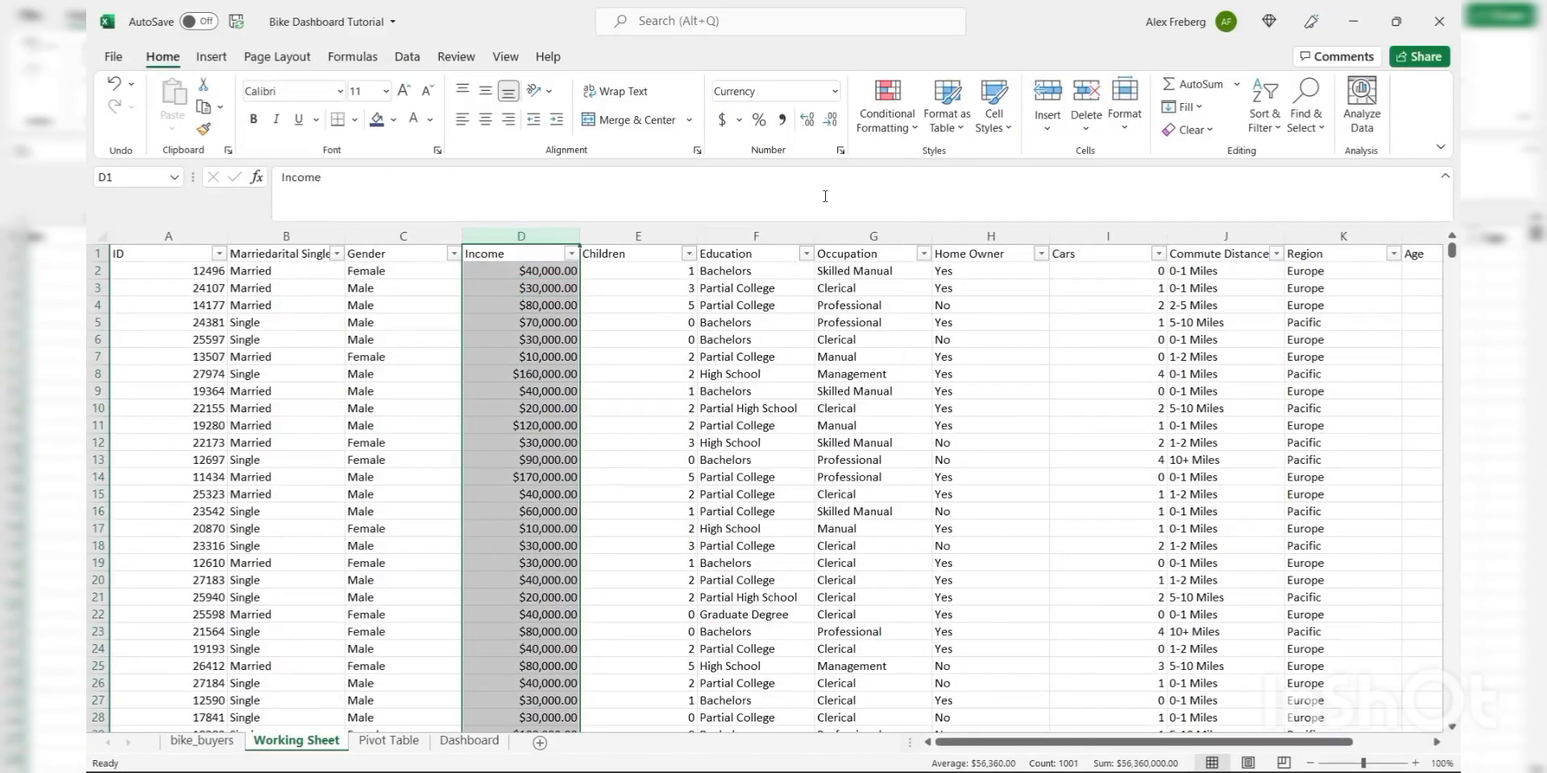
click(830, 120)
click(830, 120)
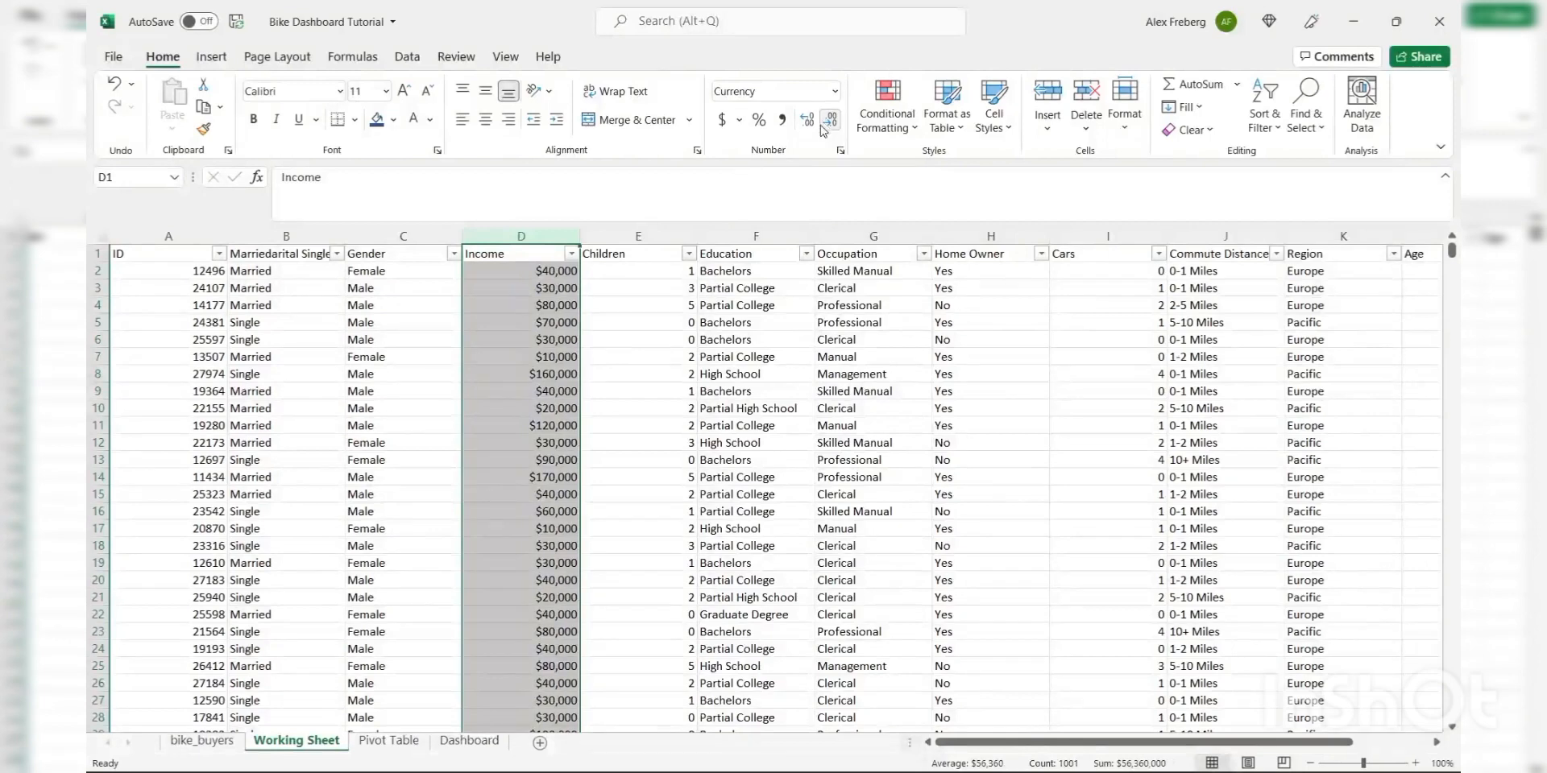
click(556, 275)
- Examine the filter values of the Income, Children, Education and Occupation columns without applying a filter
click(572, 254)
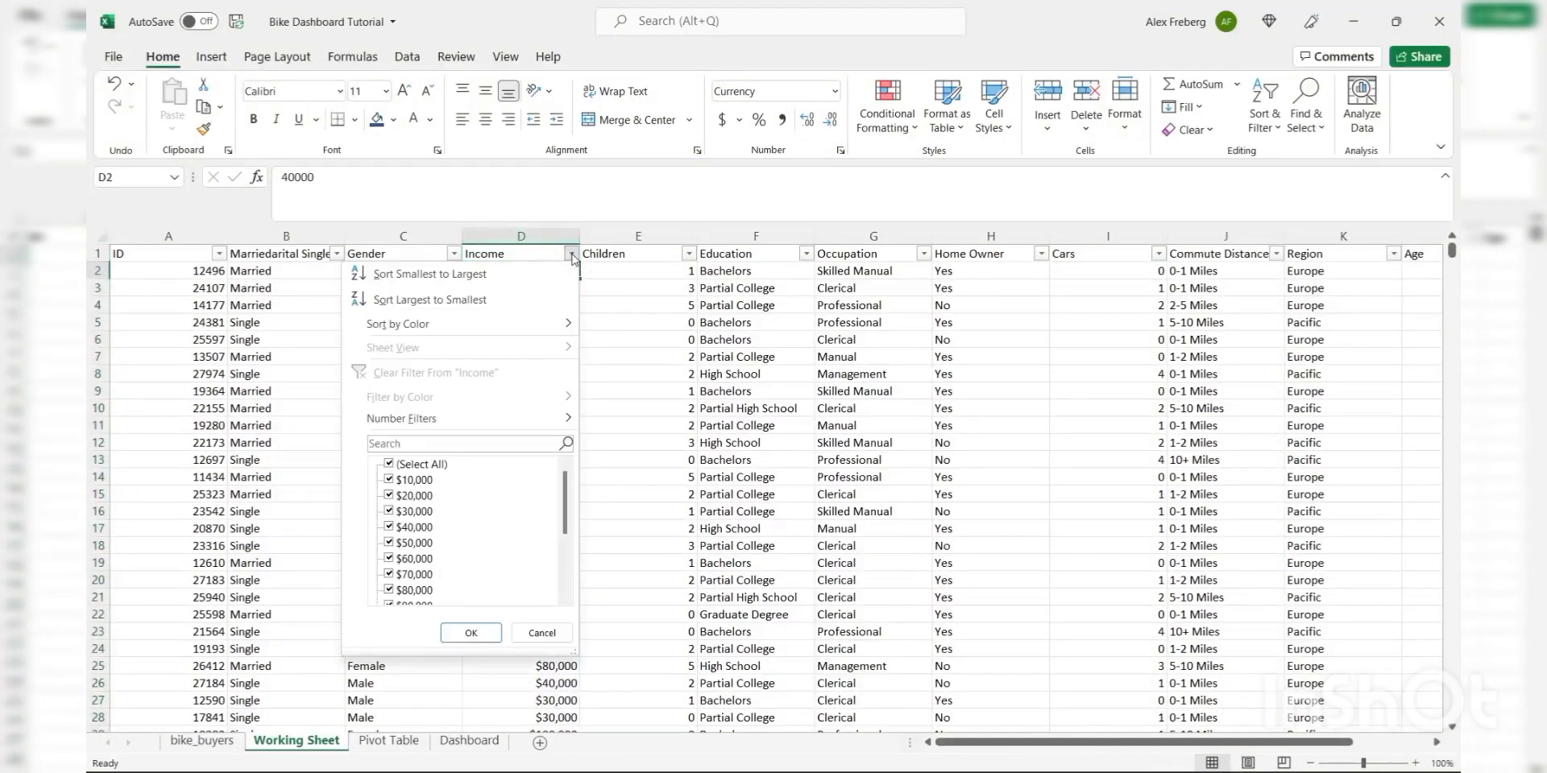
mouse_move(565, 489)
mouse_down()
mouse_move(568, 547)
mouse_move(568, 487)
mouse_up()
click(622, 363)
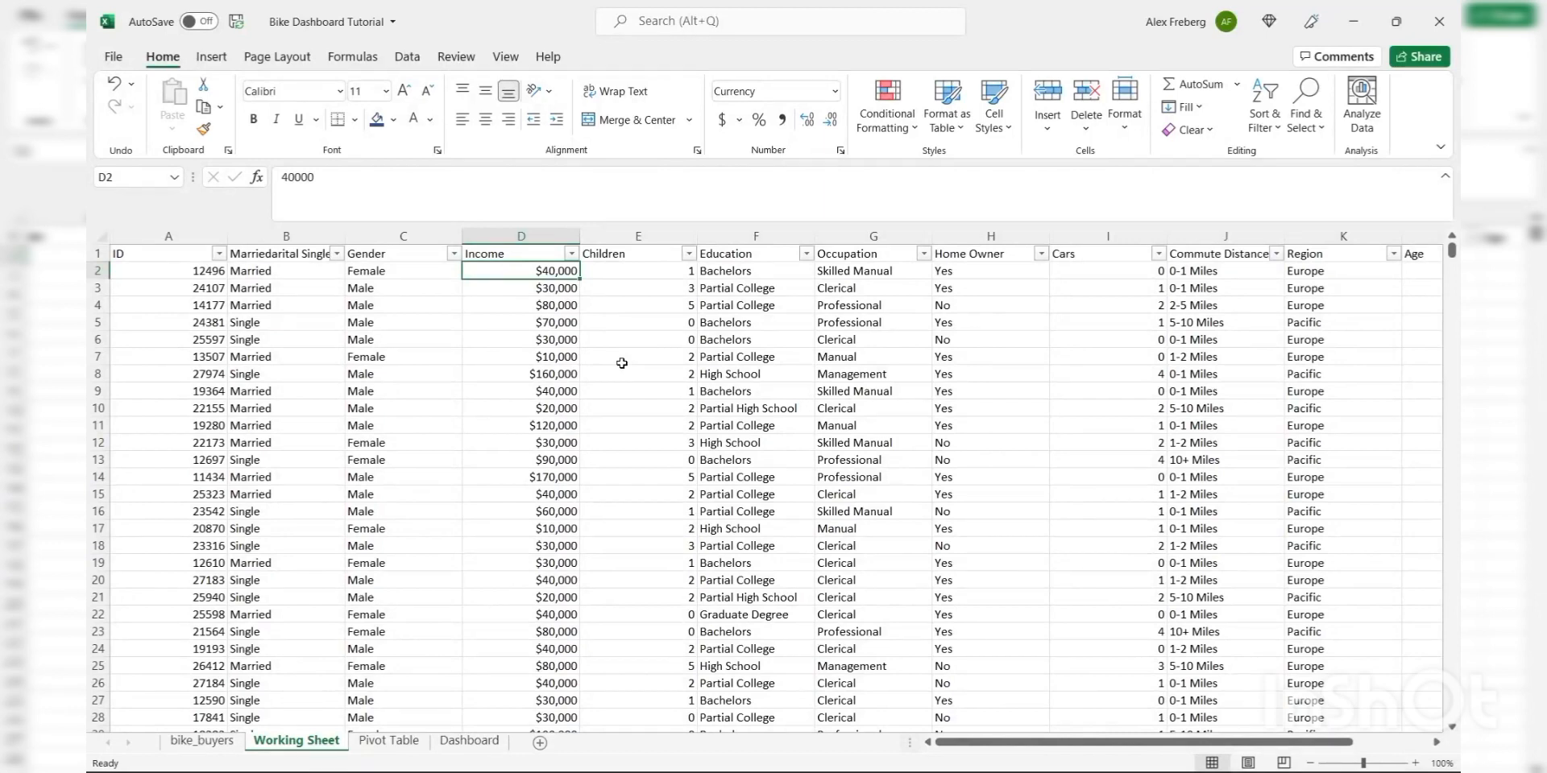
click(688, 254)
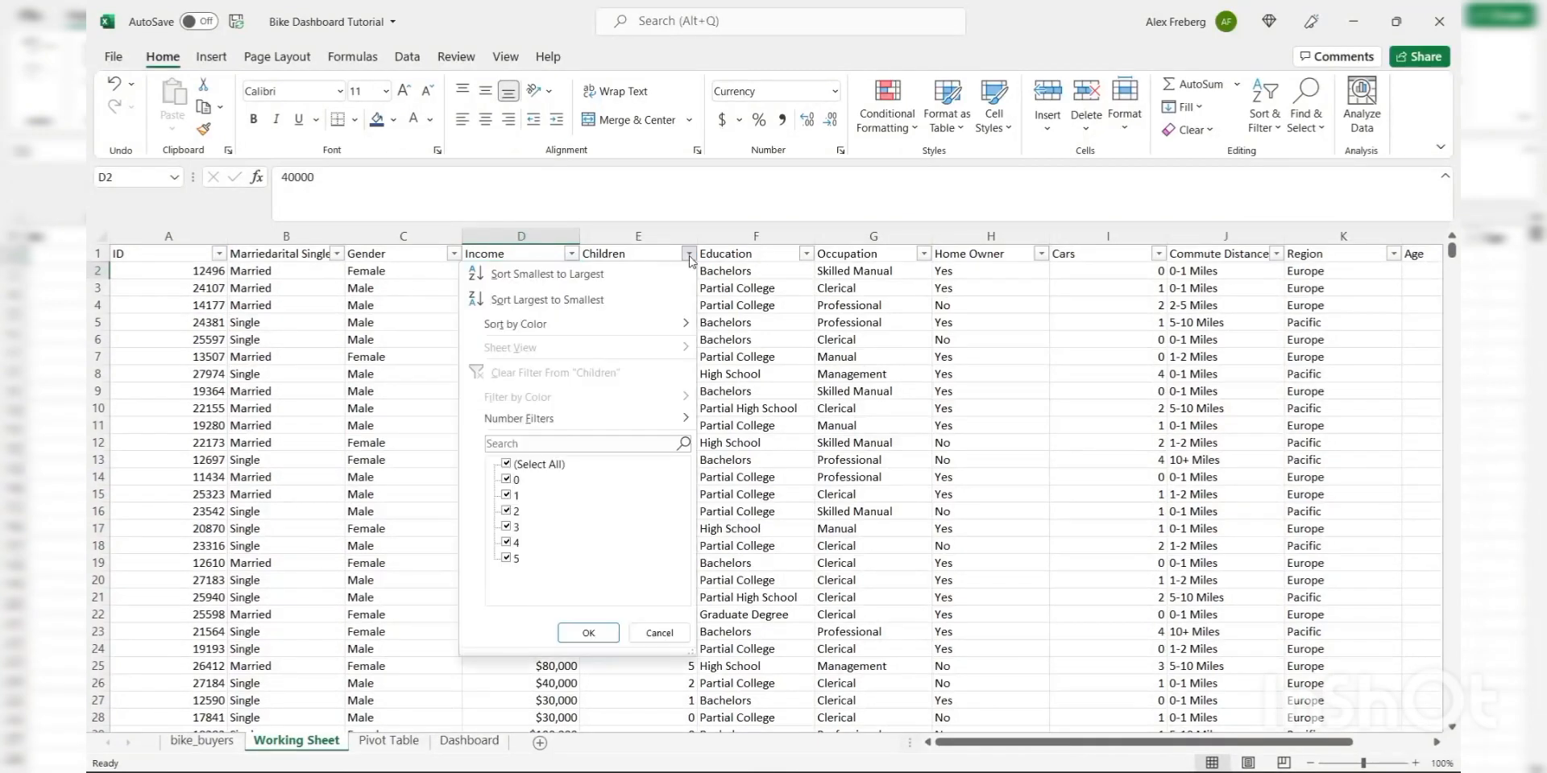
click(788, 272)
click(807, 254)
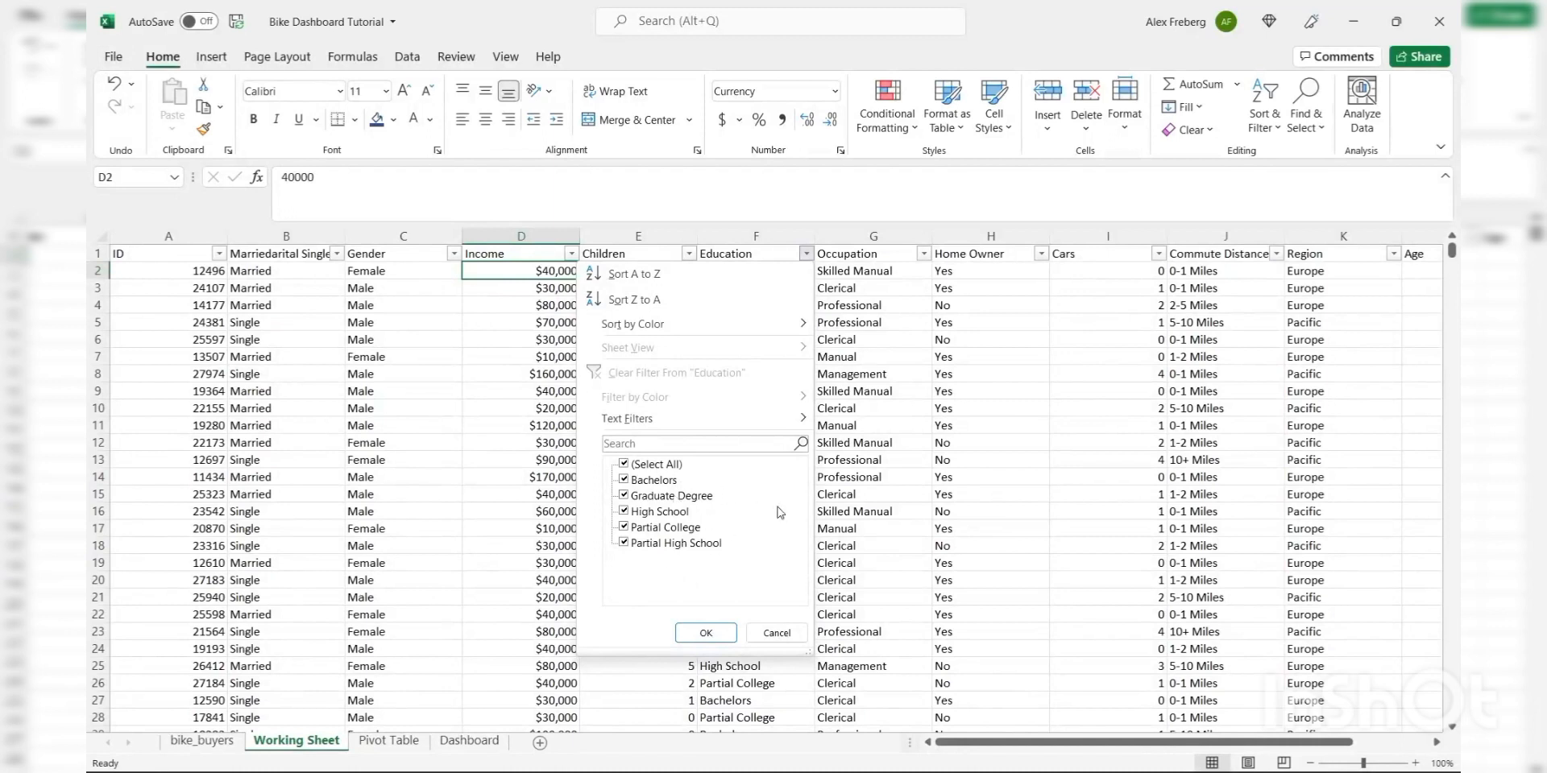
click(896, 363)
click(923, 253)
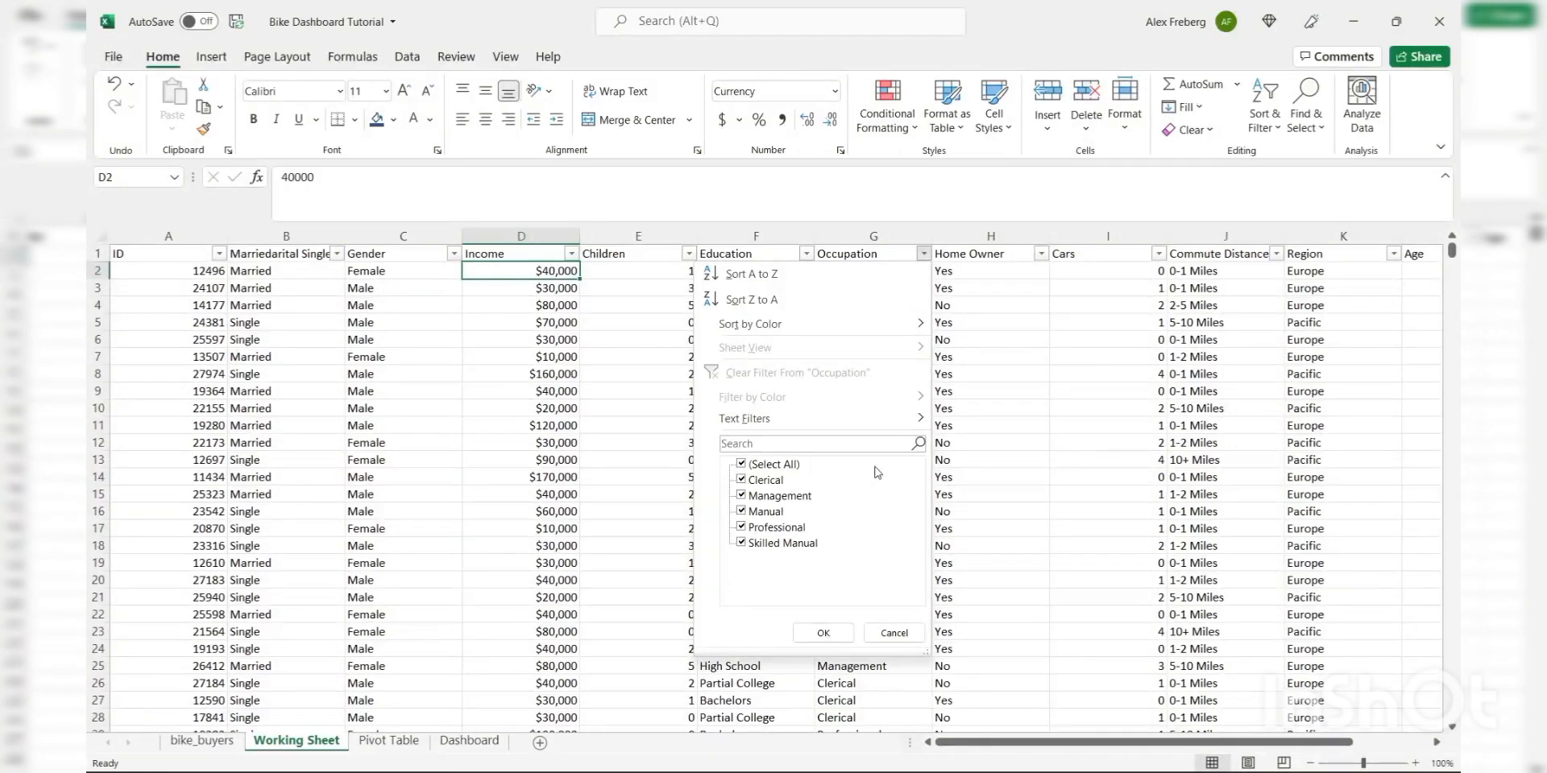
click(1010, 307)
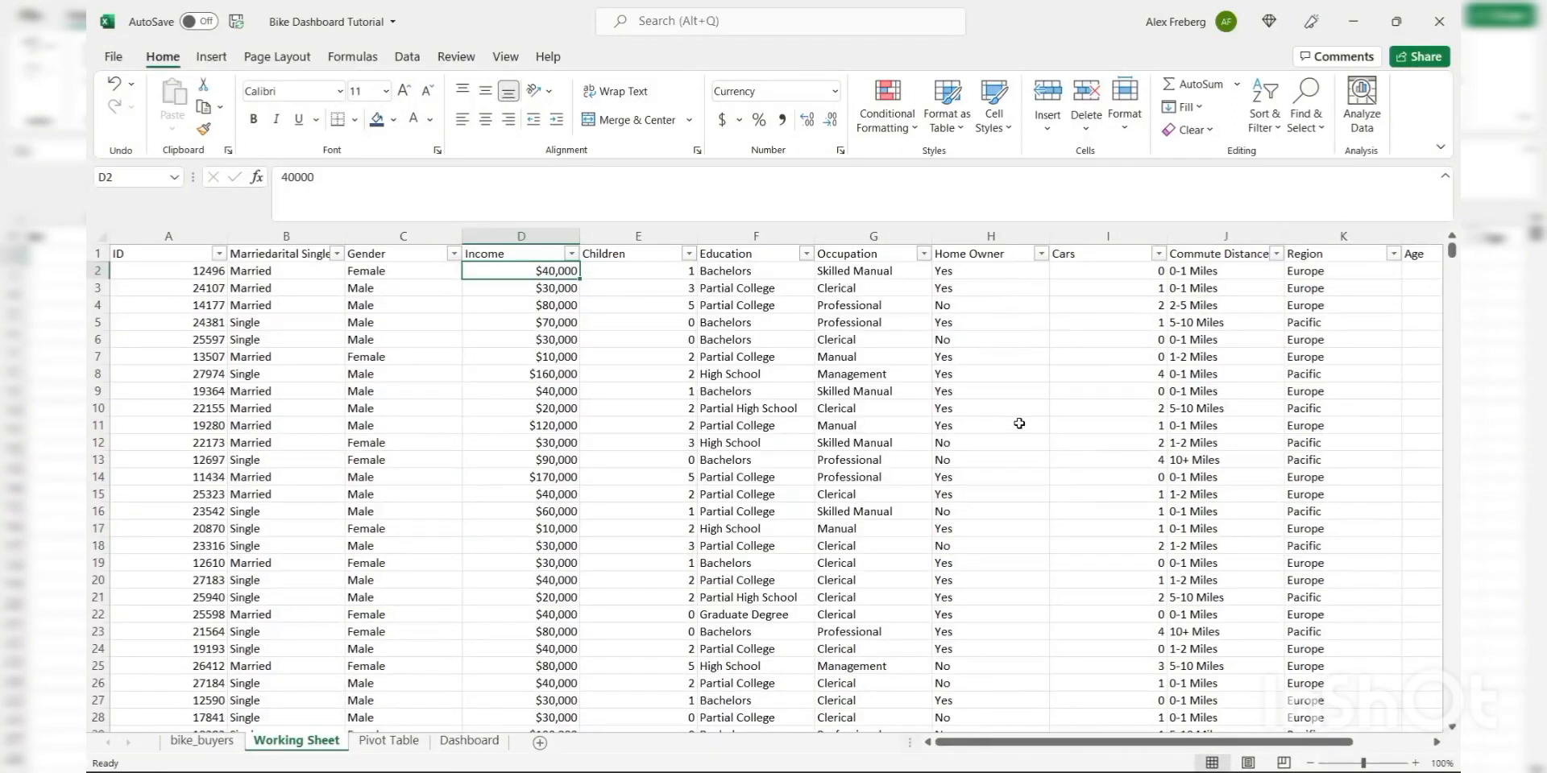
- Examine the filter values of the Home Owner, Cars and Commute Distance columns without applying a filter
drag(1089, 743, 1167, 743)
click(806, 254)
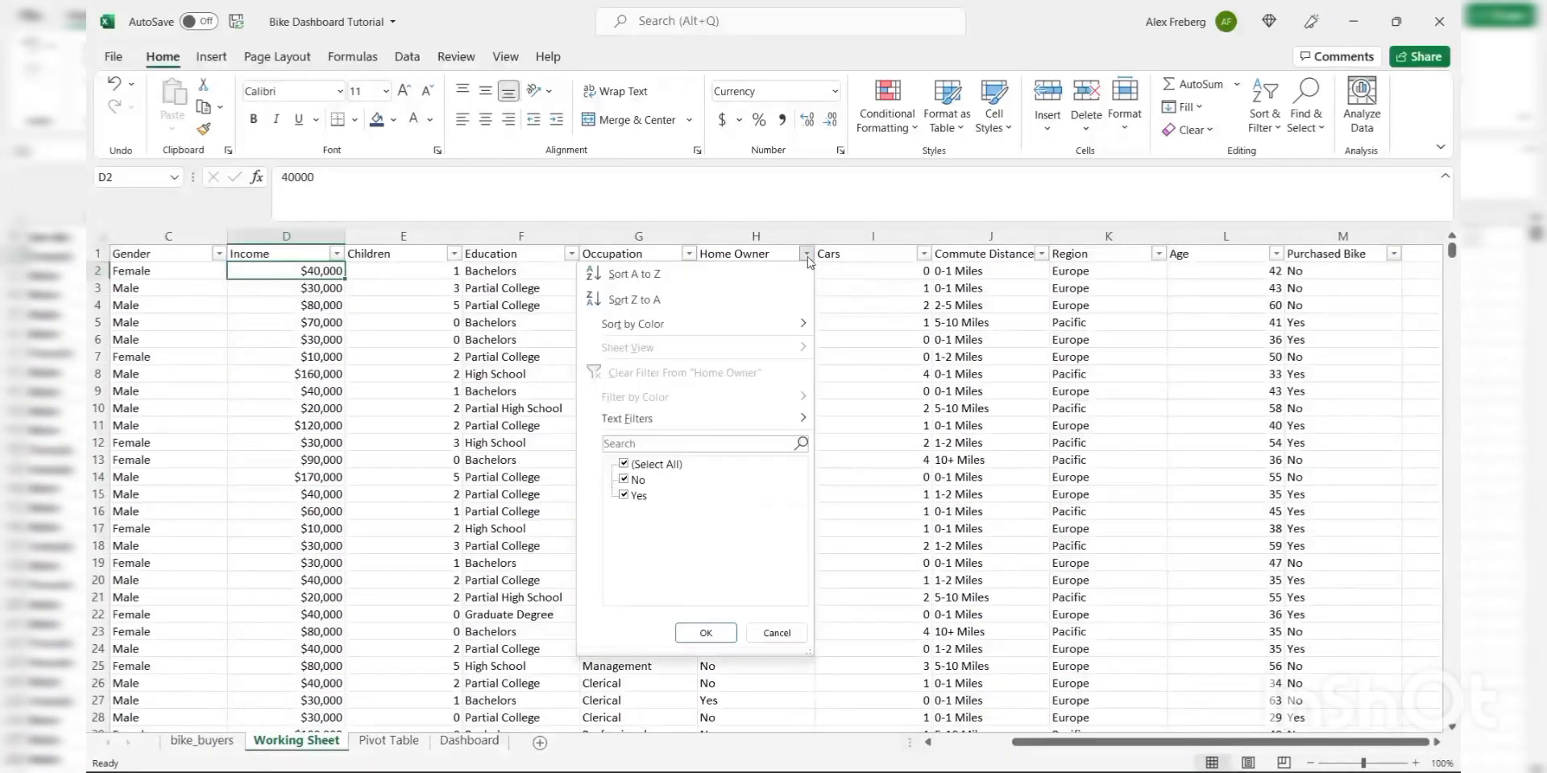
click(907, 335)
click(924, 253)
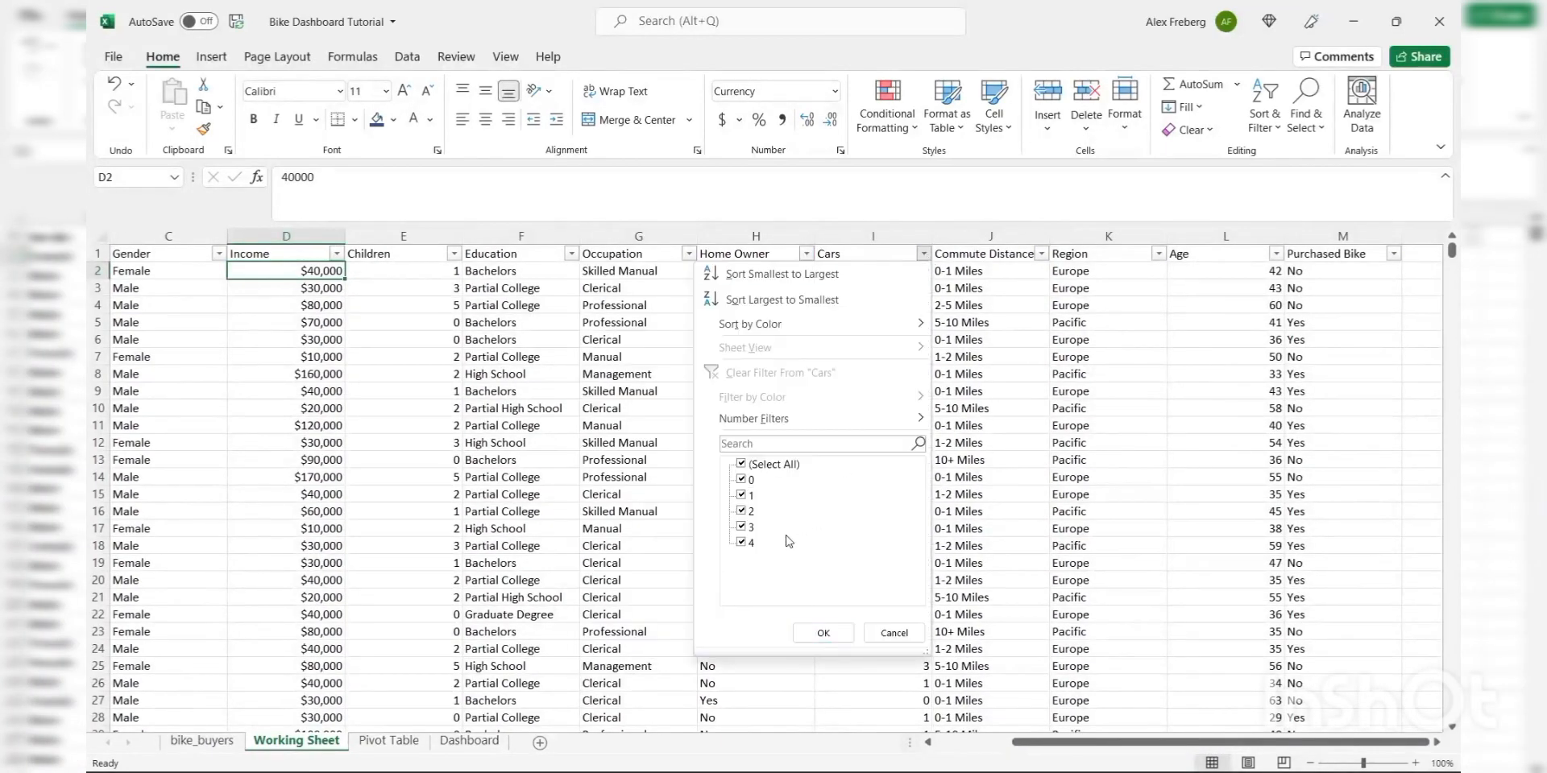
click(1020, 385)
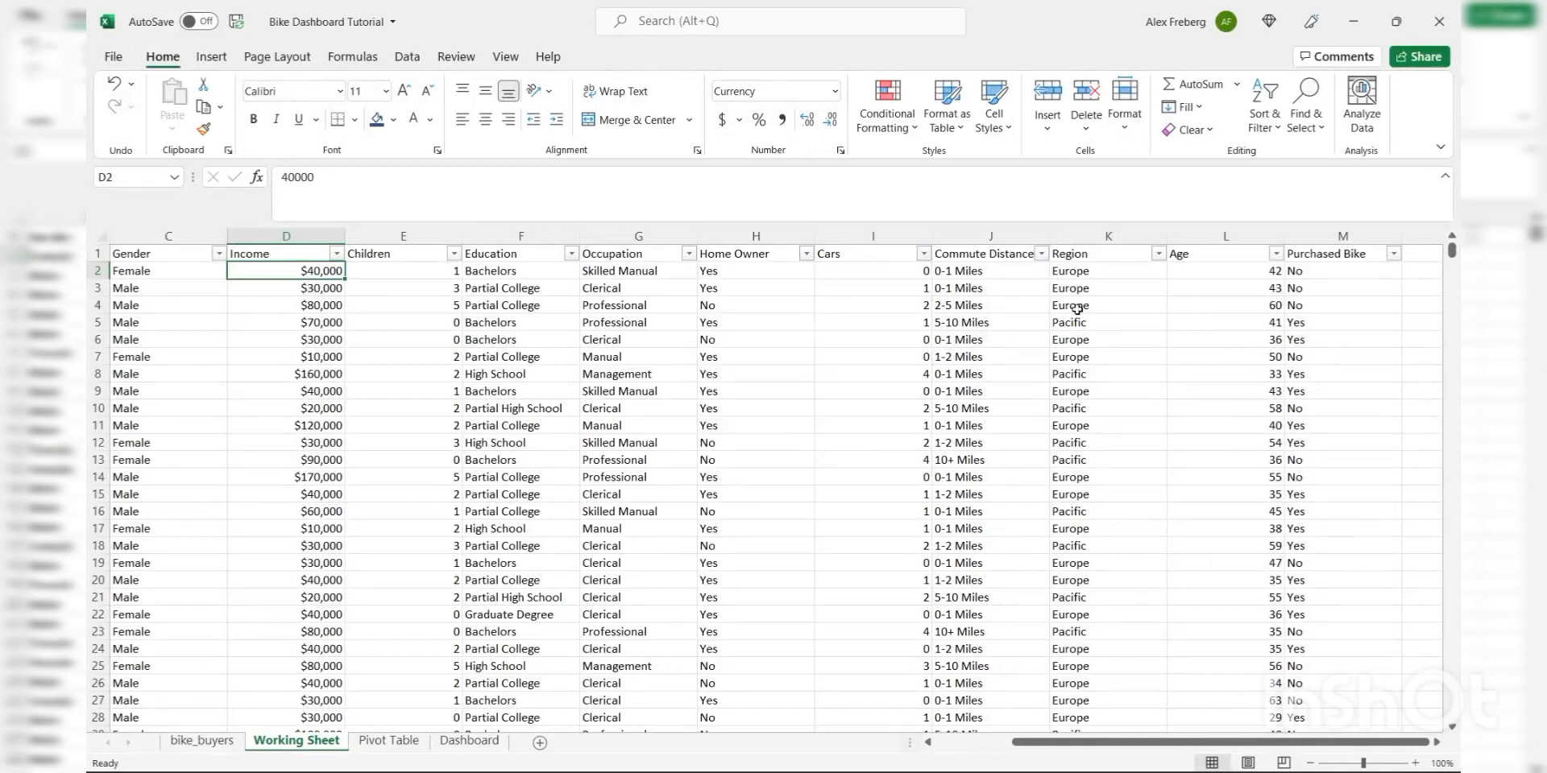
click(1041, 254)
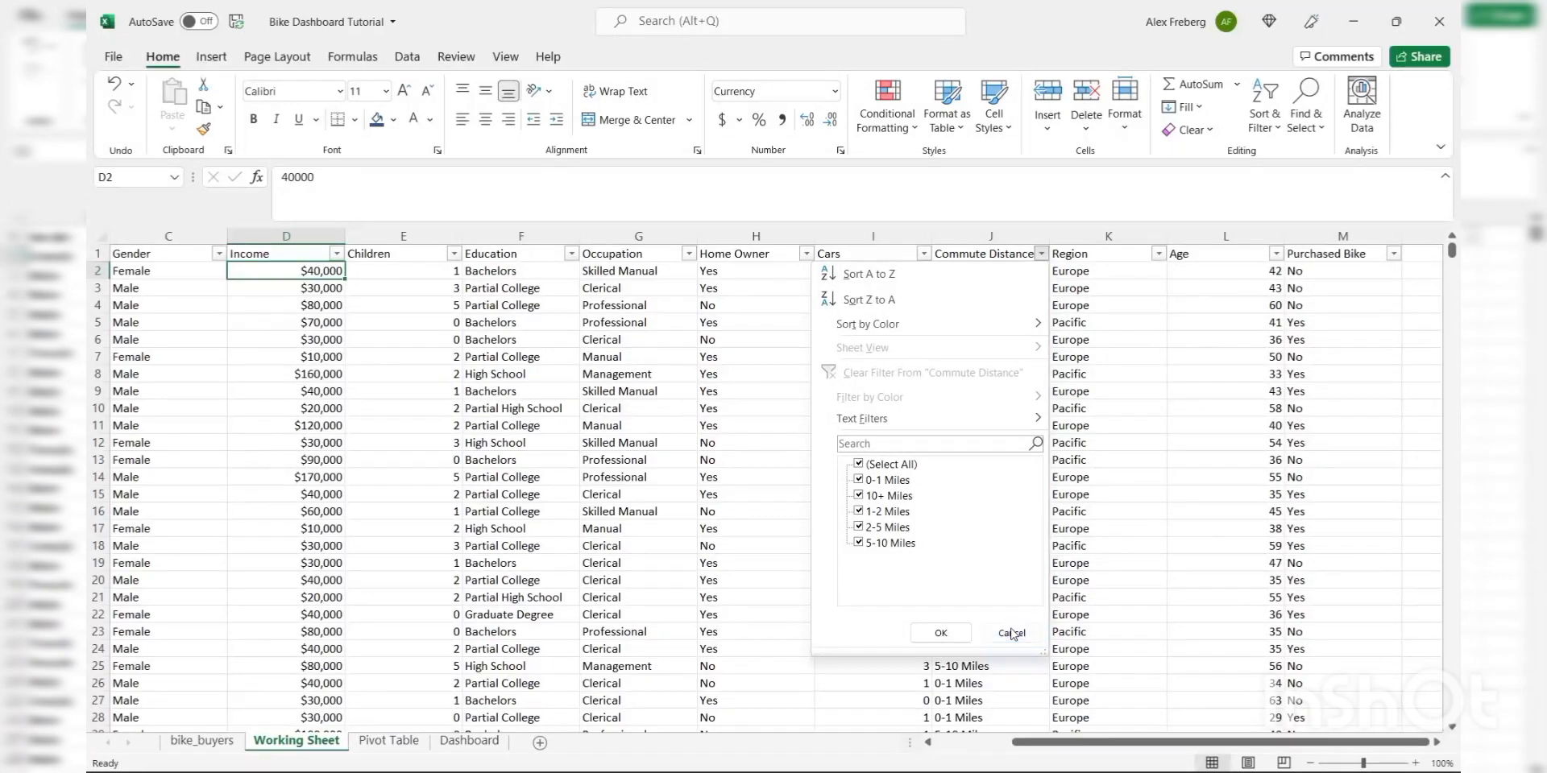
click(1012, 634)
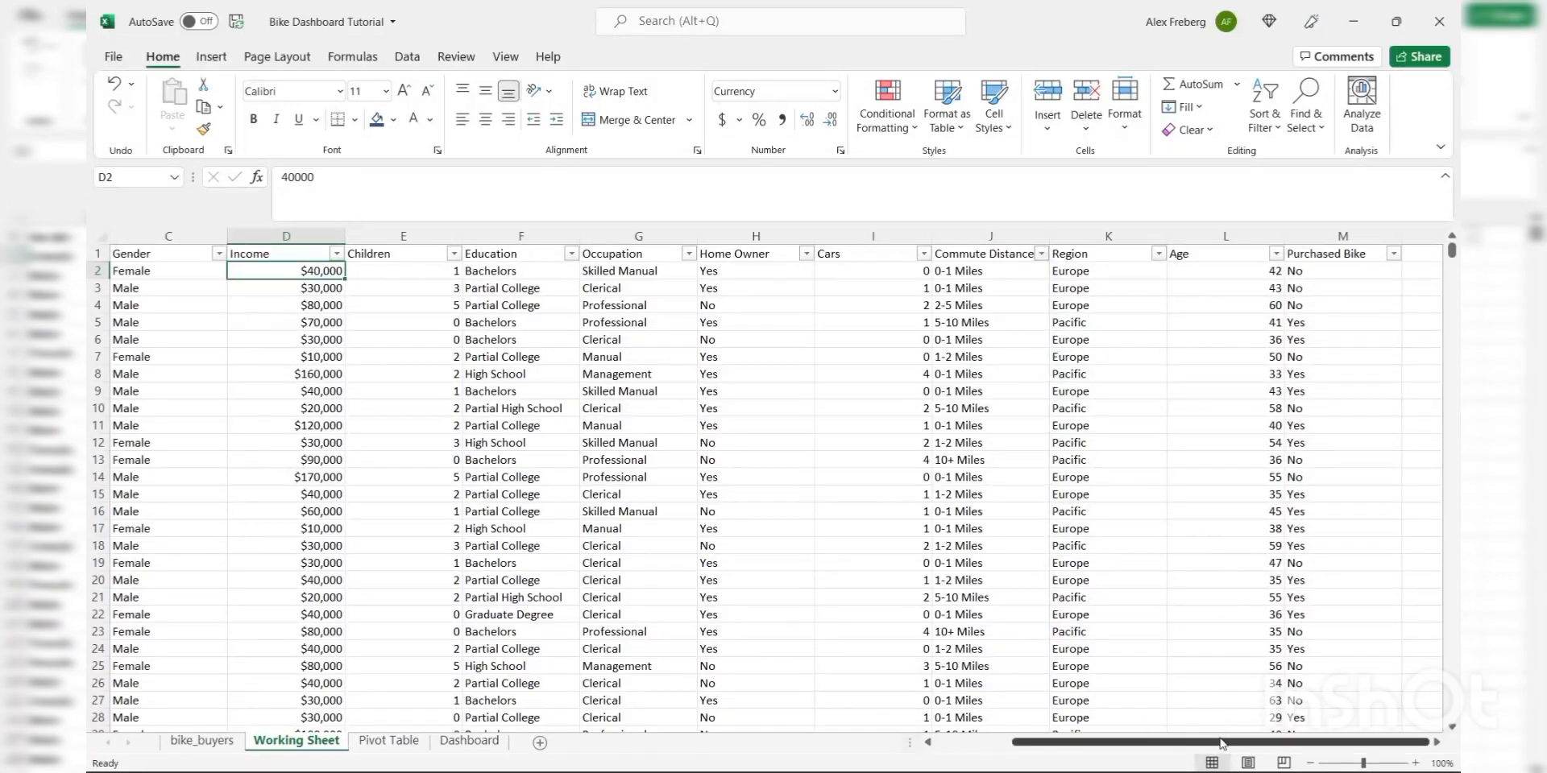
- Examine the filter values of the Region and Age columns without applying a filter
click(1437, 742)
click(1437, 742)
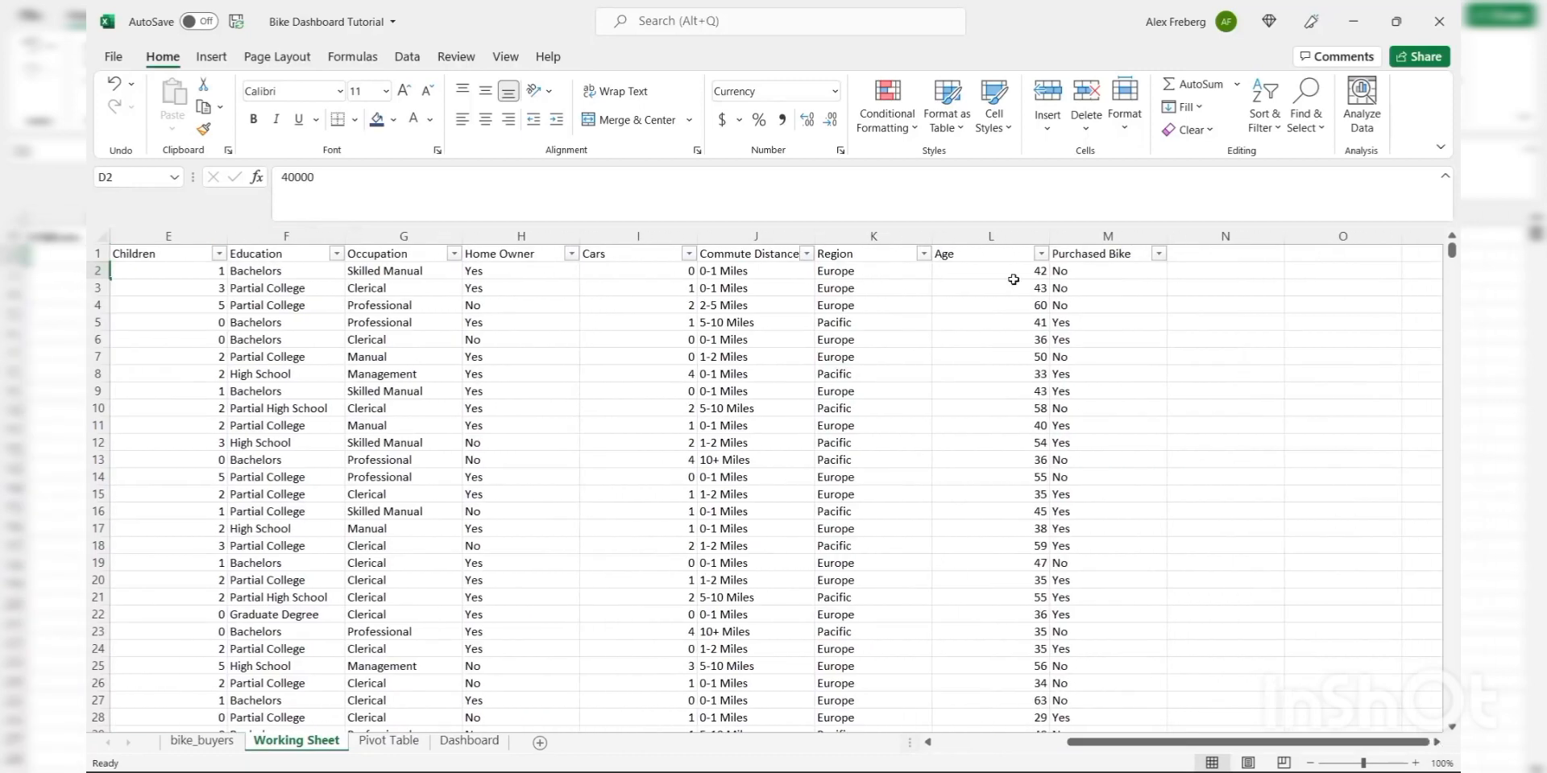
click(924, 253)
click(823, 633)
click(1041, 253)
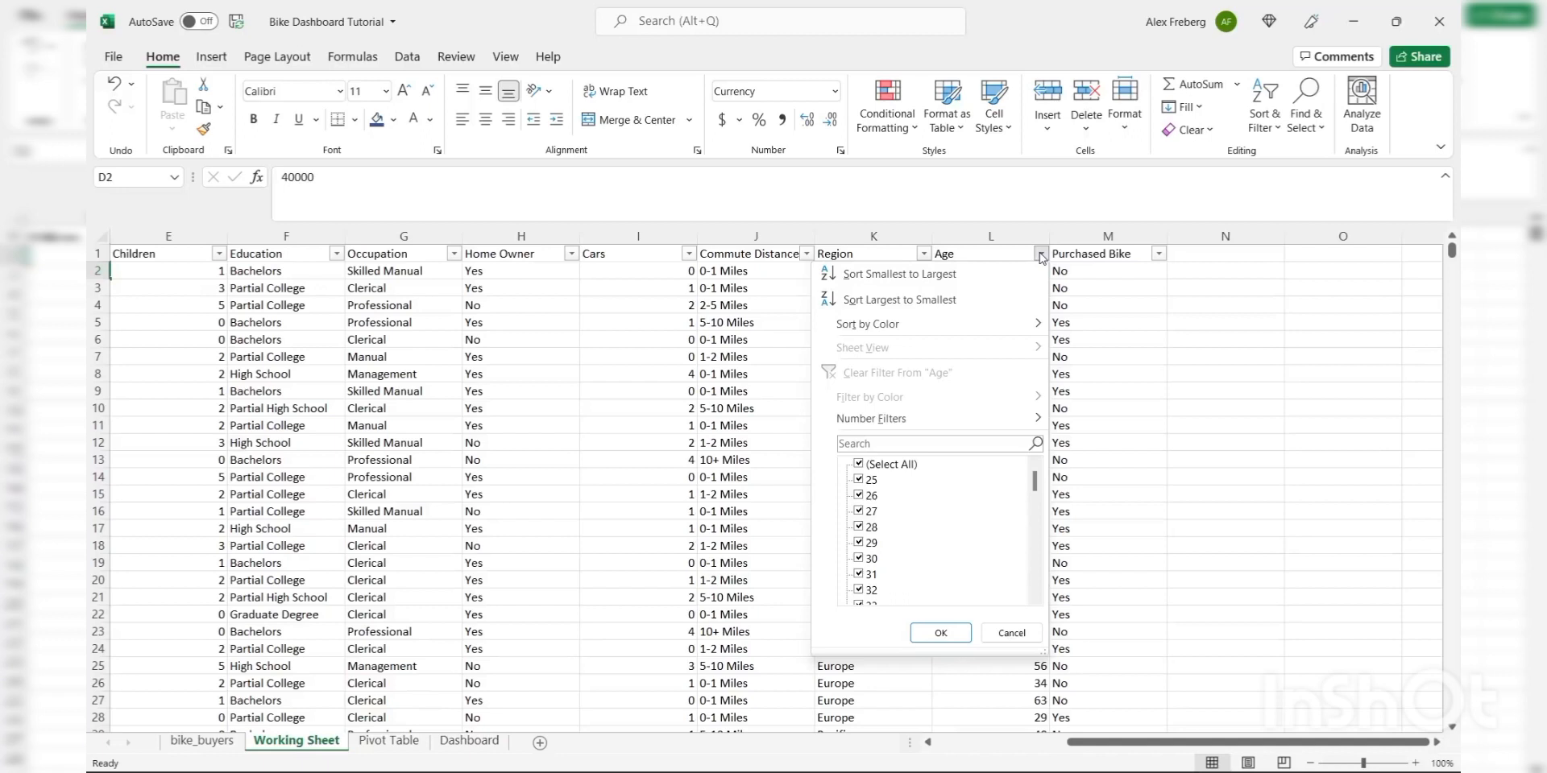
click(1015, 631)
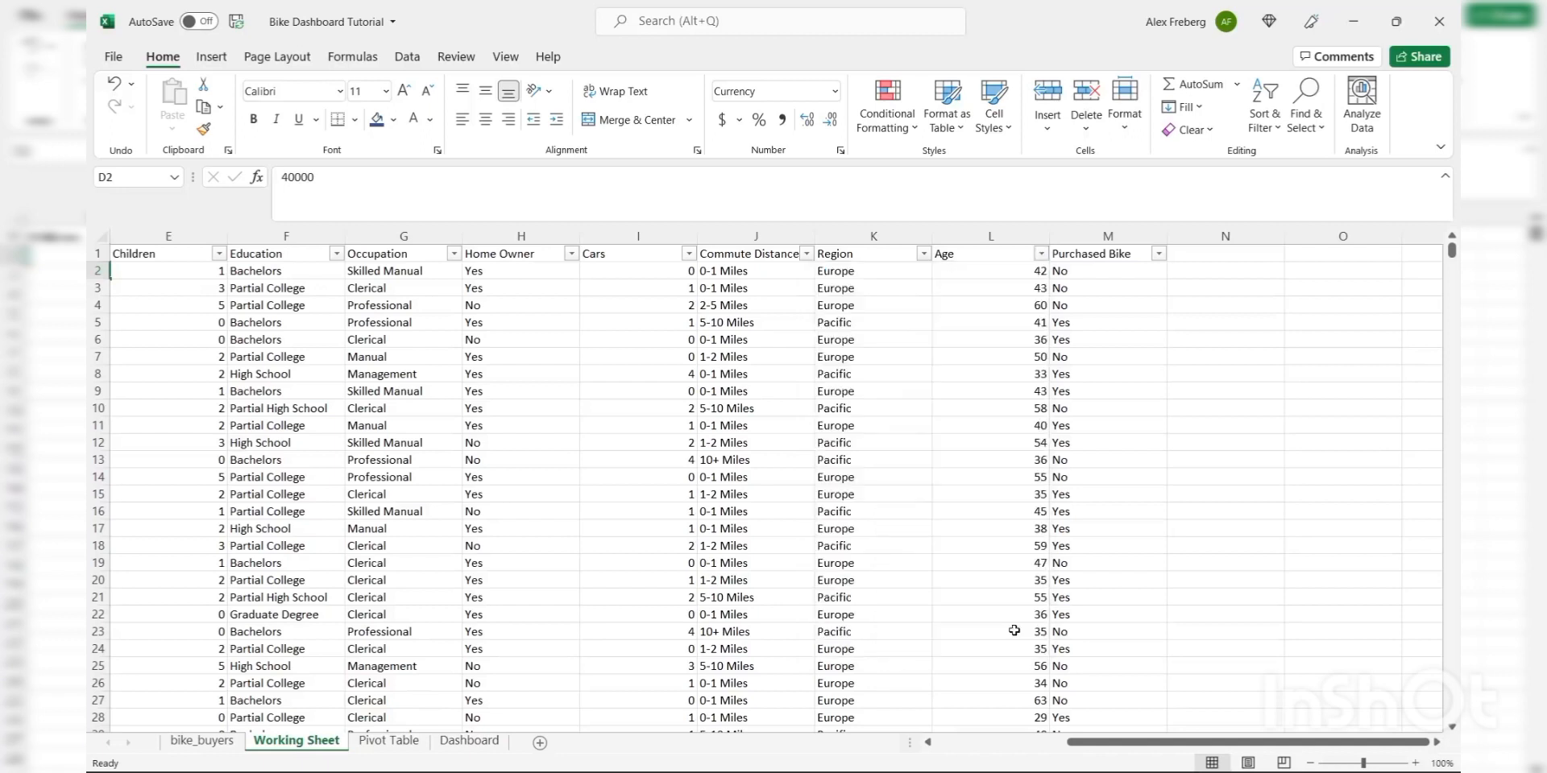
click(1042, 258)
mouse_move(1040, 490)
mouse_down()
mouse_move(1039, 600)
mouse_move(1039, 477)
mouse_up()
click(1010, 633)
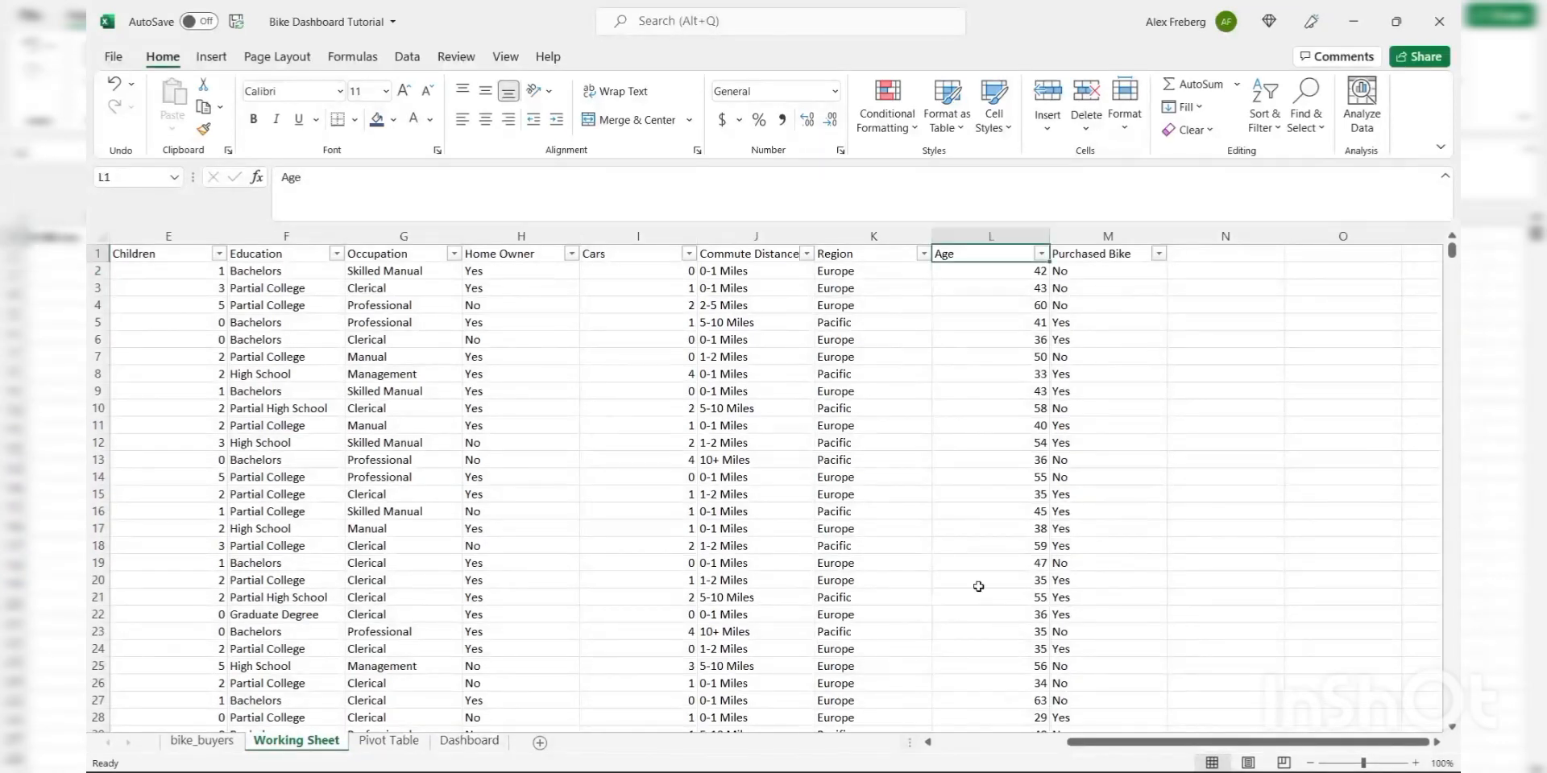
- Insert a column before Purchased Bike and give it the header Age Brackets
right_click(1096, 239)
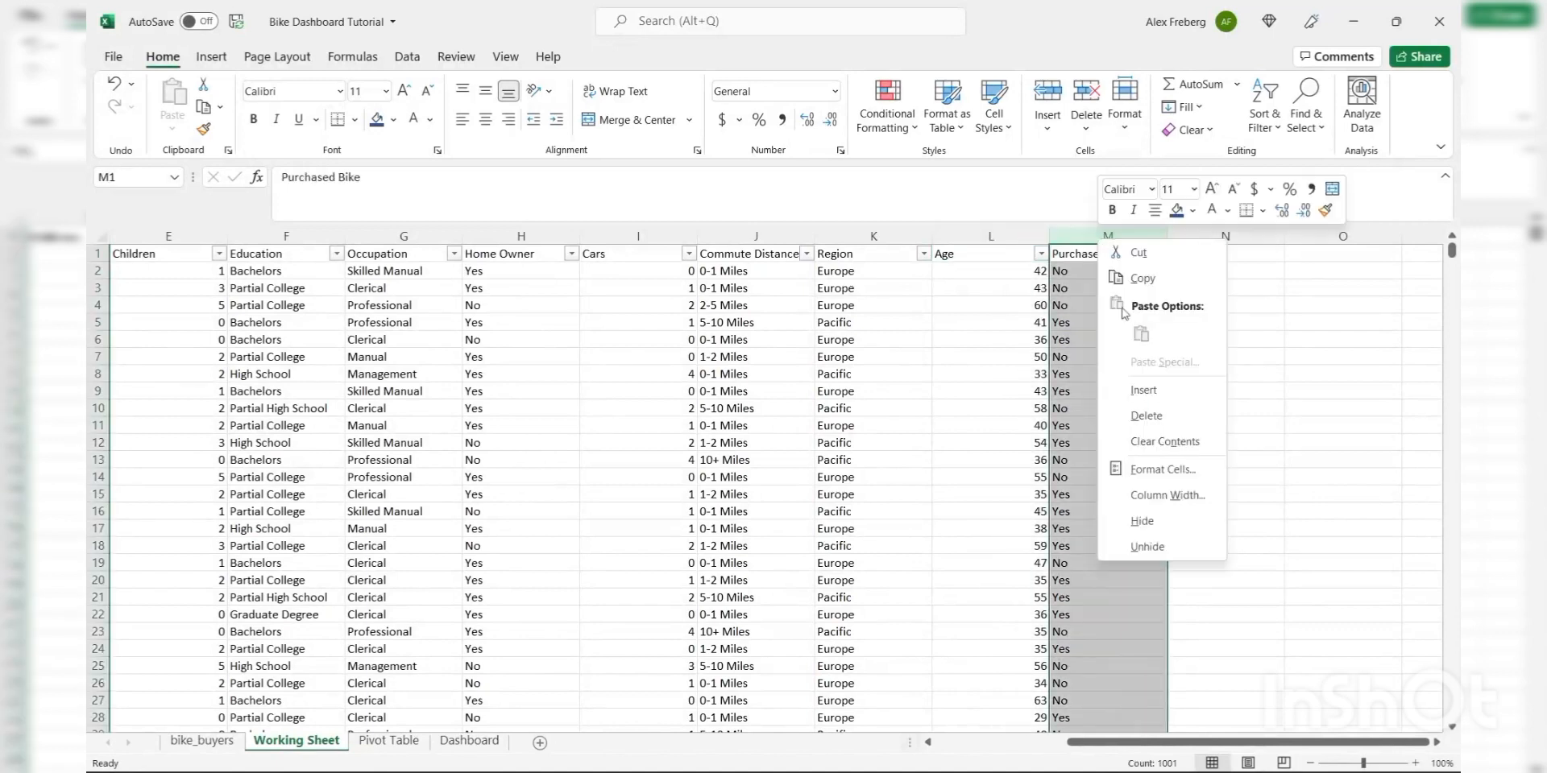
click(1143, 390)
click(1097, 255)
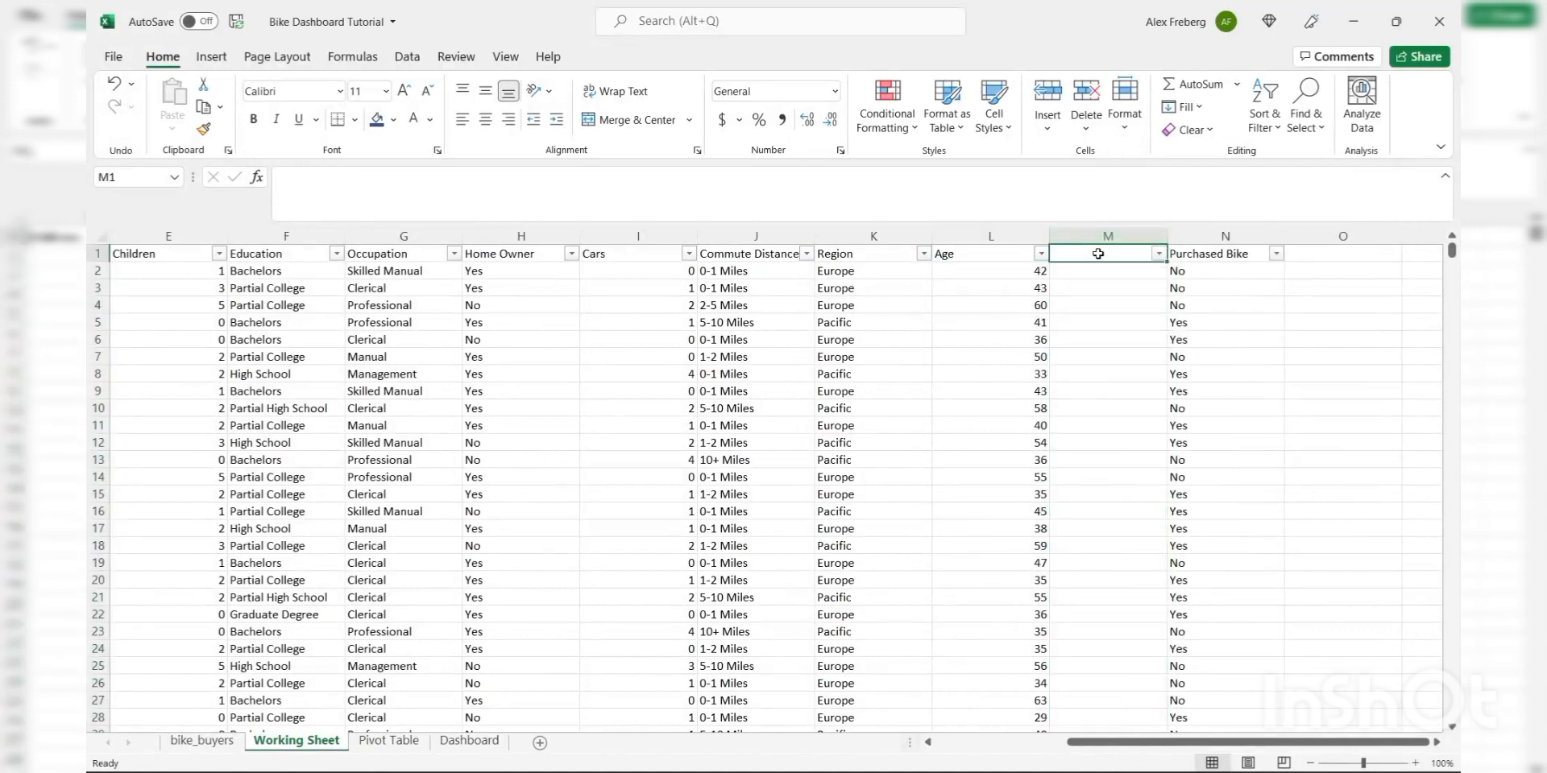
text(Age B)
text(rackets)
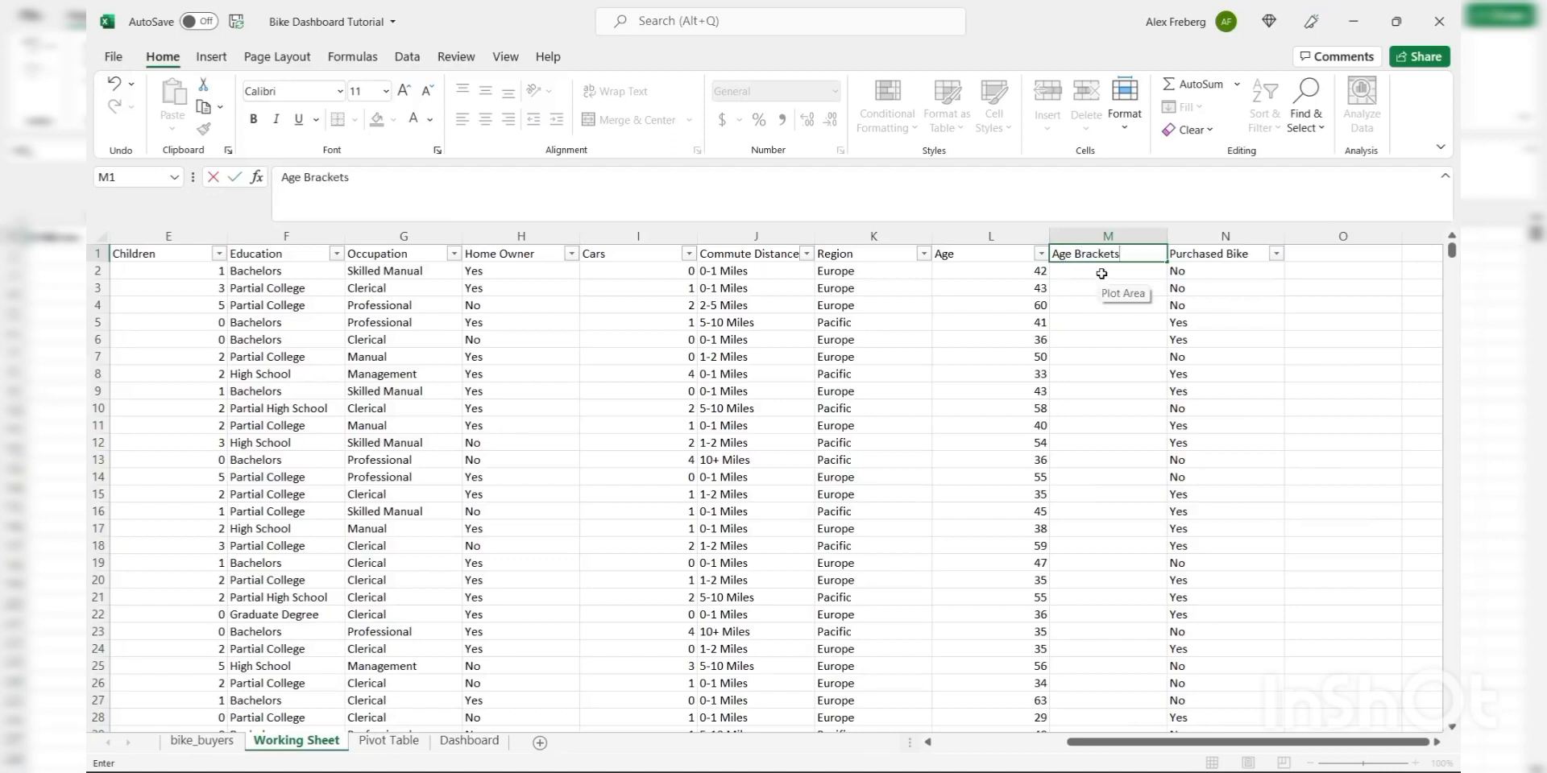
click(1101, 274)
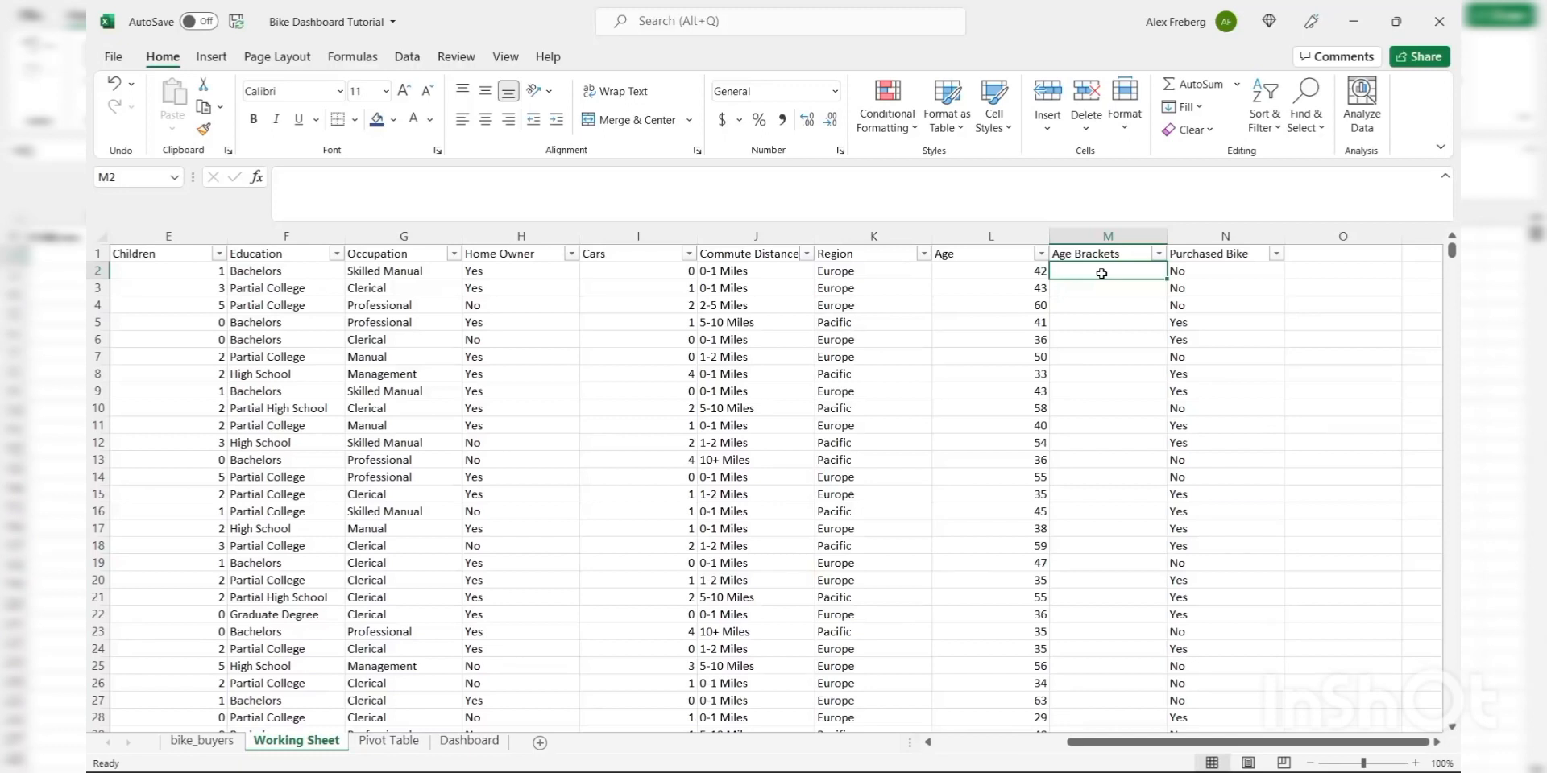
- Enter the formula =IF(L2>31,"Adolescent","Invalid") in cell M2 of the Age Brackets column
click(1092, 189)
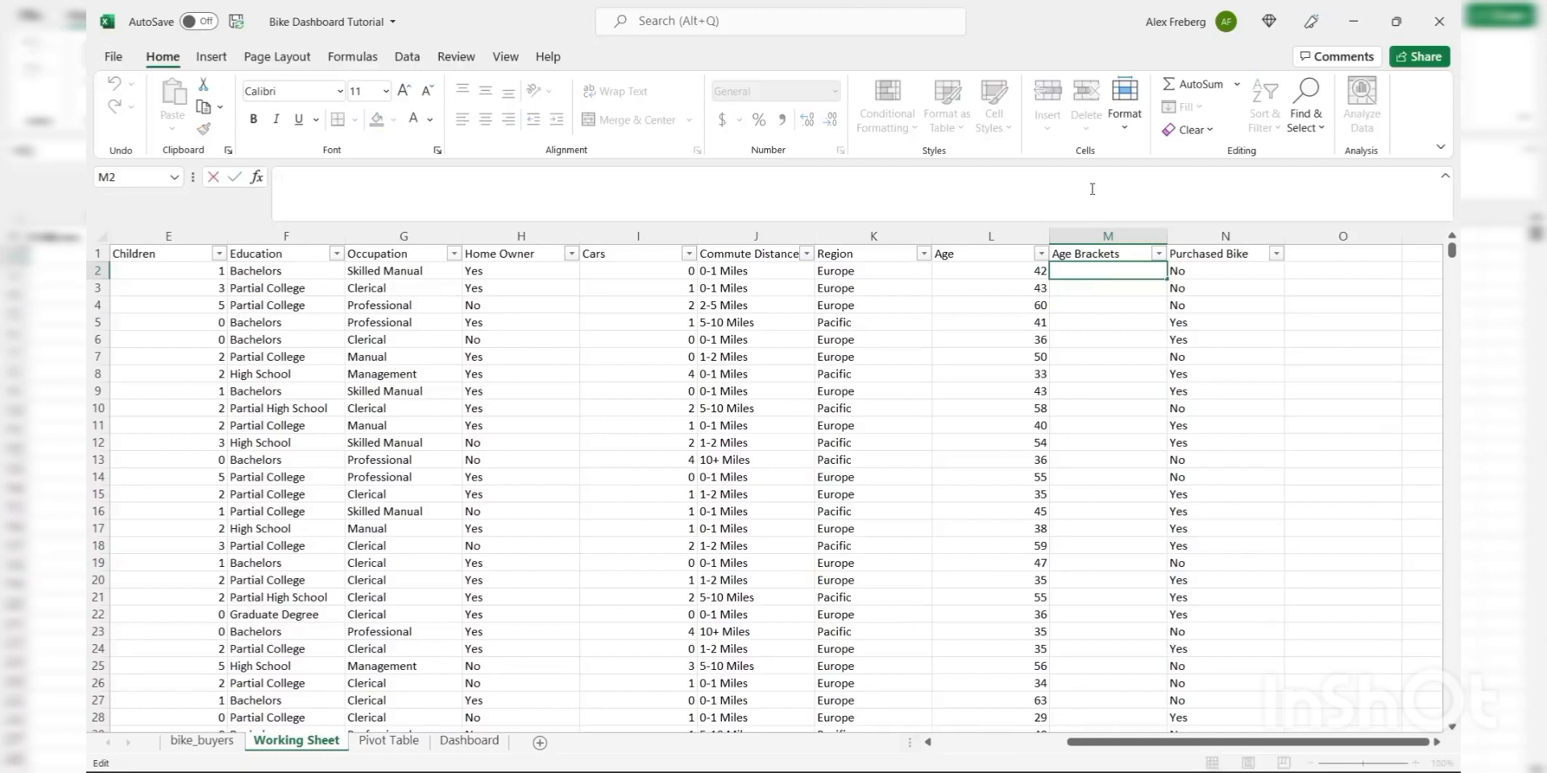
text(=)
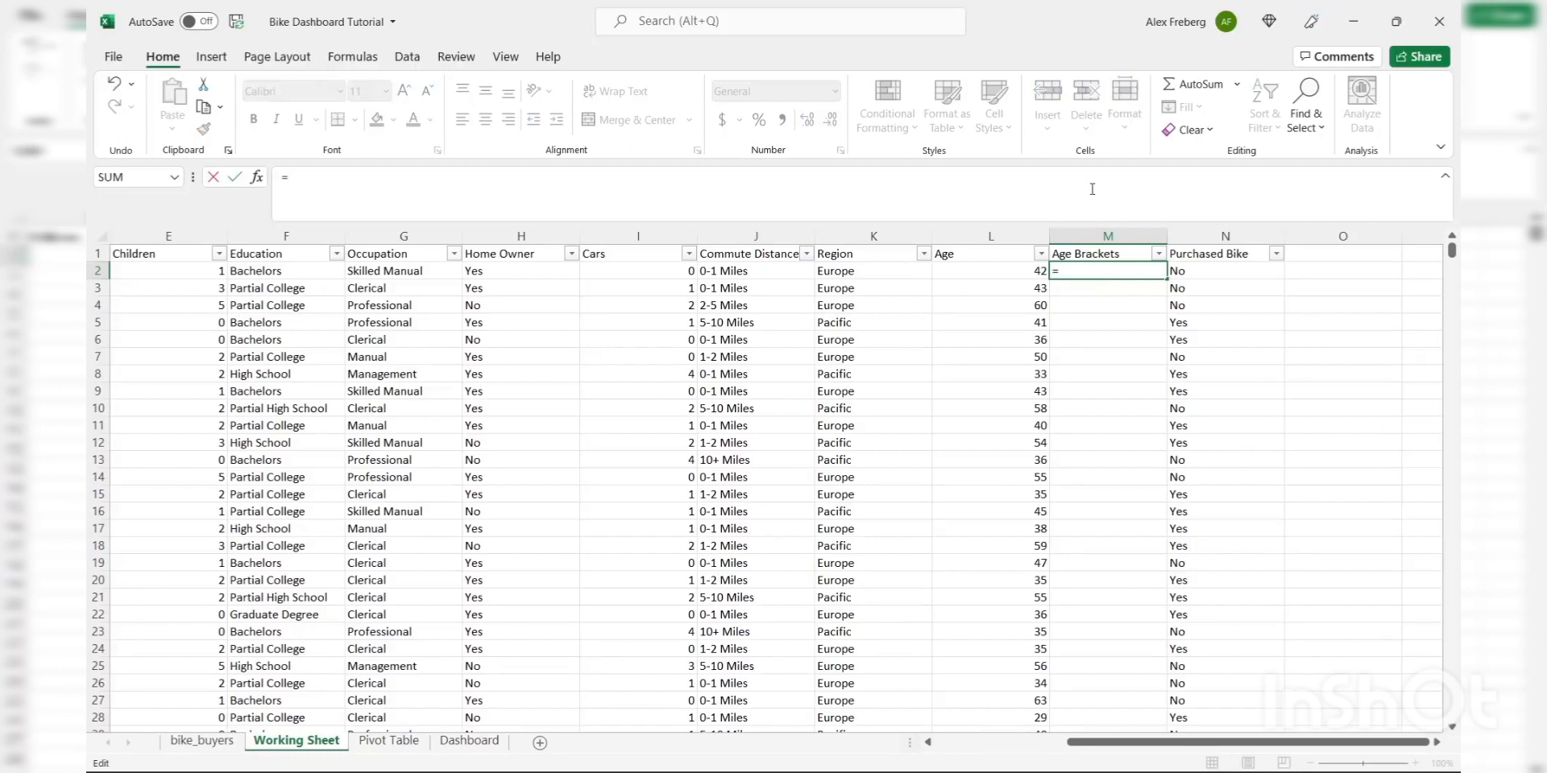
text(IF)
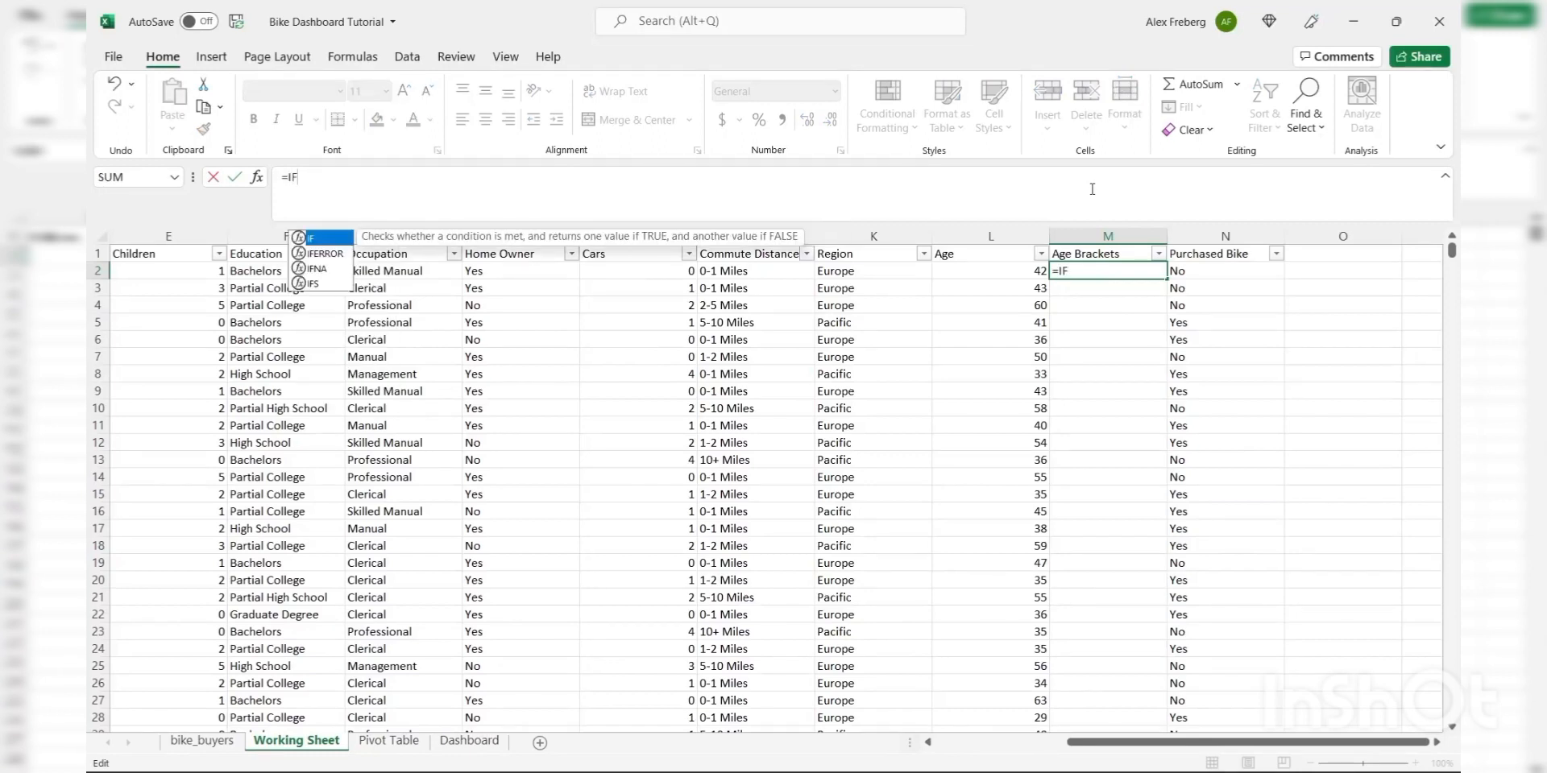
text(()
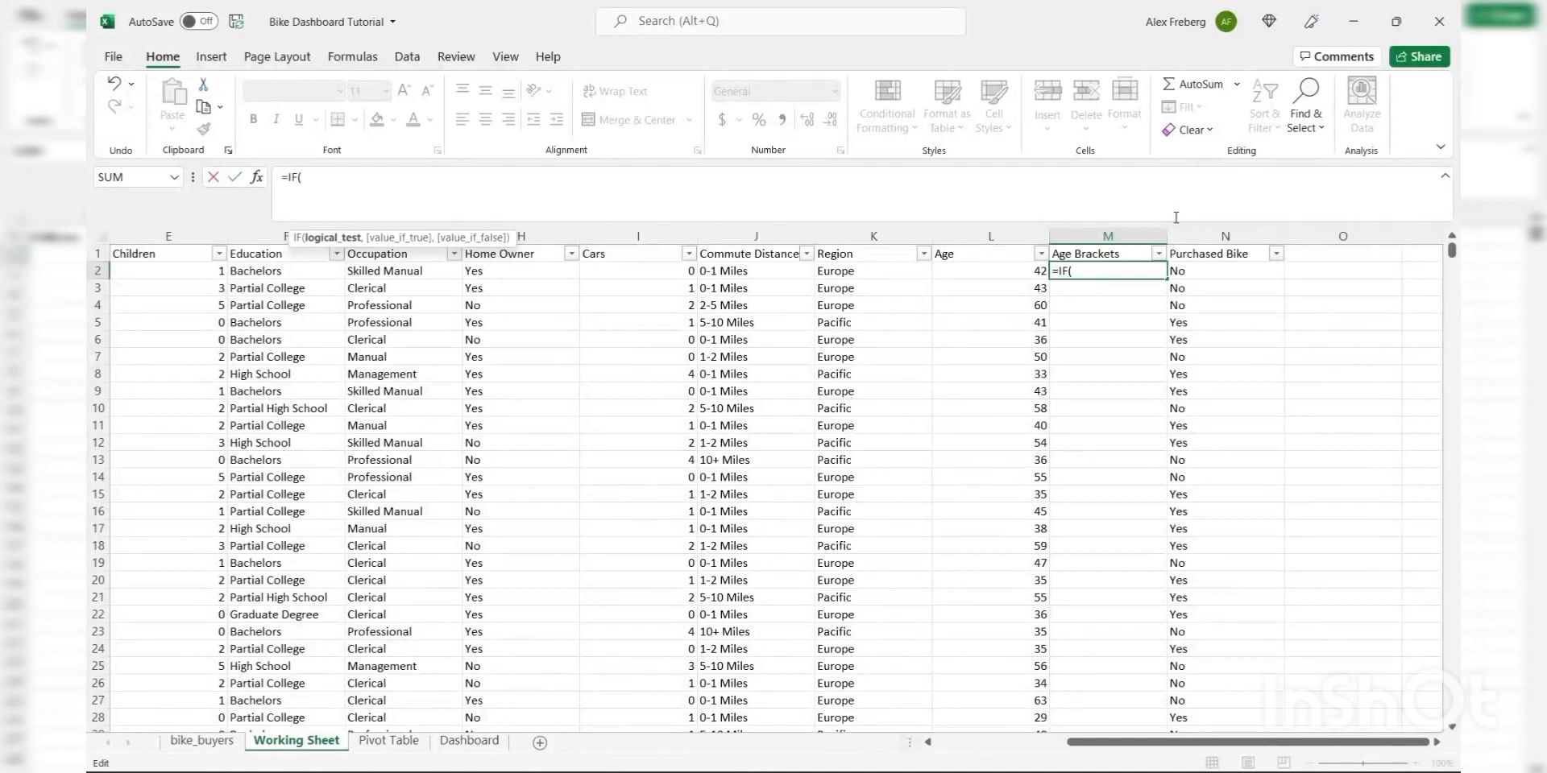
click(1001, 268)
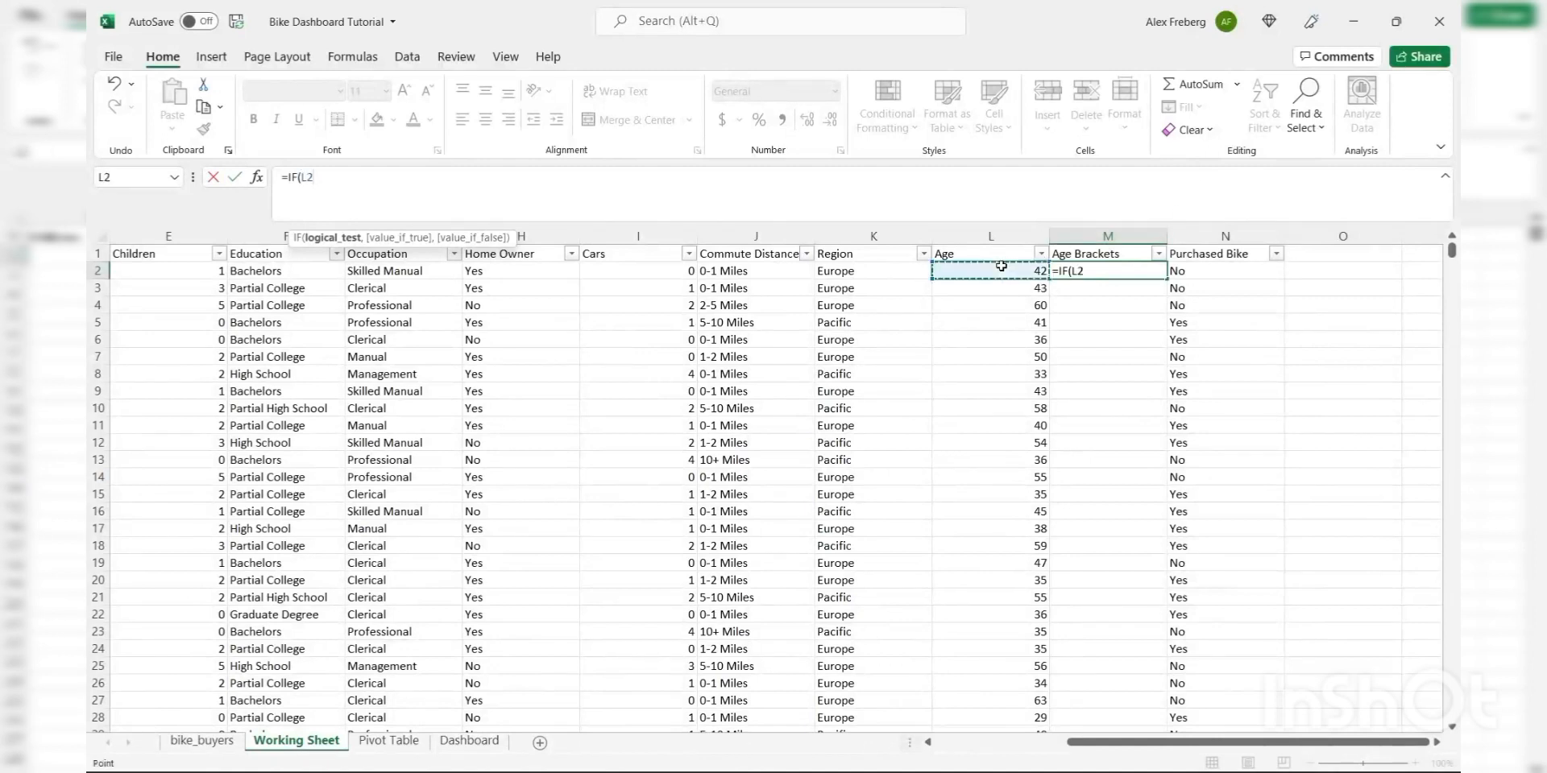
click(895, 180)
text(>31,)
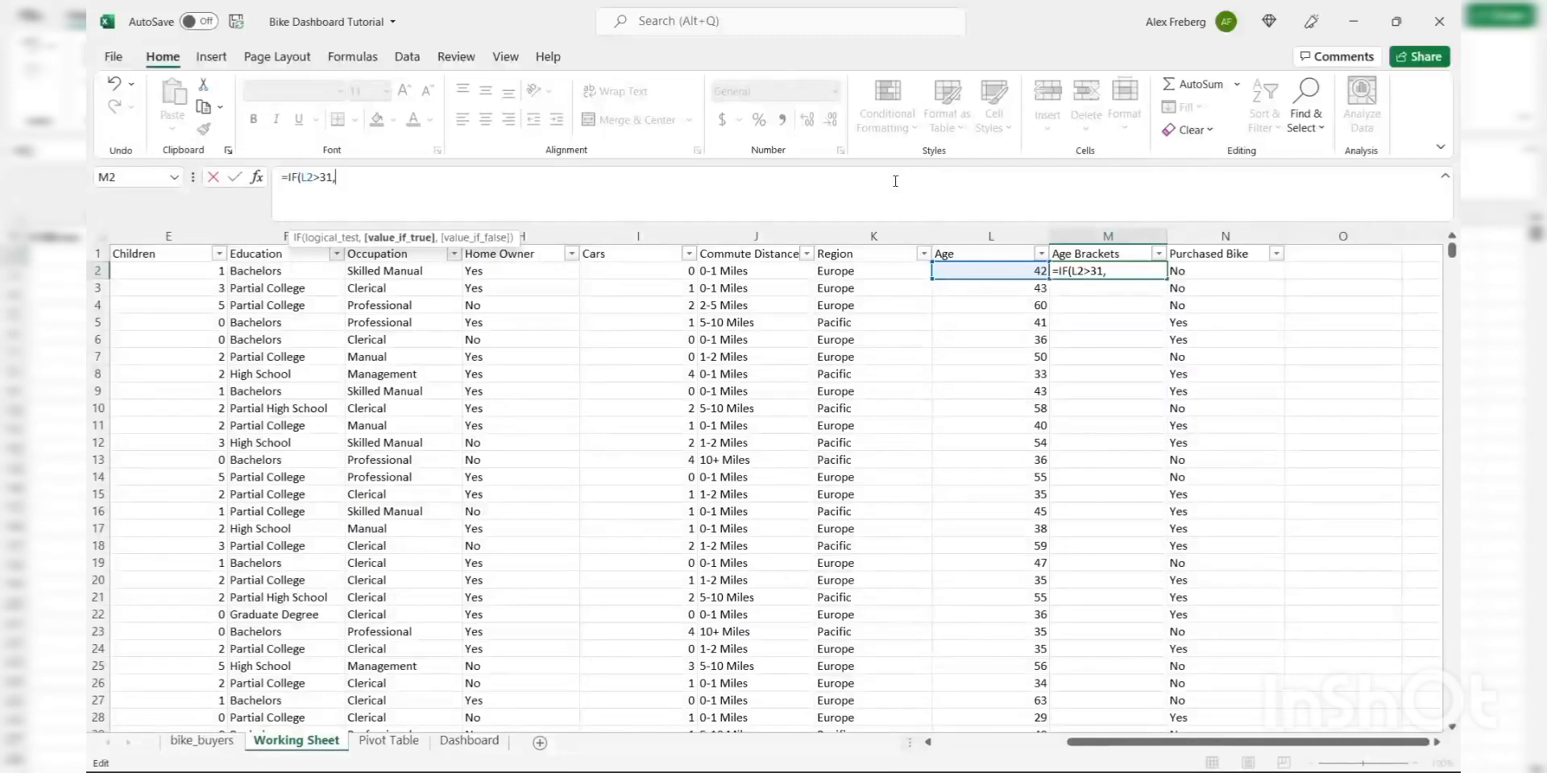
text("Adolescent",")
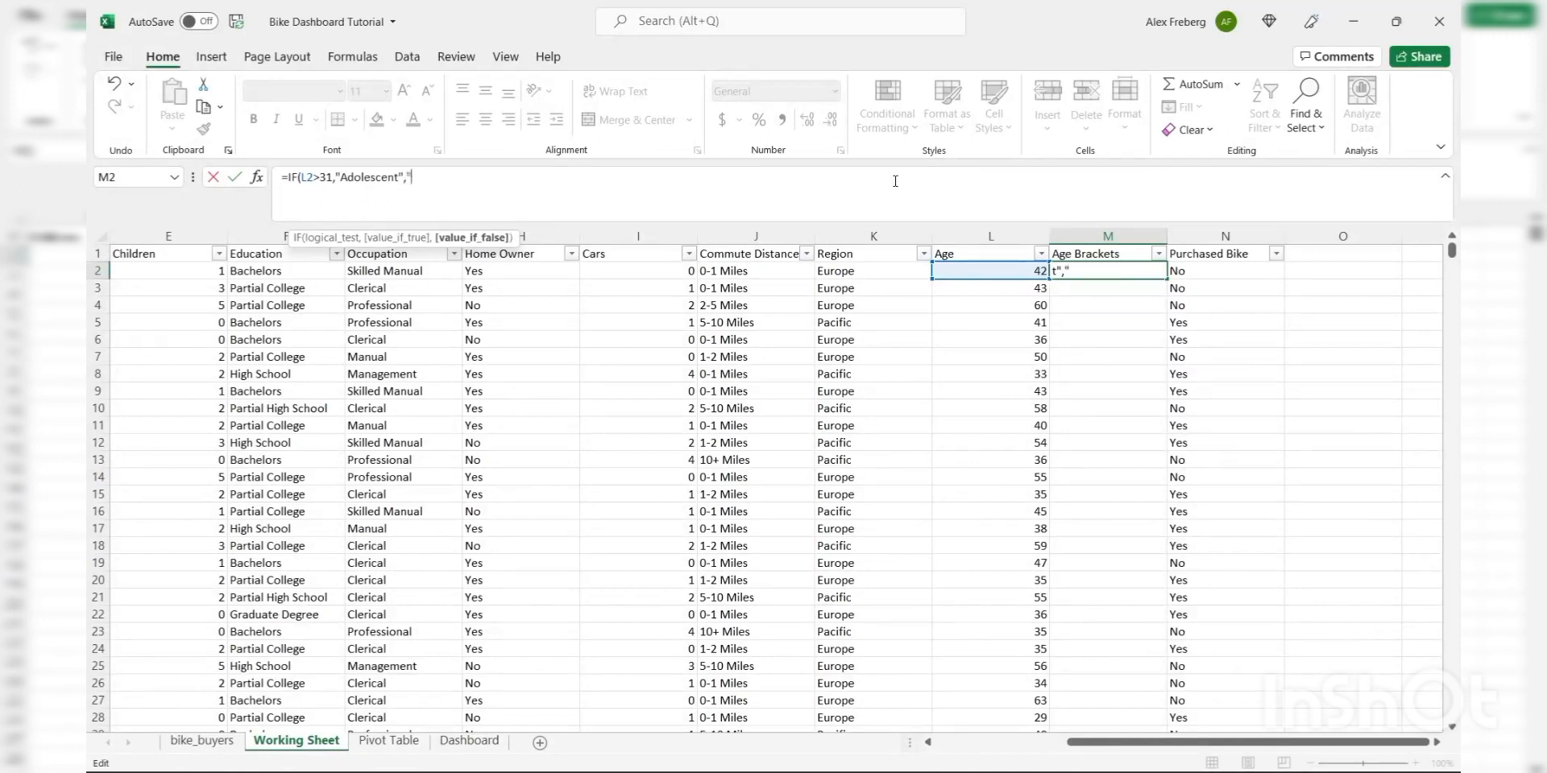
text(Invl)
key(BackSpace)
text(alid"))
key(Return)
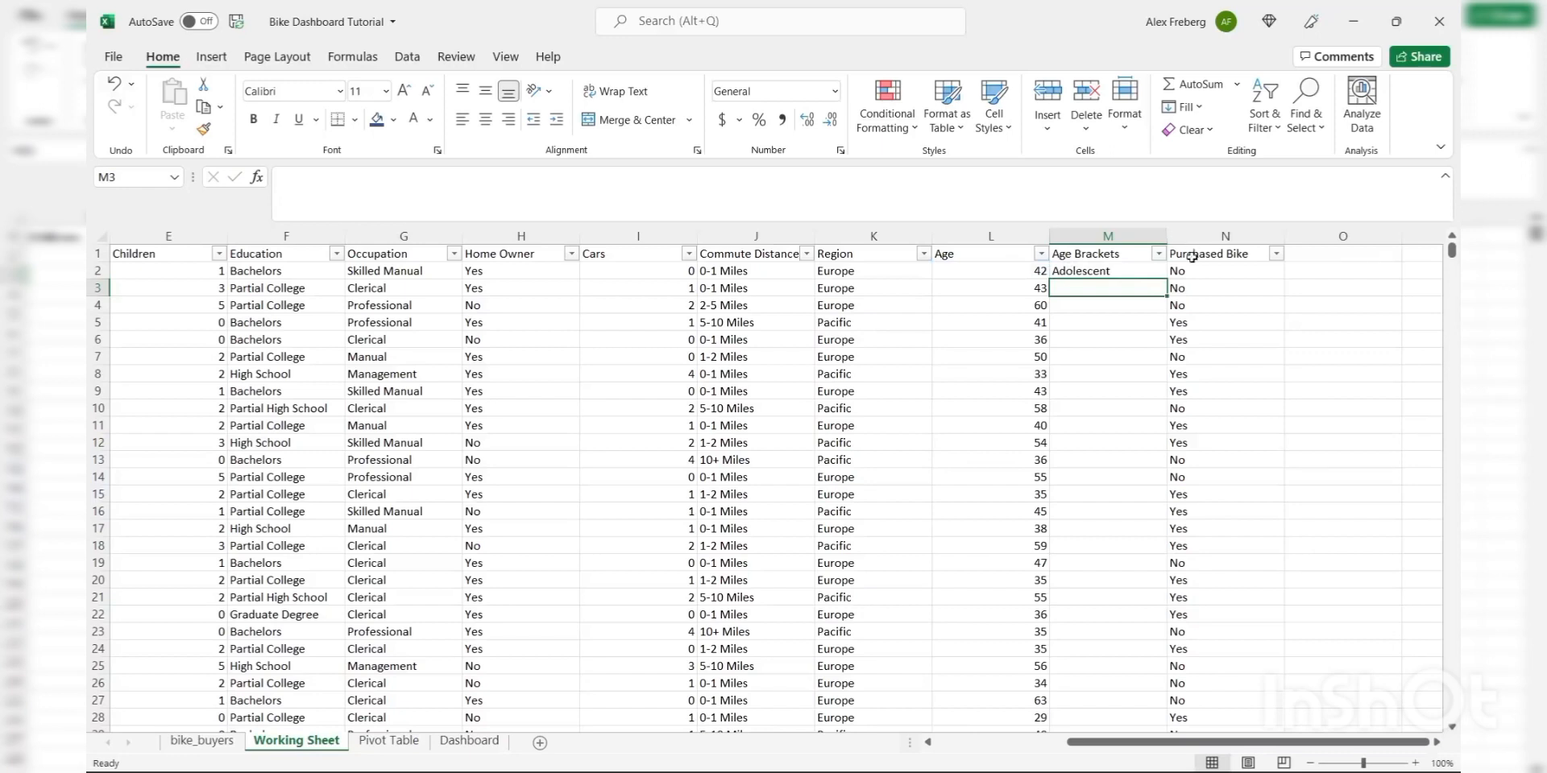
- Fill the M2 formula down the Age Brackets column and compare the results with the ages
click(1159, 273)
double_click(1165, 279)
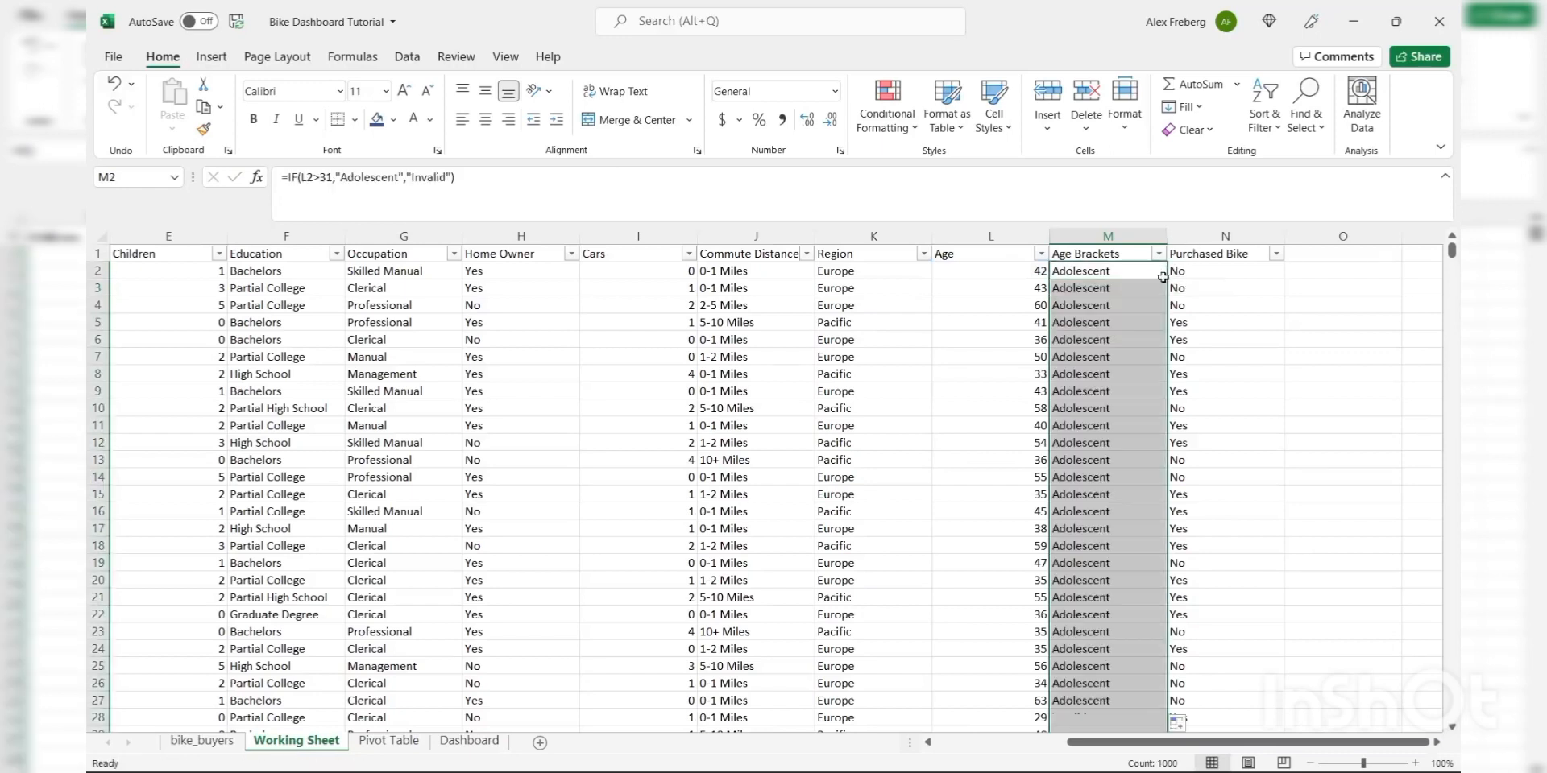
click(1063, 318)
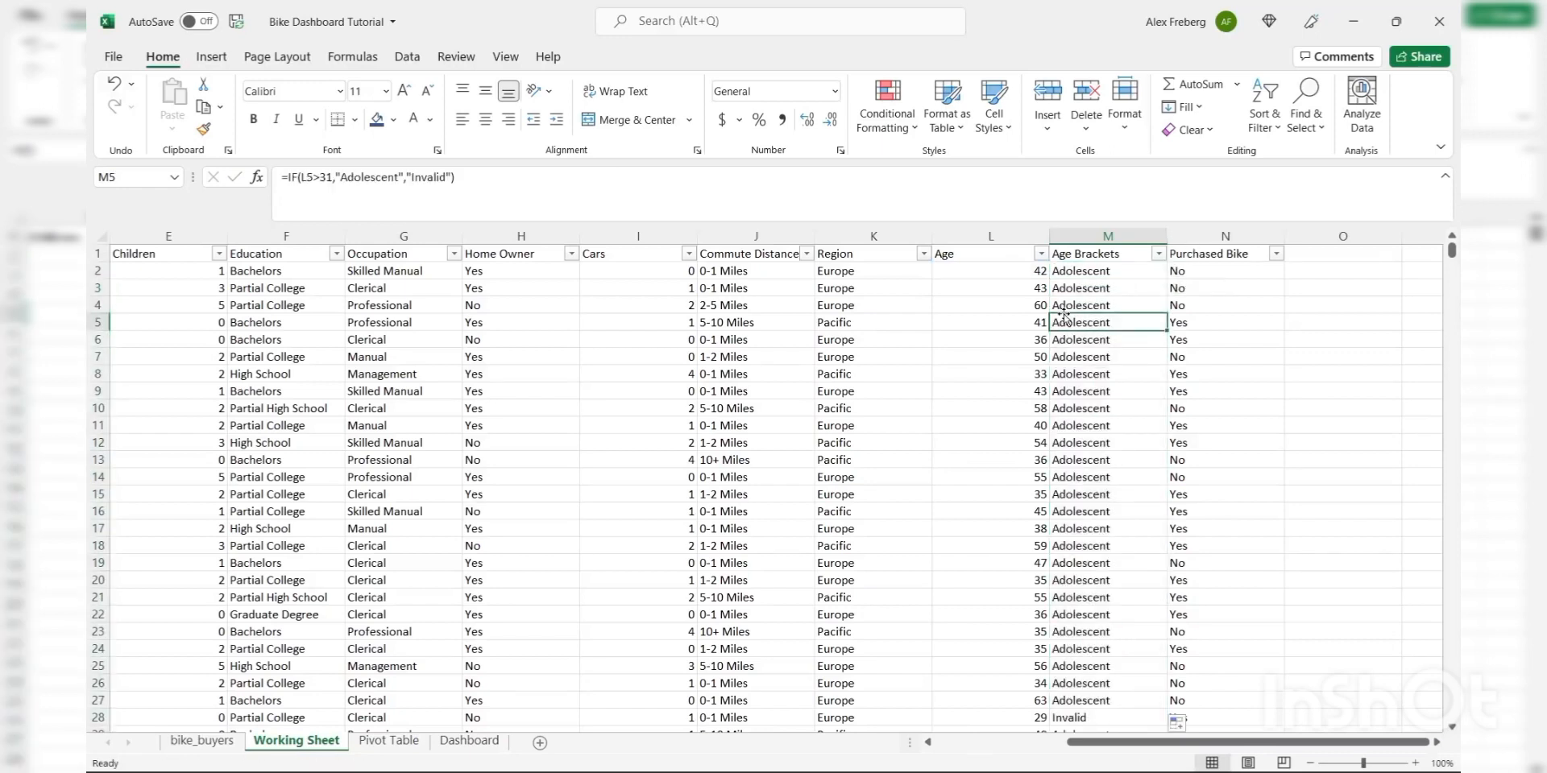
click(1018, 271)
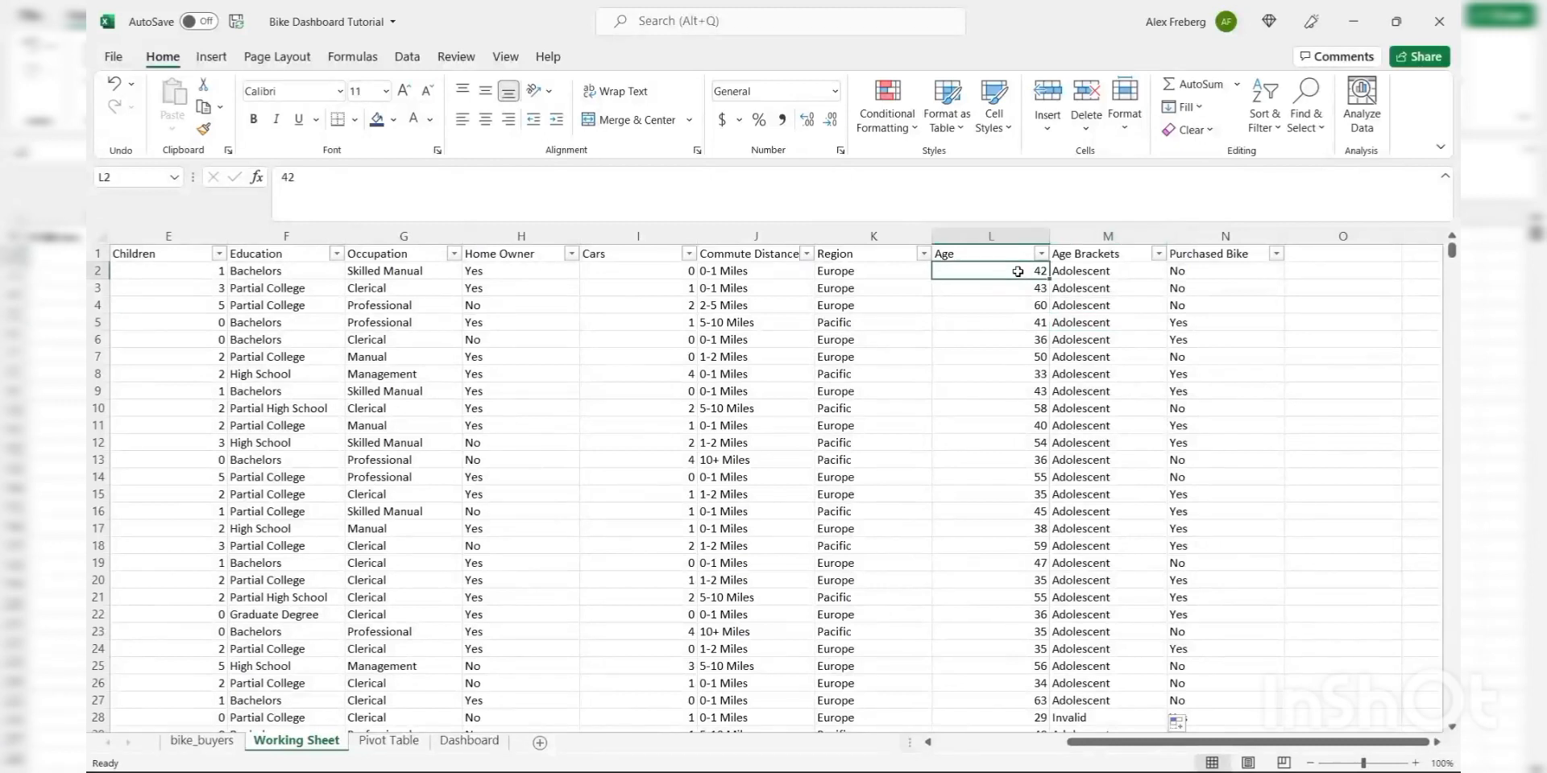
- Change the condition in the M2 formula to L2<31 and fill it down the Age Brackets column
click(1078, 269)
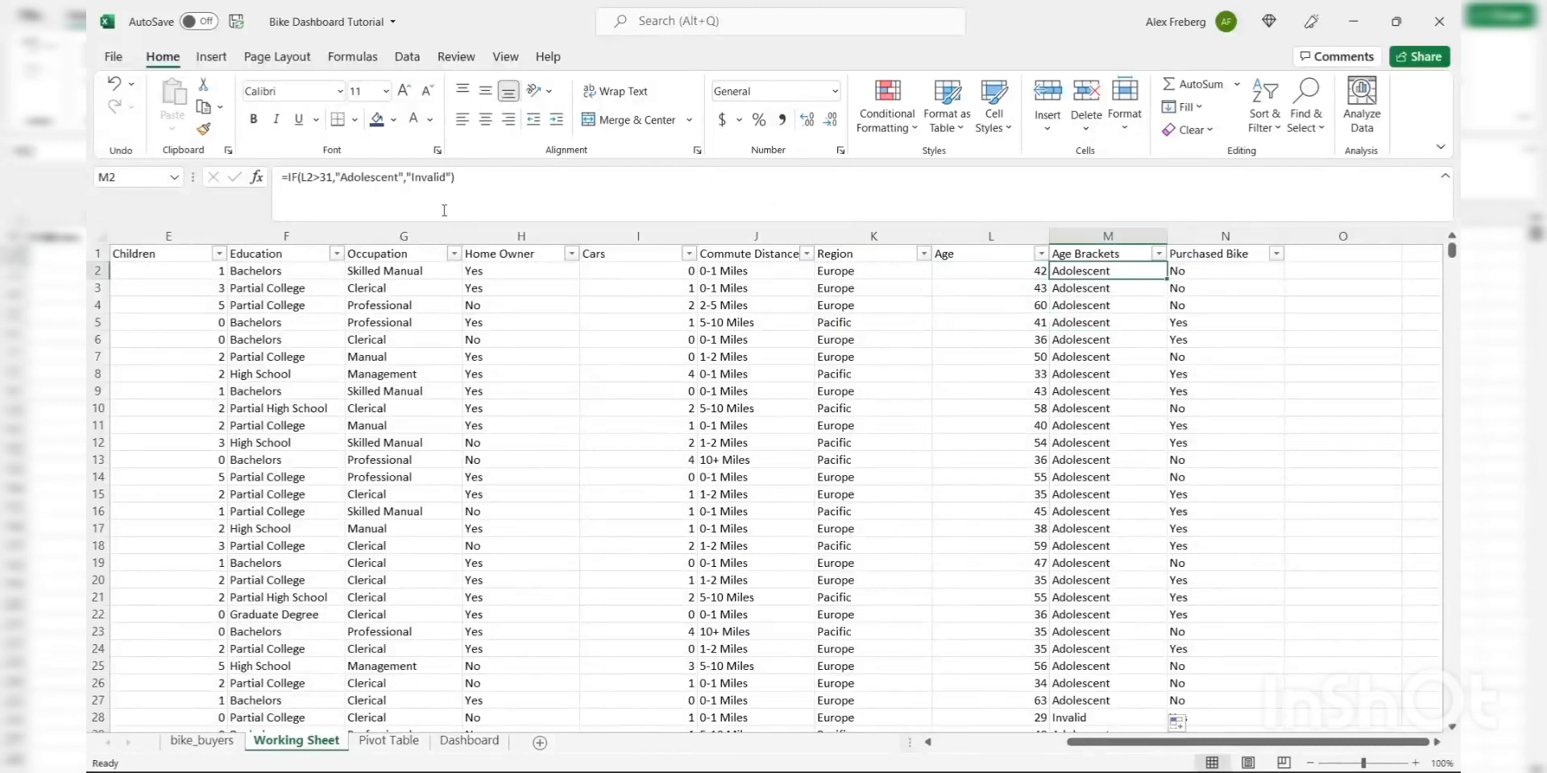
click(323, 175)
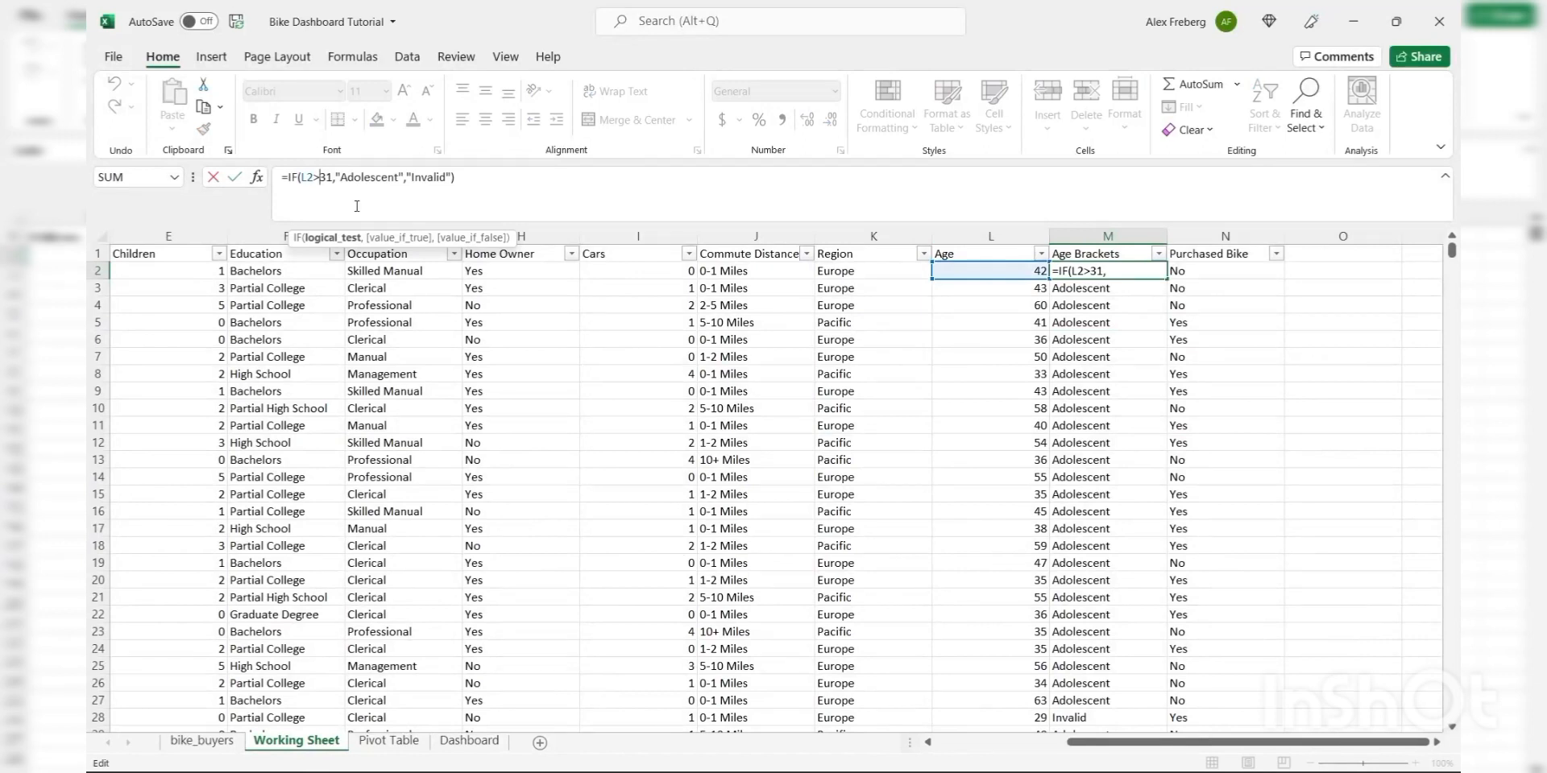
key(BackSpace)
text(<)
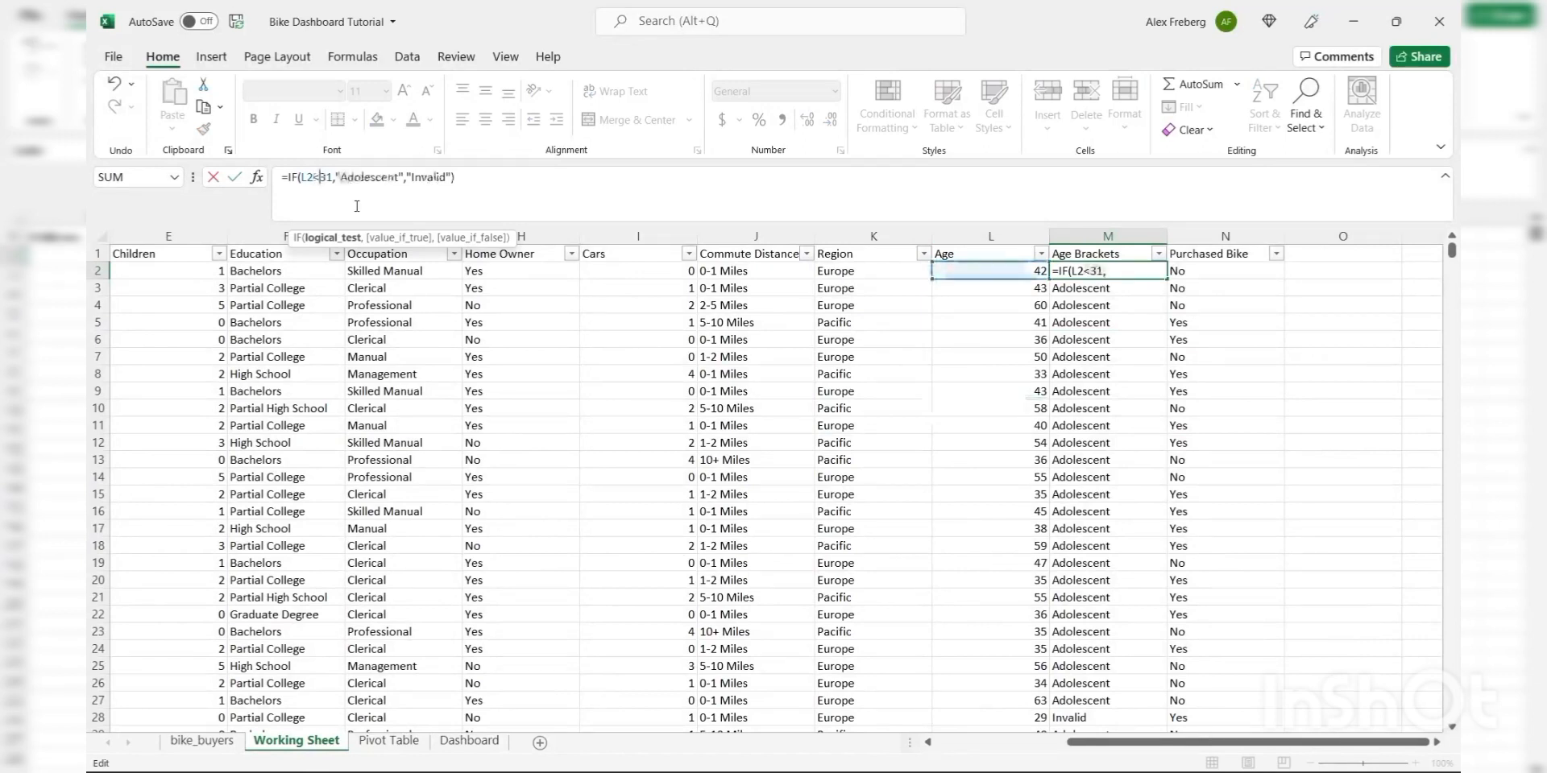
key(Return)
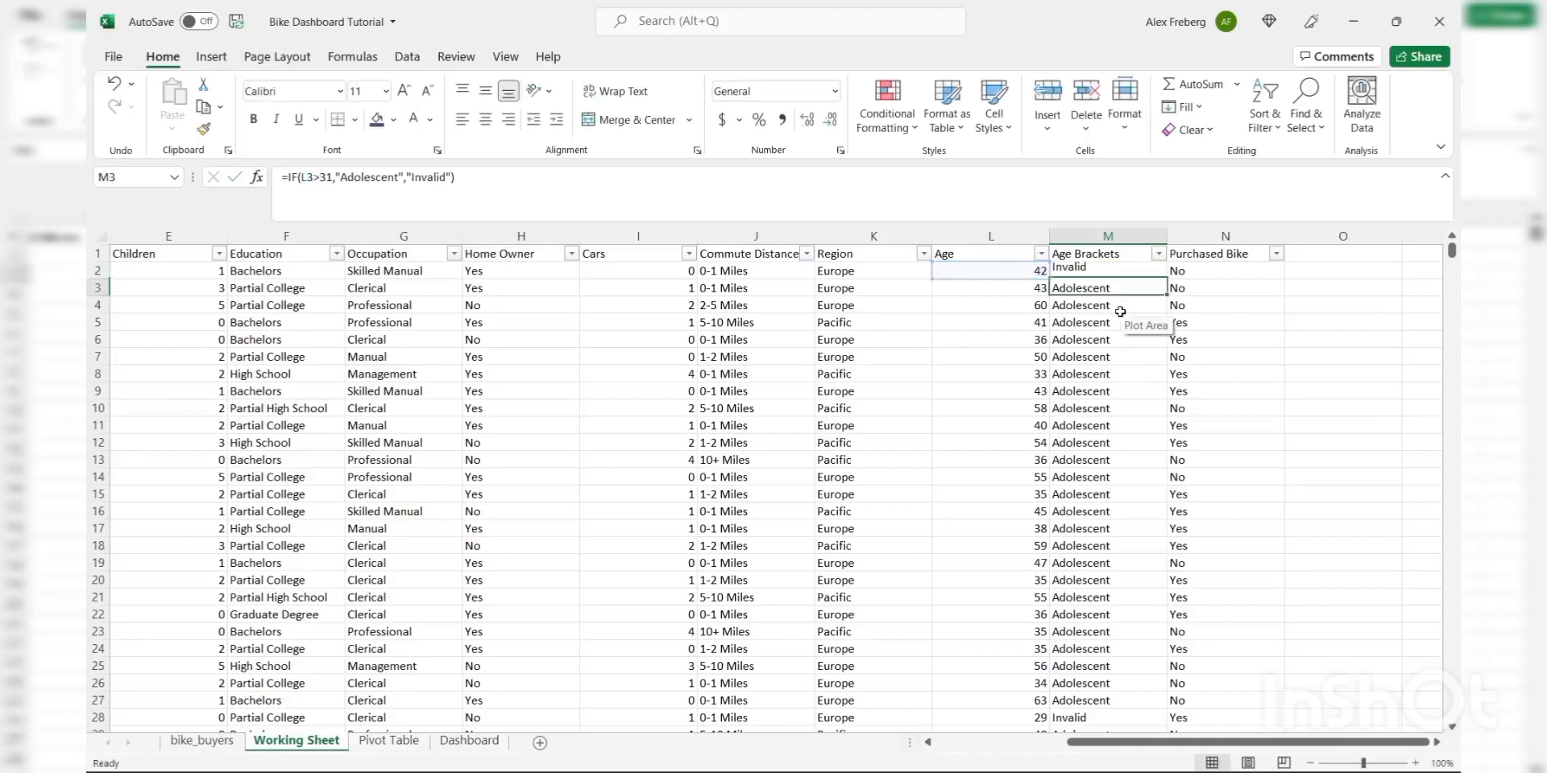
click(1137, 270)
double_click(1165, 278)
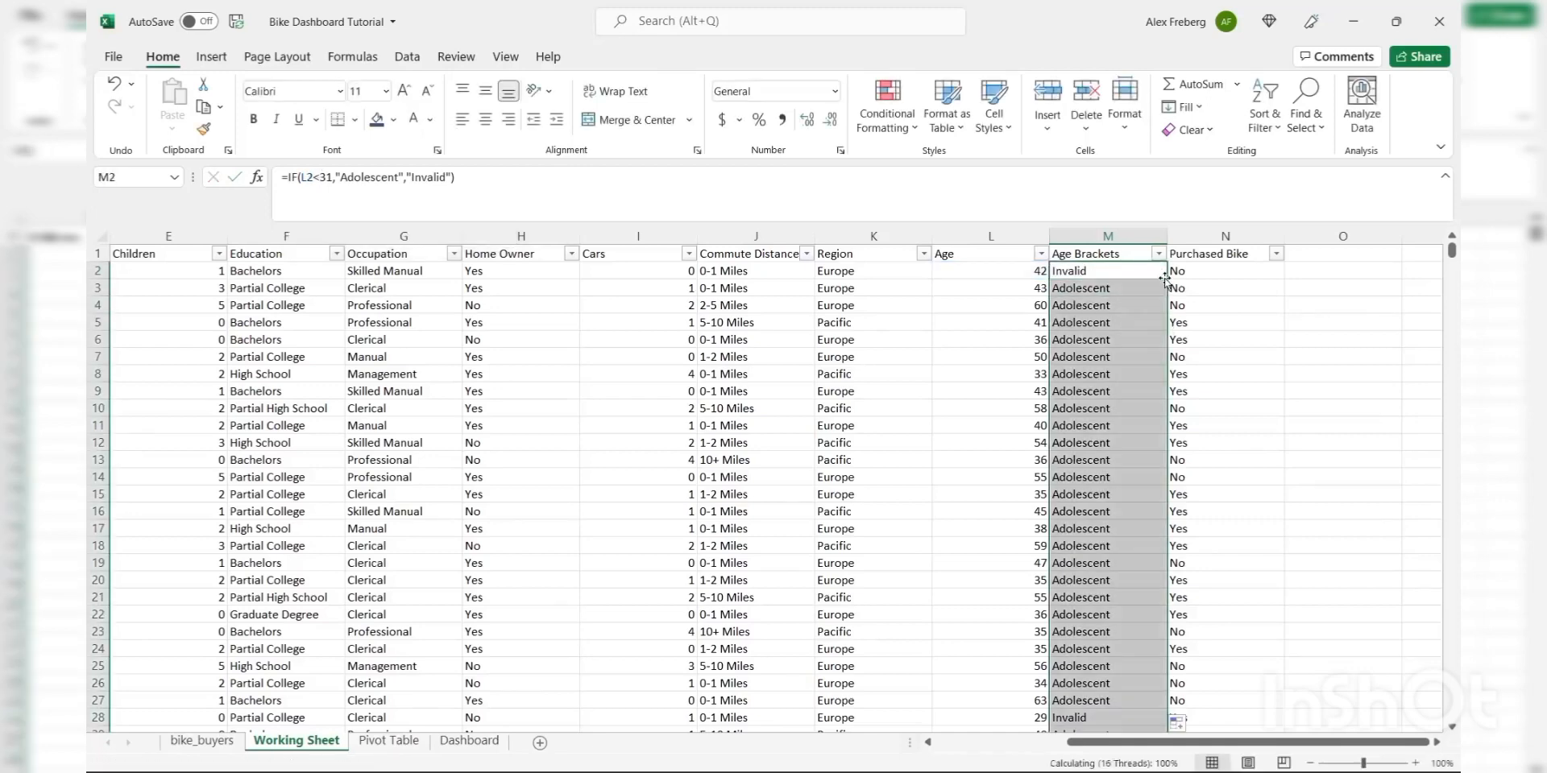
- Check the Age Brackets results against the ages in several rows and examine the column's filter values without applying a filter
click(1097, 459)
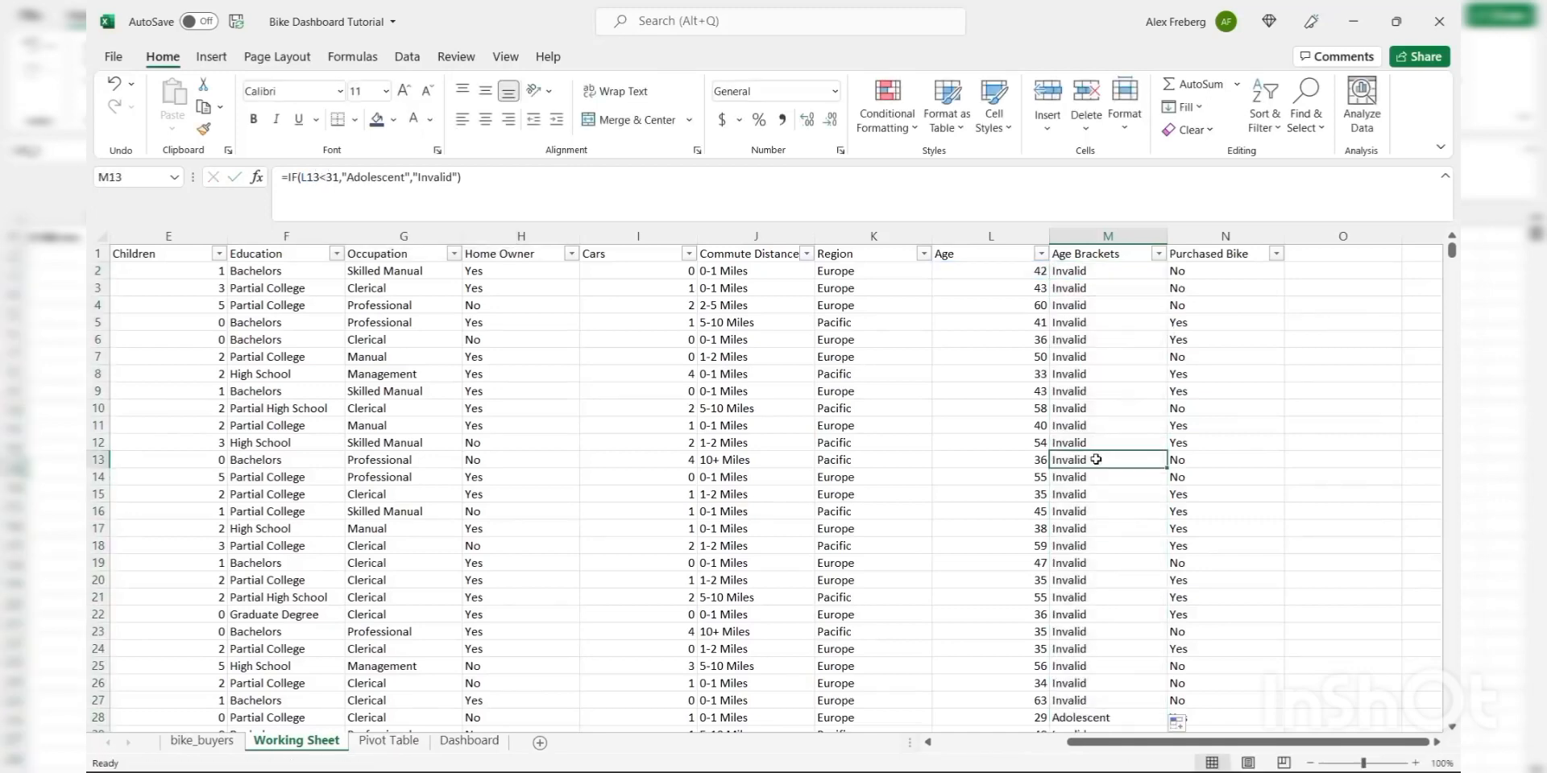
scroll(1097, 459, down, 4)
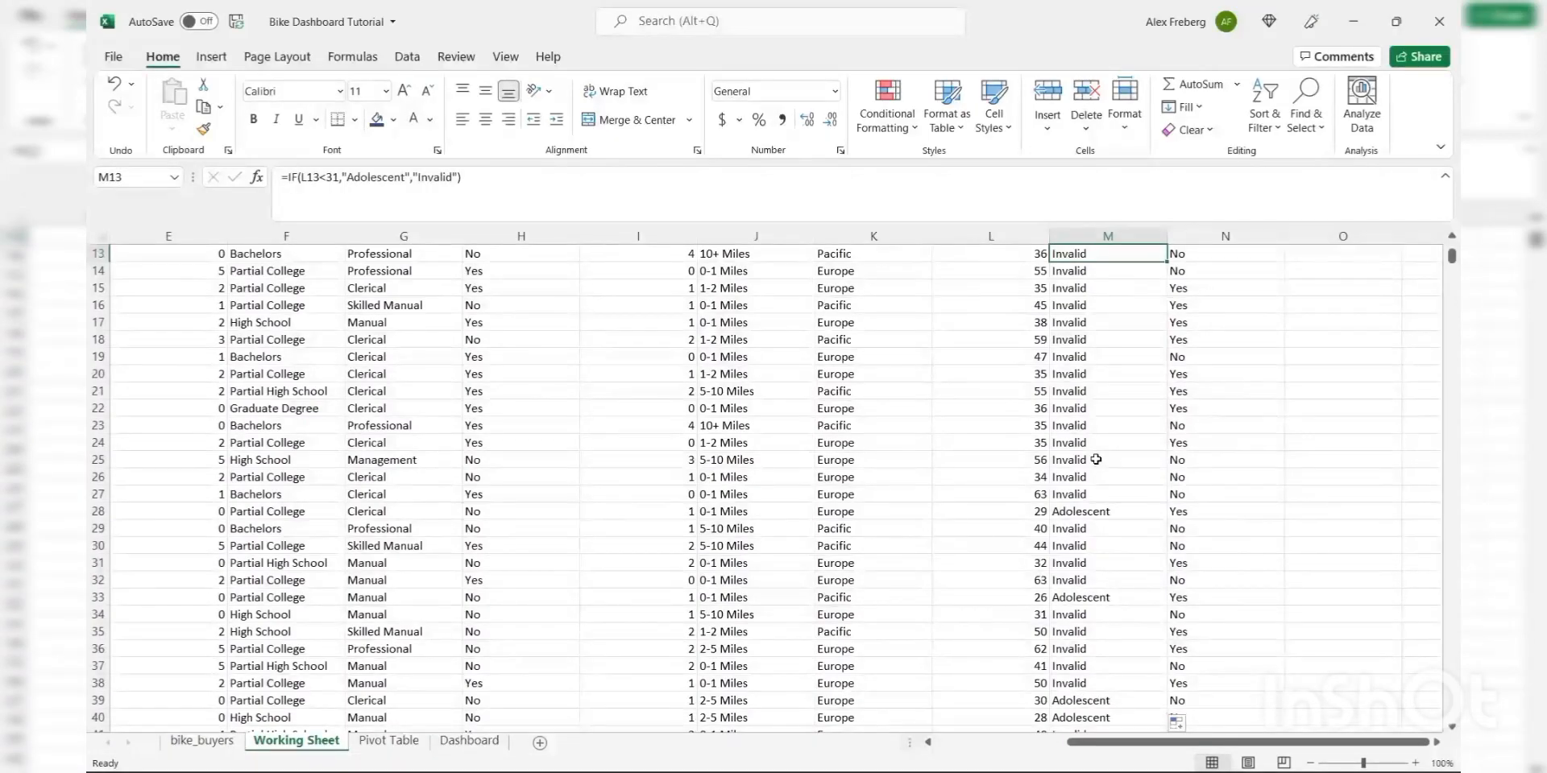
click(1034, 616)
click(1088, 618)
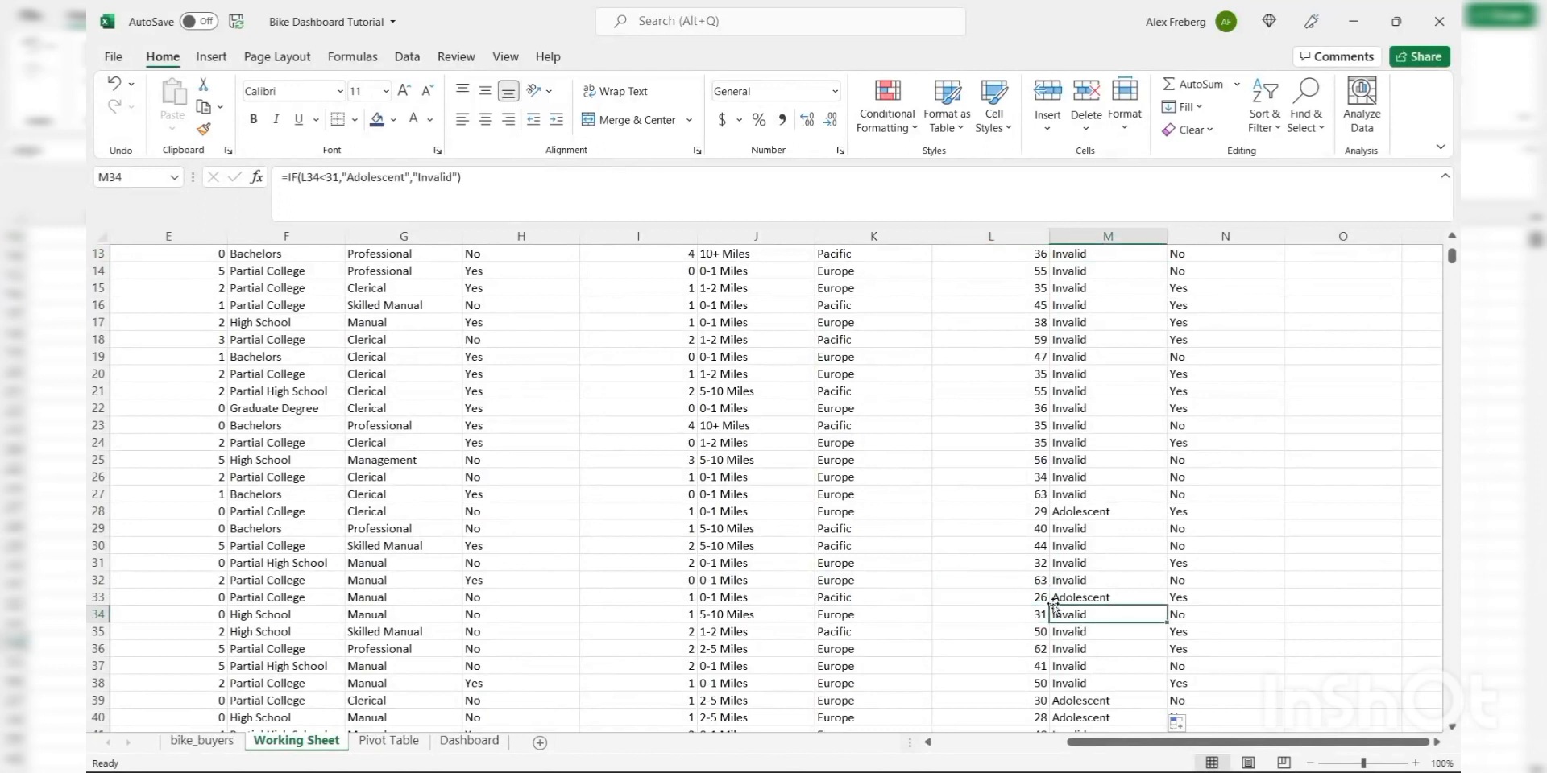
click(1065, 599)
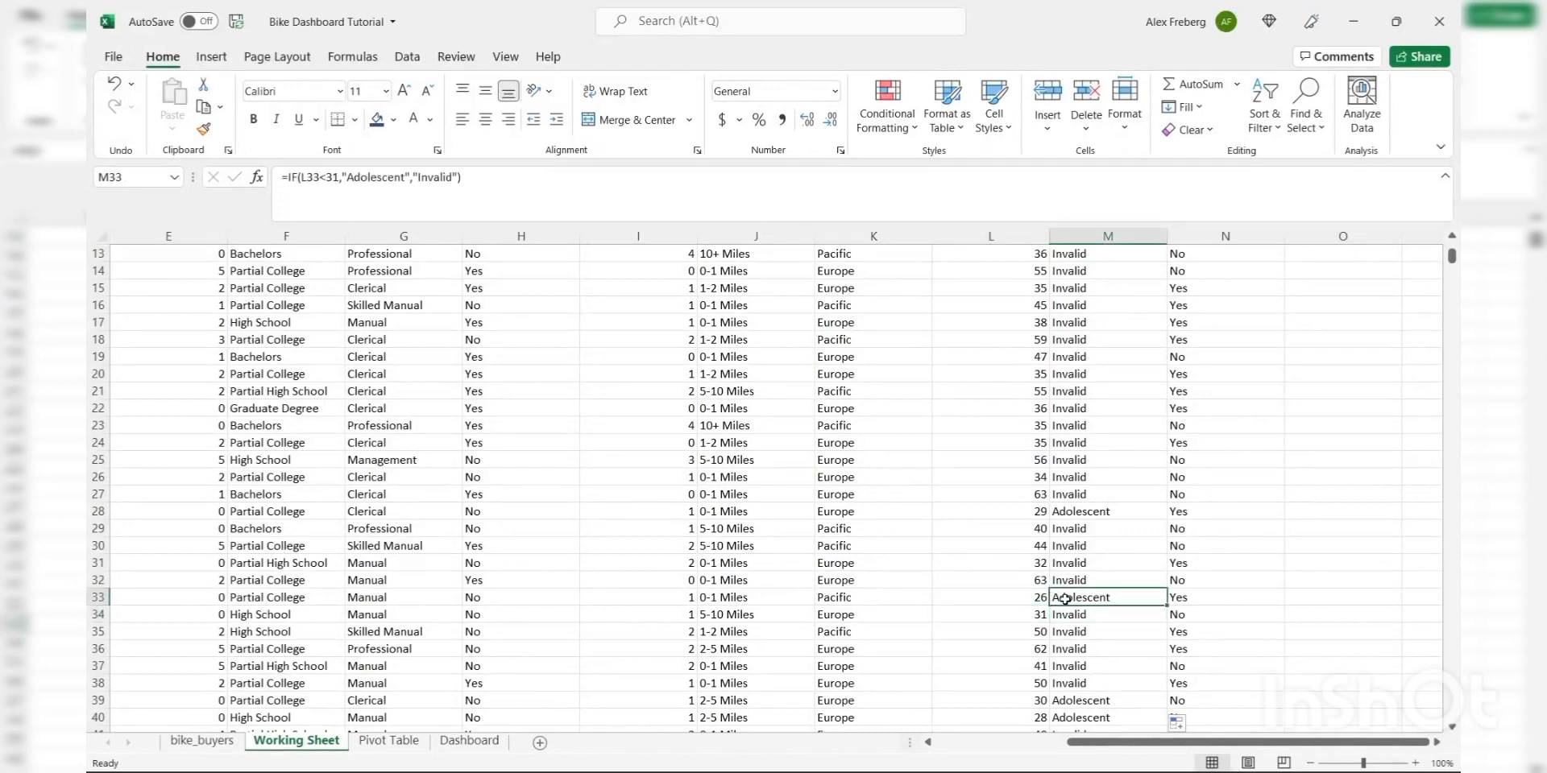
click(1115, 514)
scroll(1128, 483, up, 4)
click(1201, 254)
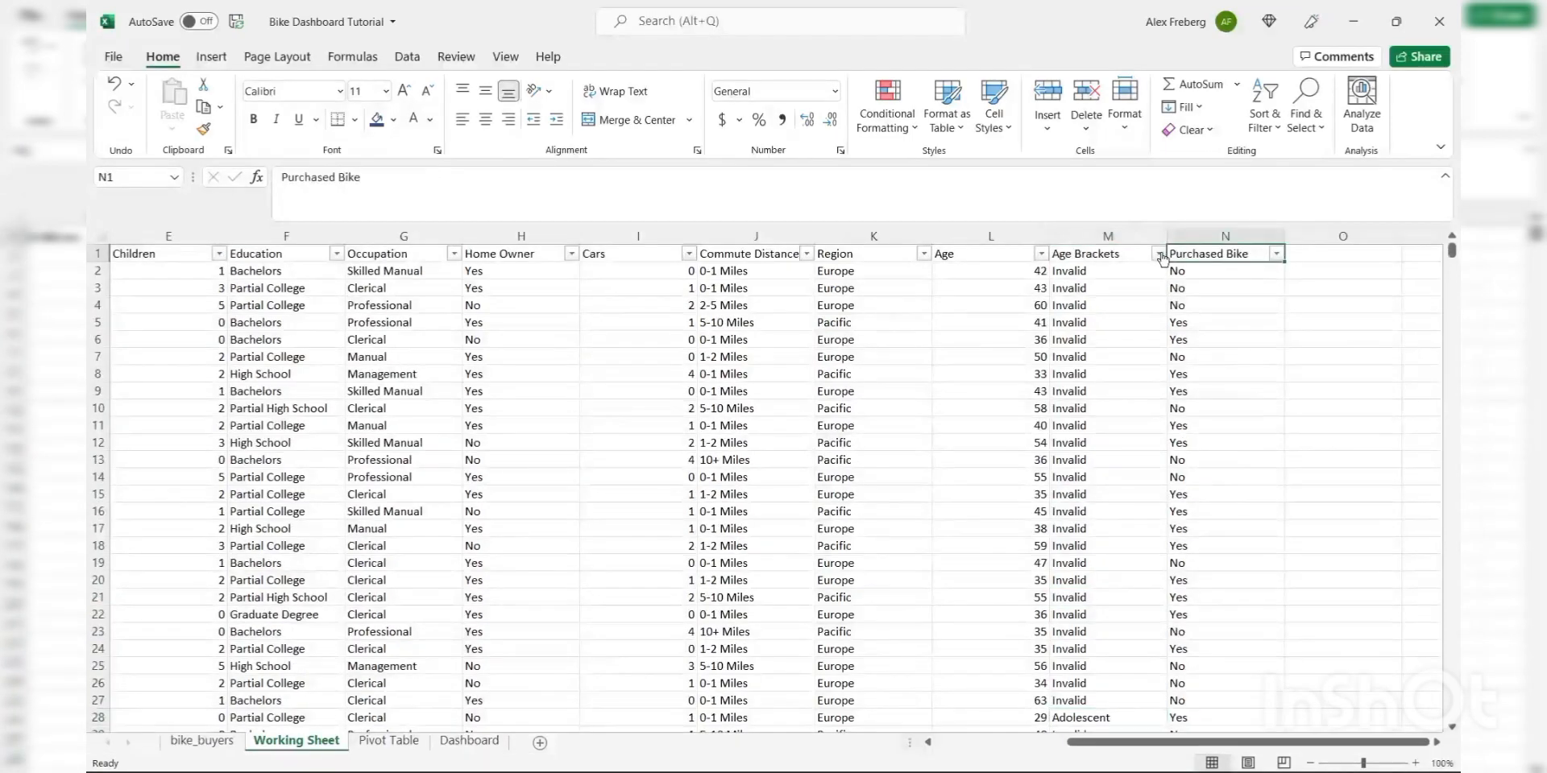
click(1157, 254)
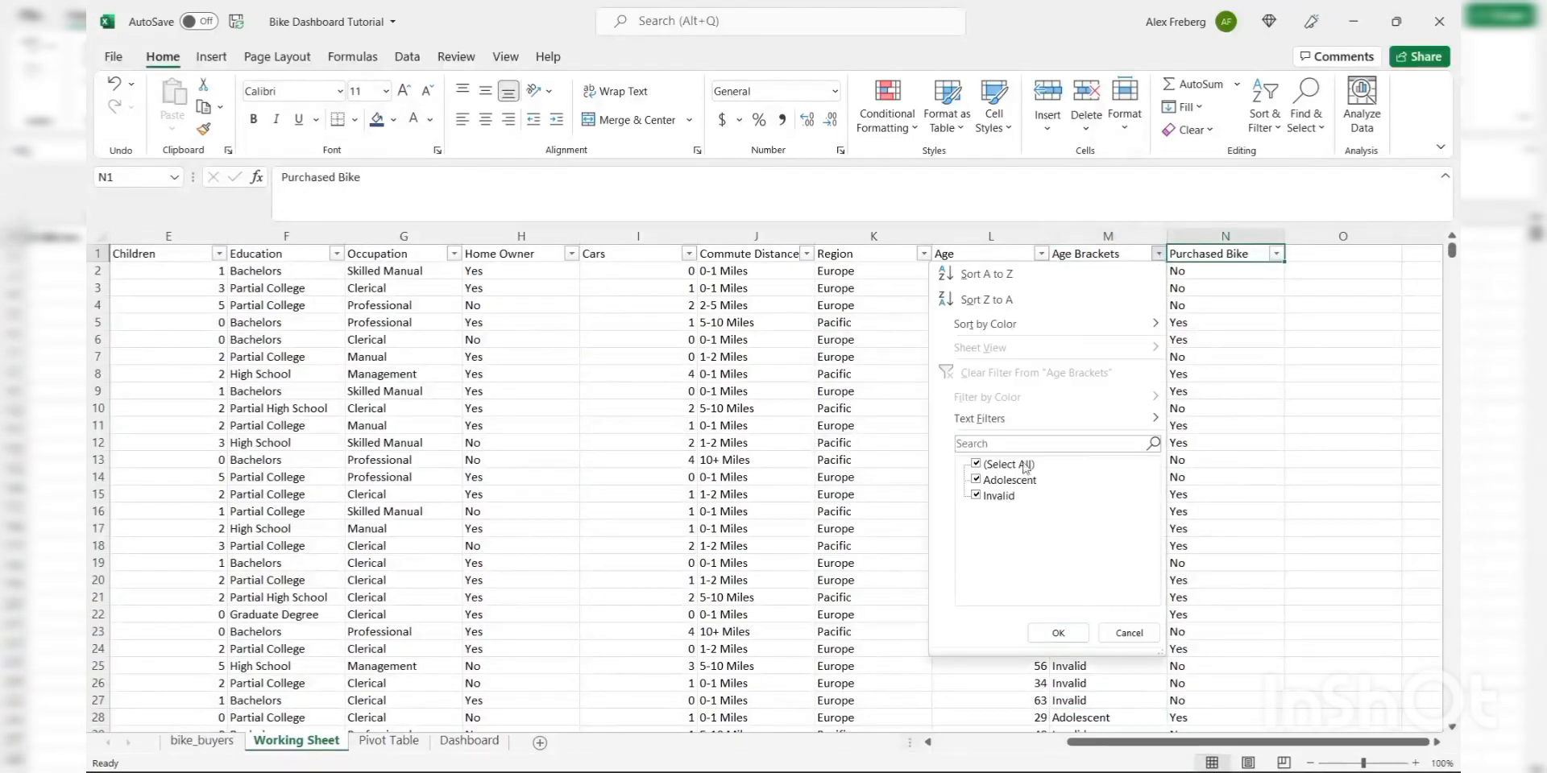
click(1146, 637)
- Open the formula in cell M2 for editing and examine its "Invalid" value-if-false argument
click(1085, 272)
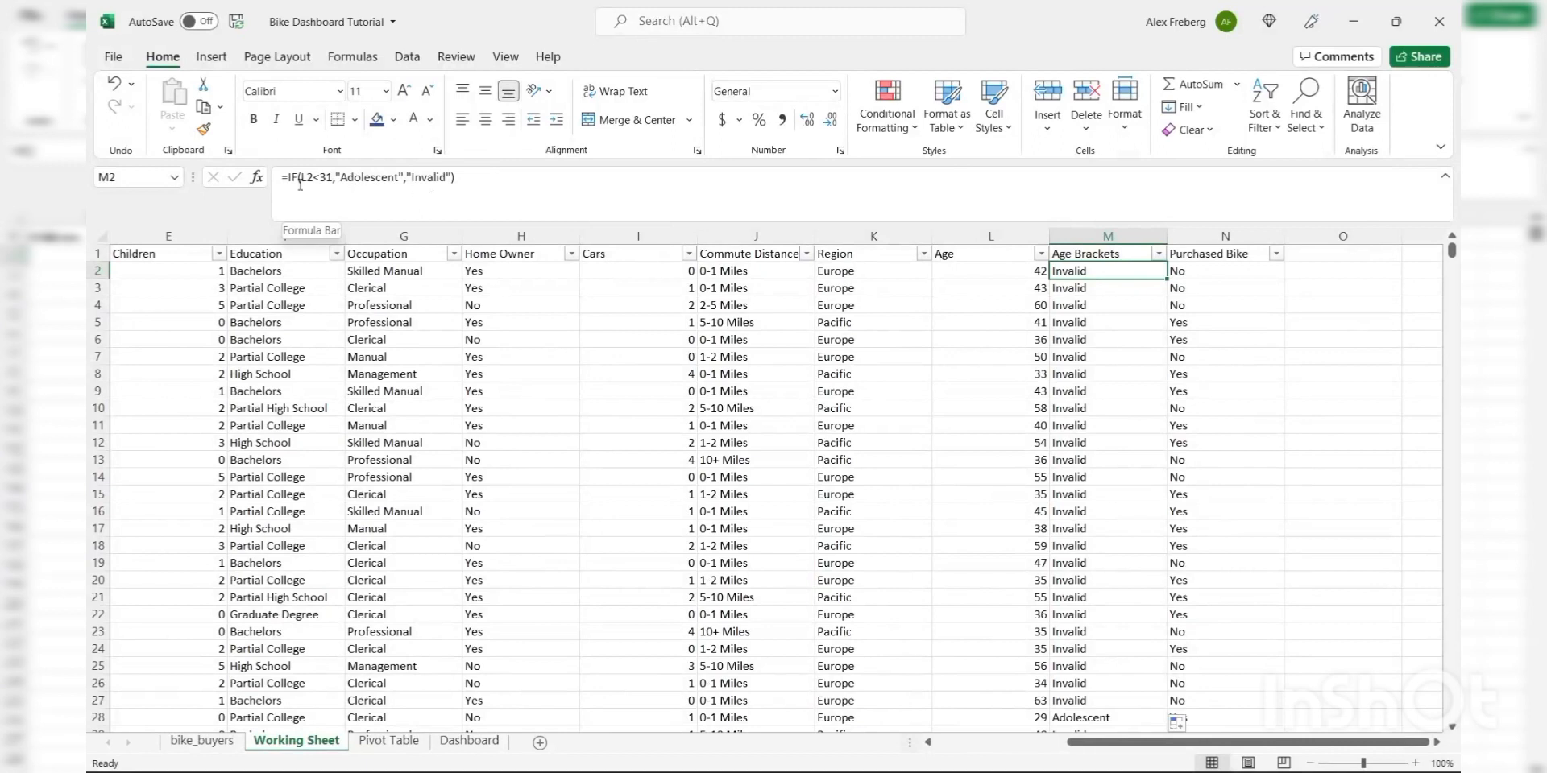
double_click(424, 179)
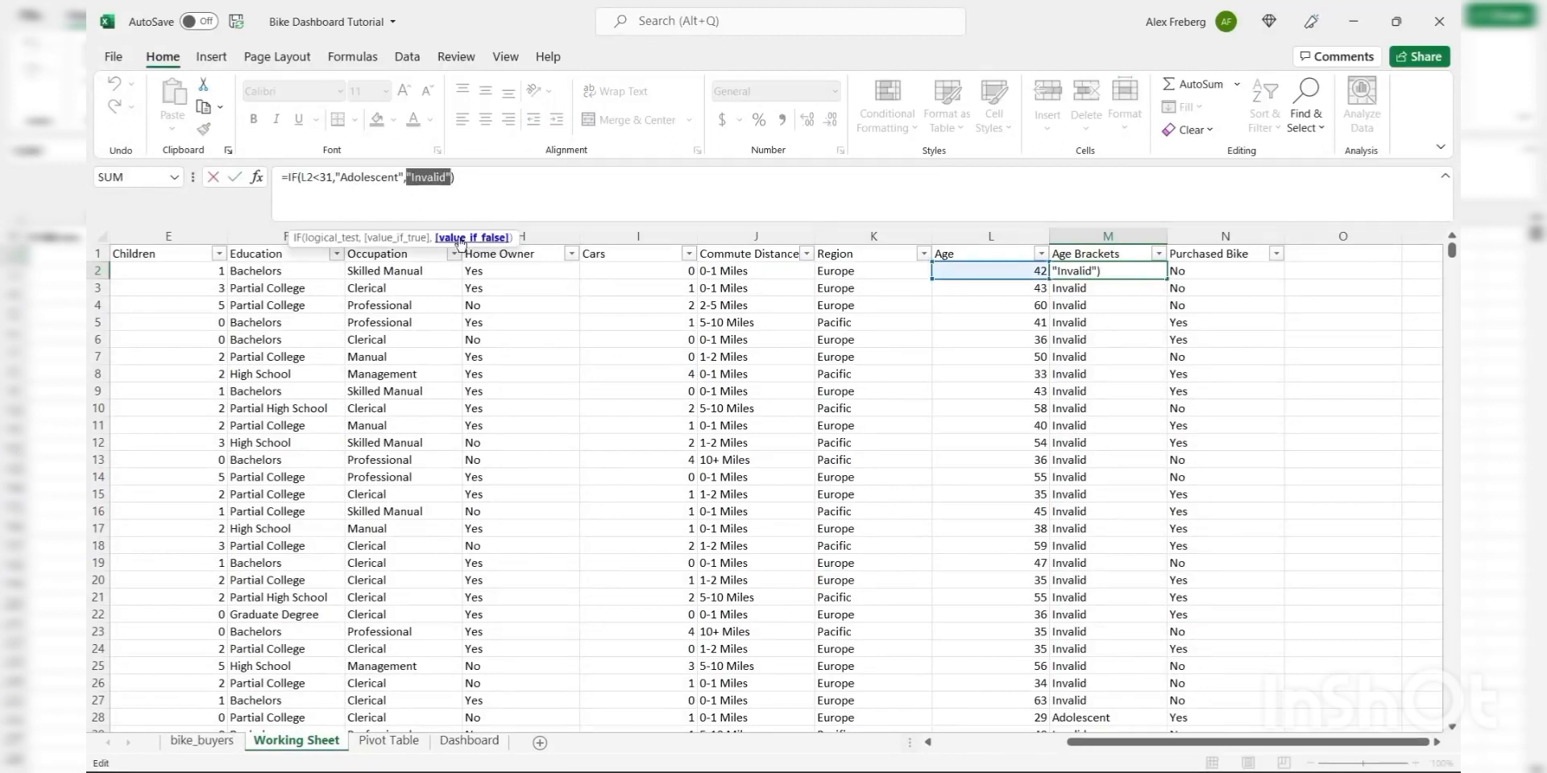
click(466, 188)
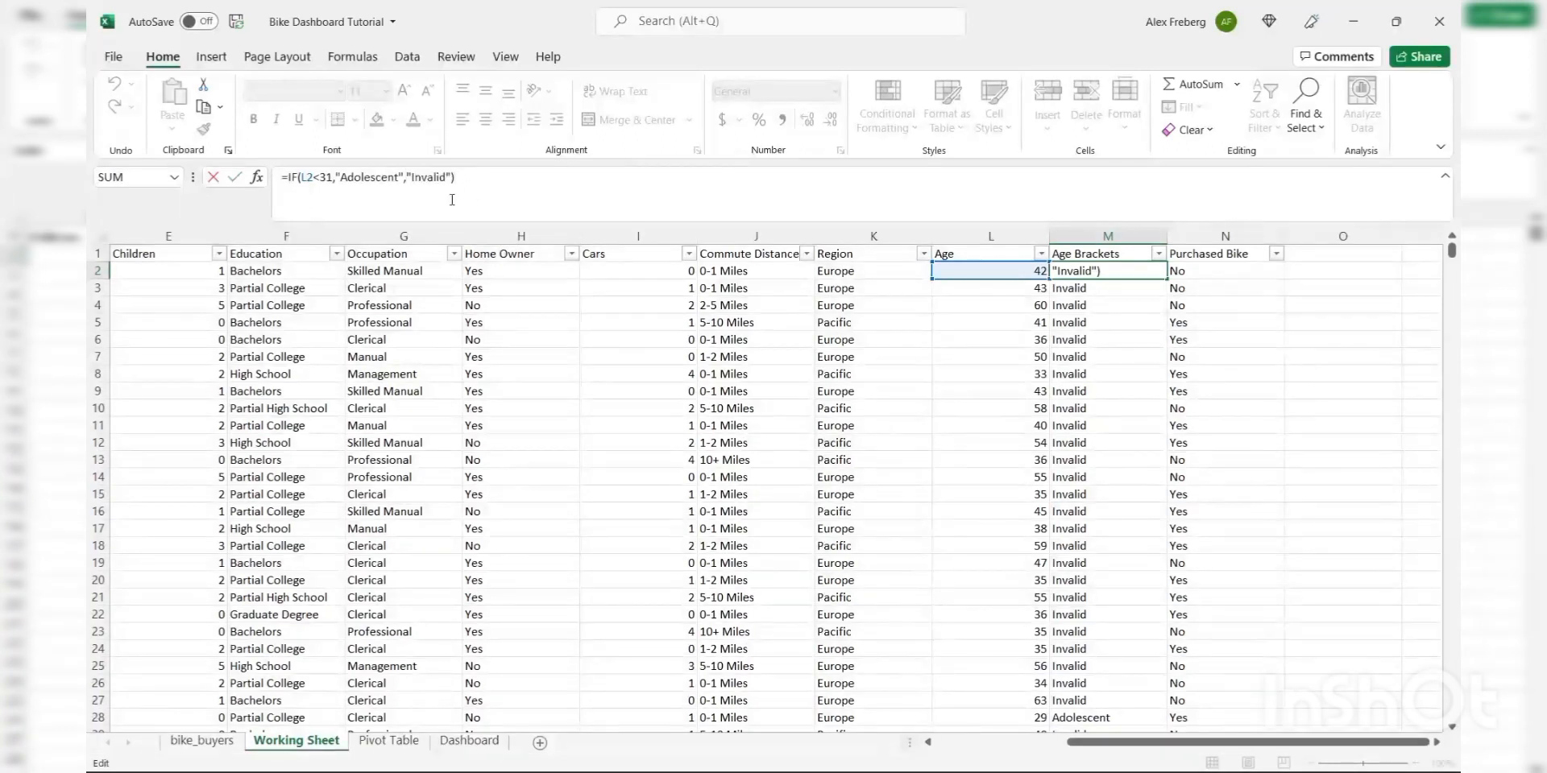
double_click(427, 178)
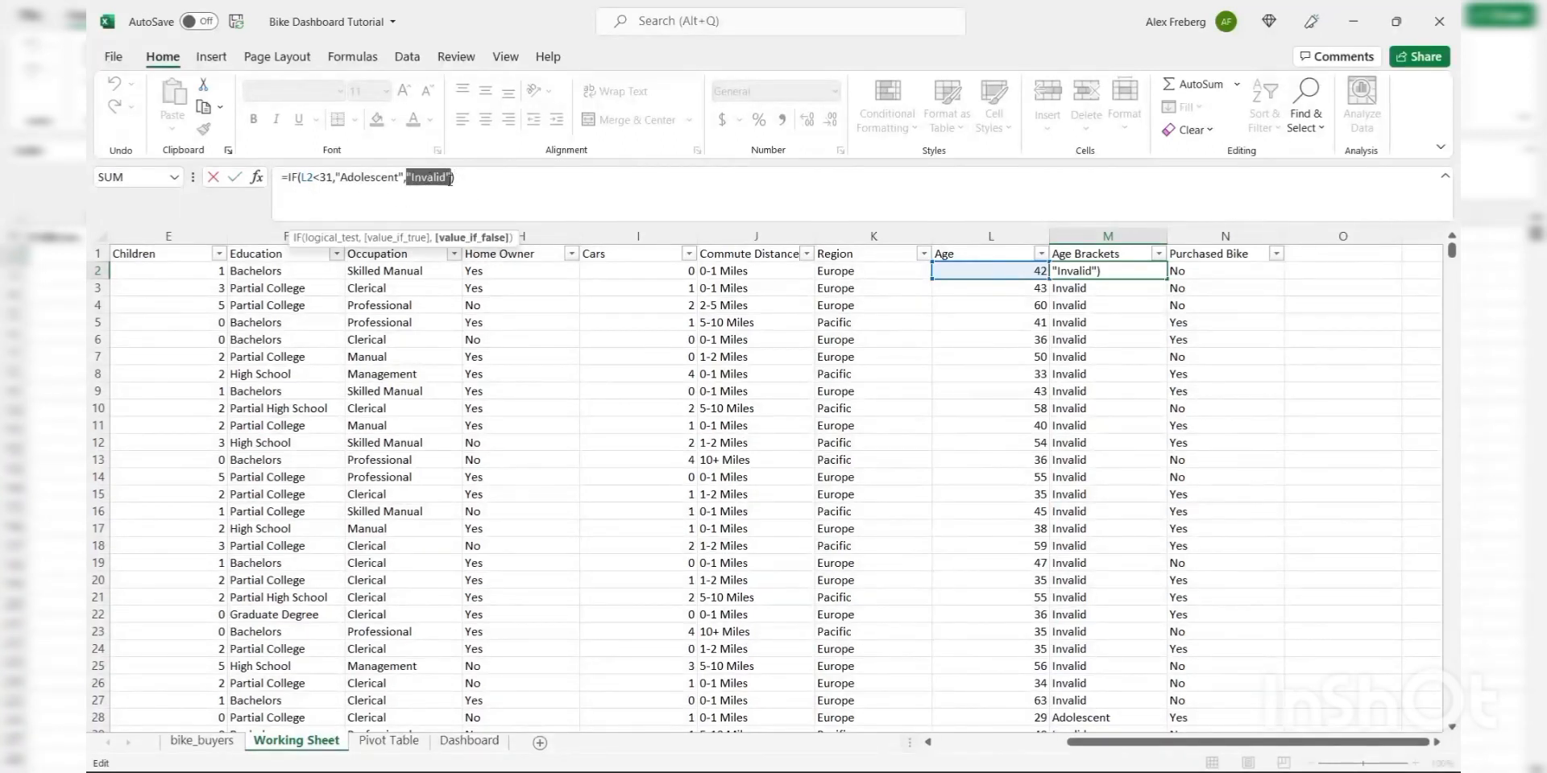
click(456, 179)
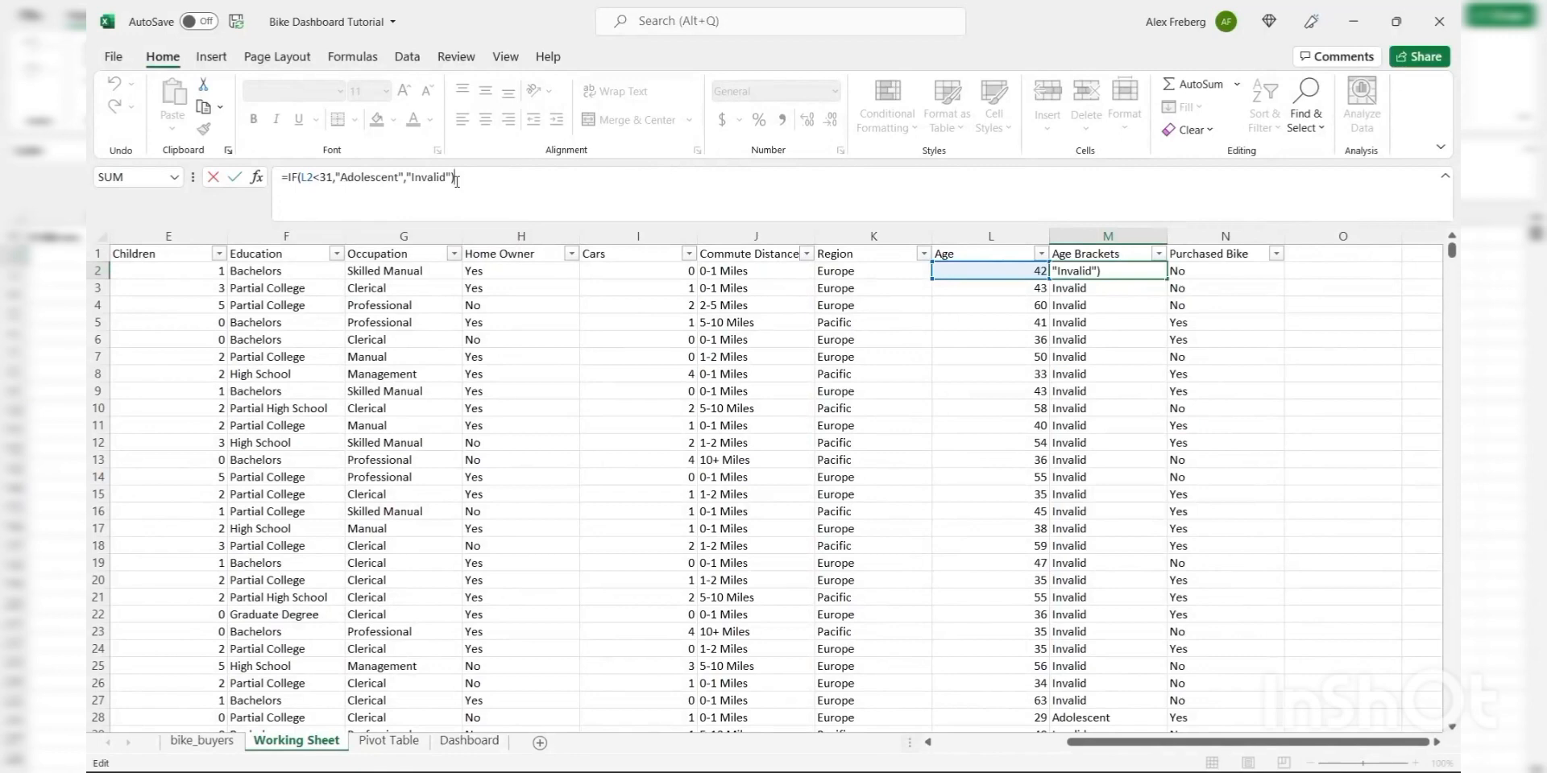
click(289, 178)
text(IF()
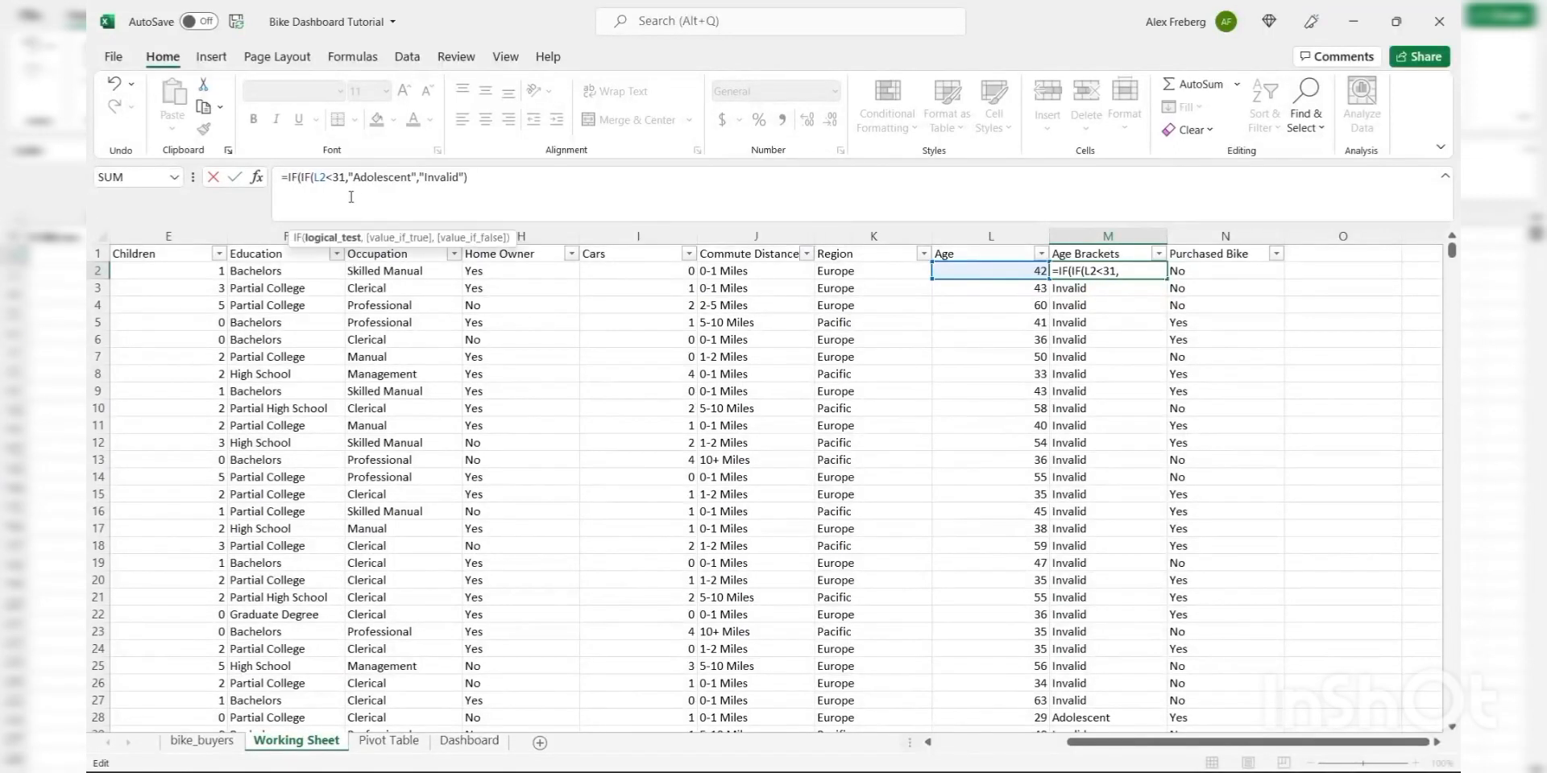
text(()
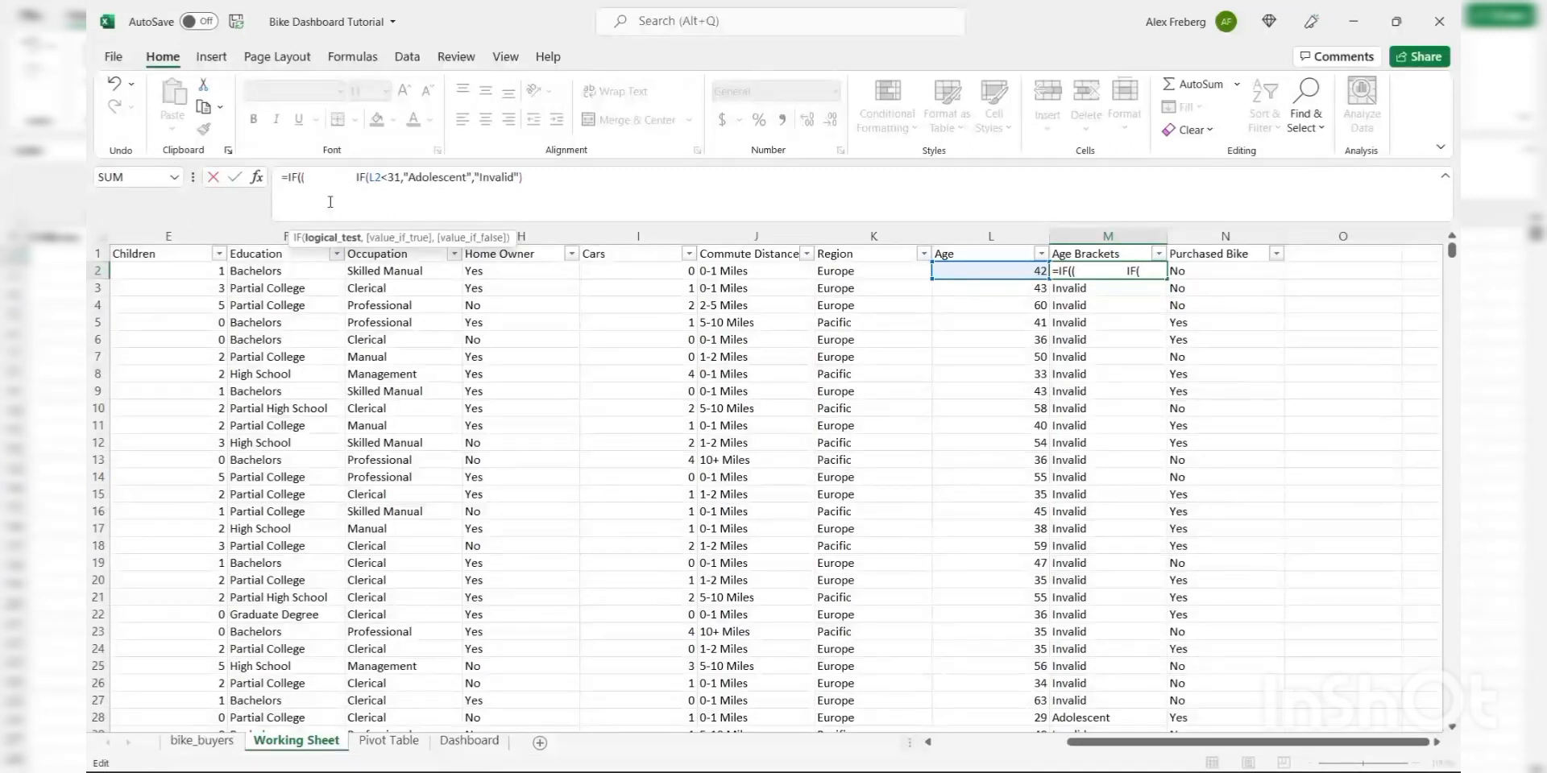
key(ctrl+z)
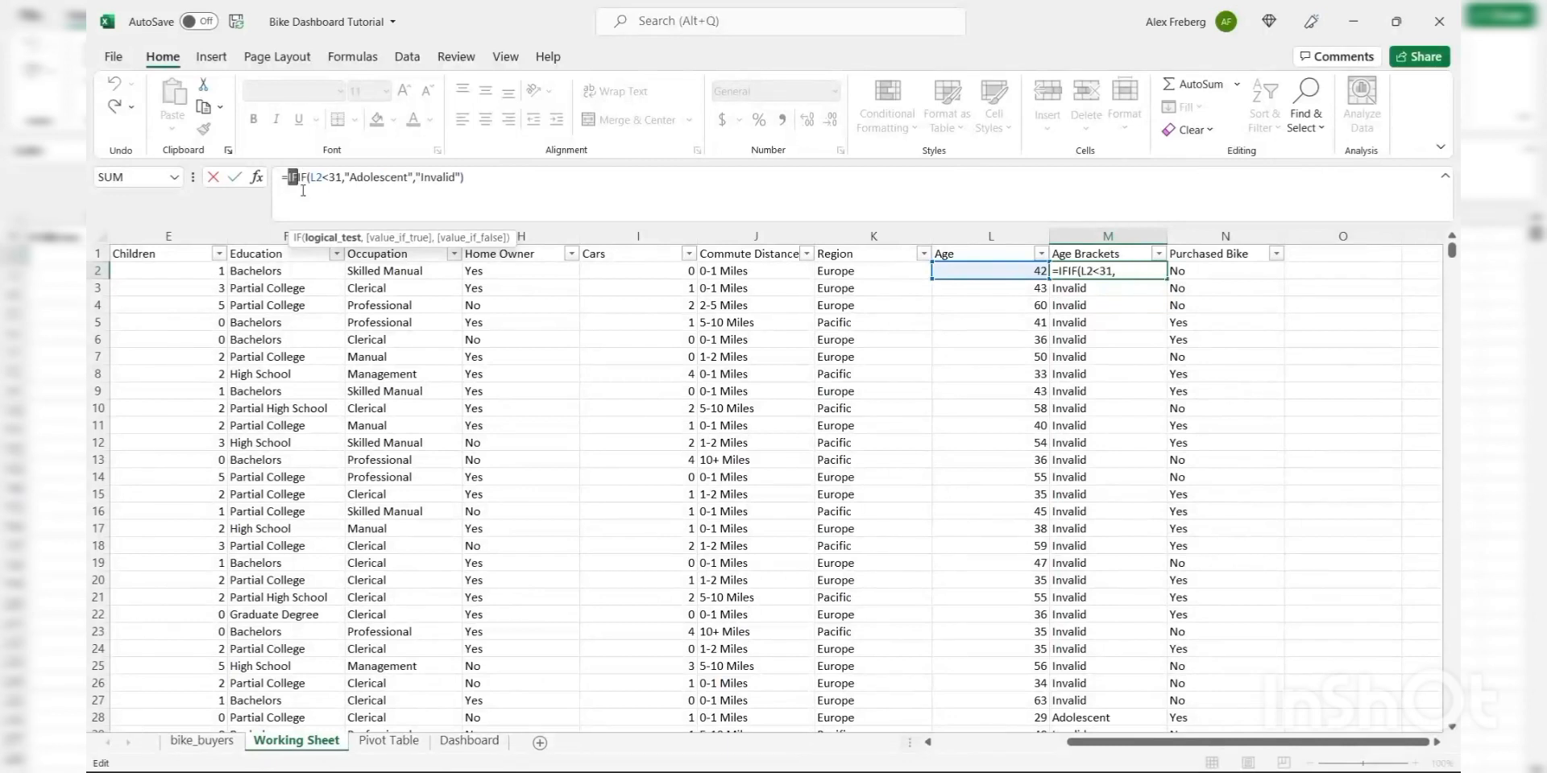
key(ctrl+y)
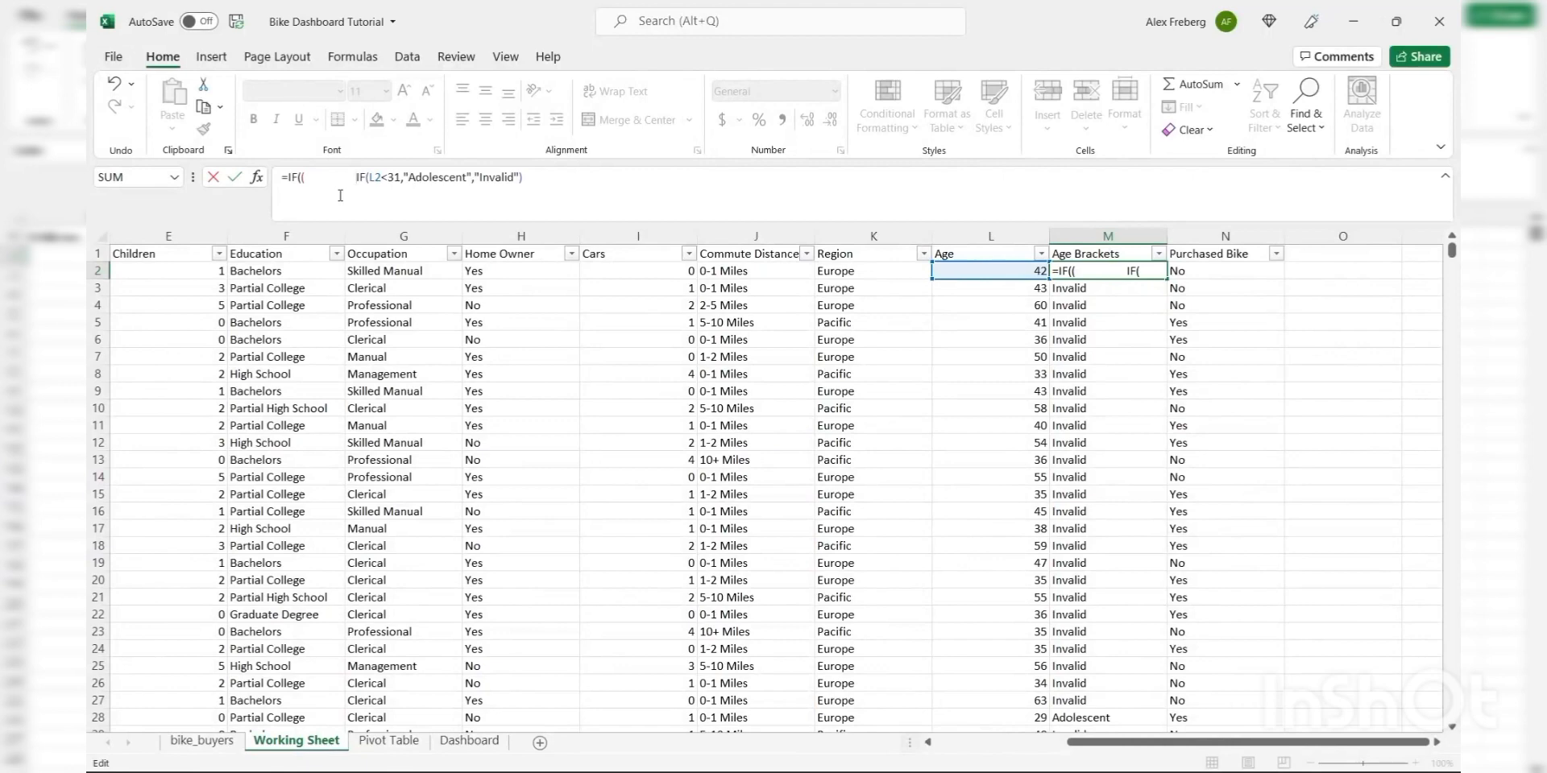
key(ctrl+z)
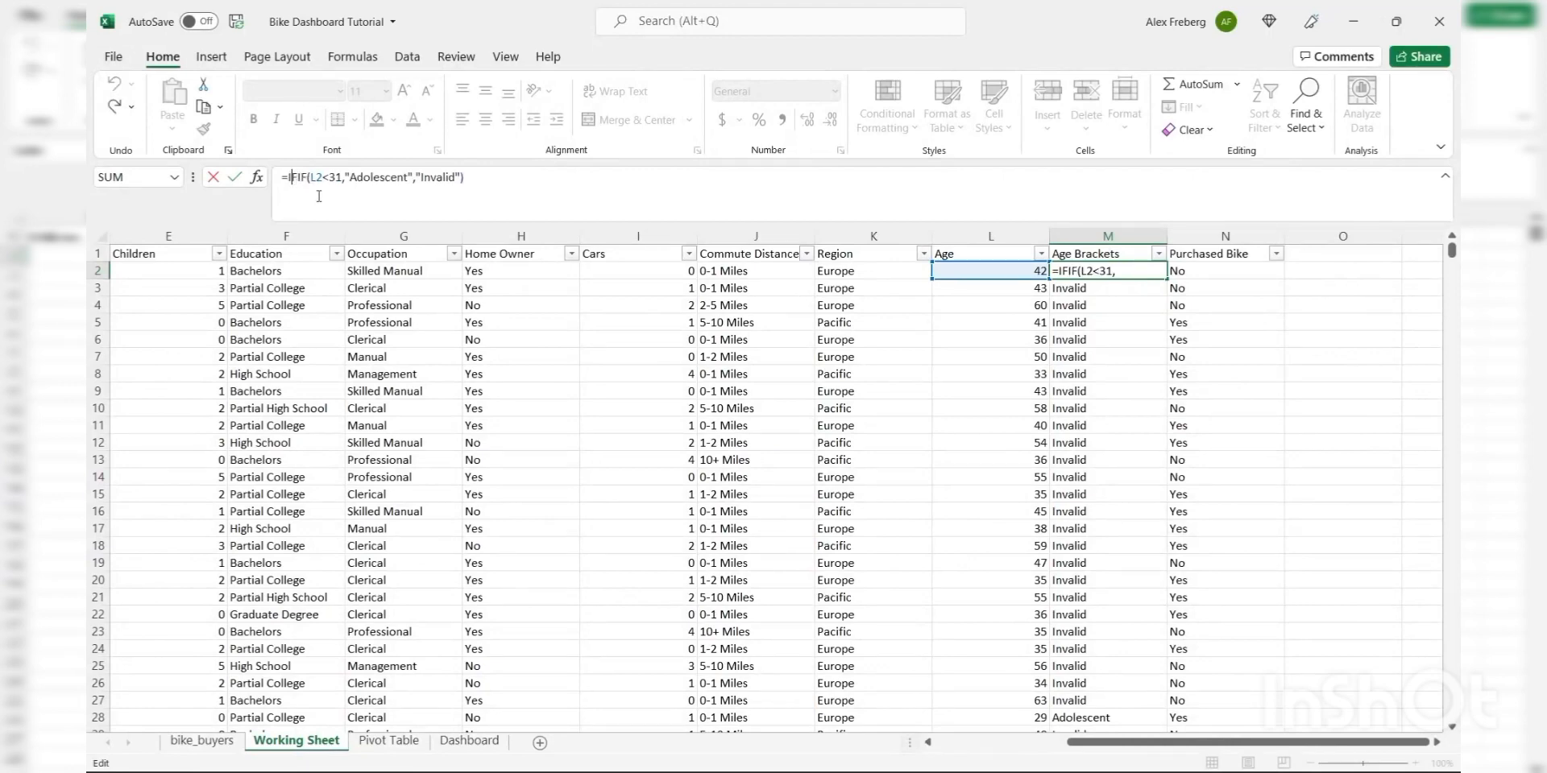
key(BackSpace)
key(BackSpace)
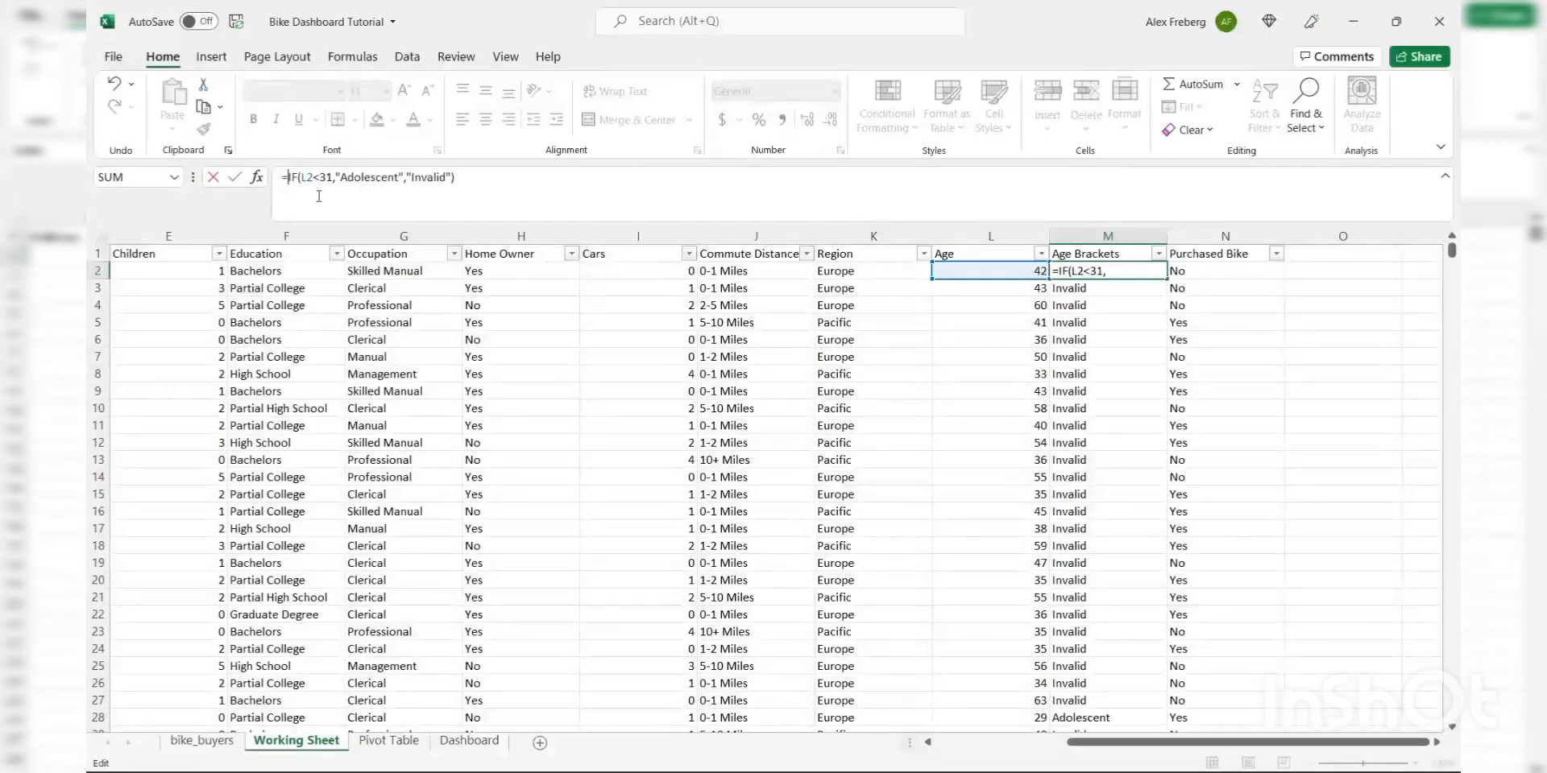
- Nest the M2 formula inside a second condition so it reads =IF(L2>=31, "Middle Age",IF(L2<31,"Adolescent","Invalid"))
text(IF()
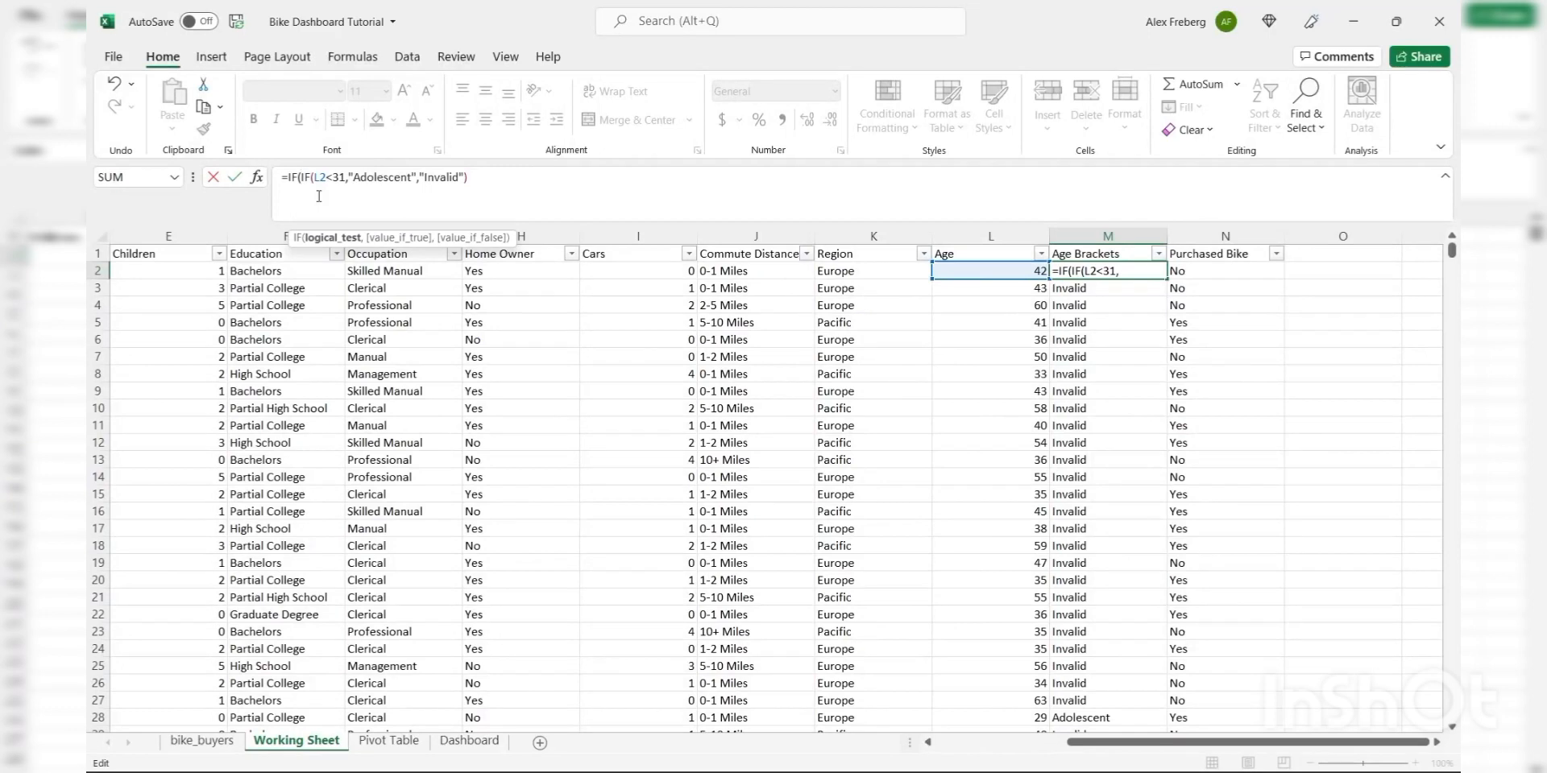
click(999, 272)
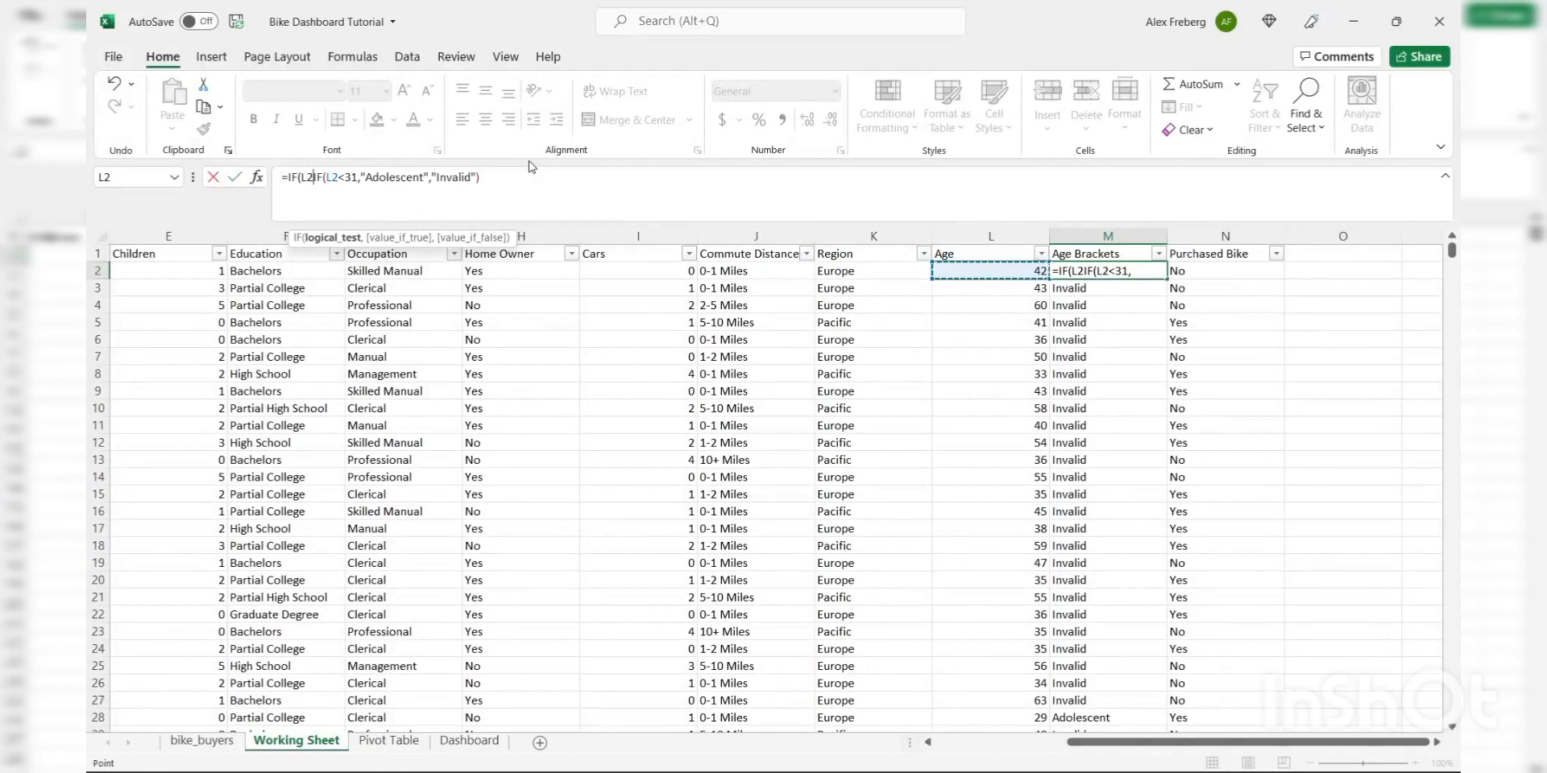
text(>=)
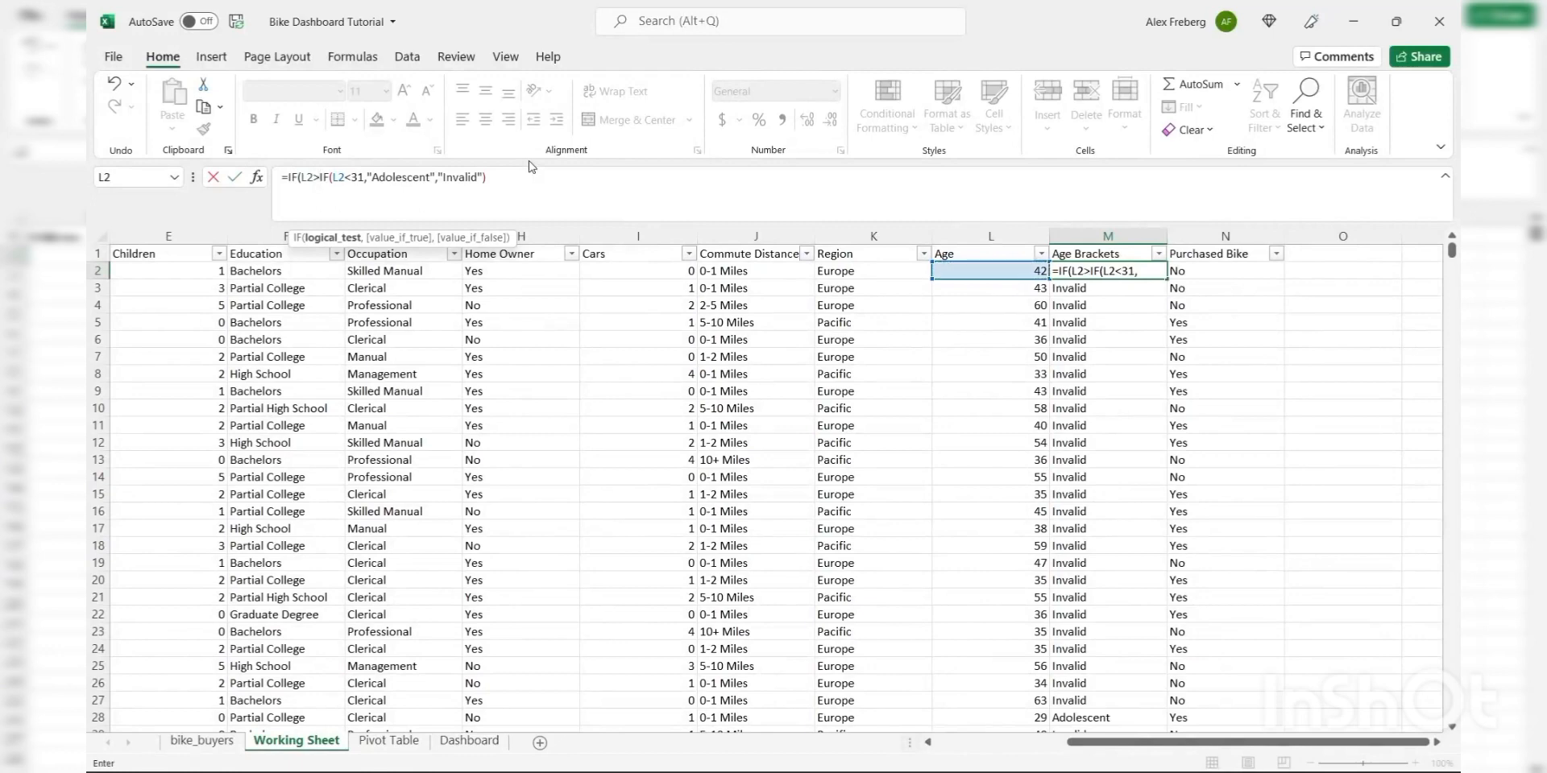
text(31)
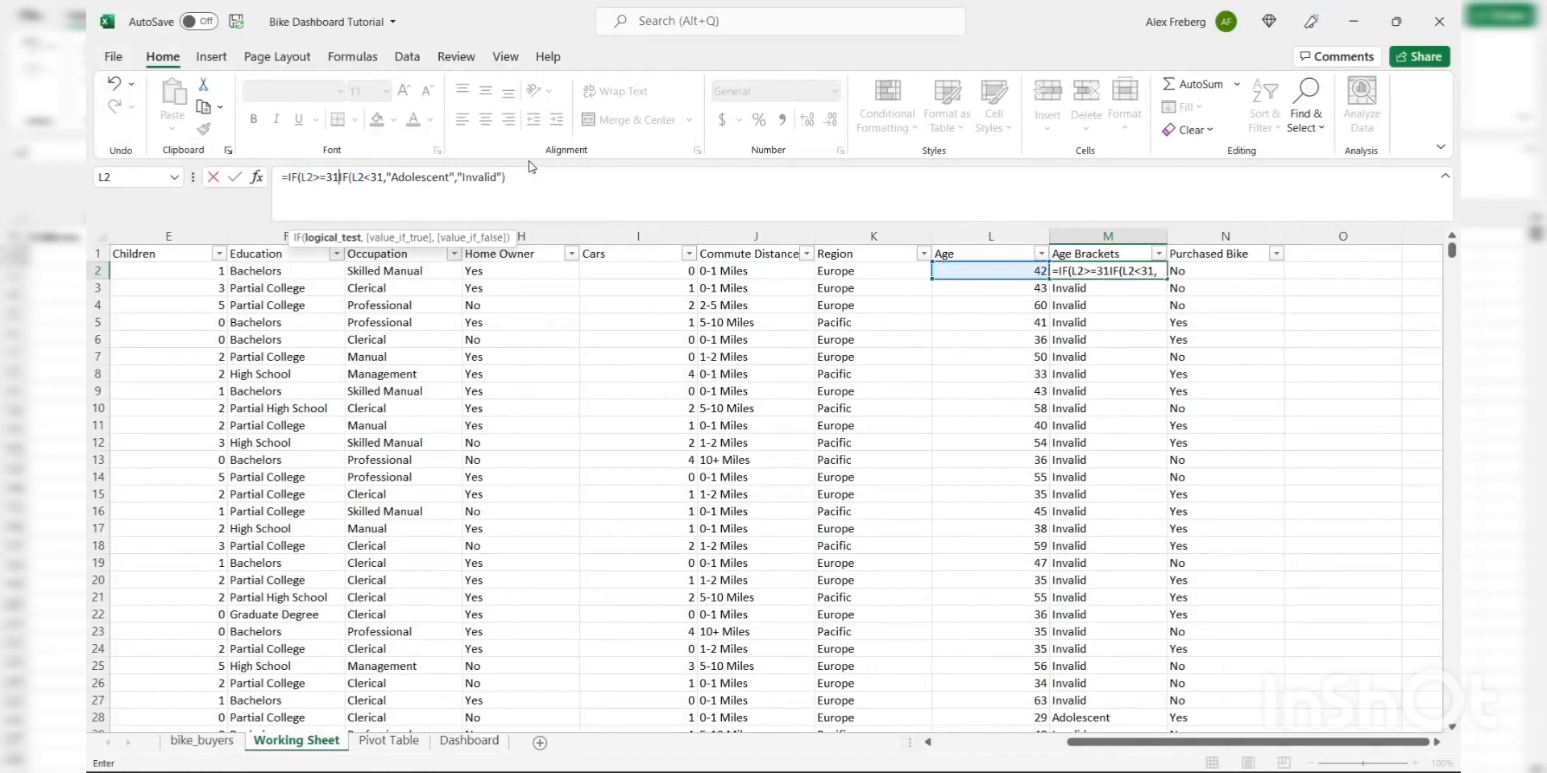
text(,)
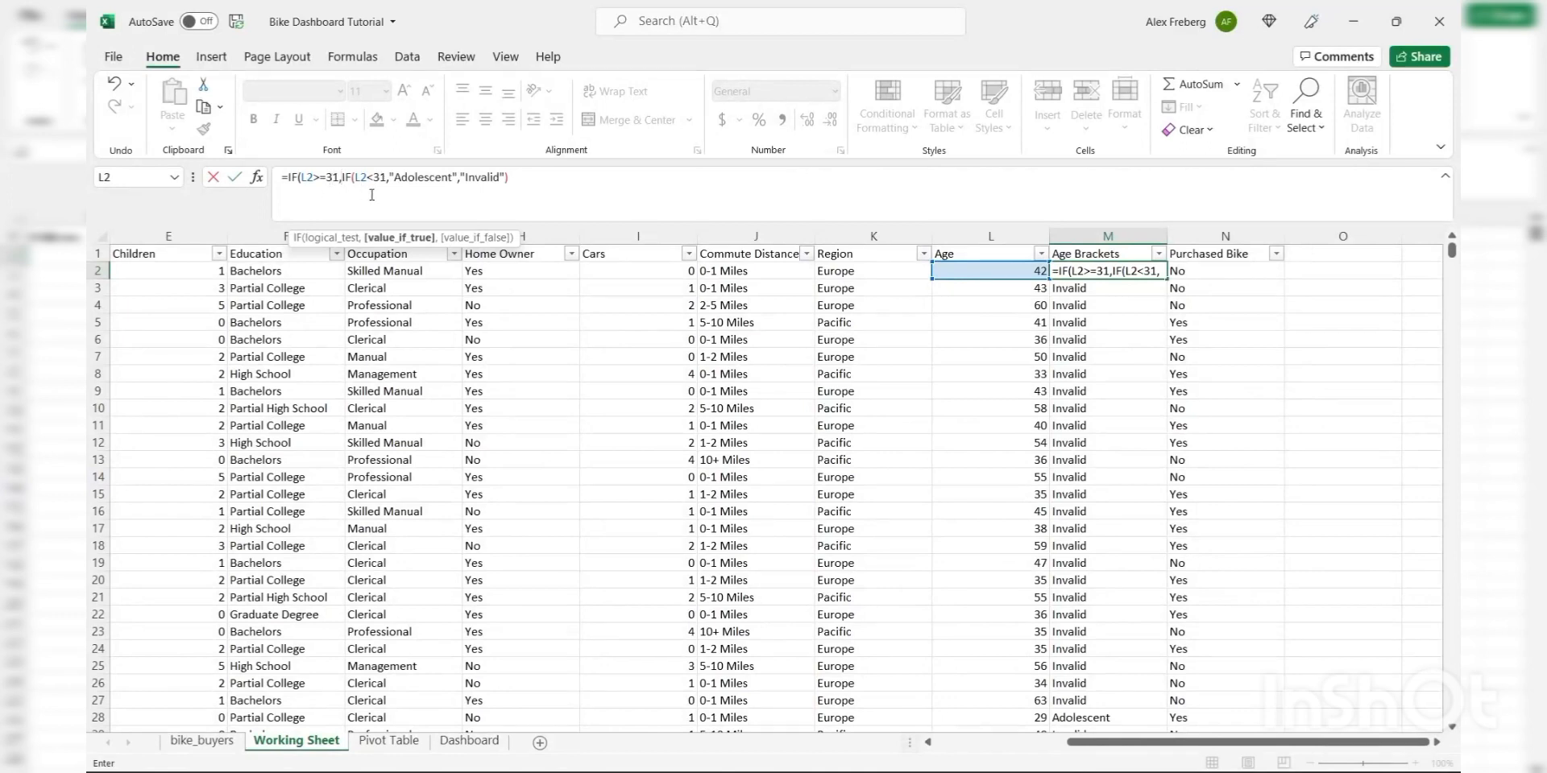
text("Middle)
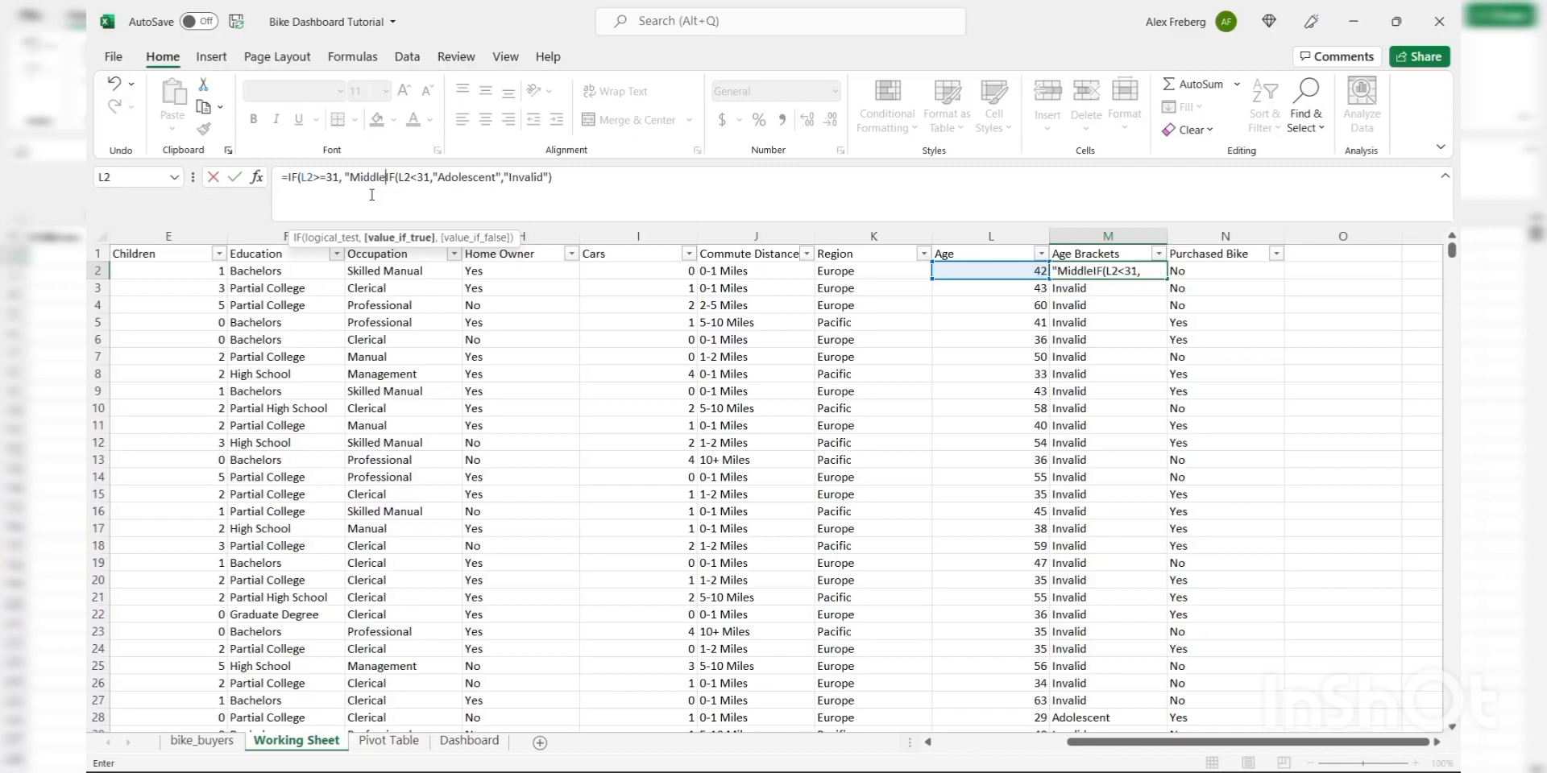
text( Age")
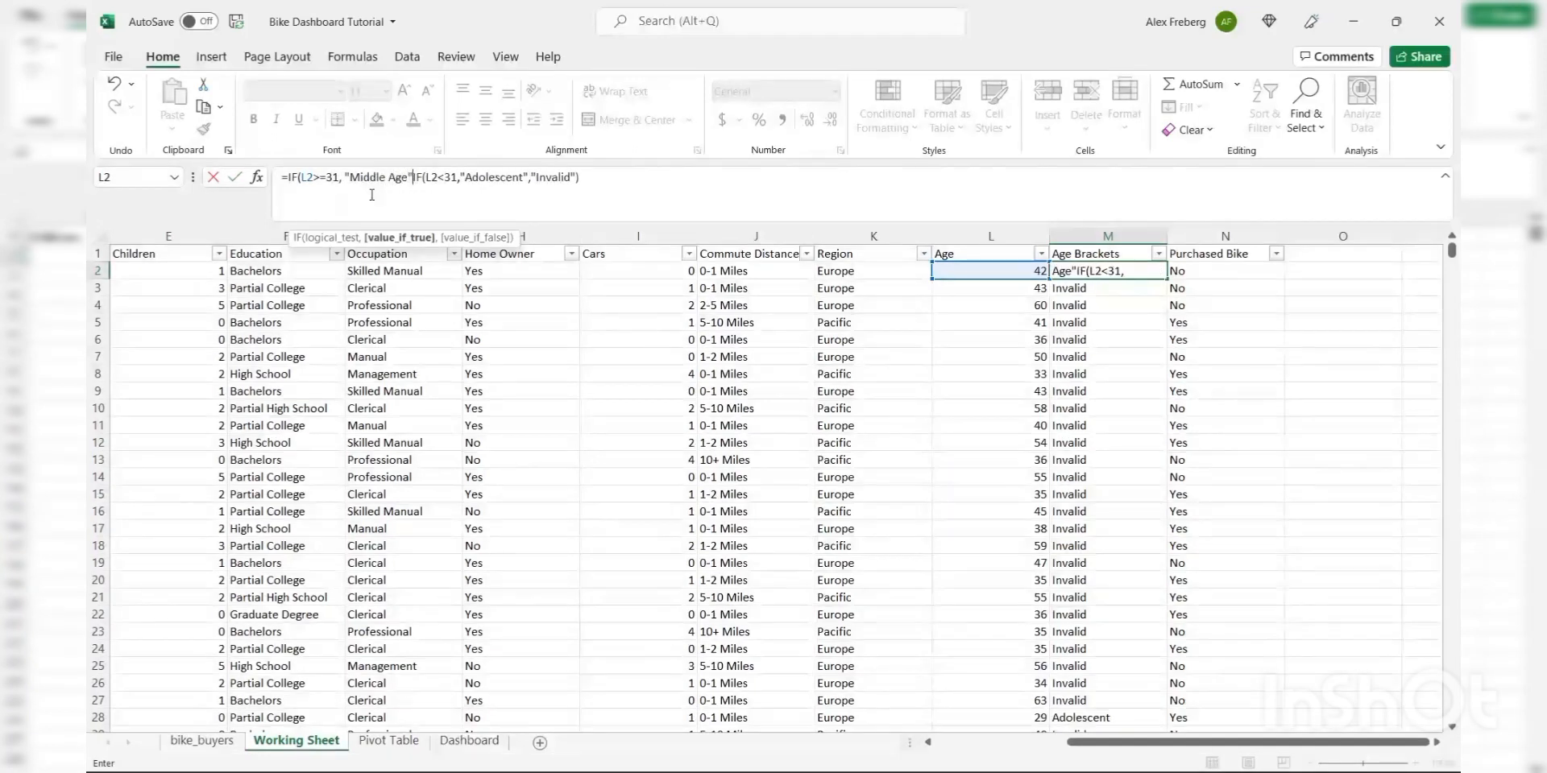
text(,)
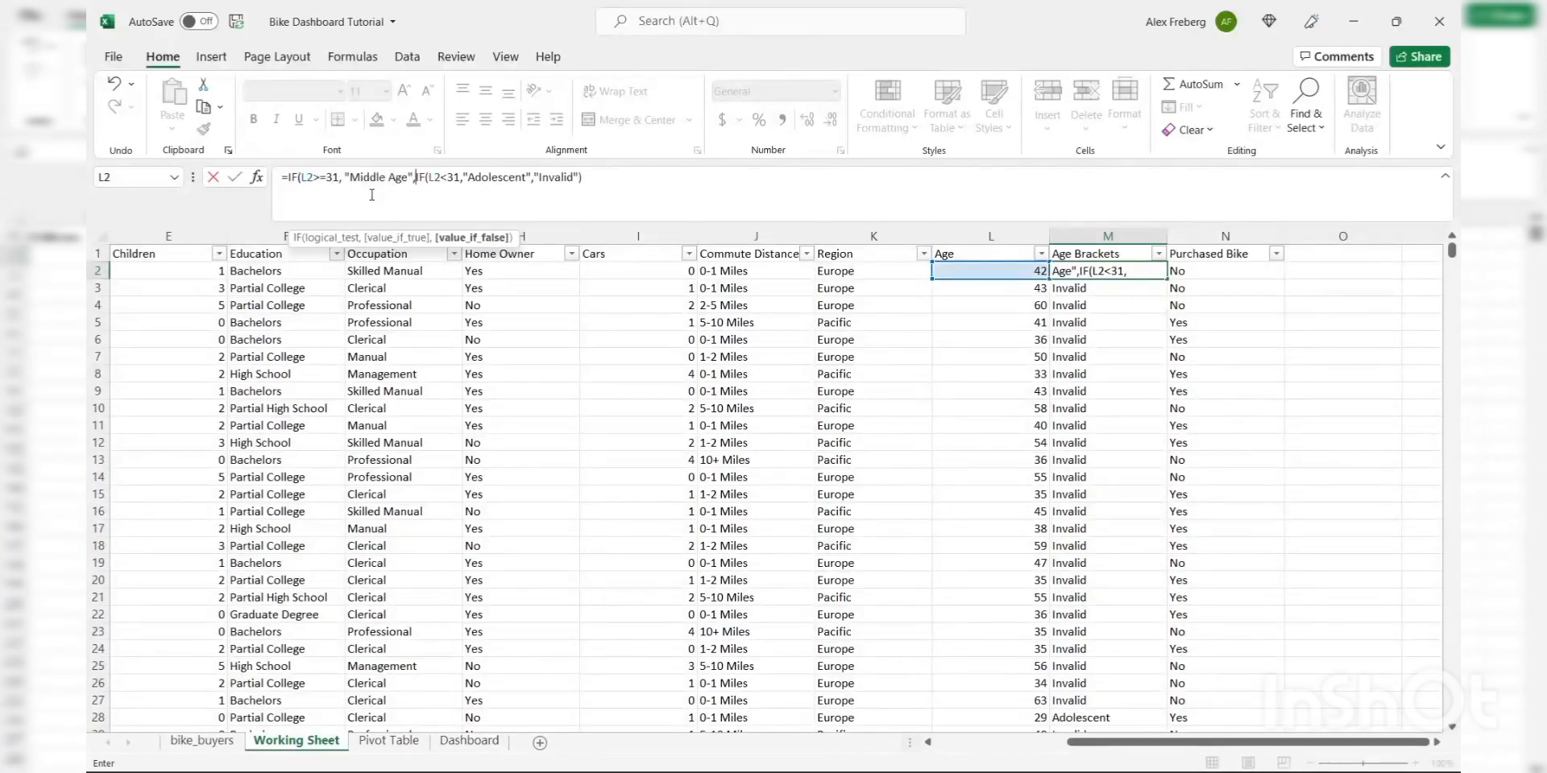
drag(417, 178, 575, 179)
click(589, 179)
text())
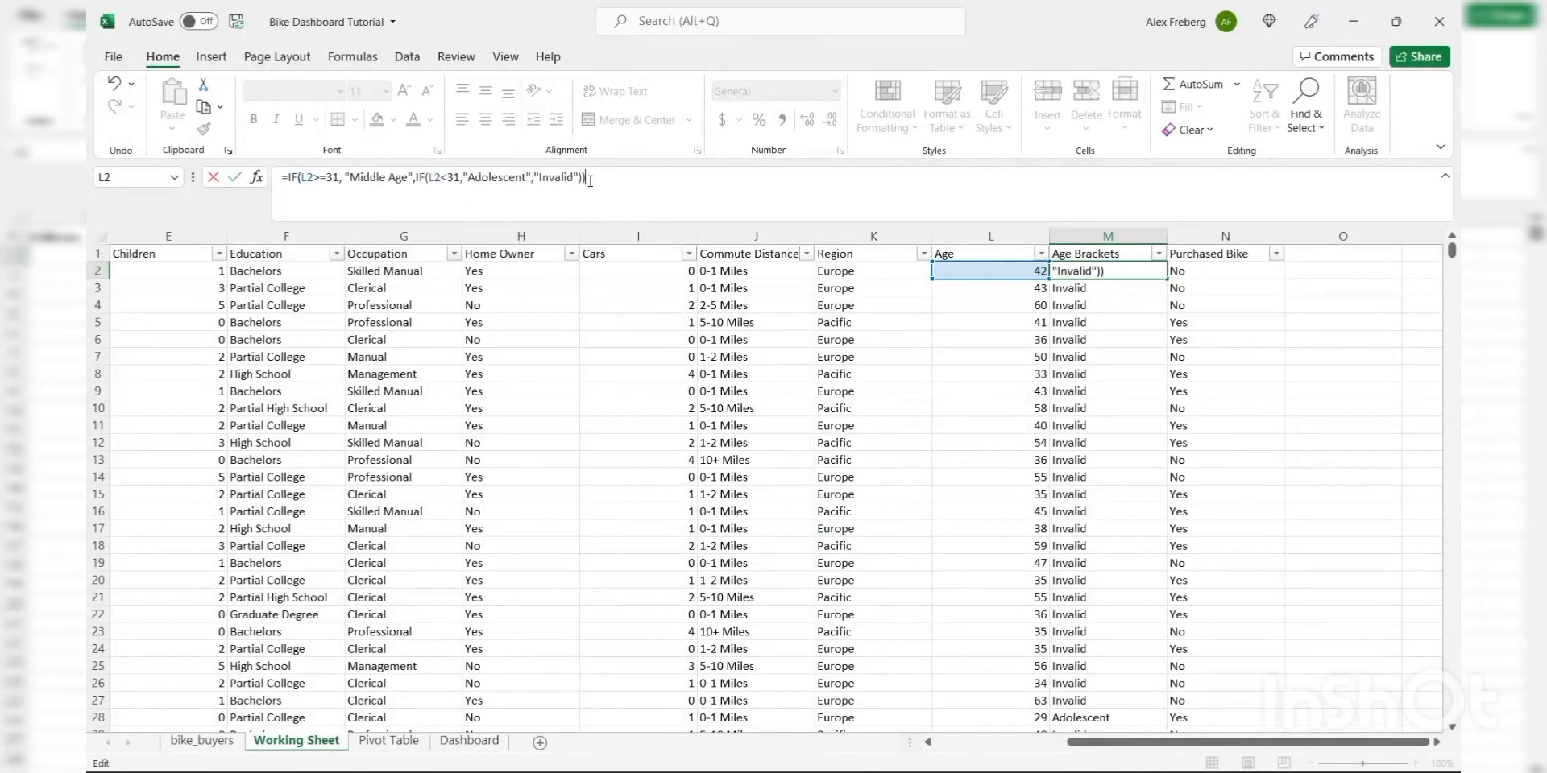
key(Return)
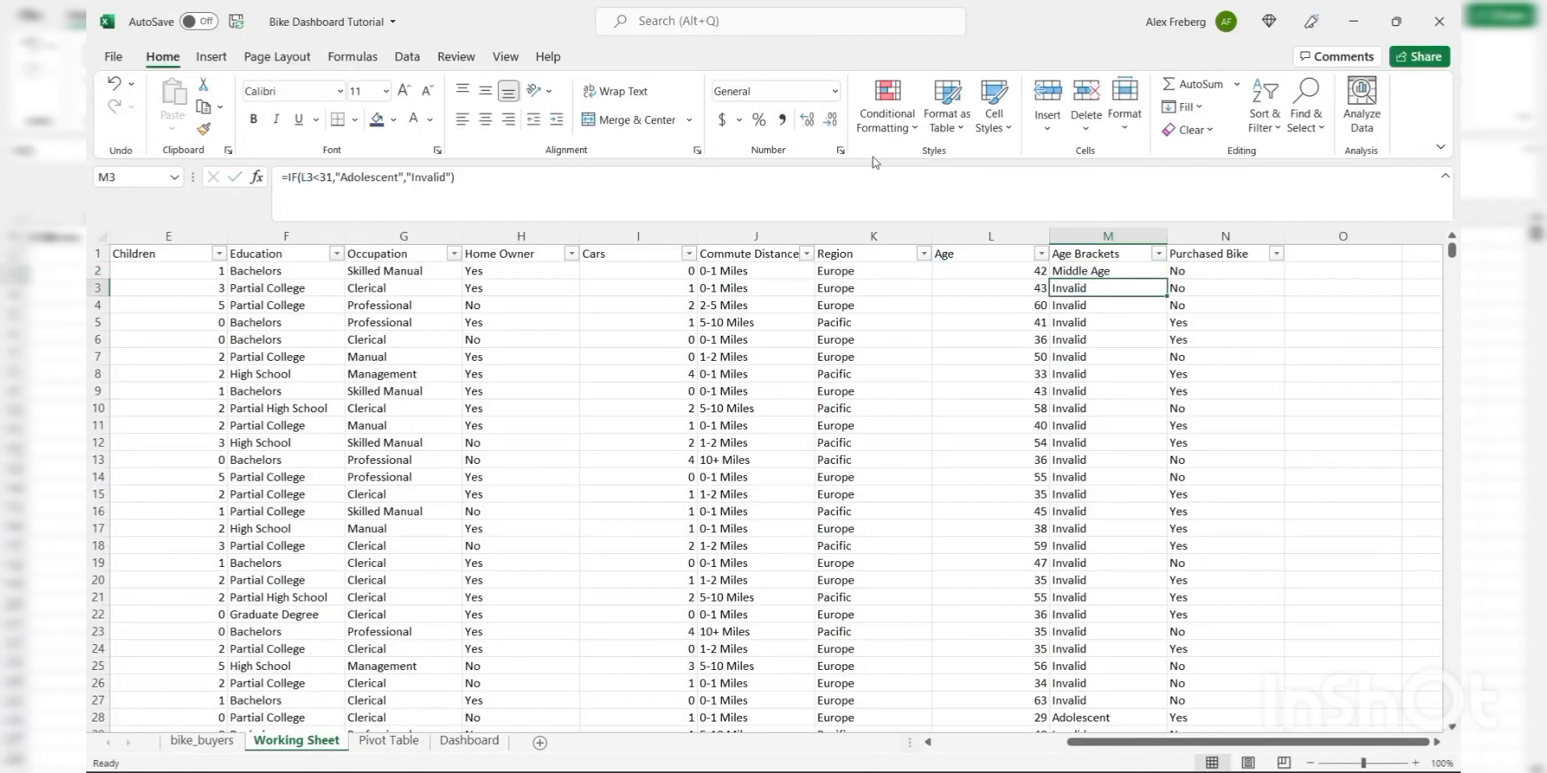
- Fill the nested M2 formula down the Age Brackets column and check the column's filter values without applying a filter
click(1158, 275)
double_click(1160, 277)
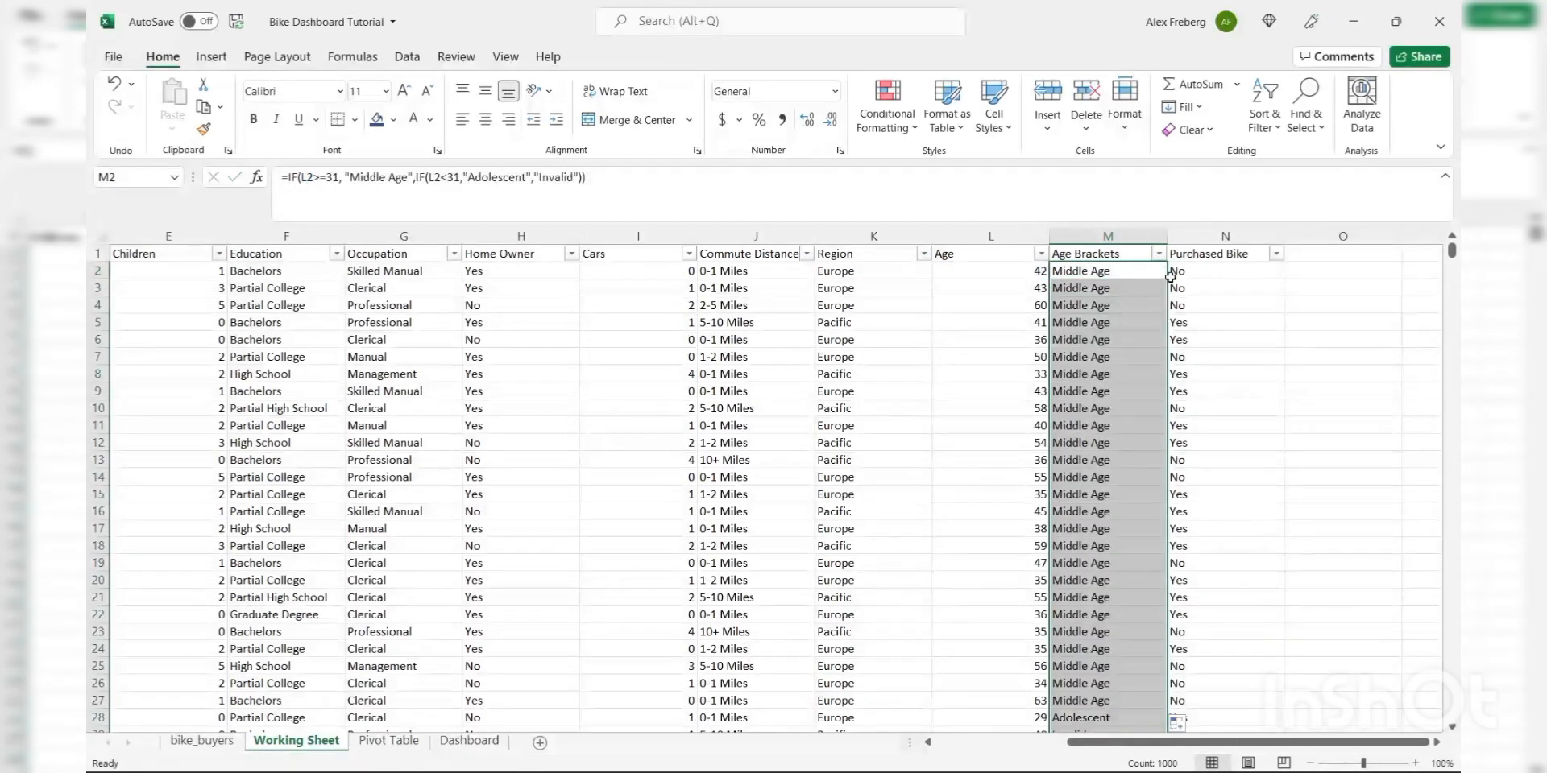
click(1127, 304)
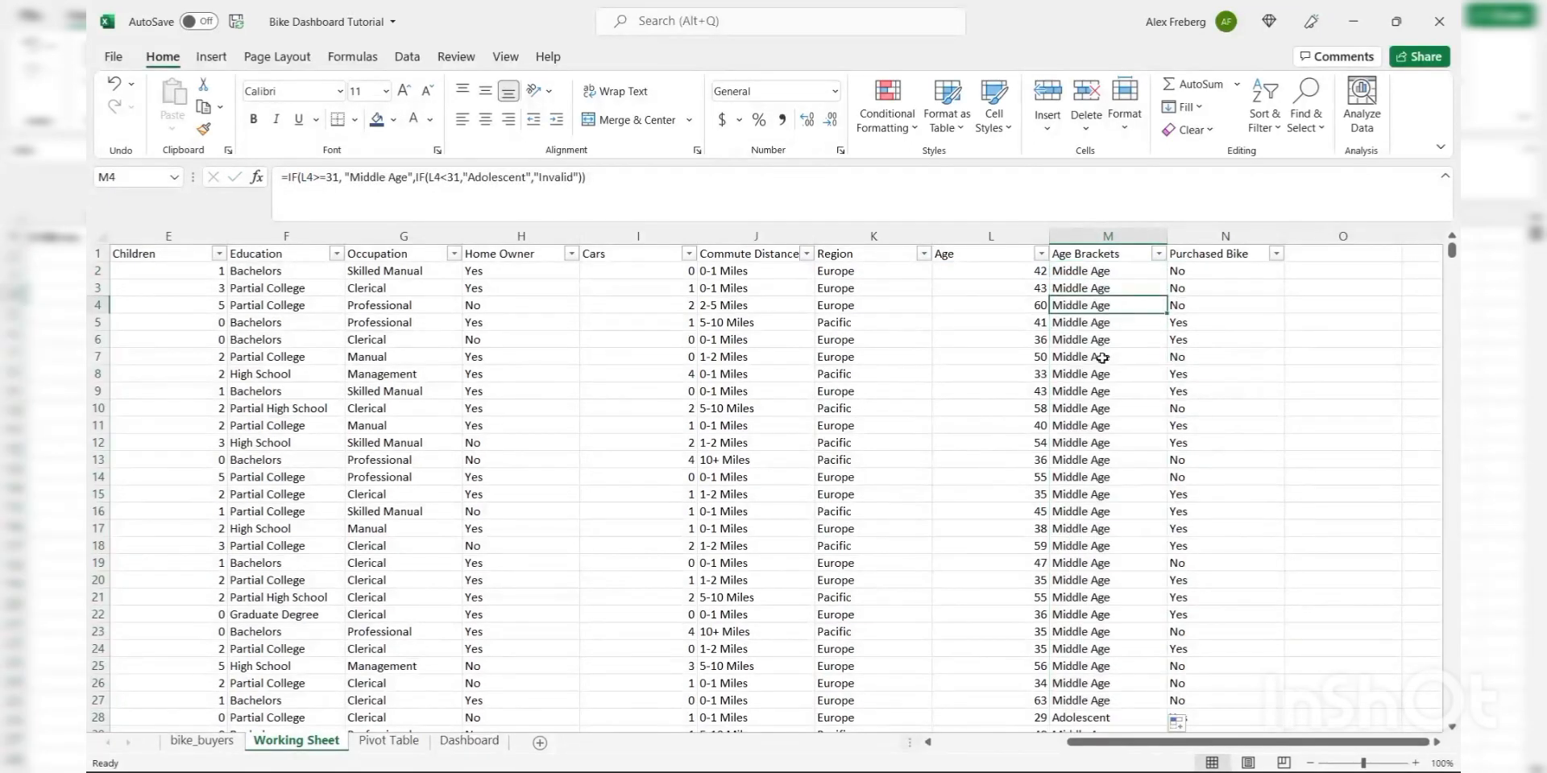
click(1158, 253)
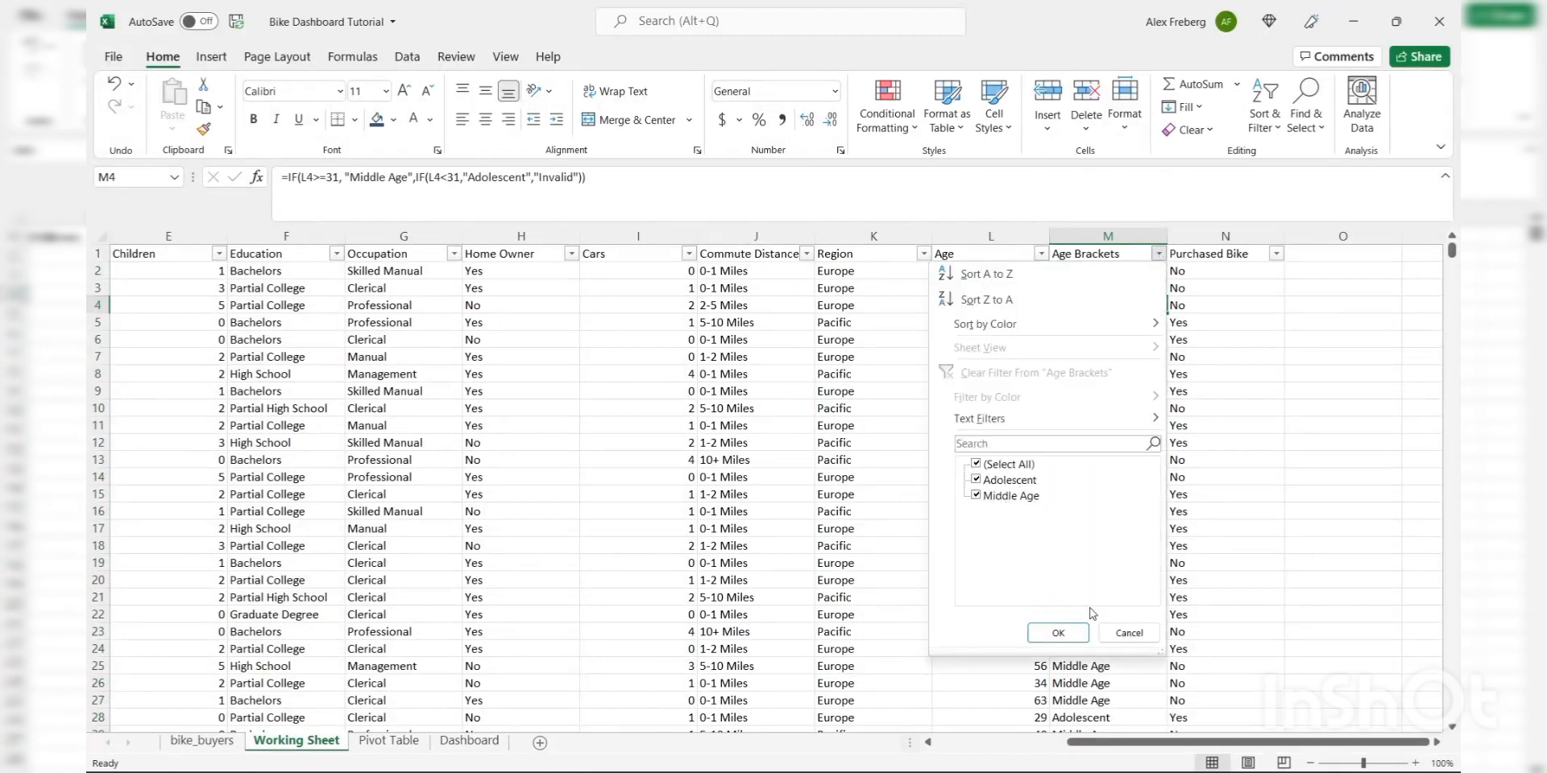
click(1112, 627)
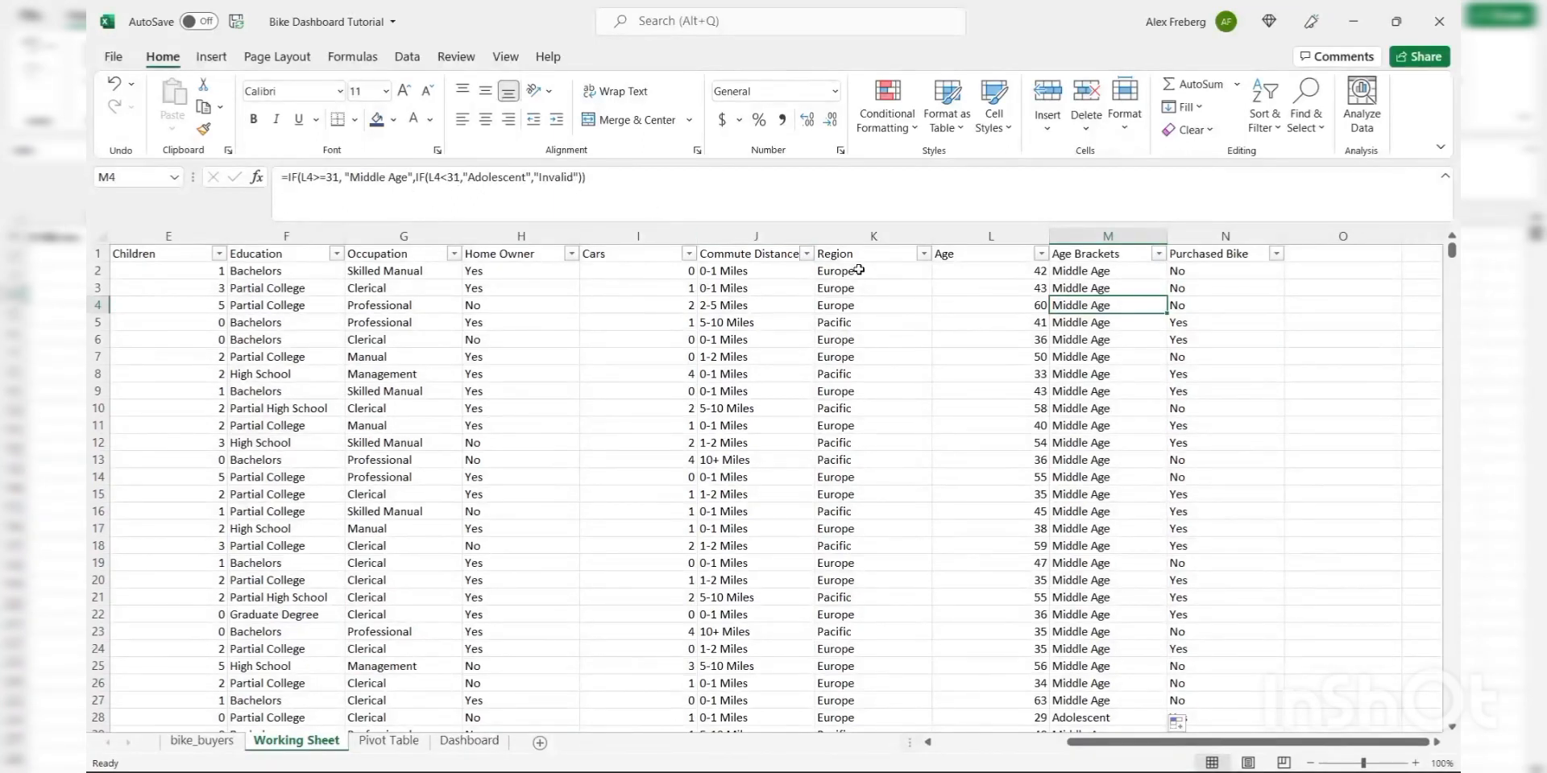
click(1160, 255)
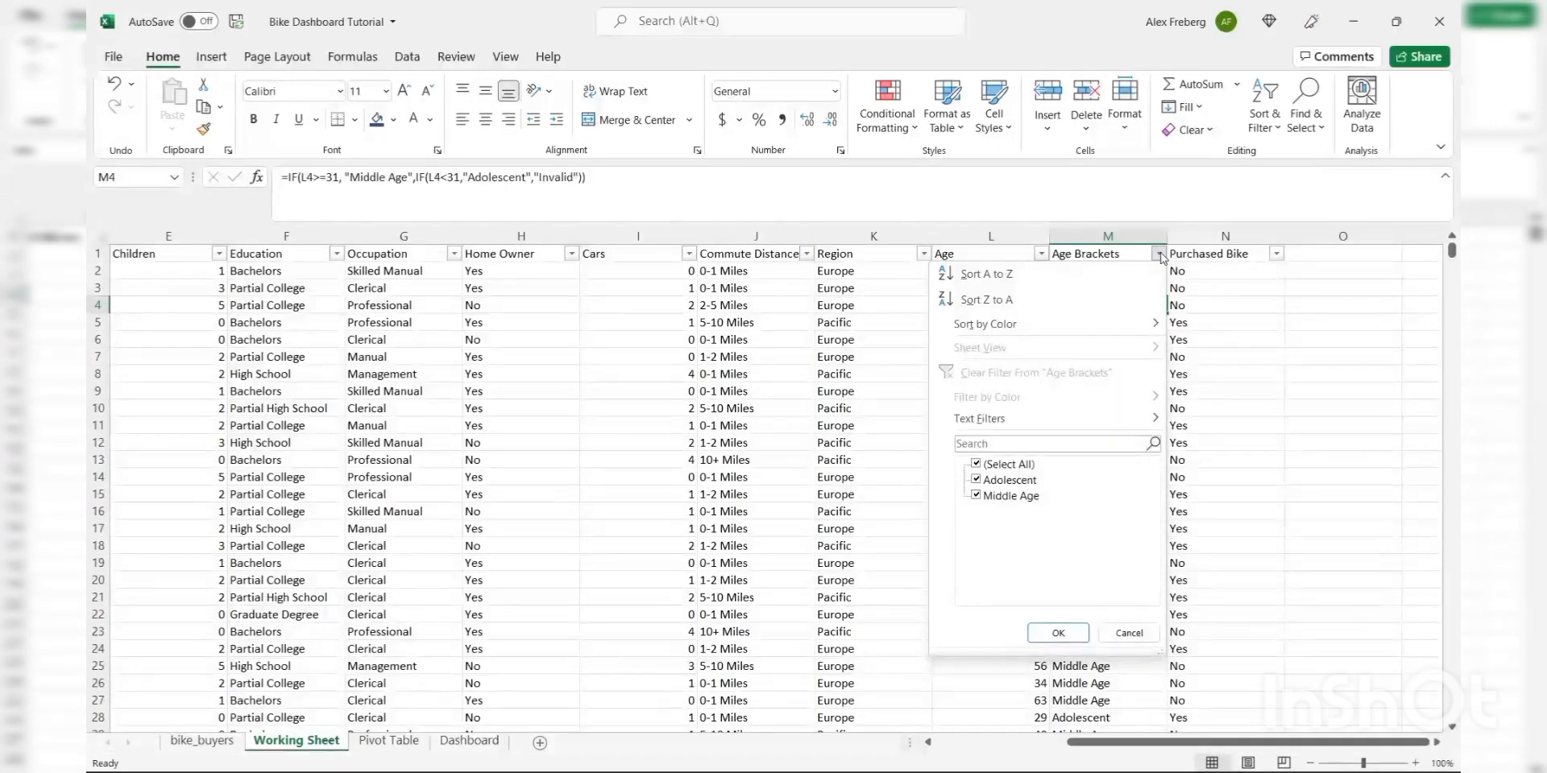
click(1141, 637)
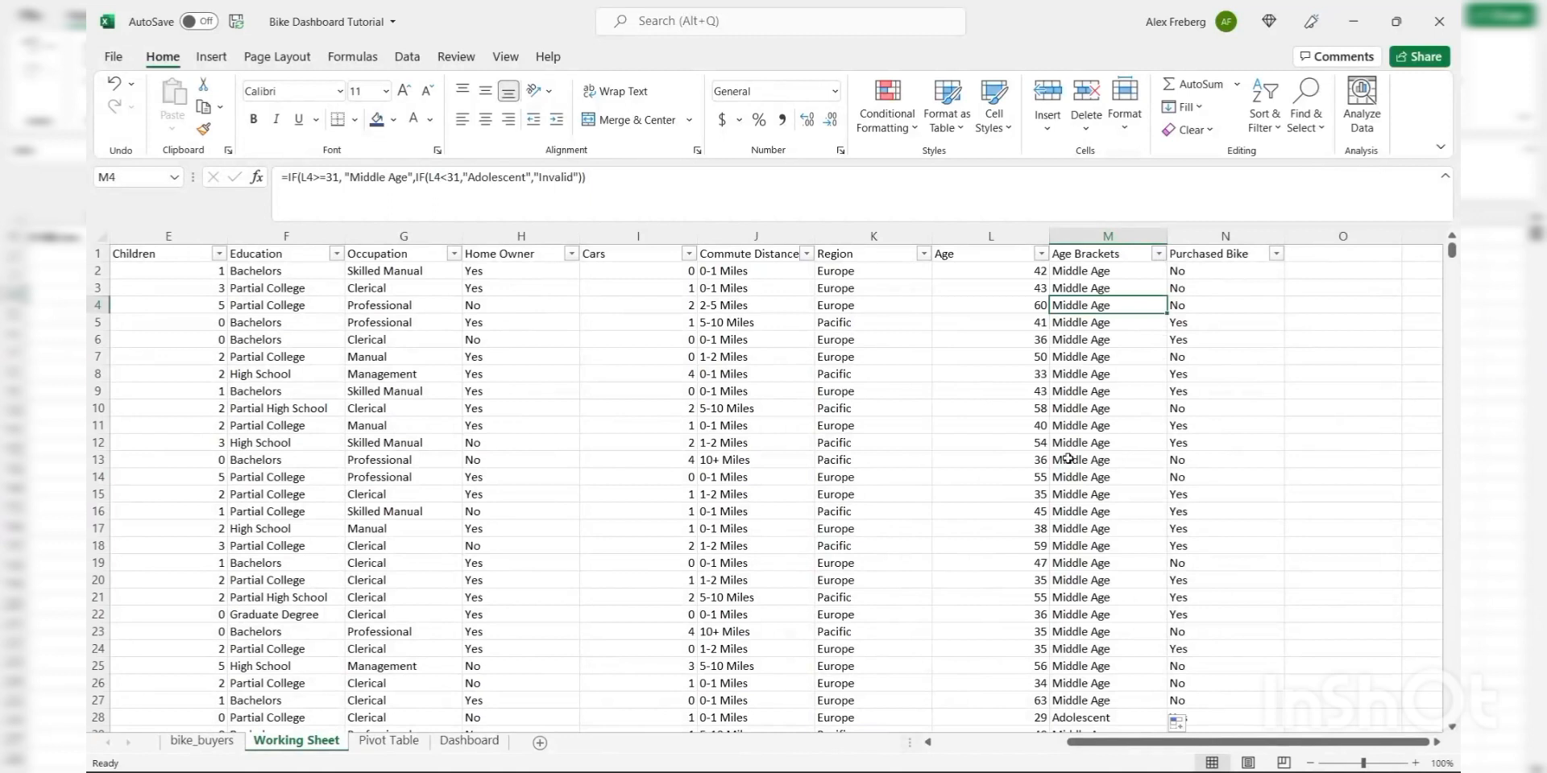
click(589, 177)
drag(589, 178, 280, 179)
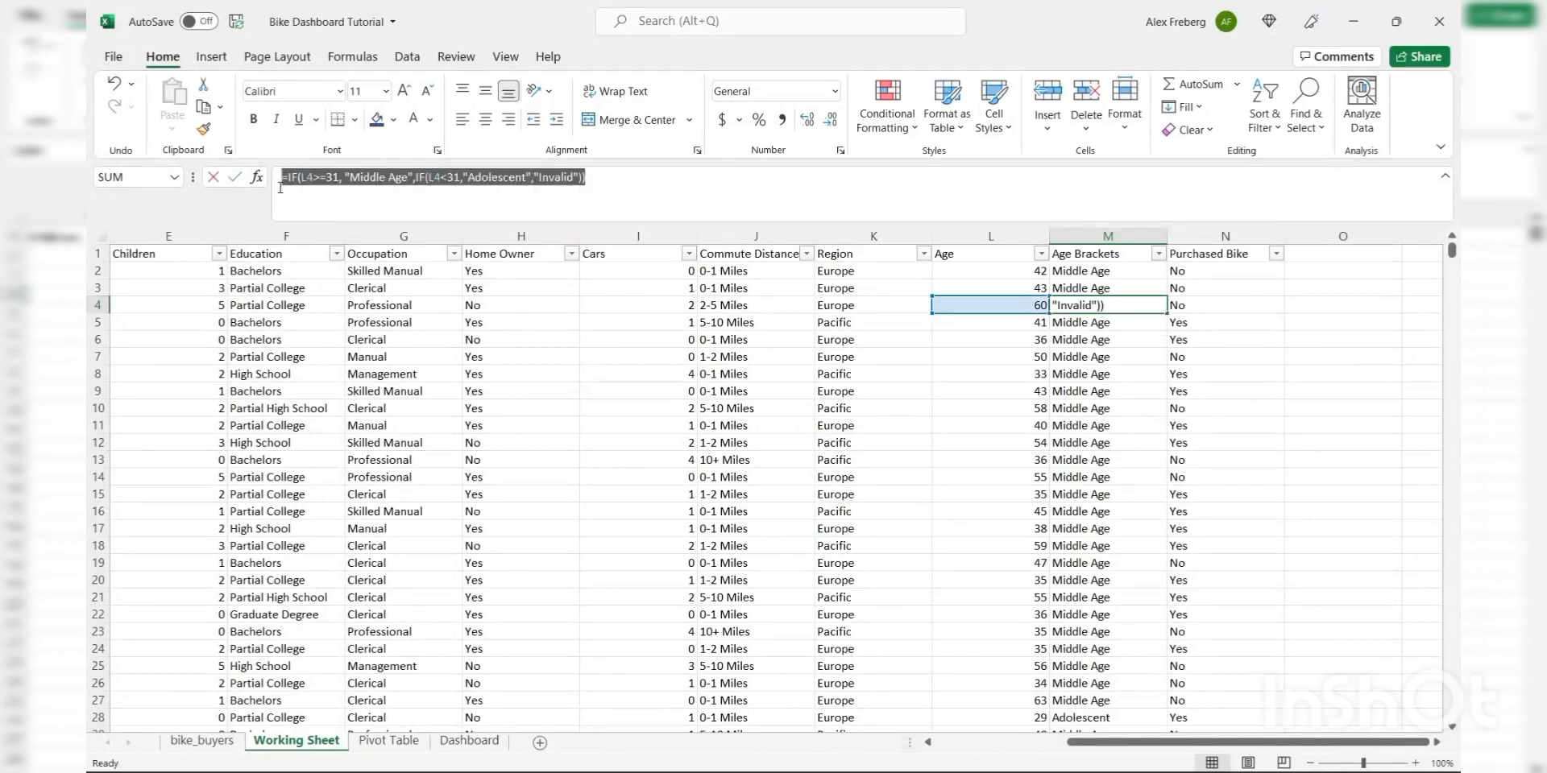
key(shift+Right)
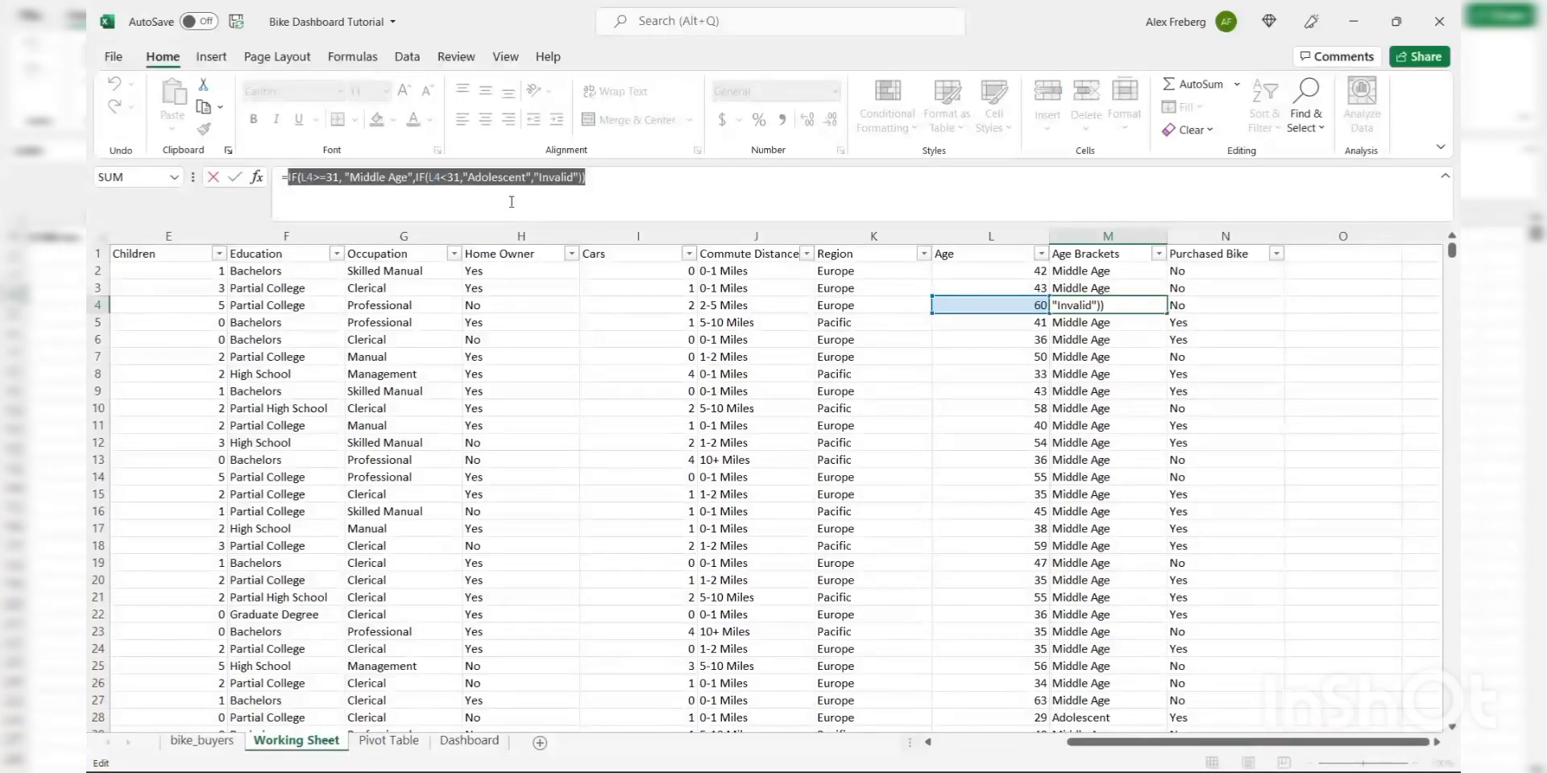
double_click(552, 173)
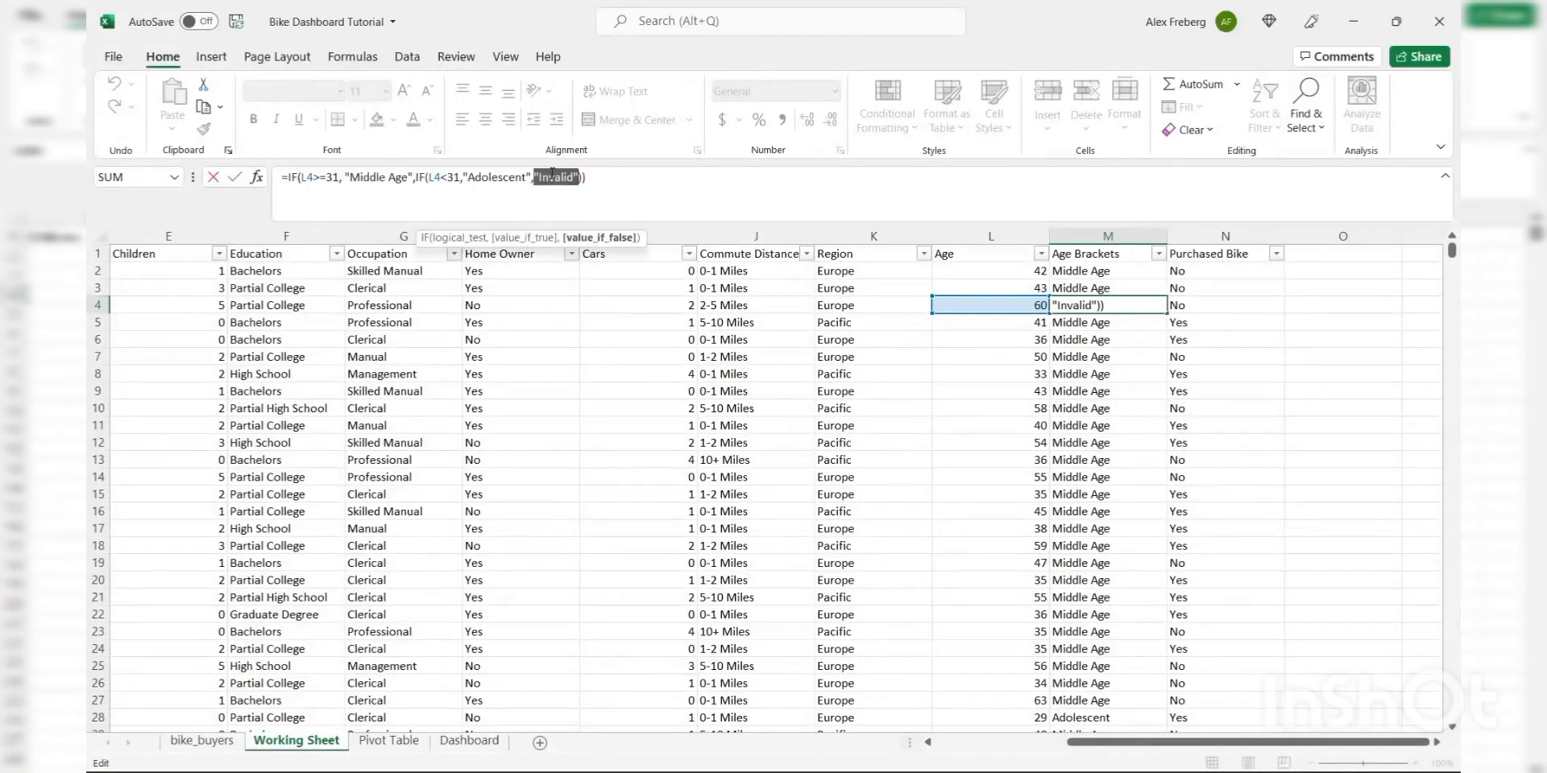
click(594, 177)
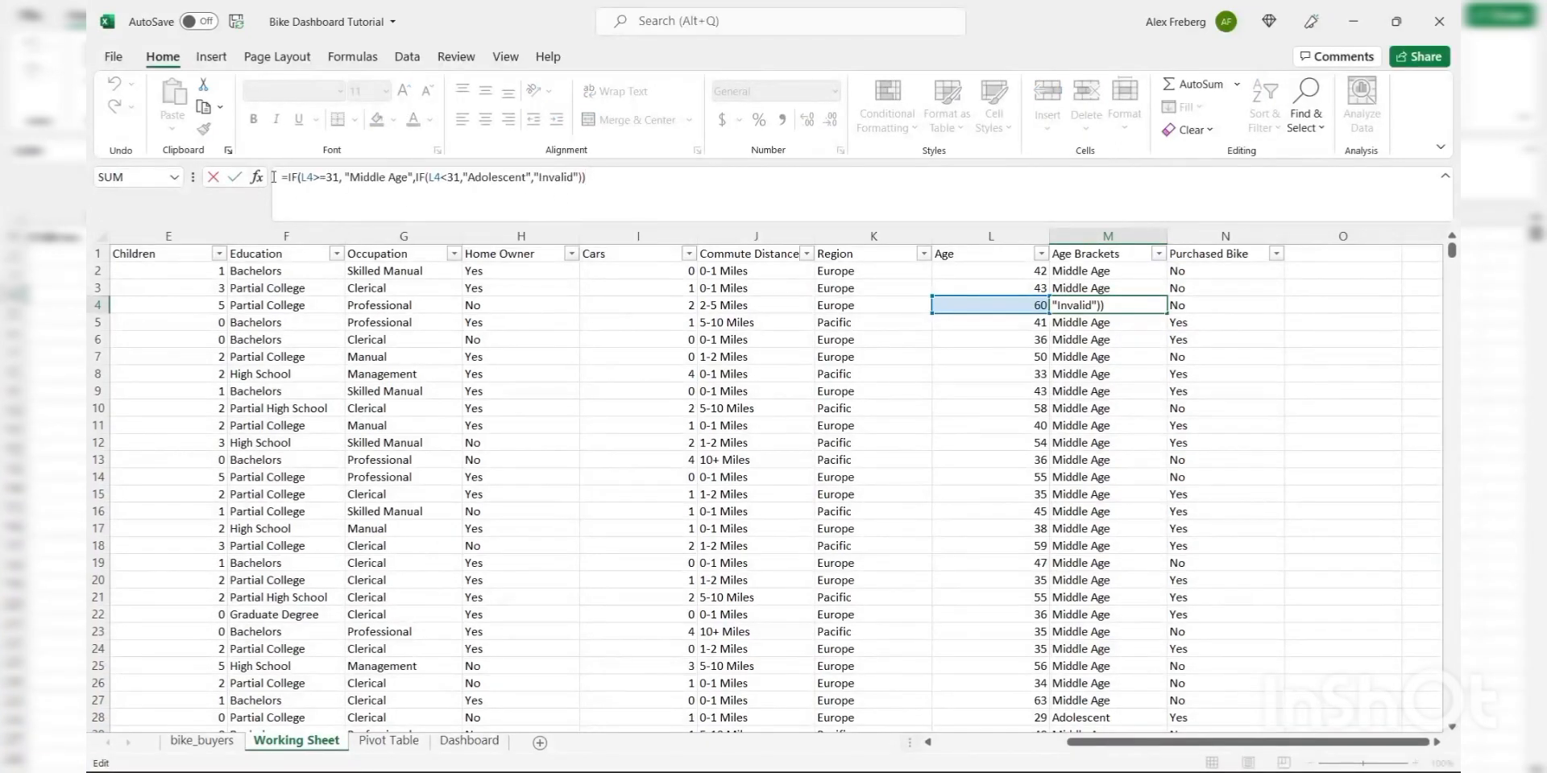
click(288, 178)
text(IF)
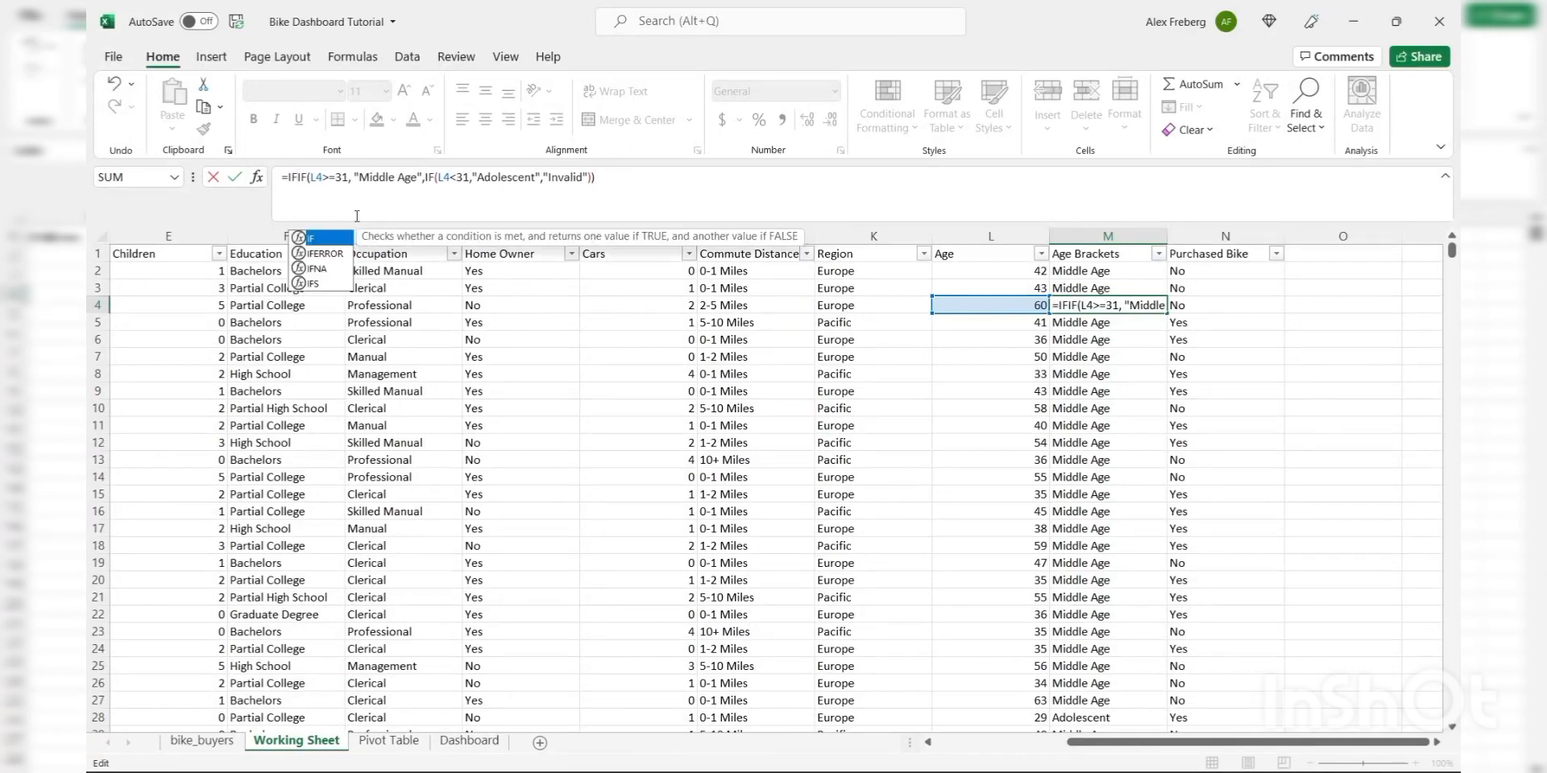
text(()
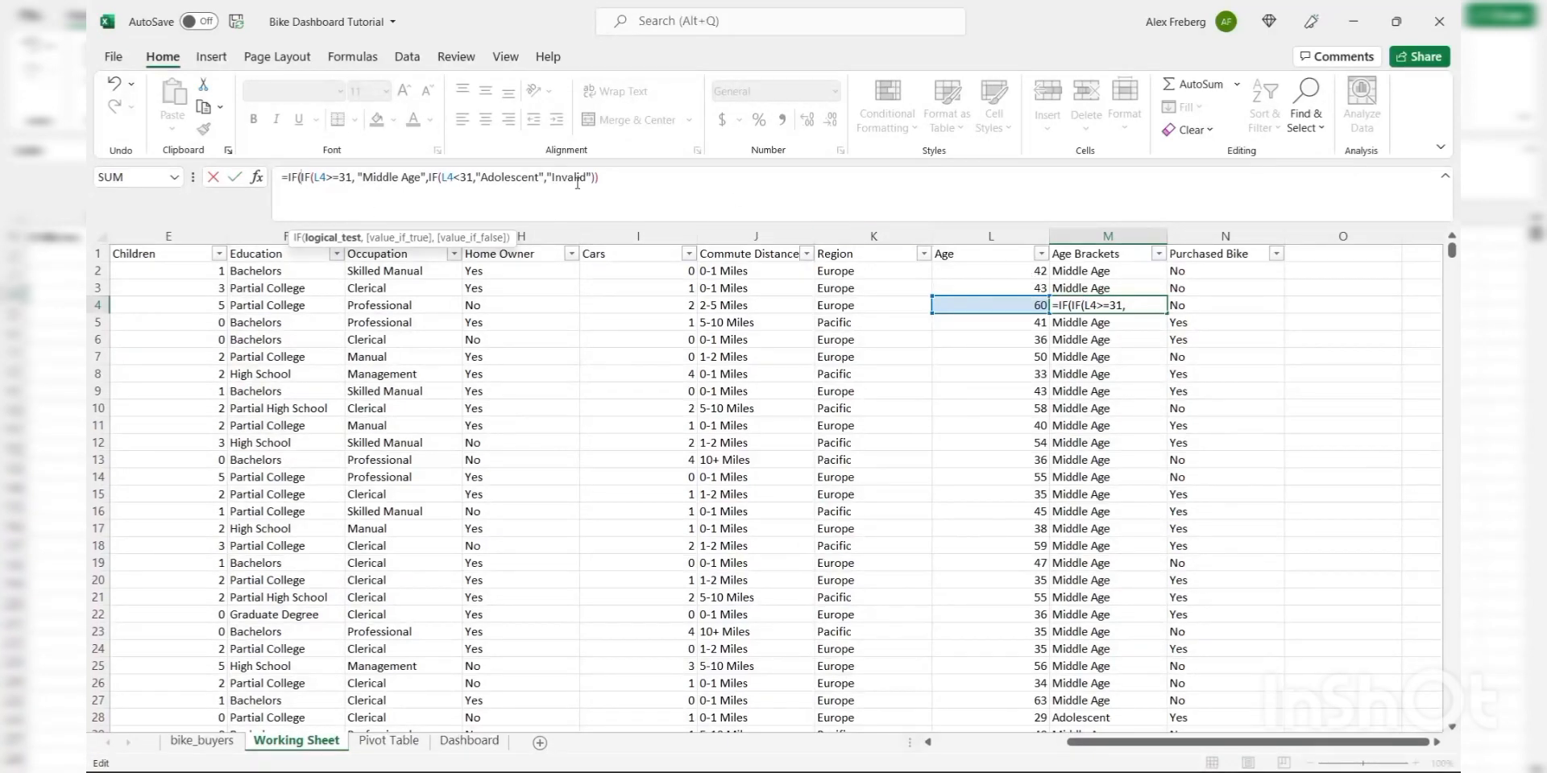
key(BackSpace)
key(BackSpace)
key(BackSpace)
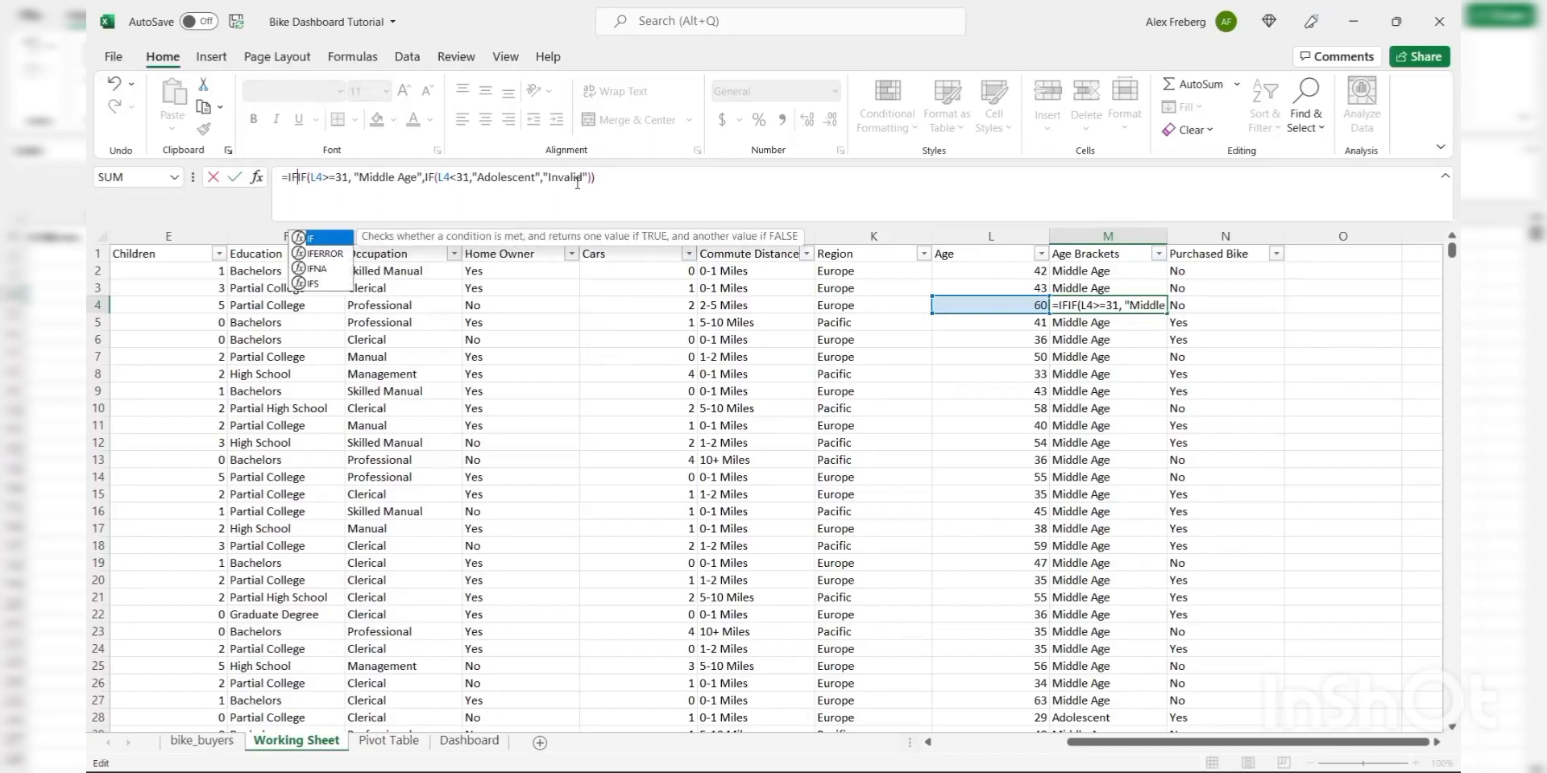
key(BackSpace)
text(=)
key(Return)
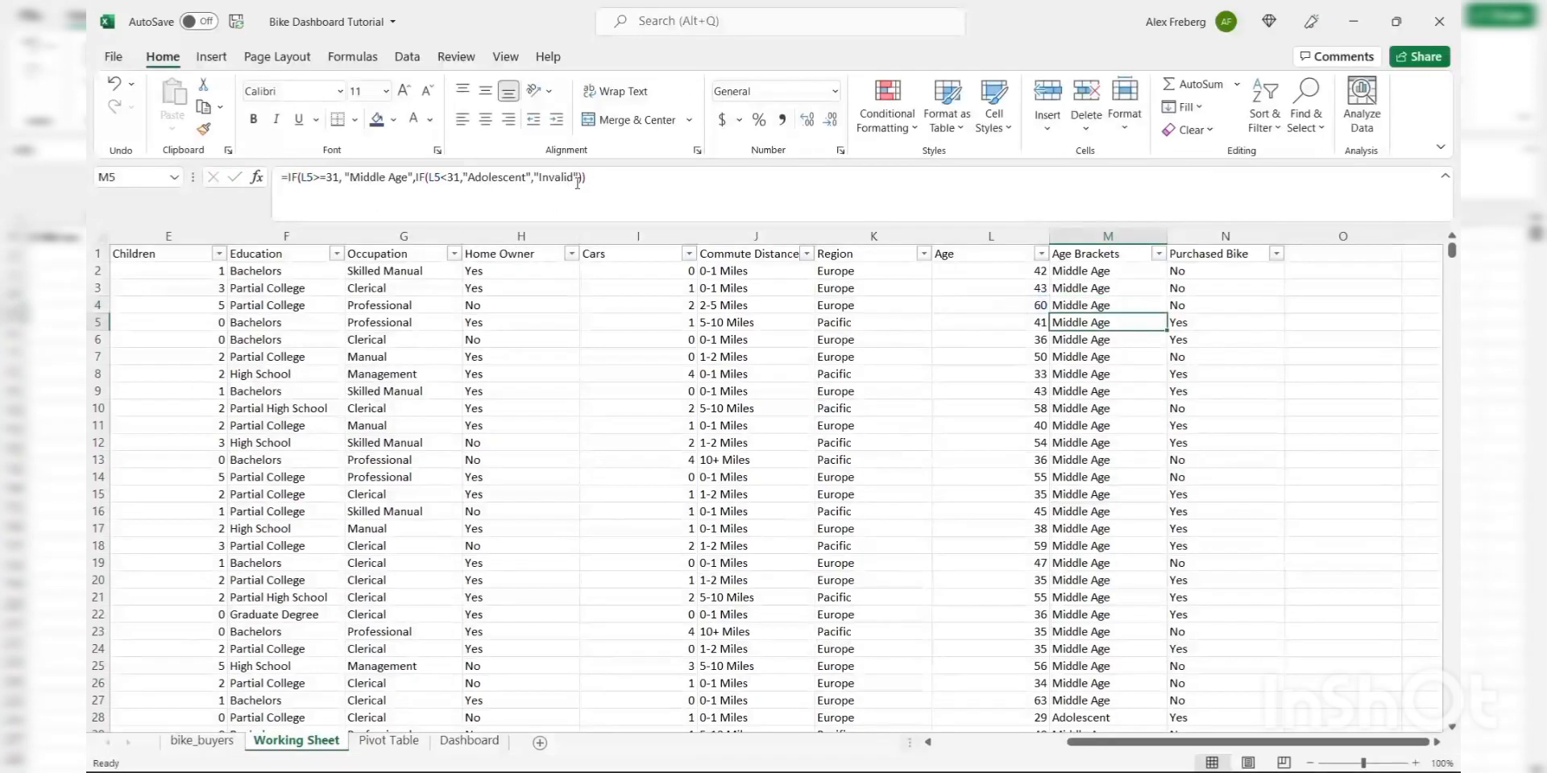
- Wrap the M2 formula in an outer condition so it reads =IF(L2>55, "Old",IF(L2>=31, "Middle Age",IF(L2<31,"Adolescent","Invalid")))
click(1079, 271)
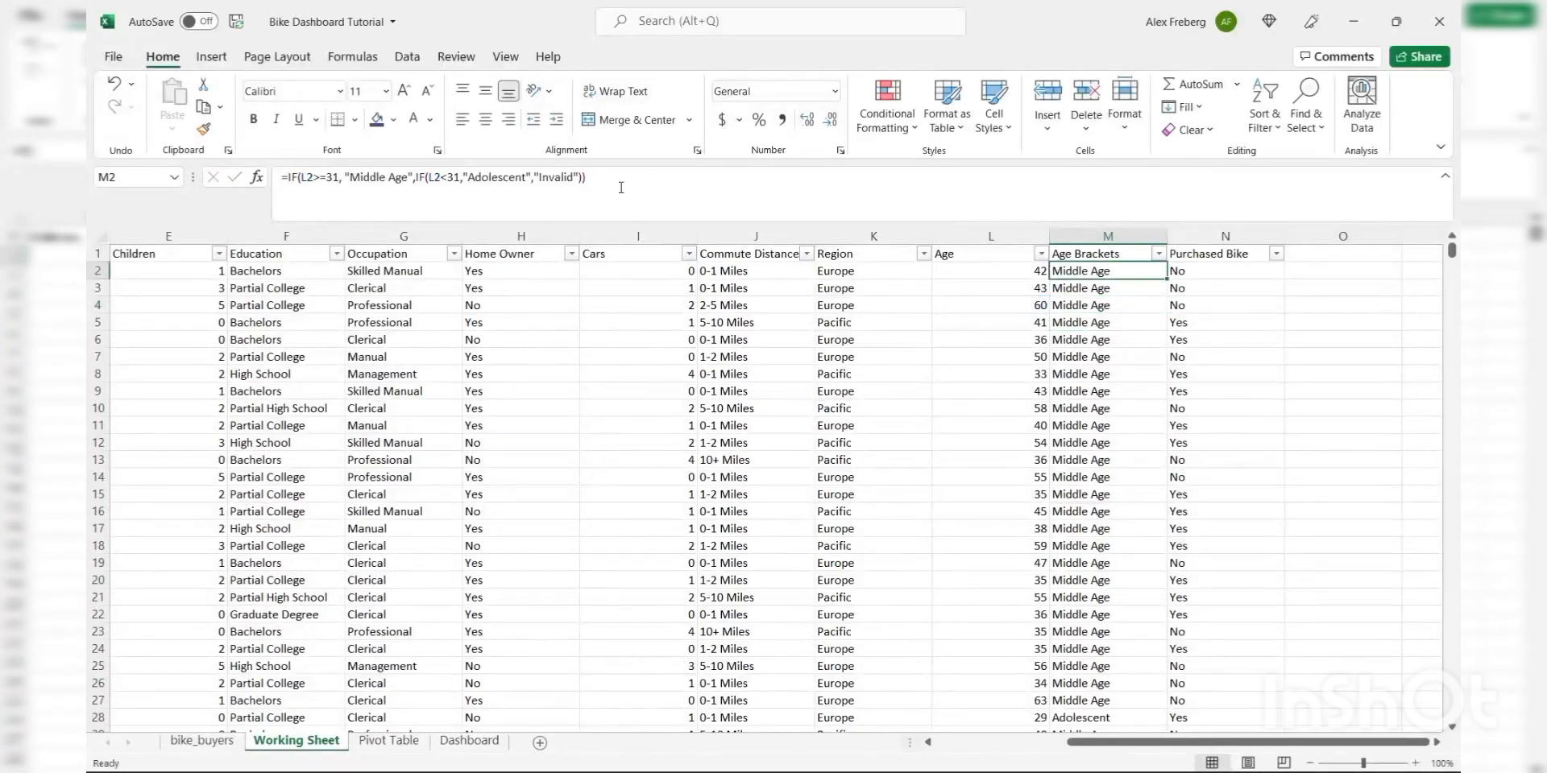
click(289, 178)
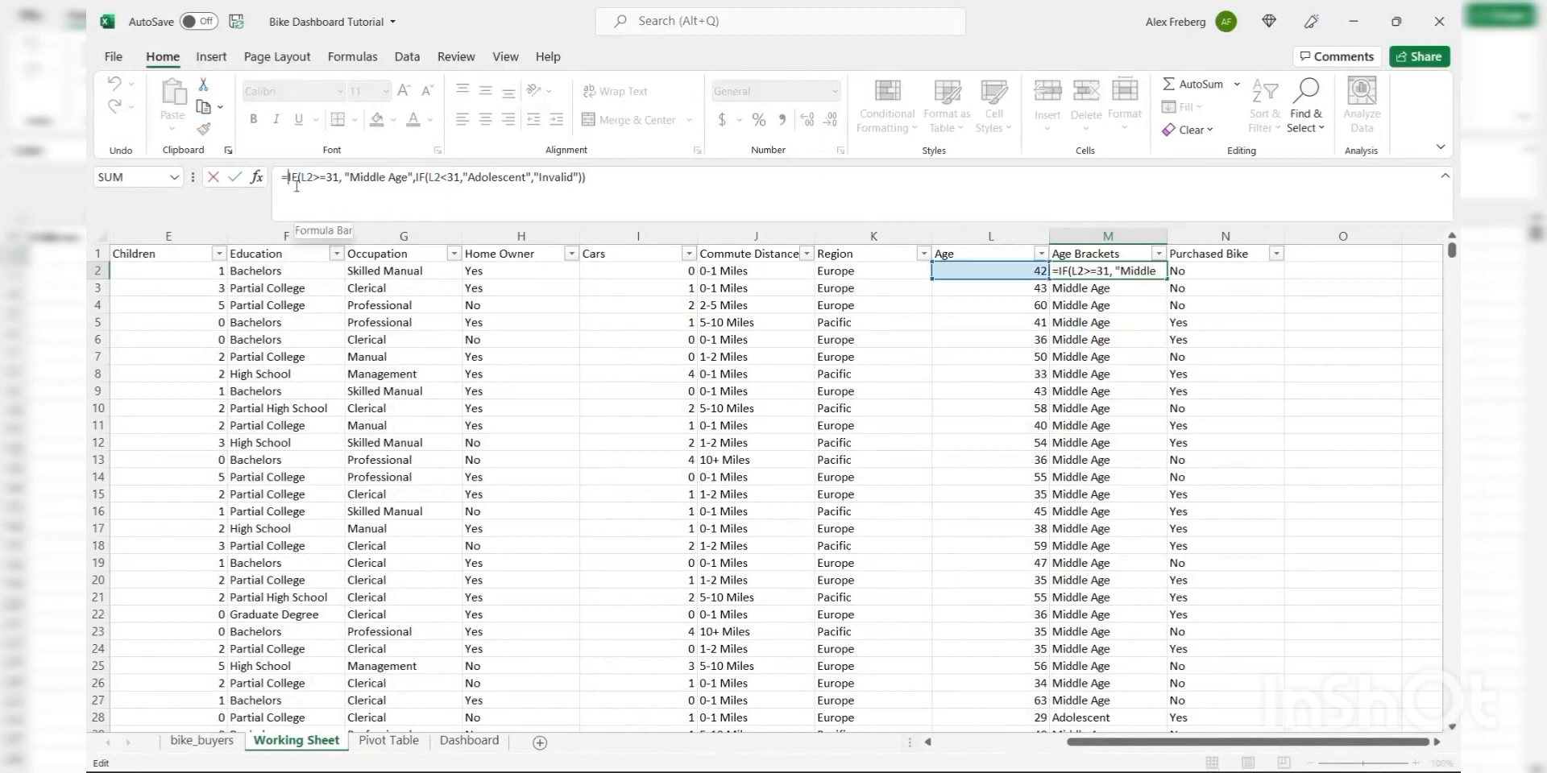
text(IF()
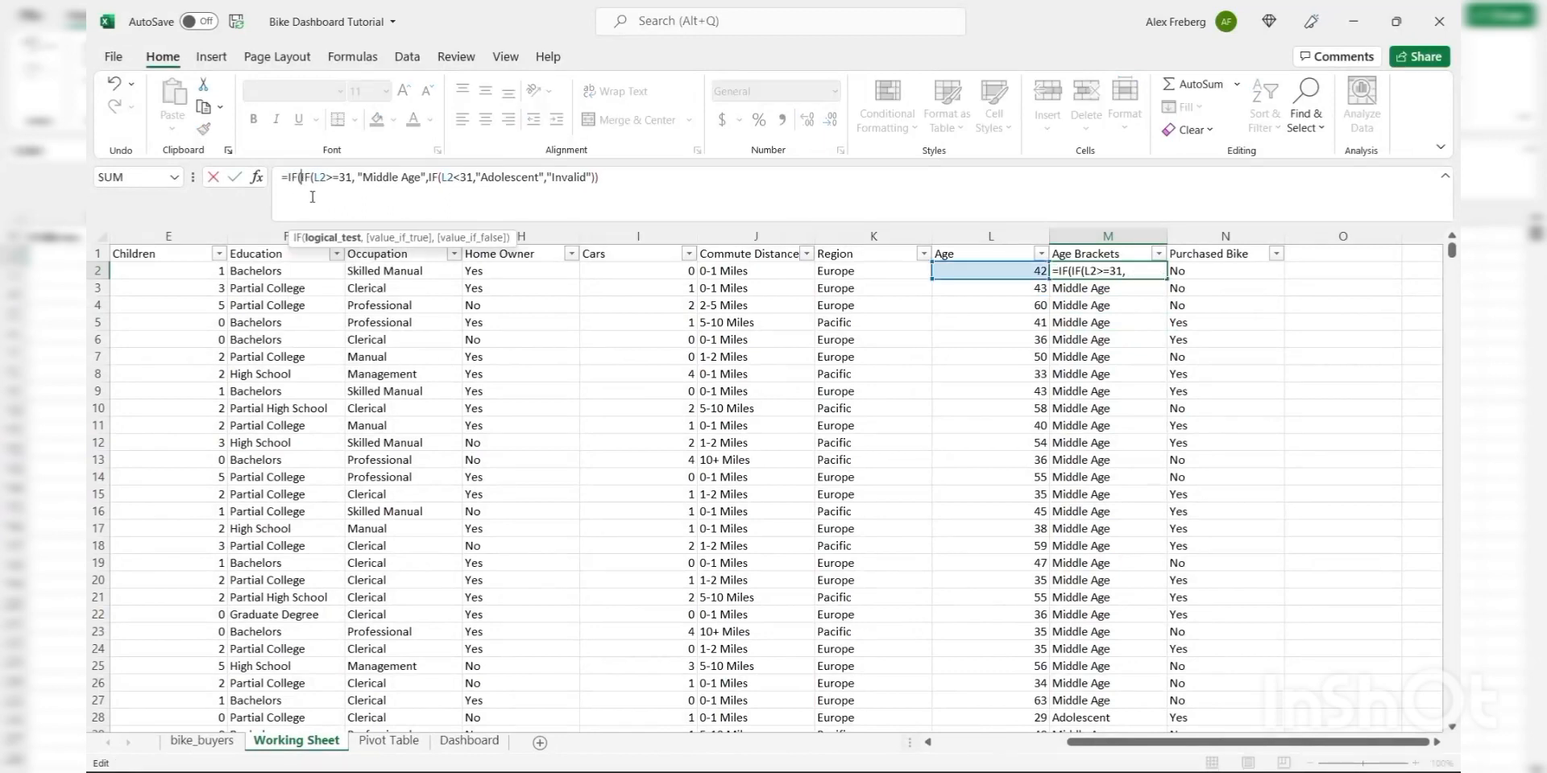
click(994, 270)
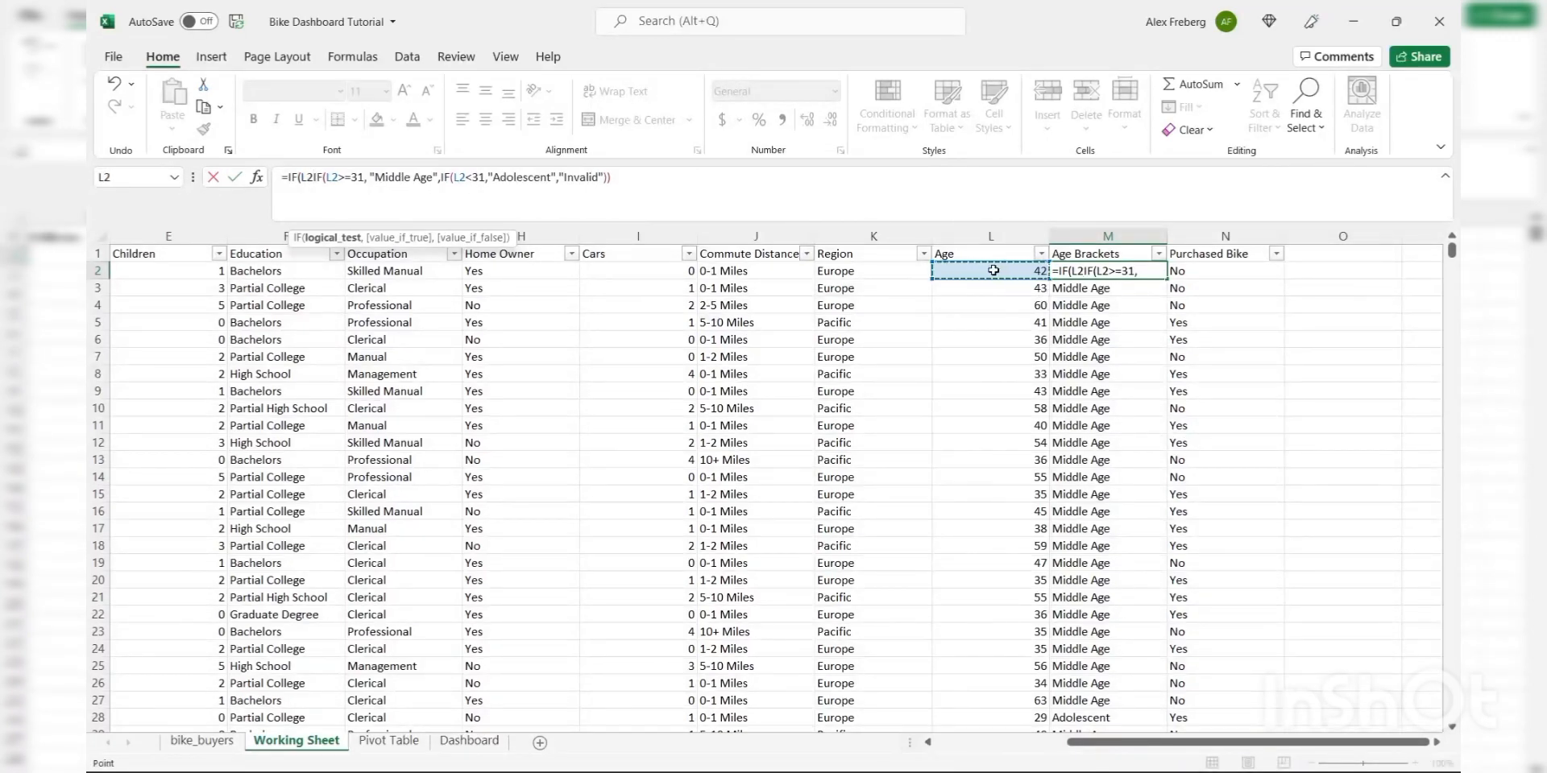
text(>)
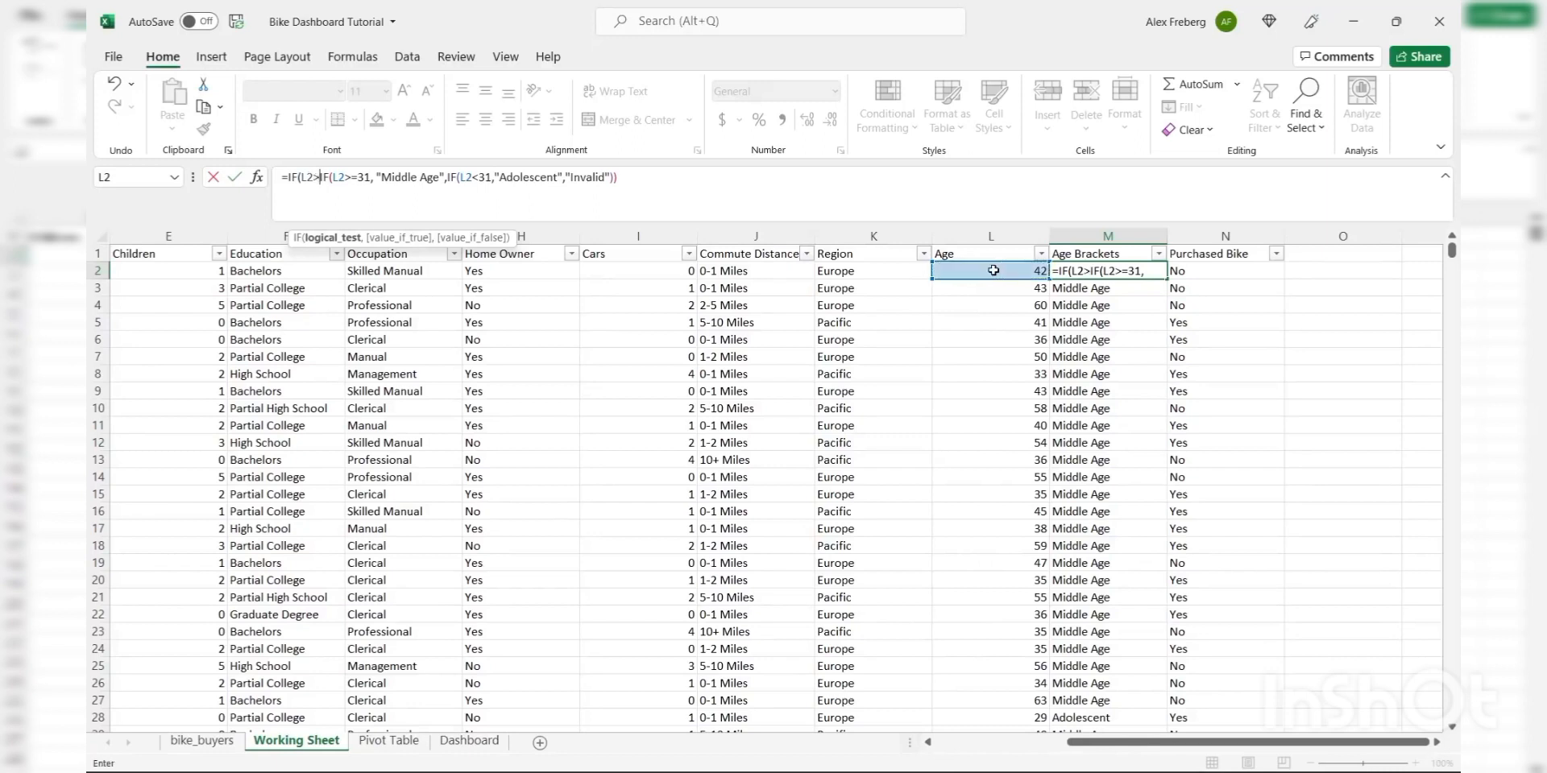
text(55)
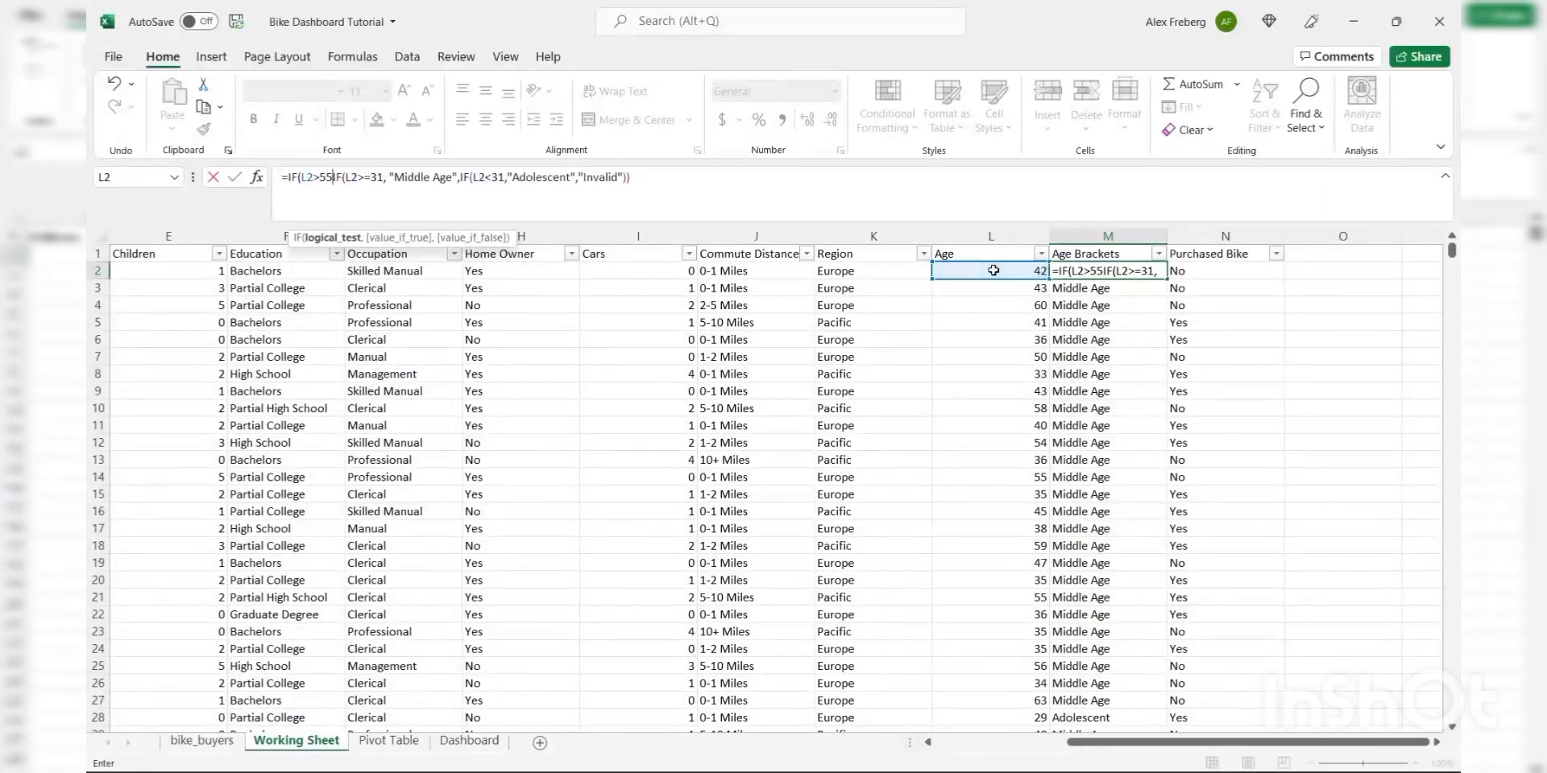
text(, "Old)
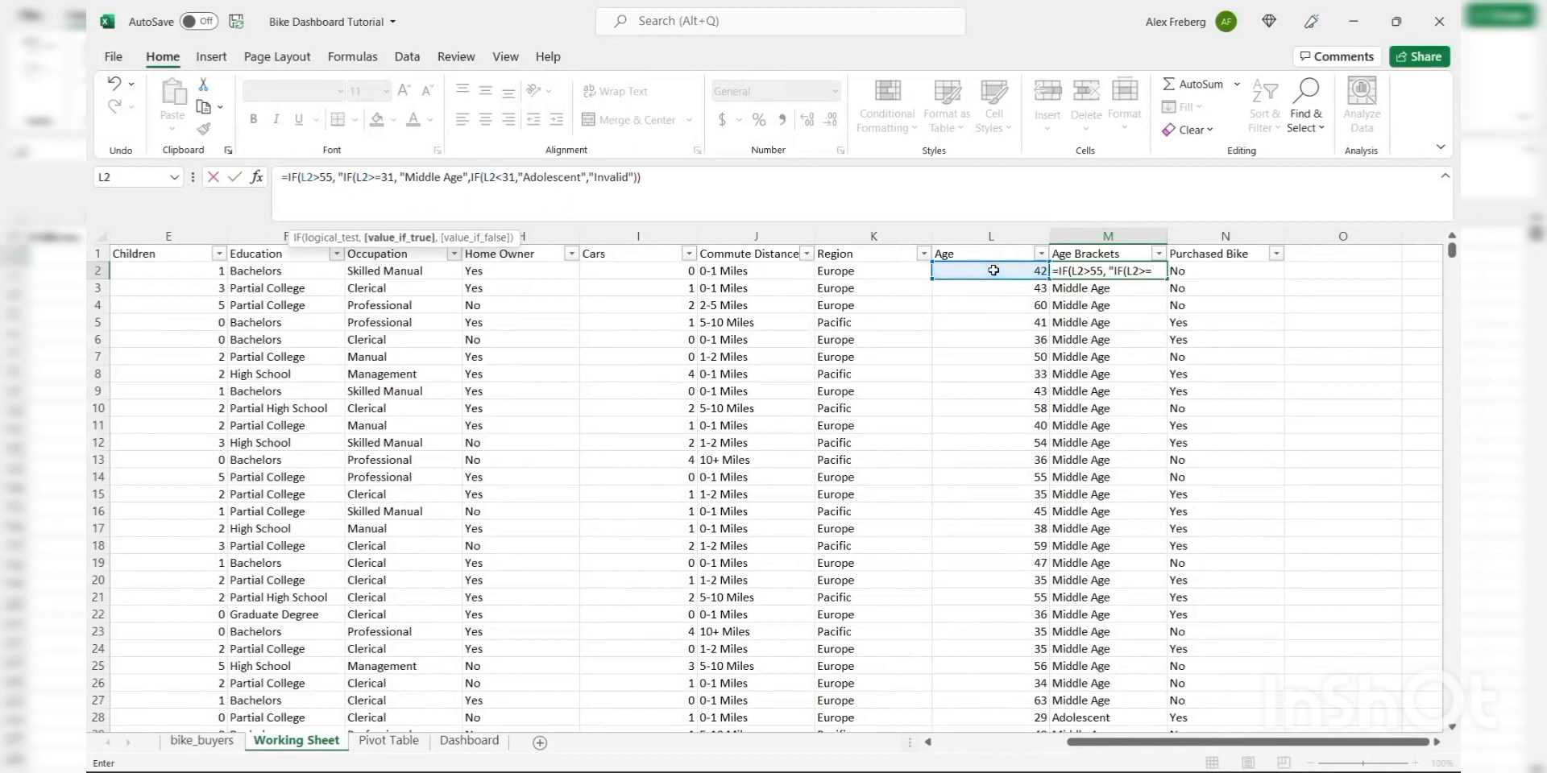
text(")
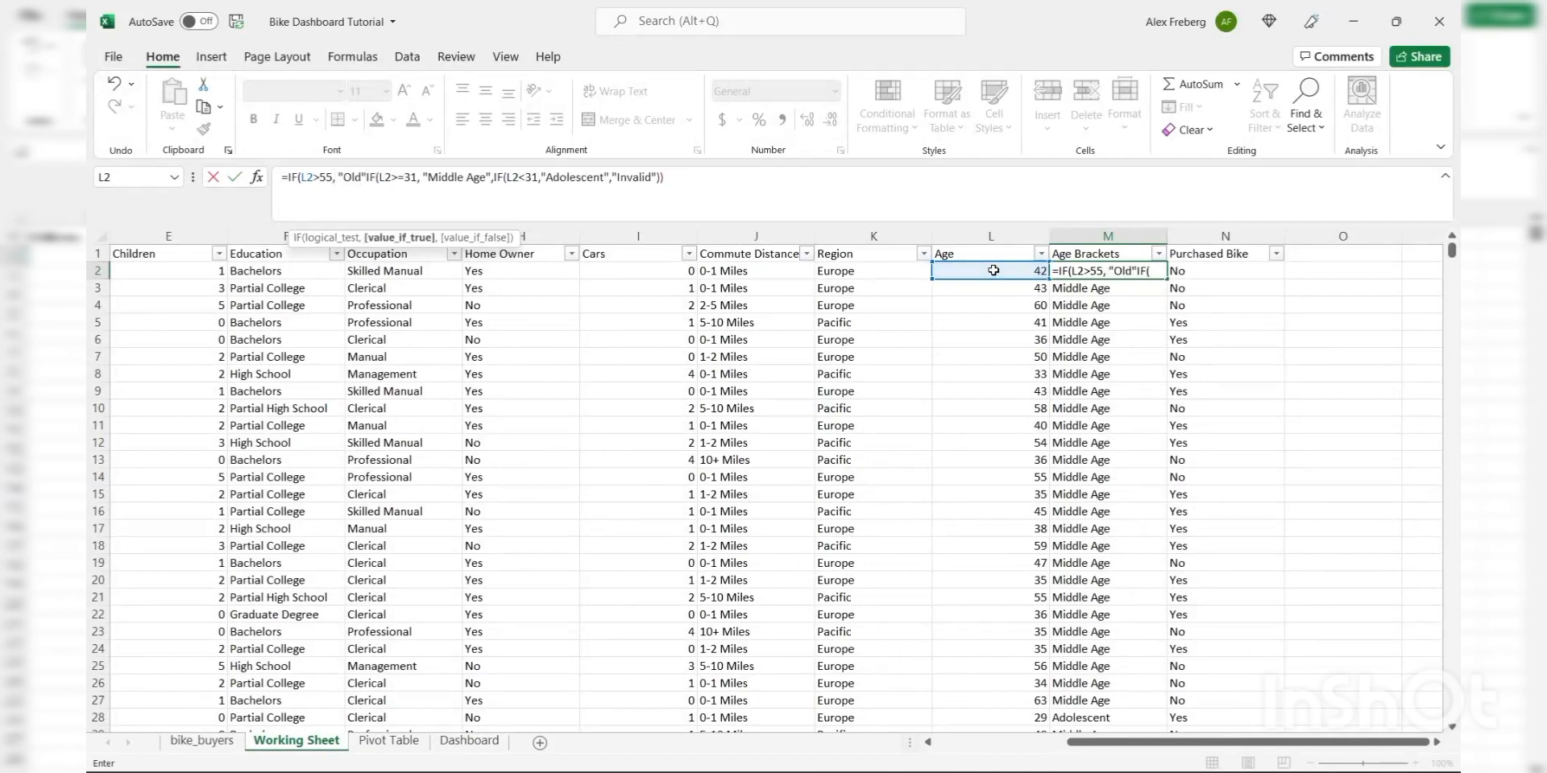
text(,)
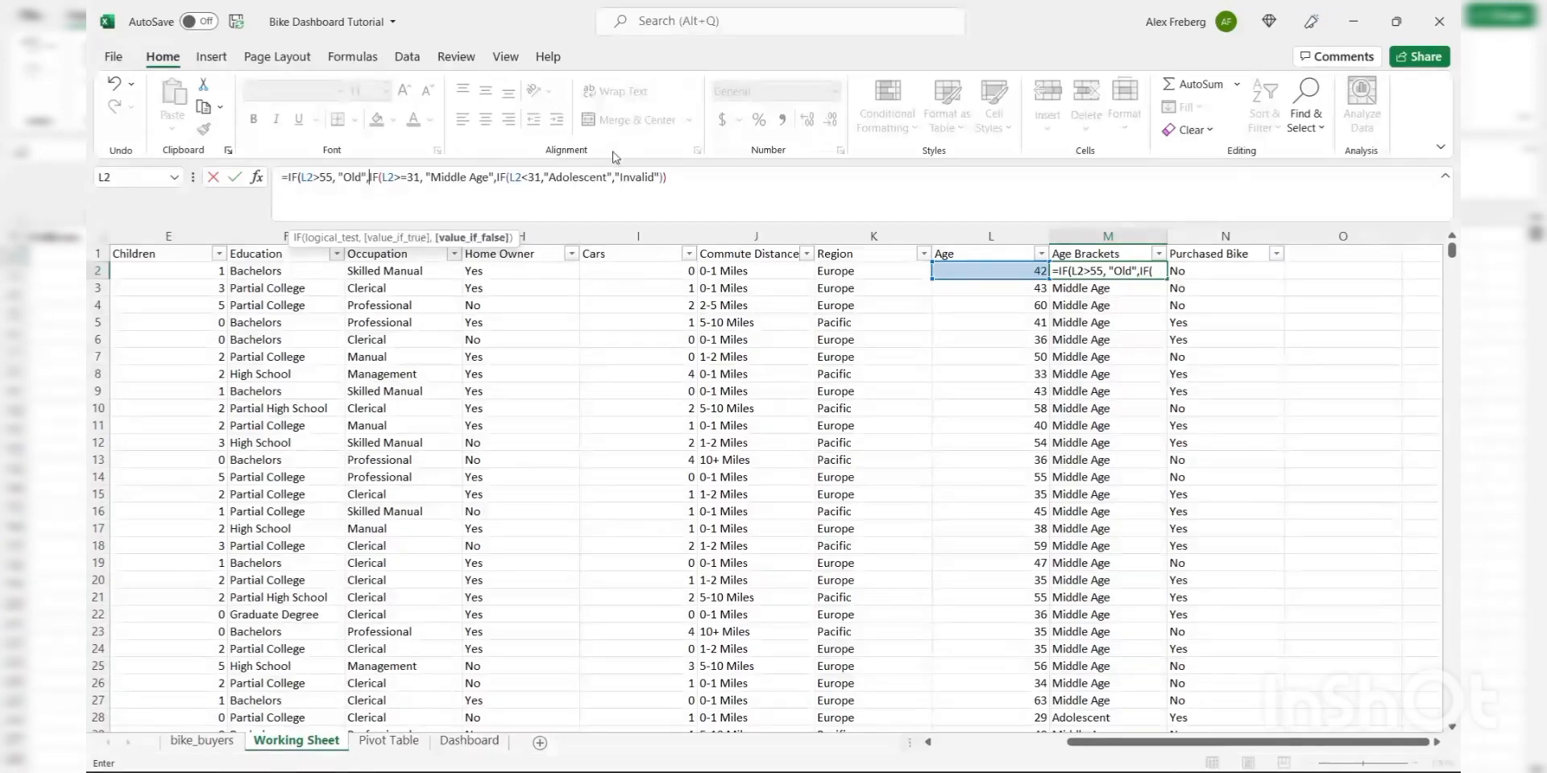
click(701, 178)
text())
key(Return)
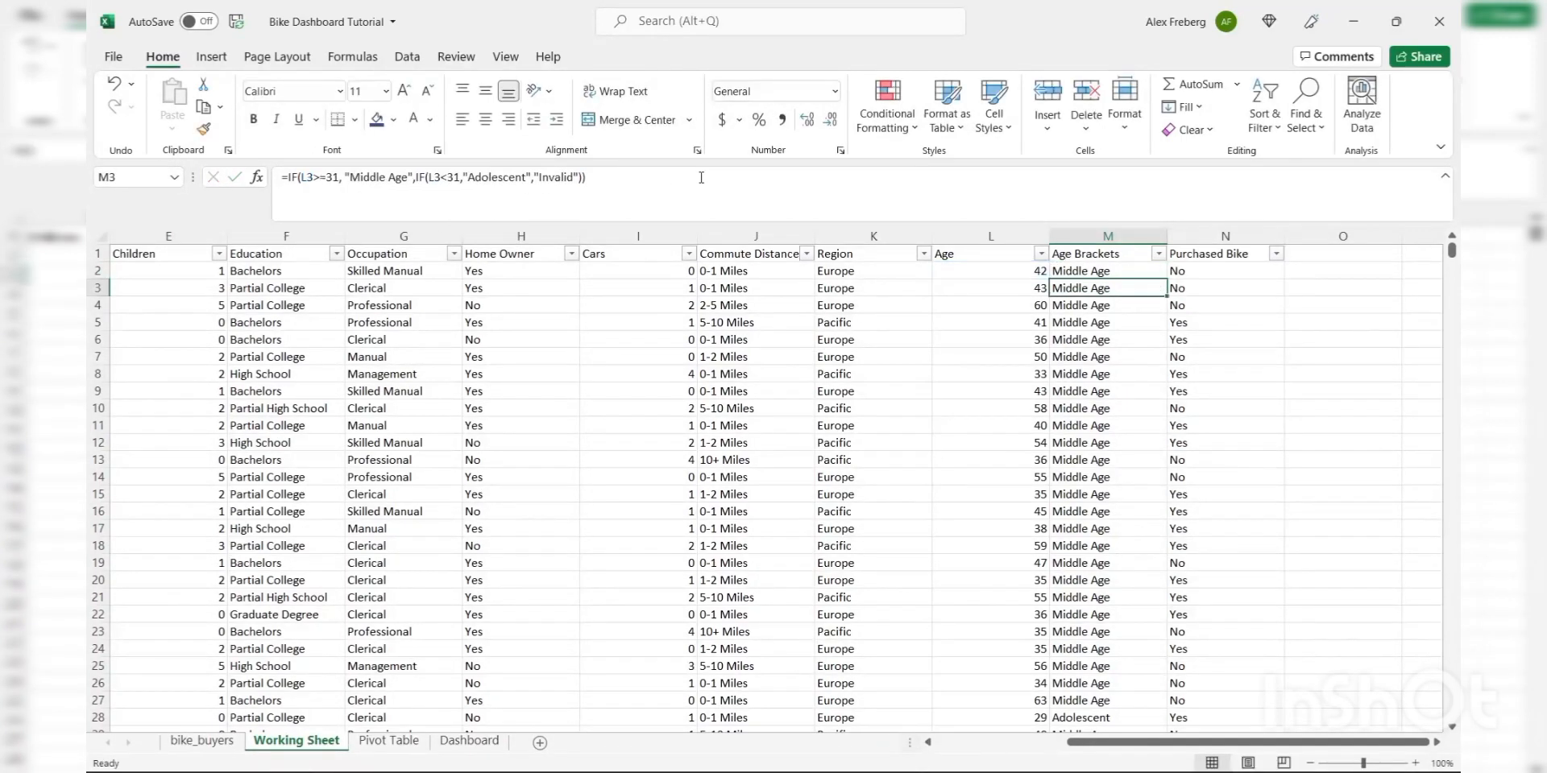
- Fill the three-condition M2 formula down the Age Brackets column and check the "Old" results in M4, M10 and M18
click(1160, 272)
double_click(1166, 275)
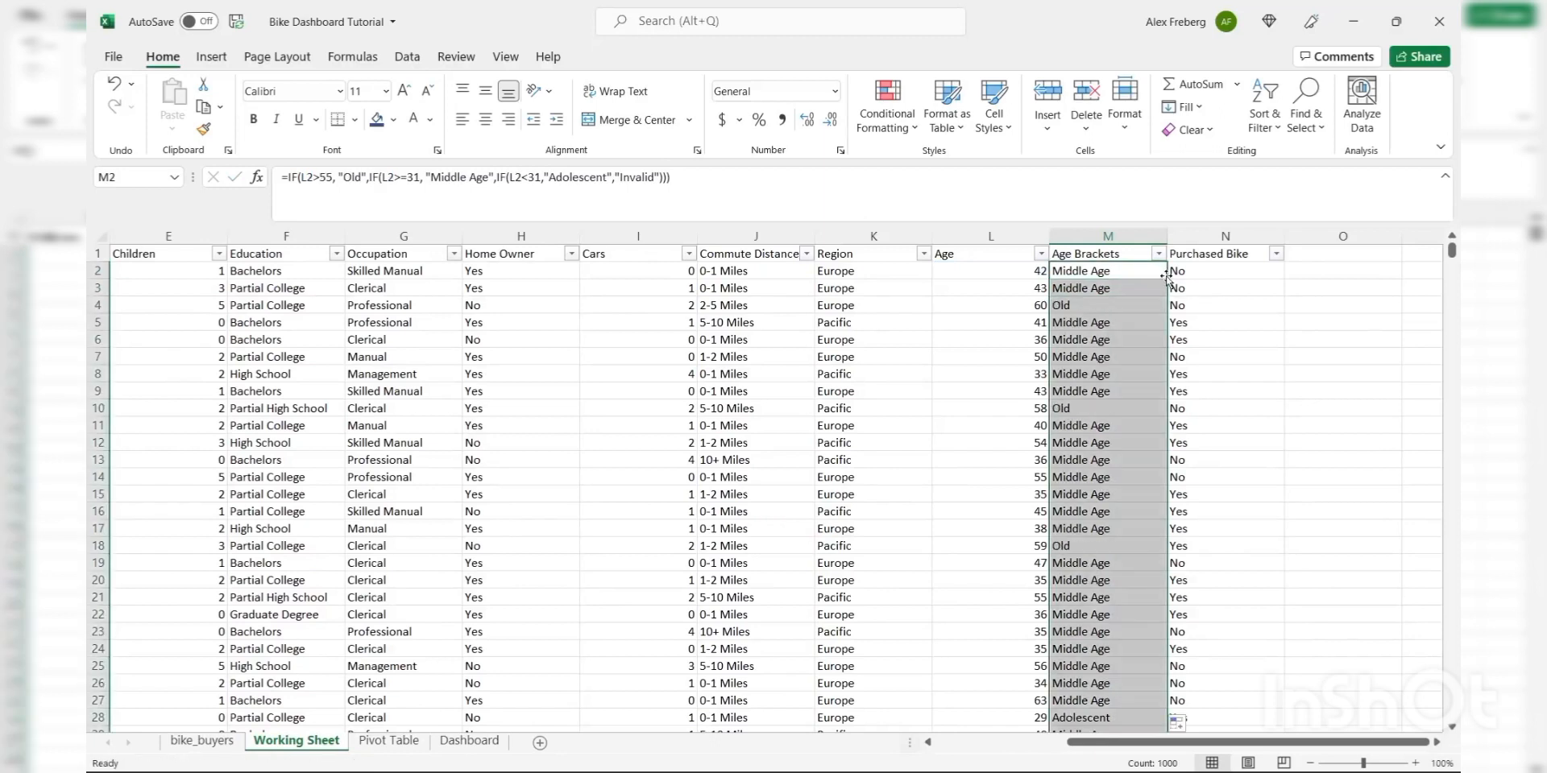
click(1098, 305)
click(1075, 408)
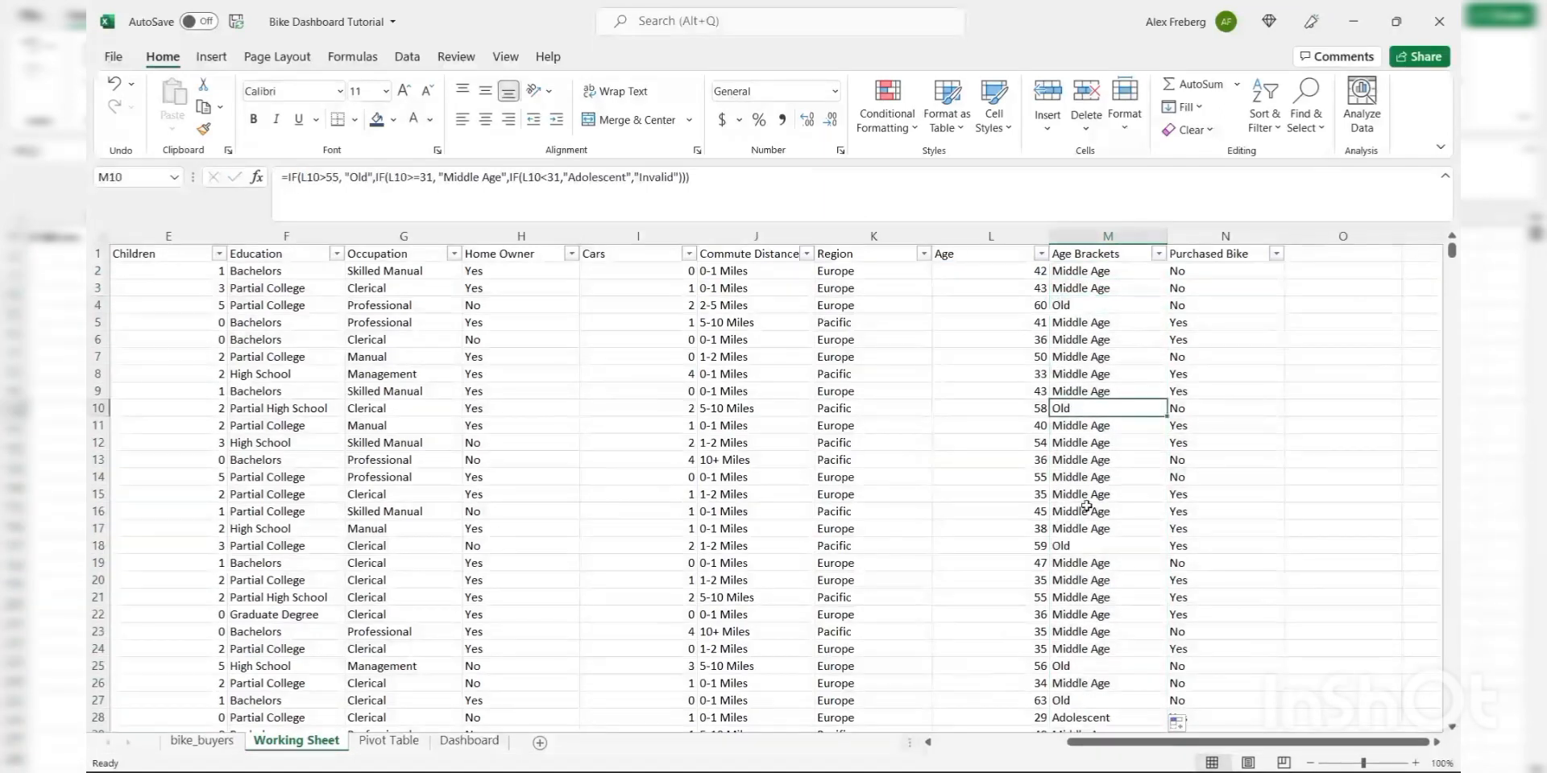
click(1085, 545)
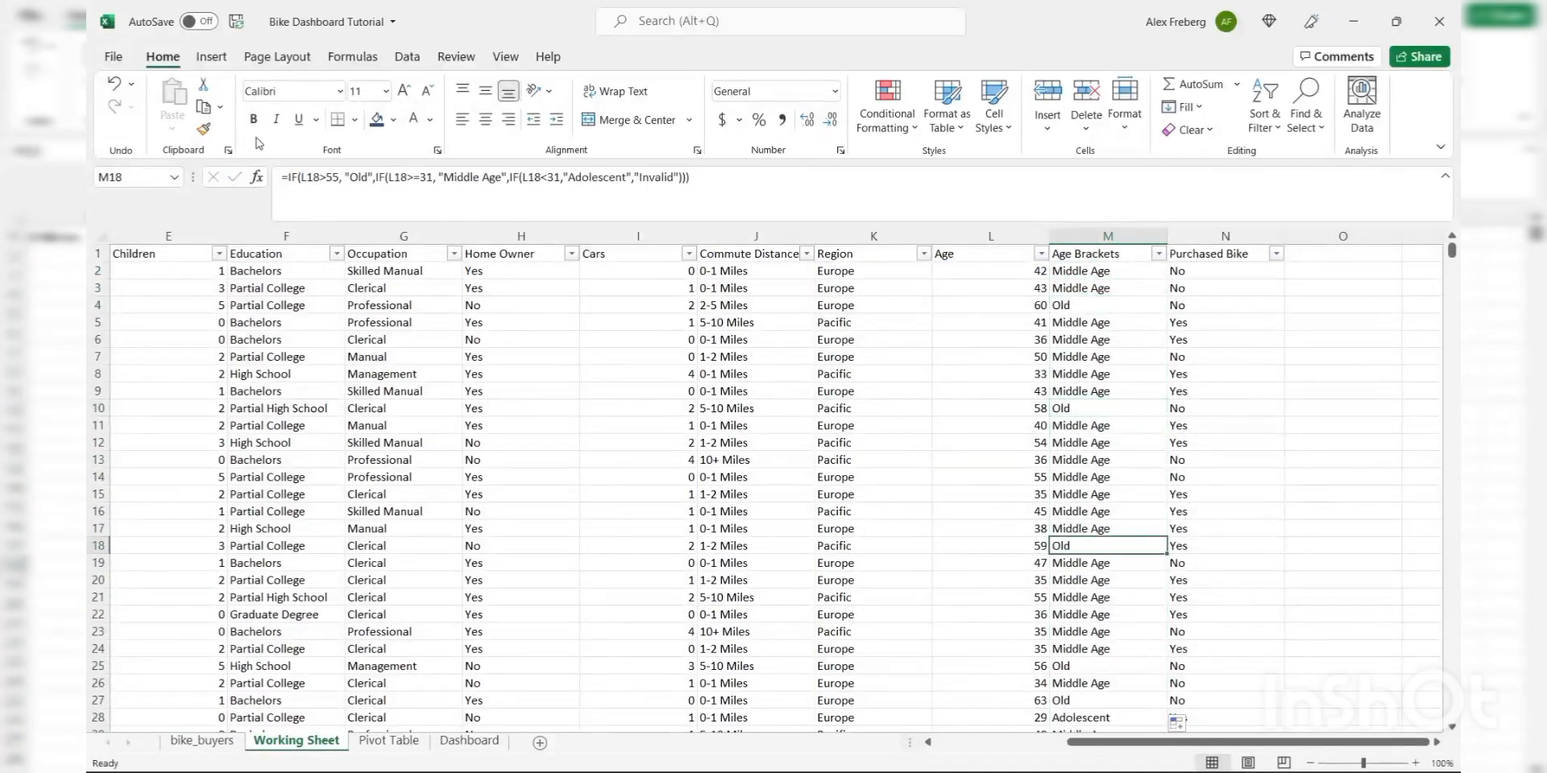
double_click(332, 177)
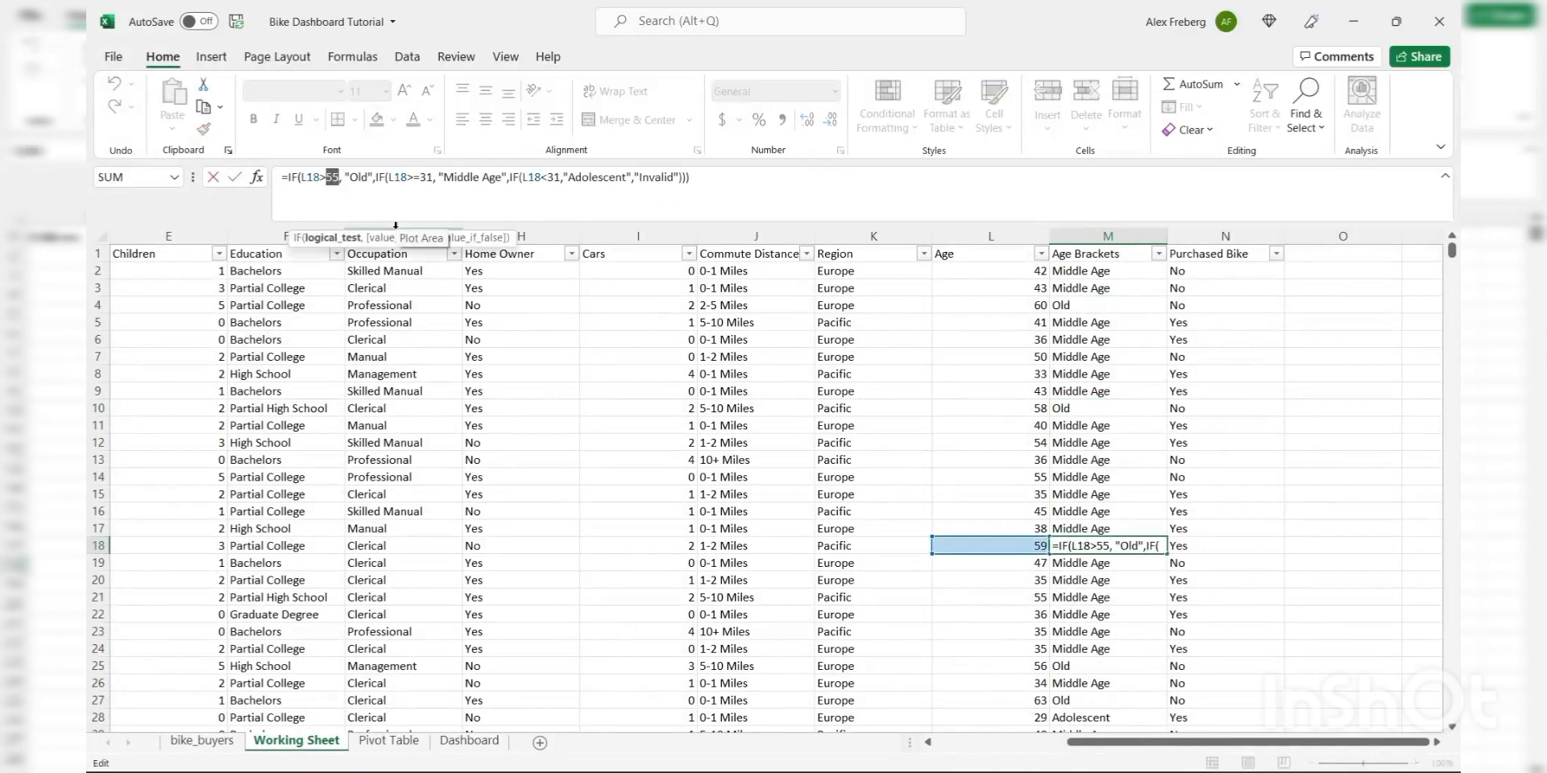
text(54)
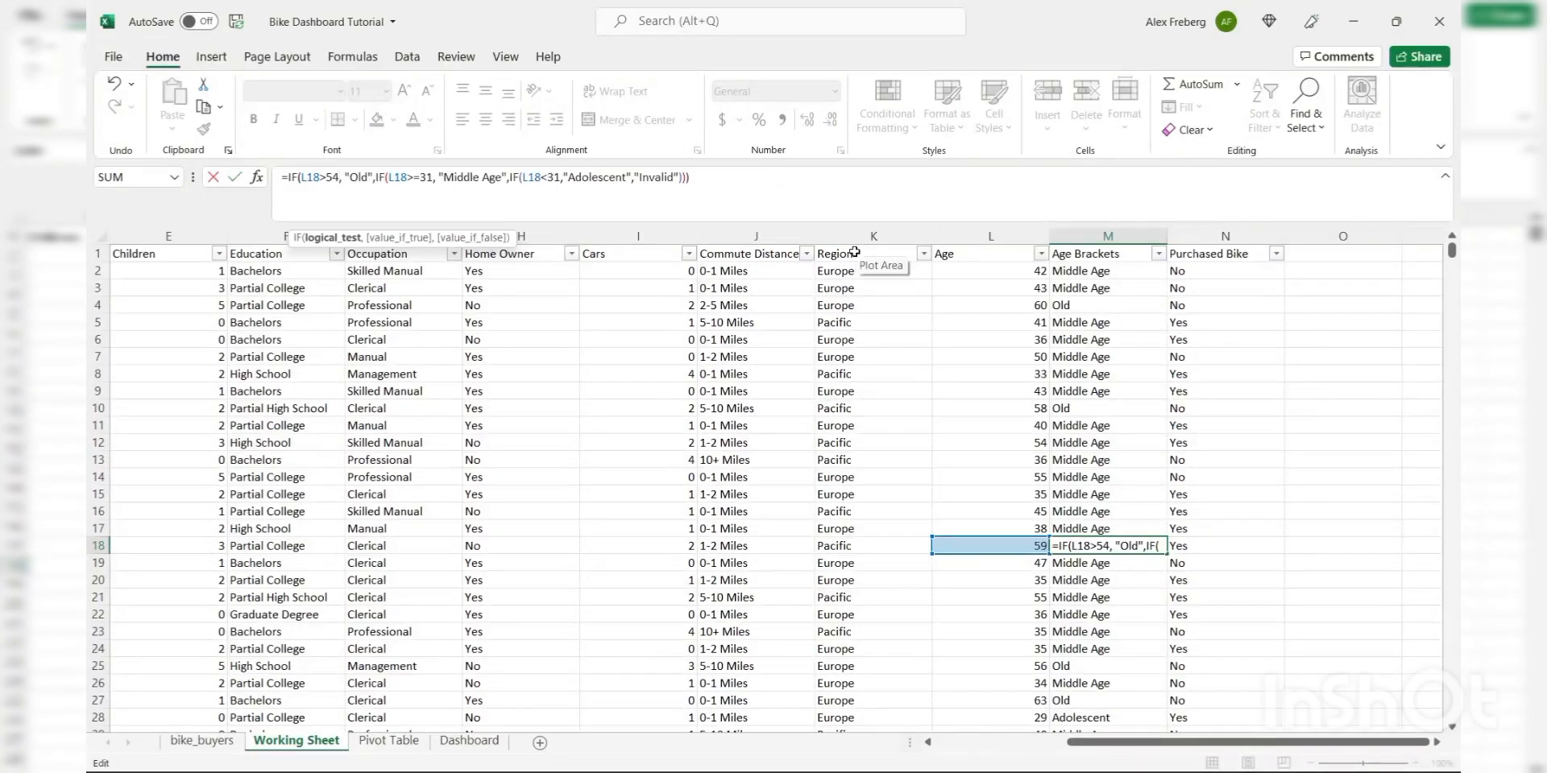
key(shift+Left)
key(shift+Left)
click(1104, 339)
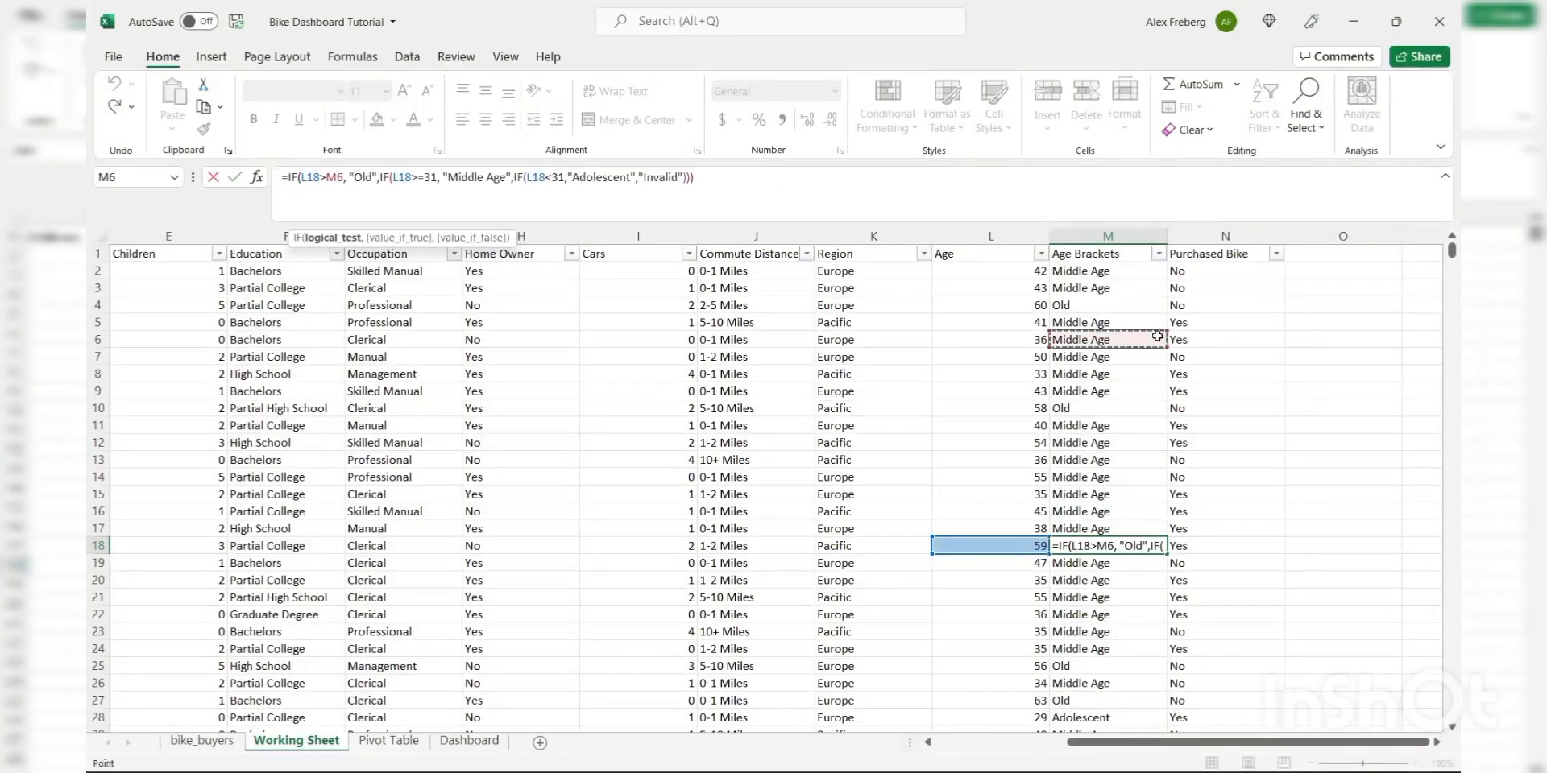
key(Escape)
- Set the "Old" threshold in the M2 formula to L2>54 and fill the formula down the Age Brackets column
click(1110, 270)
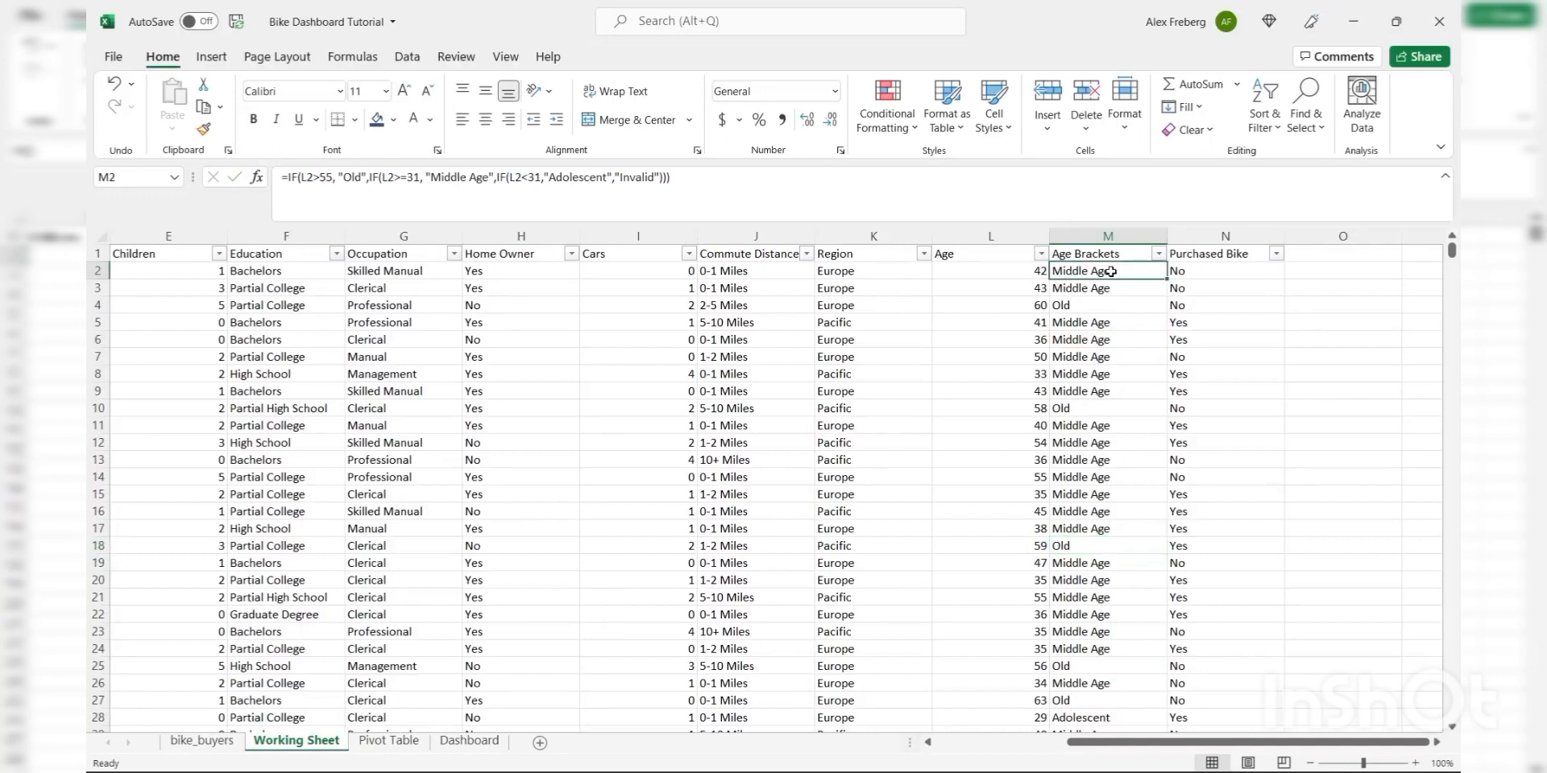
click(329, 177)
key(BackSpace)
text(4)
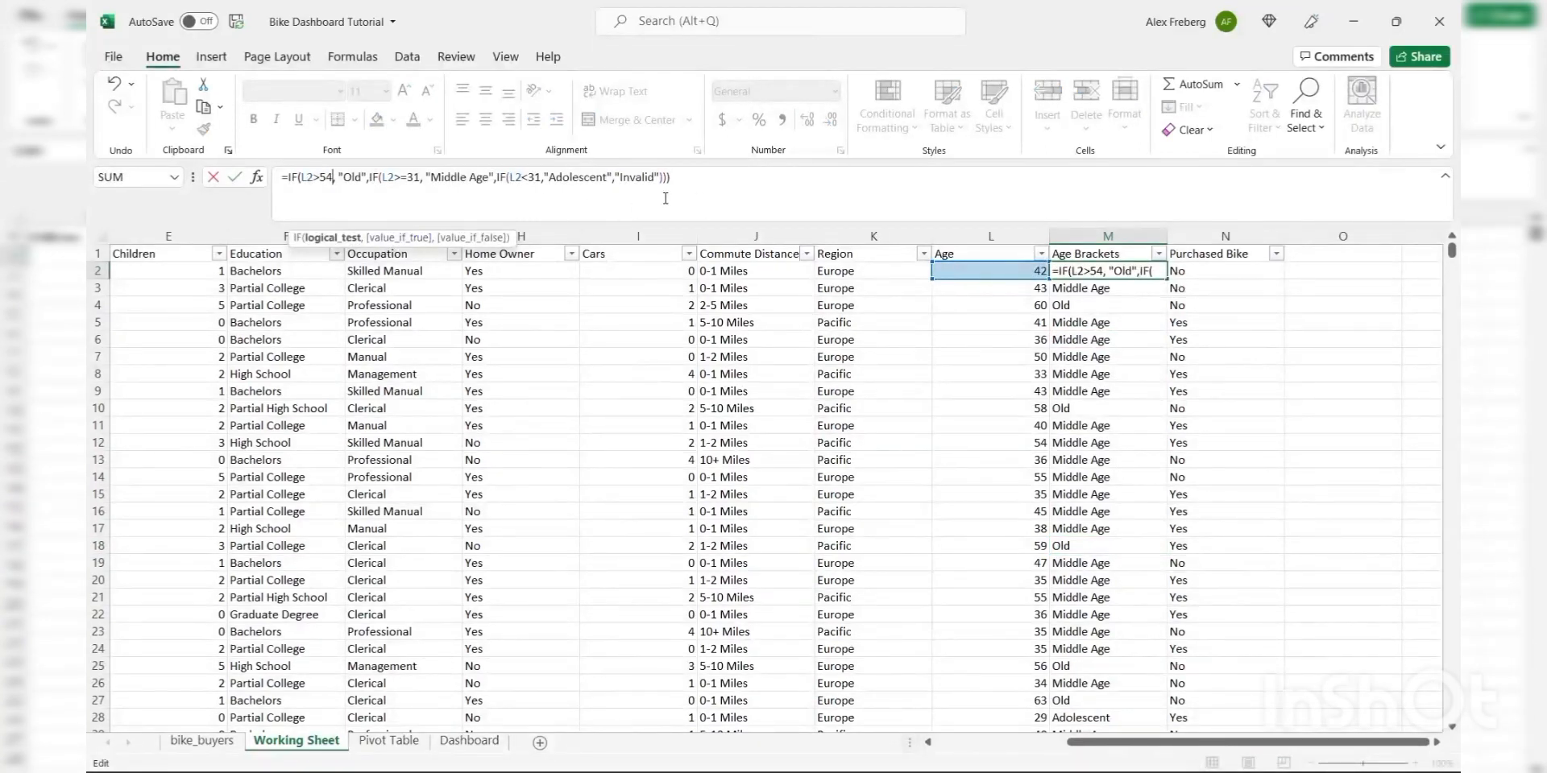
click(684, 179)
key(Return)
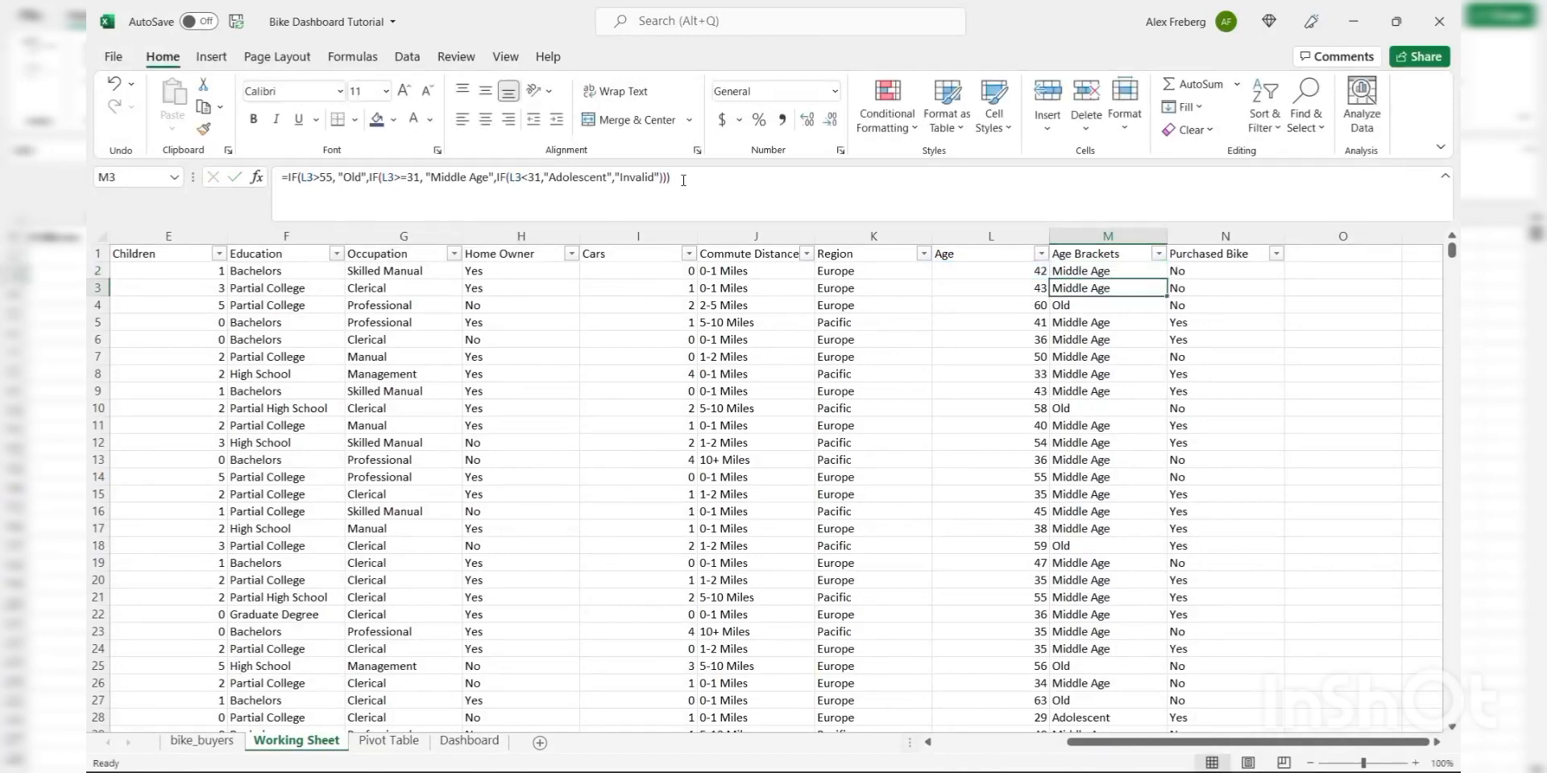
click(1163, 269)
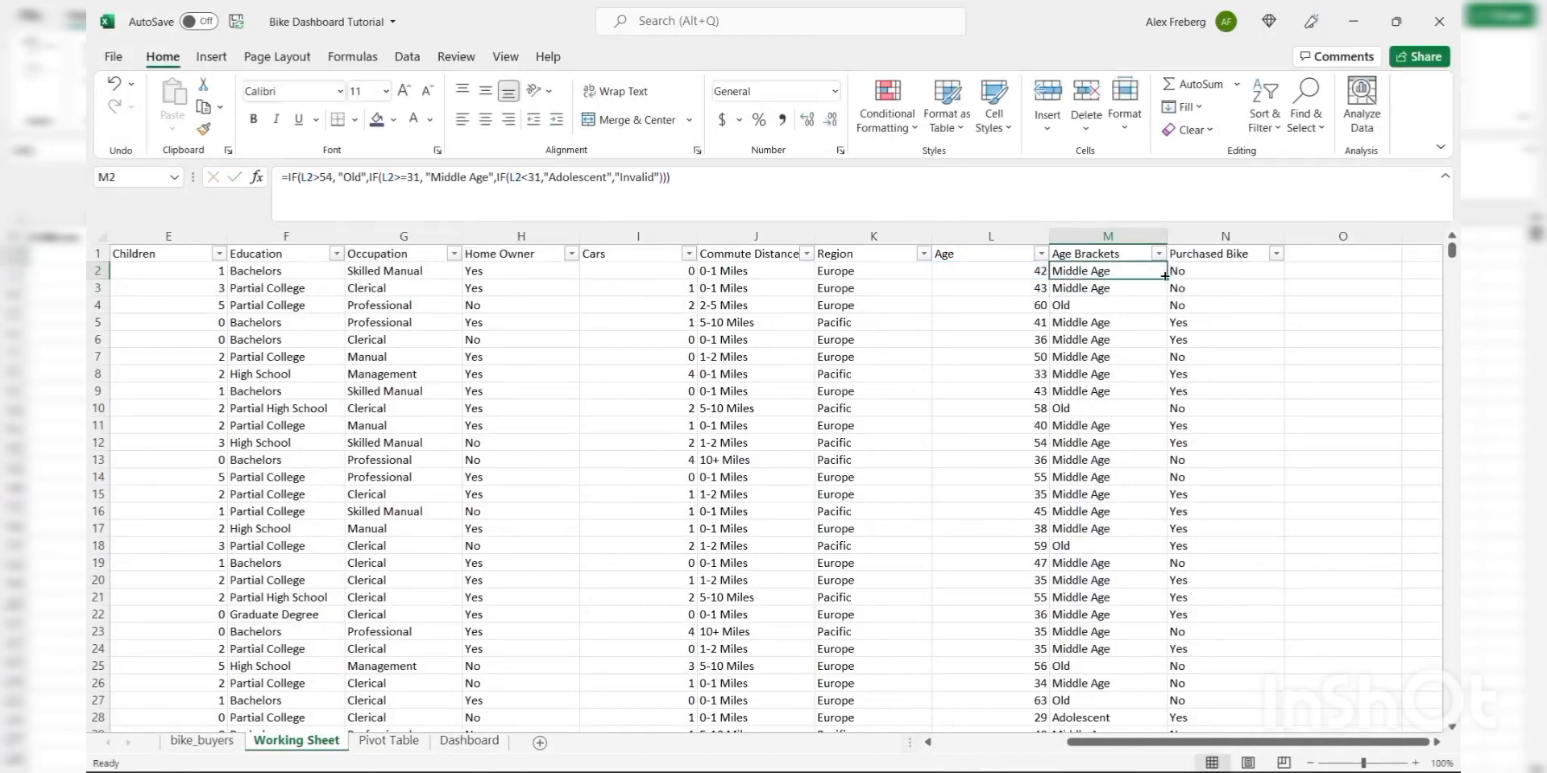
double_click(1163, 269)
- Check the filter values of the Age Brackets and Purchased Bike columns without applying a filter
click(1159, 254)
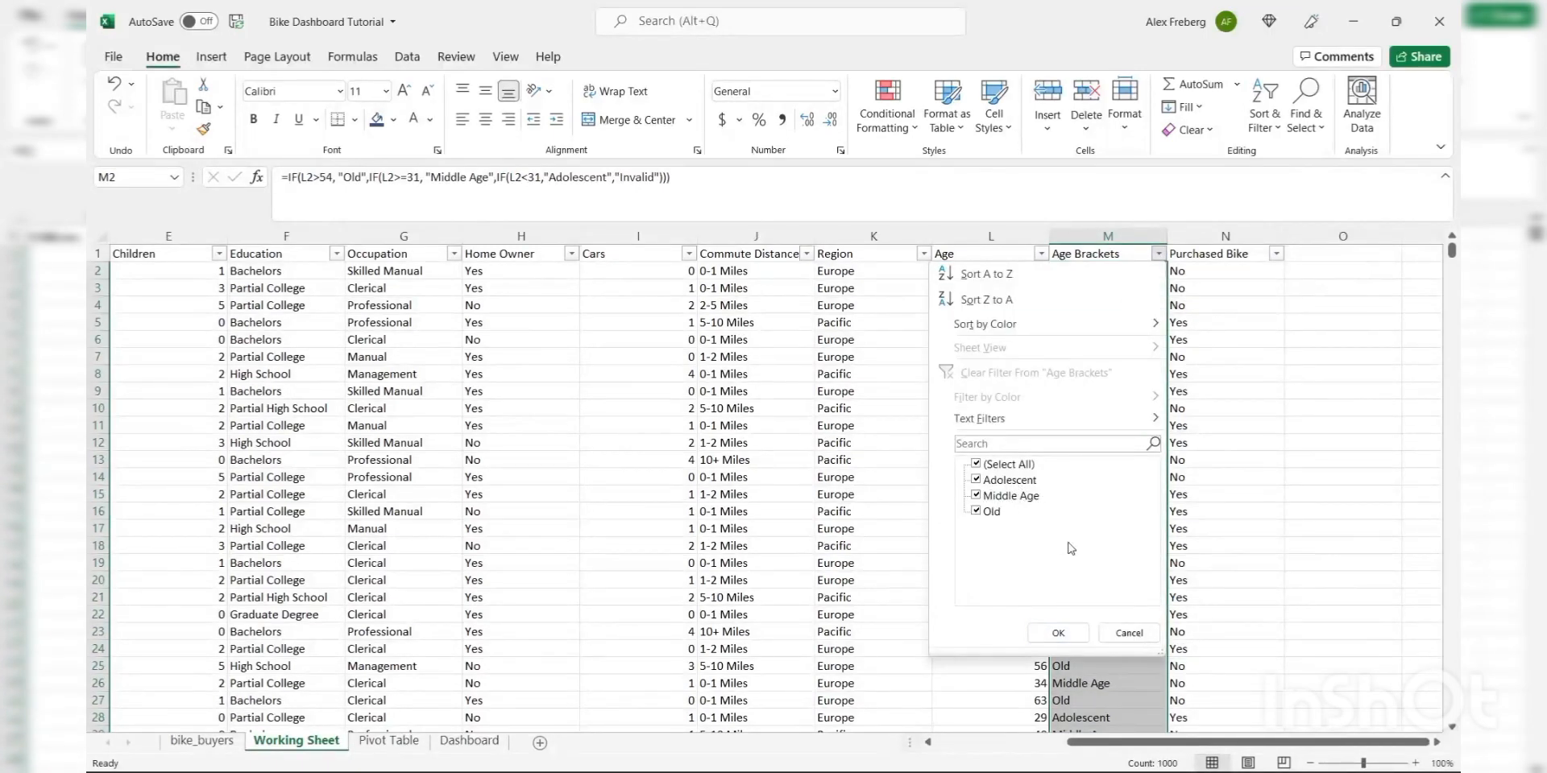
click(1123, 634)
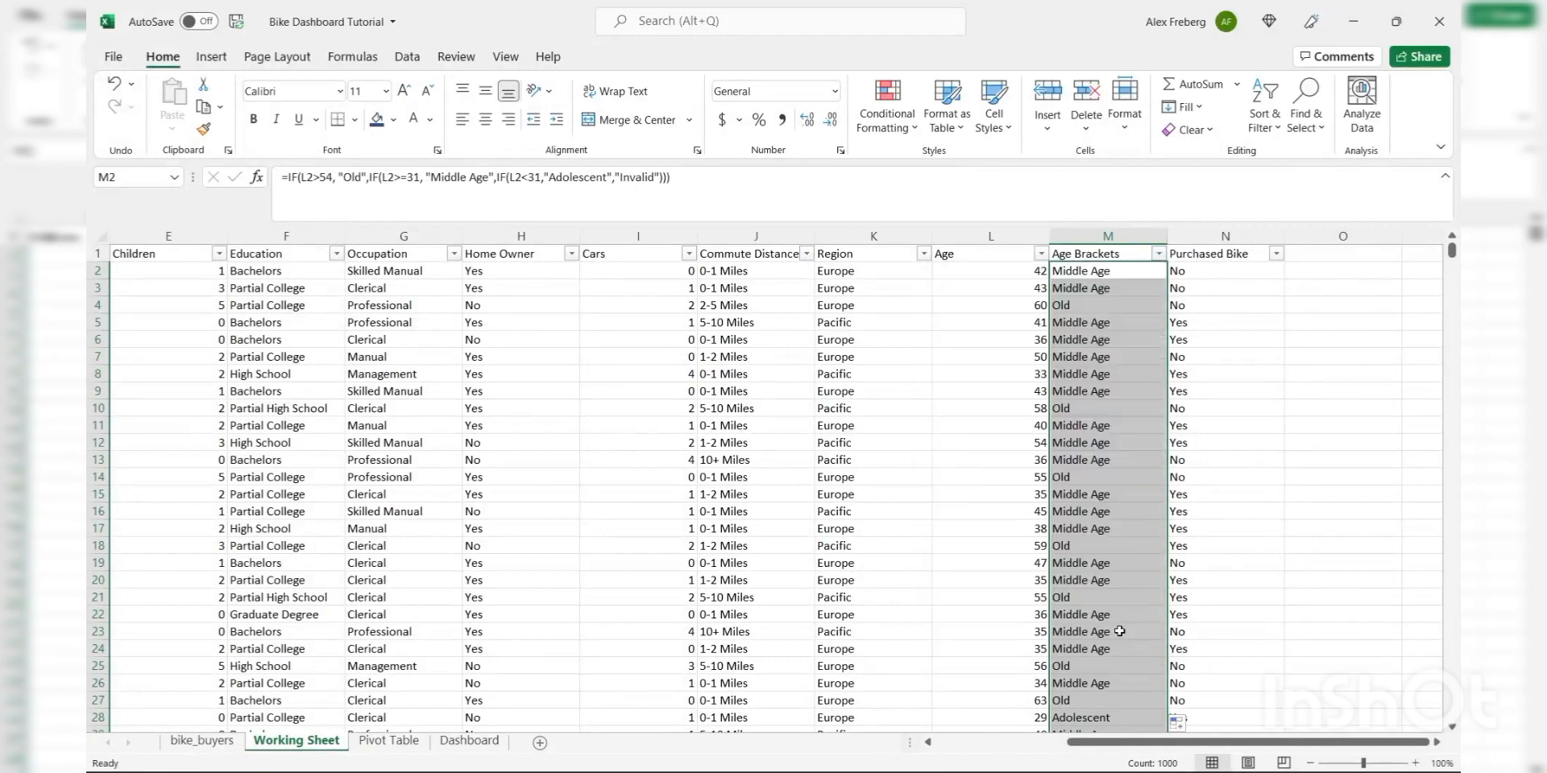
click(1104, 496)
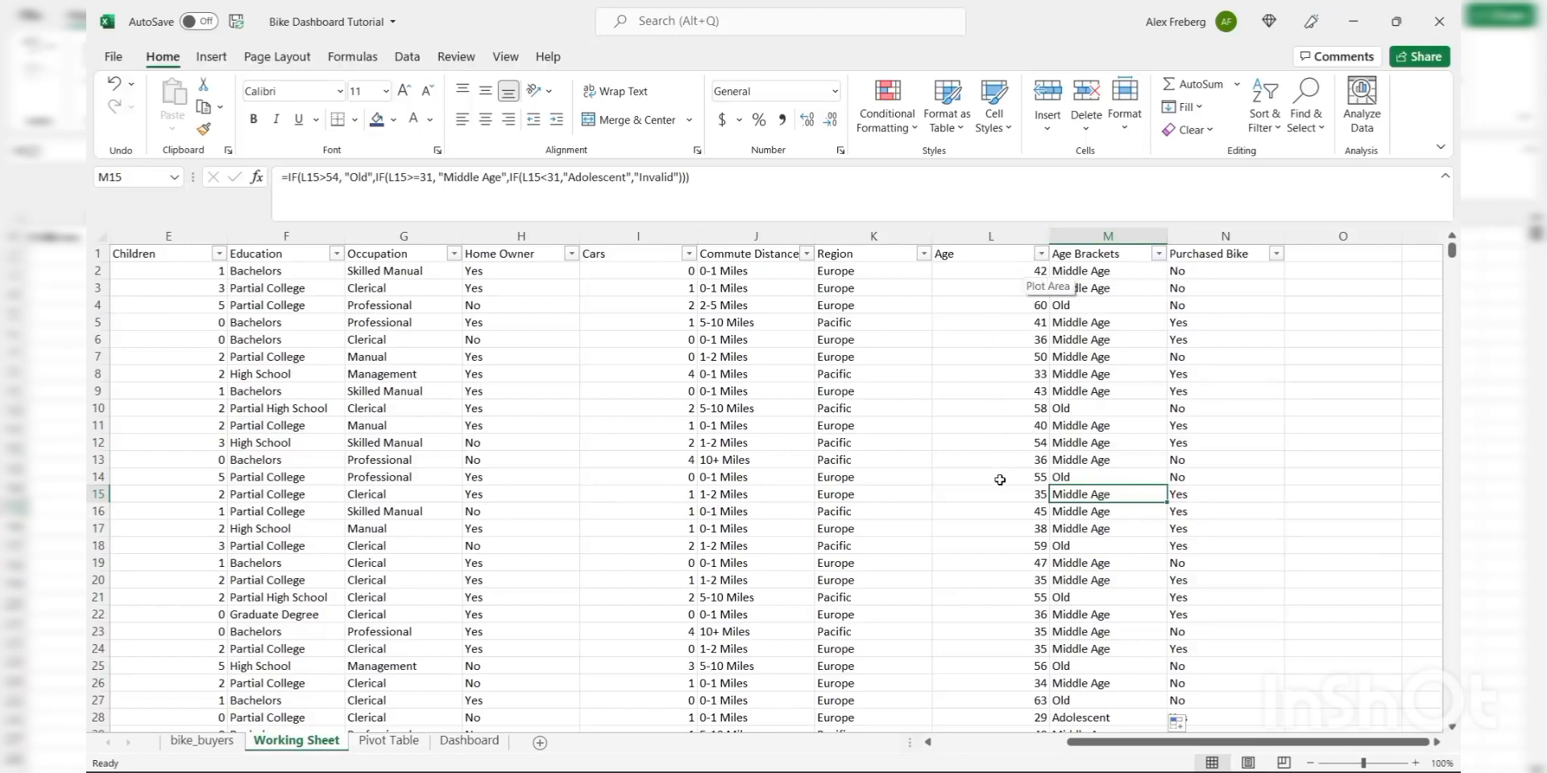
click(1126, 254)
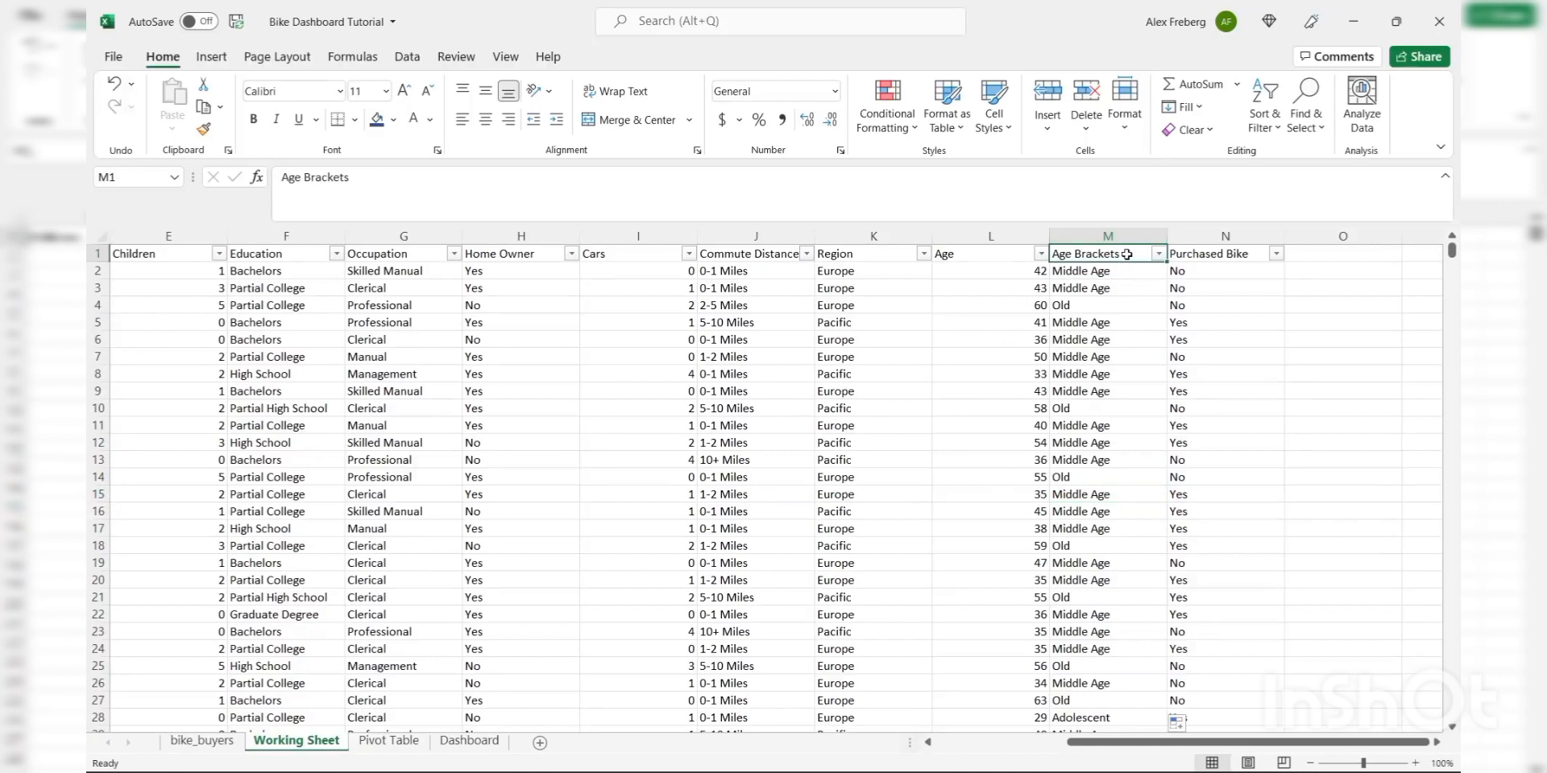
click(1278, 254)
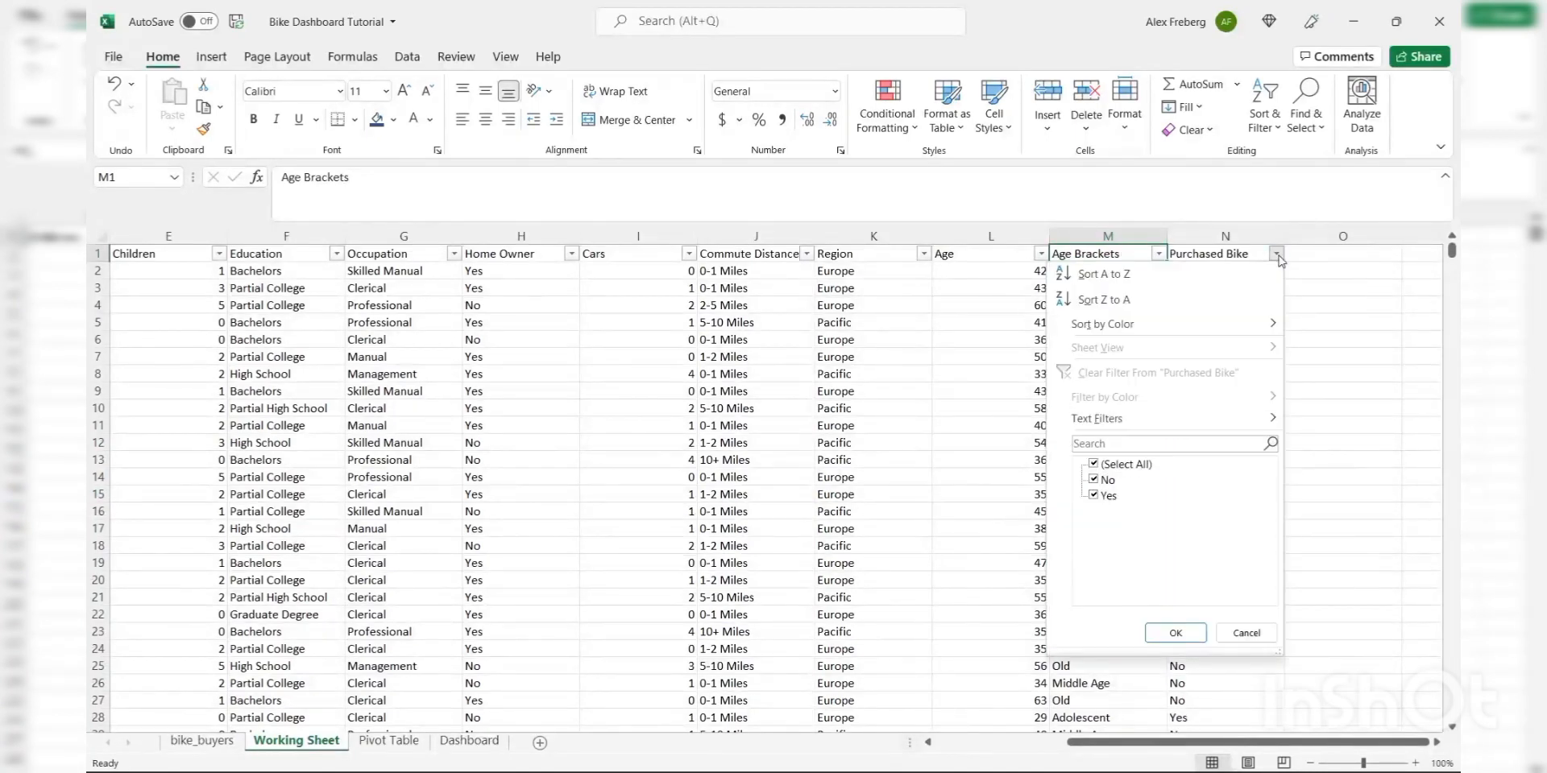
click(1376, 478)
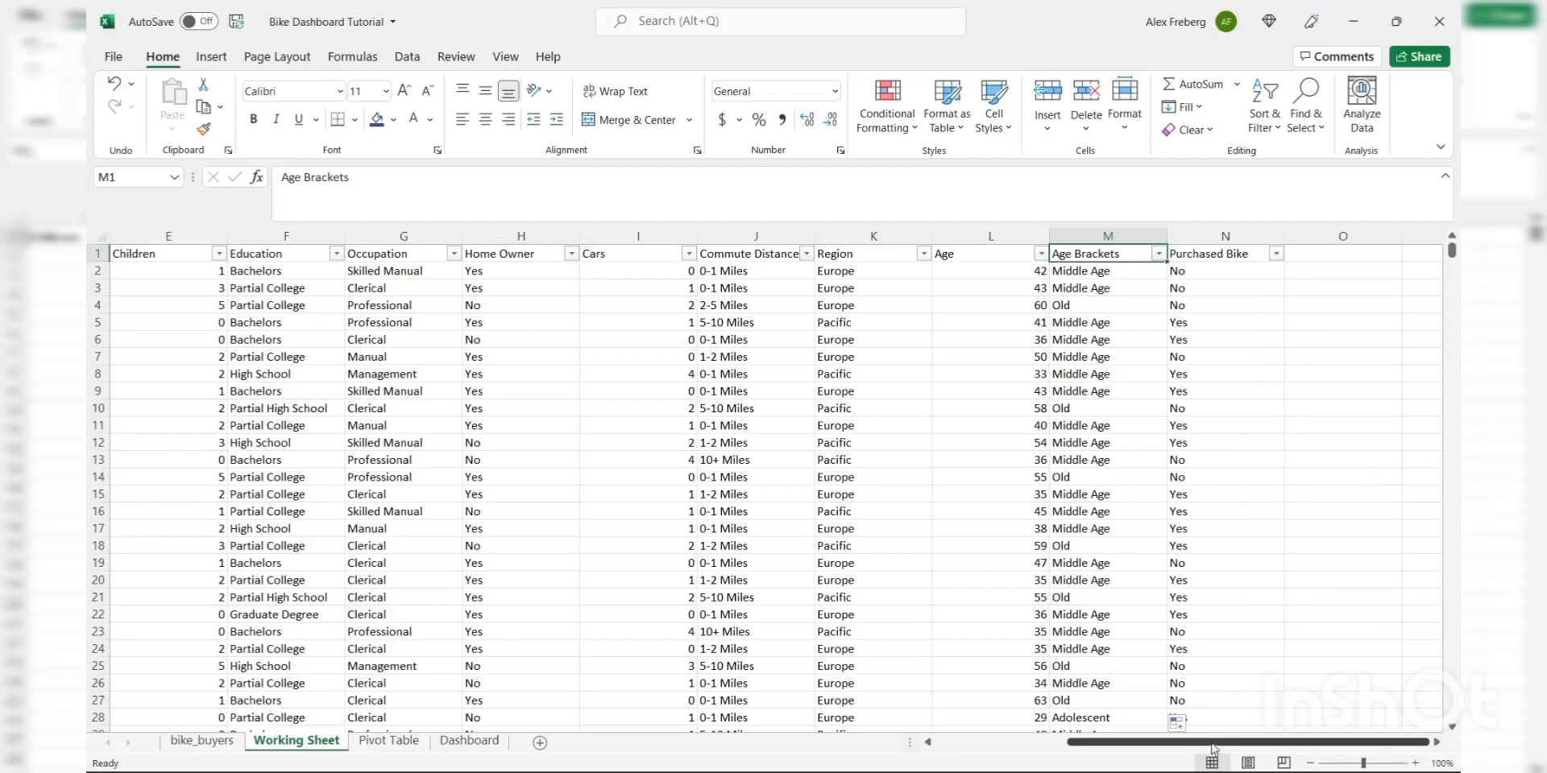
- Replace the garbled header text in cell B1 with "Marital Status"
drag(1212, 748, 1066, 753)
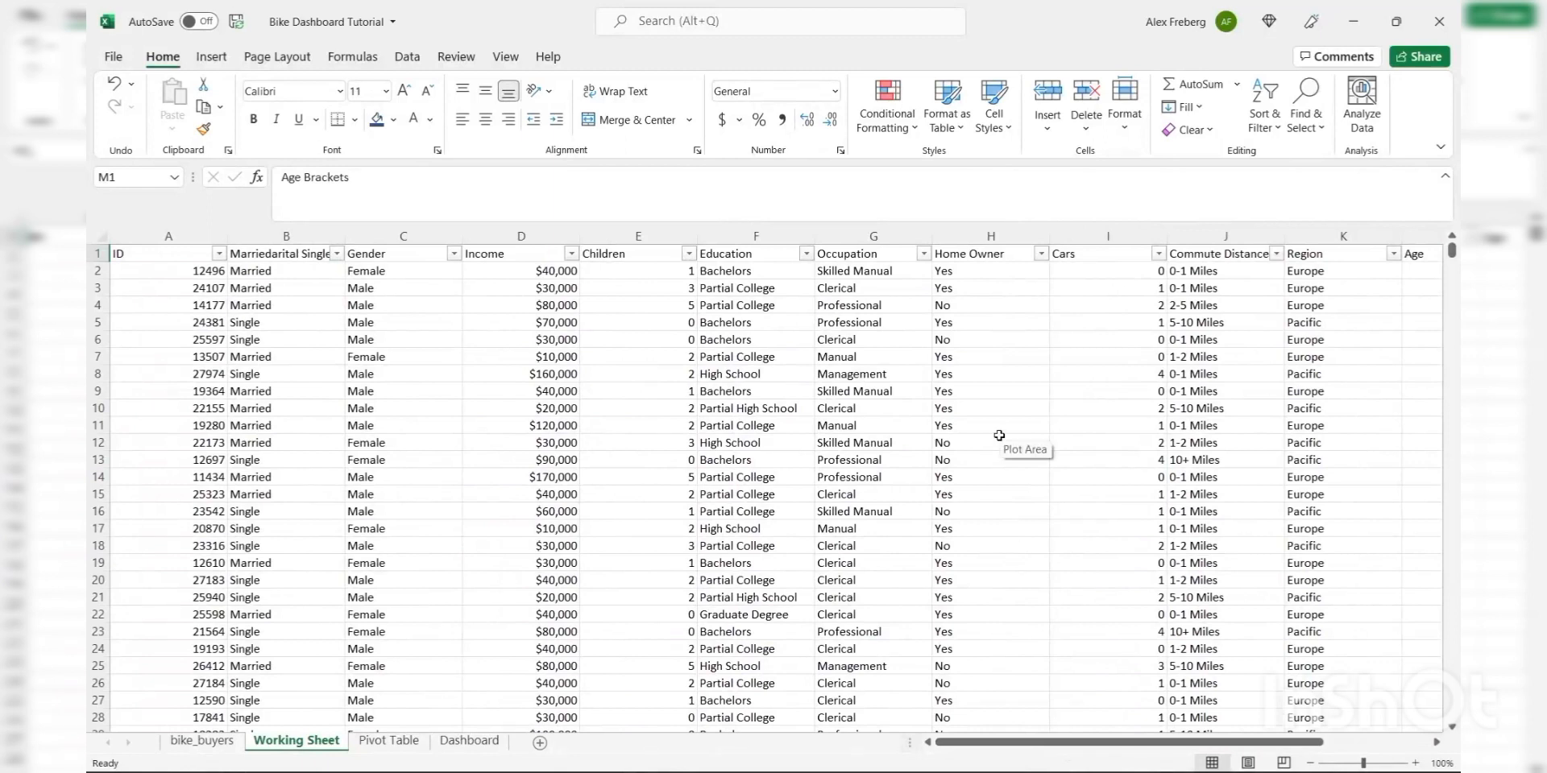
click(301, 253)
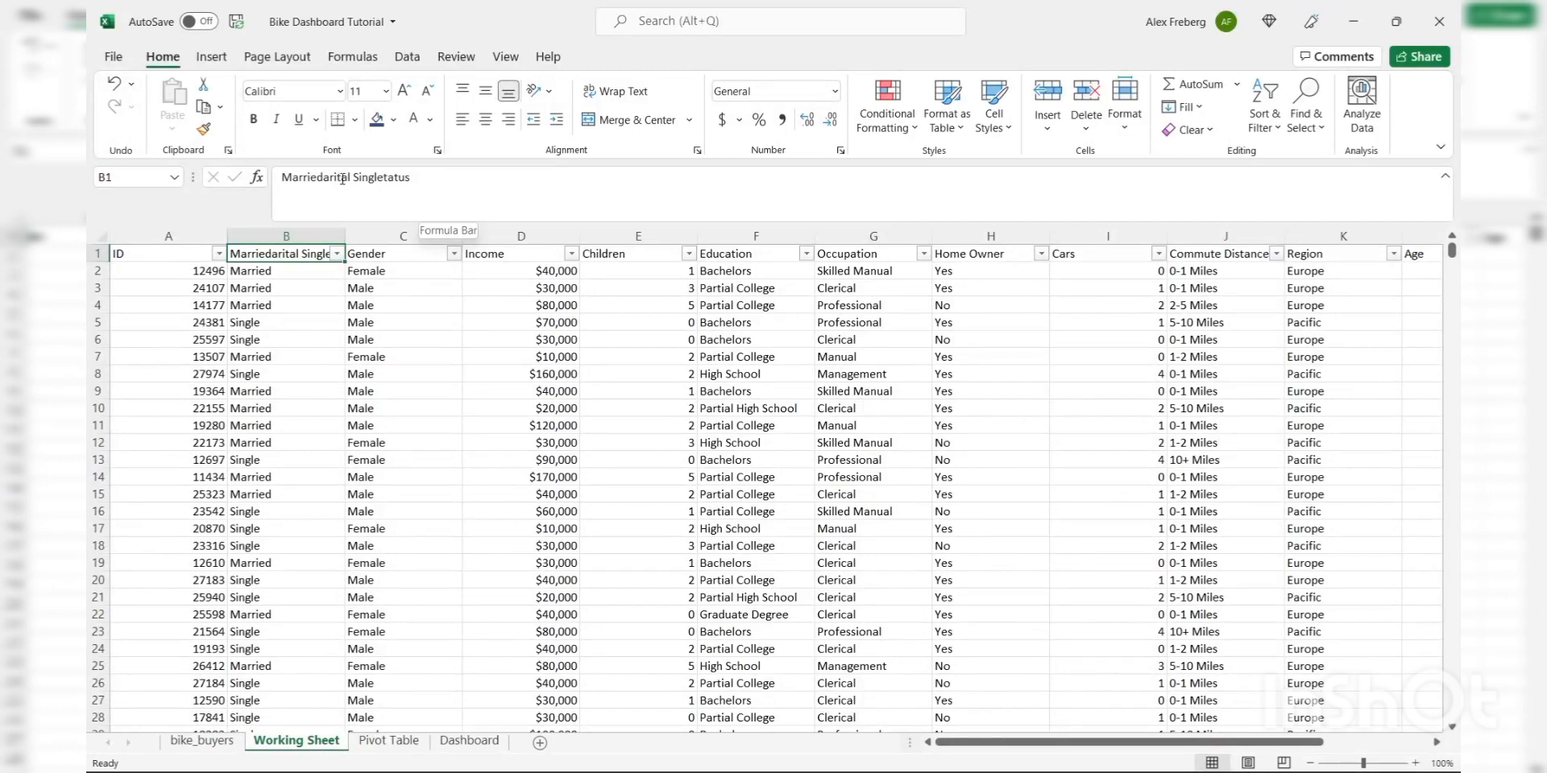
click(436, 179)
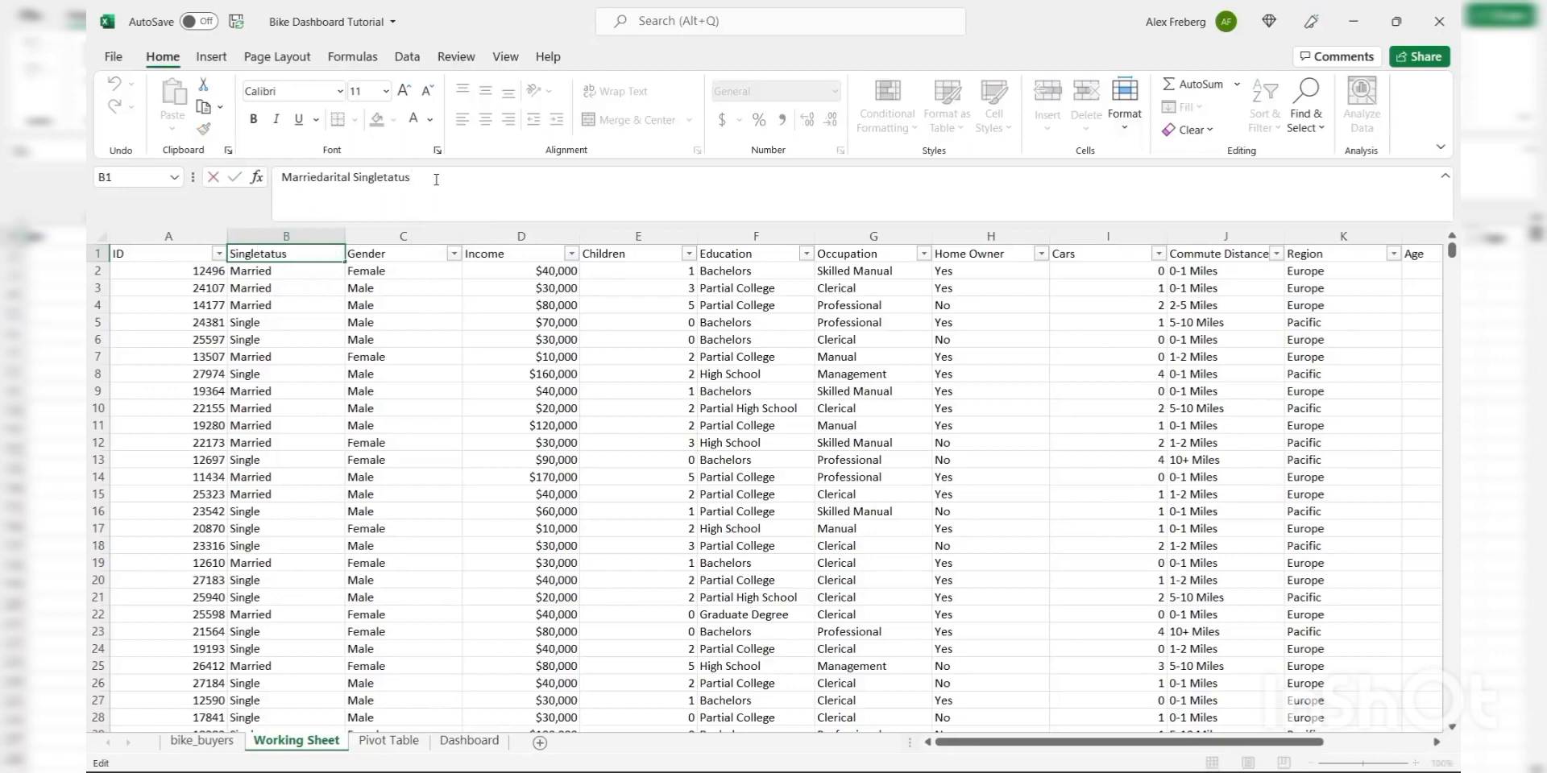
double_click(287, 178)
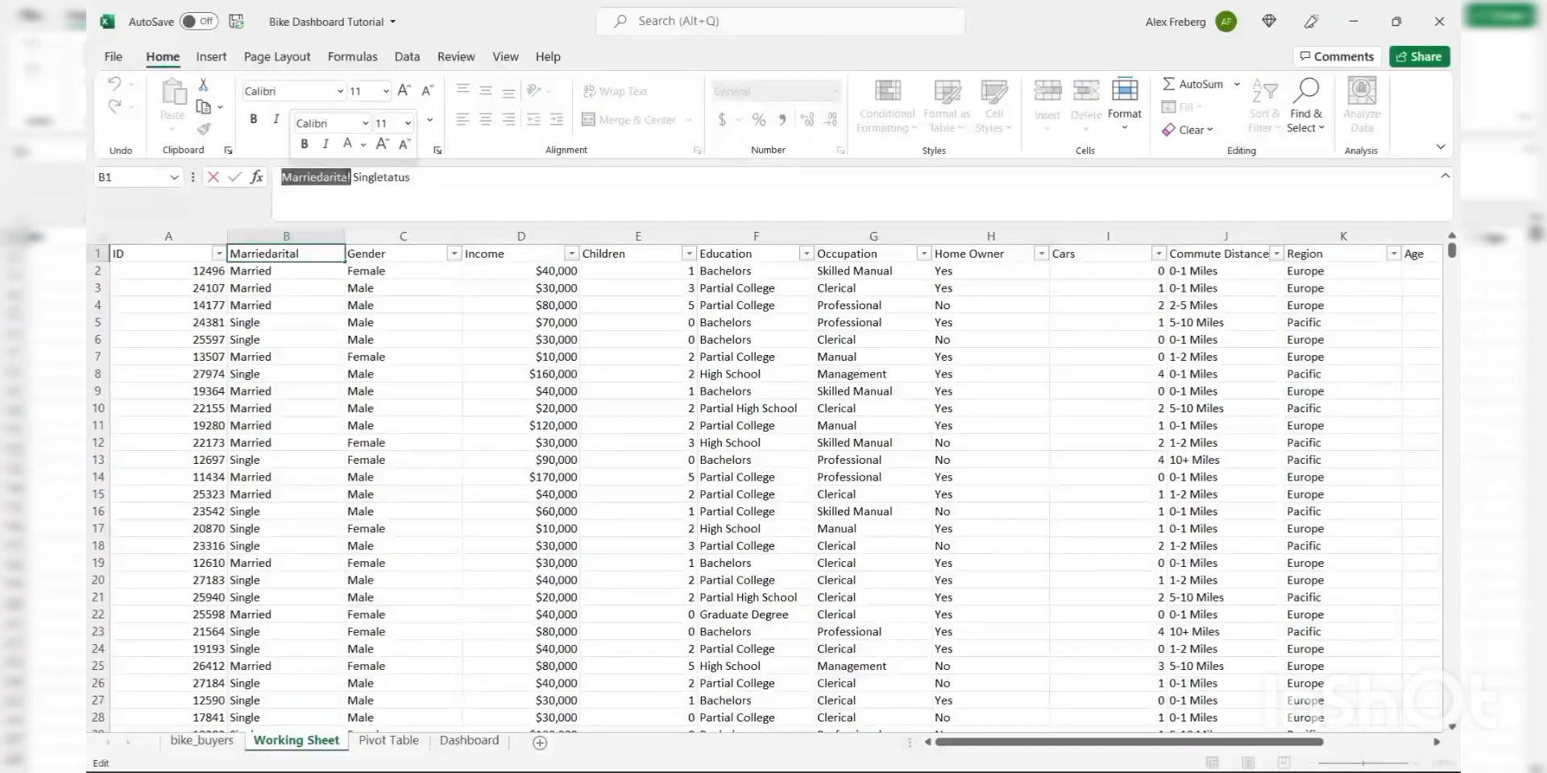
double_click(381, 178)
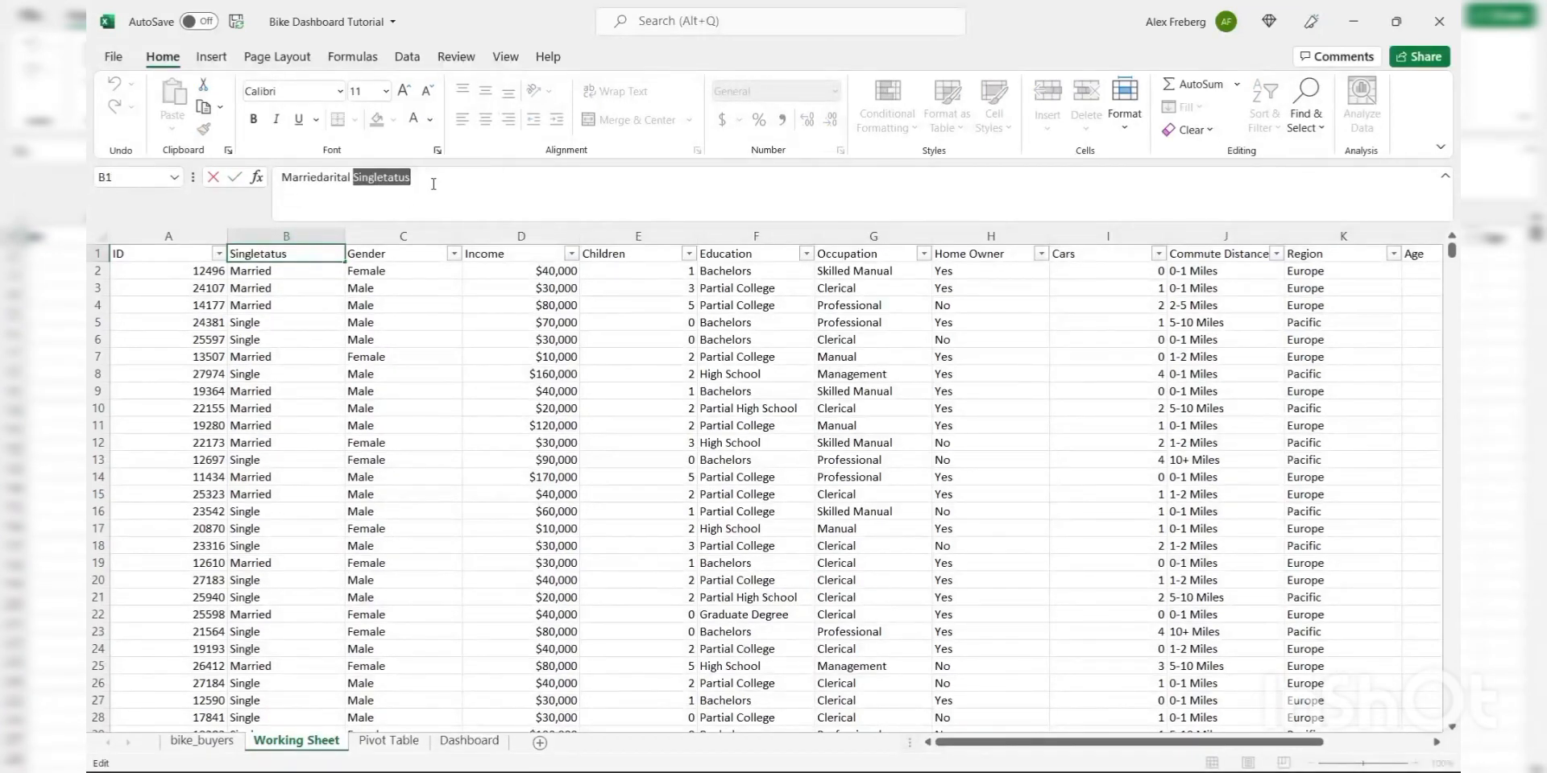
click(434, 184)
drag(325, 177, 257, 185)
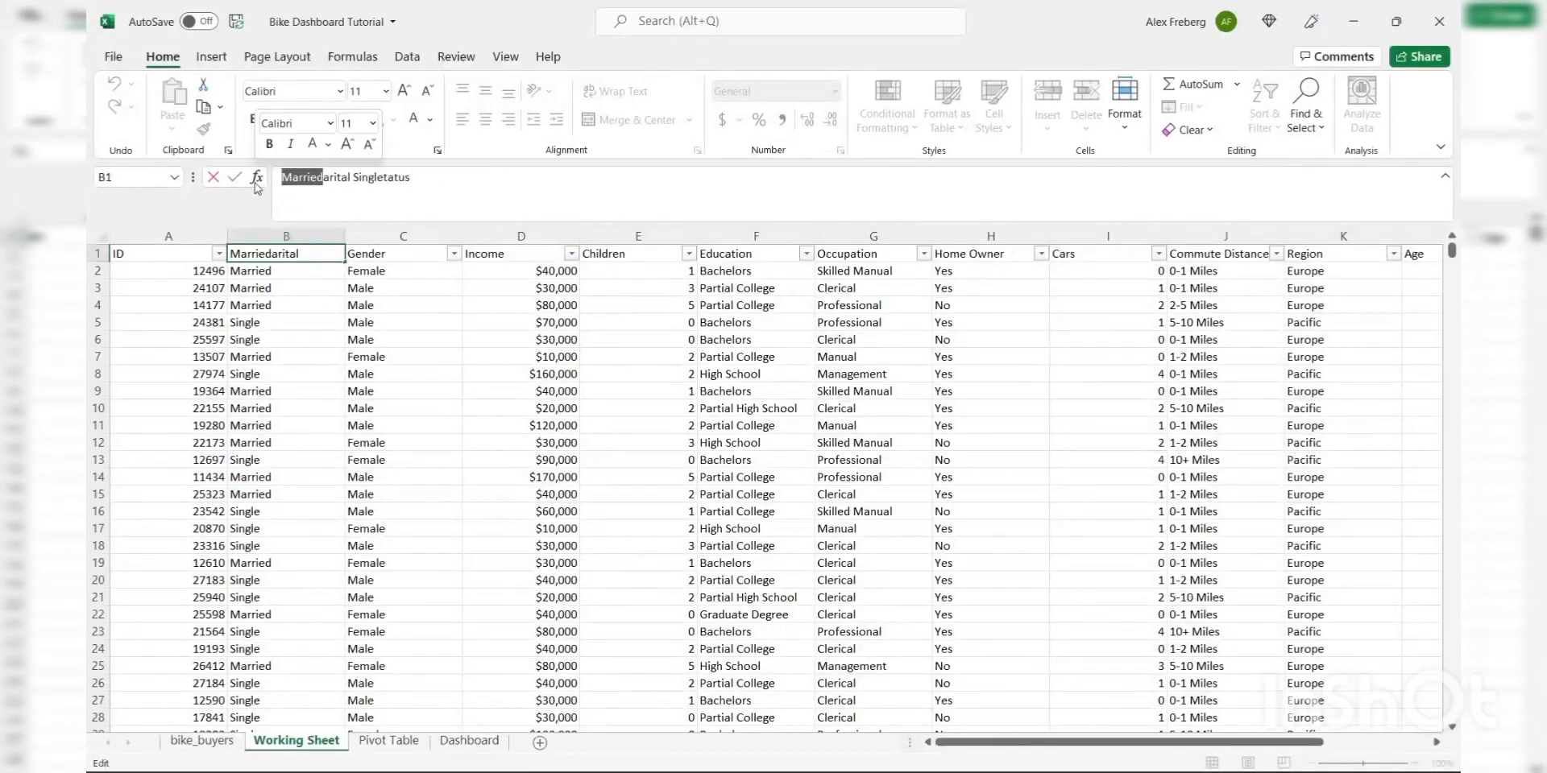
drag(410, 177, 395, 177)
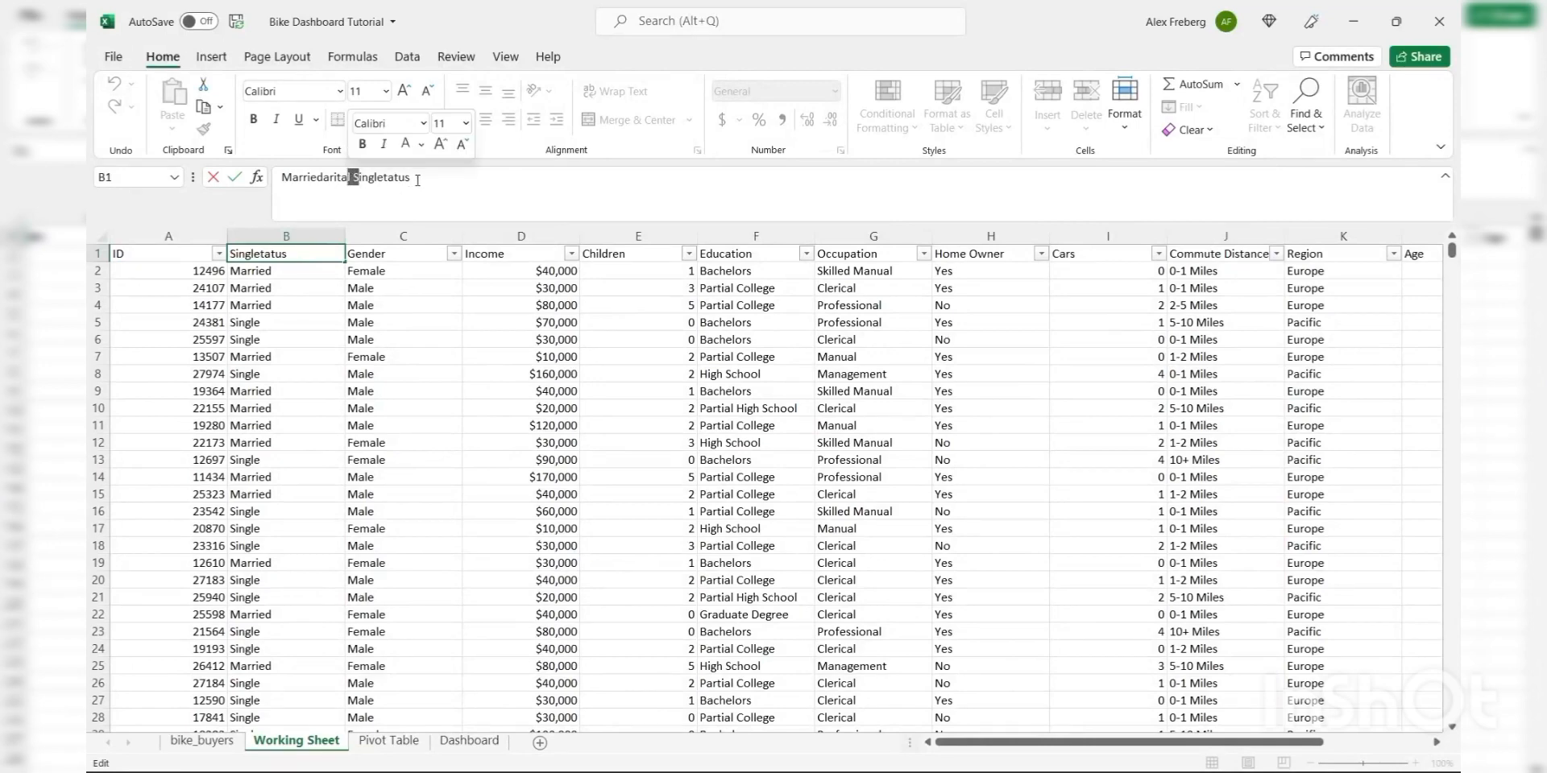
key(ctrl+a)
text(Mar)
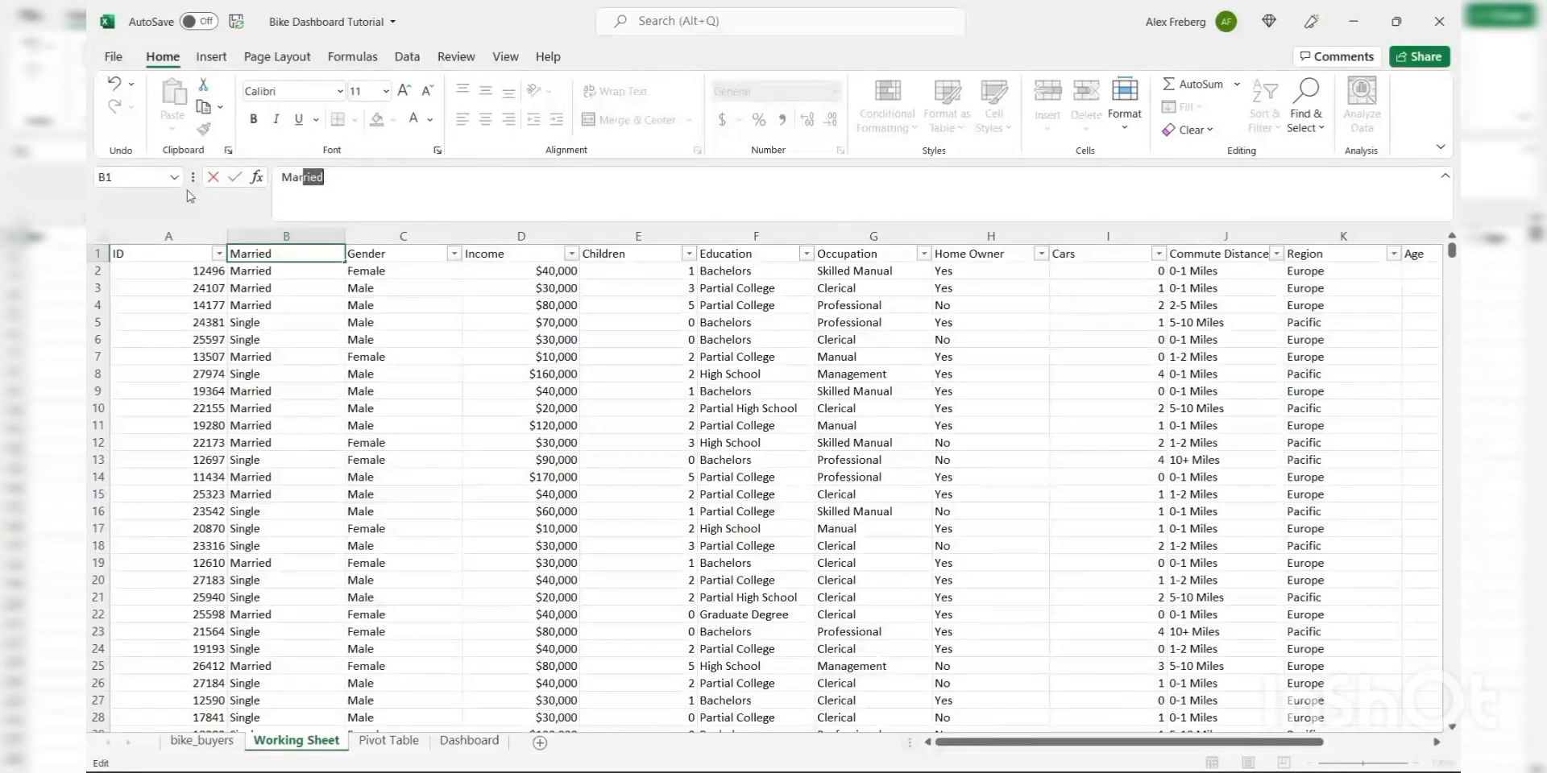
text(ital Status)
click(300, 290)
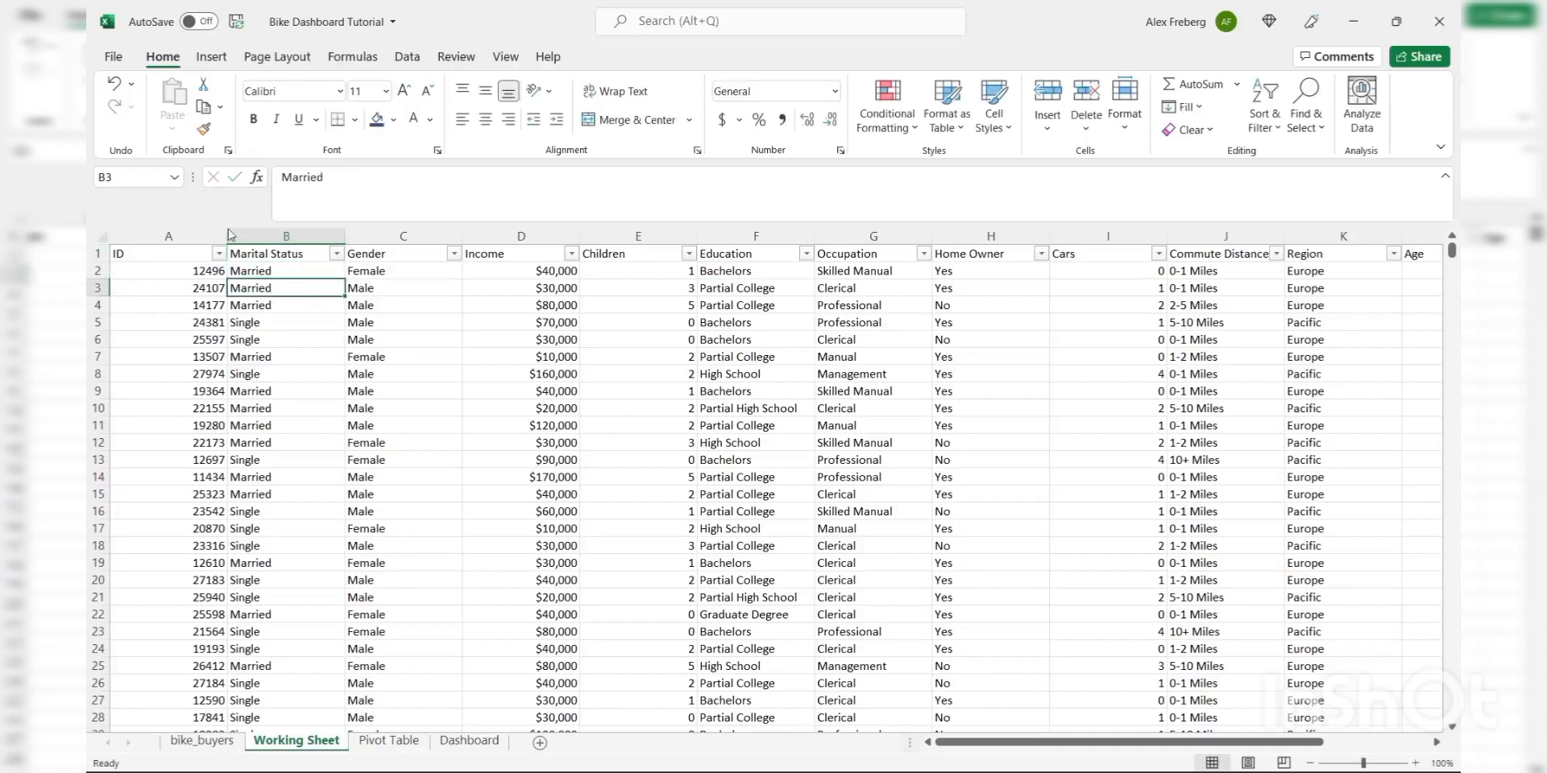
- Compare the cleaned Working Sheet data with the original data on the bike_buyers sheet
click(576, 357)
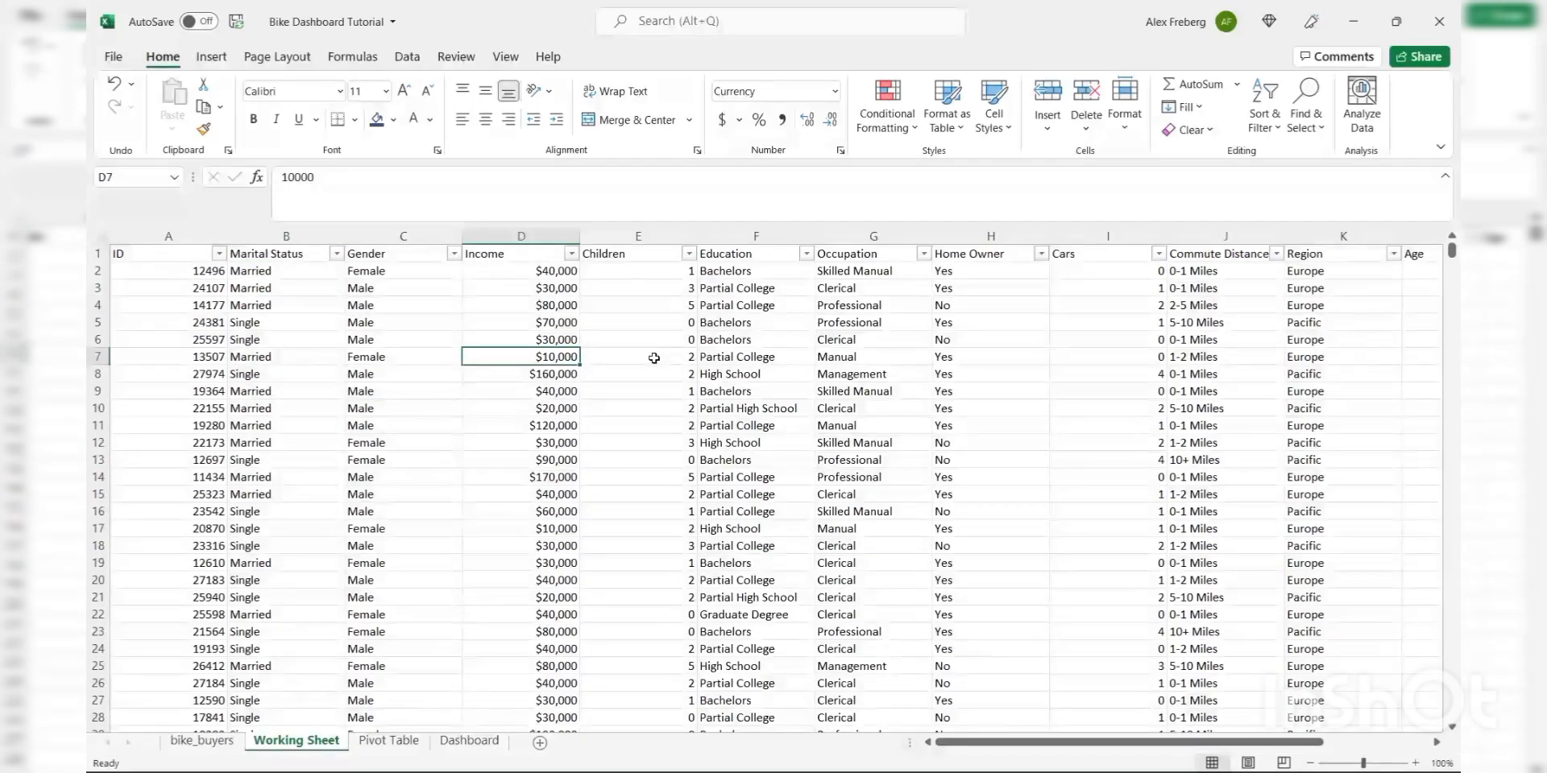
click(654, 358)
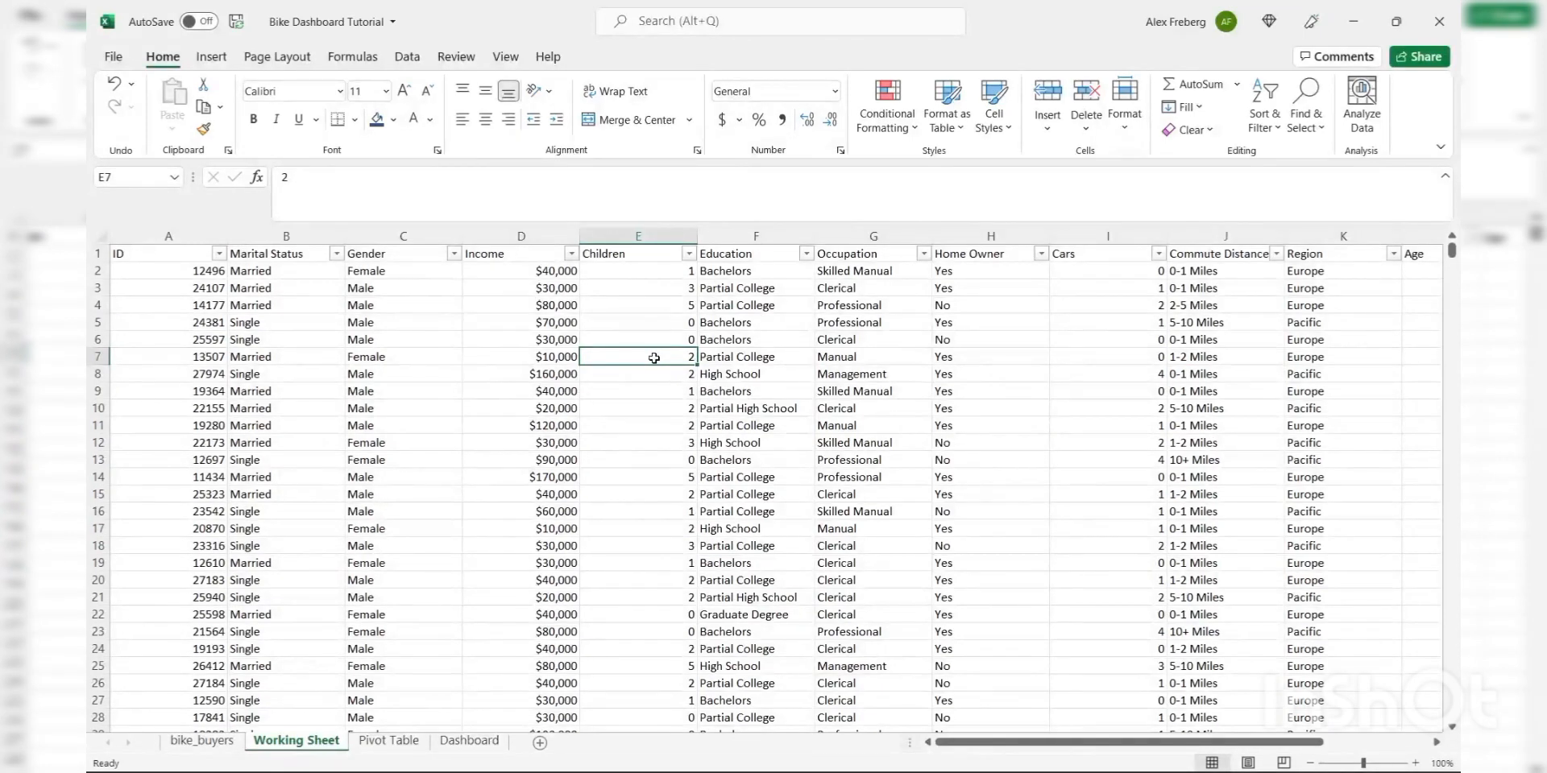
click(203, 741)
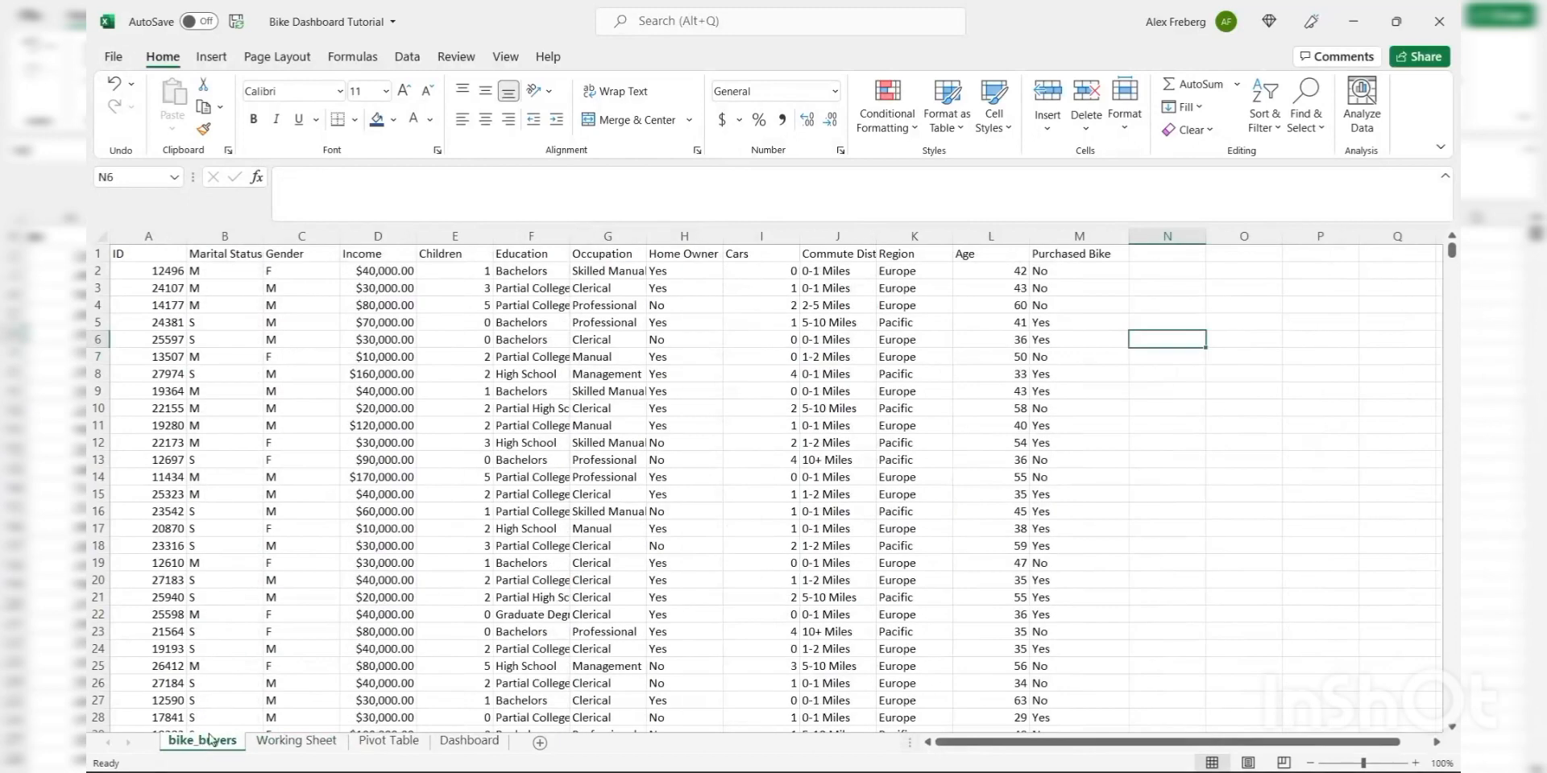
click(286, 743)
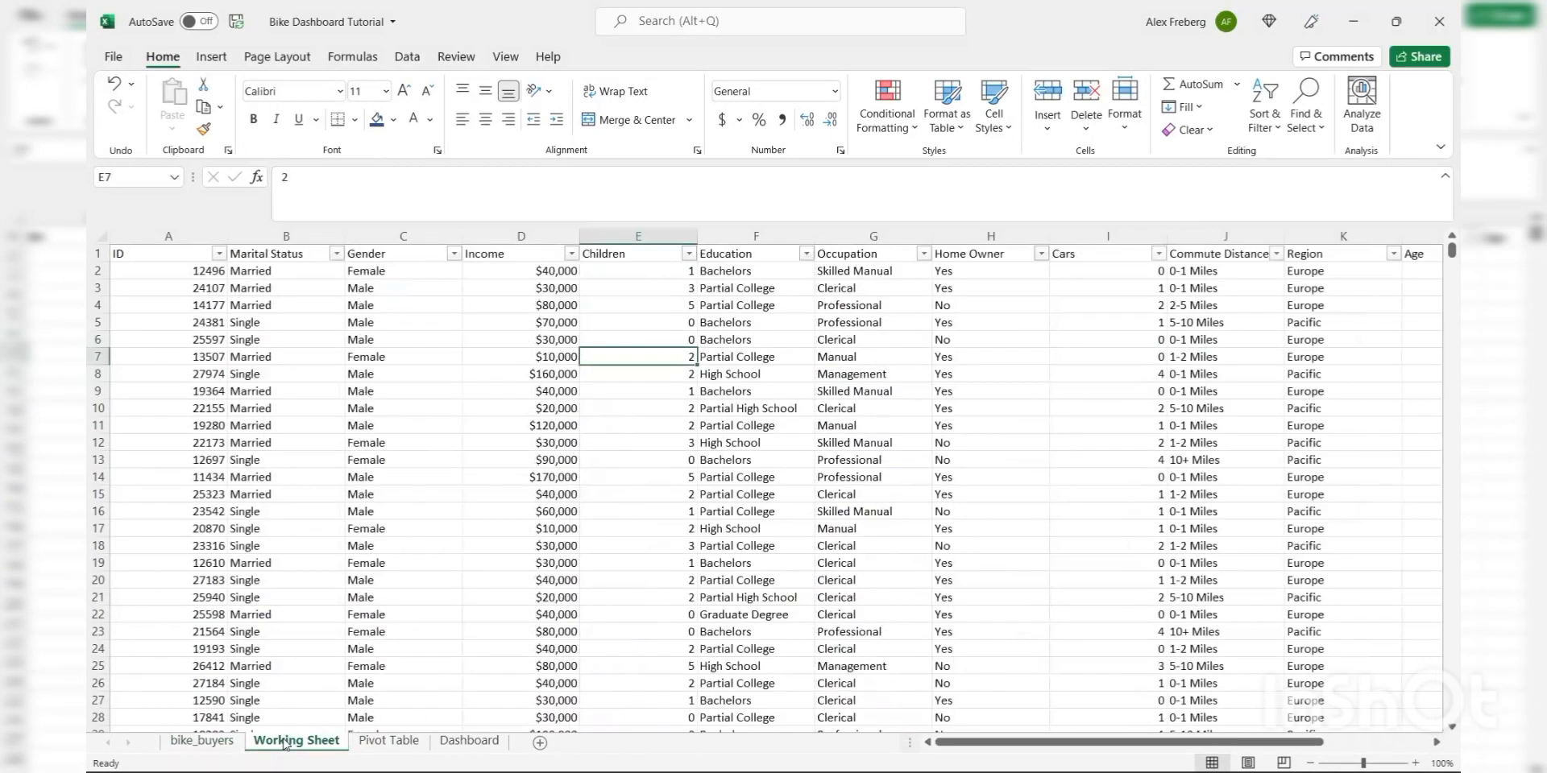
- Clear the placeholder text from cell A1 of the Pivot Table sheet
click(393, 742)
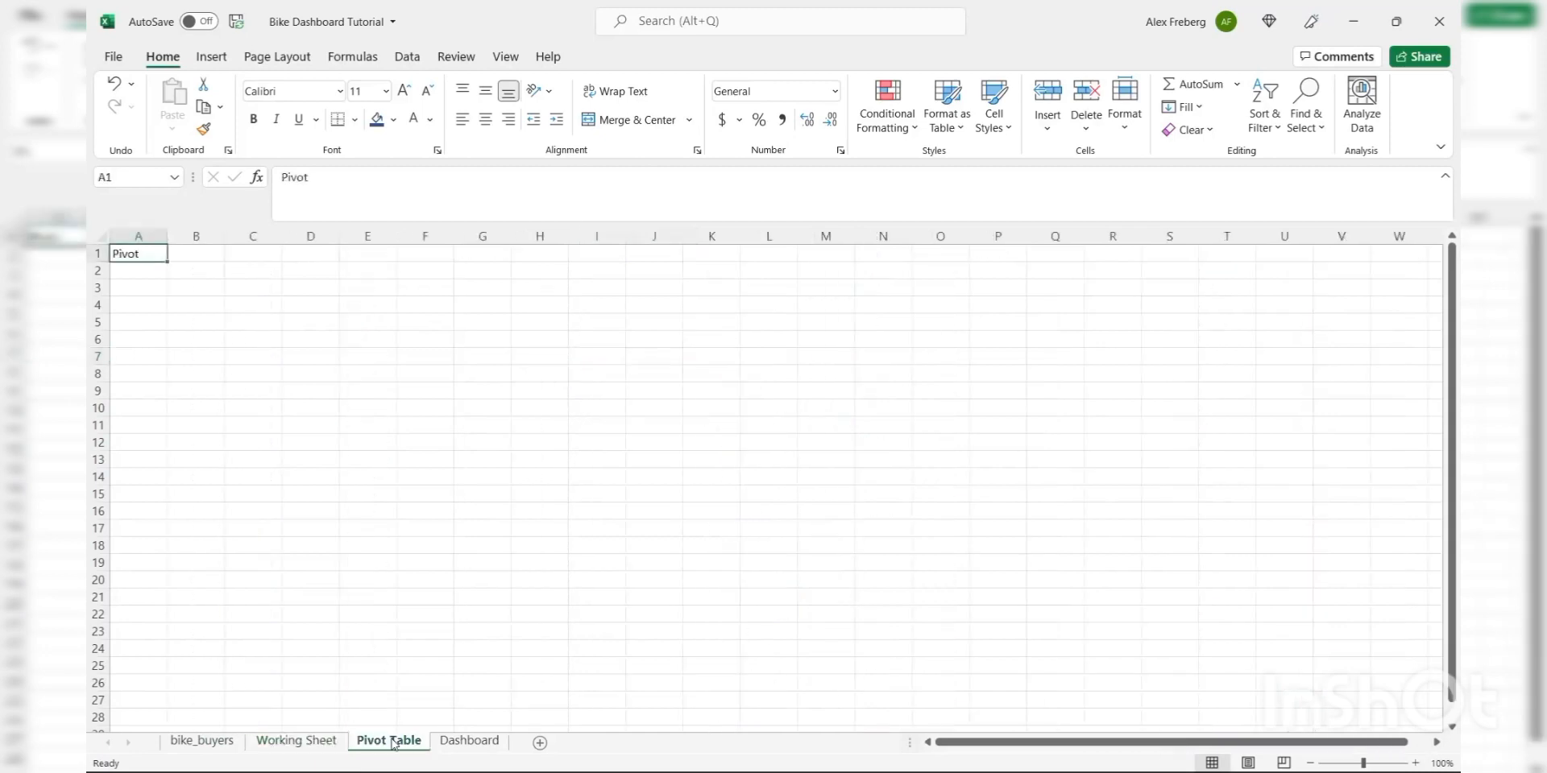
click(171, 281)
click(153, 242)
click(141, 252)
key(Delete)
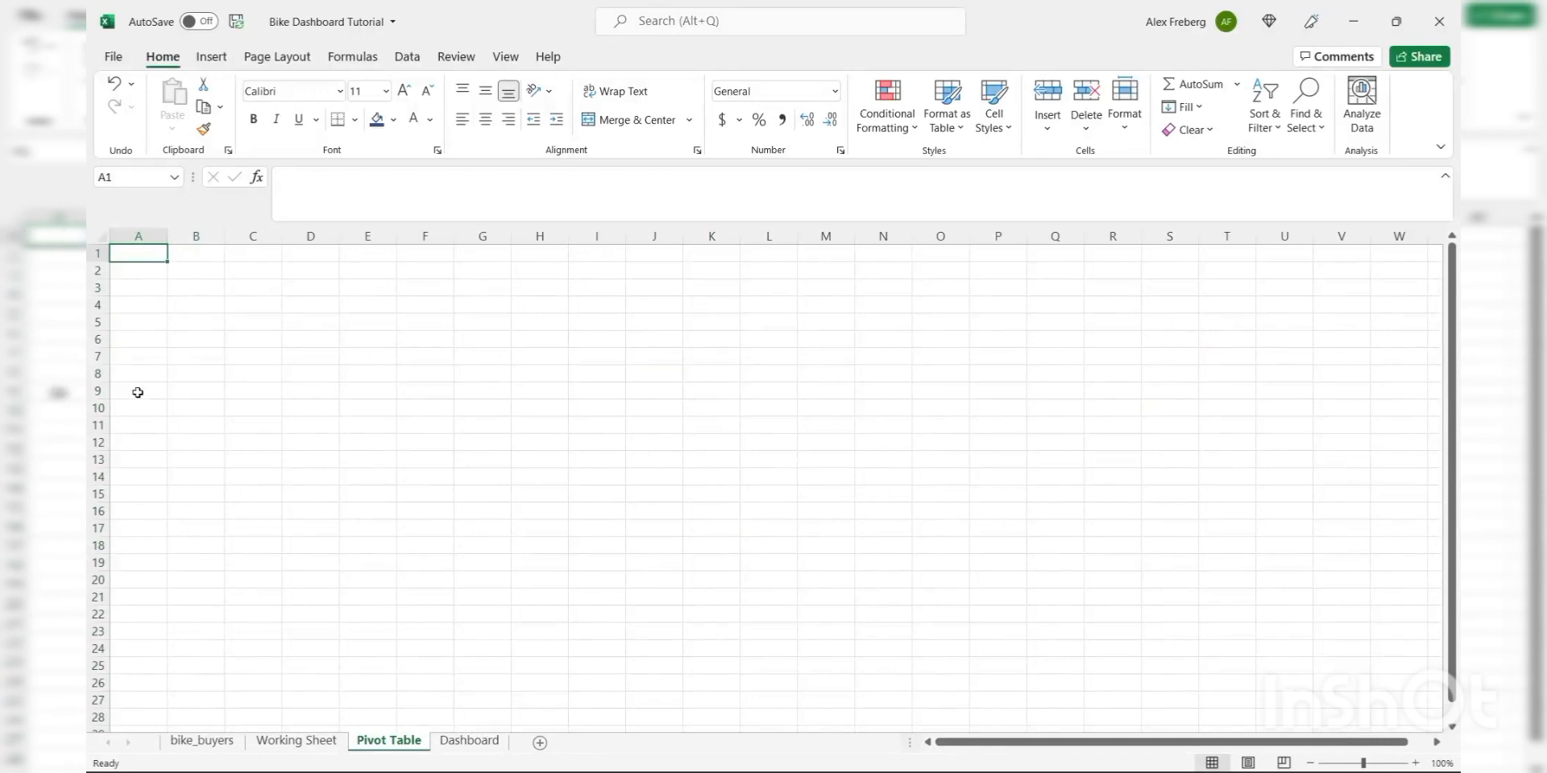
- Insert a PivotTable at cell A3 of the Pivot Table sheet, using Working Sheet range A1:N1001 as its source
click(144, 288)
click(212, 55)
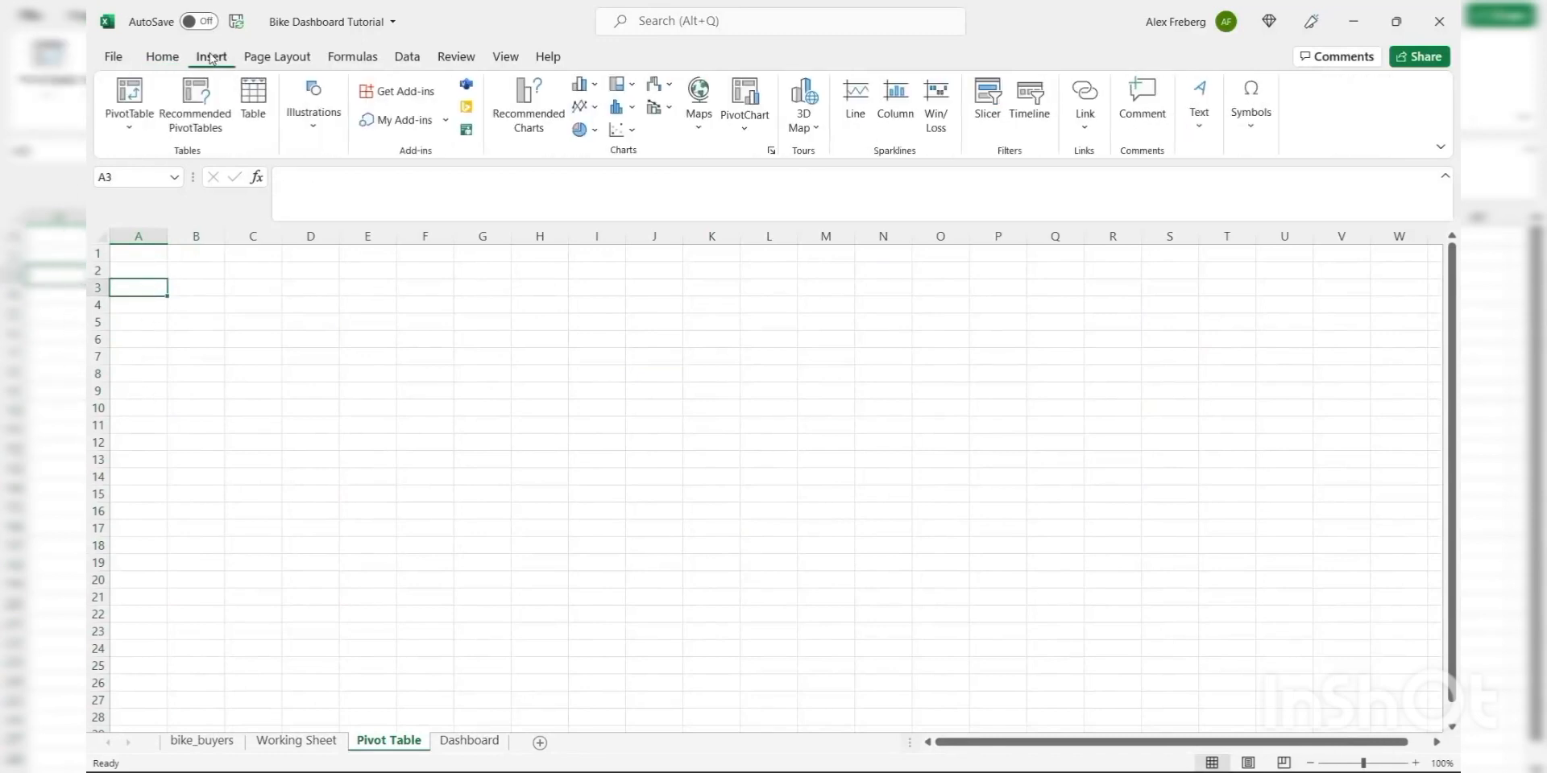
click(139, 93)
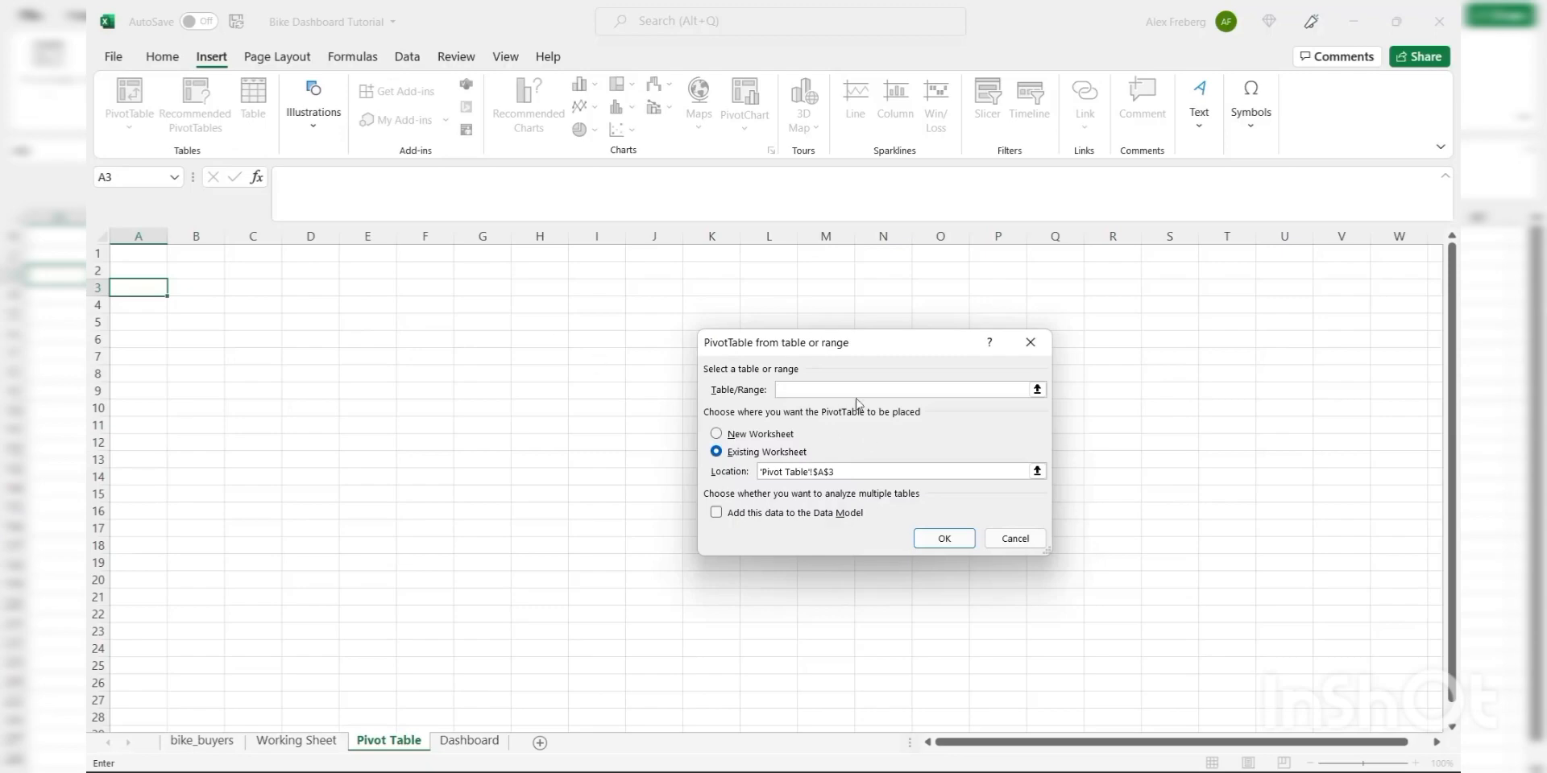
click(296, 742)
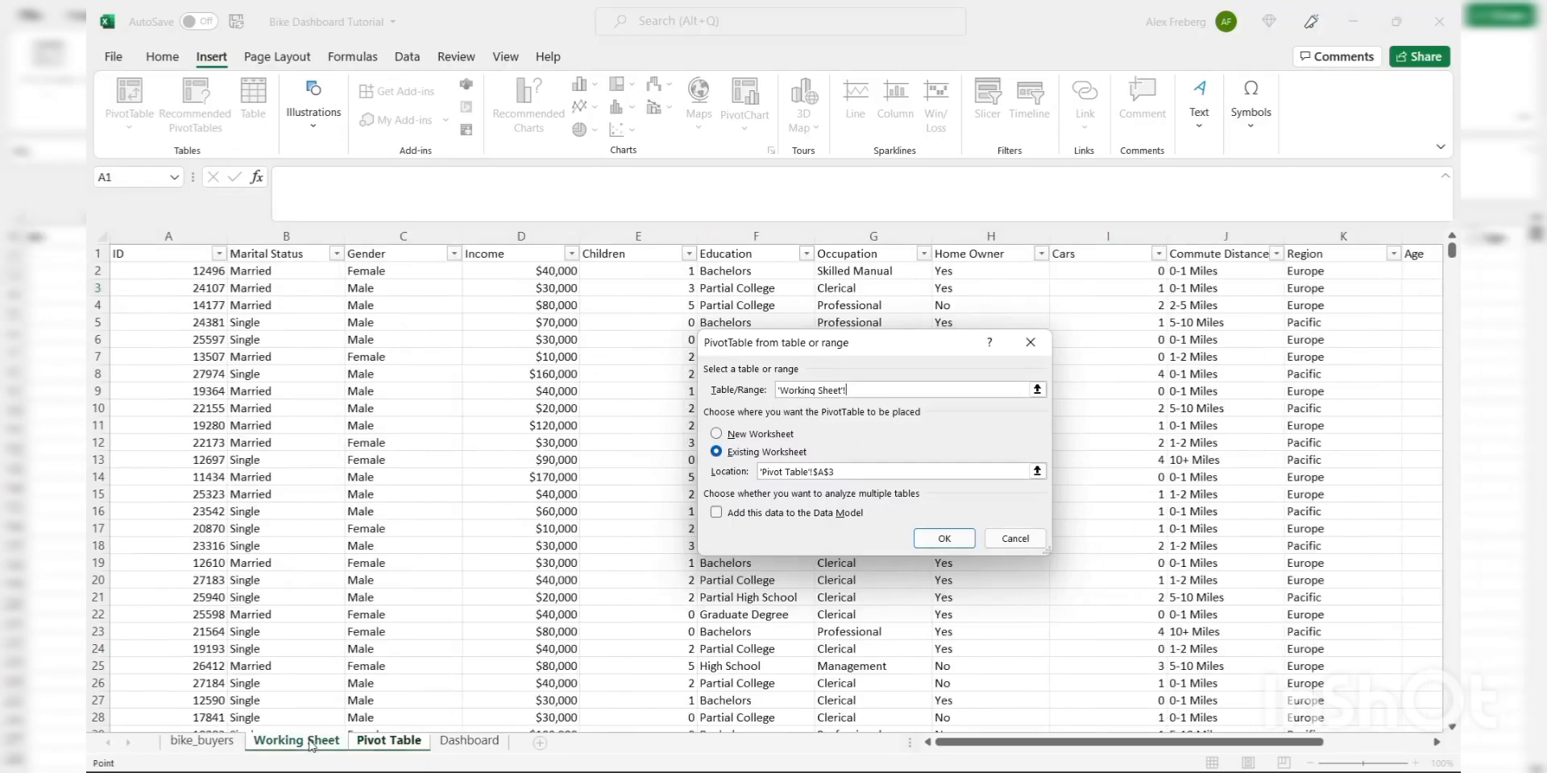
click(133, 256)
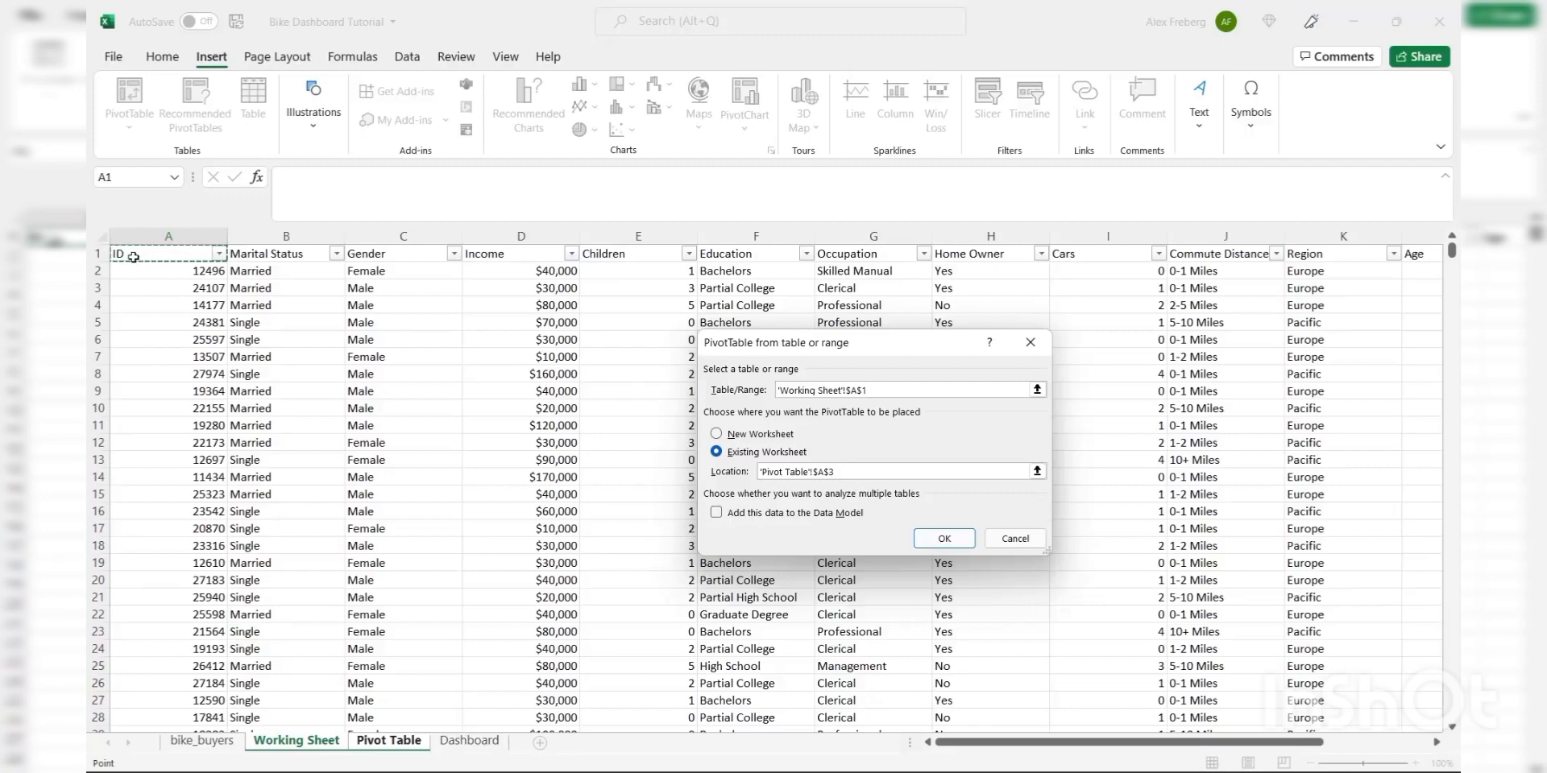
key(ctrl+shift+Right)
key(ctrl+shift+Down)
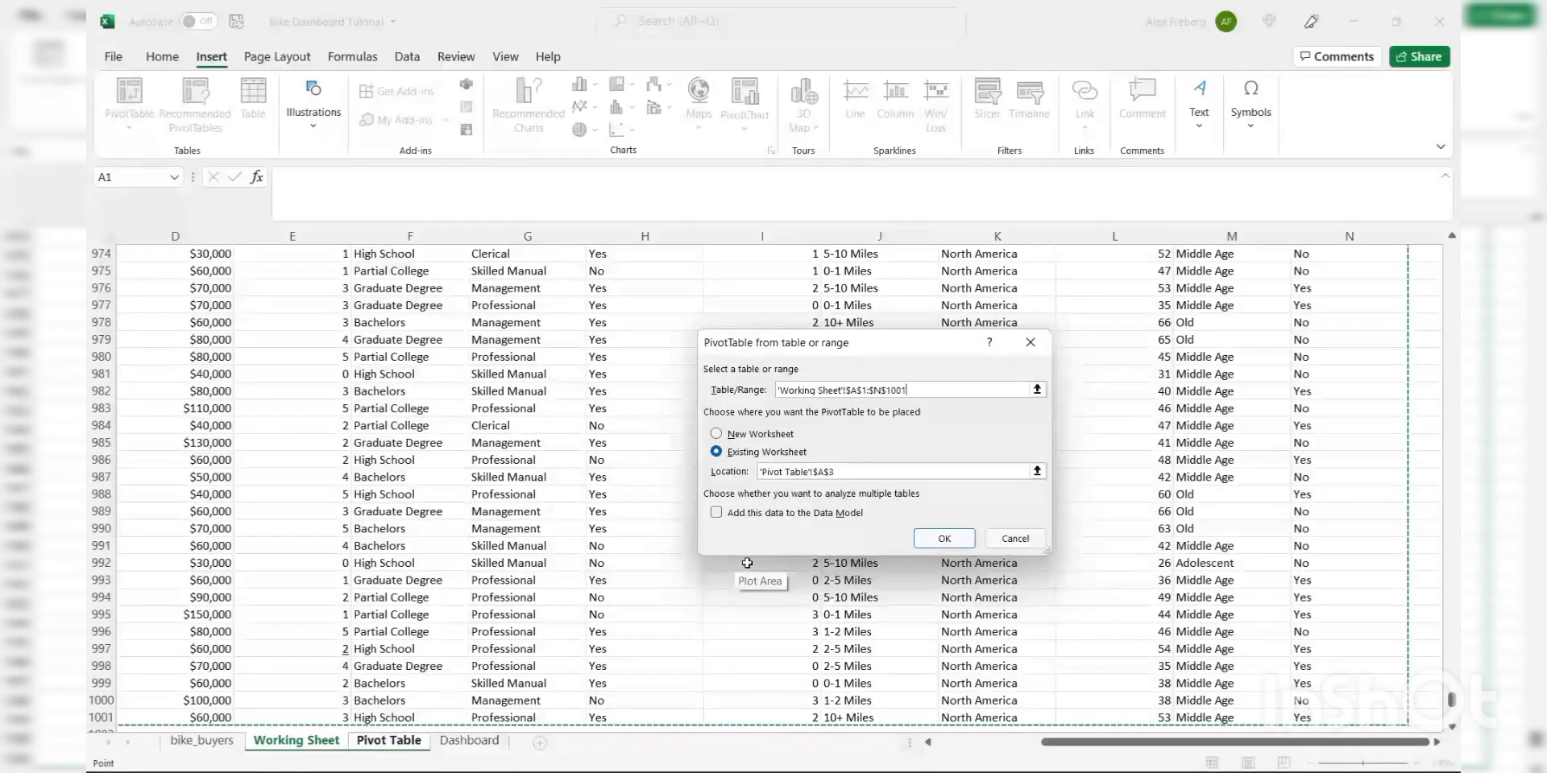
click(944, 539)
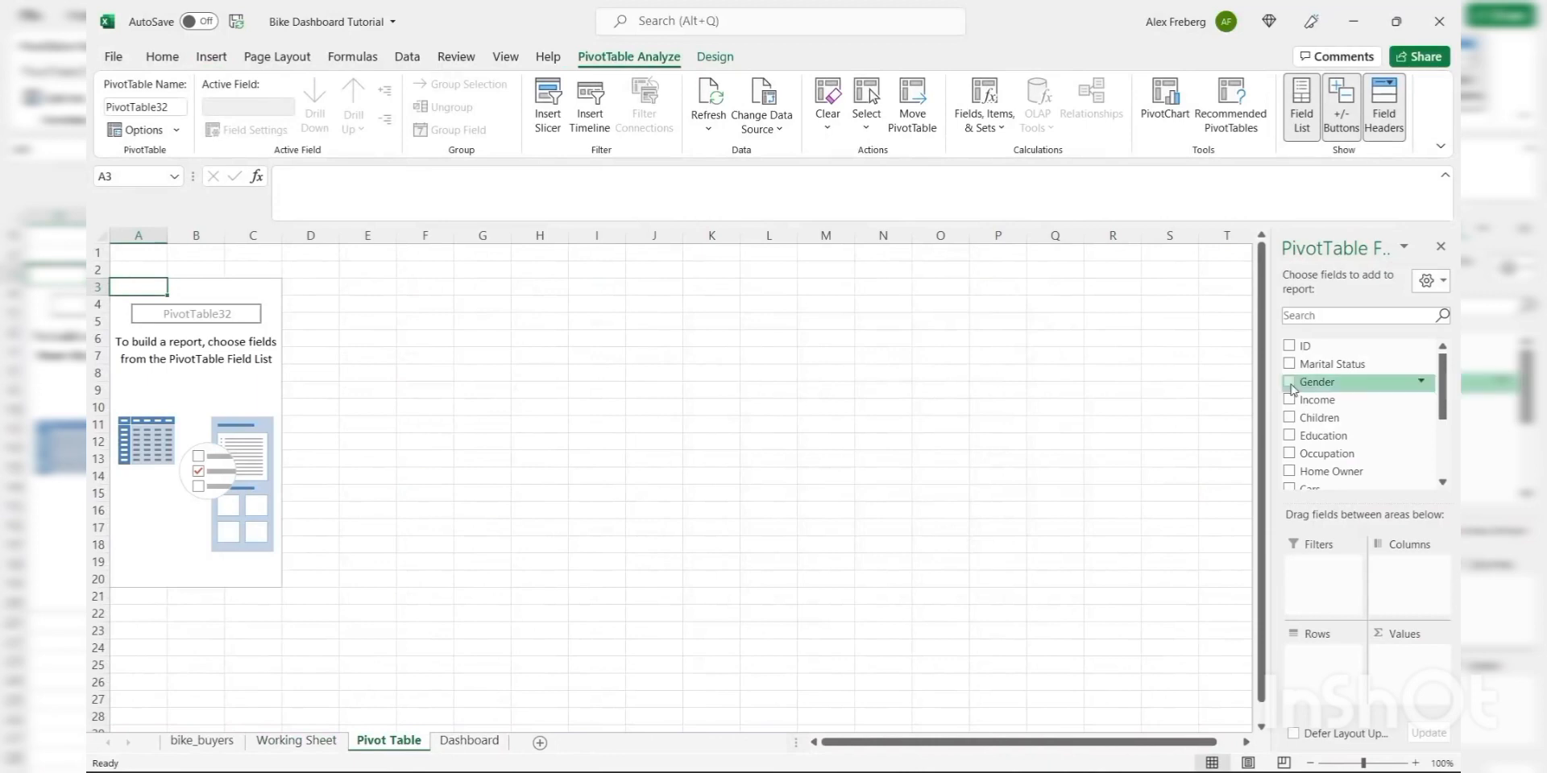
- Widen the PivotTable field list and add Income as the values field and Gender as the row field
drag(1271, 268, 1151, 281)
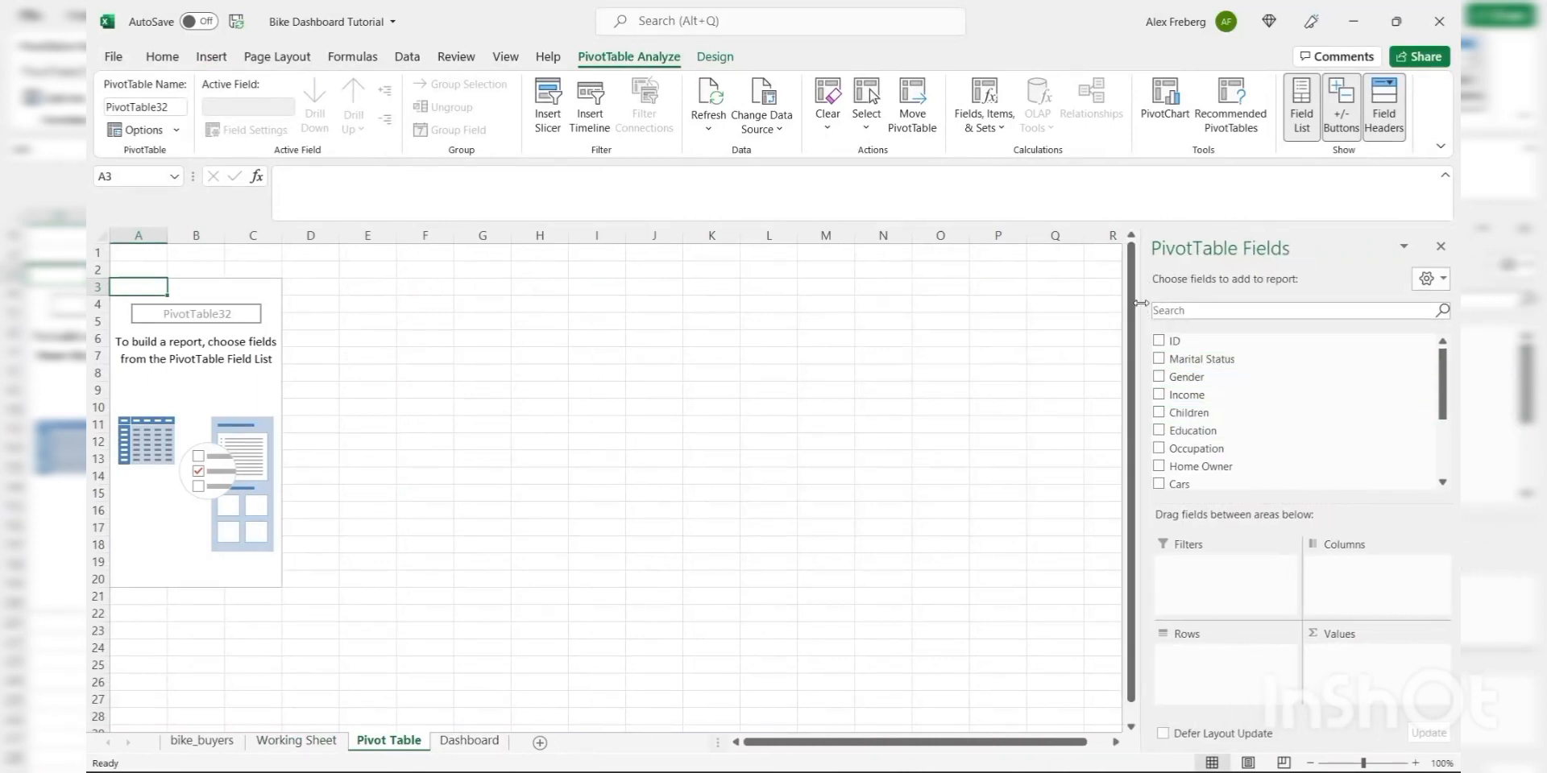
drag(1142, 303, 1243, 292)
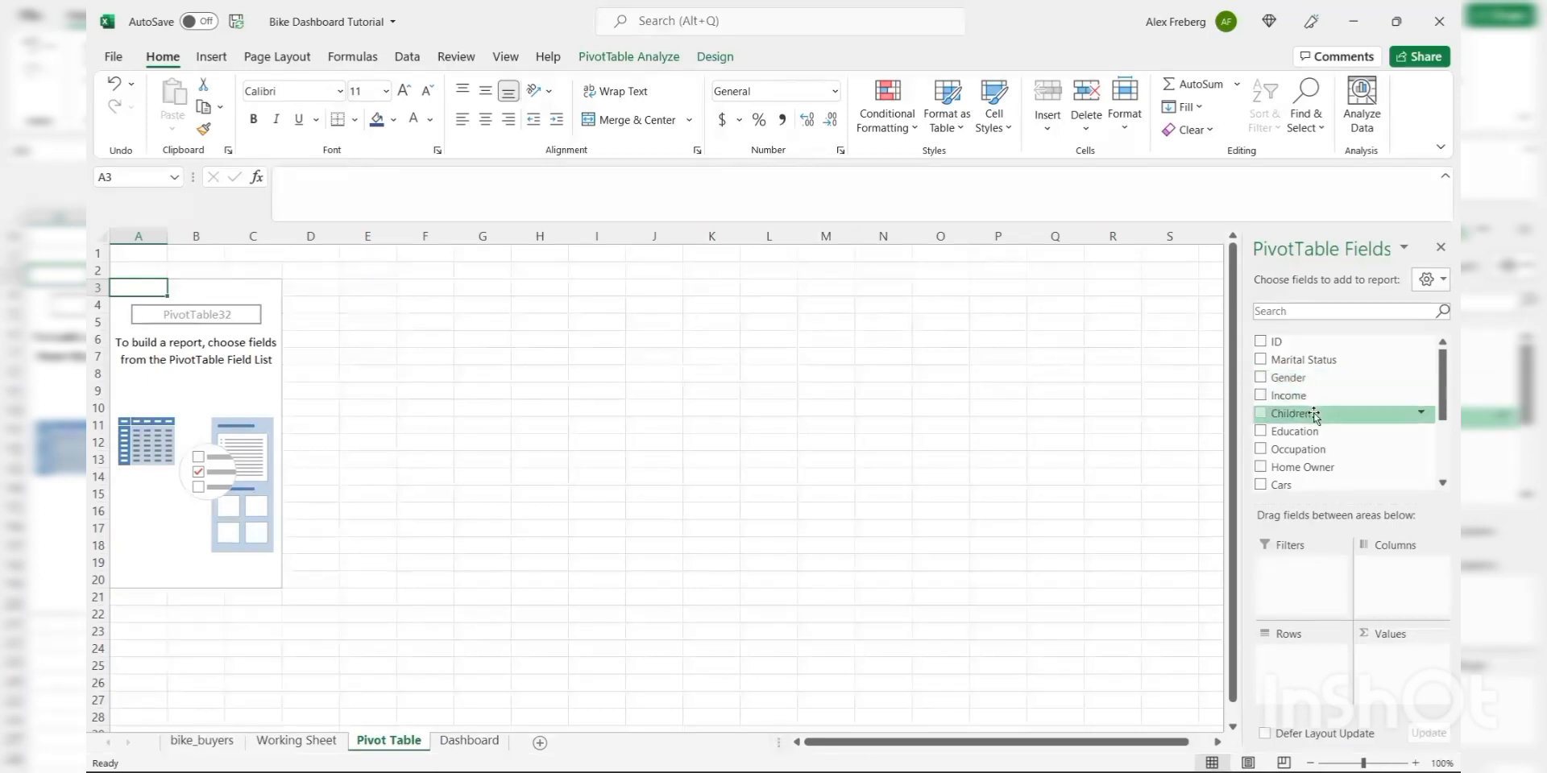
drag(1325, 395, 1394, 657)
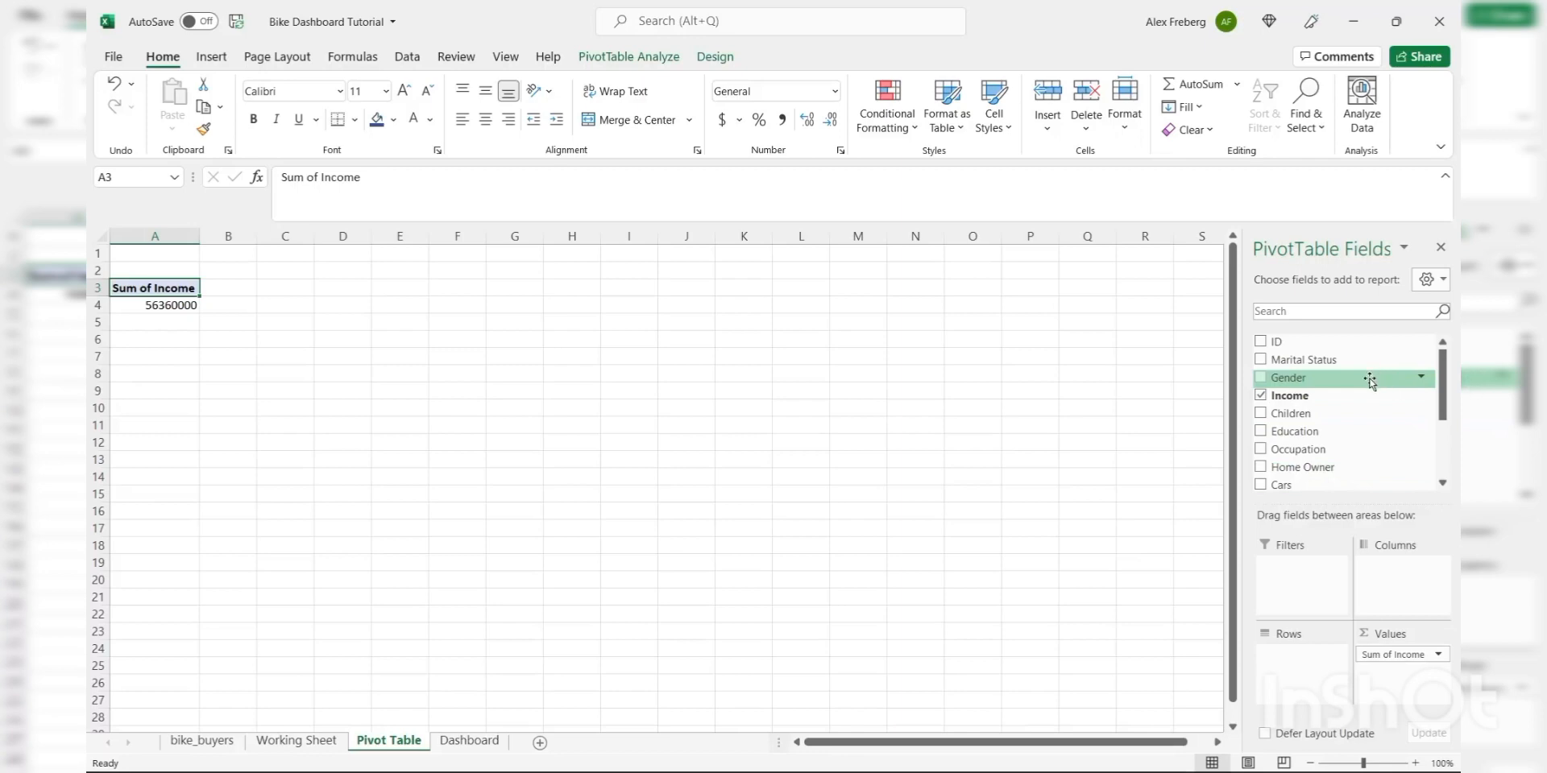
drag(1370, 383, 1298, 654)
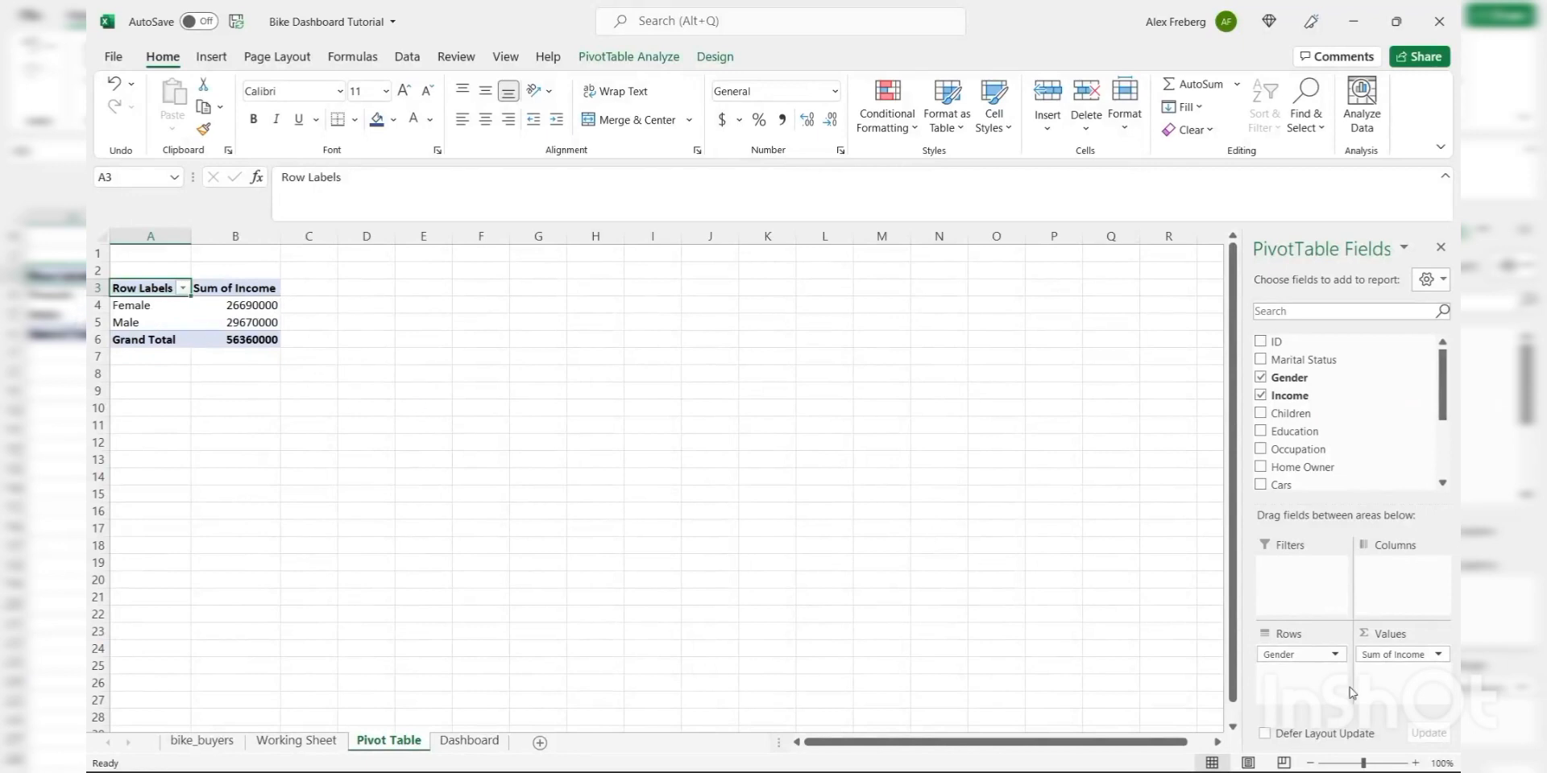
click(1440, 656)
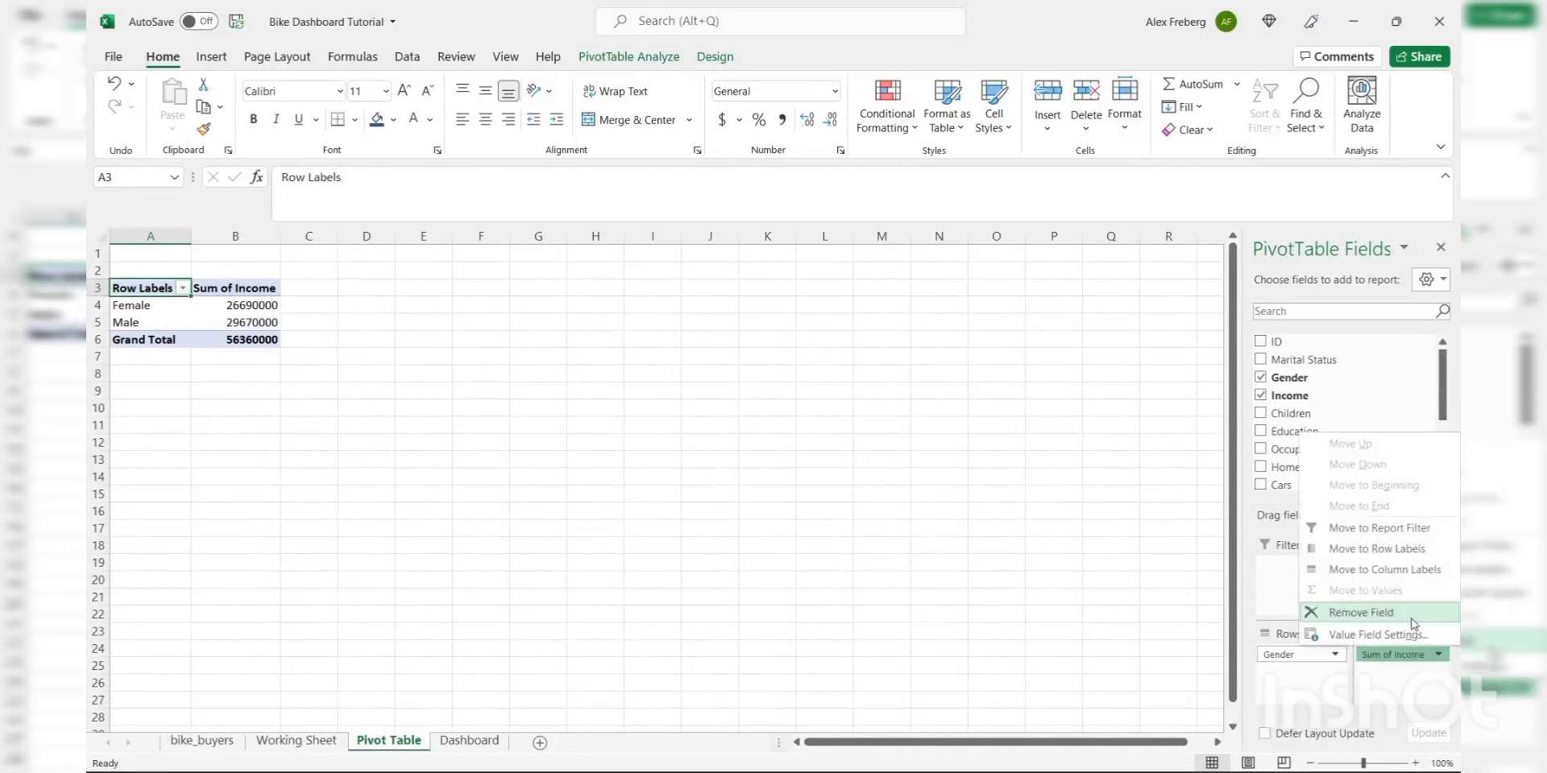
click(1410, 636)
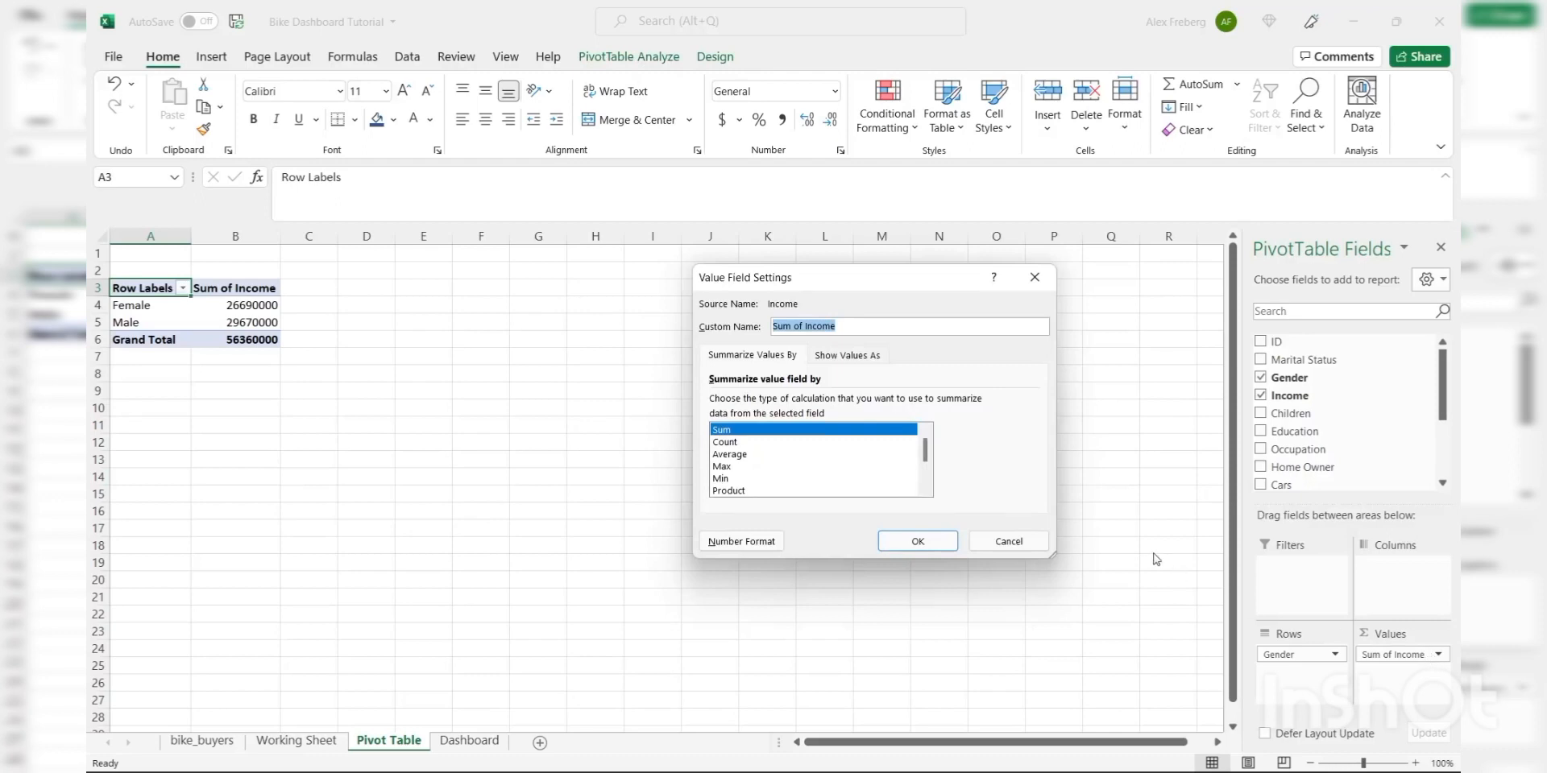
click(1037, 279)
- Summarize the pivot table's Income values by Average and add Purchased Bike as the column field
click(1438, 654)
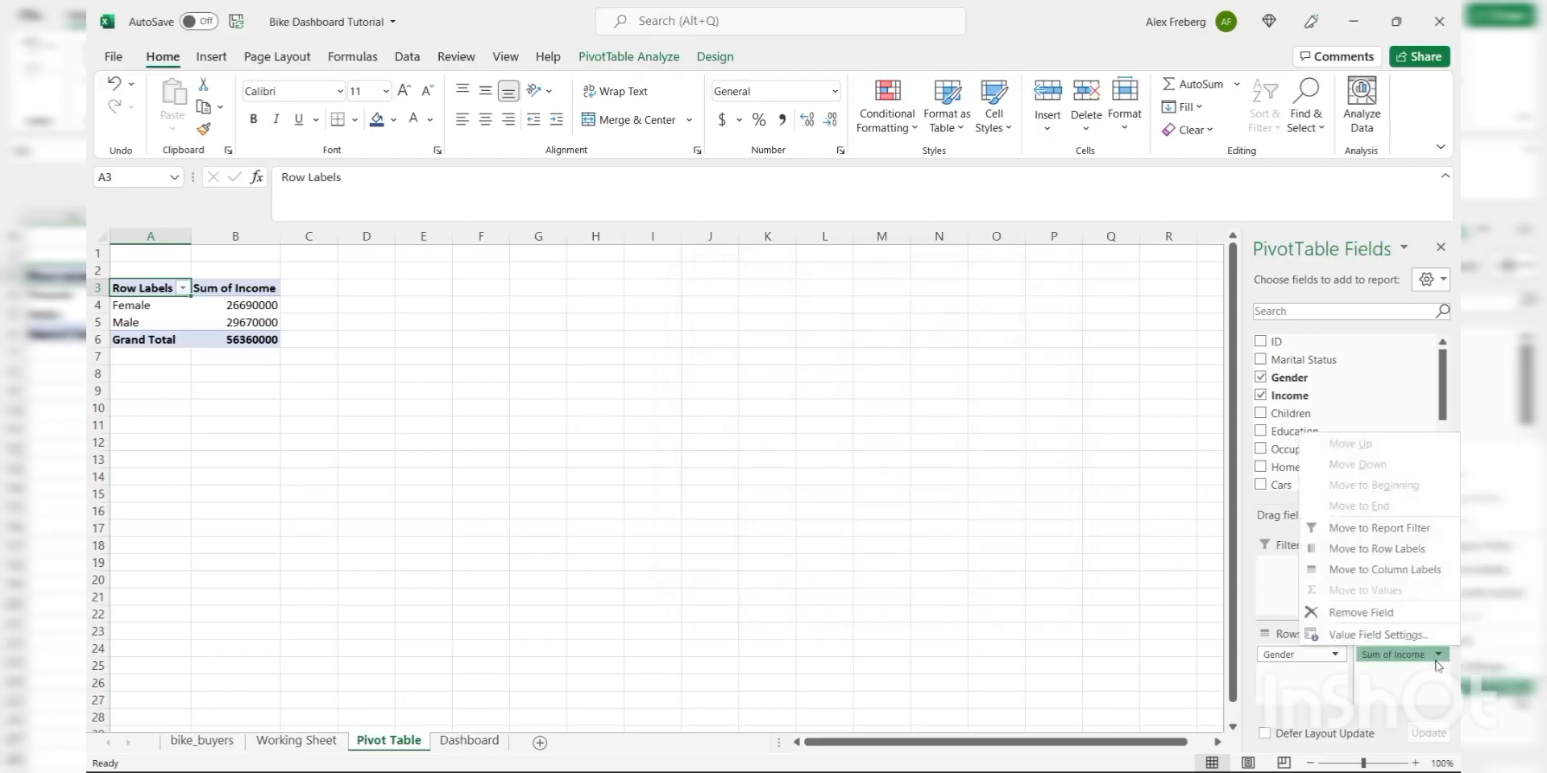
click(1421, 636)
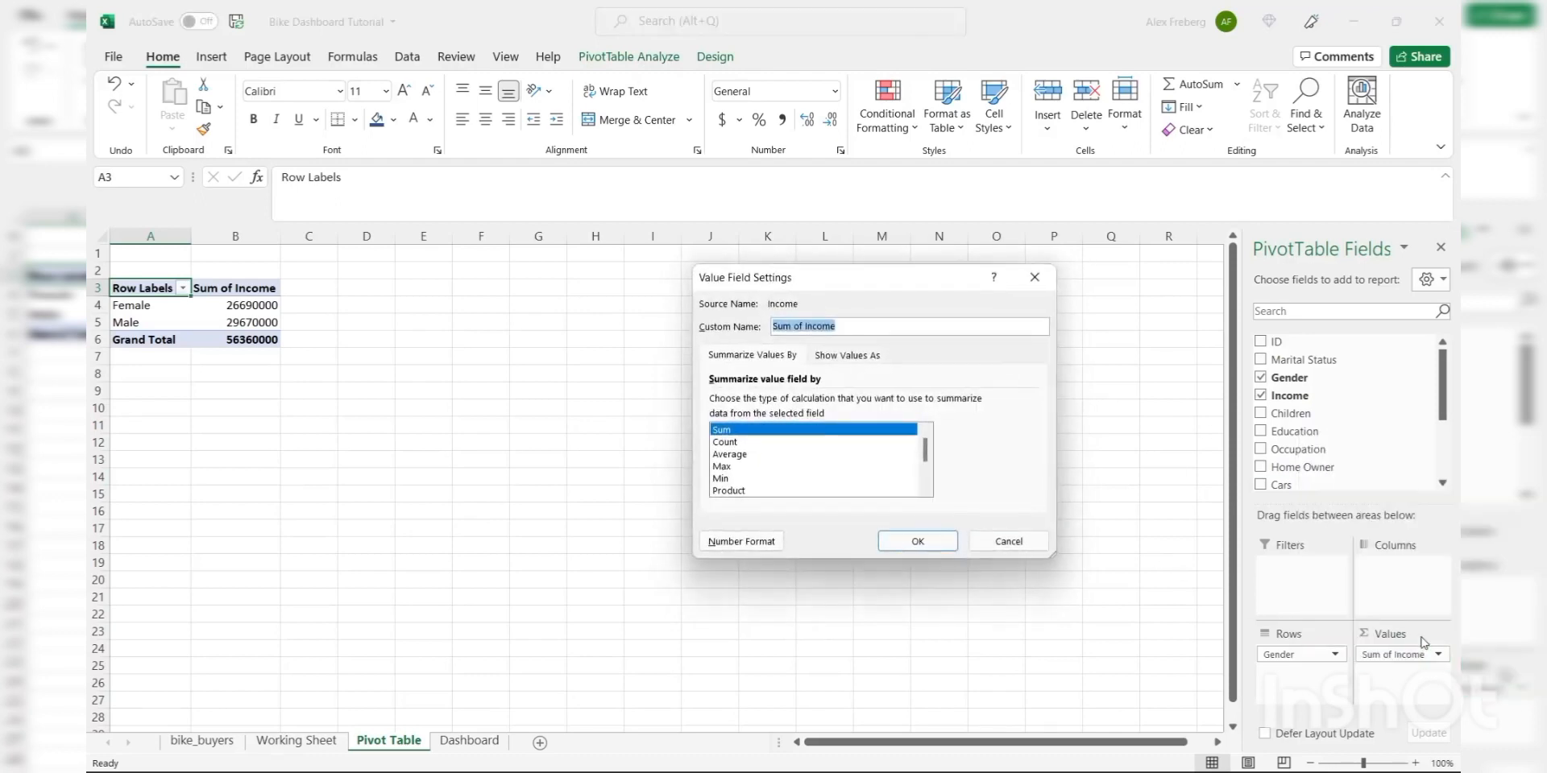
click(835, 456)
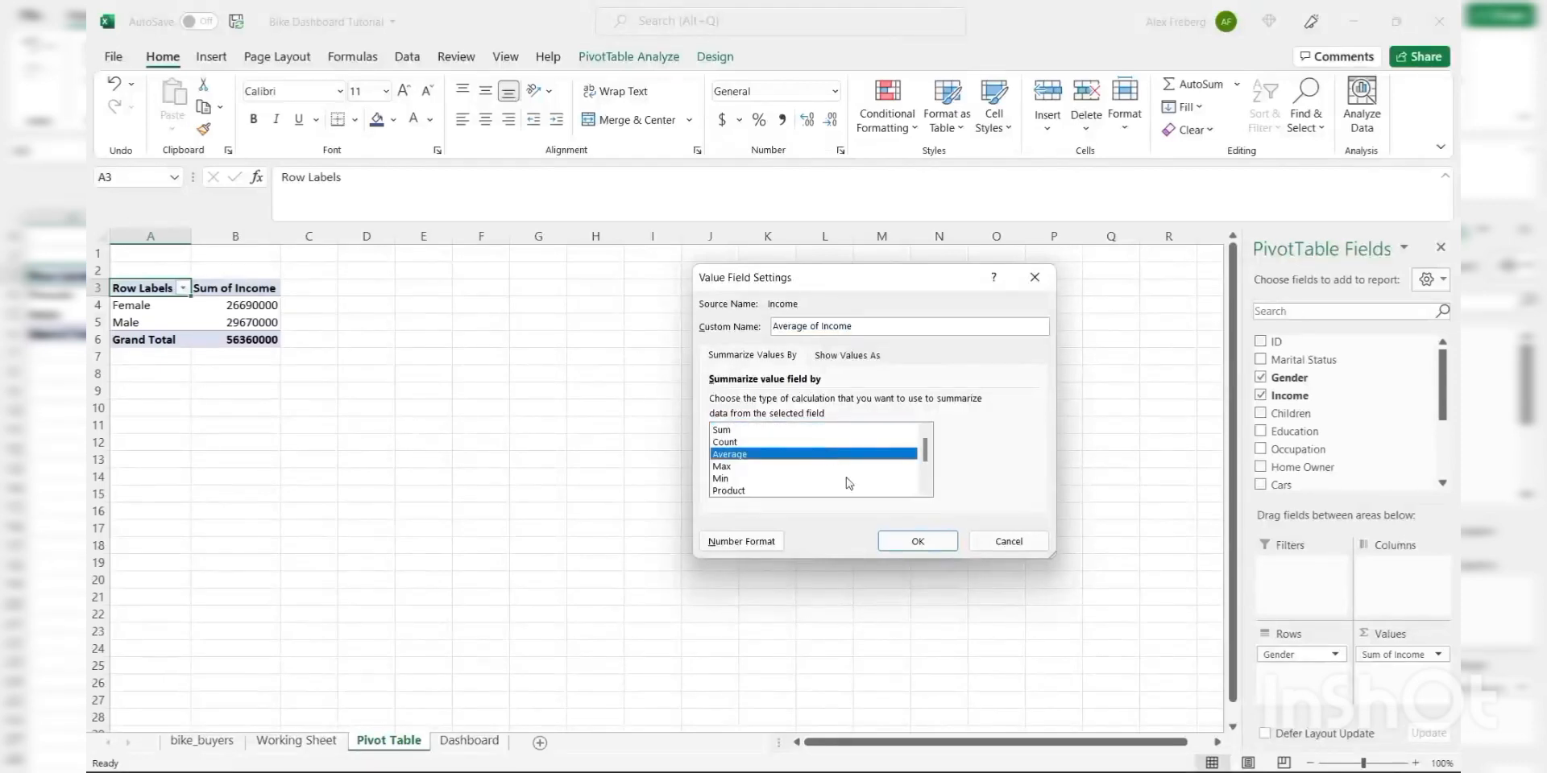
click(906, 541)
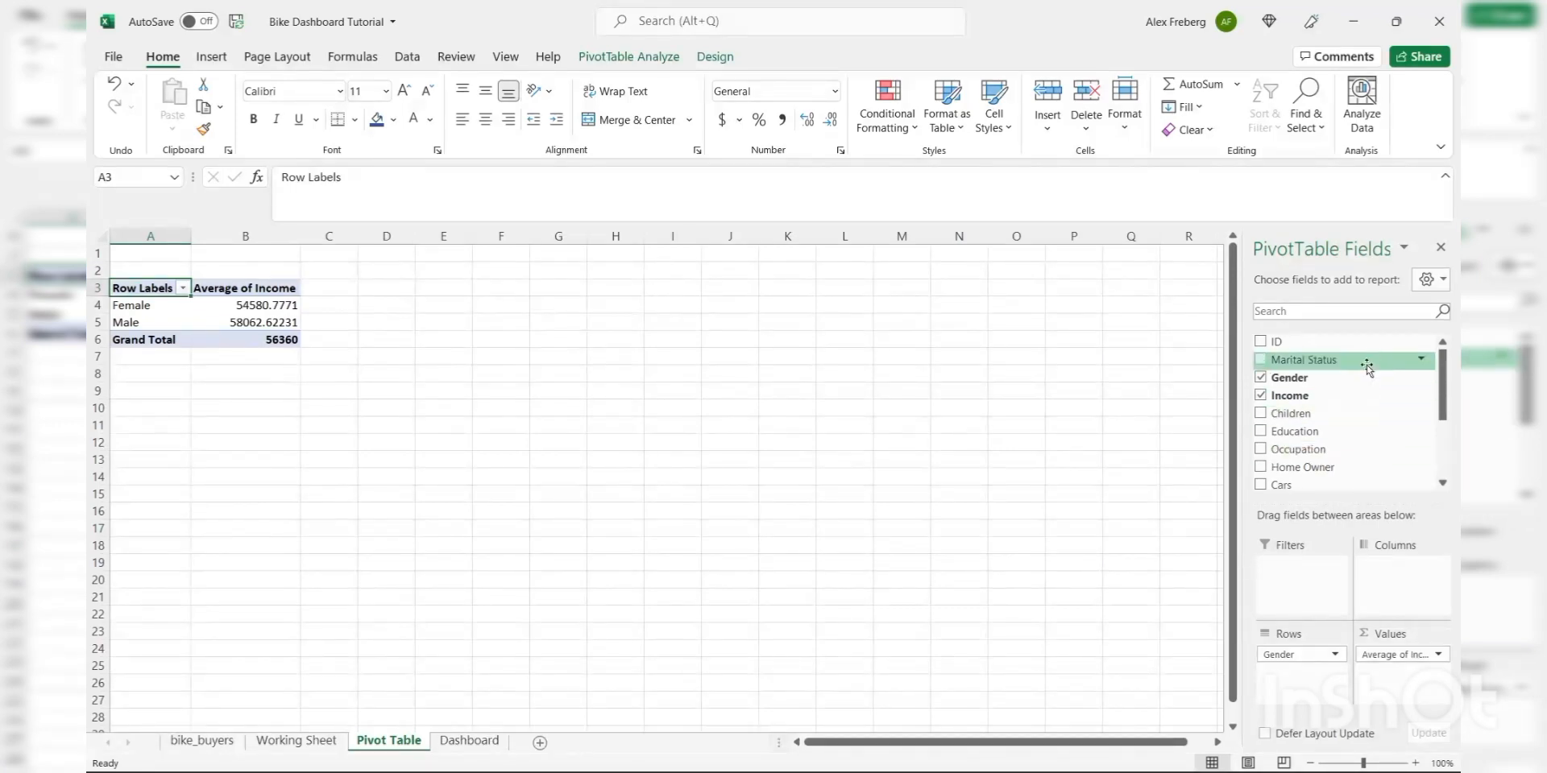
scroll(1446, 403, down, 3)
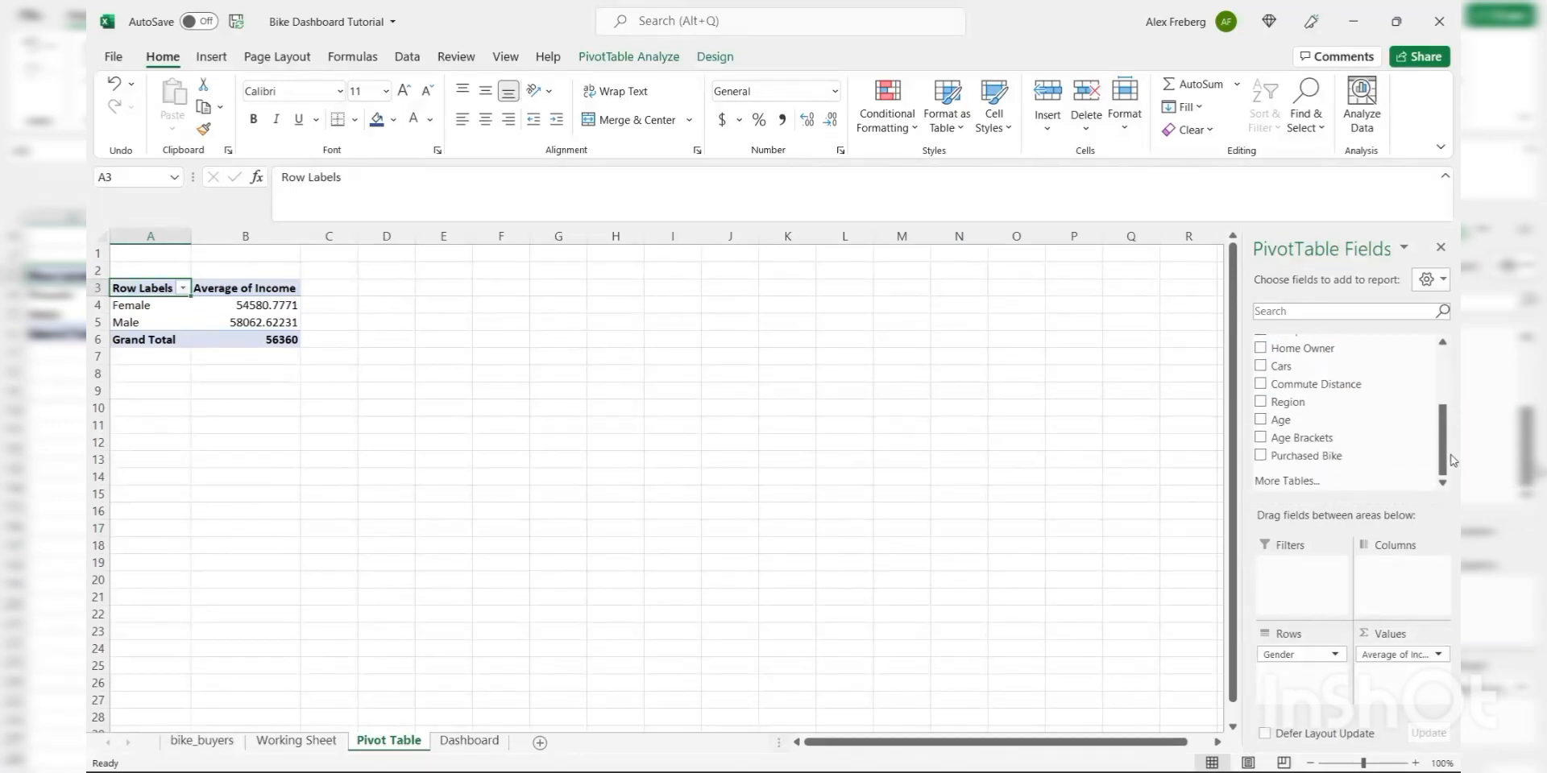
drag(1395, 456, 1410, 580)
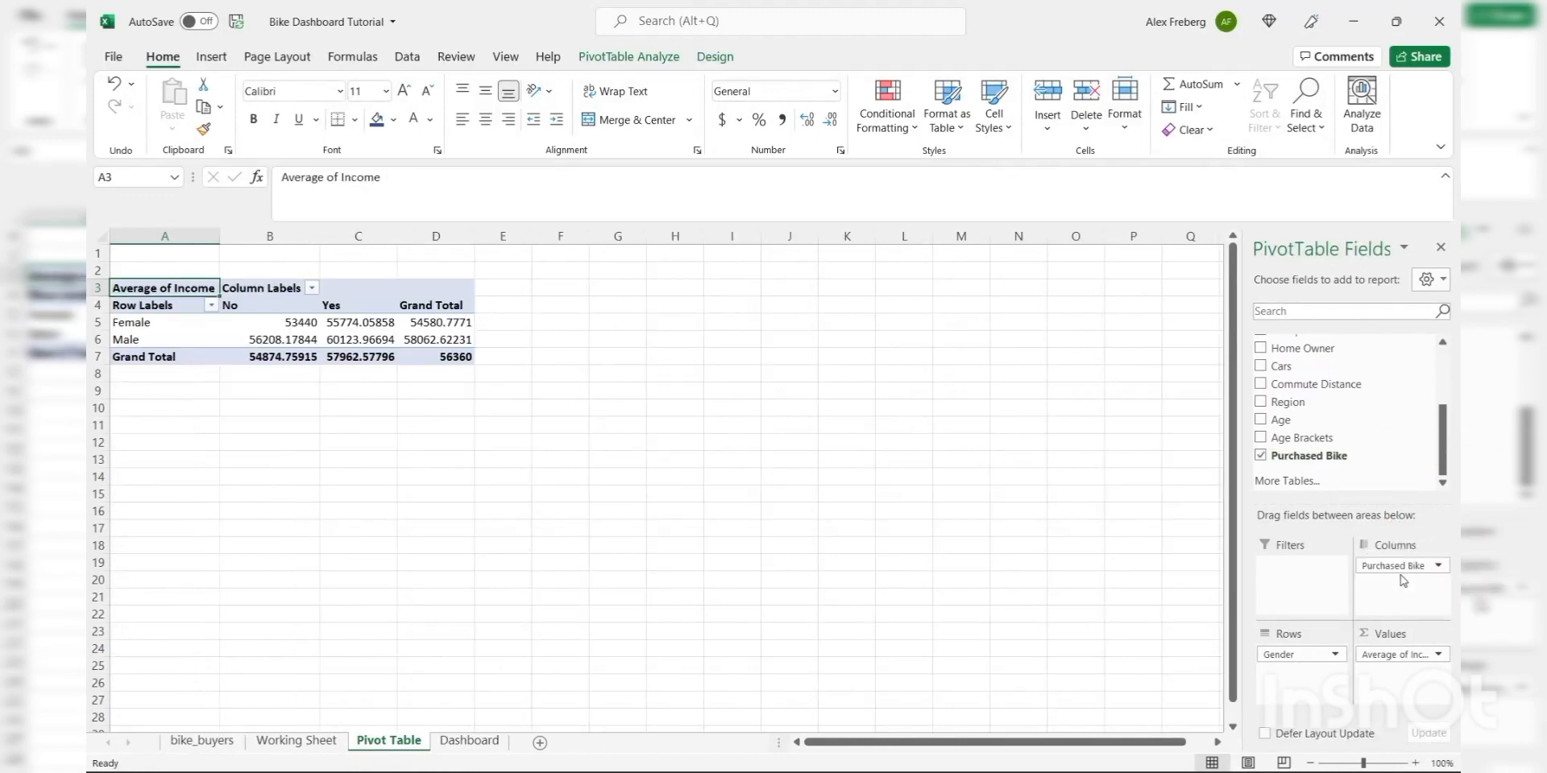
- Examine the average income of females and males in the pivot table for the No and Yes Purchased Bike columns
click(244, 304)
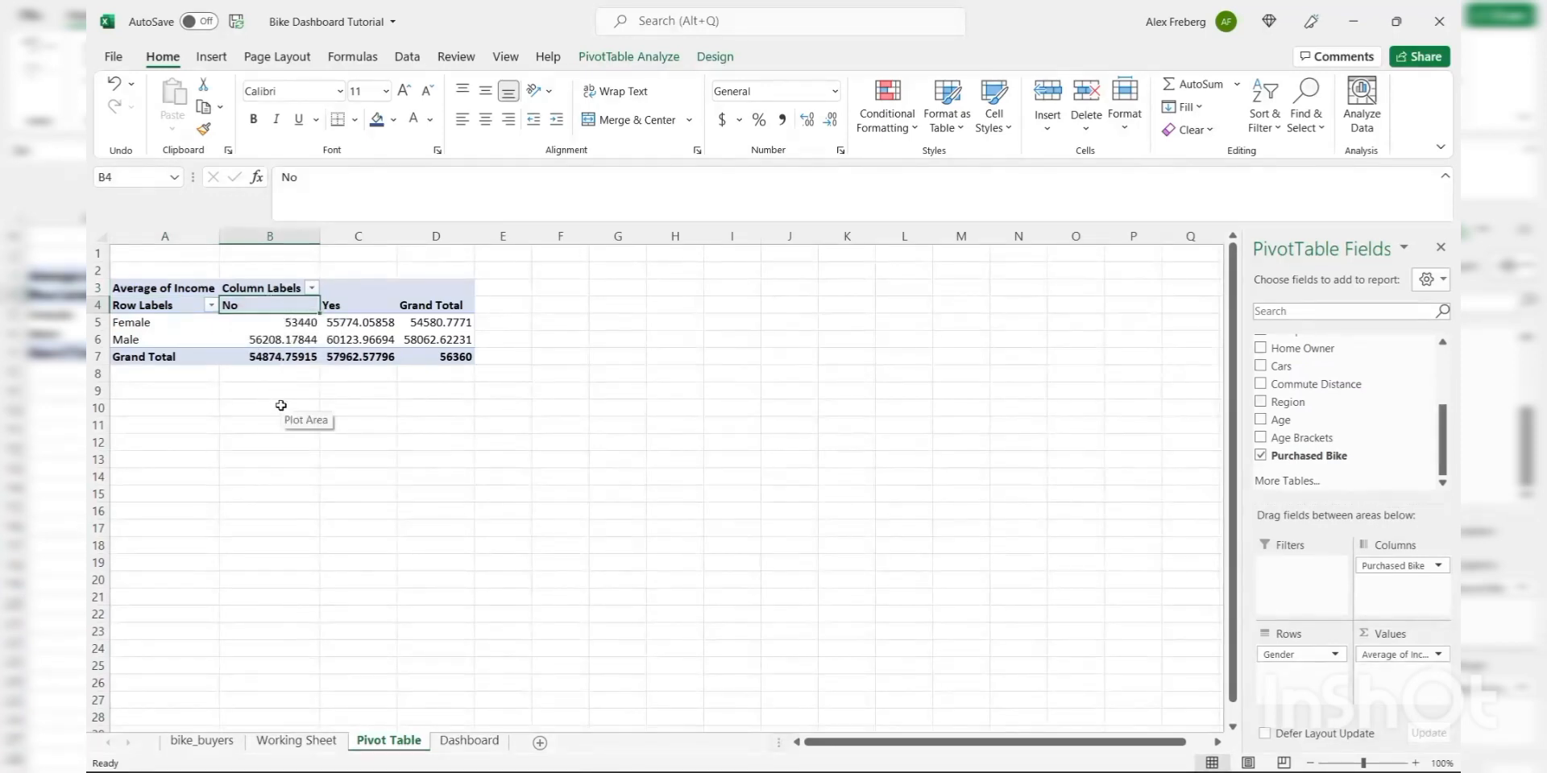
click(262, 330)
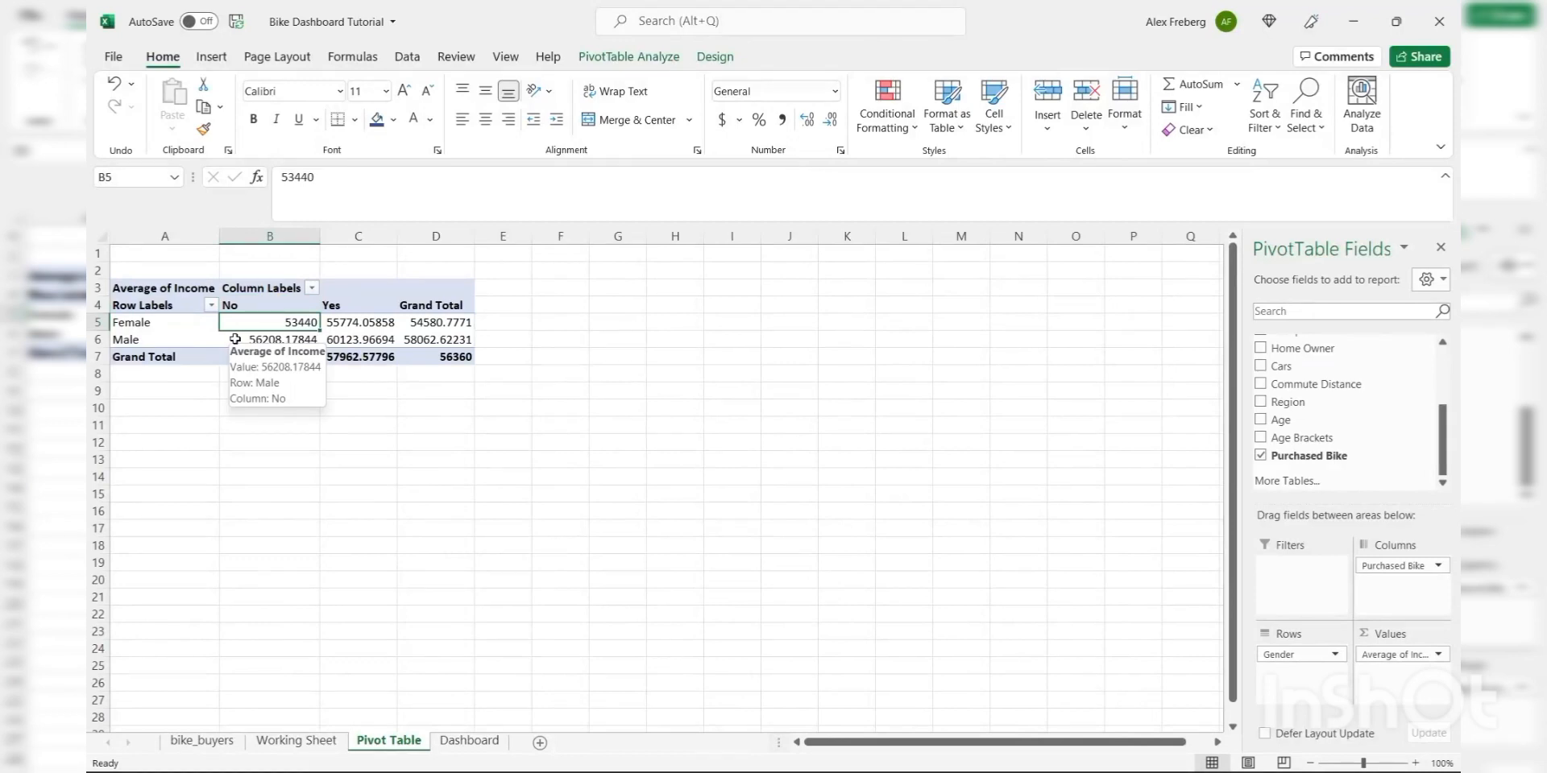
click(236, 340)
click(365, 304)
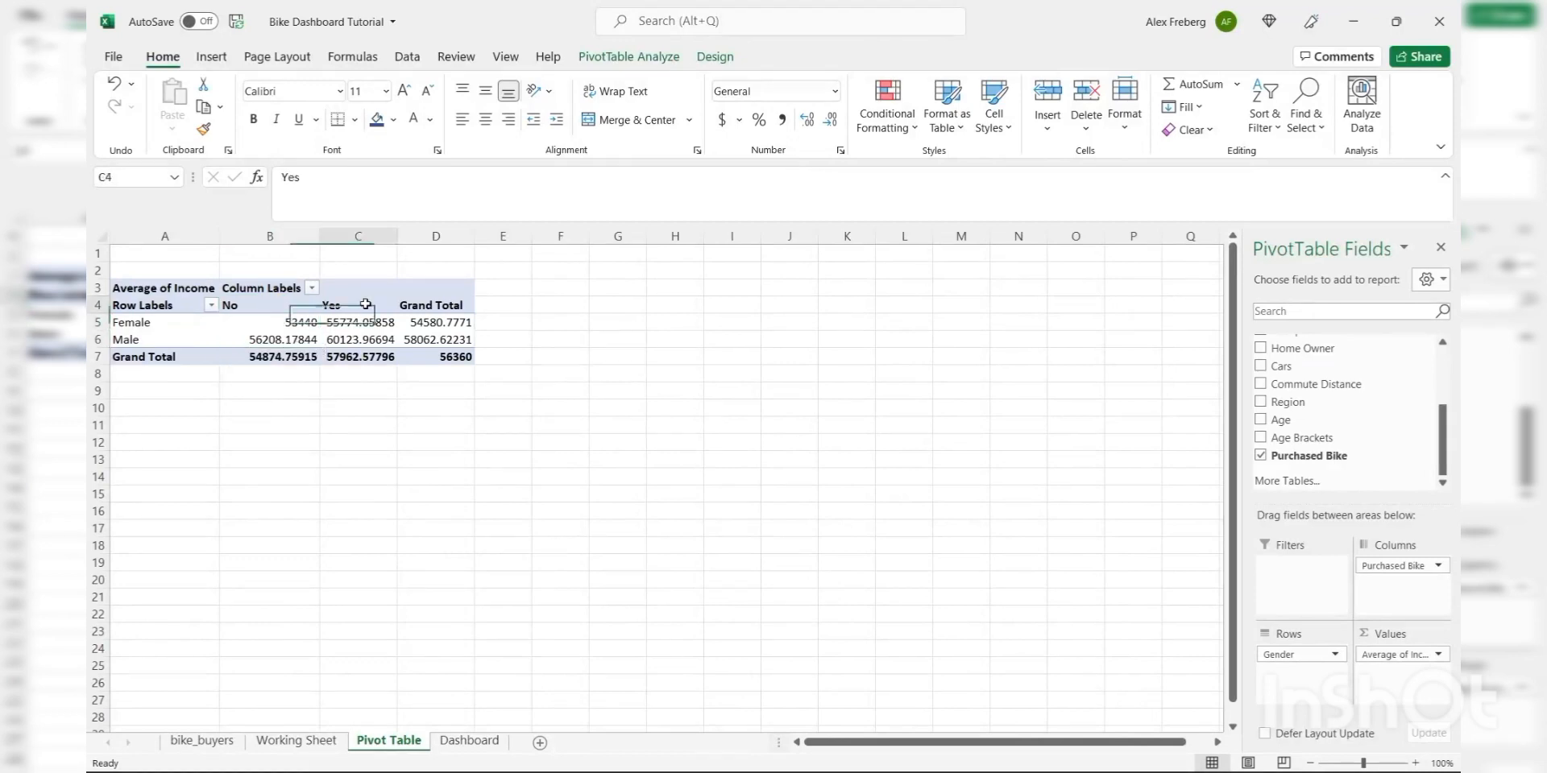
click(364, 321)
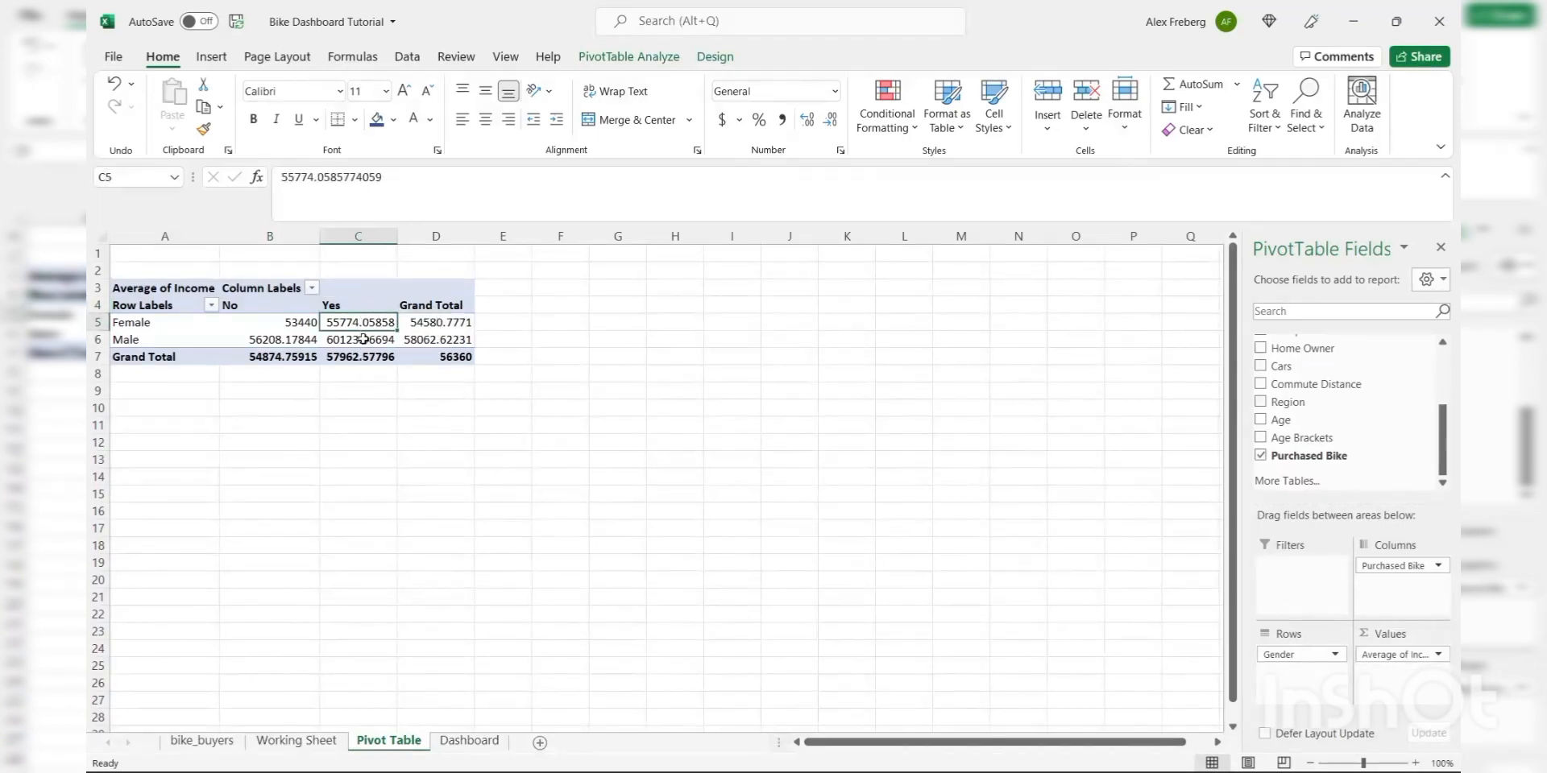
click(363, 339)
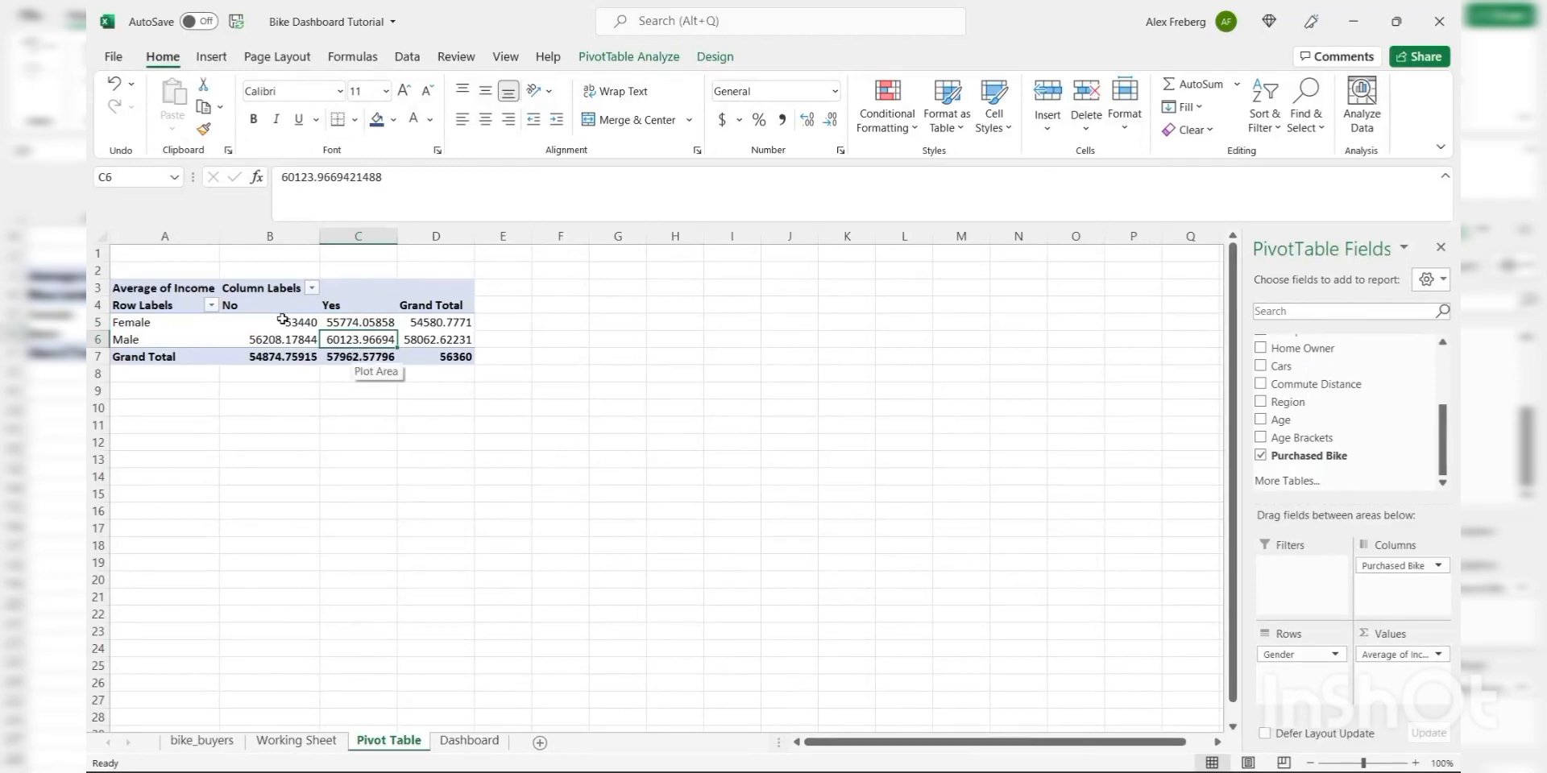
drag(282, 321, 337, 338)
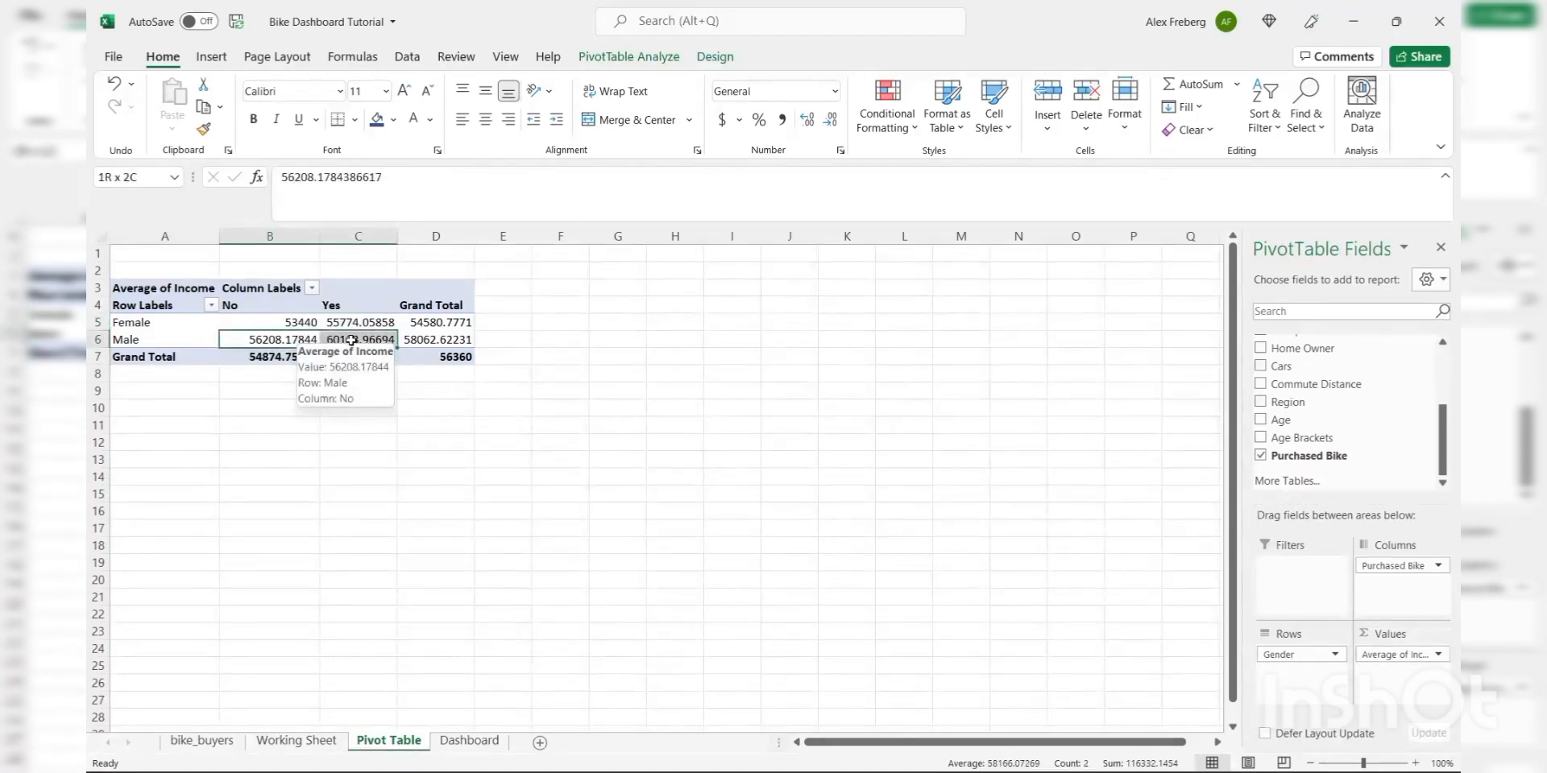
click(304, 325)
click(278, 344)
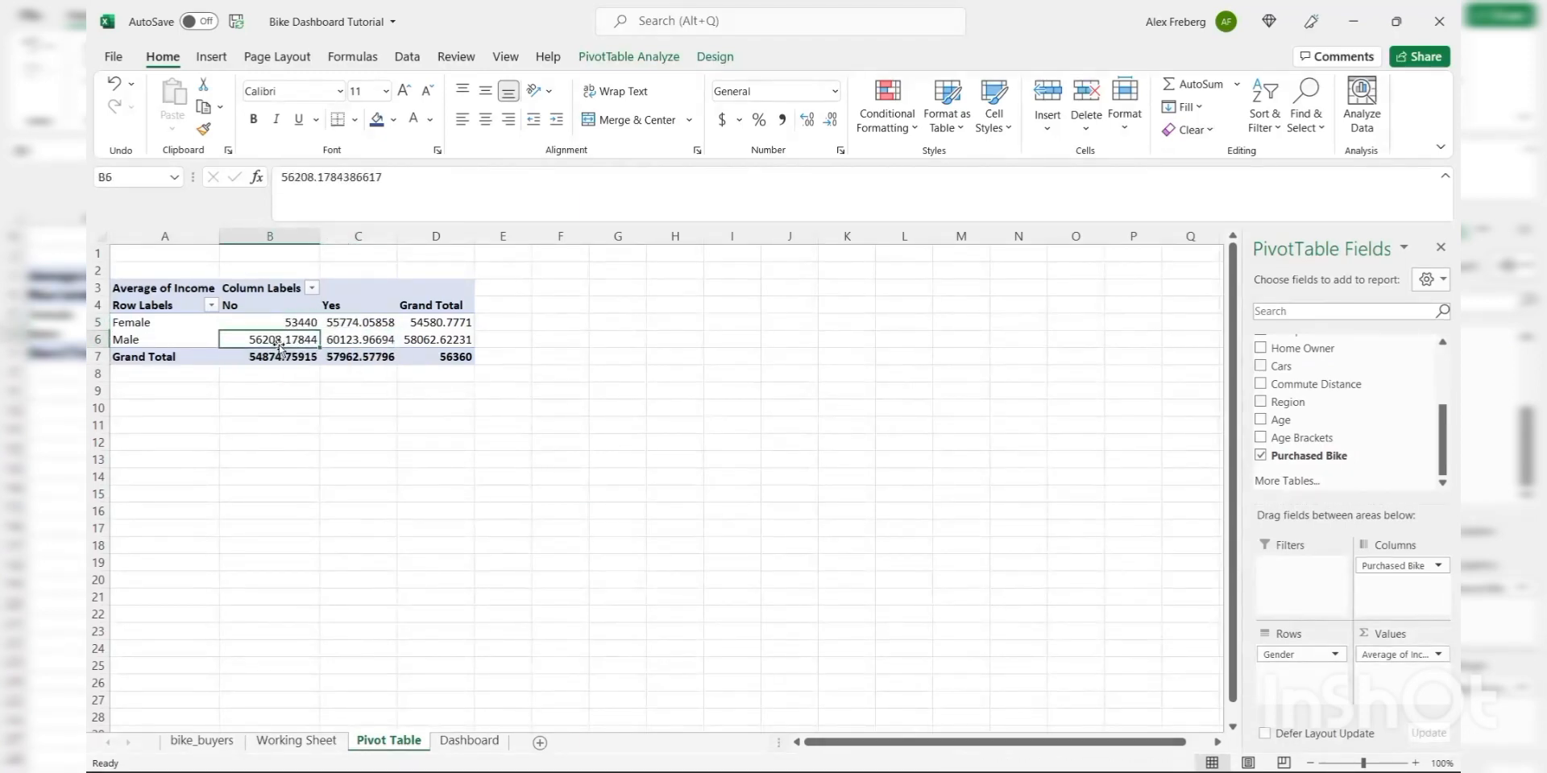
click(449, 340)
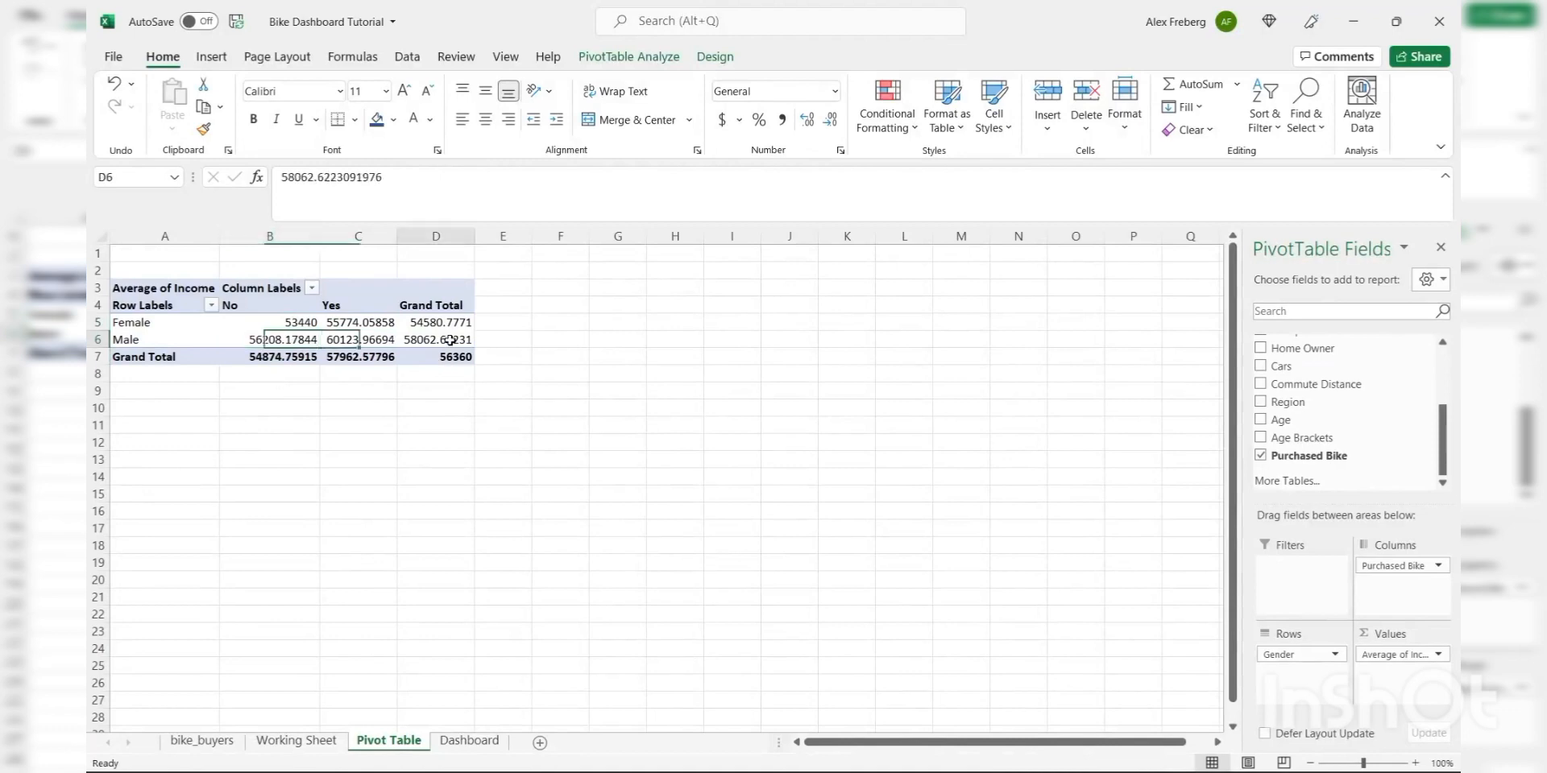
click(311, 328)
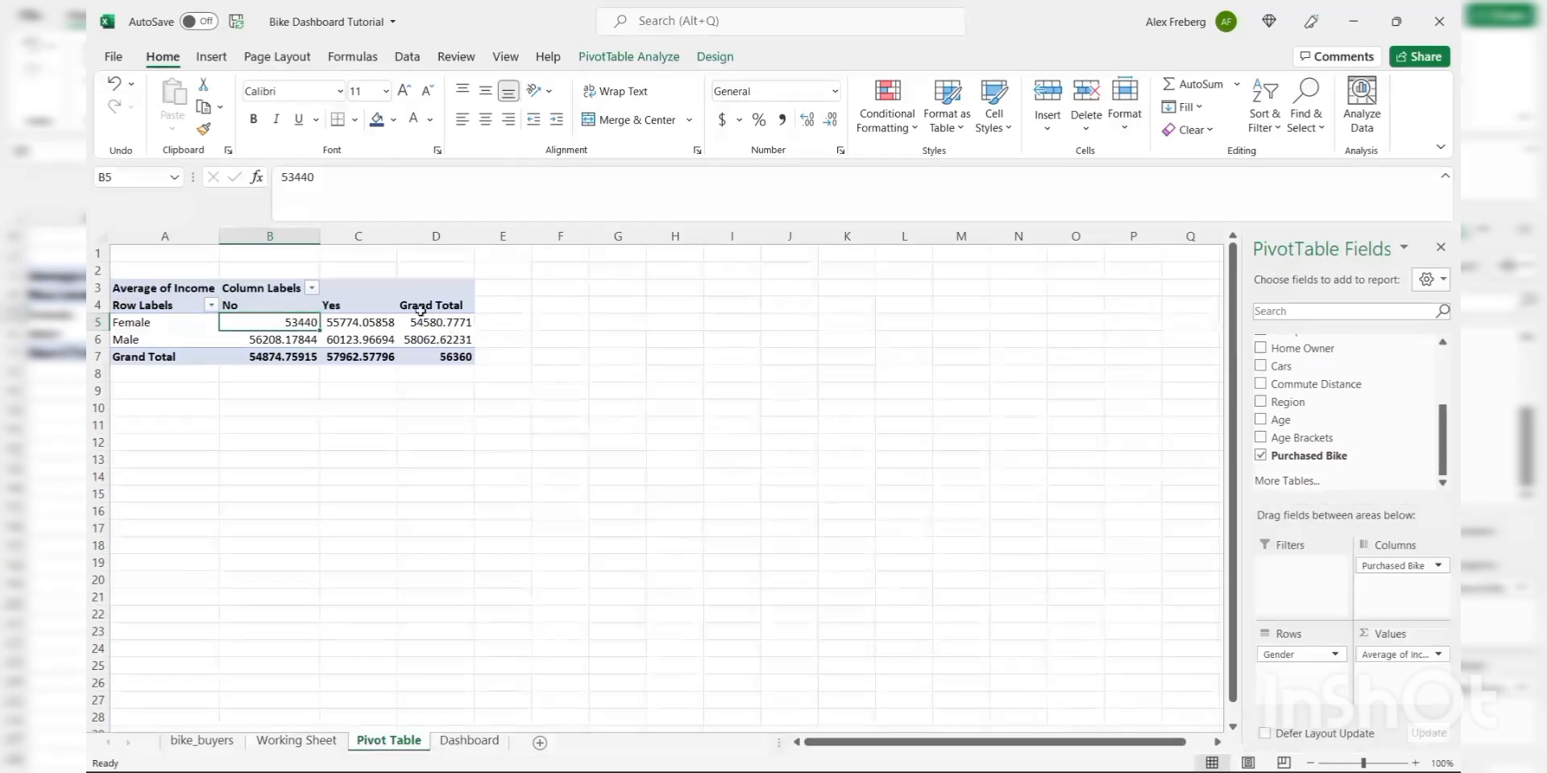
click(344, 339)
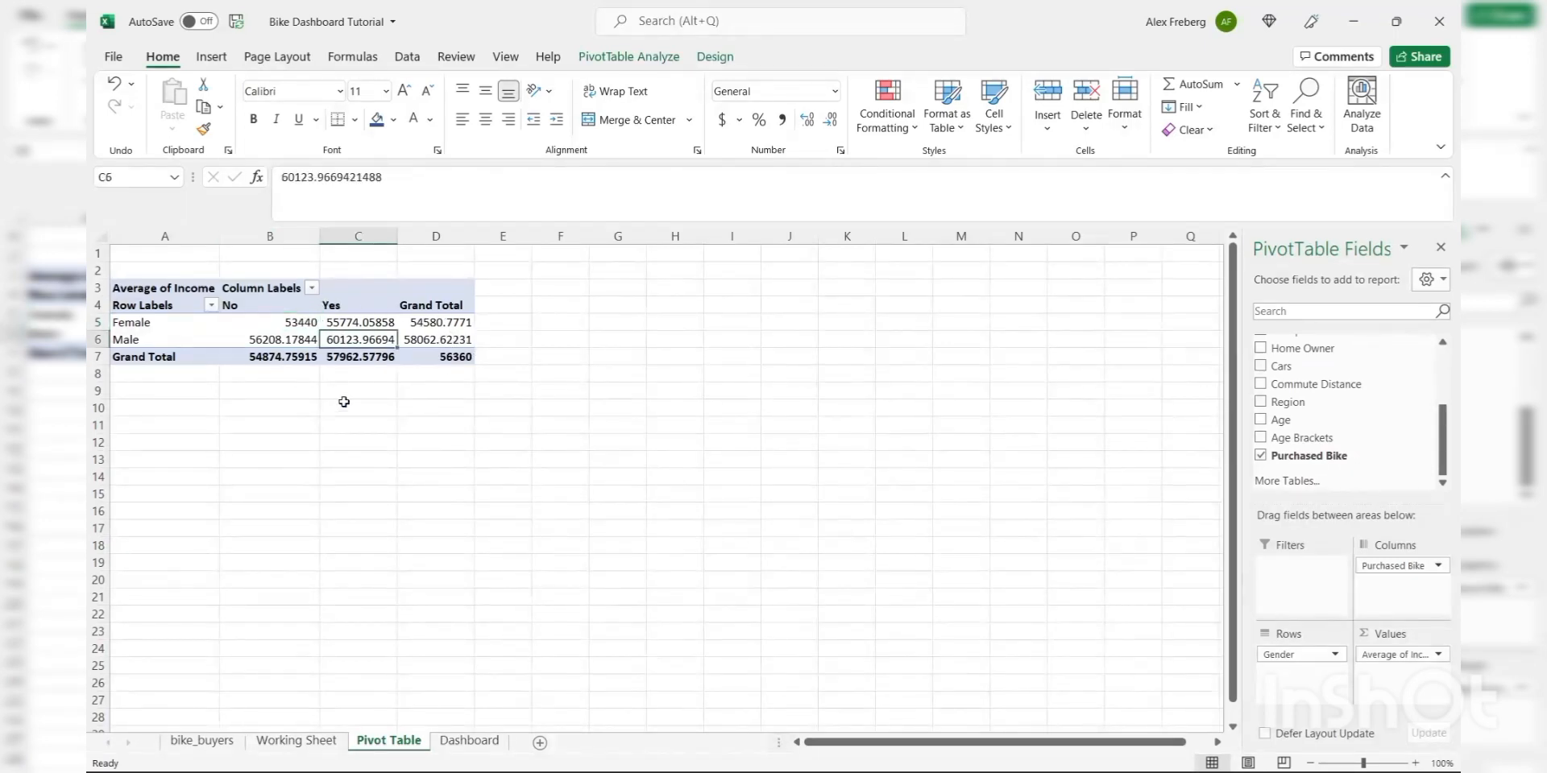
click(344, 407)
double_click(284, 322)
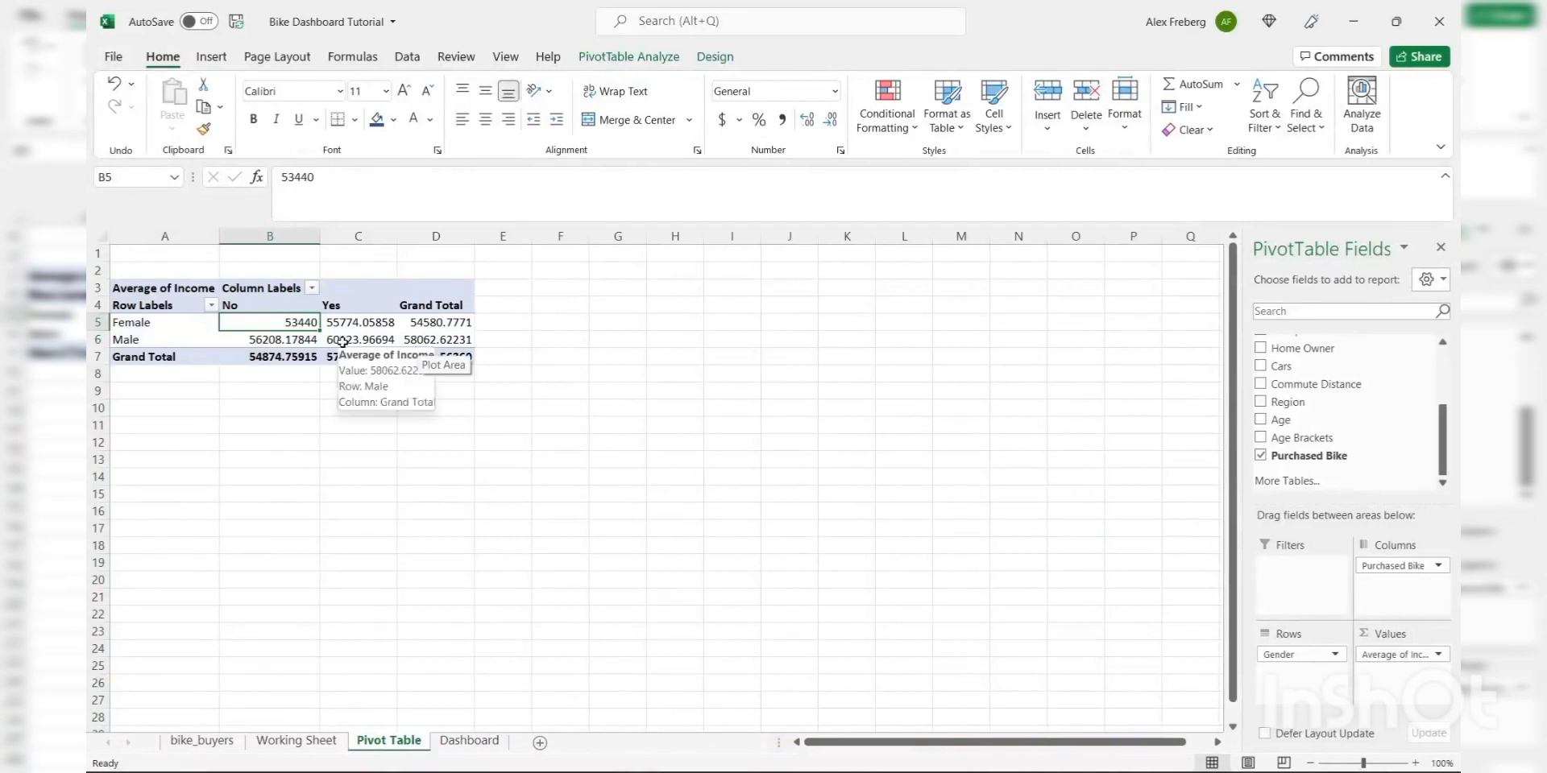
- Insert a Clustered Column PivotChart from the average income pivot table and place it beside the table, starting near column F
click(357, 322)
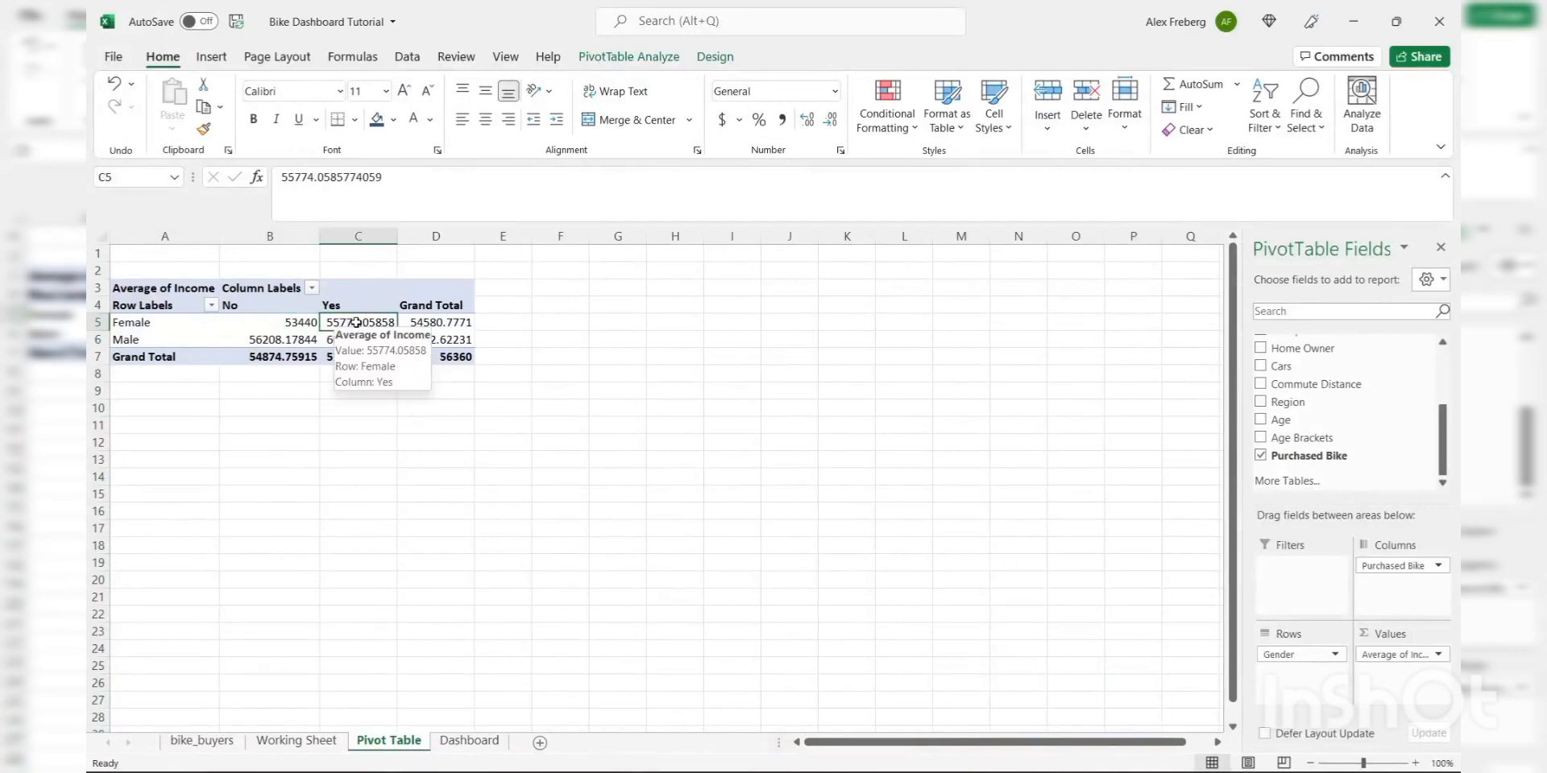
click(210, 58)
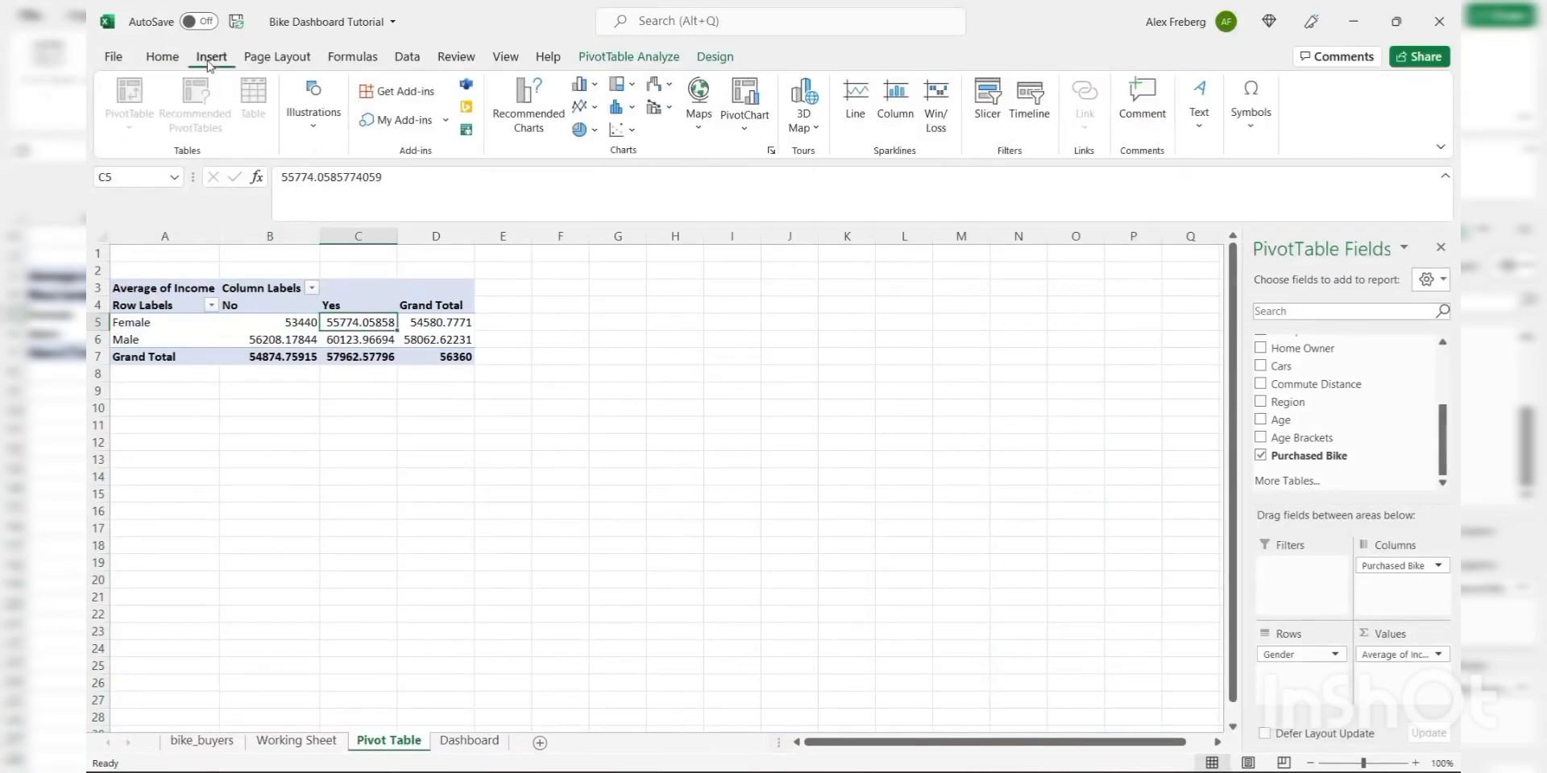
click(526, 109)
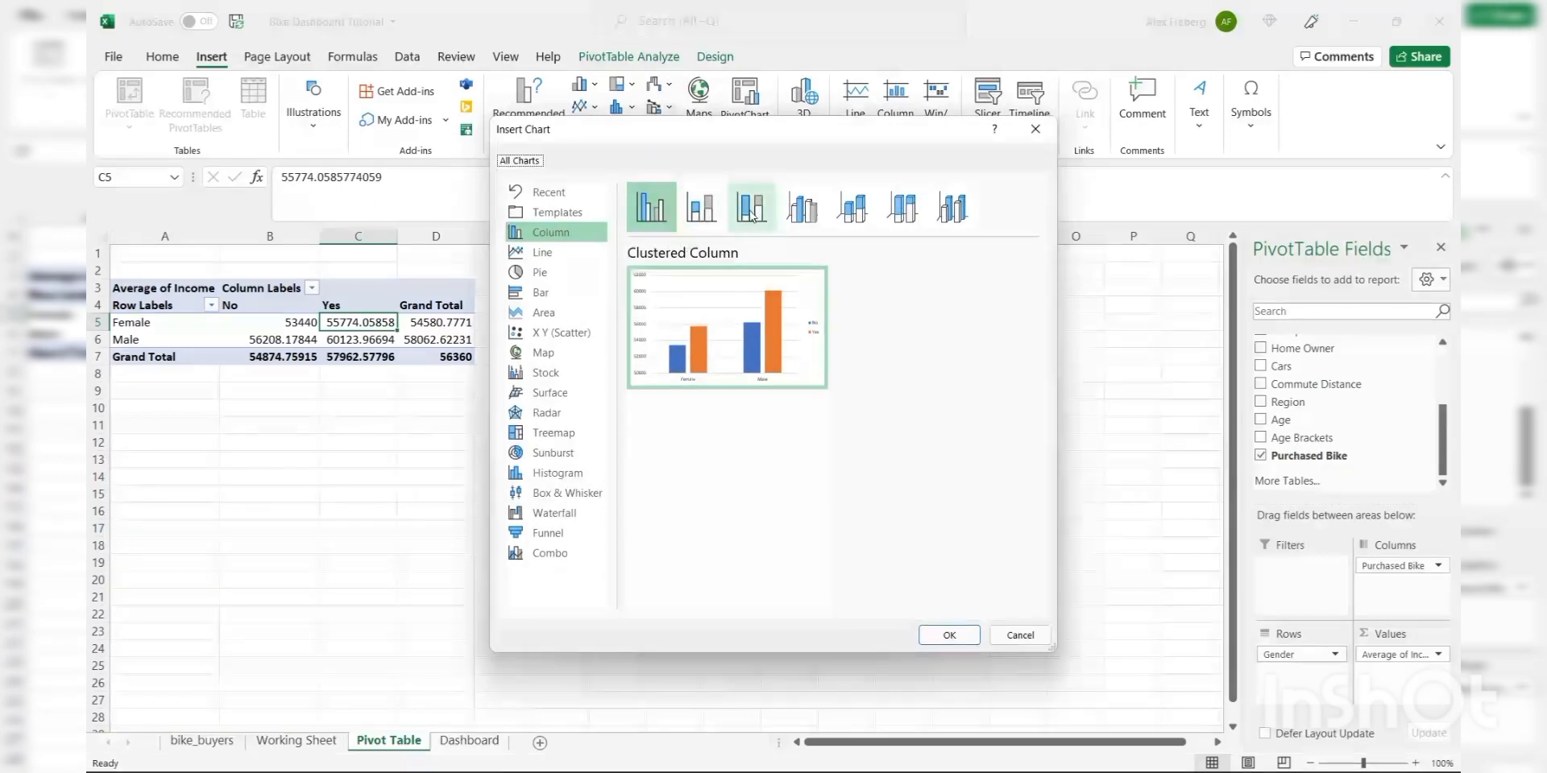
click(701, 211)
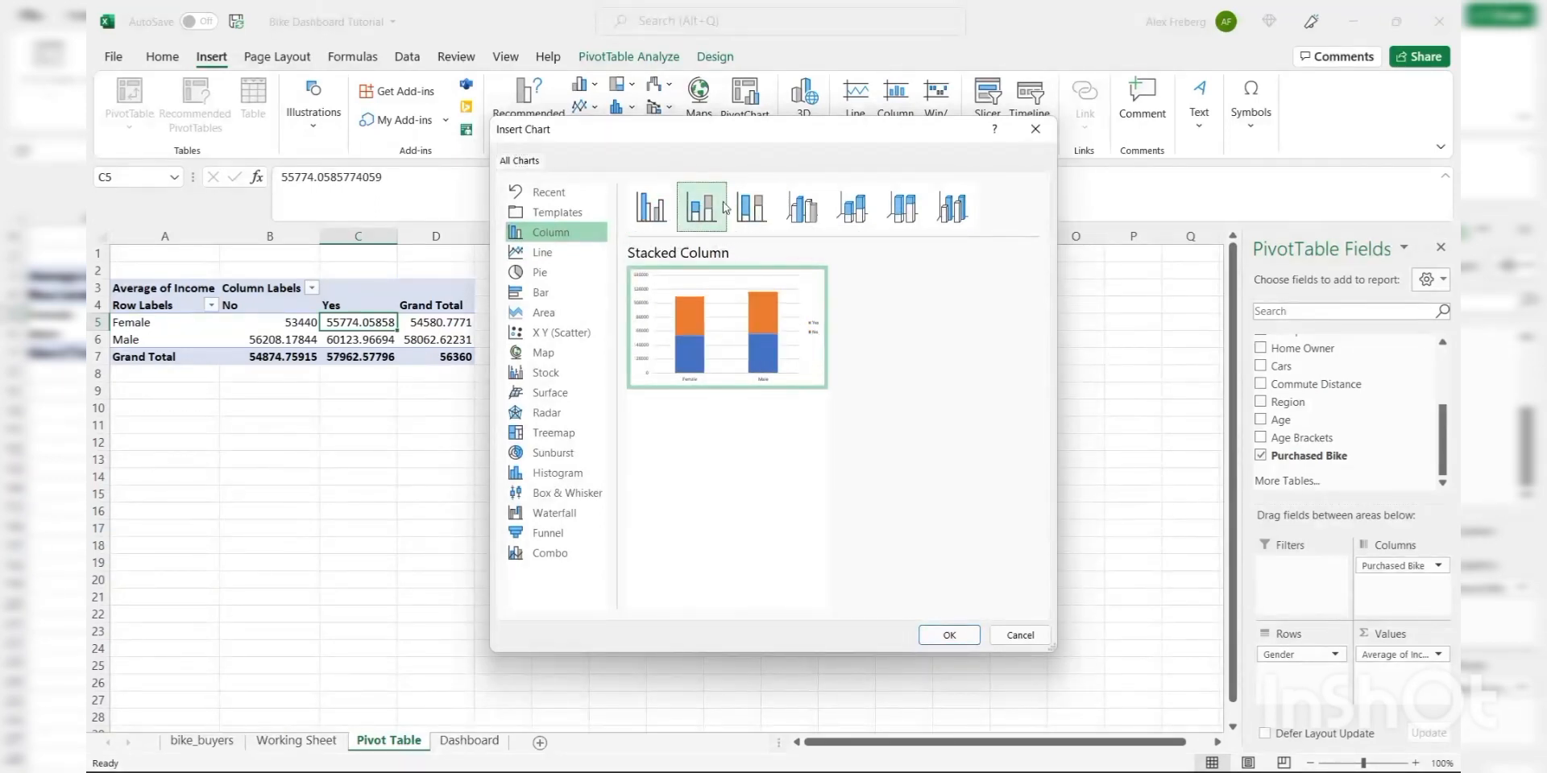
click(751, 208)
click(802, 208)
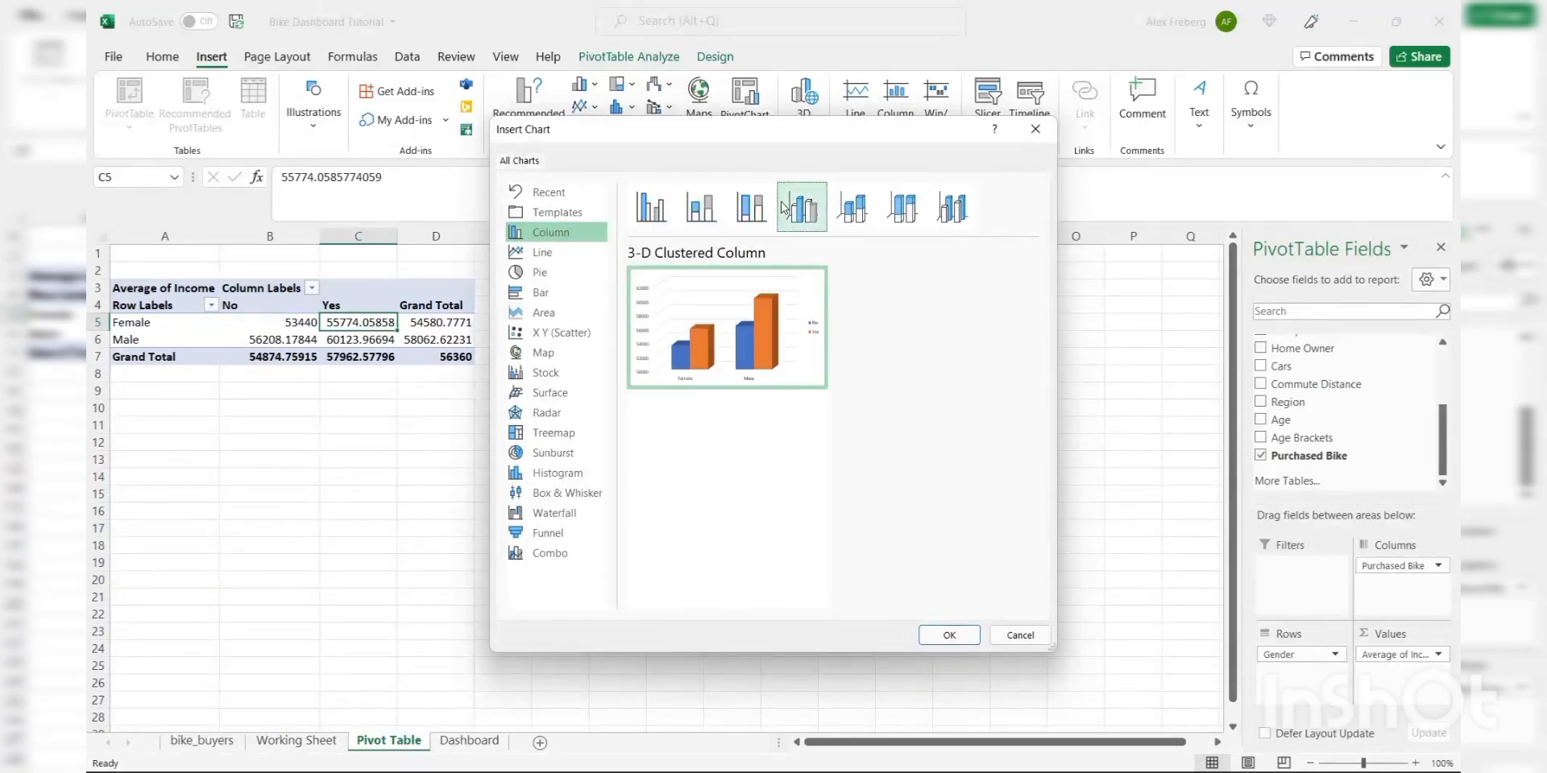
click(842, 208)
click(903, 208)
click(952, 208)
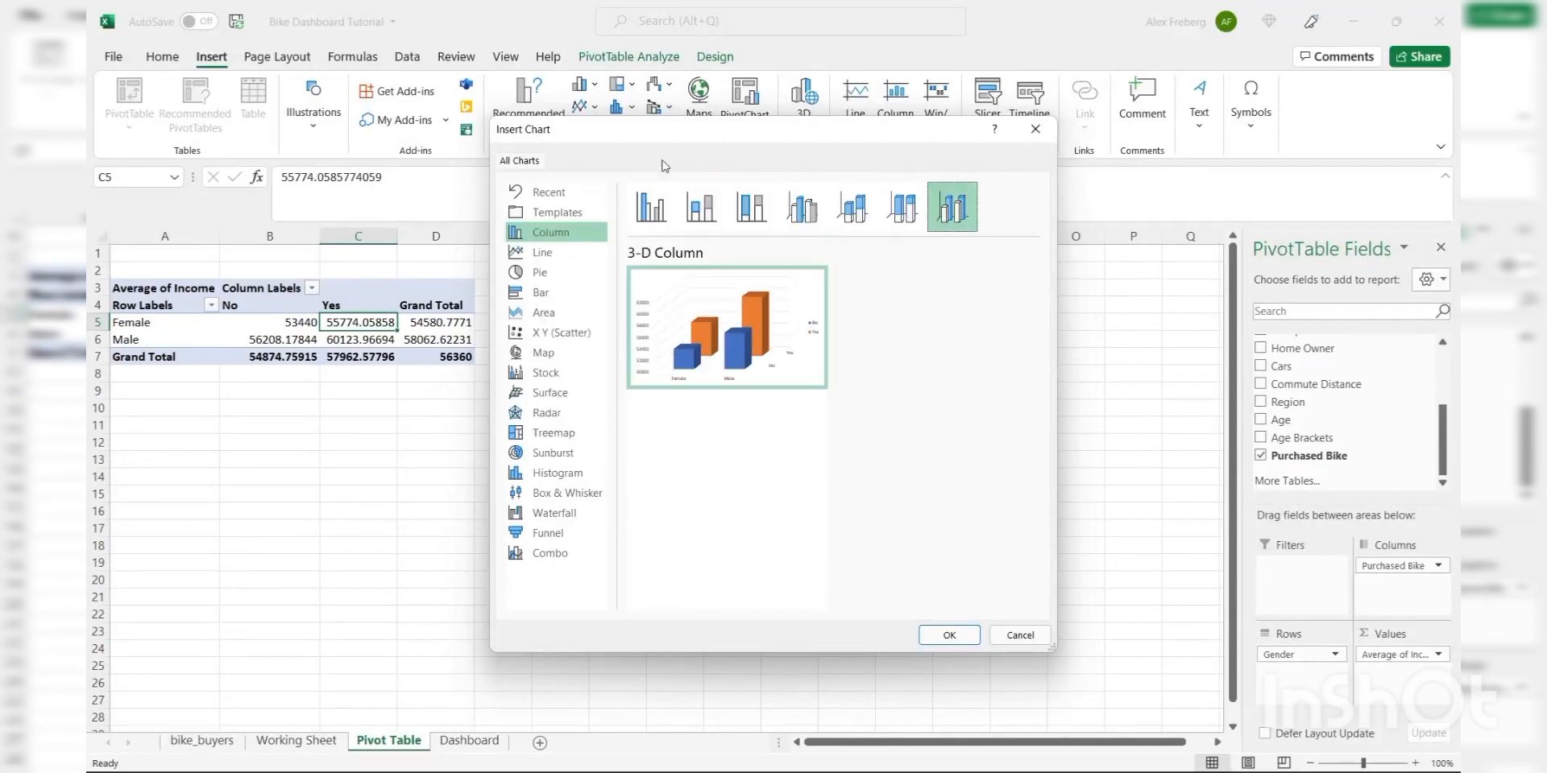
click(652, 211)
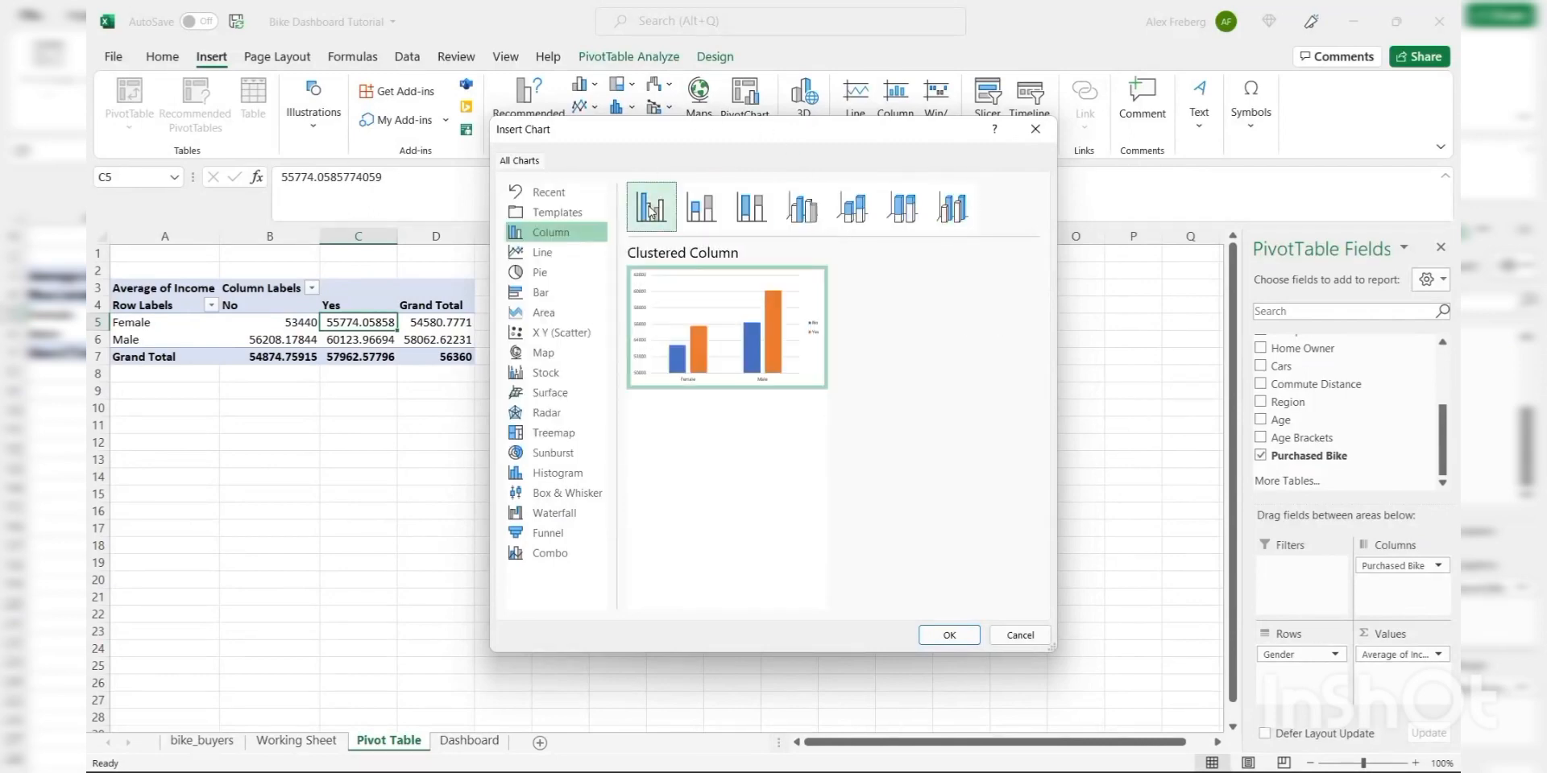
click(950, 636)
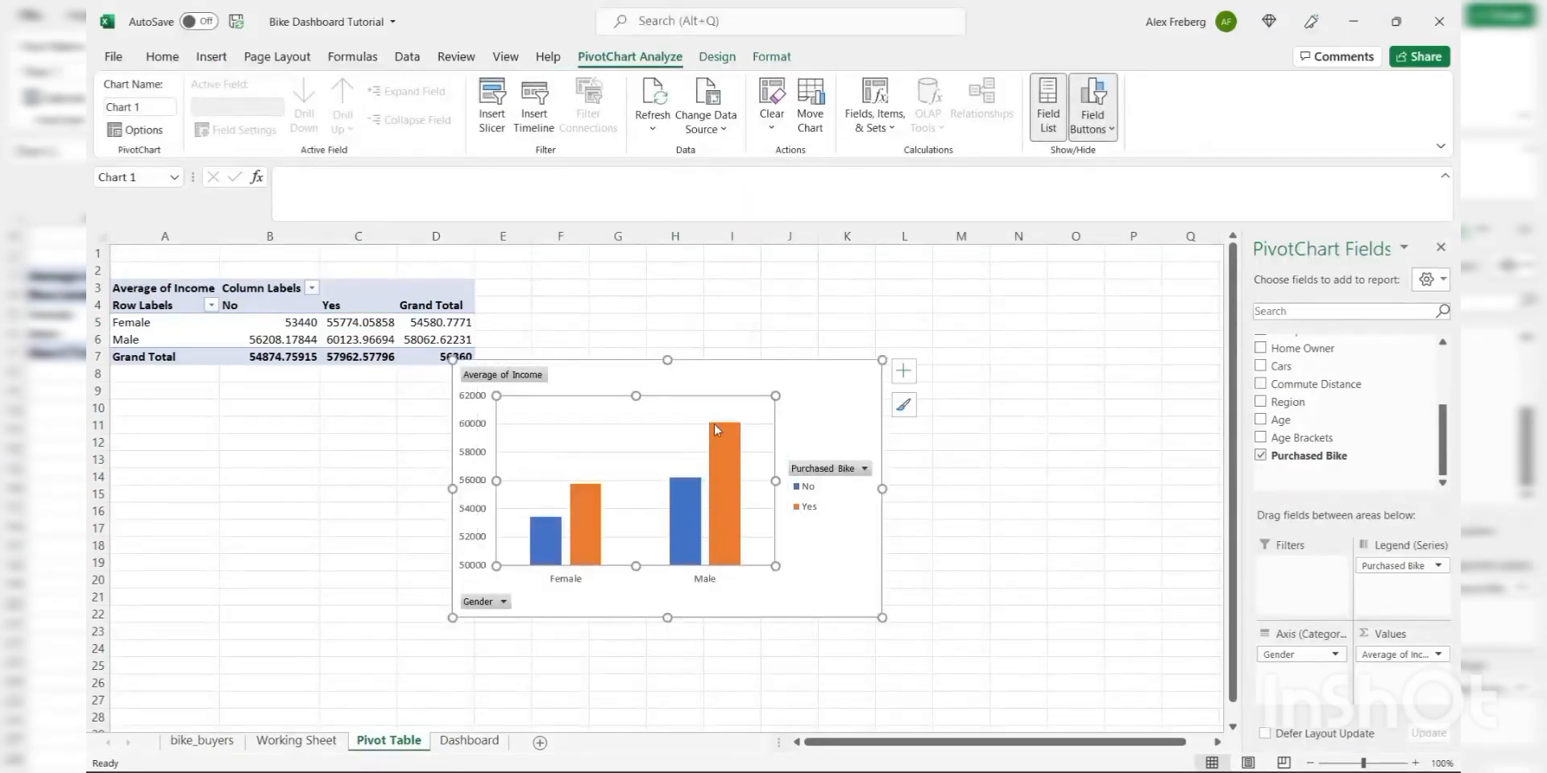
drag(791, 368, 884, 263)
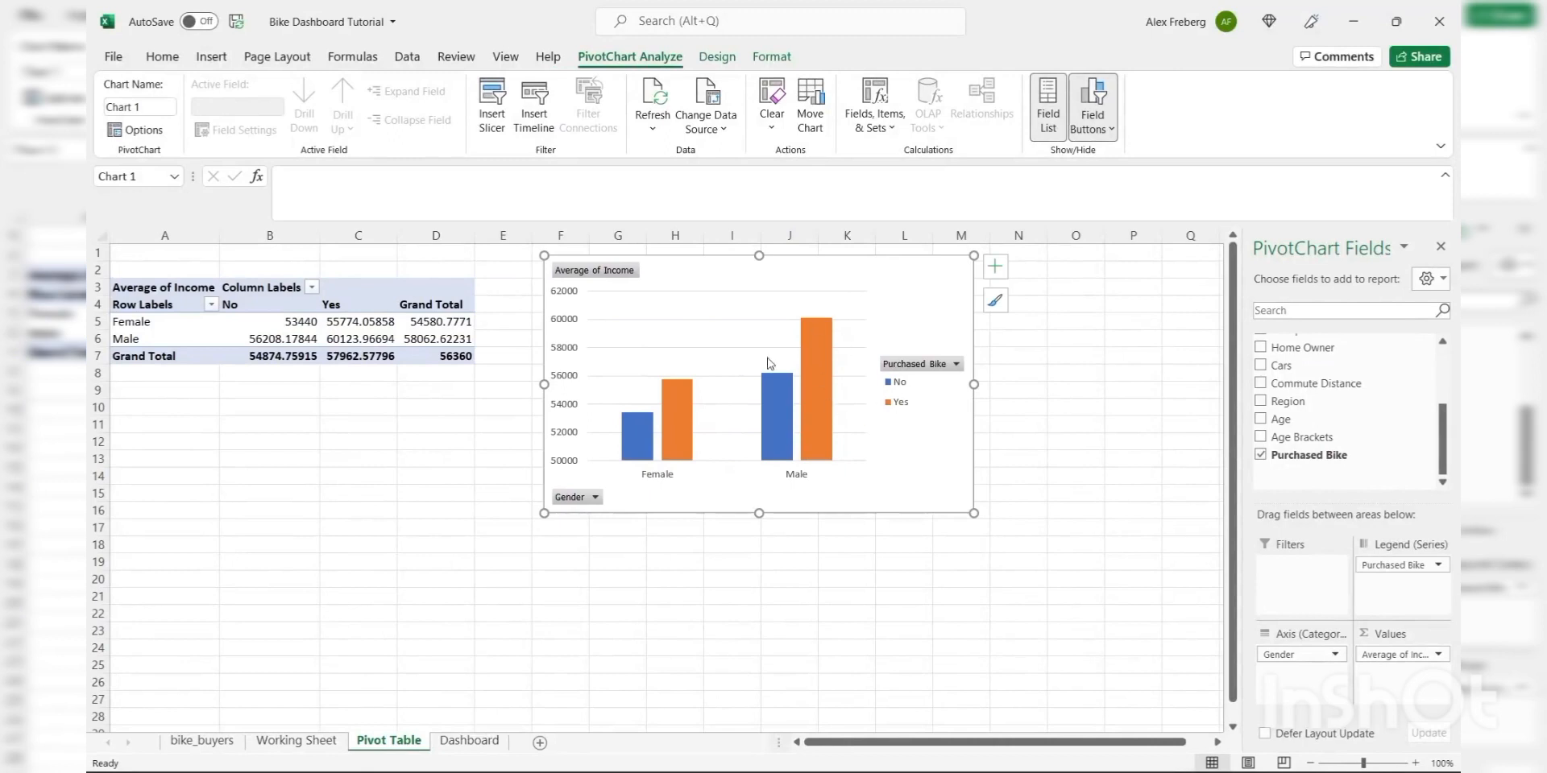
mouse_move(831, 390)
click(996, 303)
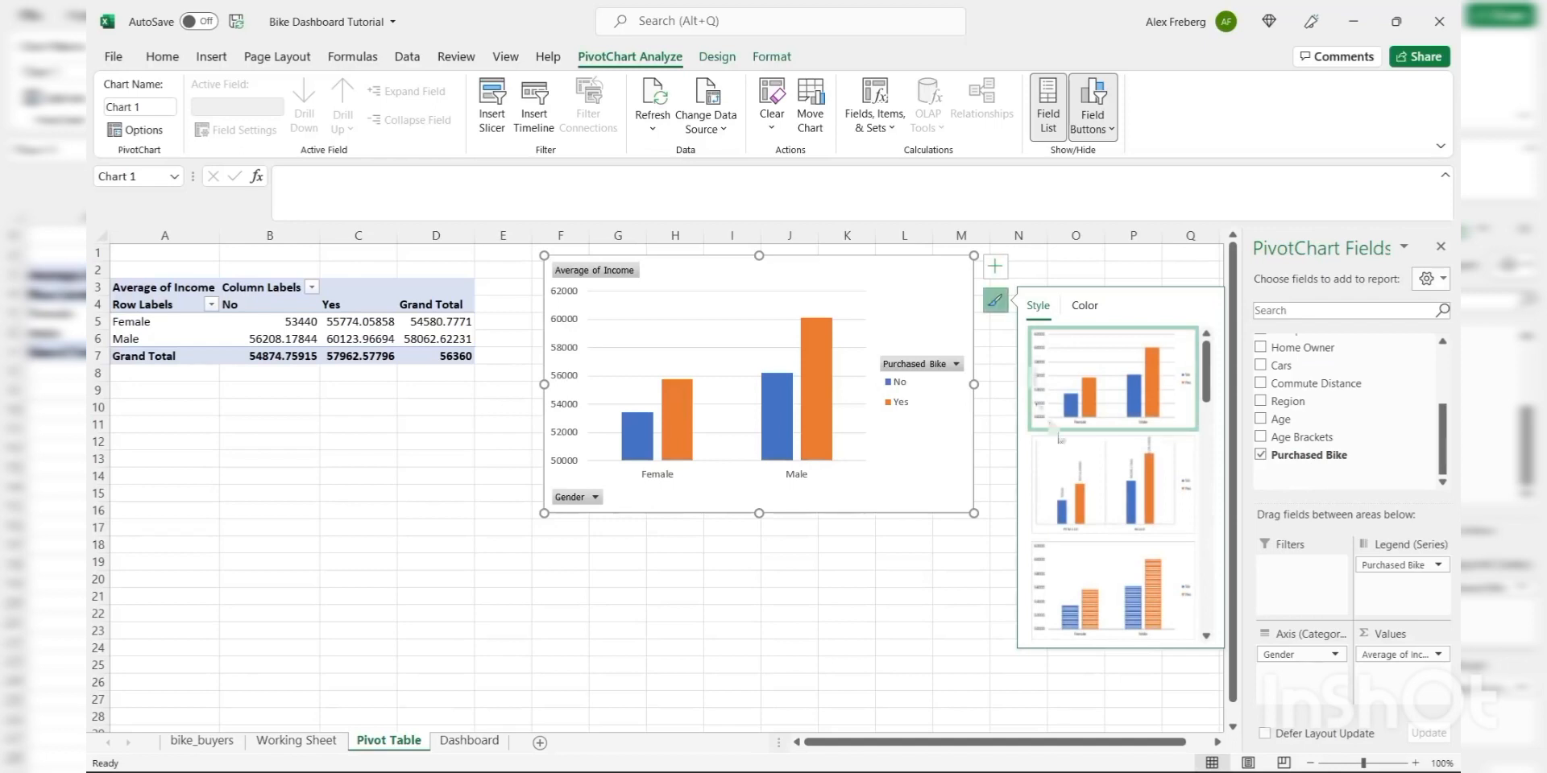
scroll(1141, 495, down, 5)
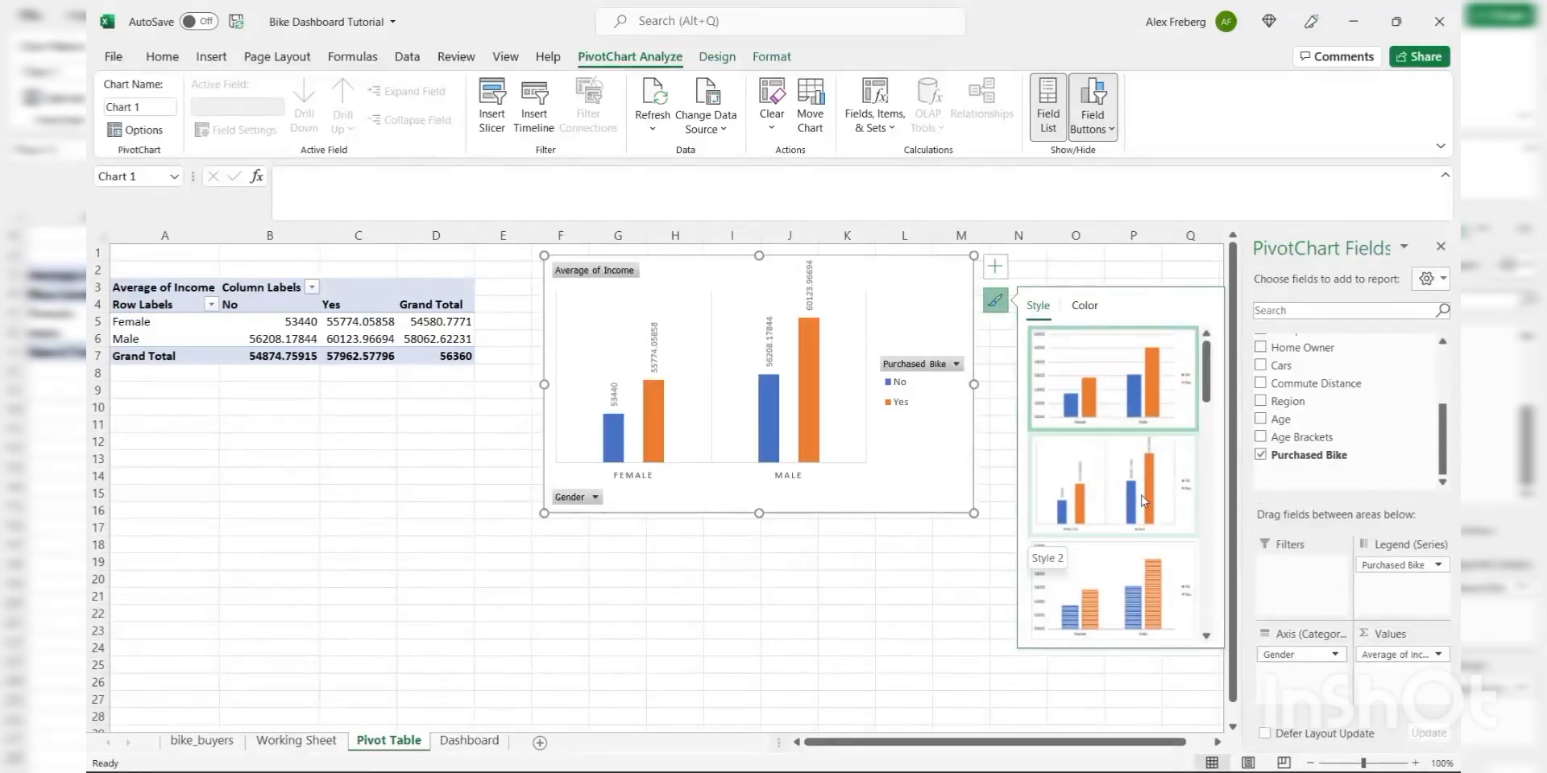
scroll(1141, 496, up, 5)
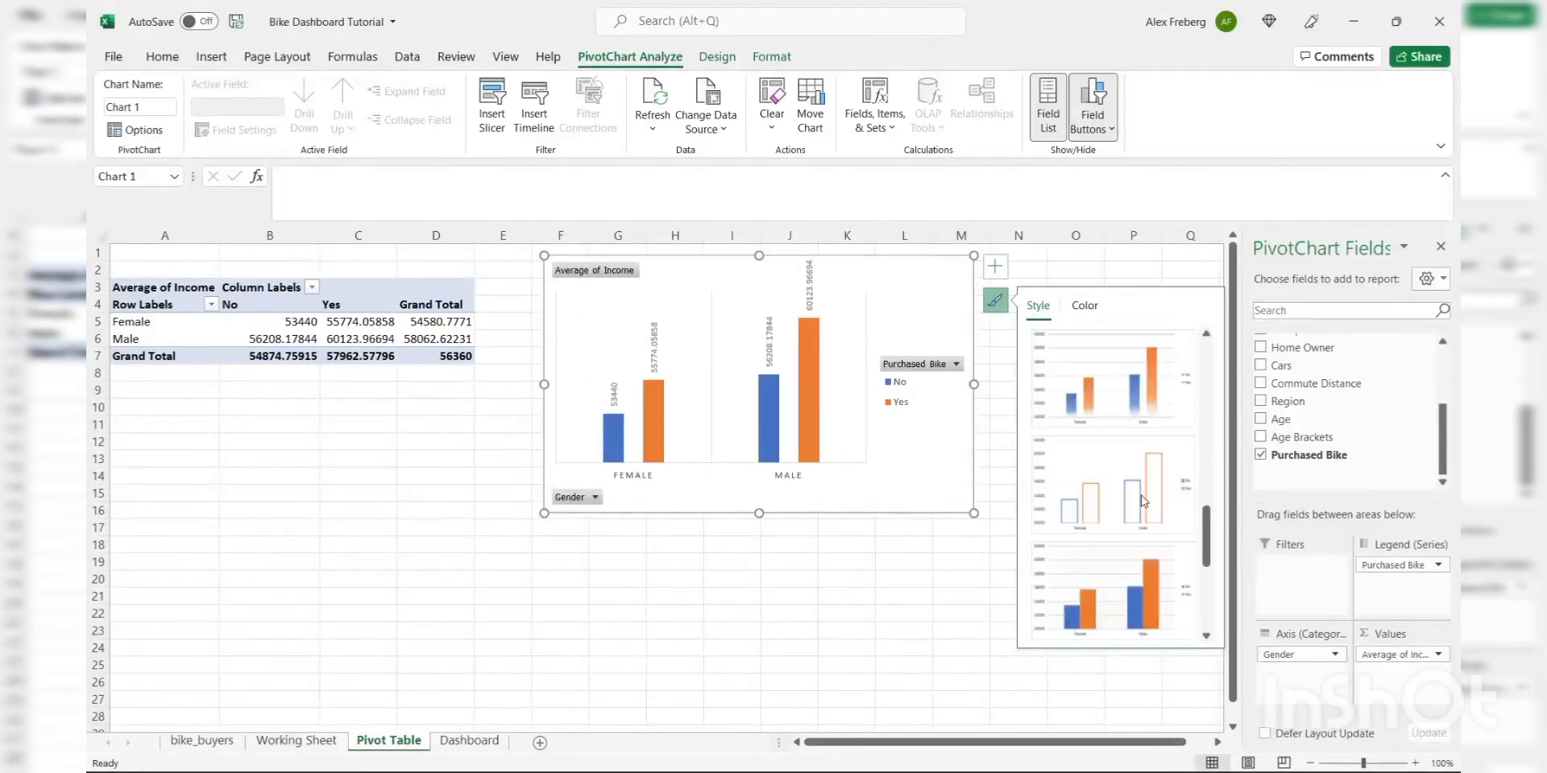
click(1078, 307)
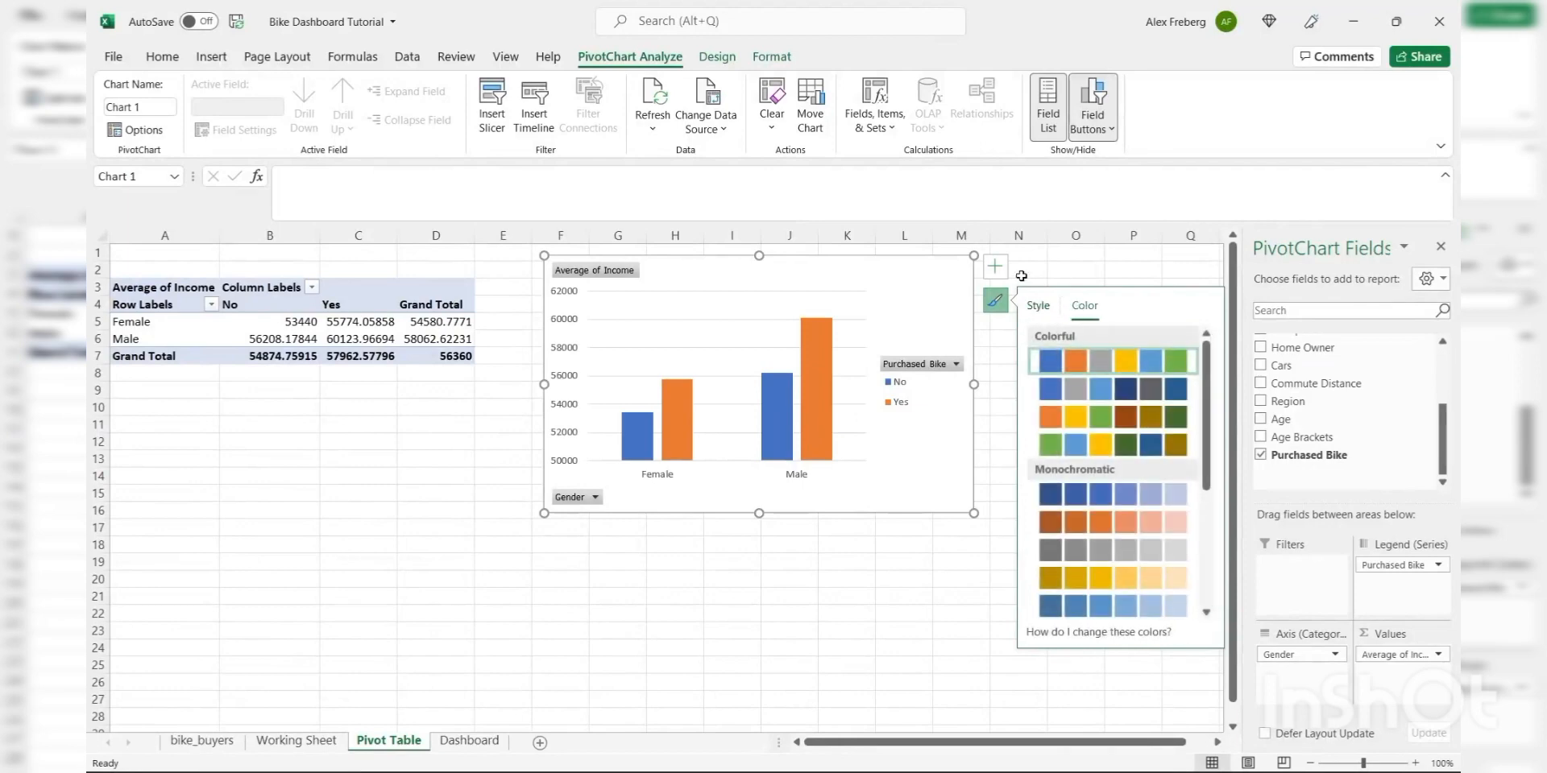
- Add axis titles to the chart, naming the vertical axis "Income" and the horizontal axis "Gender"
click(995, 266)
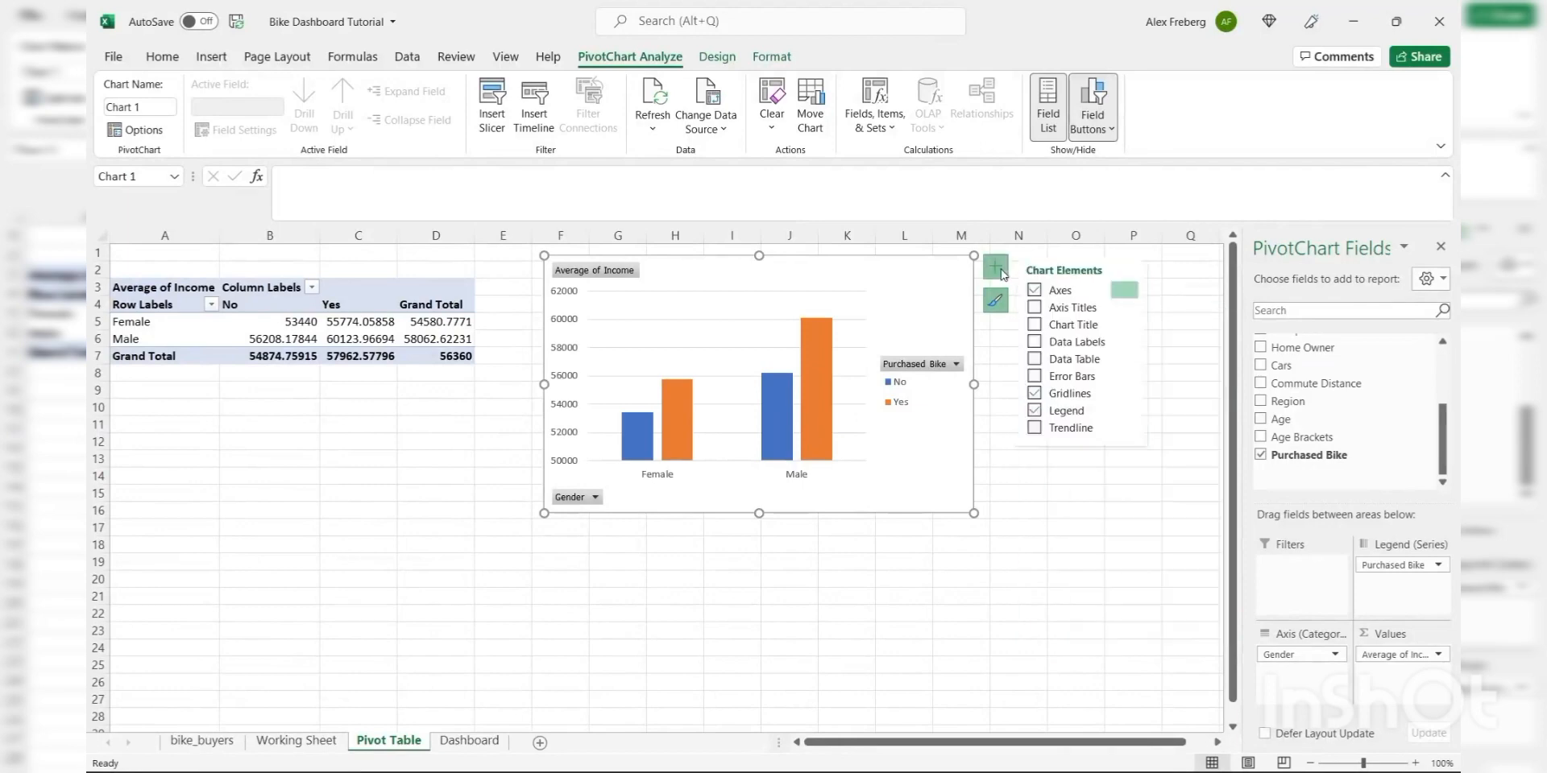
click(1034, 309)
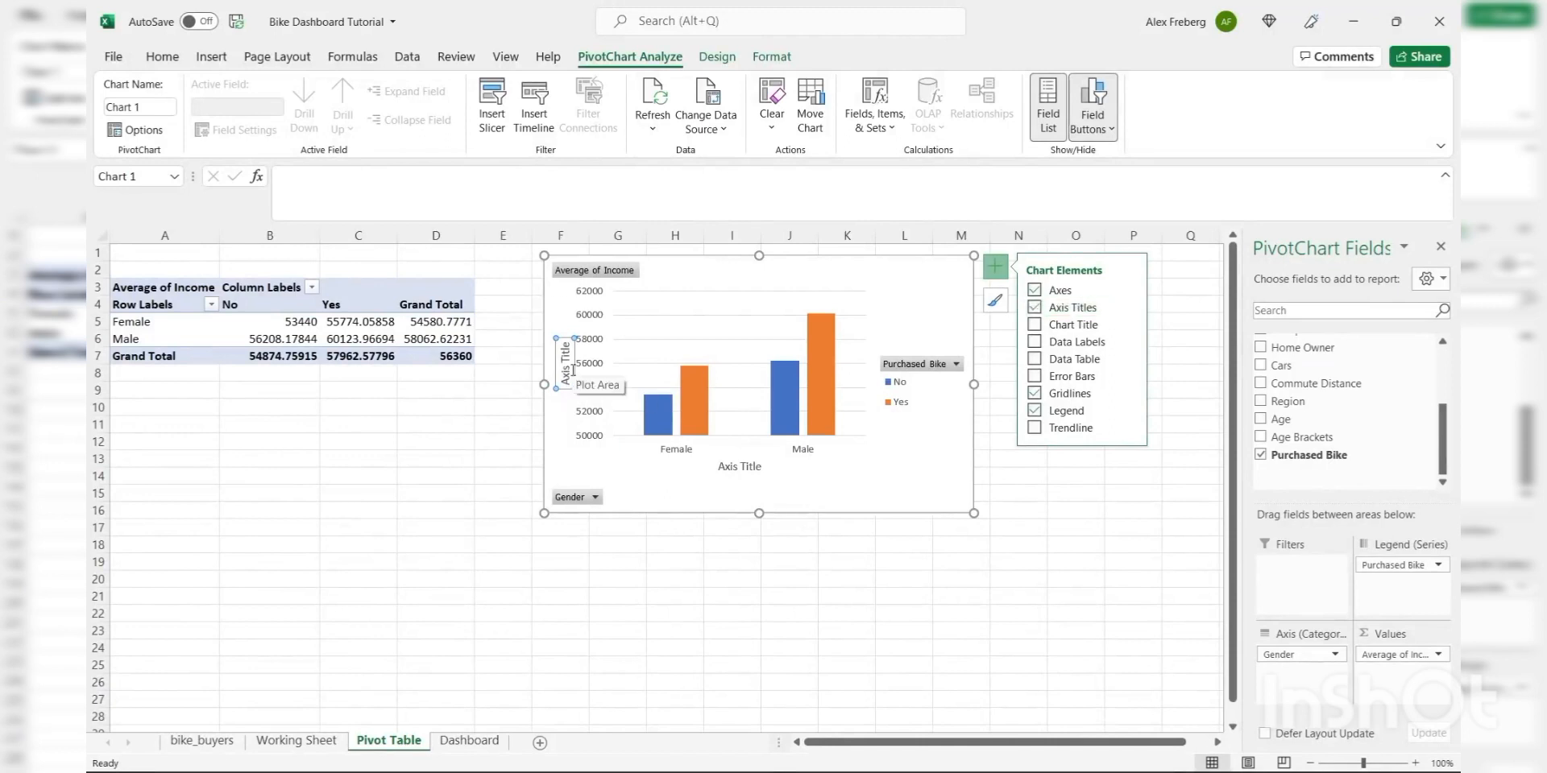
triple_click(569, 370)
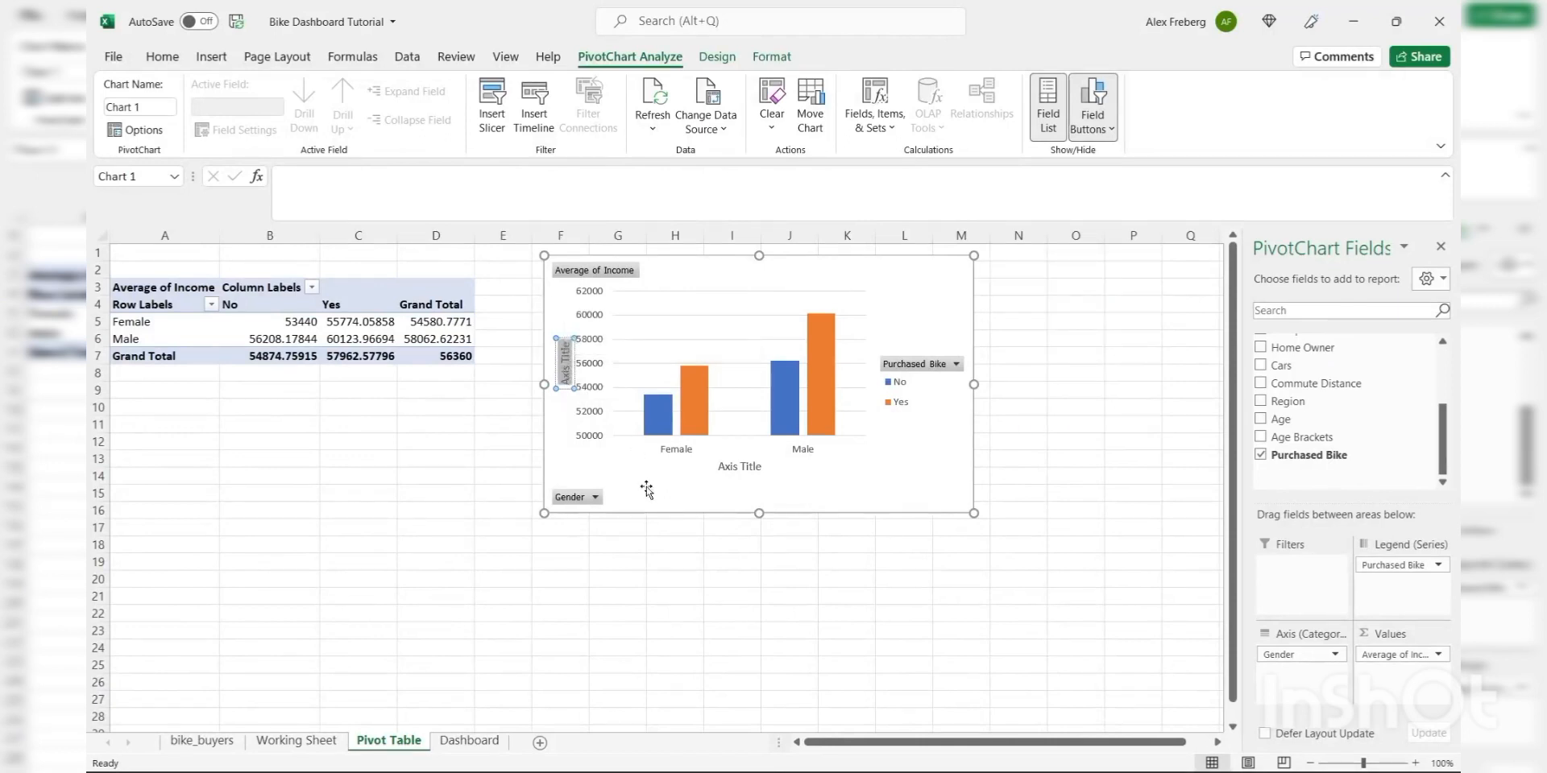
text(Income)
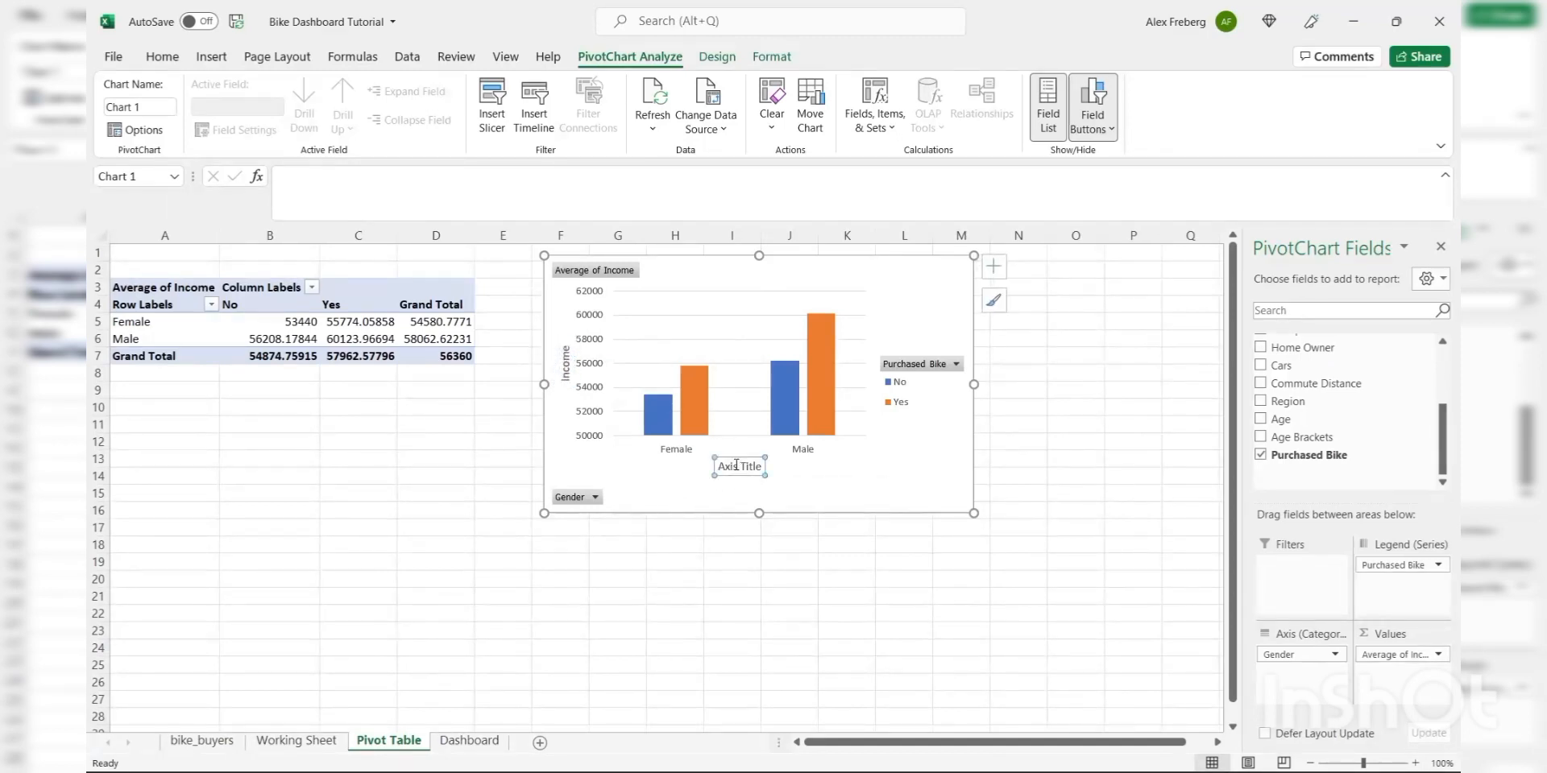
double_click(735, 466)
text(Gen)
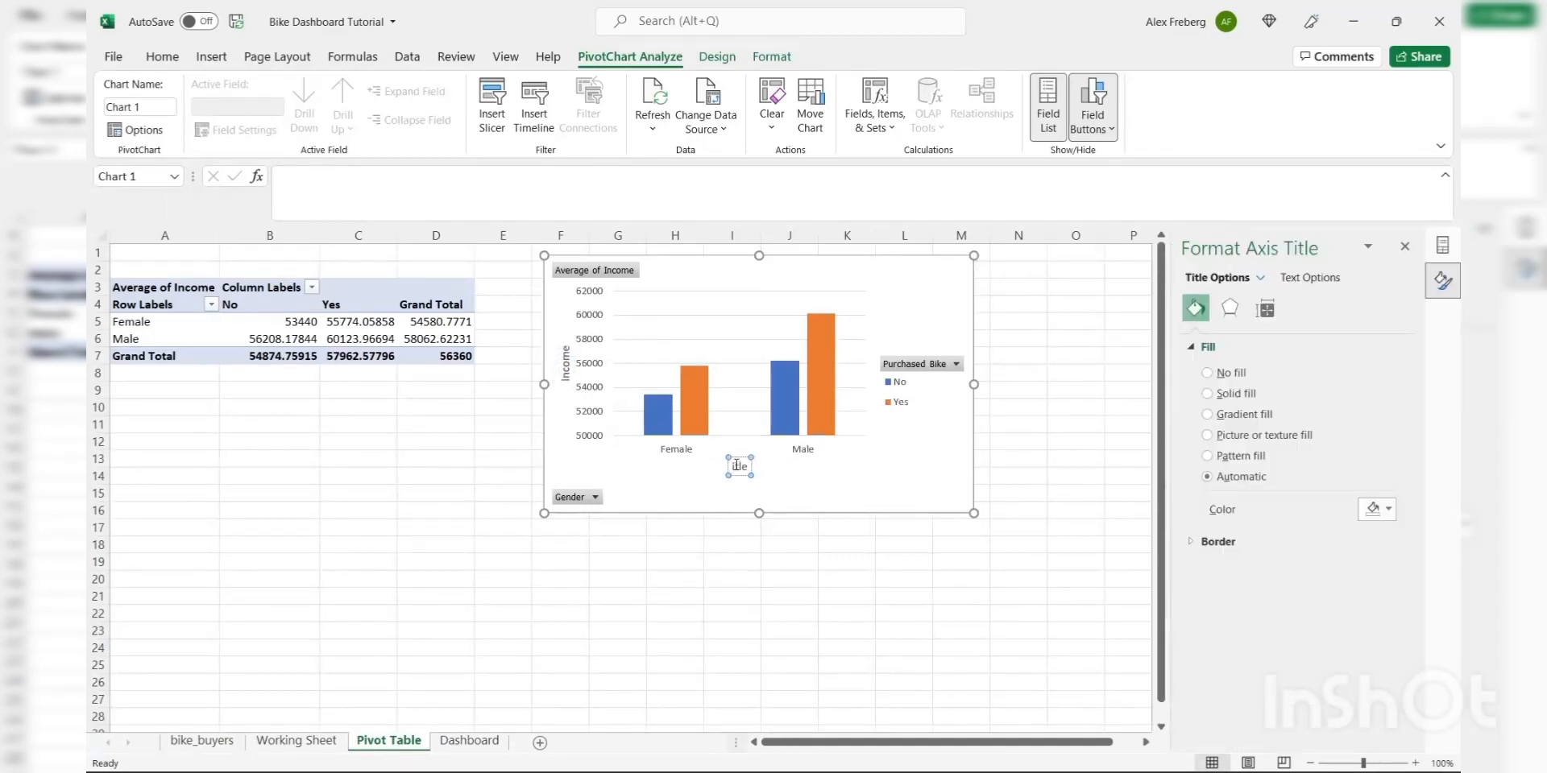
text(der)
click(921, 310)
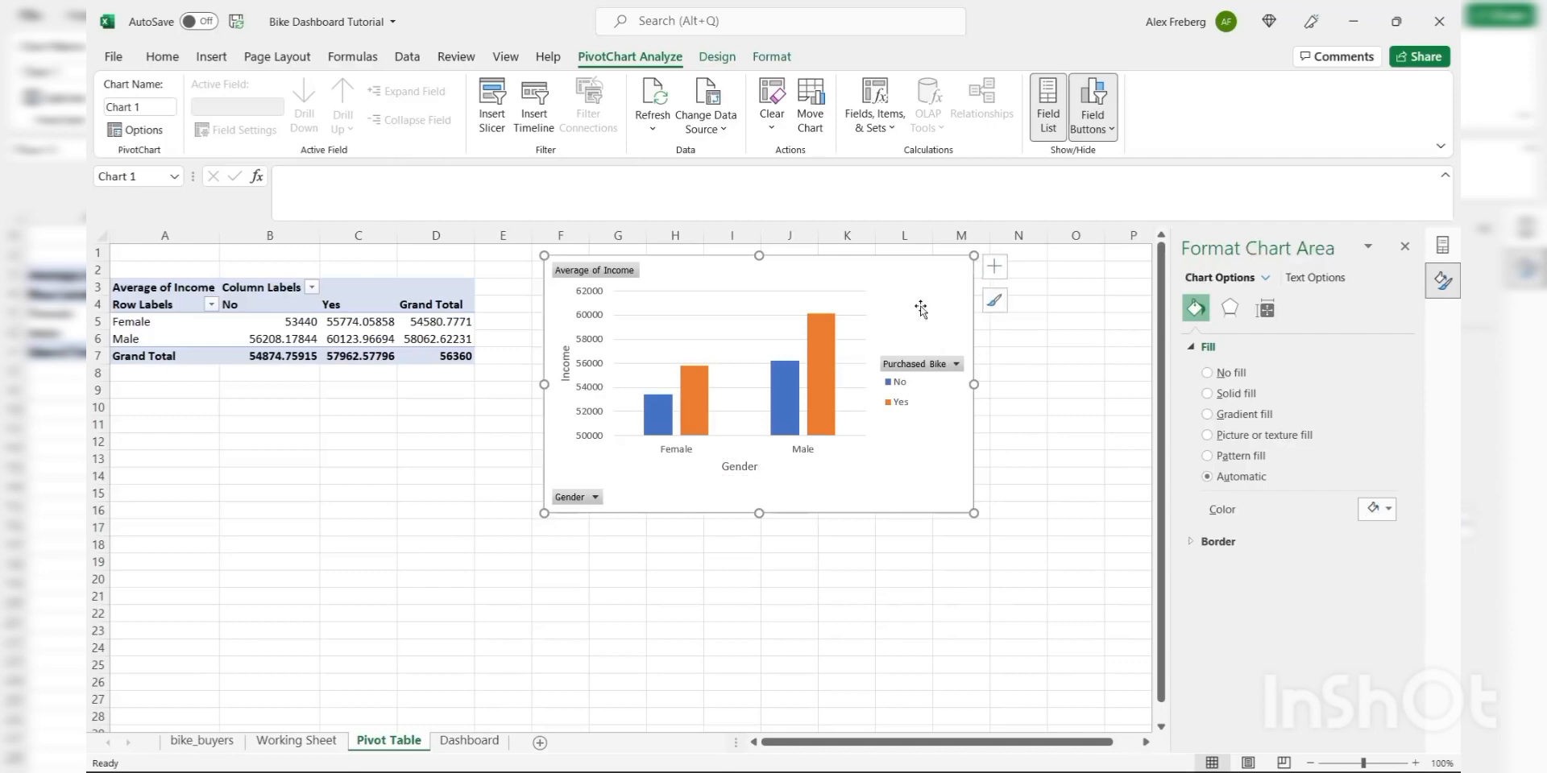
- Add a chart title reading "Avg Income Per Purchase"
click(995, 269)
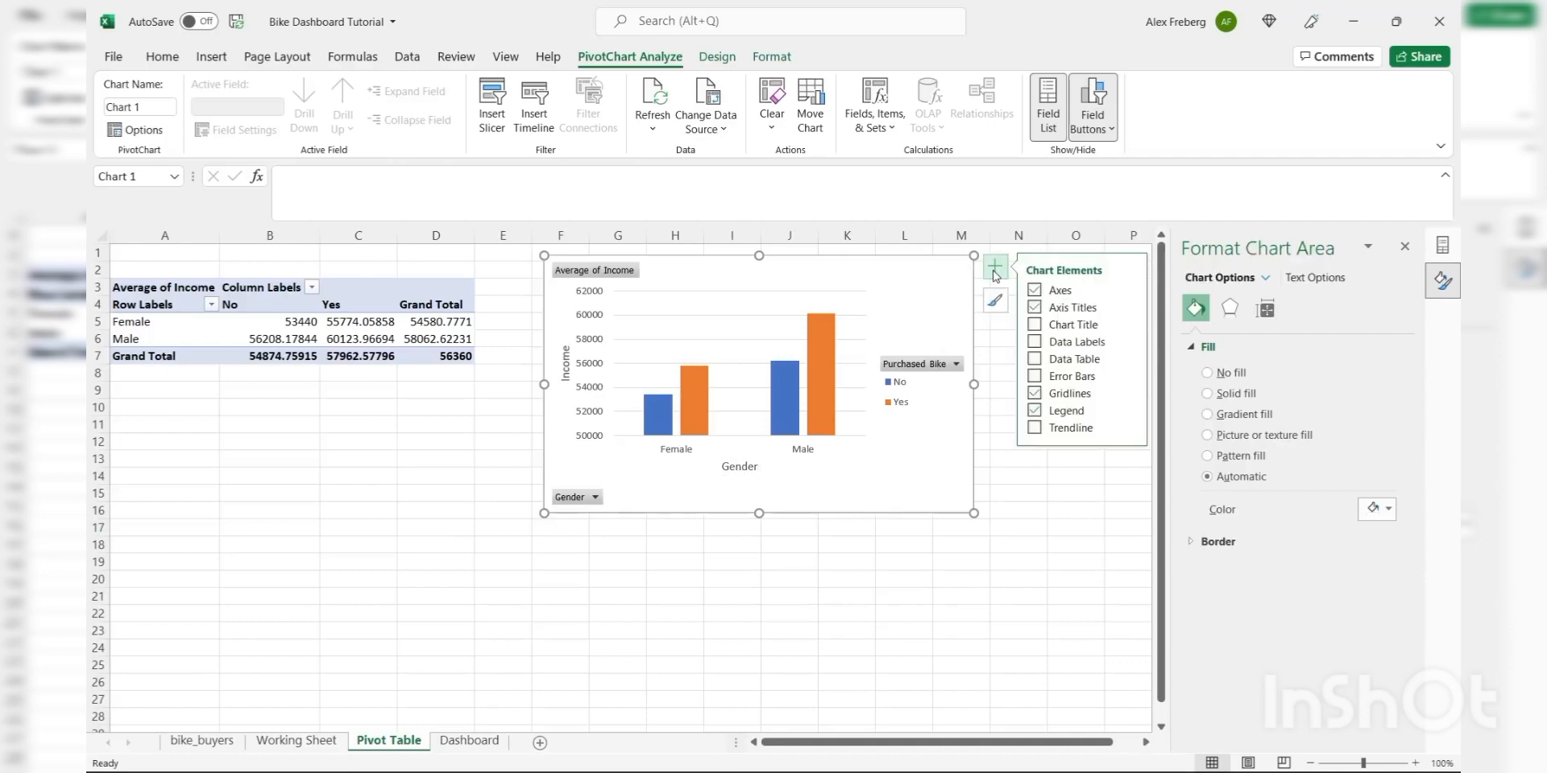
click(1034, 325)
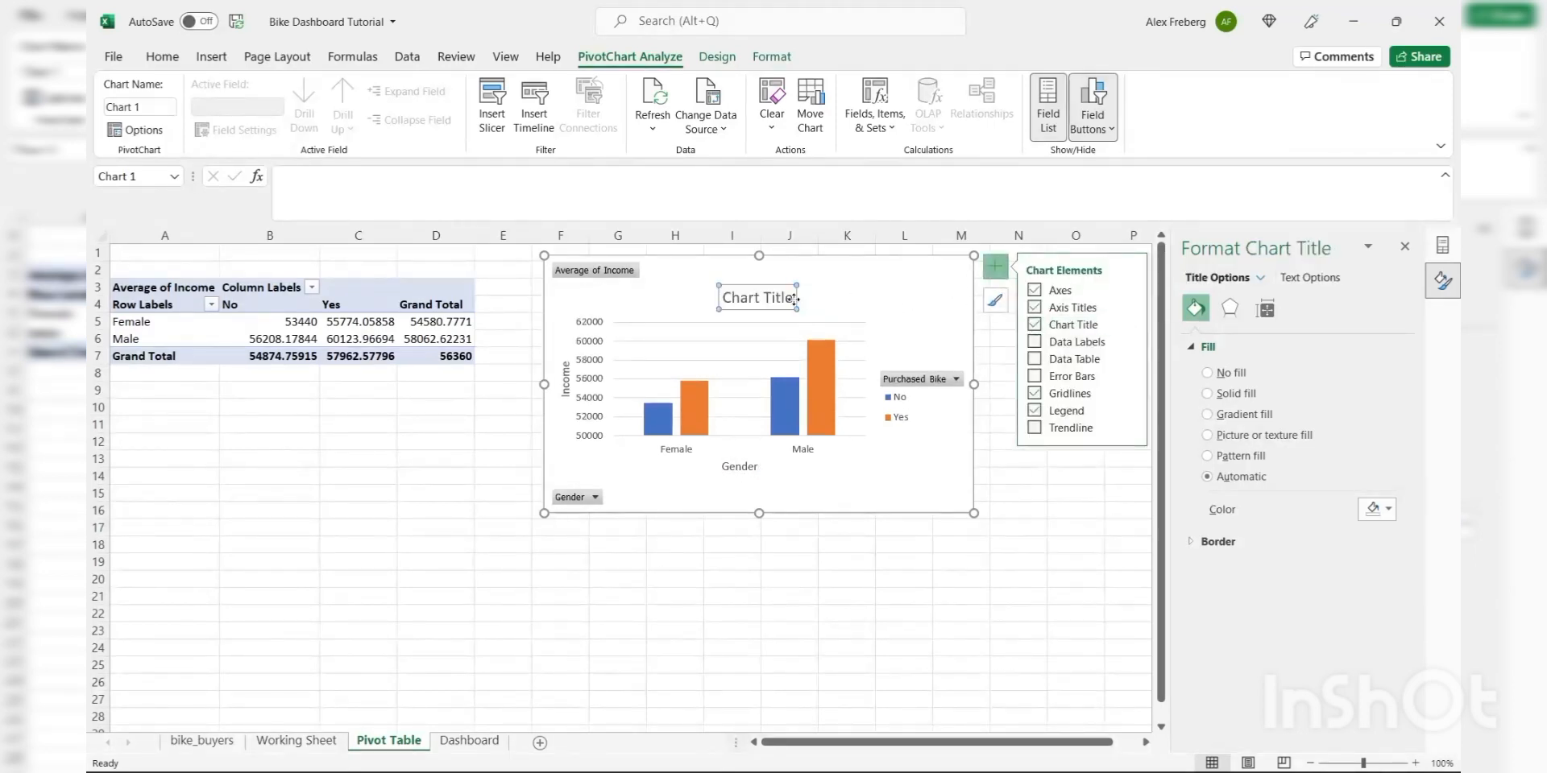
double_click(755, 300)
triple_click(756, 303)
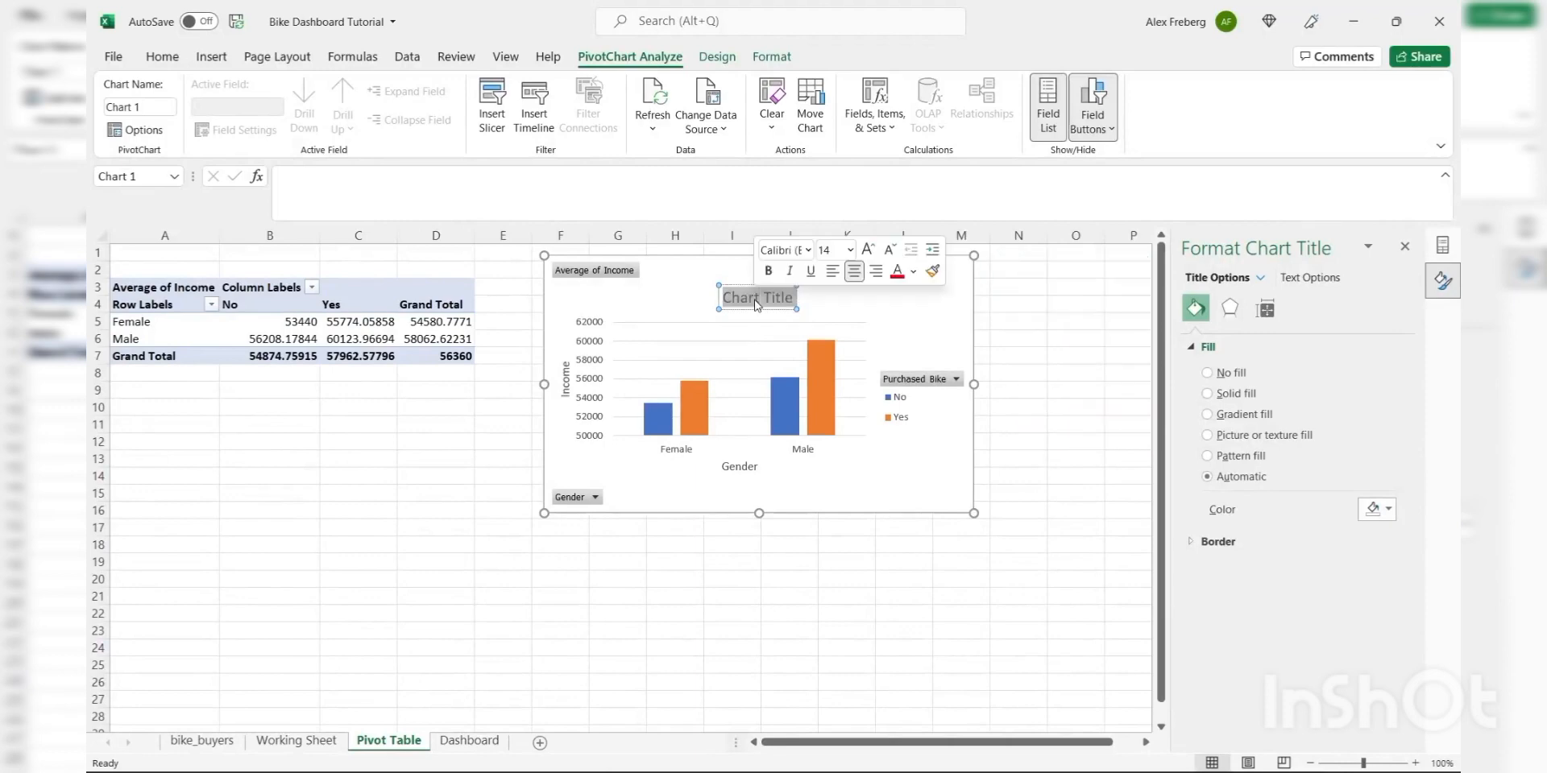
text(A)
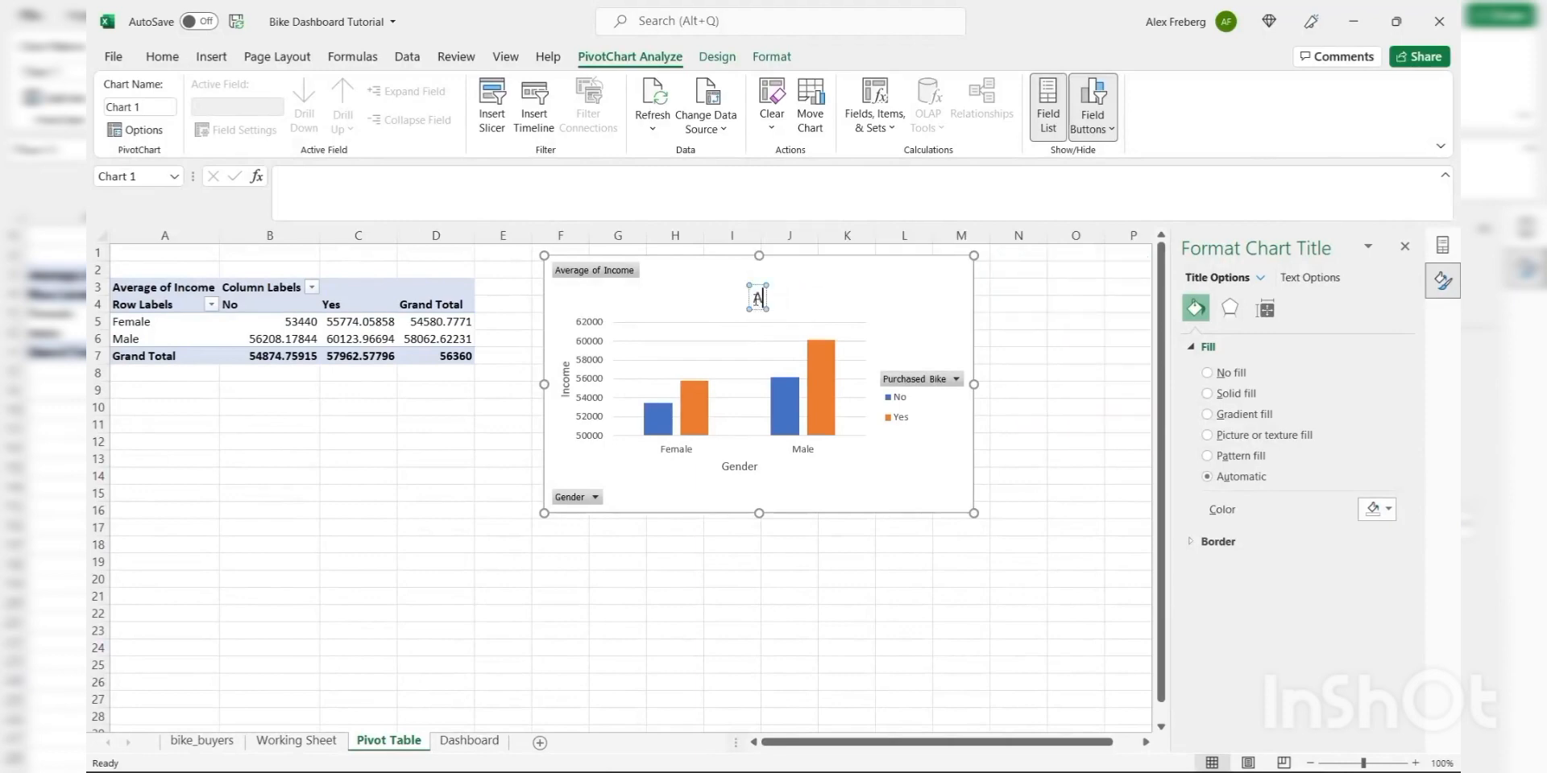
text(vg Income)
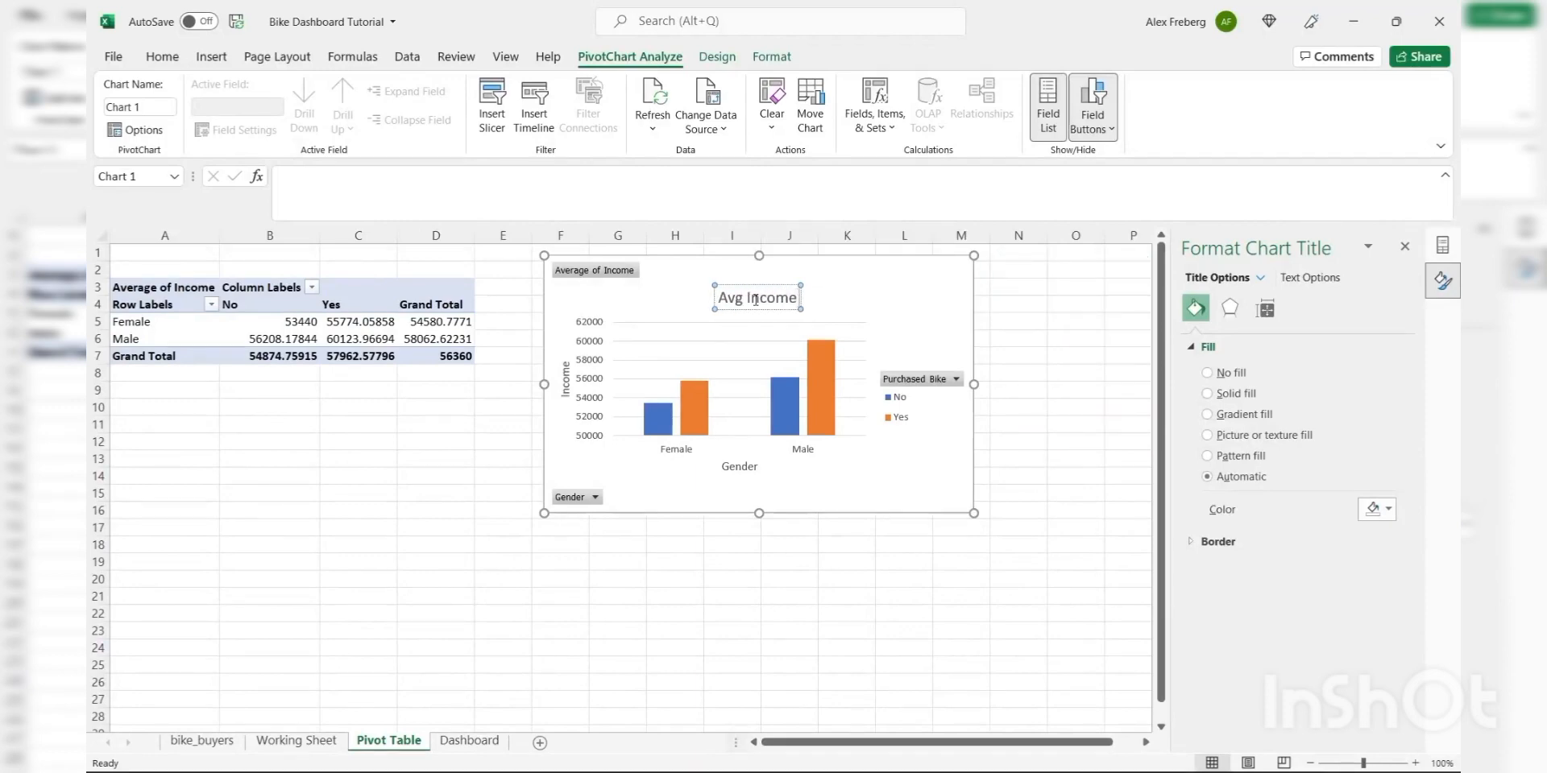
text( Per Pu)
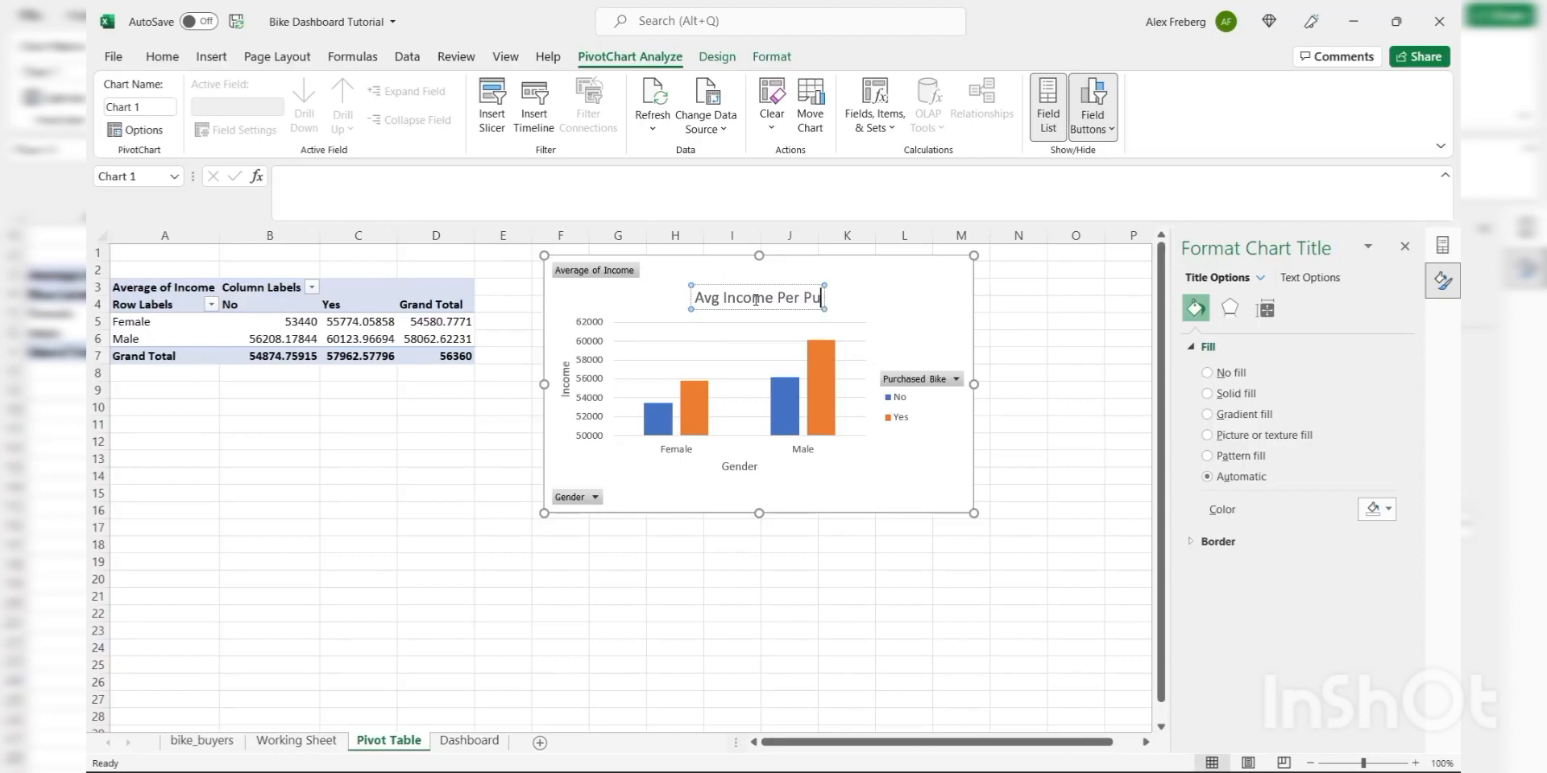
text(rchase)
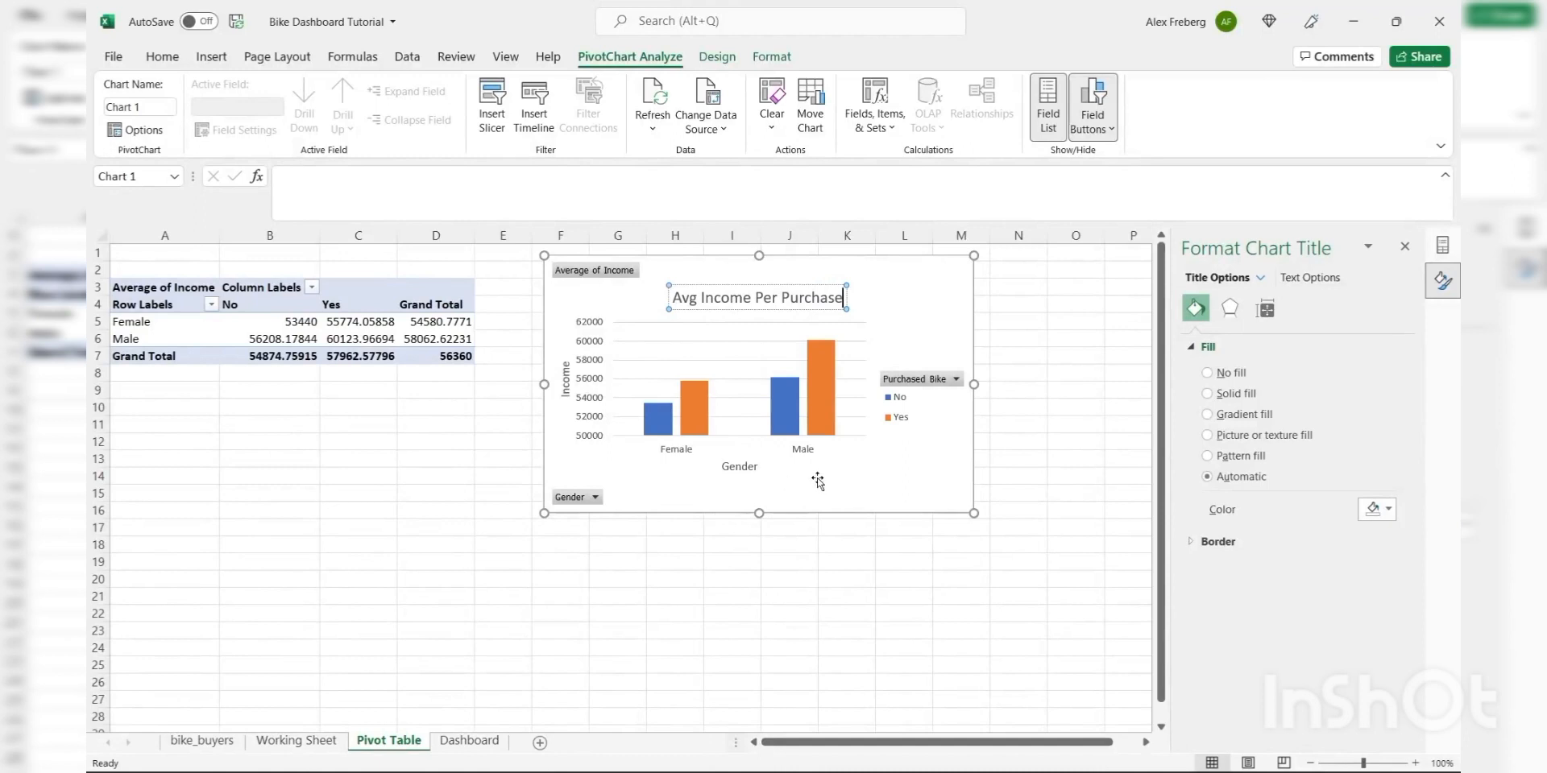
click(816, 482)
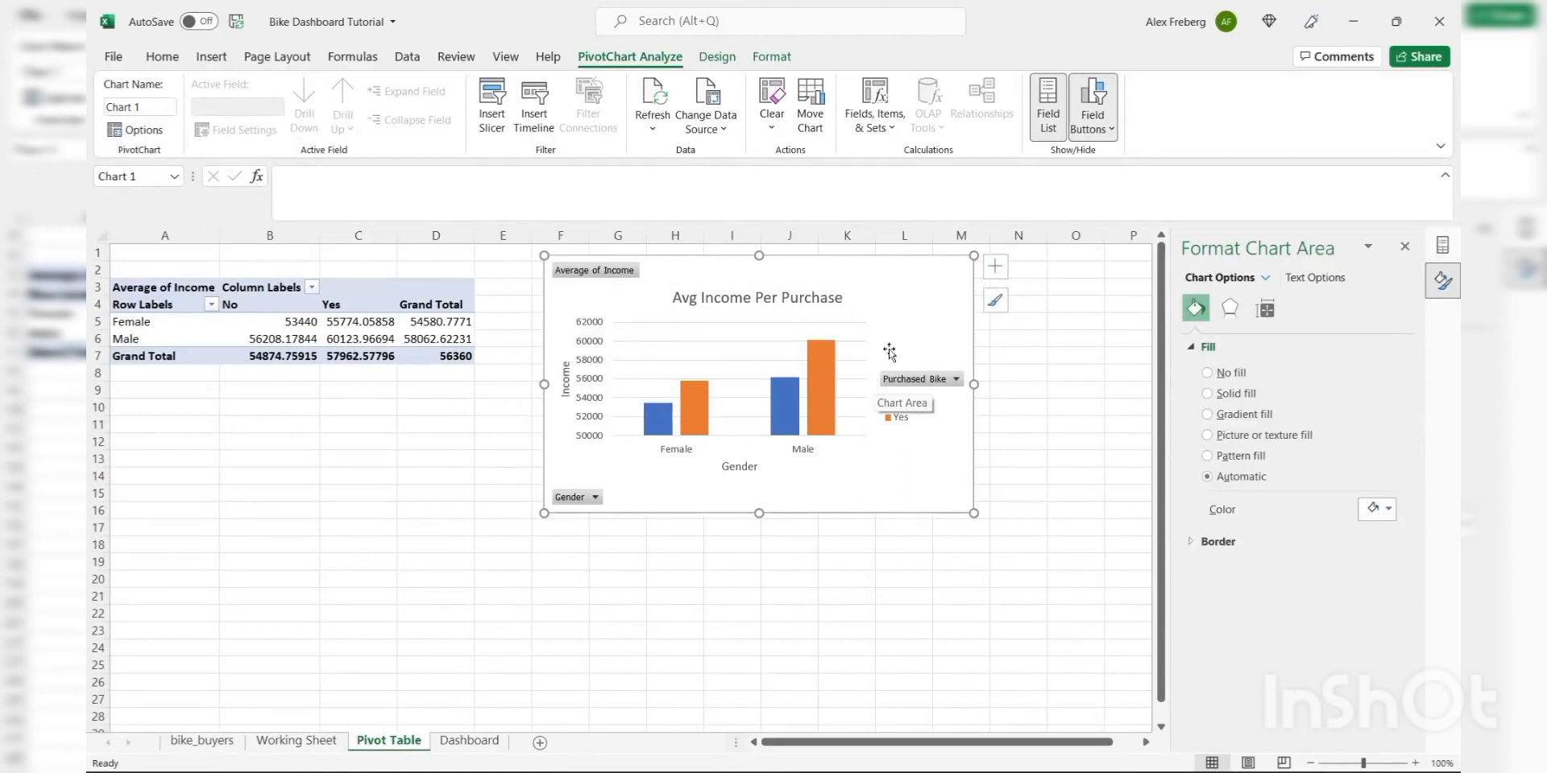
- Try data labels on the chart, remove them, and show a data table instead
click(995, 267)
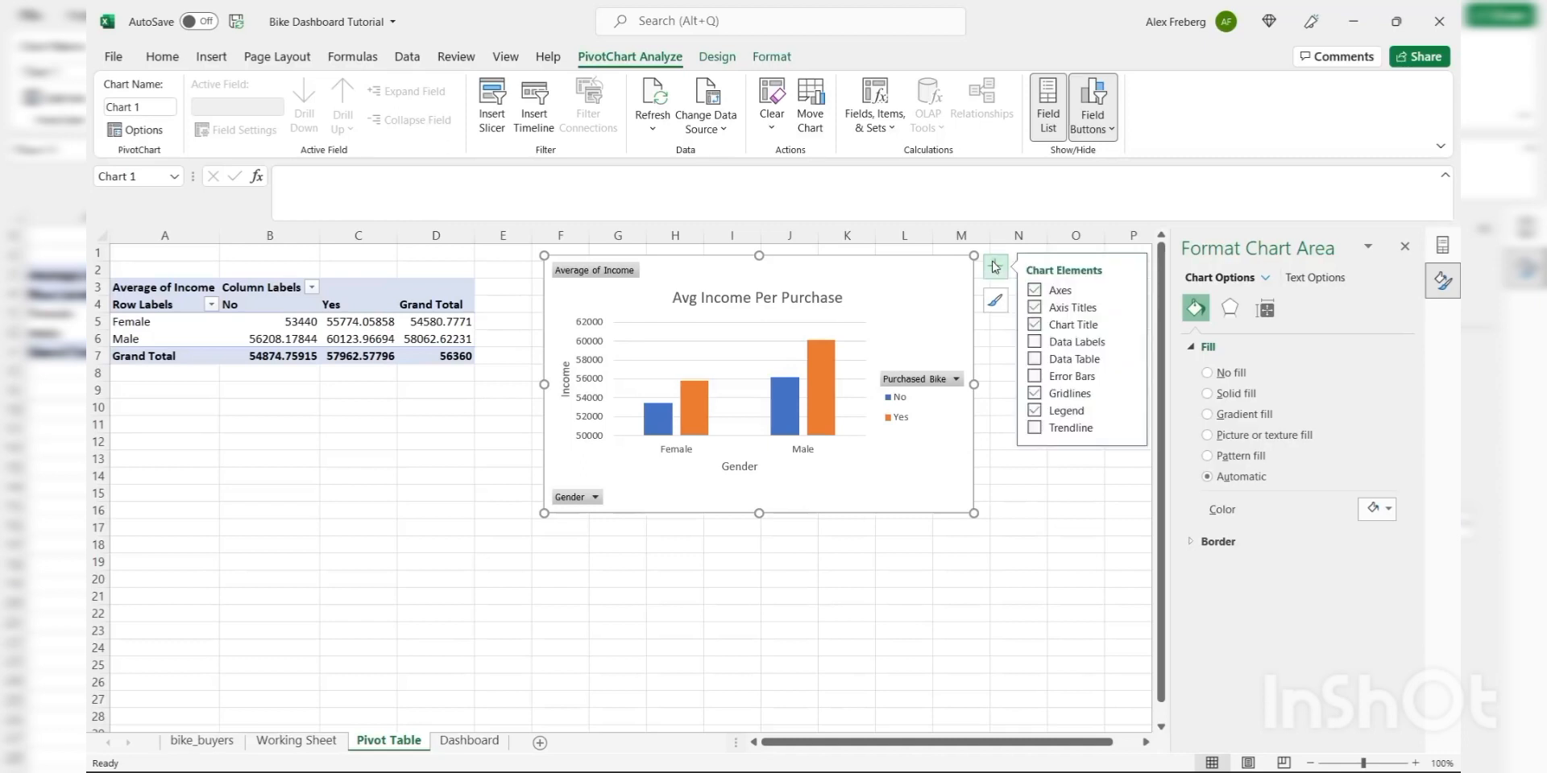
click(1039, 343)
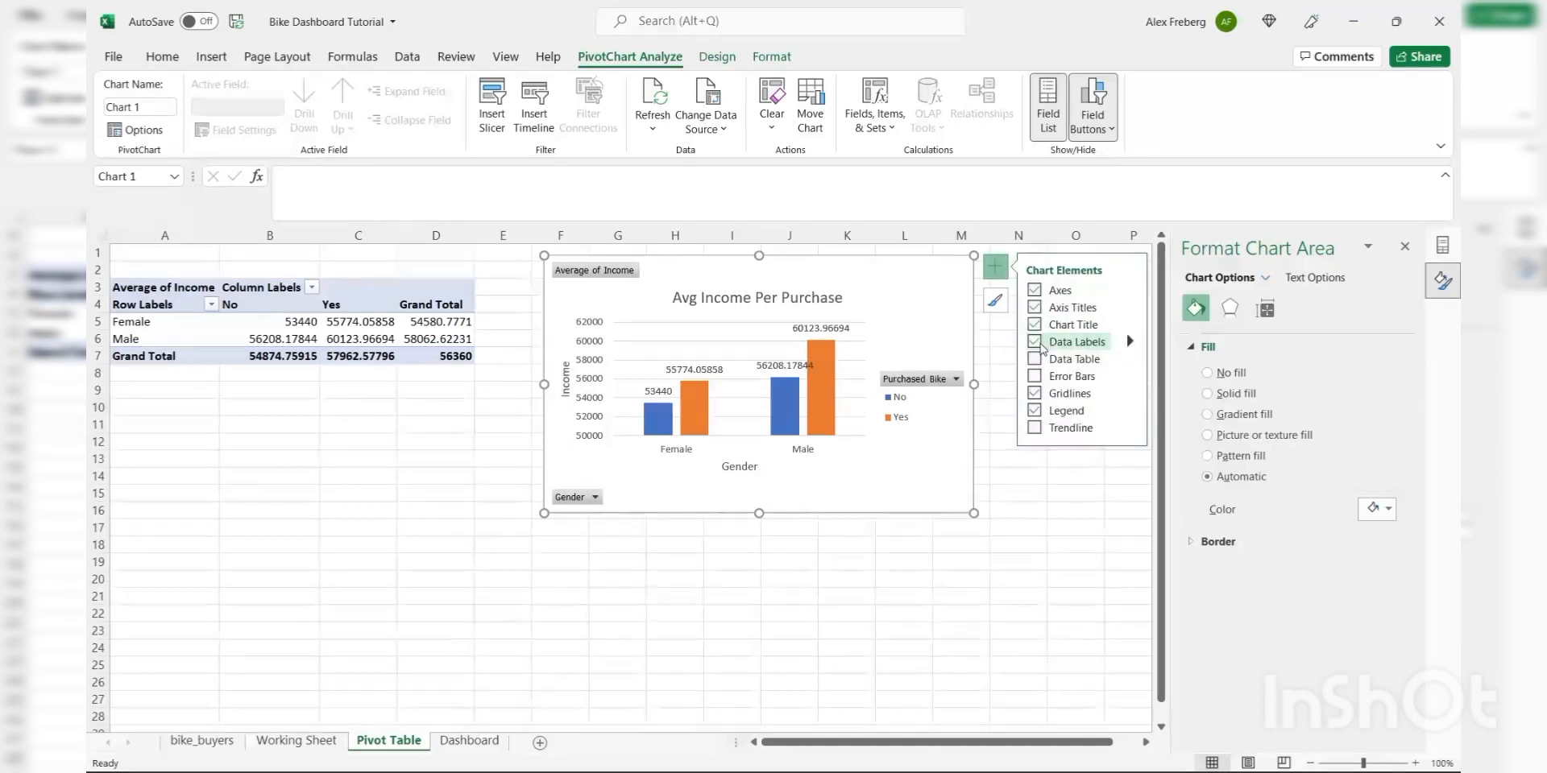
click(1035, 342)
click(1035, 359)
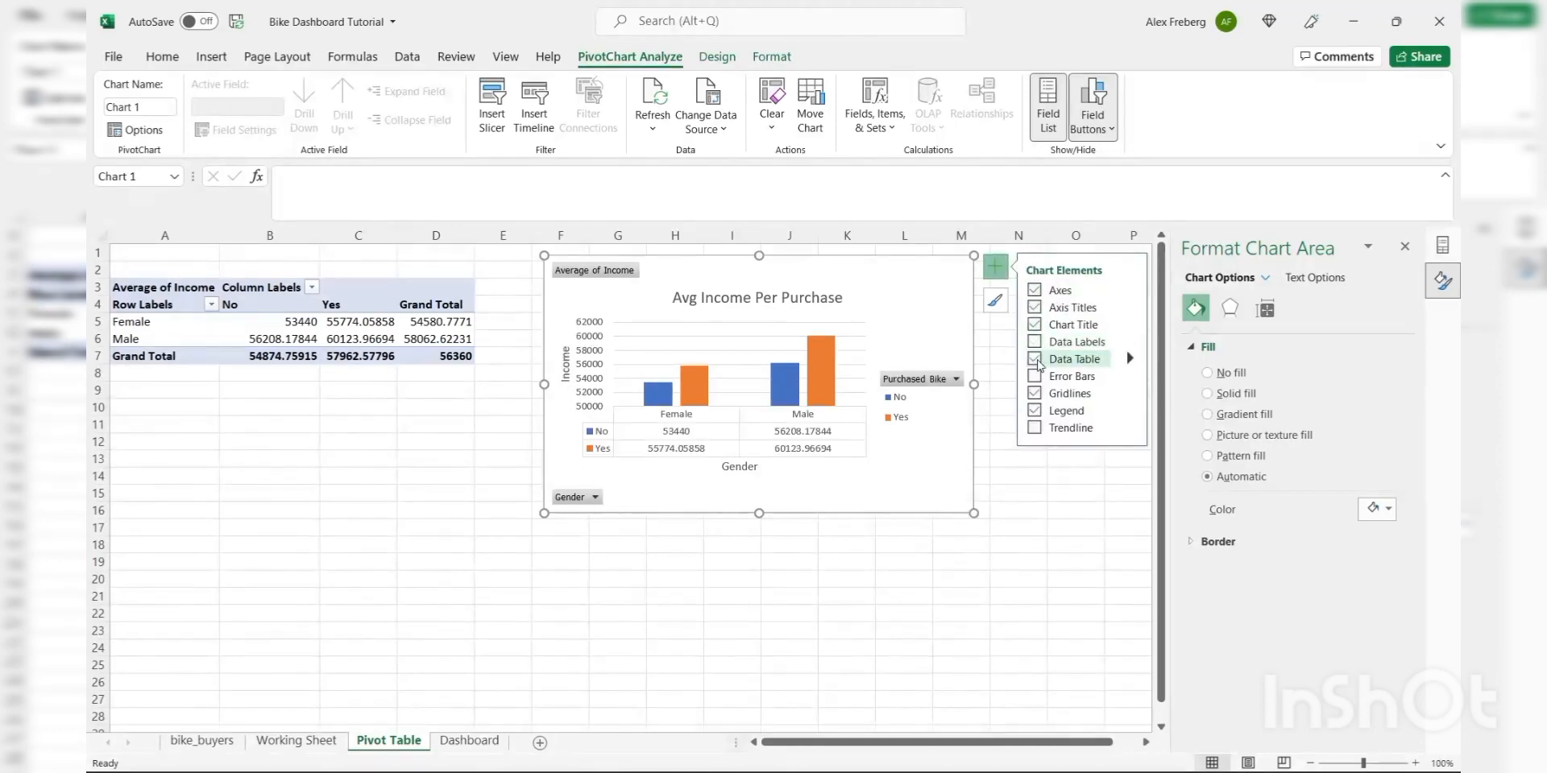
click(1035, 377)
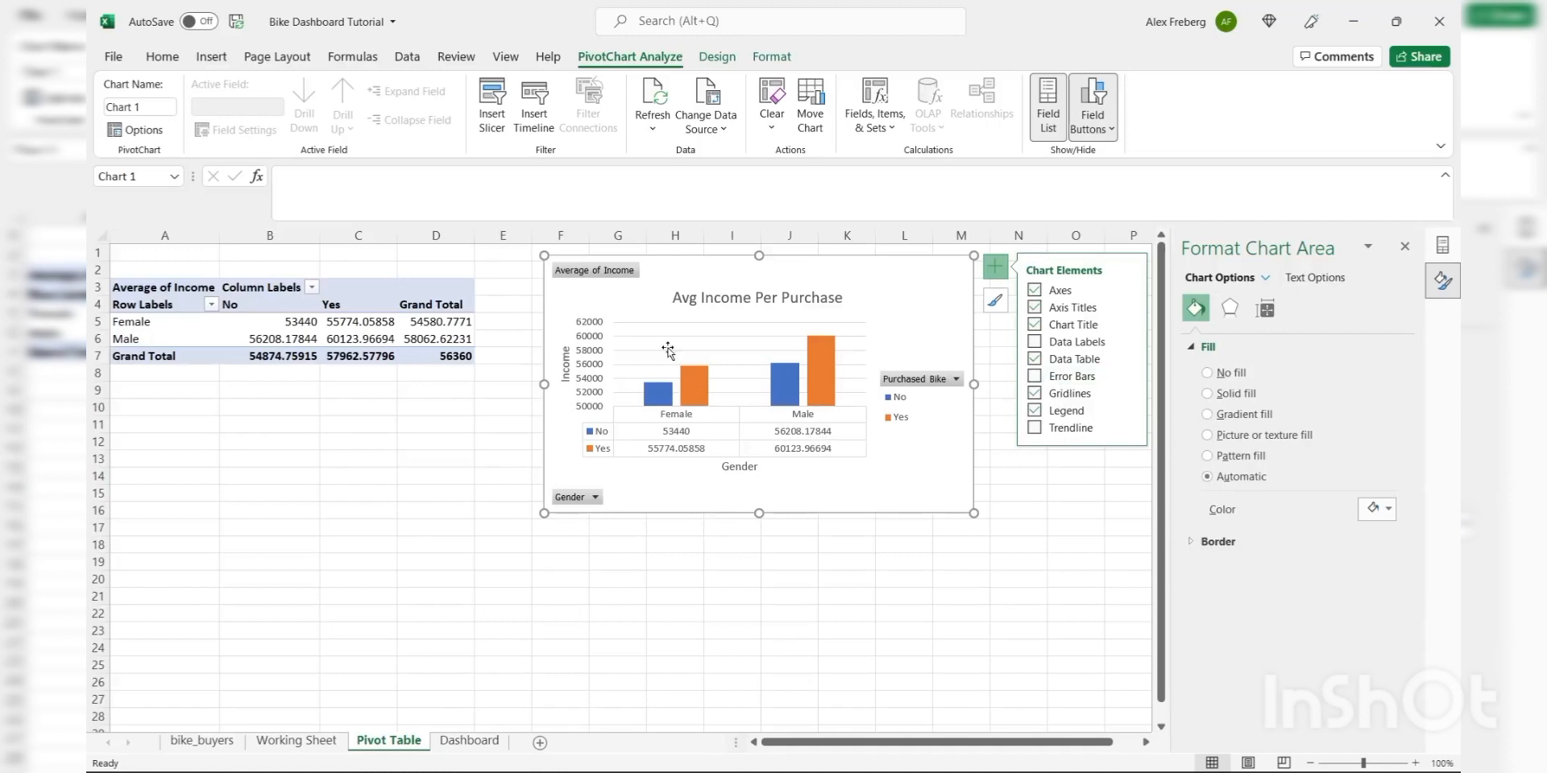
- Format the pivot table values in B5:D7 as Number with no decimal places
click(347, 332)
drag(276, 321, 427, 354)
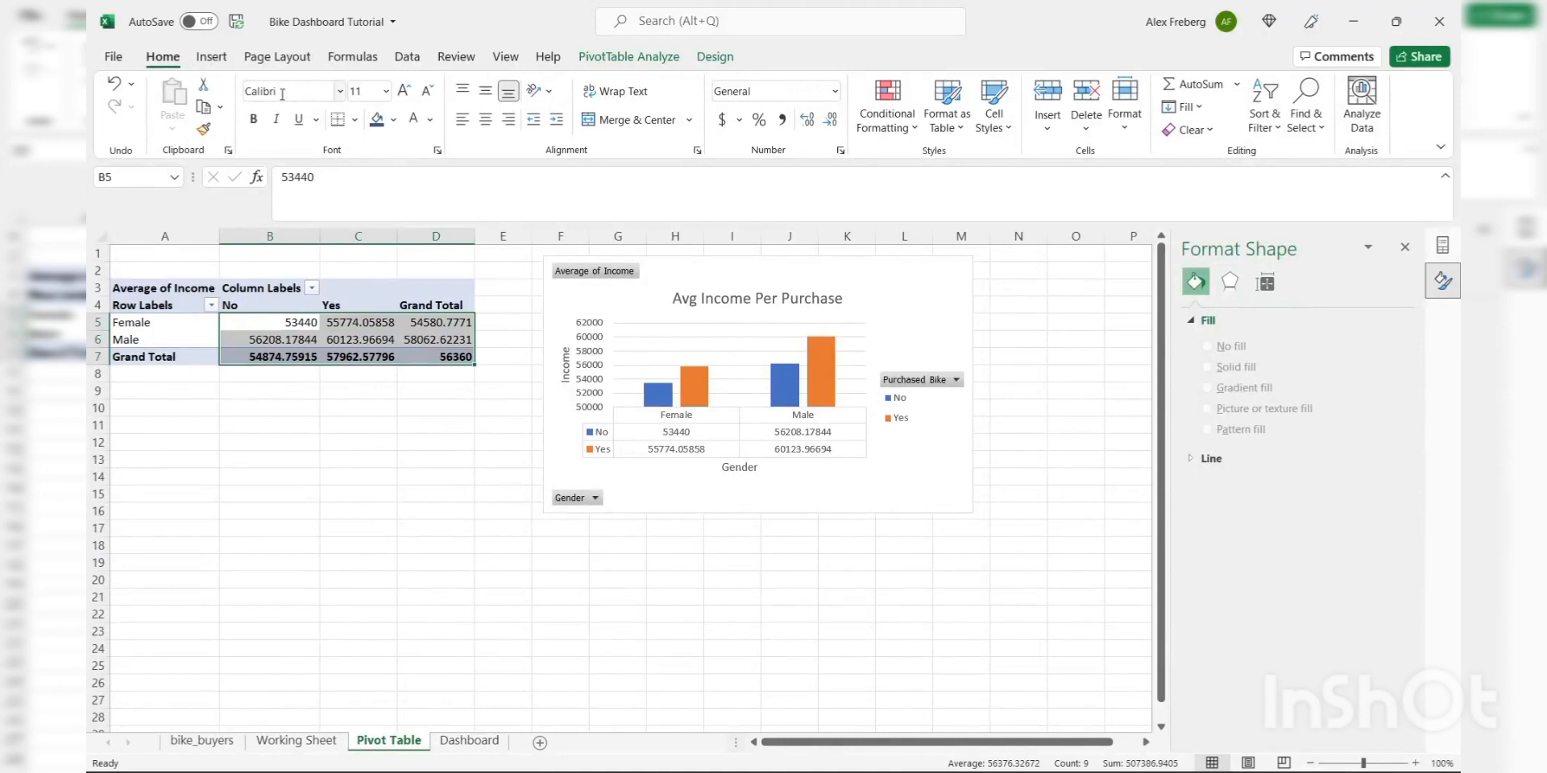
click(835, 91)
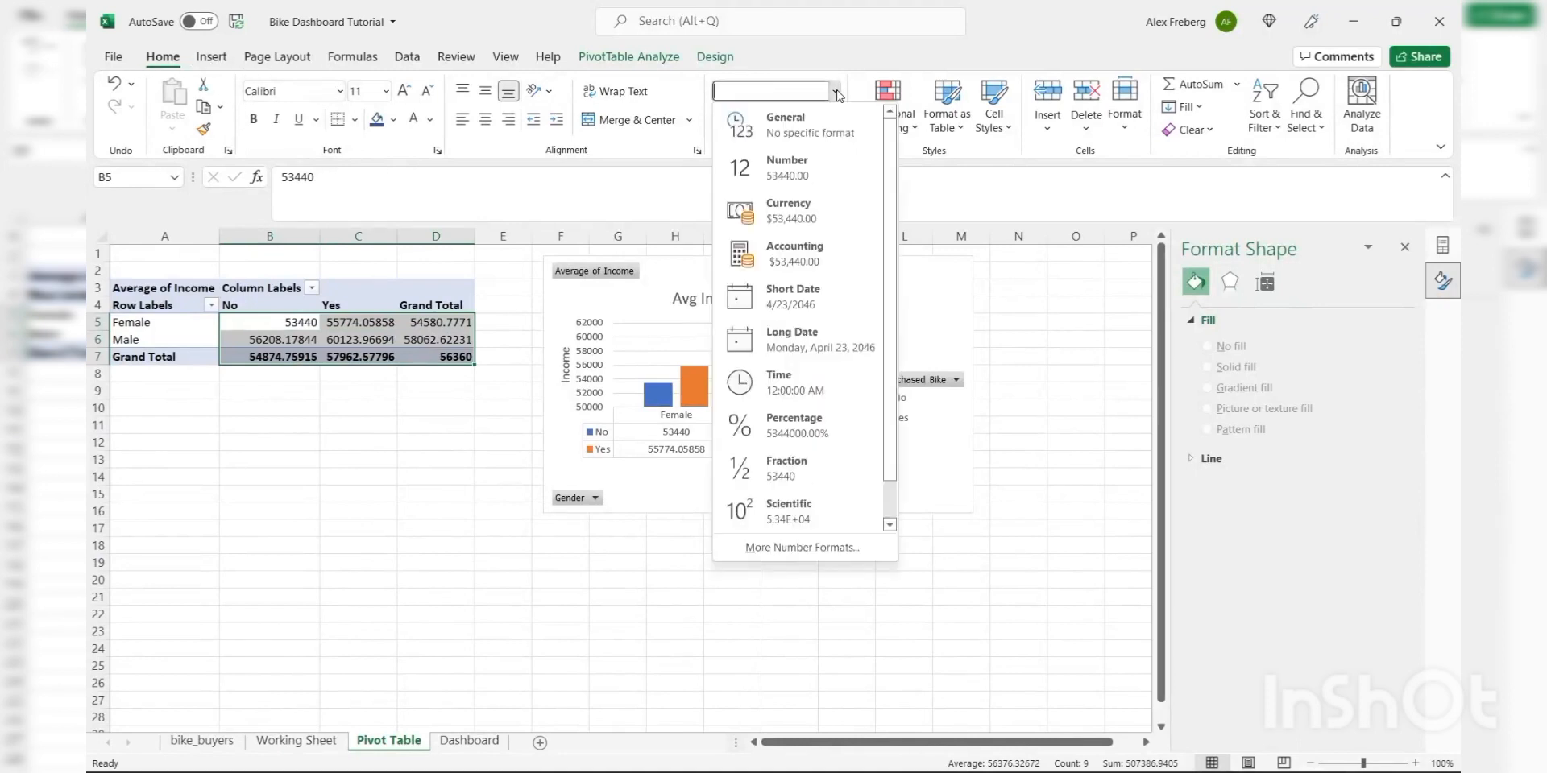
click(820, 176)
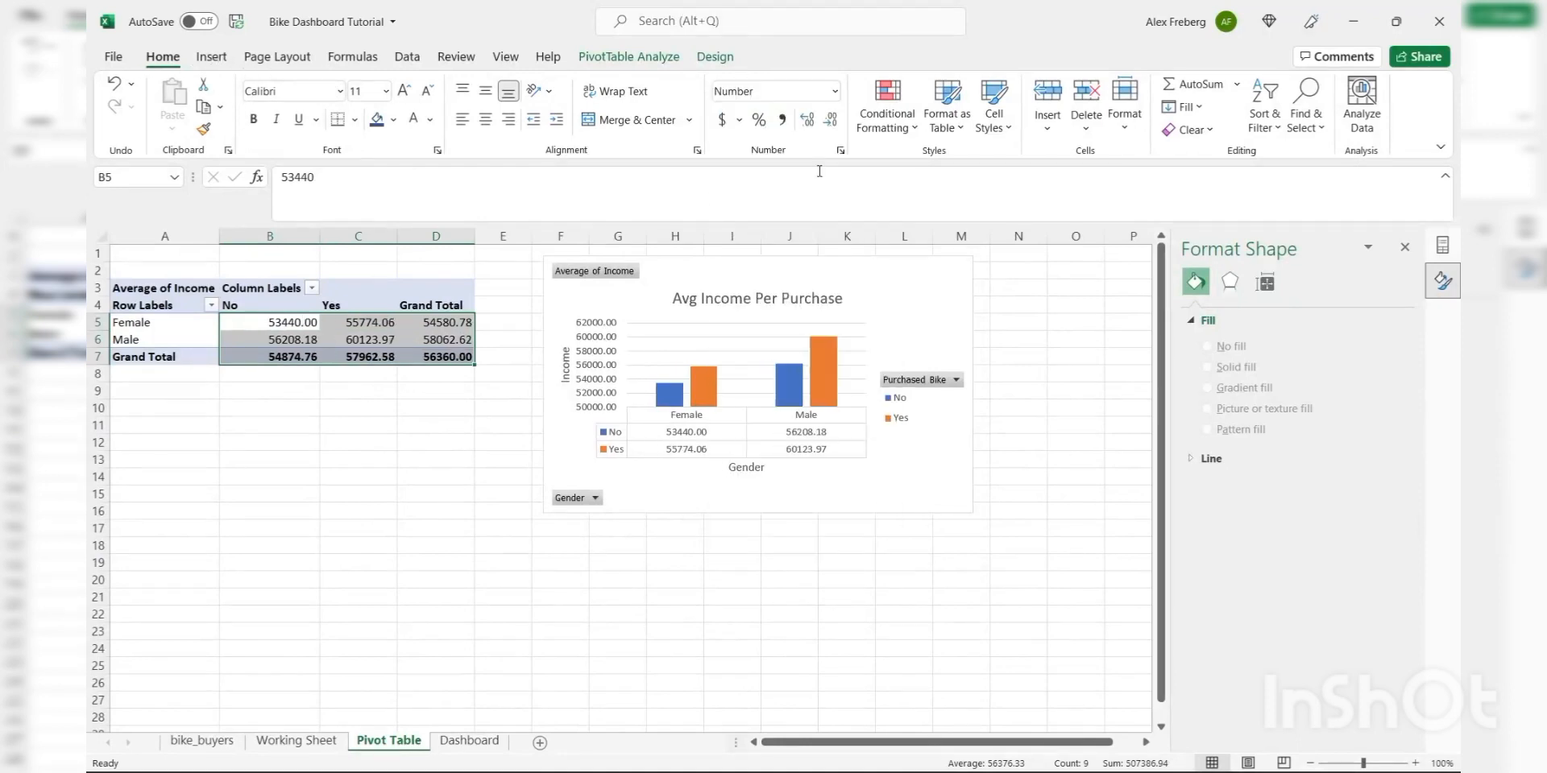
click(829, 121)
click(829, 121)
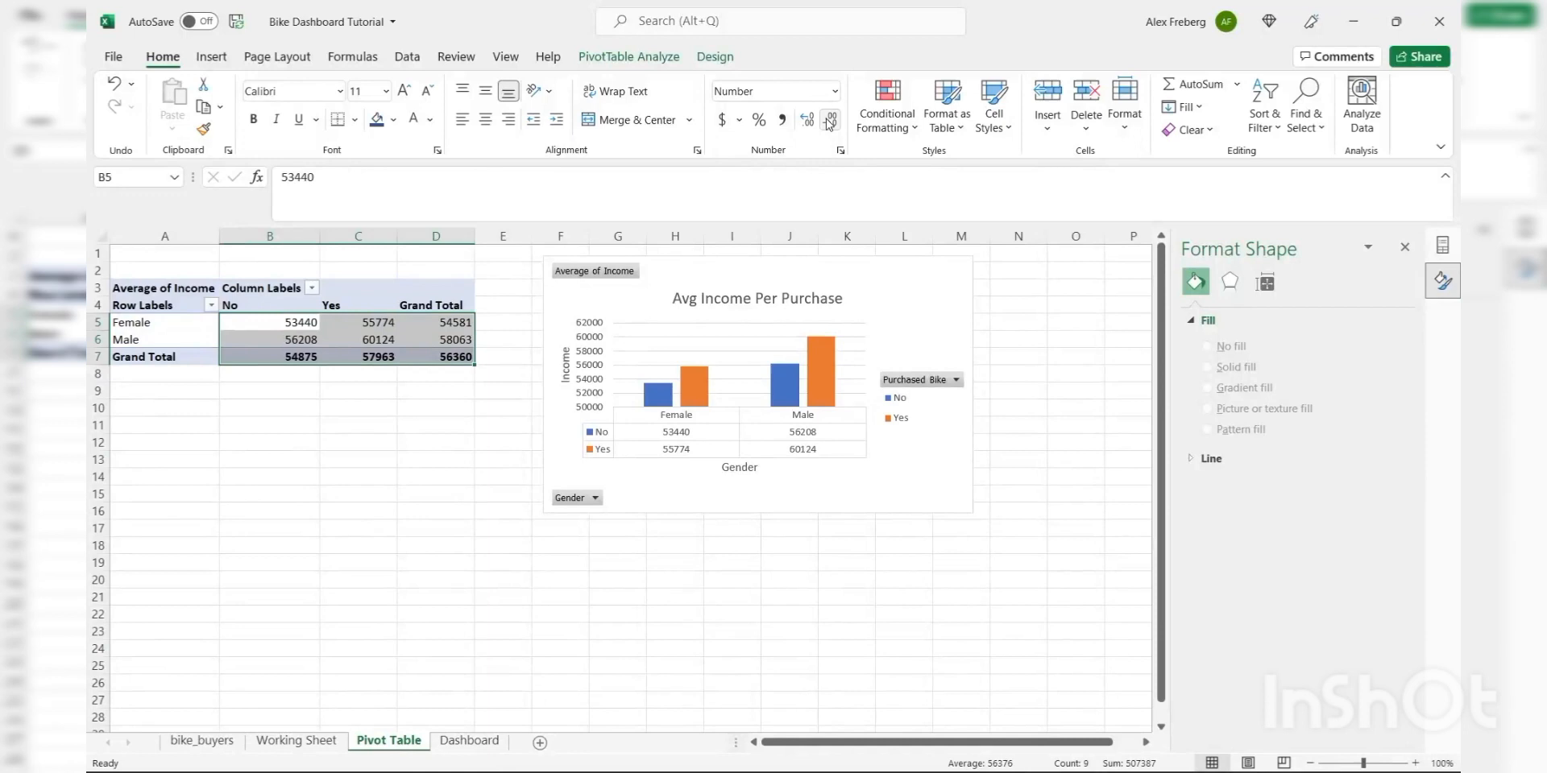
- Show the income values in B5:D7 with thousands separators and no decimal places, and close the chart formatting pane
click(782, 119)
click(829, 121)
click(830, 120)
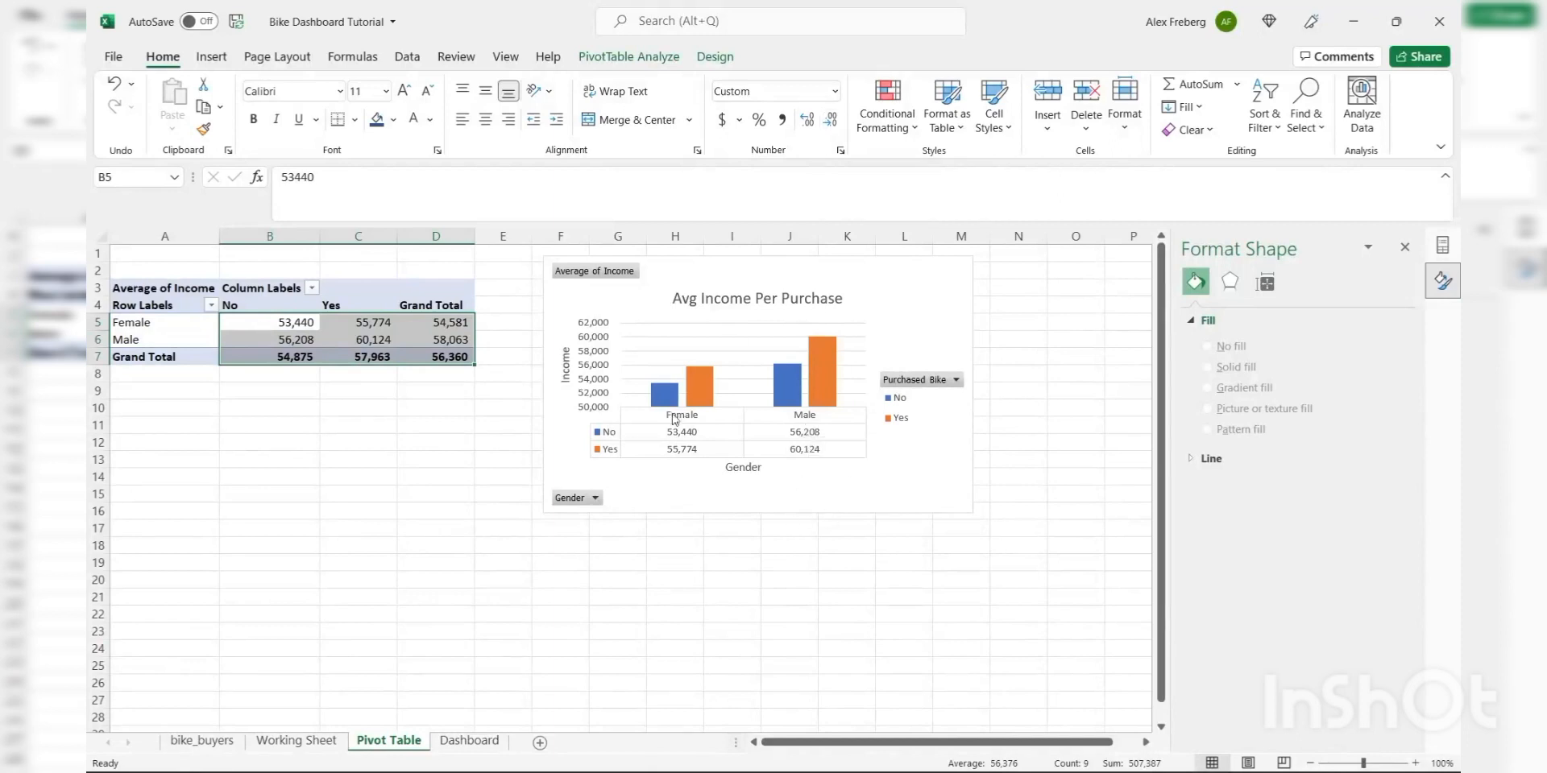
click(925, 483)
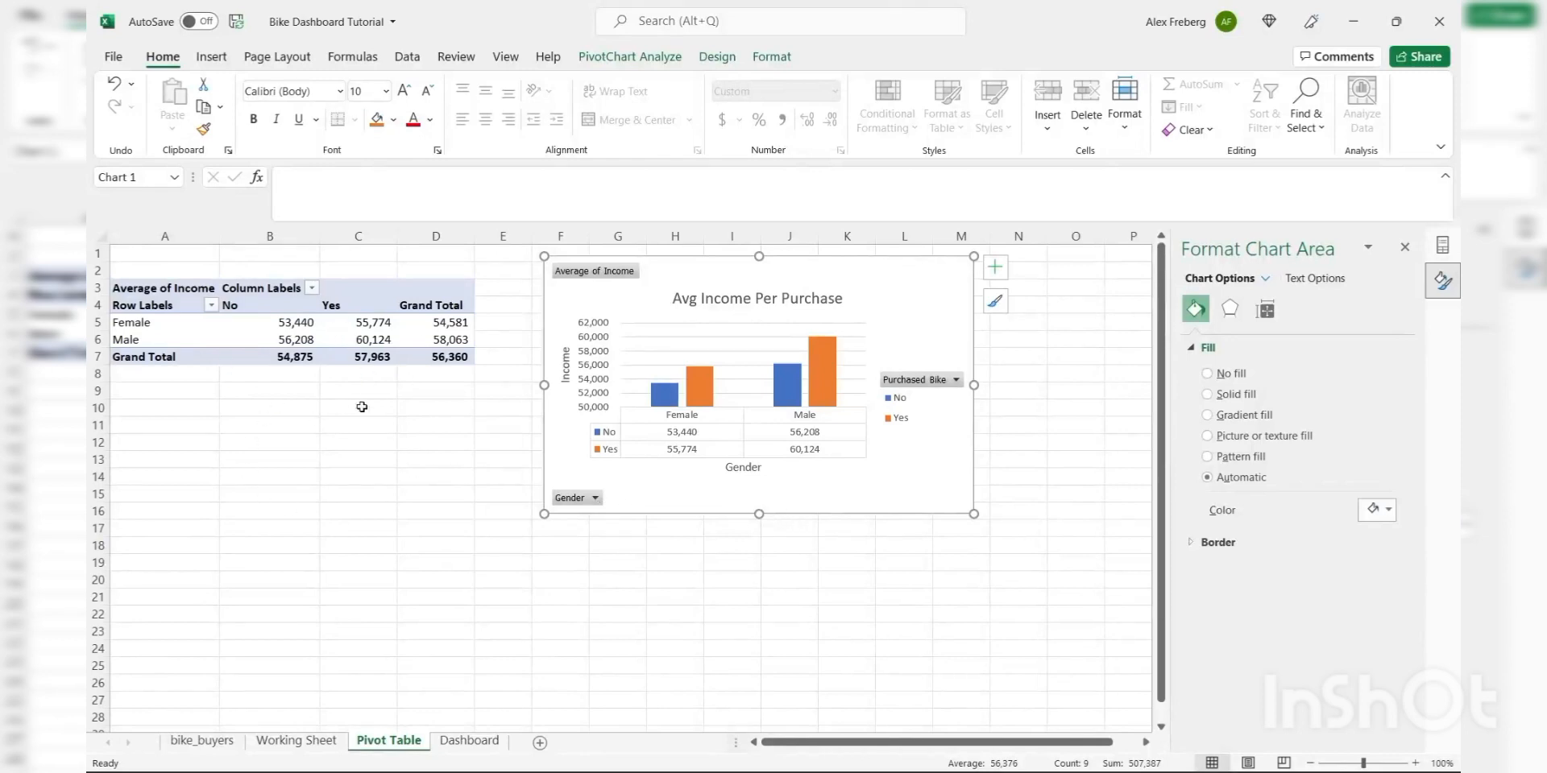
mouse_move(802, 385)
click(1405, 247)
click(314, 427)
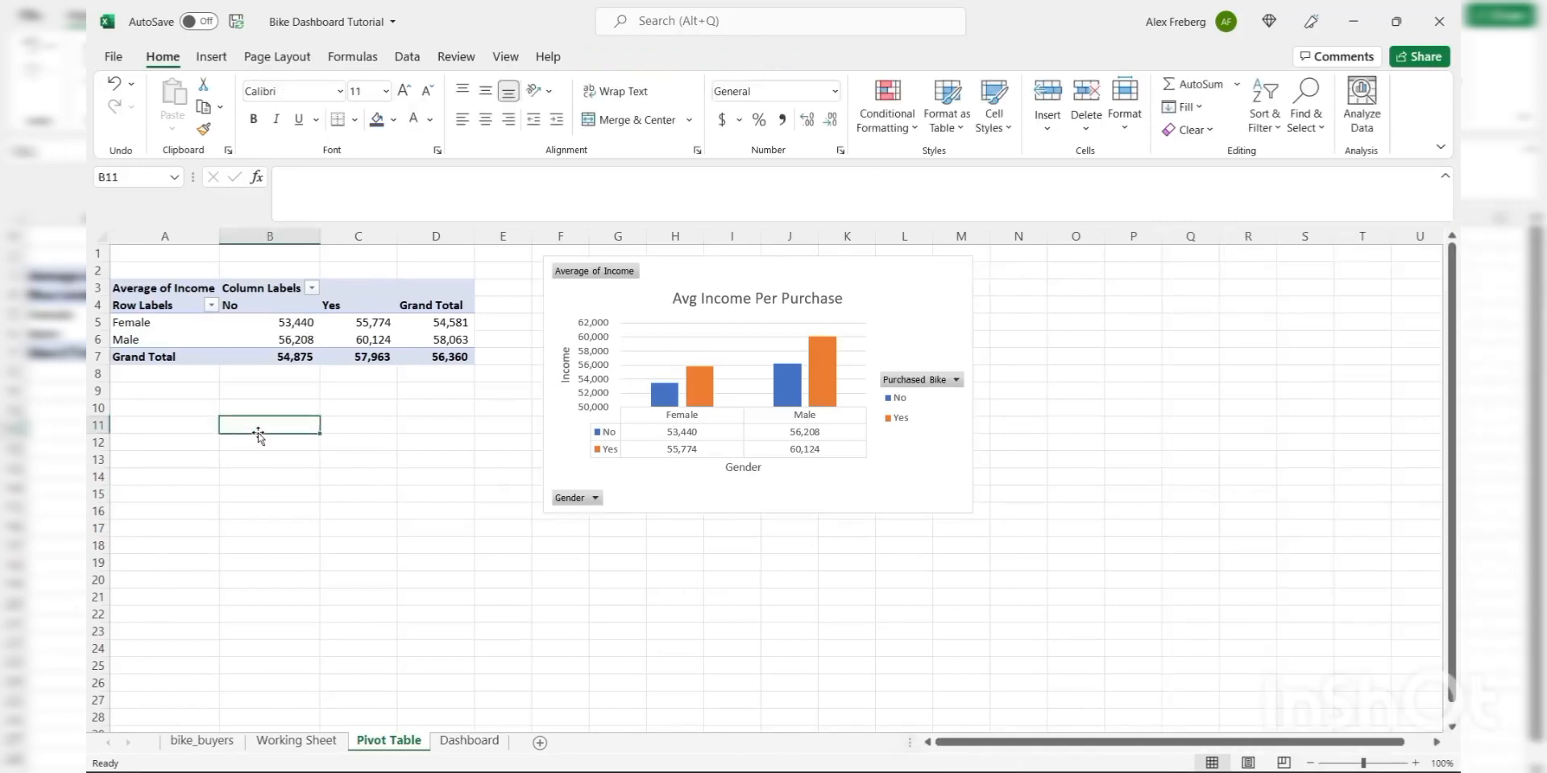
- Insert a new PivotTable at cell A20 of the Pivot Table sheet, using all the data on Working Sheet as its source
scroll(258, 435, down, 2)
scroll(203, 427, down, 1)
click(166, 423)
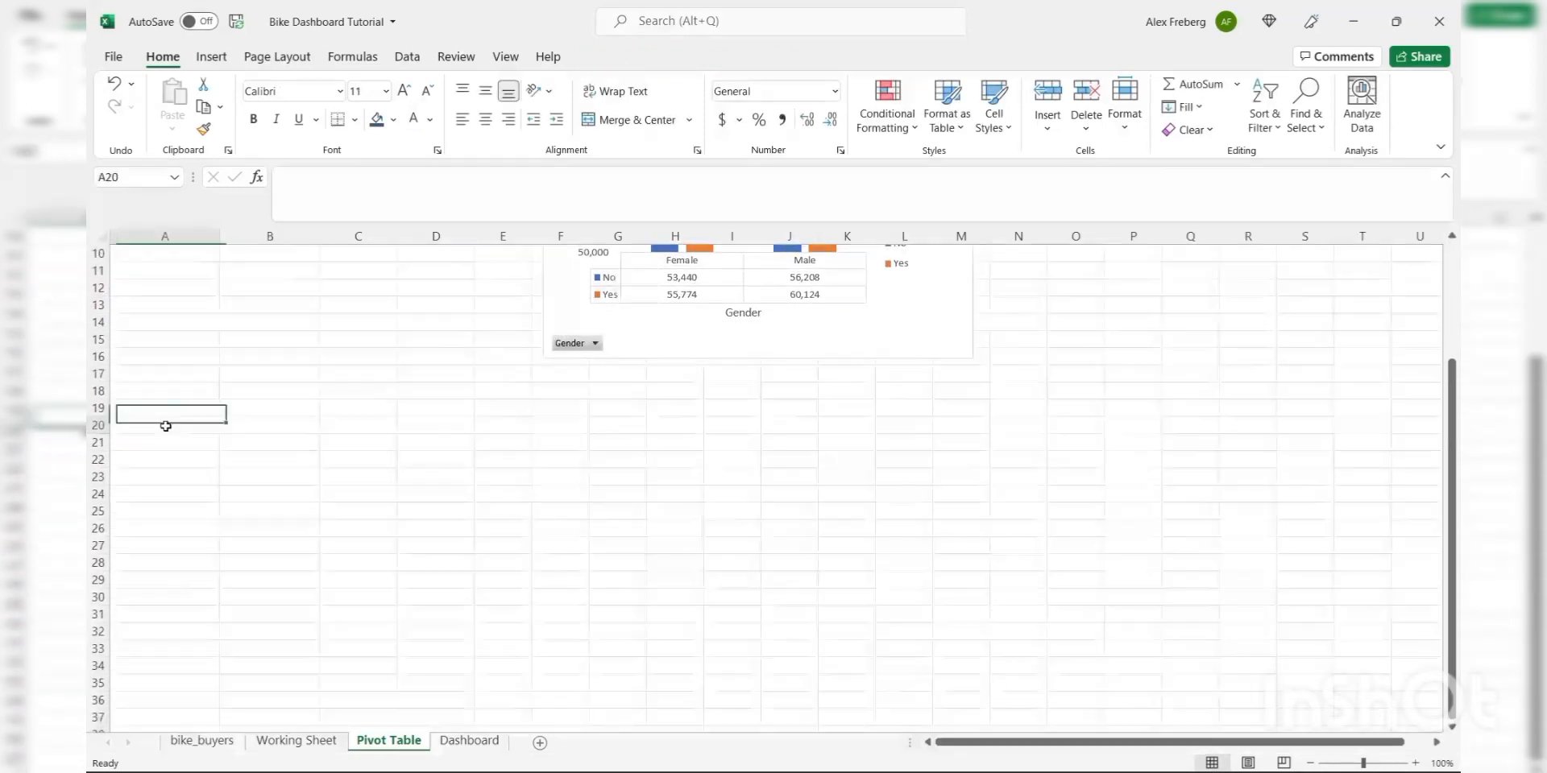
click(212, 63)
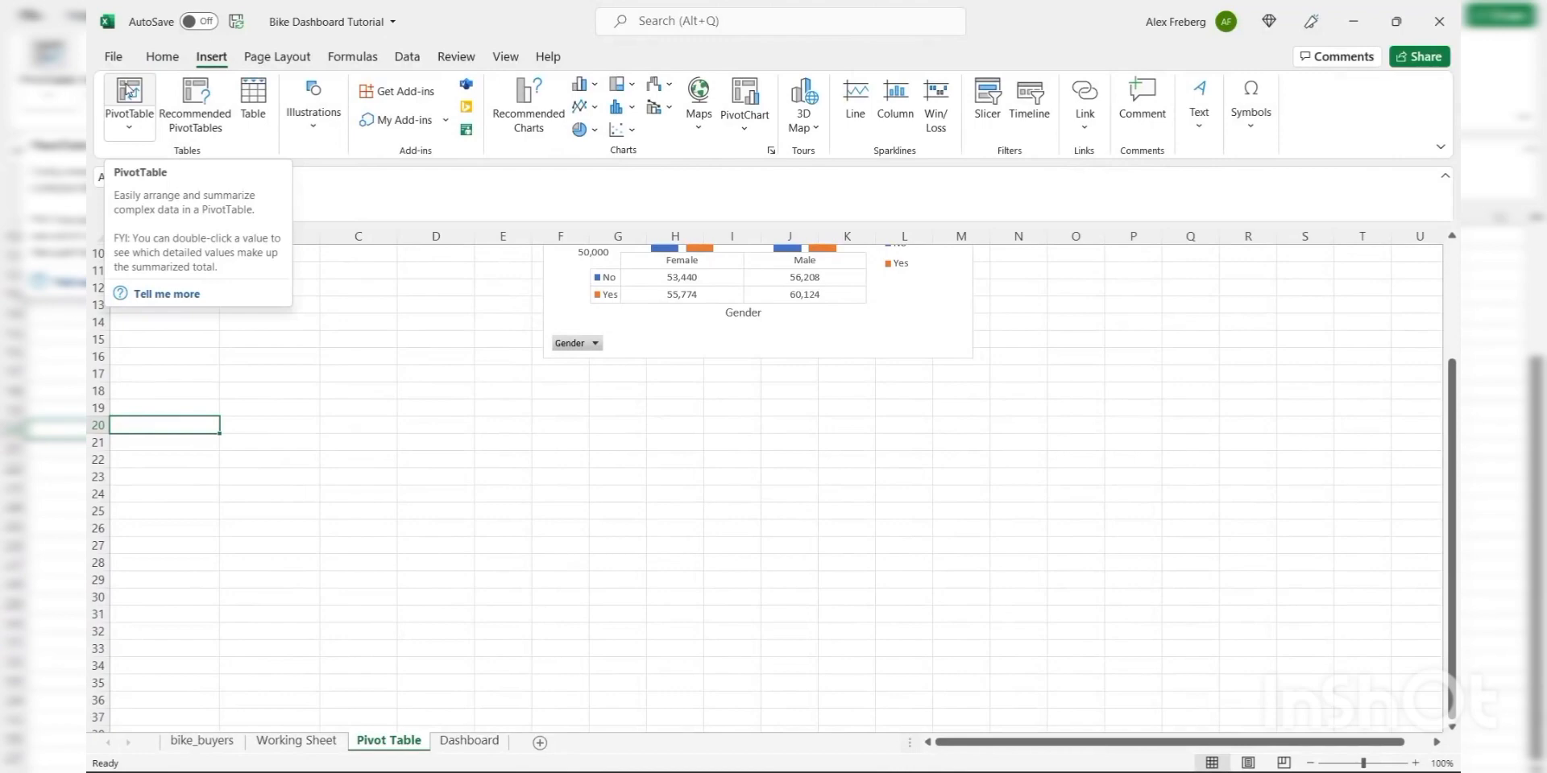
click(129, 90)
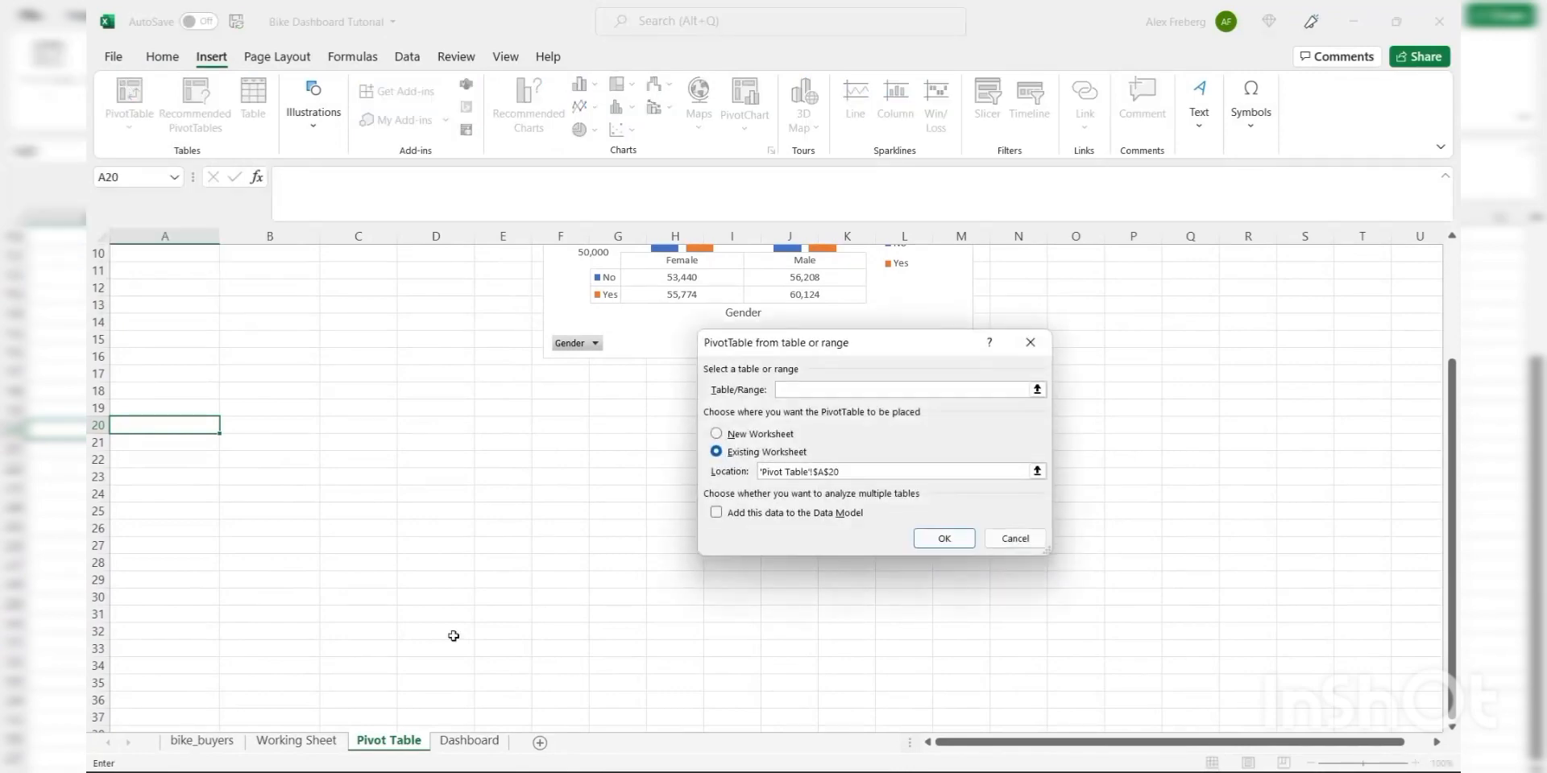
click(296, 741)
key(ctrl+a)
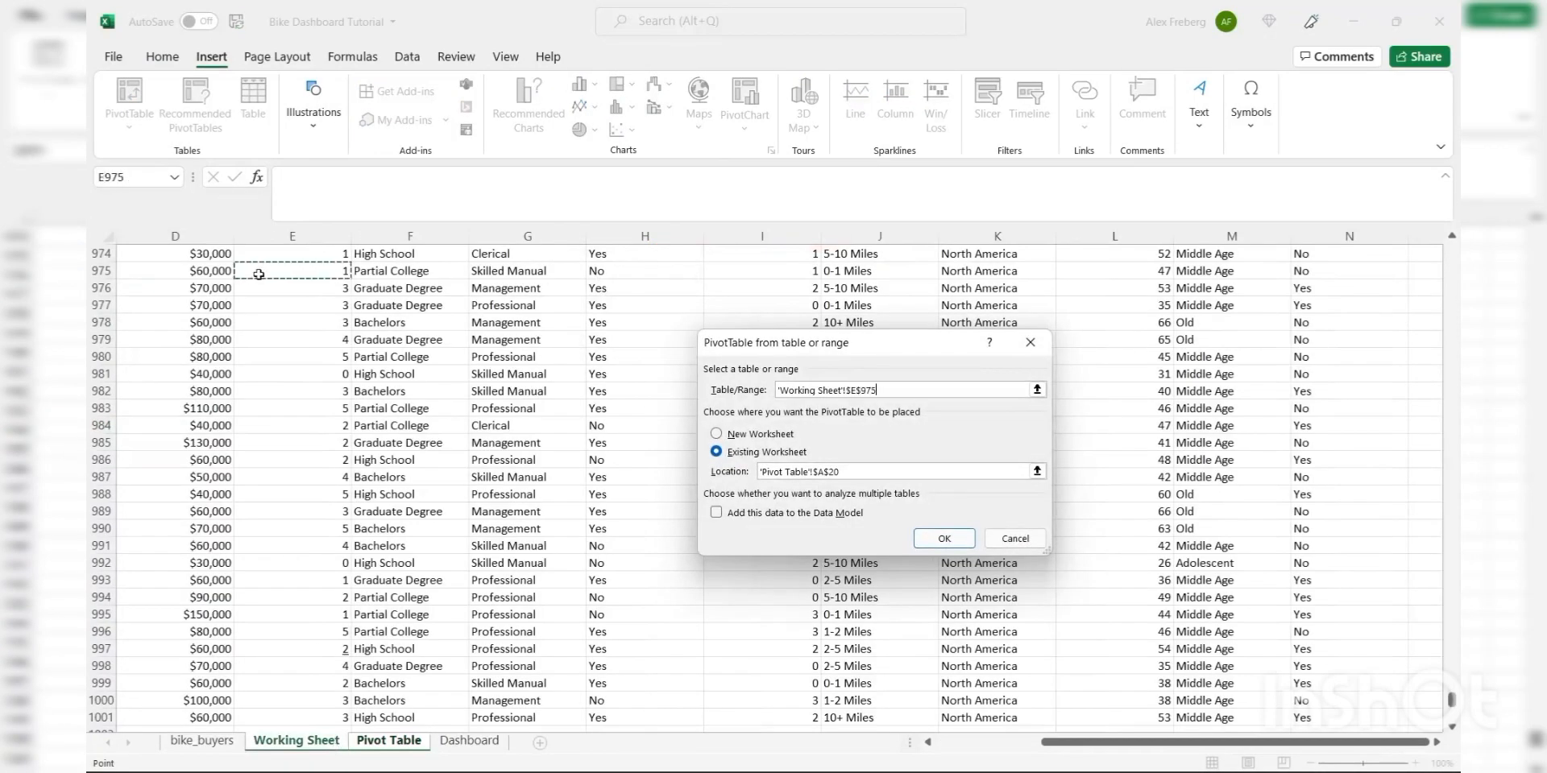
click(941, 537)
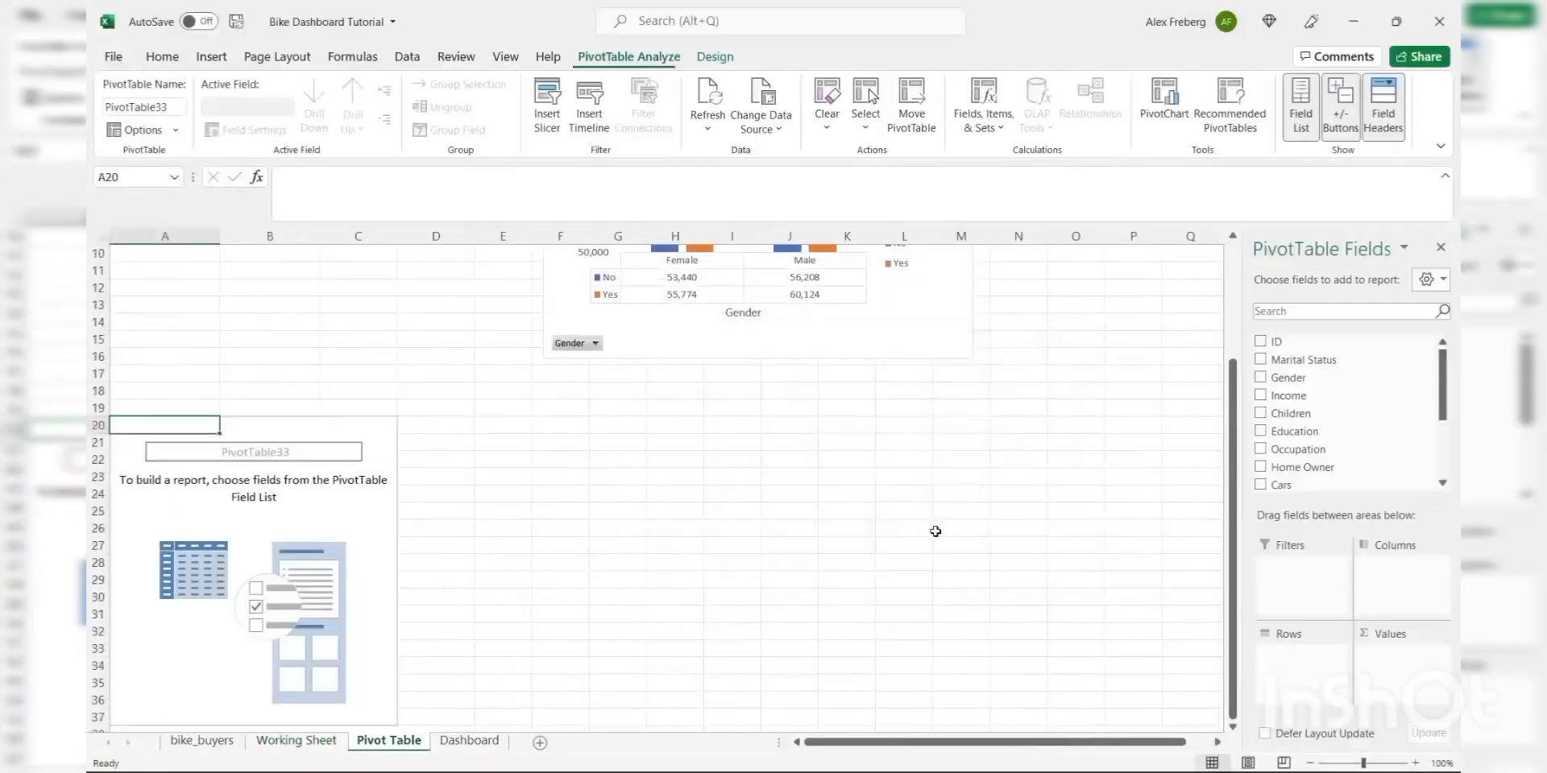
- Set up the new pivot table with Commute Distance as rows, Purchased Bike as columns, and count of Purchased Bike as values
scroll(610, 418, down, 3)
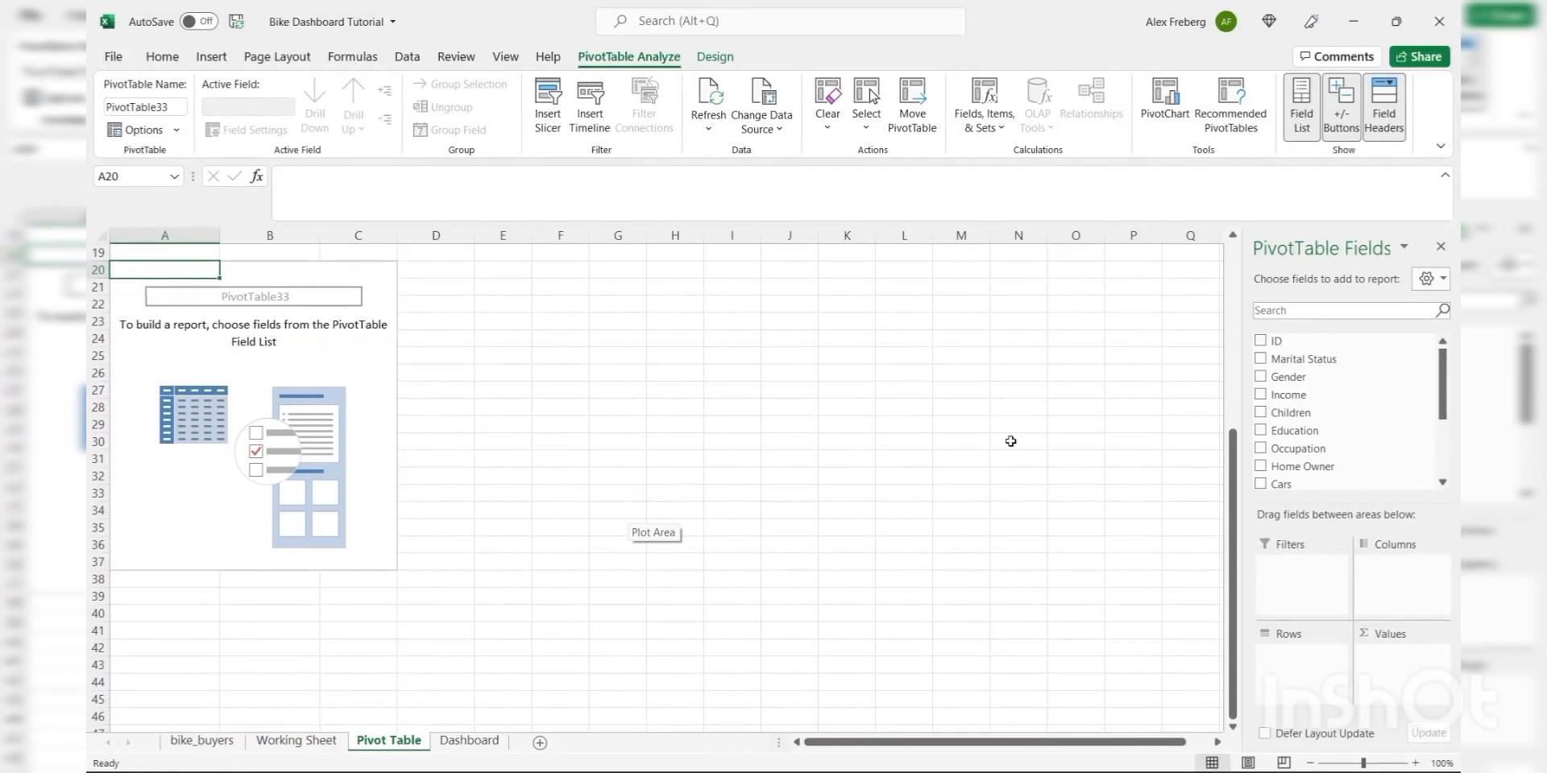
scroll(1008, 442, up, 6)
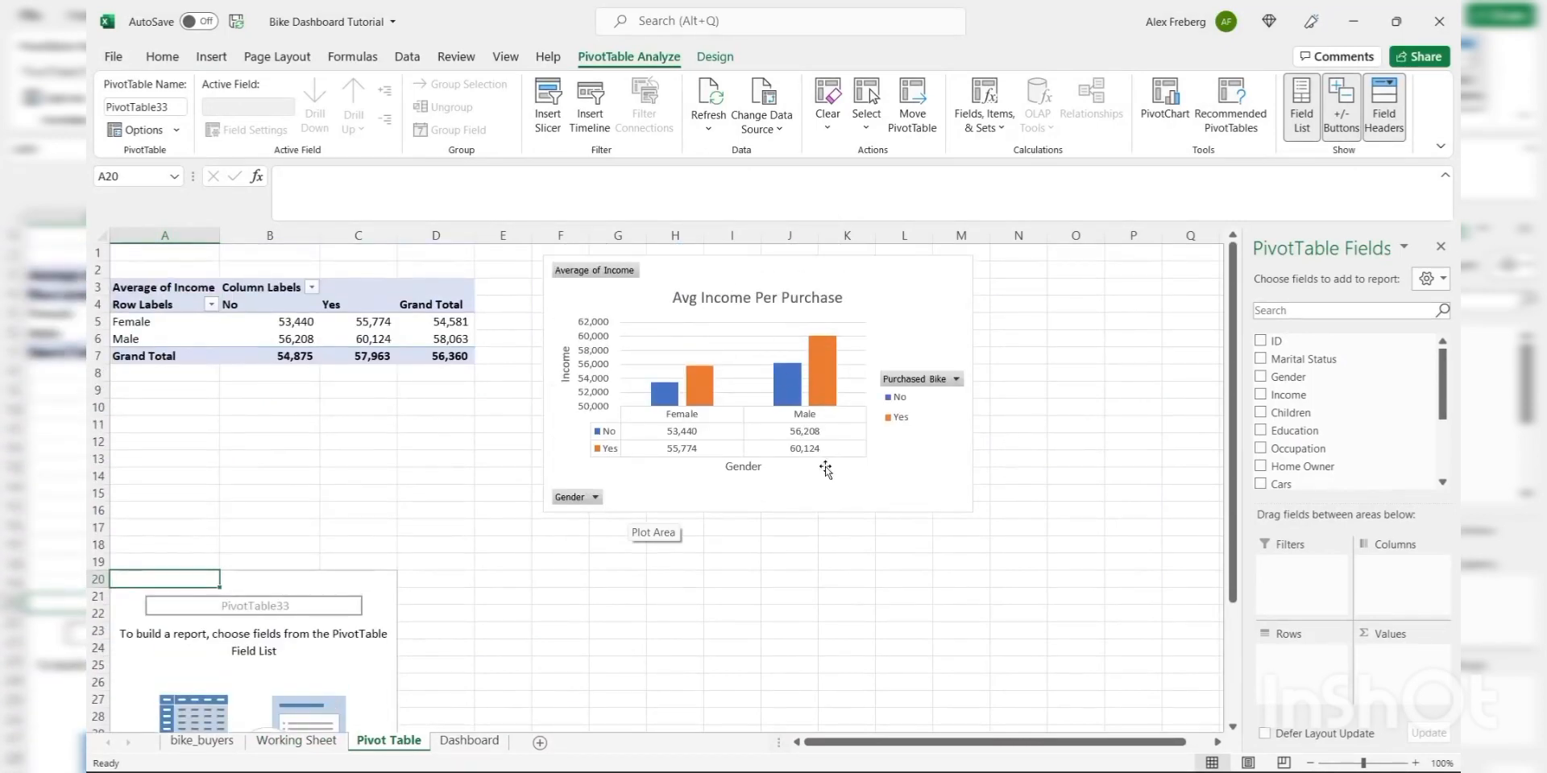
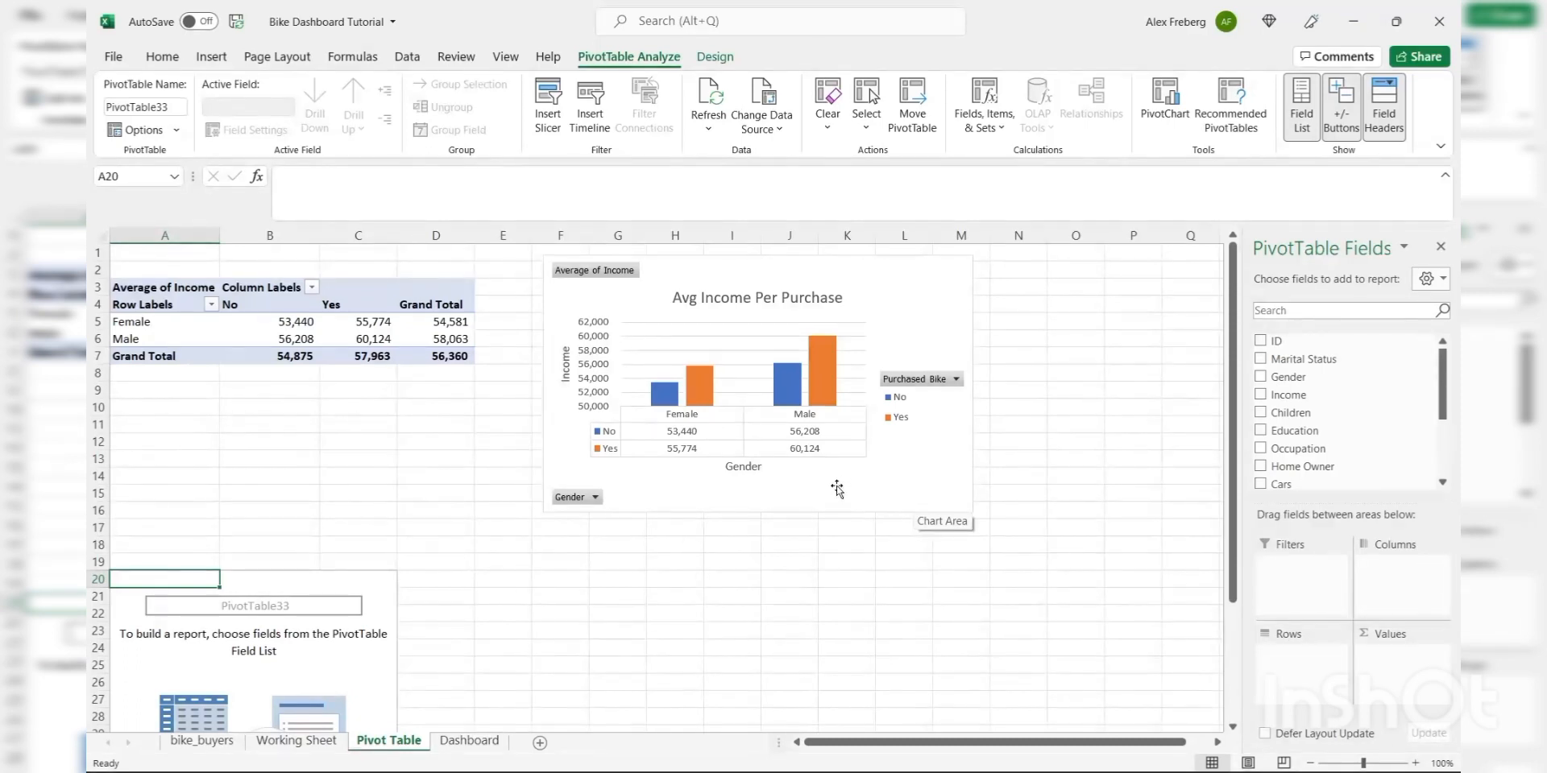
scroll(837, 489, down, 5)
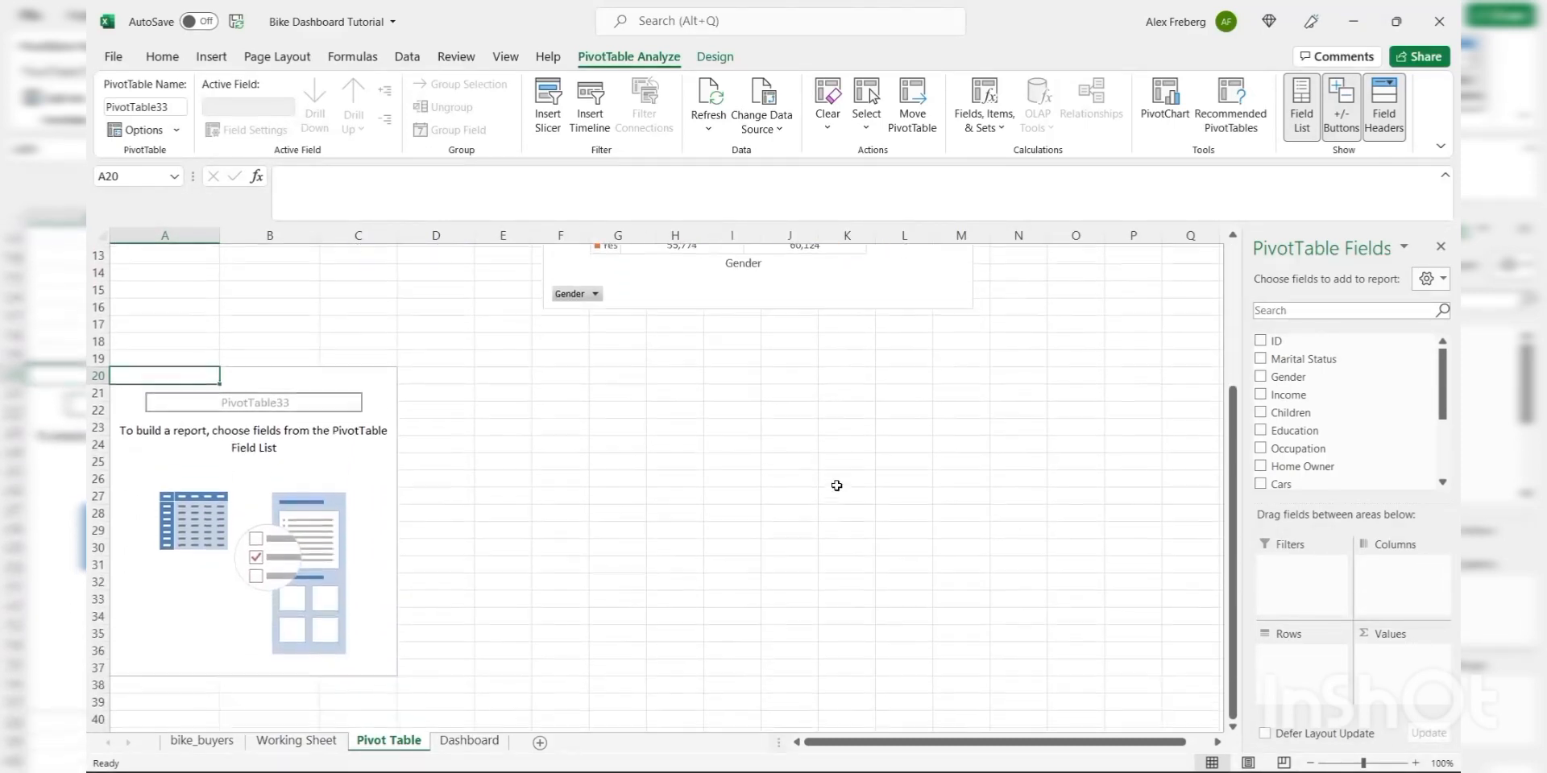
scroll(837, 486, down, 1)
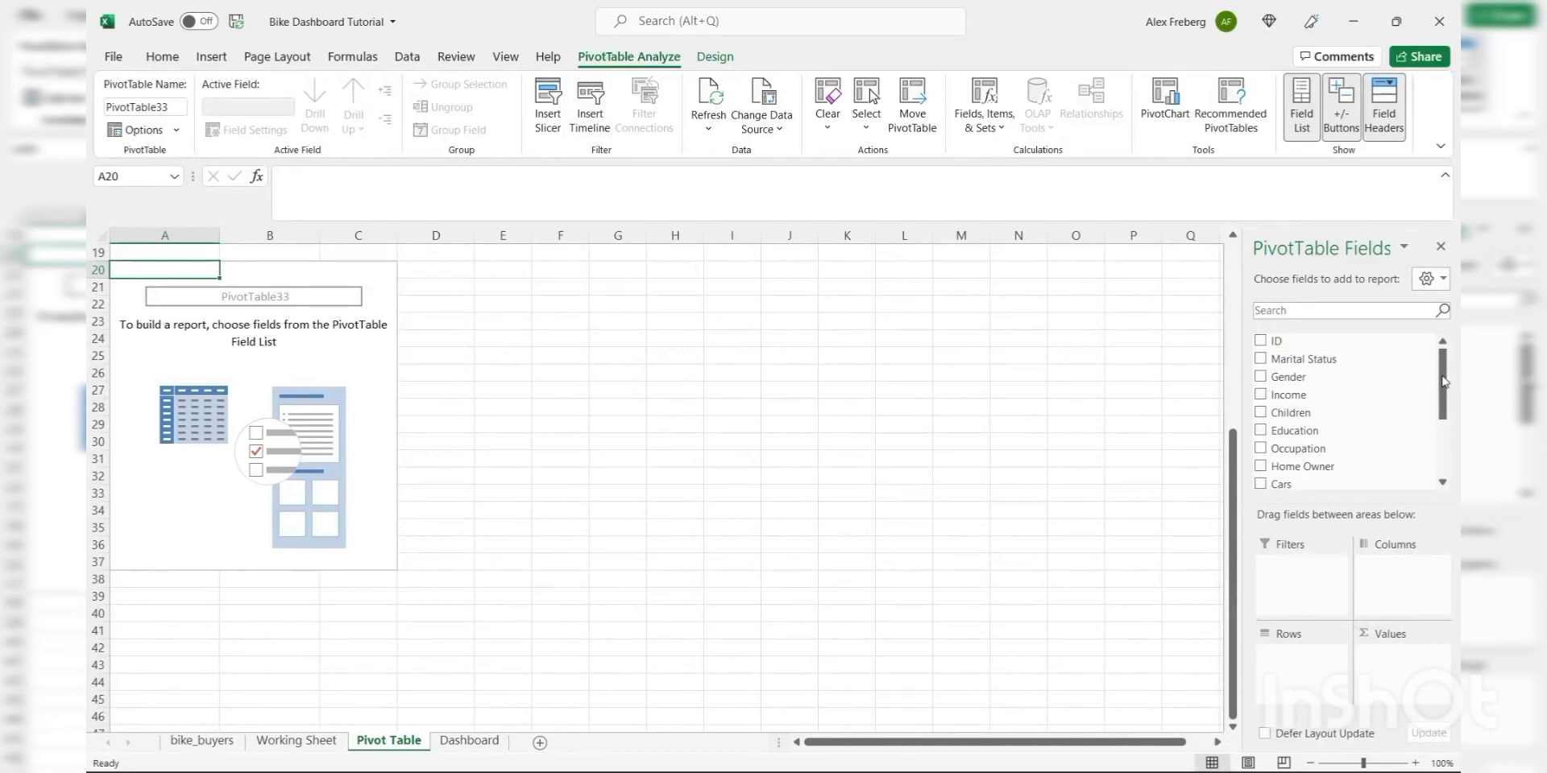
drag(1443, 377, 1443, 436)
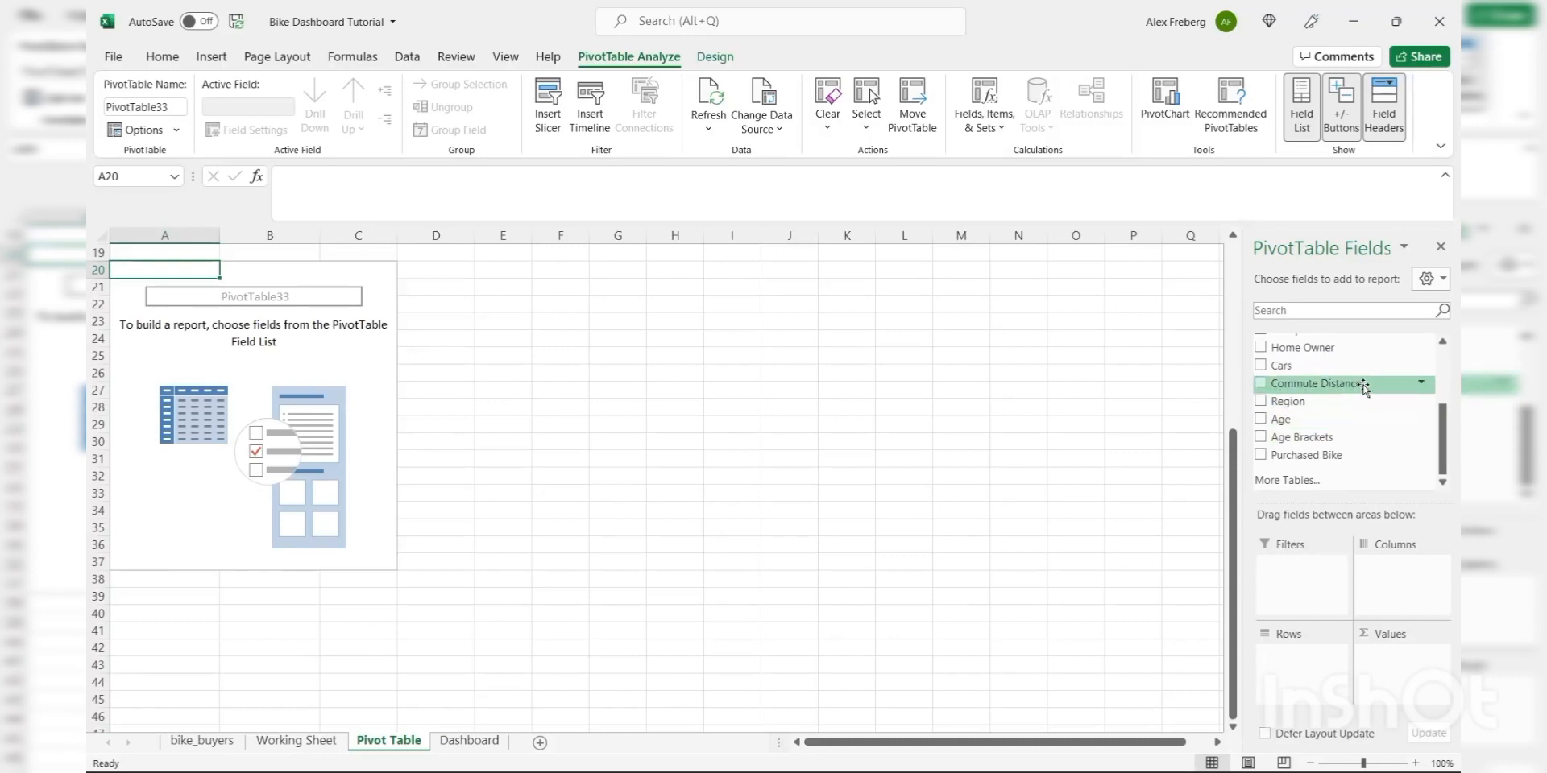
drag(1364, 387, 1308, 661)
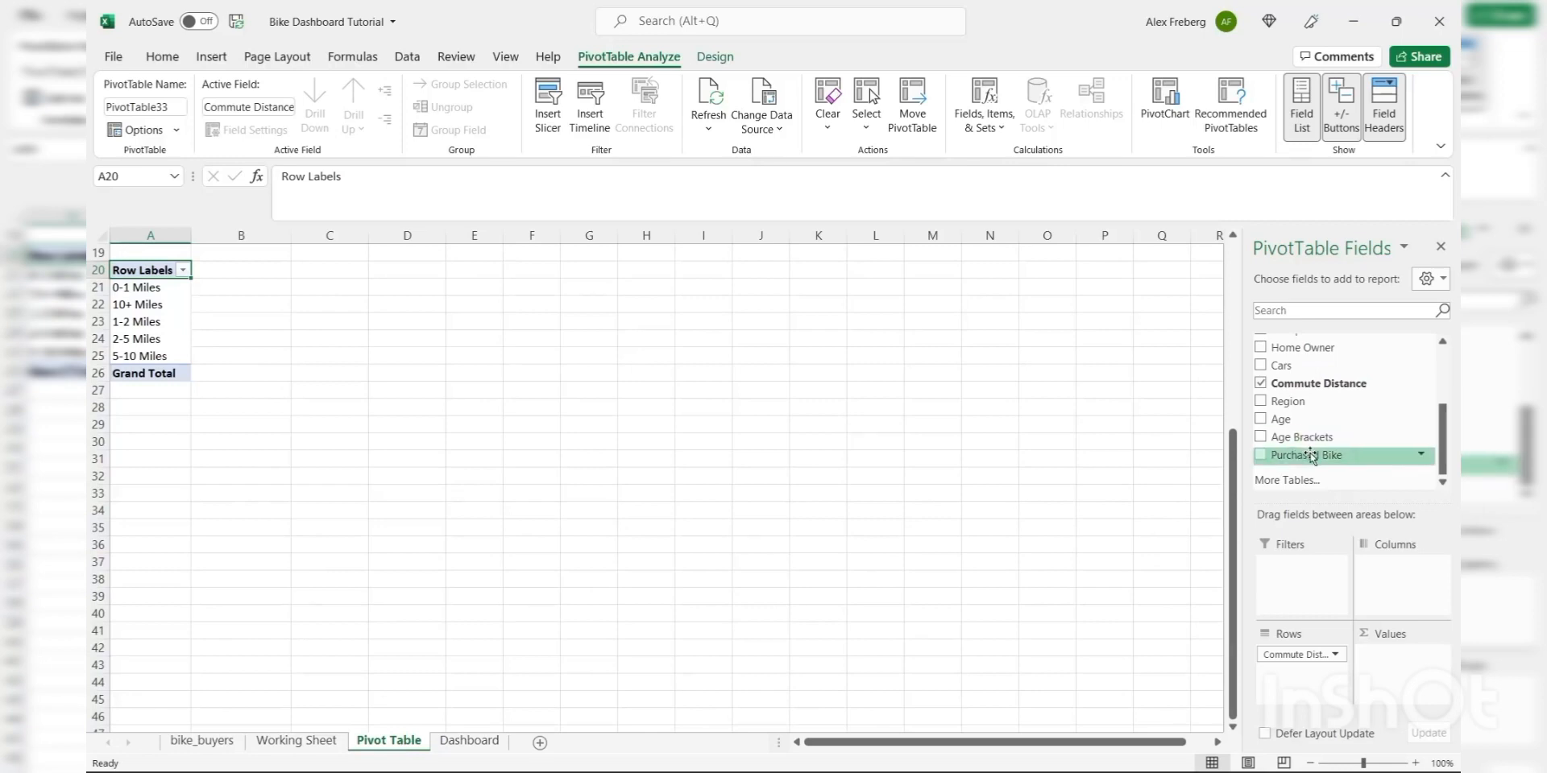
drag(1311, 456, 1416, 693)
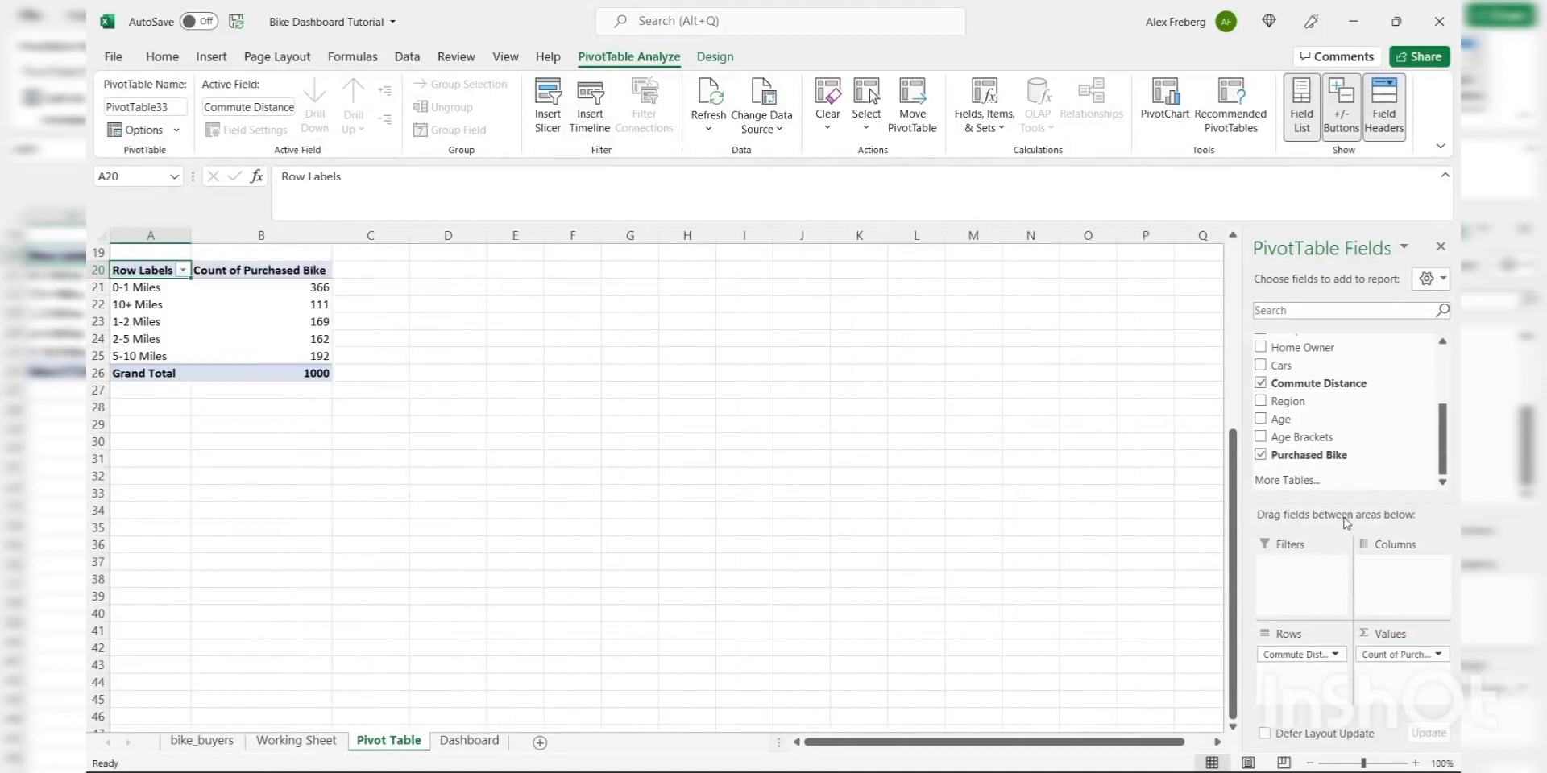
drag(1311, 456, 1413, 585)
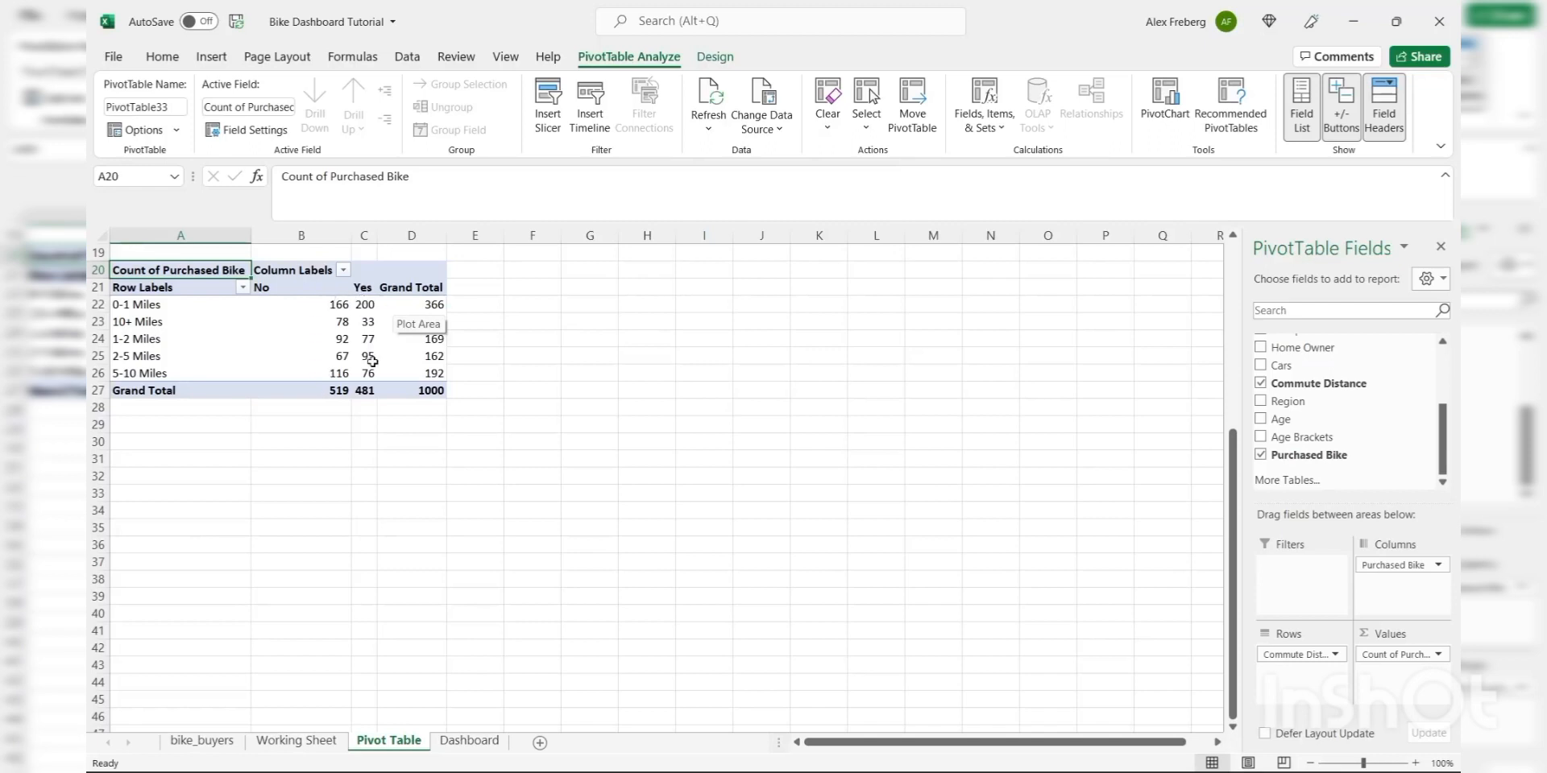
- Examine the order of the commute distance rows in the new pivot table
mouse_move(281, 329)
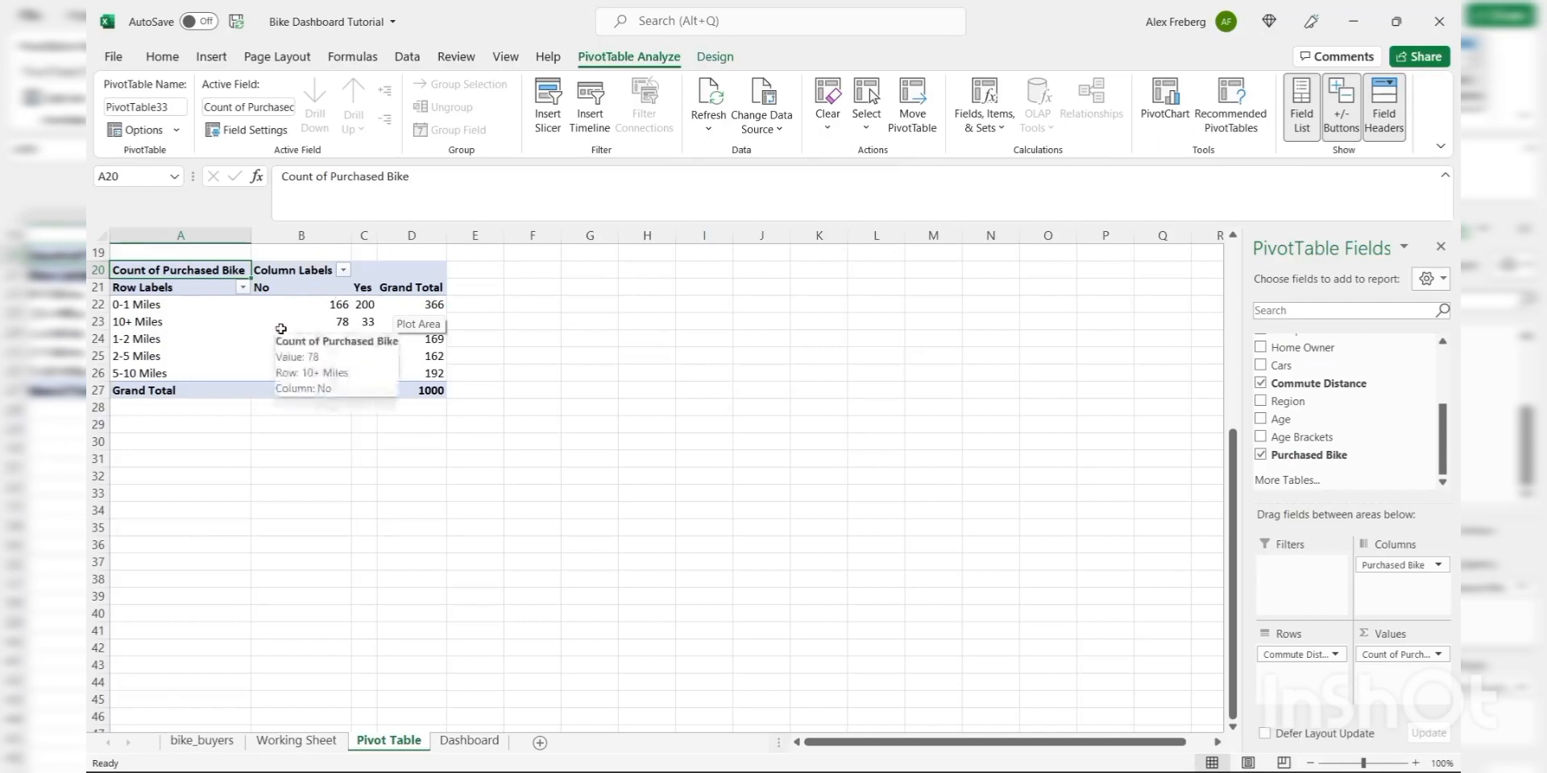
click(337, 333)
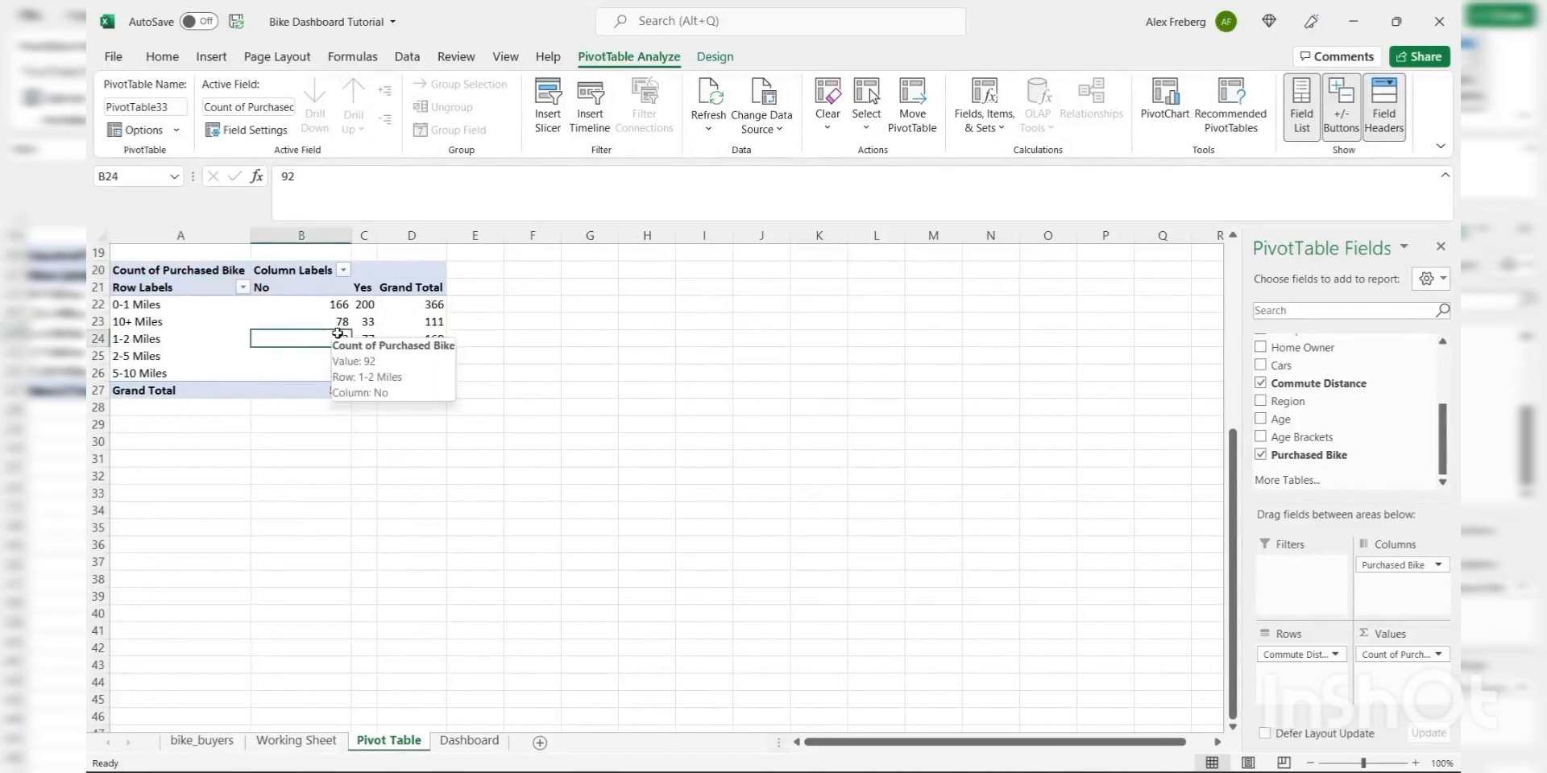
click(176, 323)
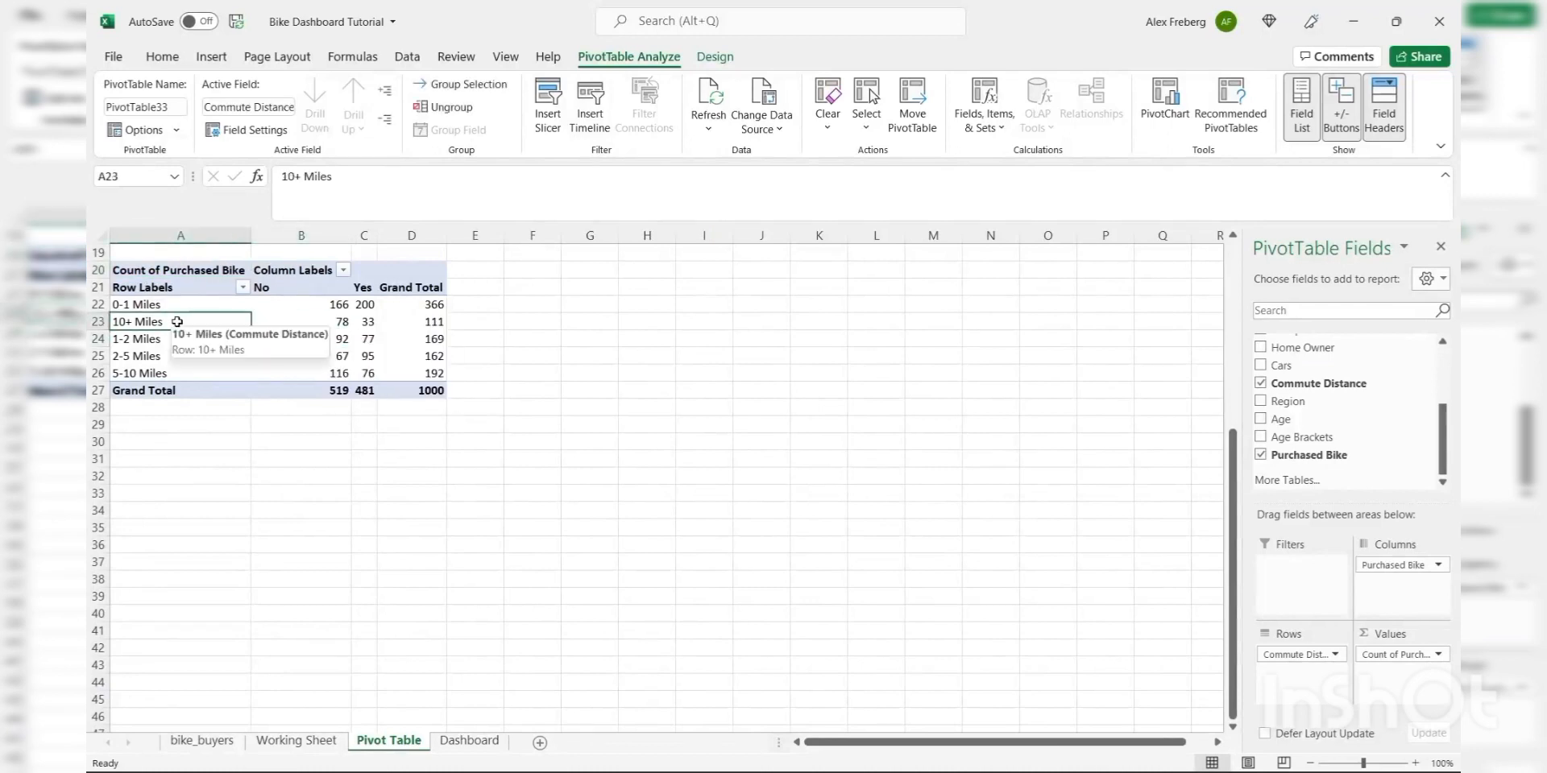
click(114, 304)
click(133, 322)
click(133, 339)
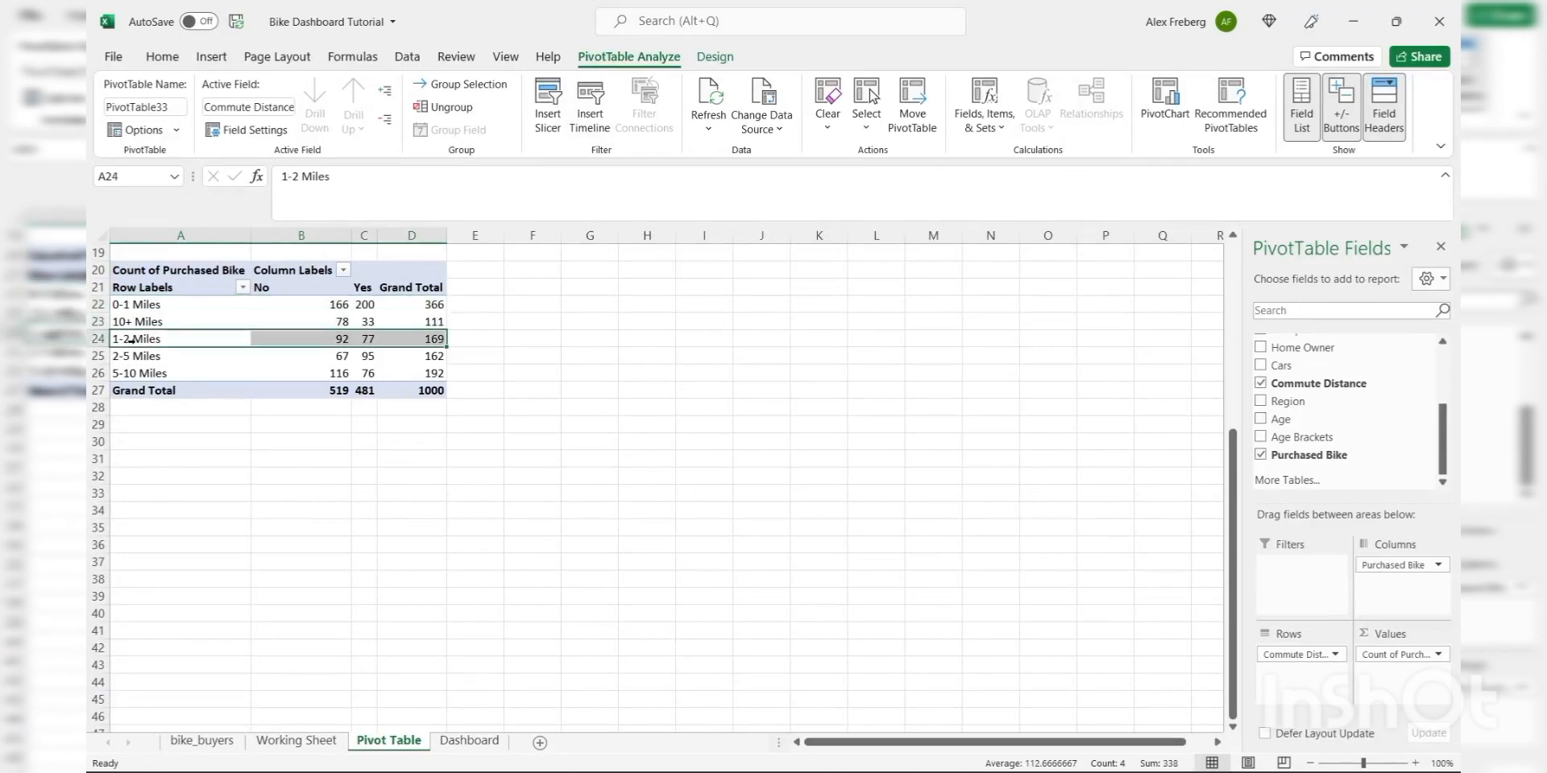
click(132, 356)
click(130, 373)
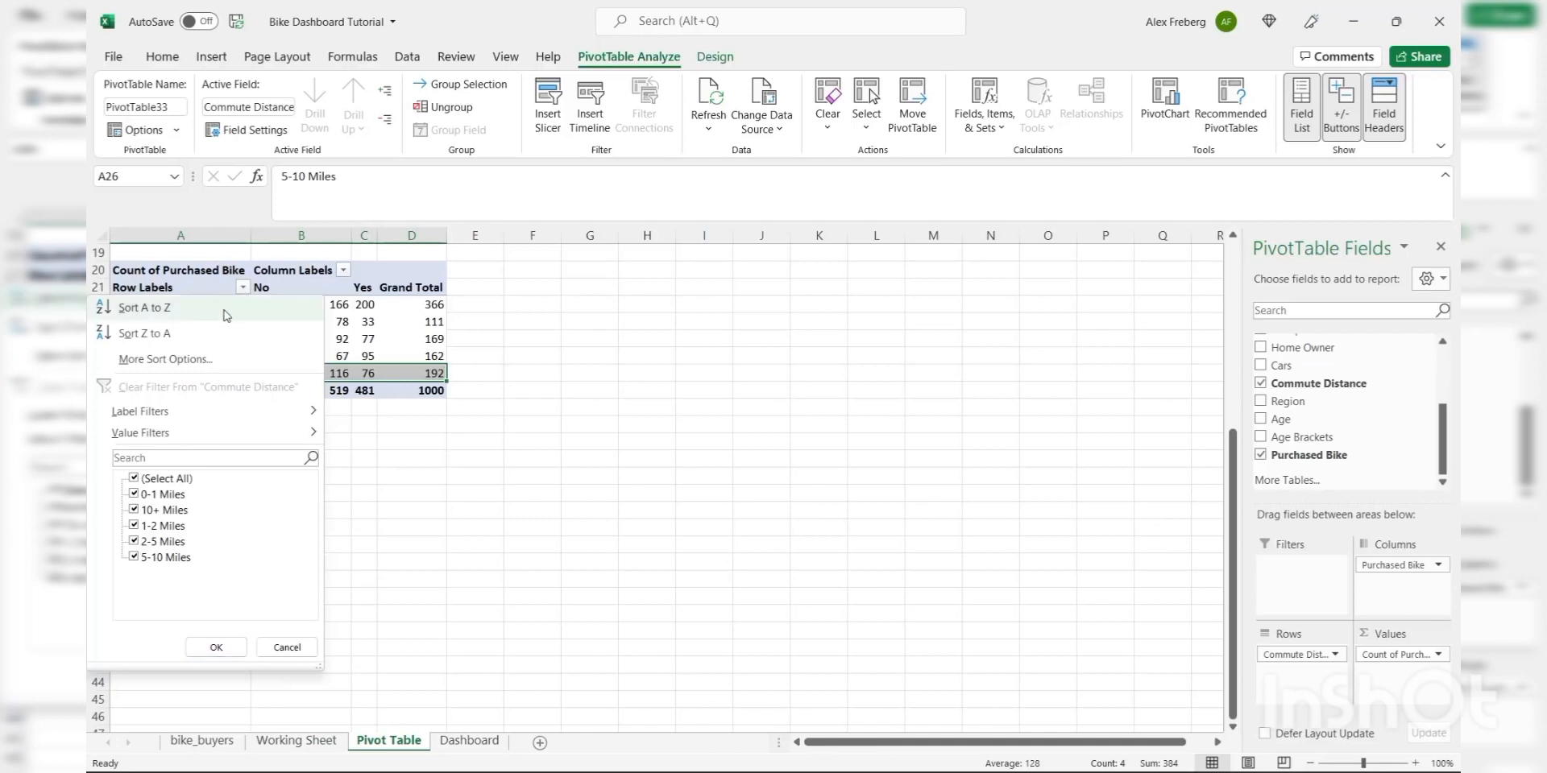
- Try sorting the commute distance row labels Z to A, and set them back to A to Z
click(216, 647)
click(234, 287)
click(240, 288)
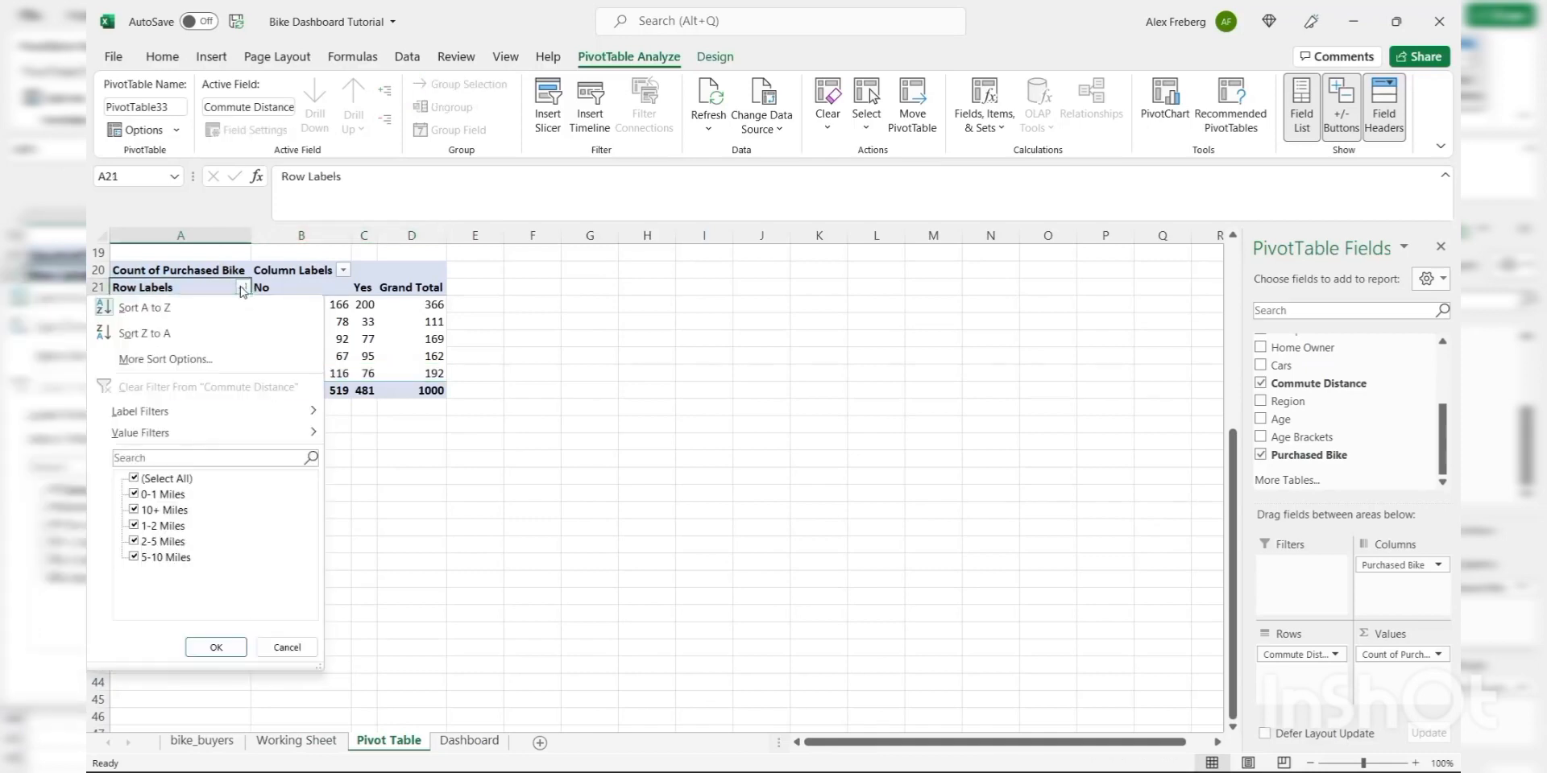
click(228, 339)
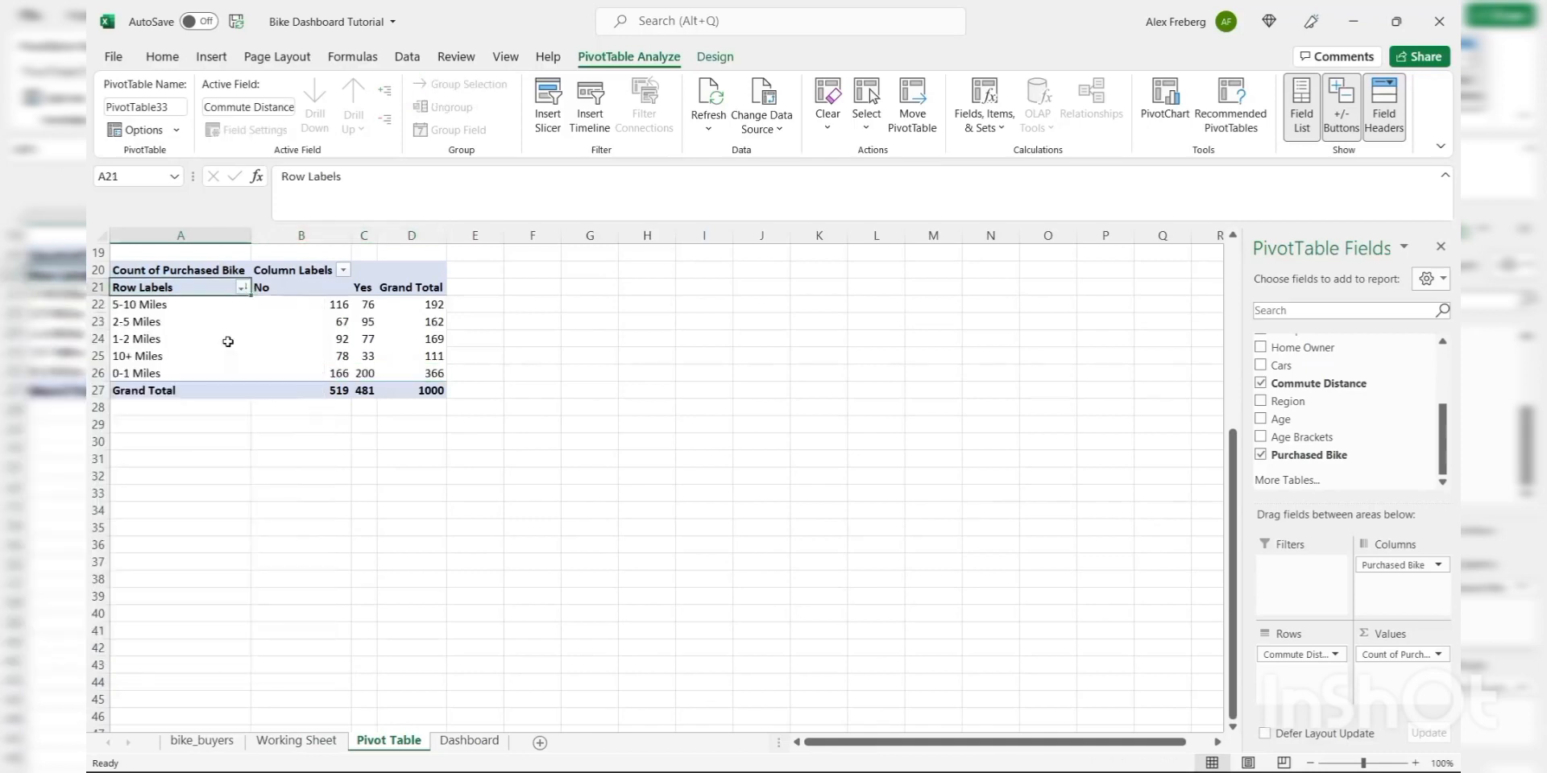
click(242, 288)
click(218, 306)
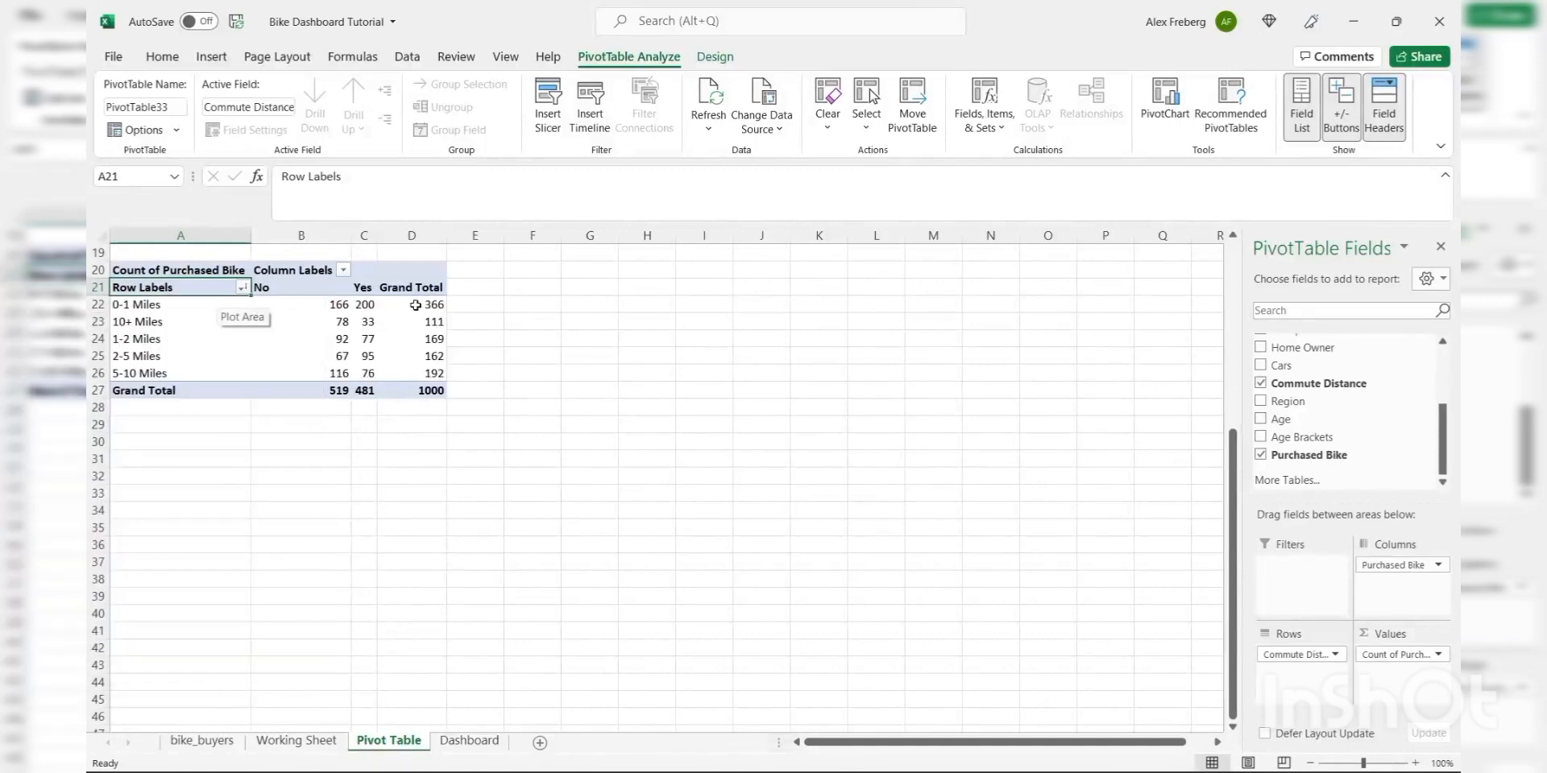
- Insert a Line chart from the commute distance pivot table and place it beside the table, starting near row 20
click(441, 338)
click(212, 56)
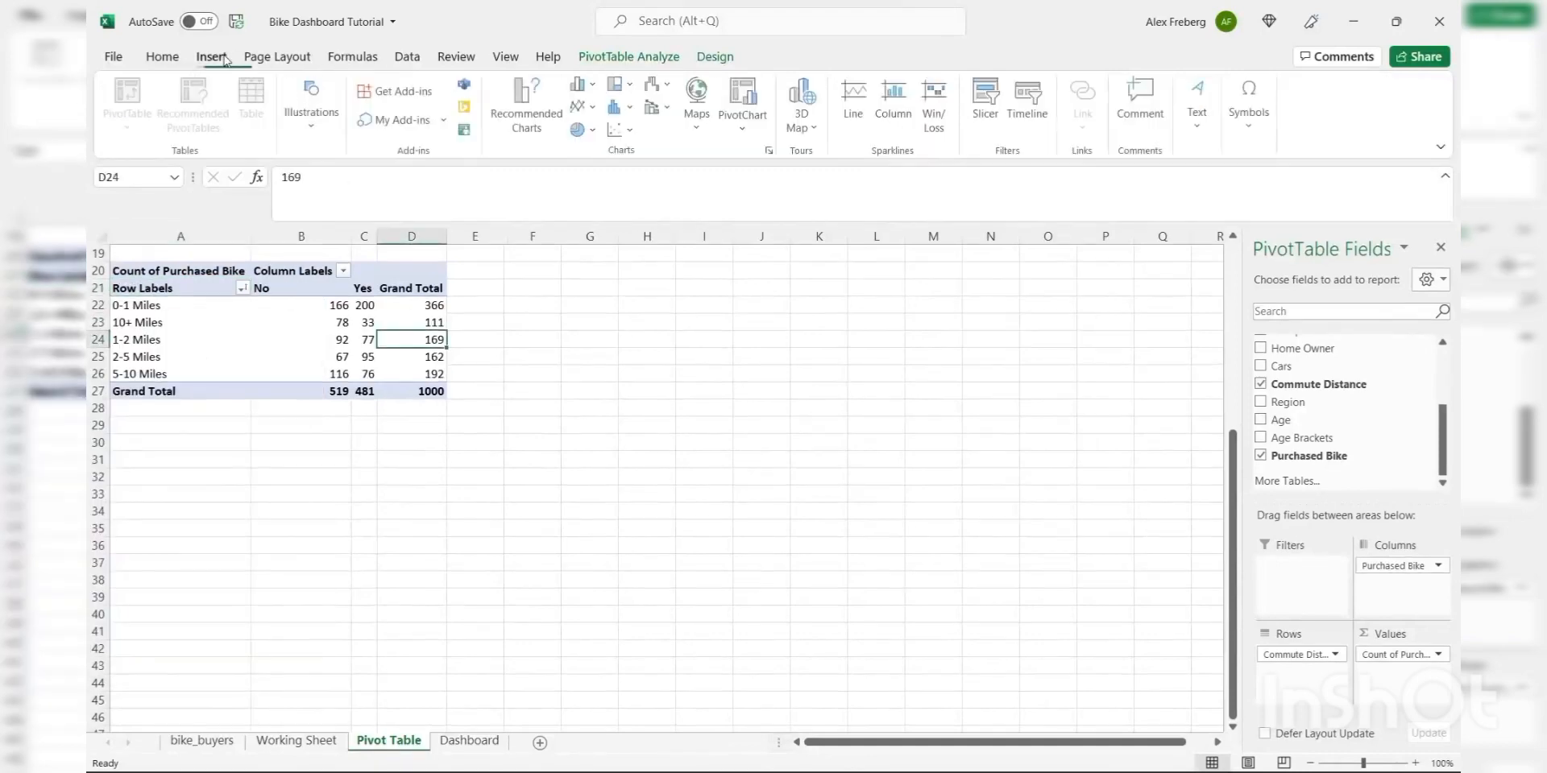
click(528, 104)
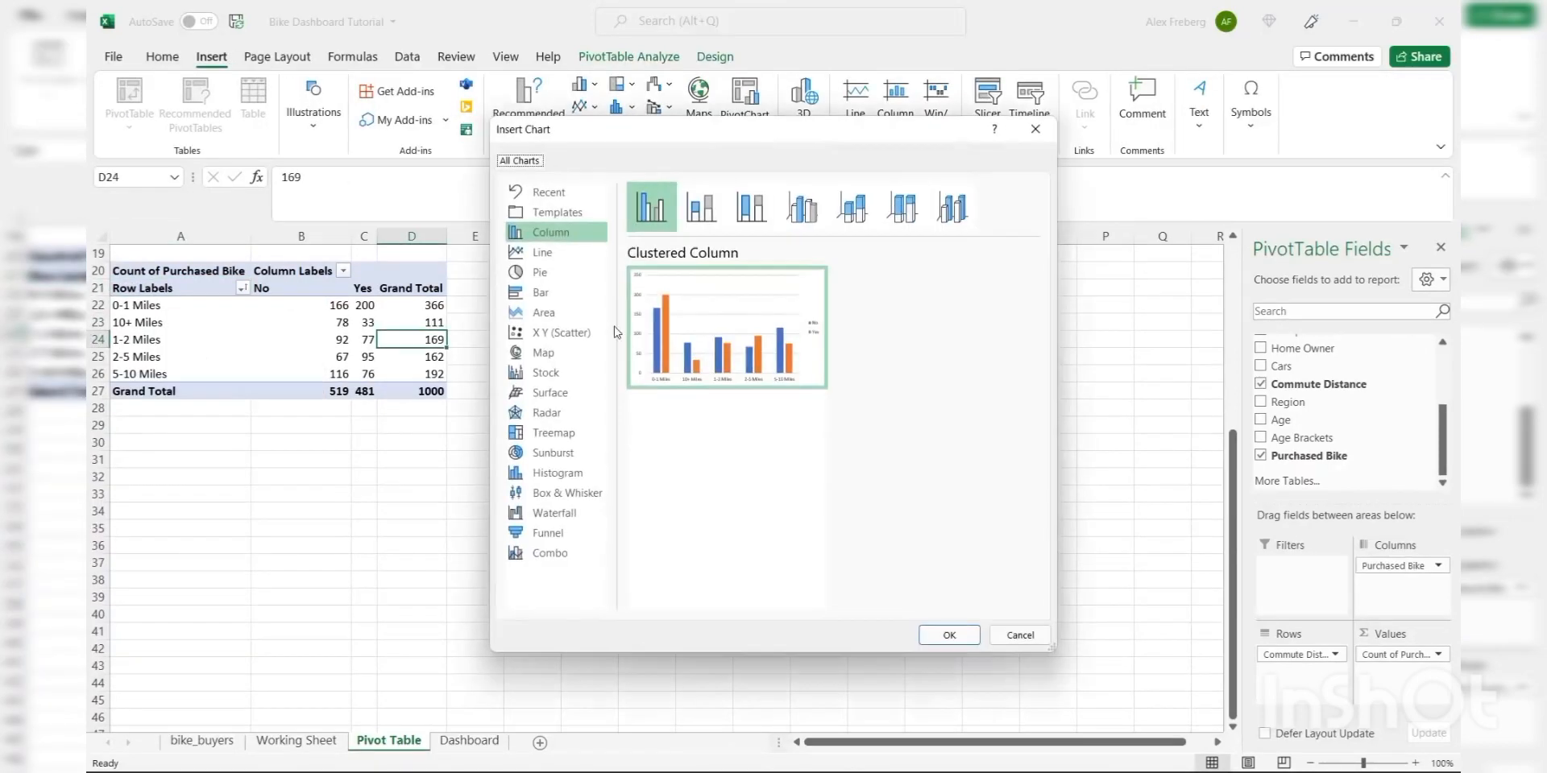
click(549, 254)
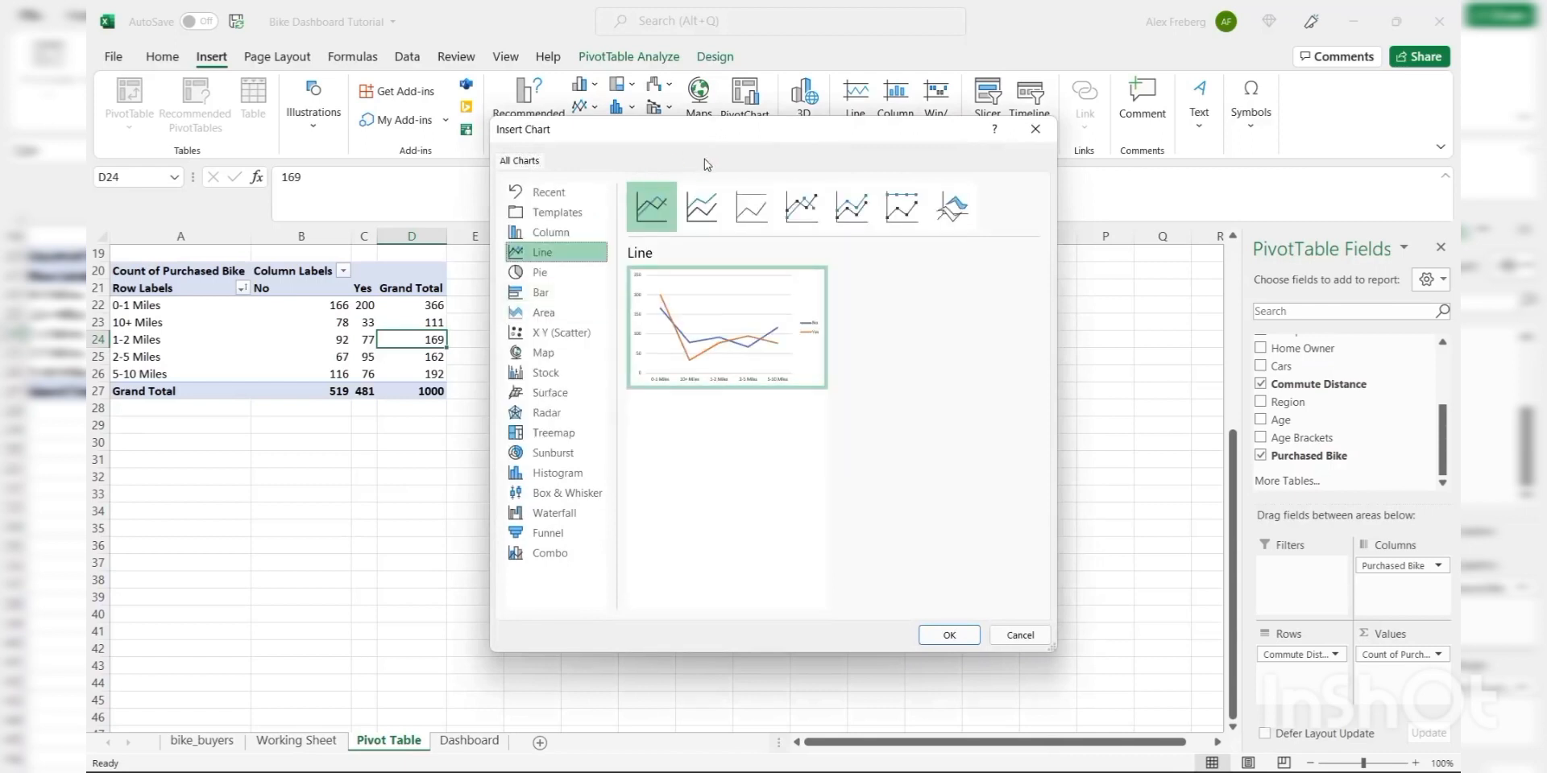
click(706, 216)
click(651, 207)
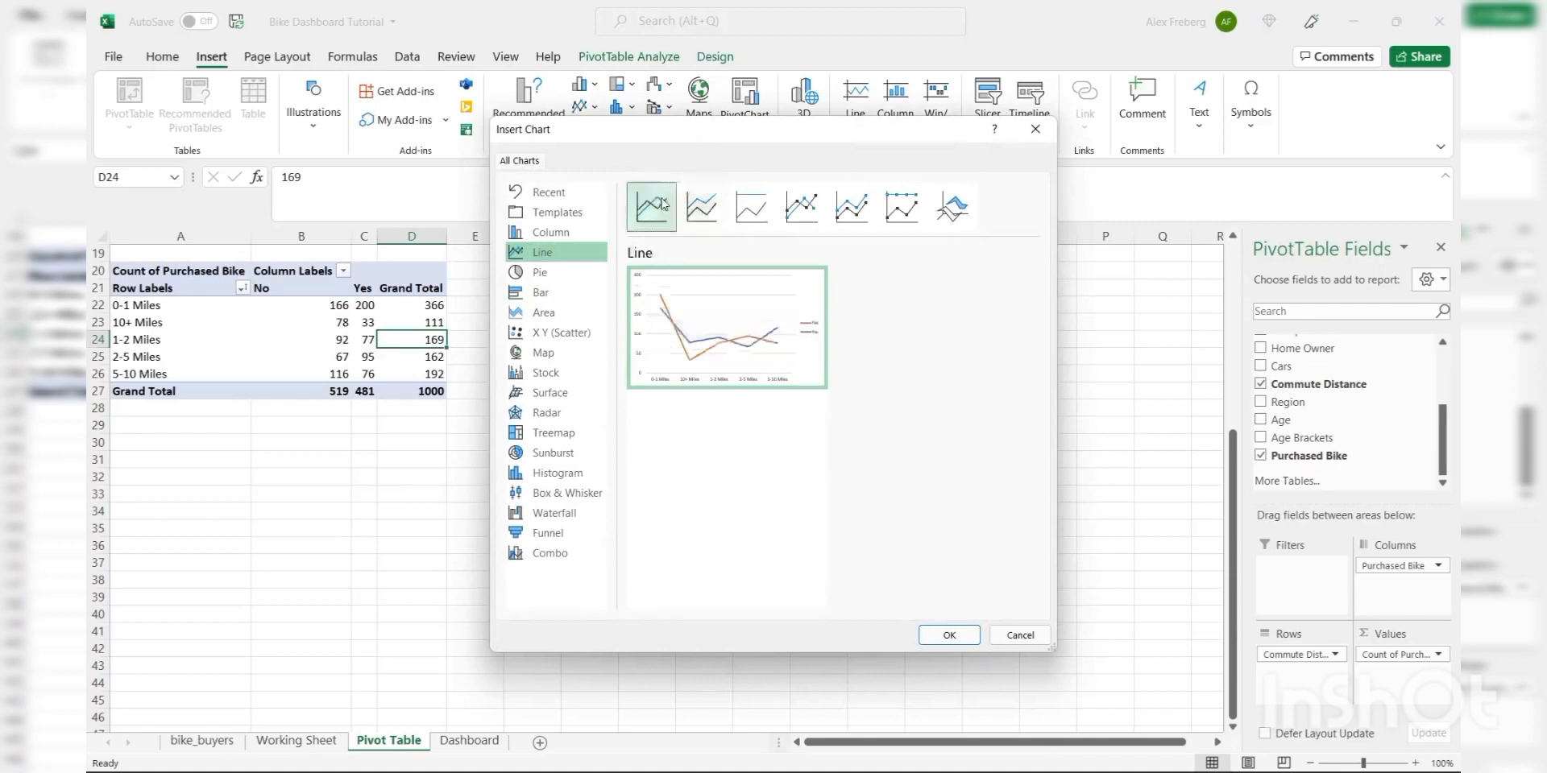
click(948, 635)
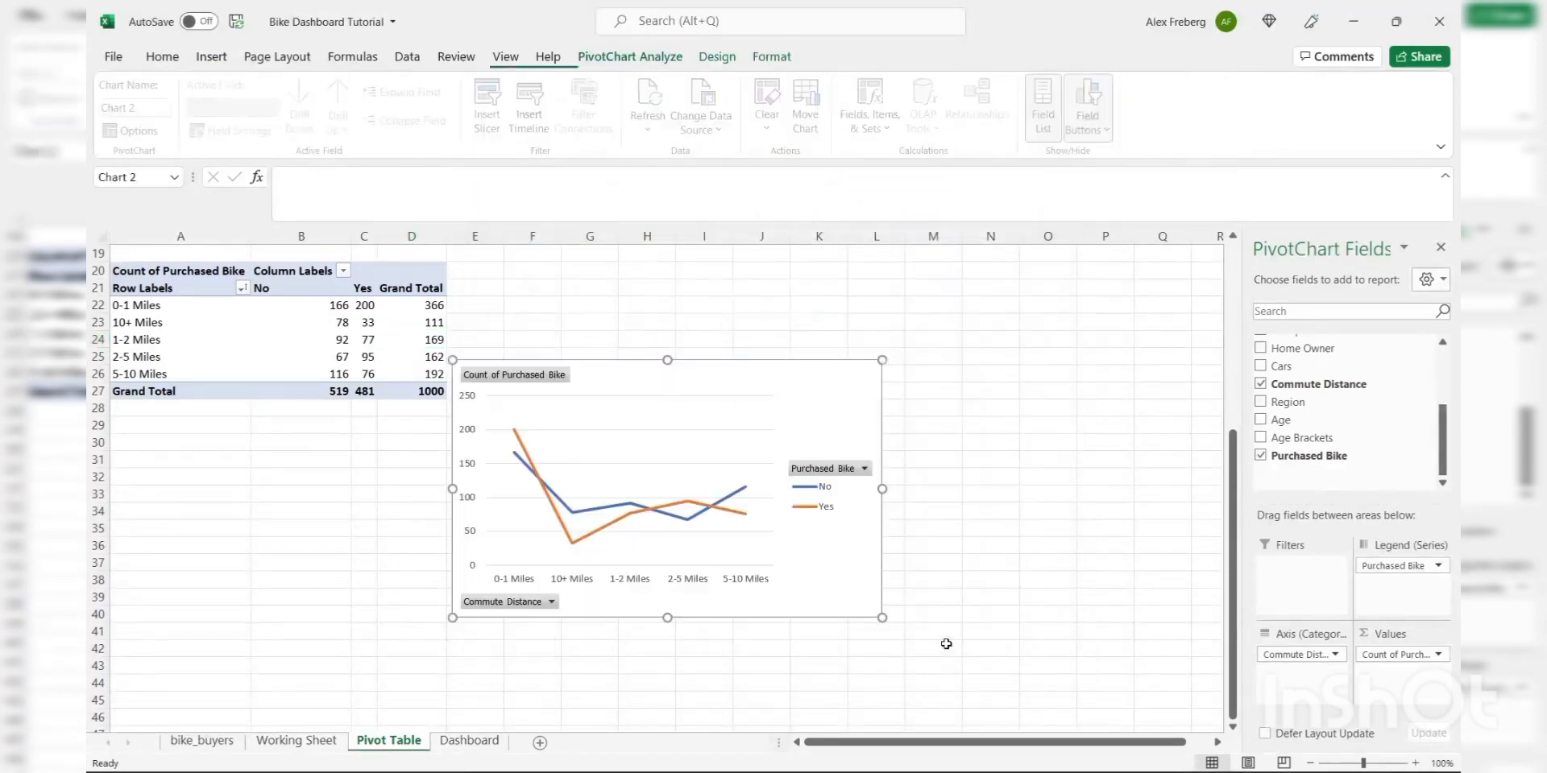
drag(753, 370, 805, 272)
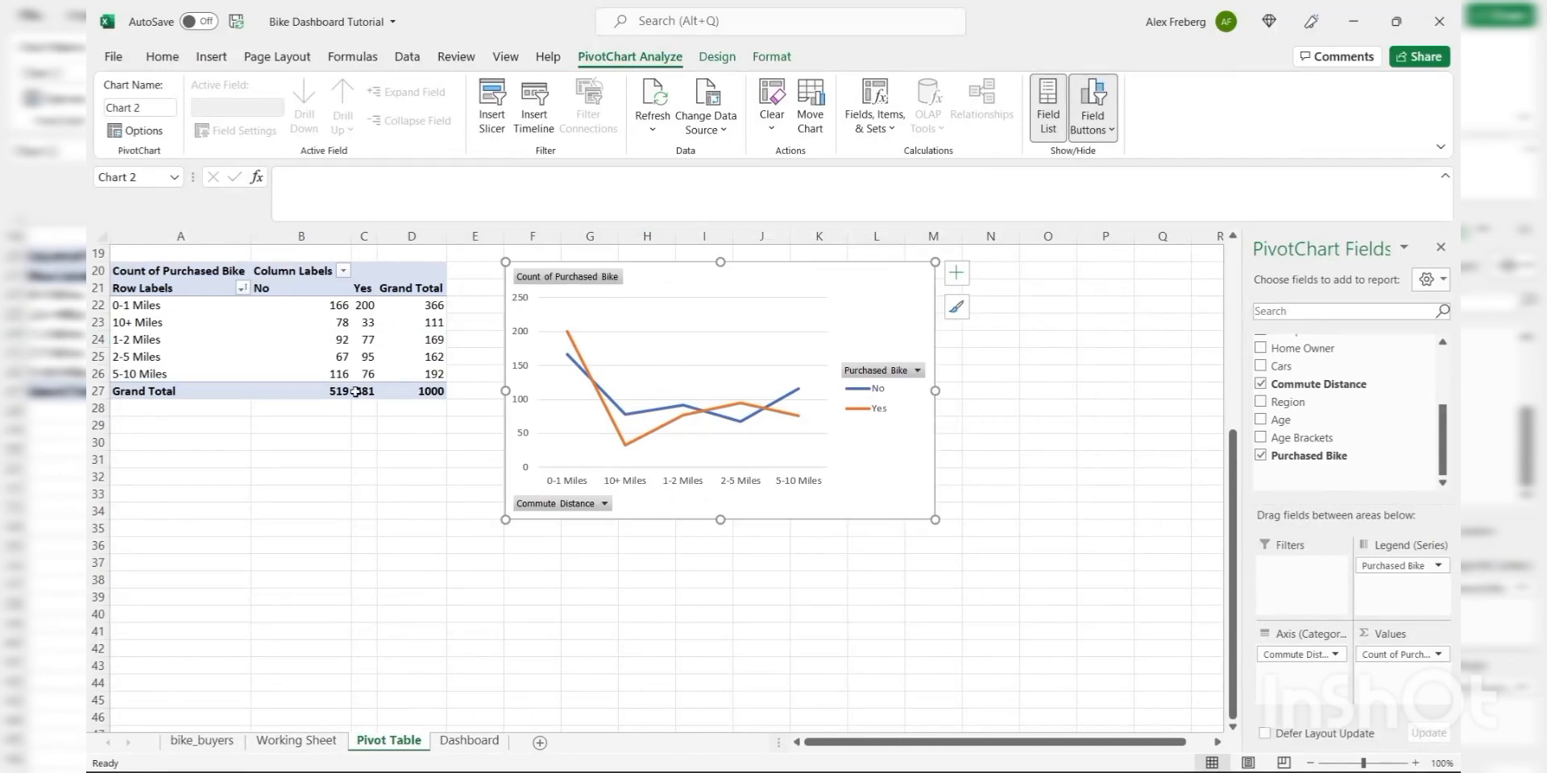
- Check where the 10+ Miles row falls among the other commute distance categories
click(164, 304)
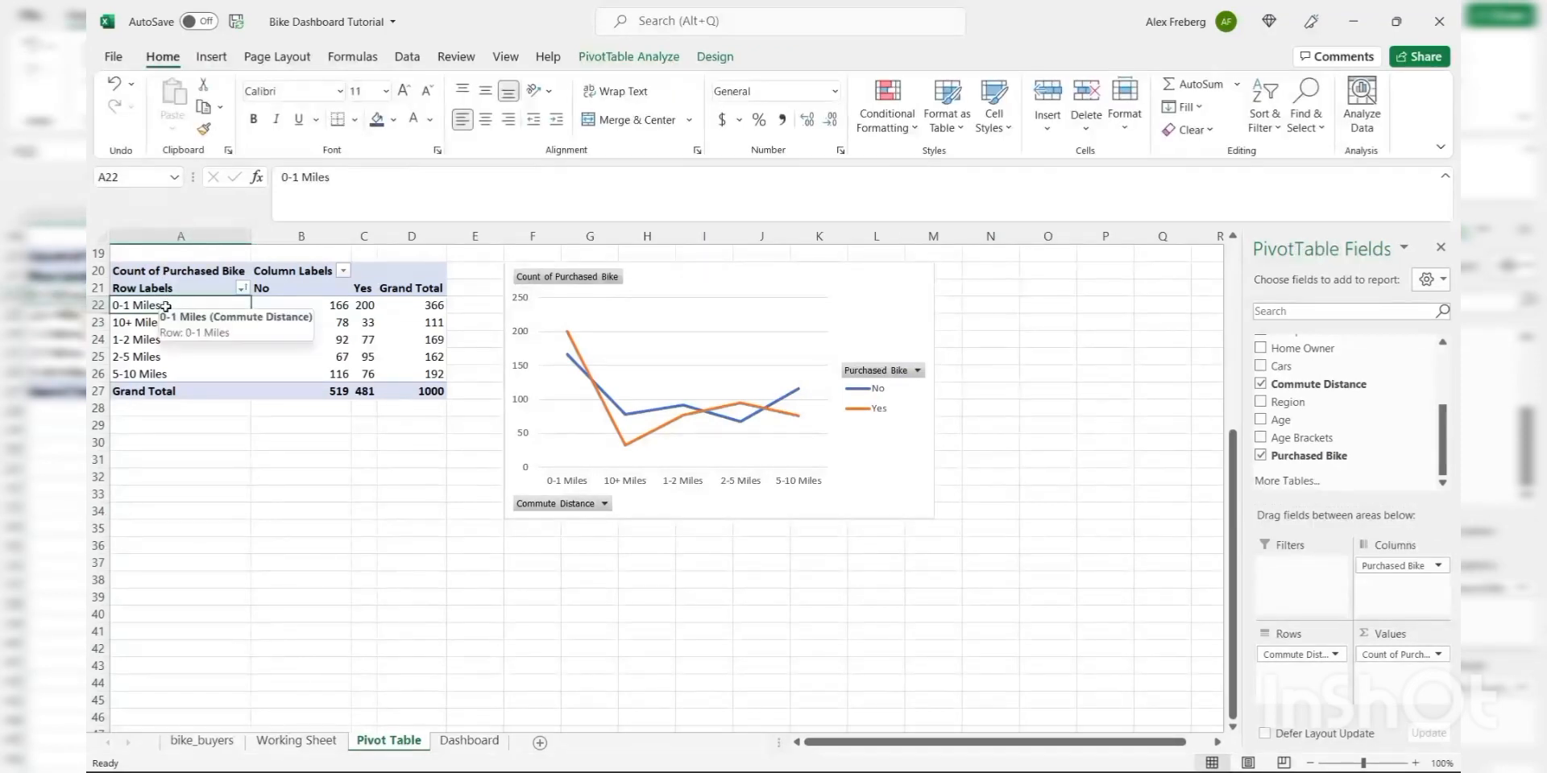
click(164, 339)
click(165, 356)
click(164, 373)
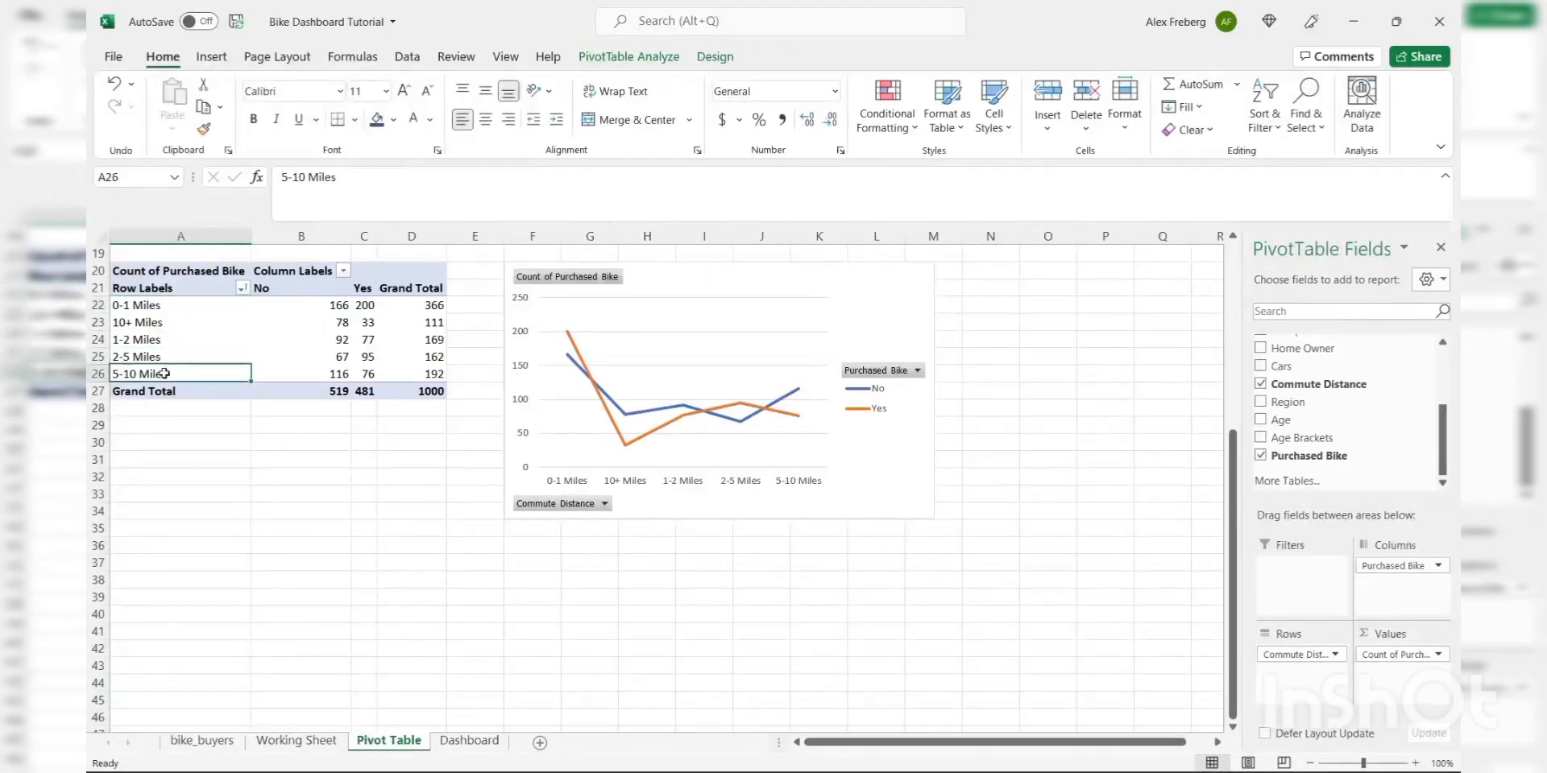
click(190, 323)
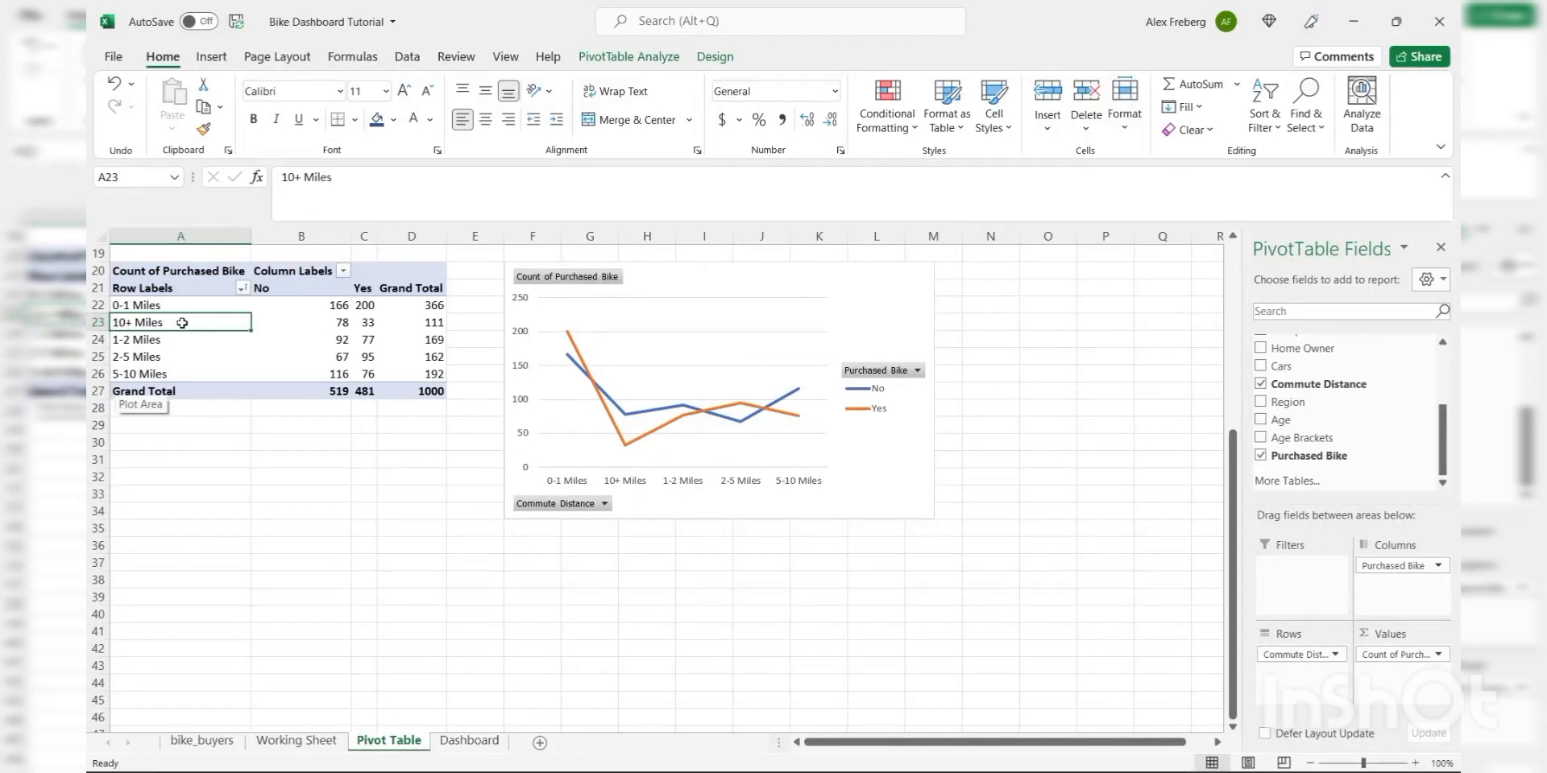
- On Working Sheet, select the whole Commute Distance column and open Find and Replace for it
click(297, 741)
click(901, 403)
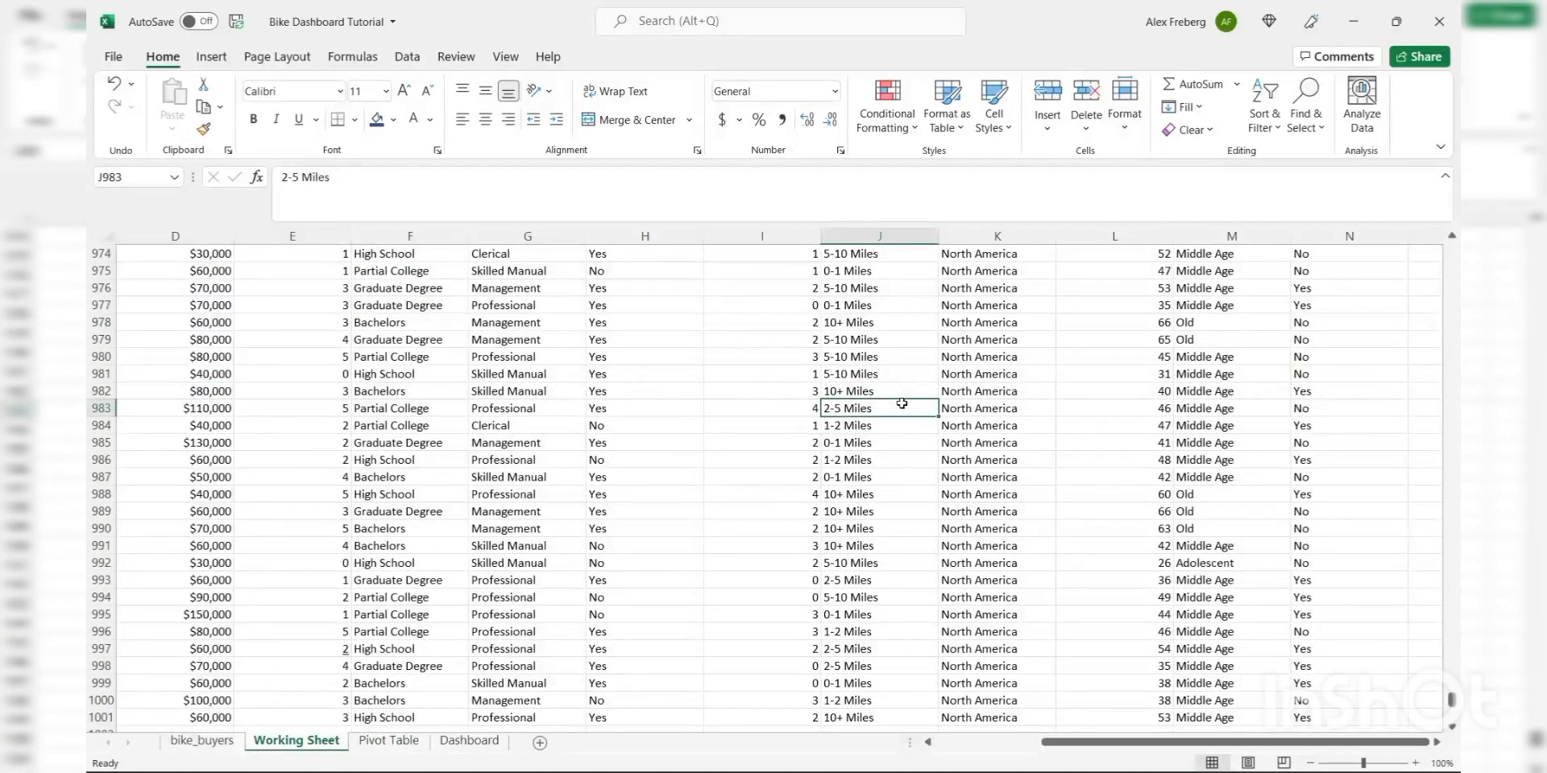
key(ctrl+Up)
click(905, 234)
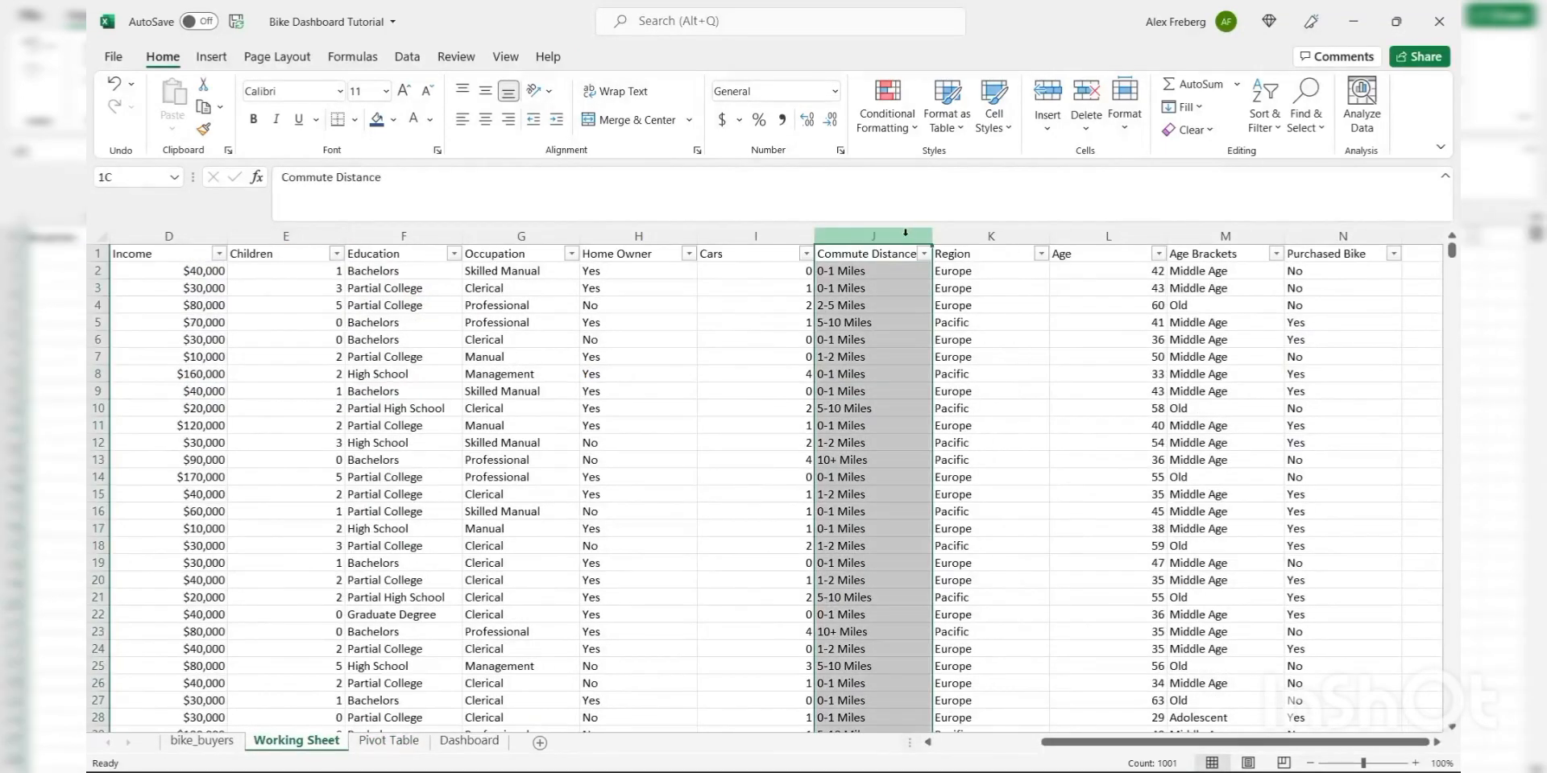
key(ctrl+h)
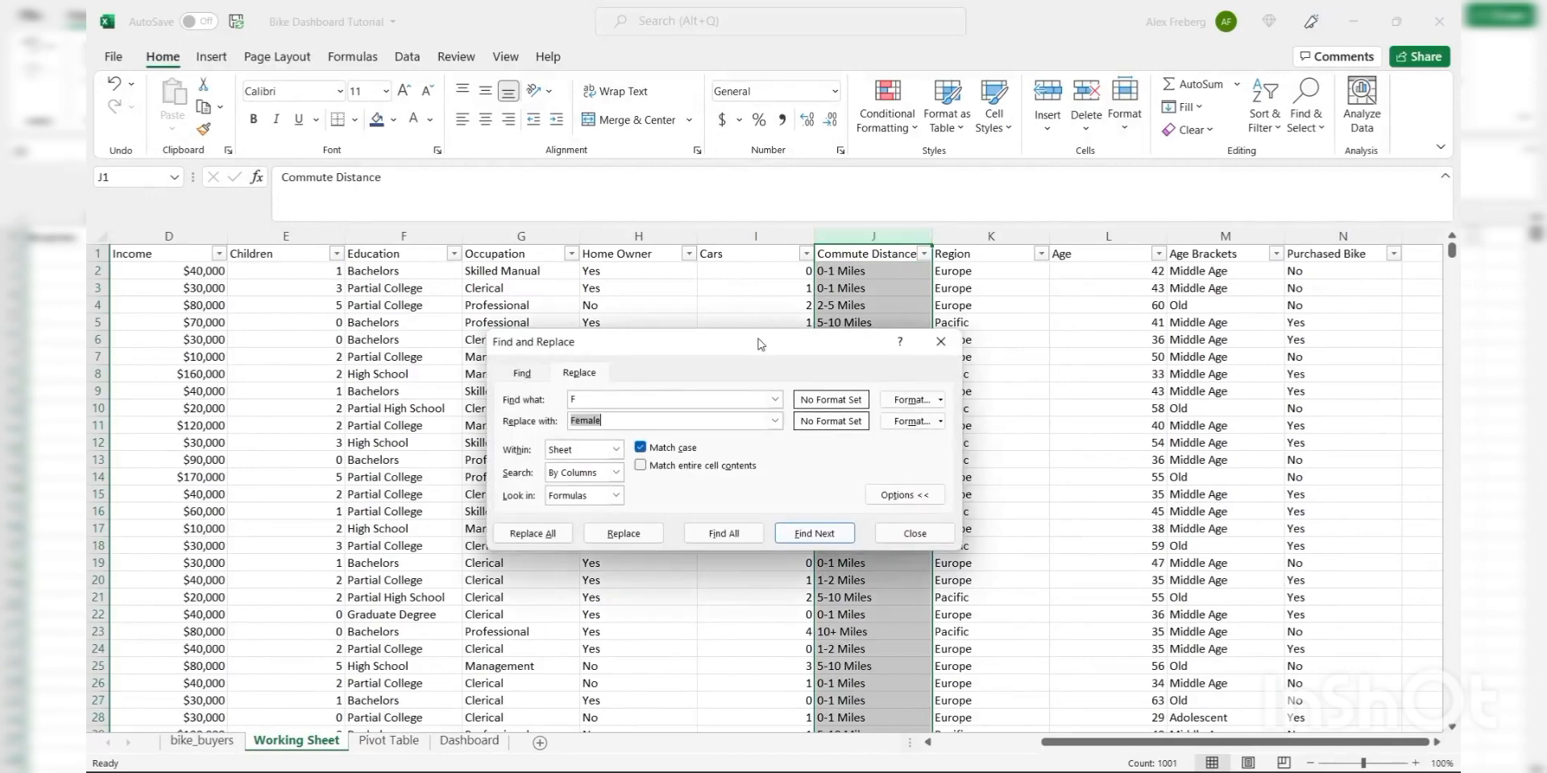
- Move the Find and Replace dialog clear of the data and copy the 10+ Miles entry in cell J13
drag(758, 341, 790, 468)
click(853, 323)
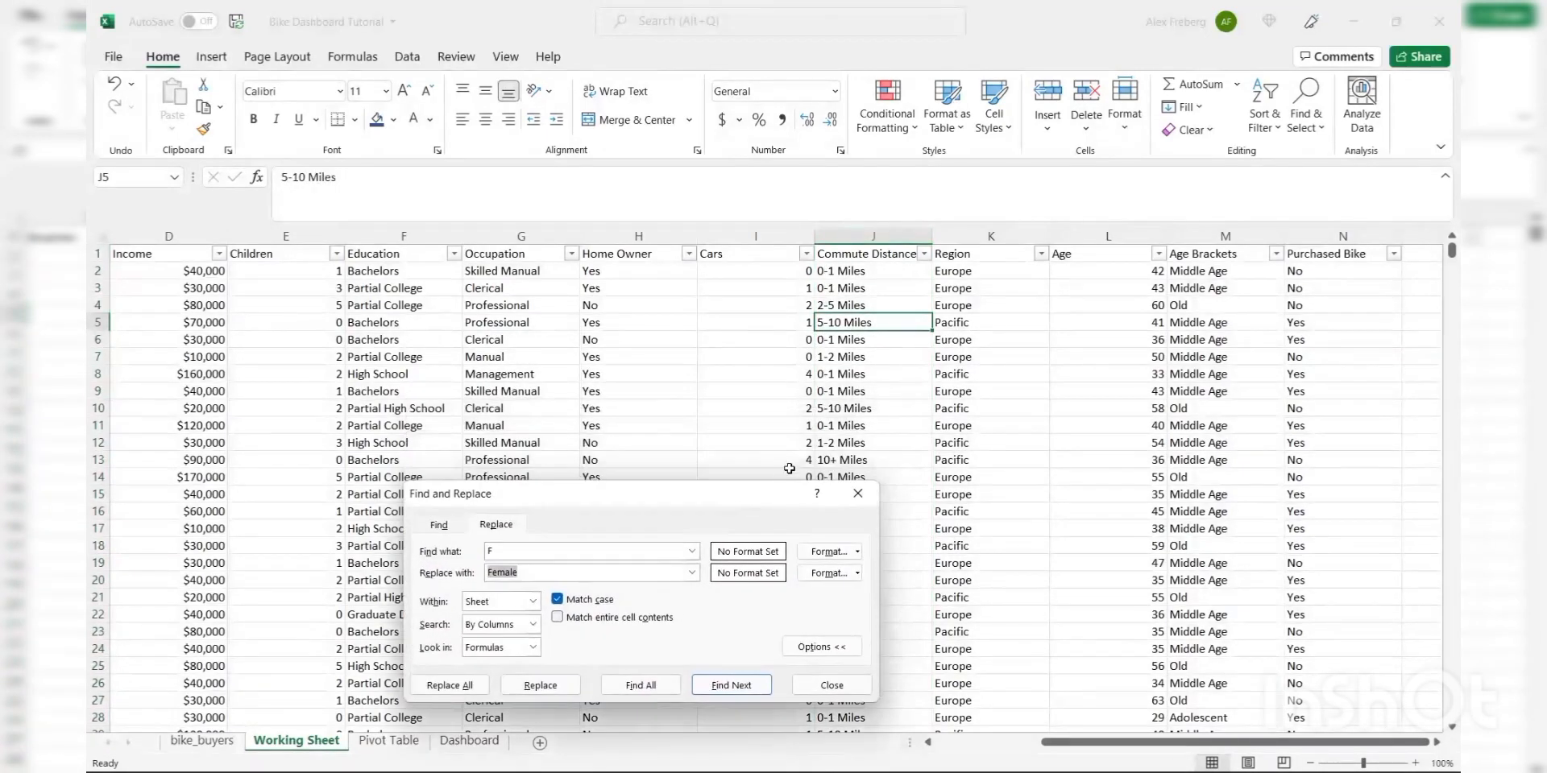
click(860, 463)
key(ctrl+c)
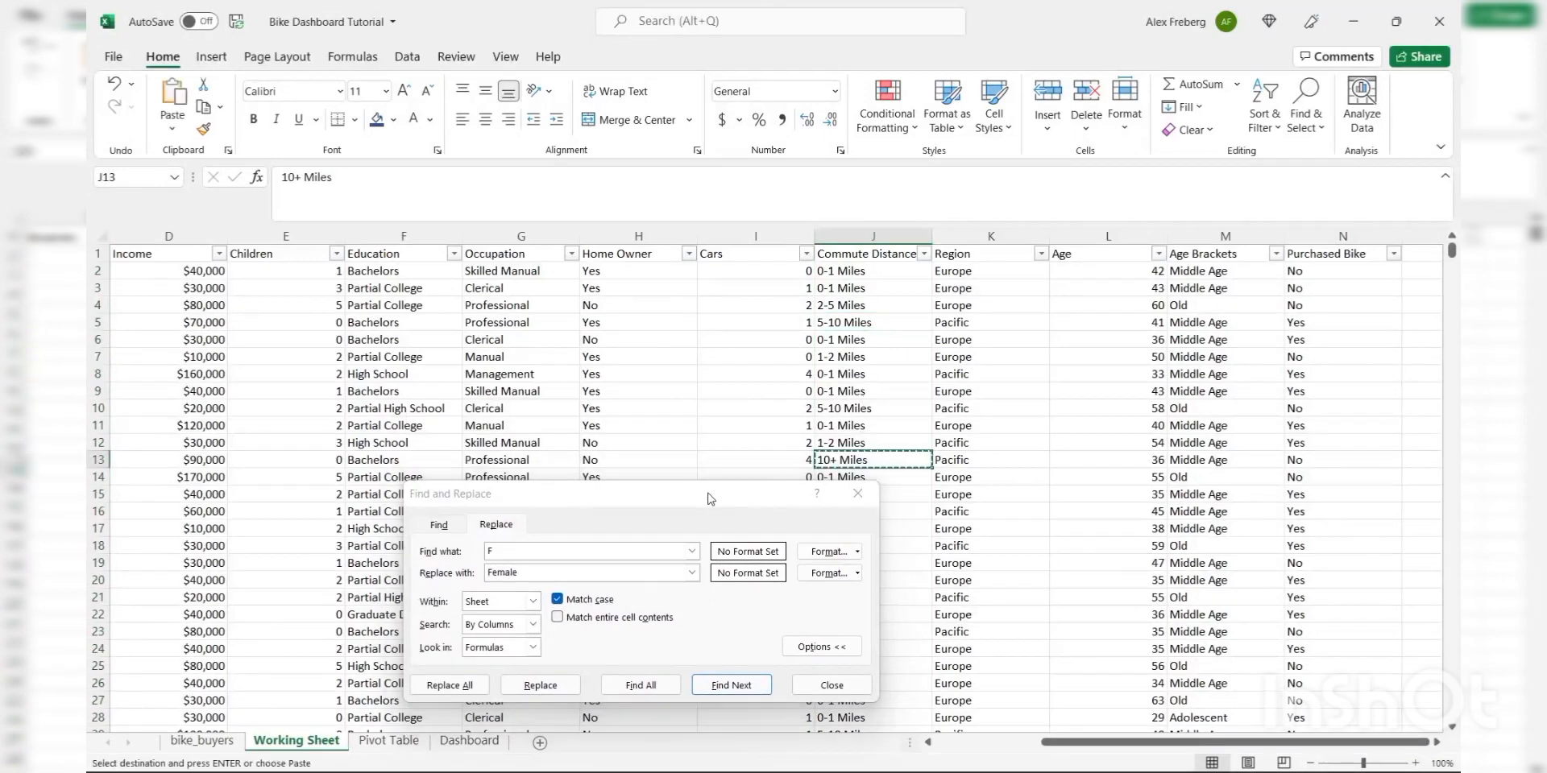
- Try replacing every "10+ Miles" value in the Working Sheet with "10 Miles +"
click(598, 545)
key(ctrl+v)
click(560, 574)
double_click(557, 574)
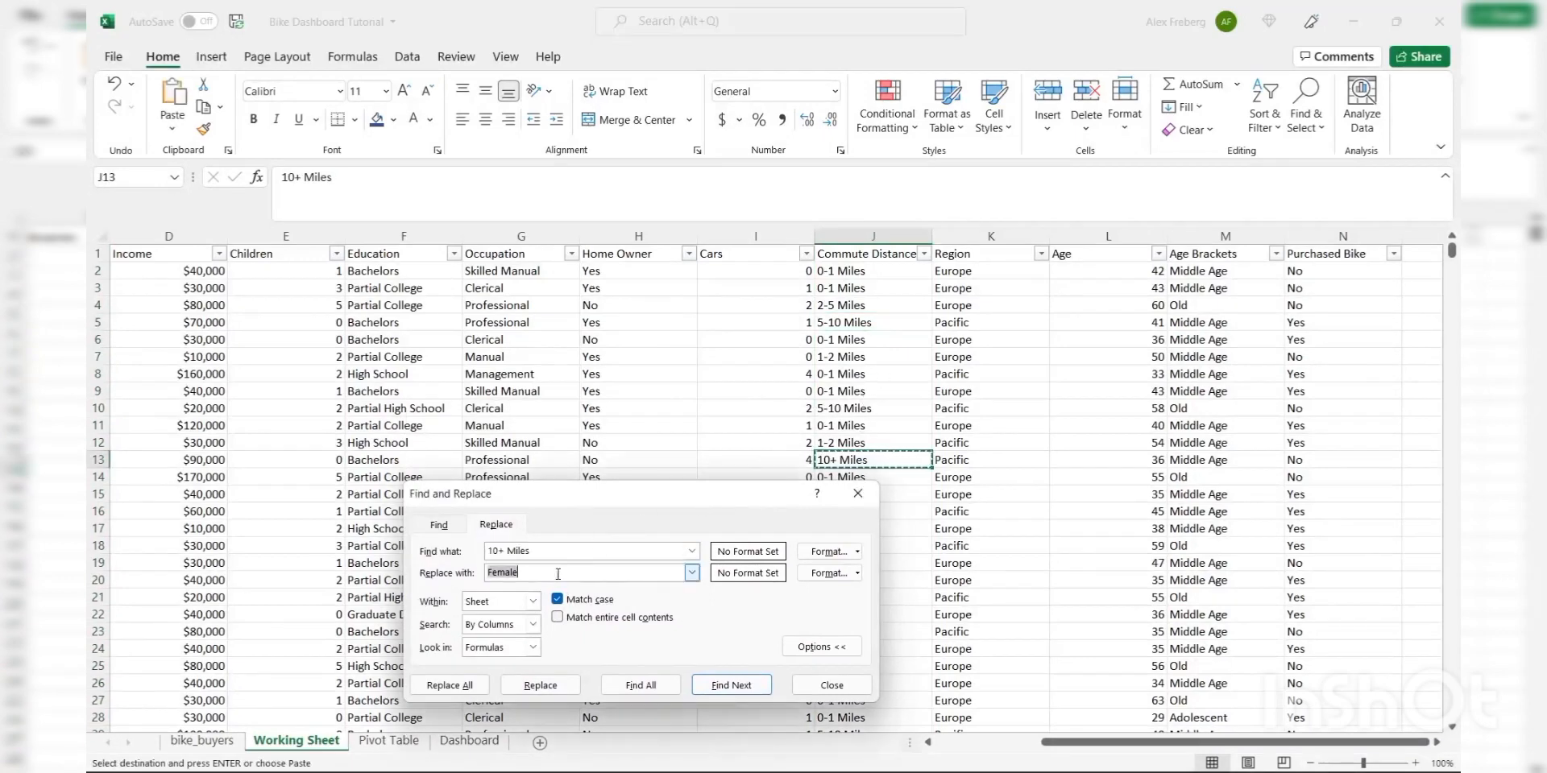
text(10 Miles +)
click(466, 686)
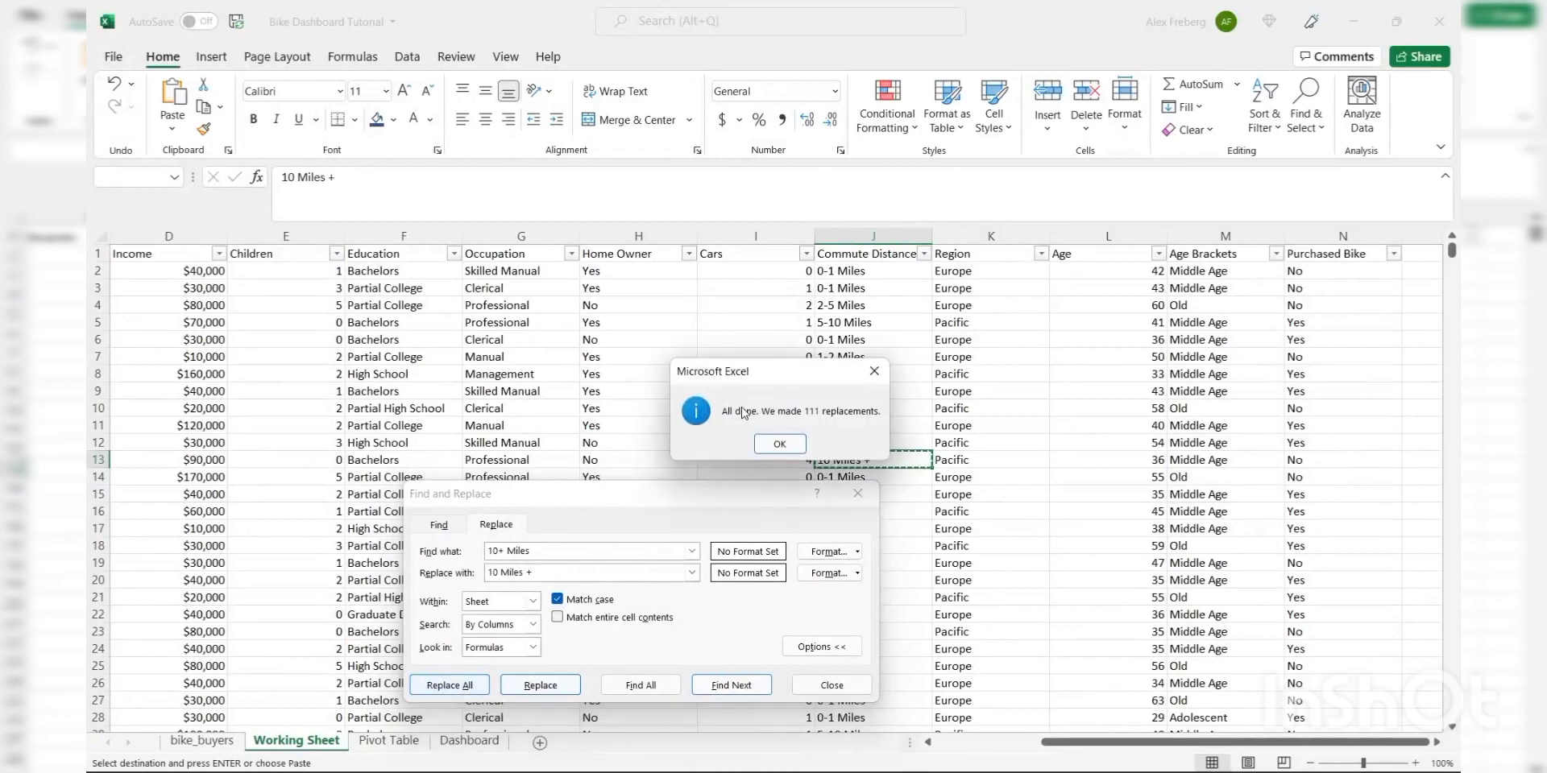
click(771, 435)
click(832, 685)
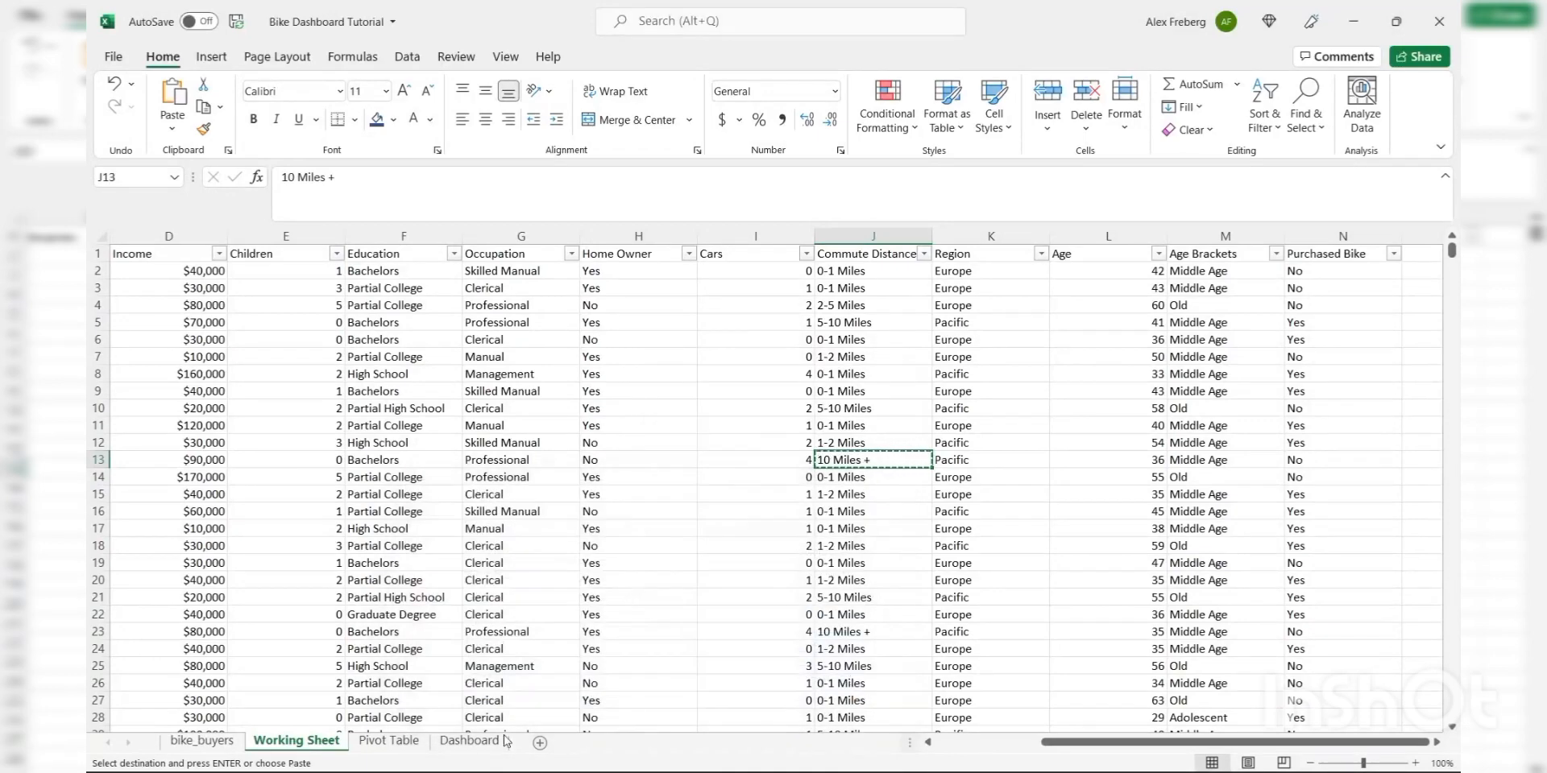
- Refresh the commute distance pivot table to check its row order, and undo both the refresh and the "10 Miles +" replacement
click(411, 741)
click(294, 355)
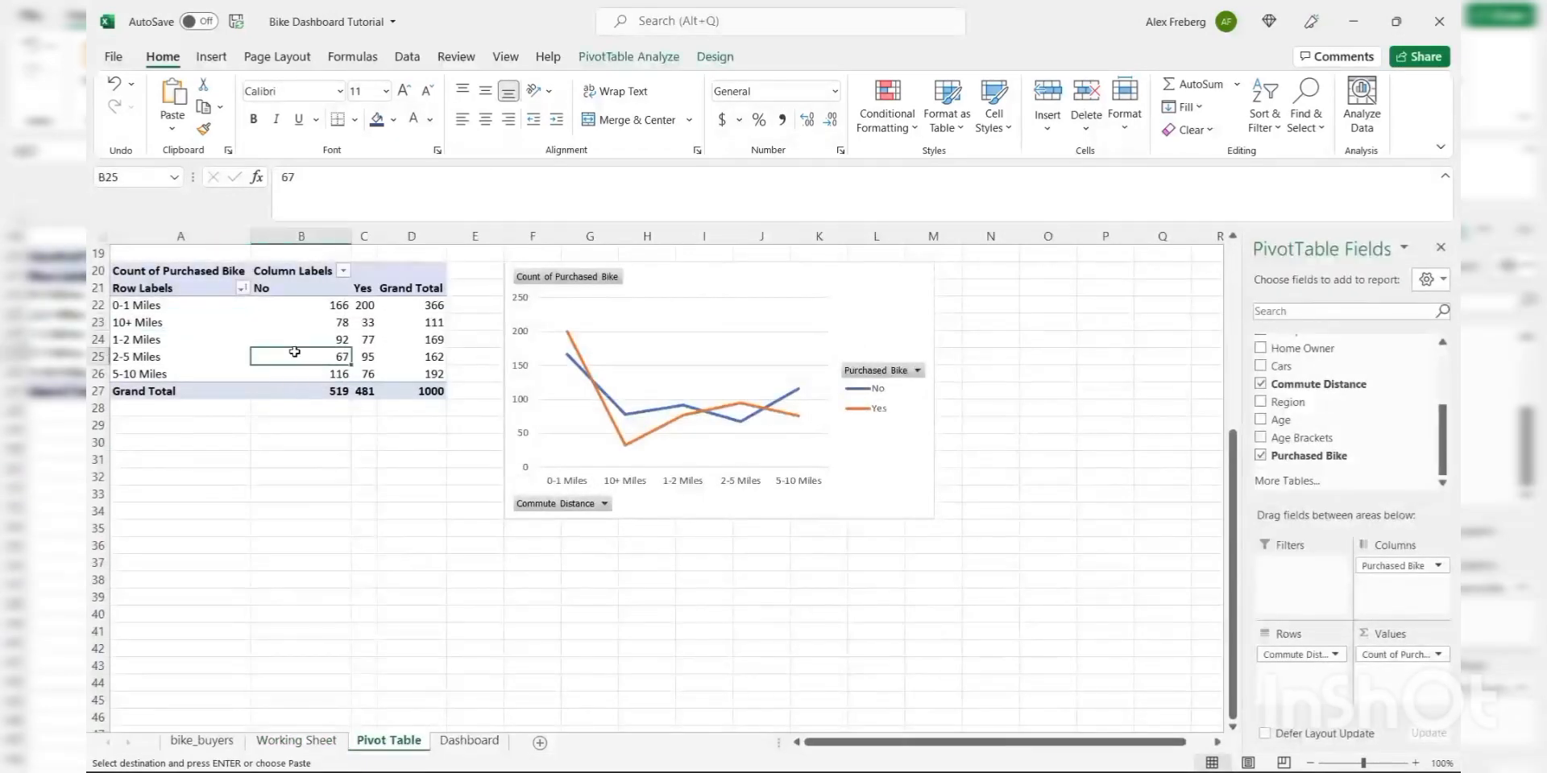
click(408, 56)
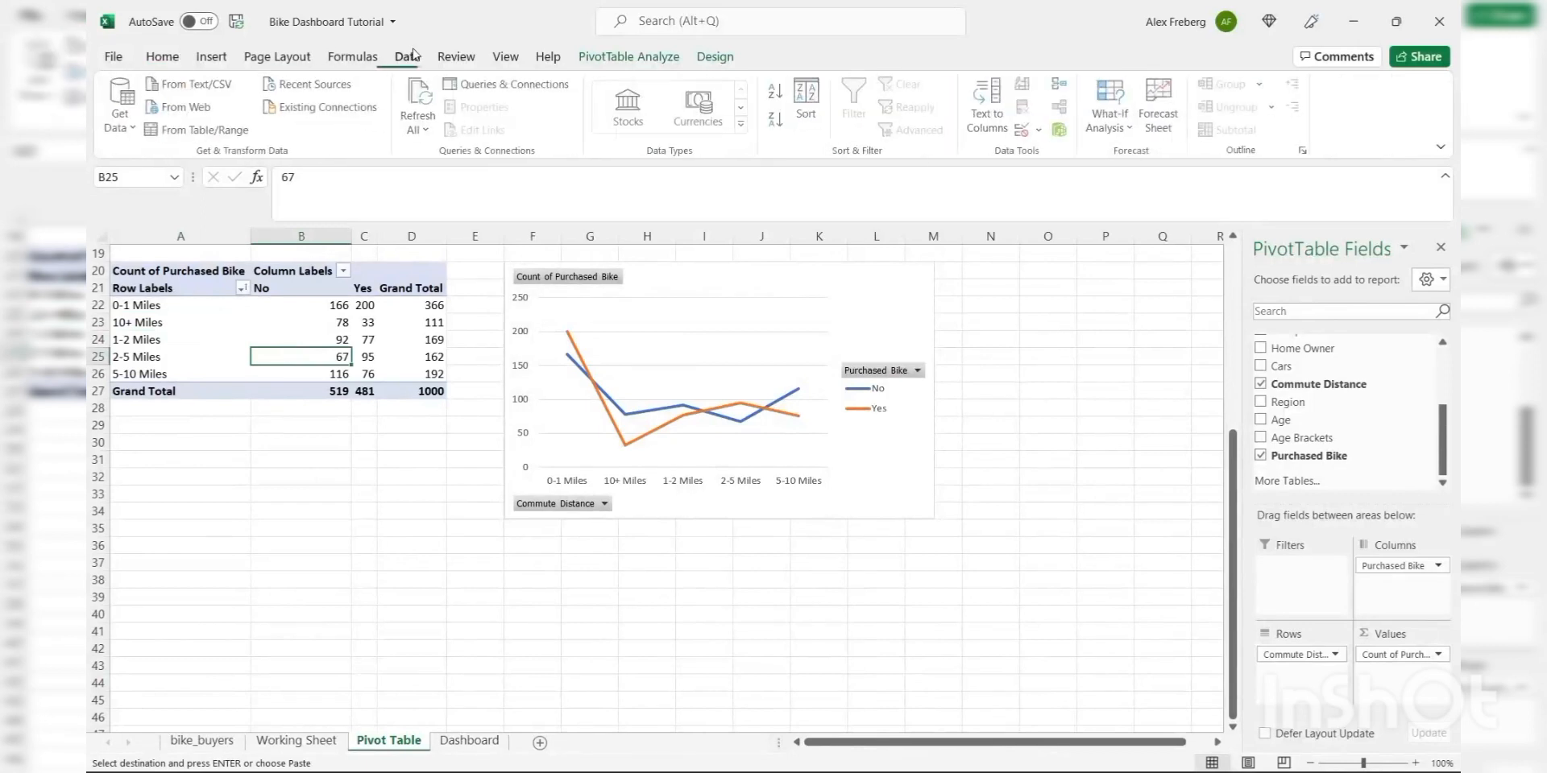
click(421, 89)
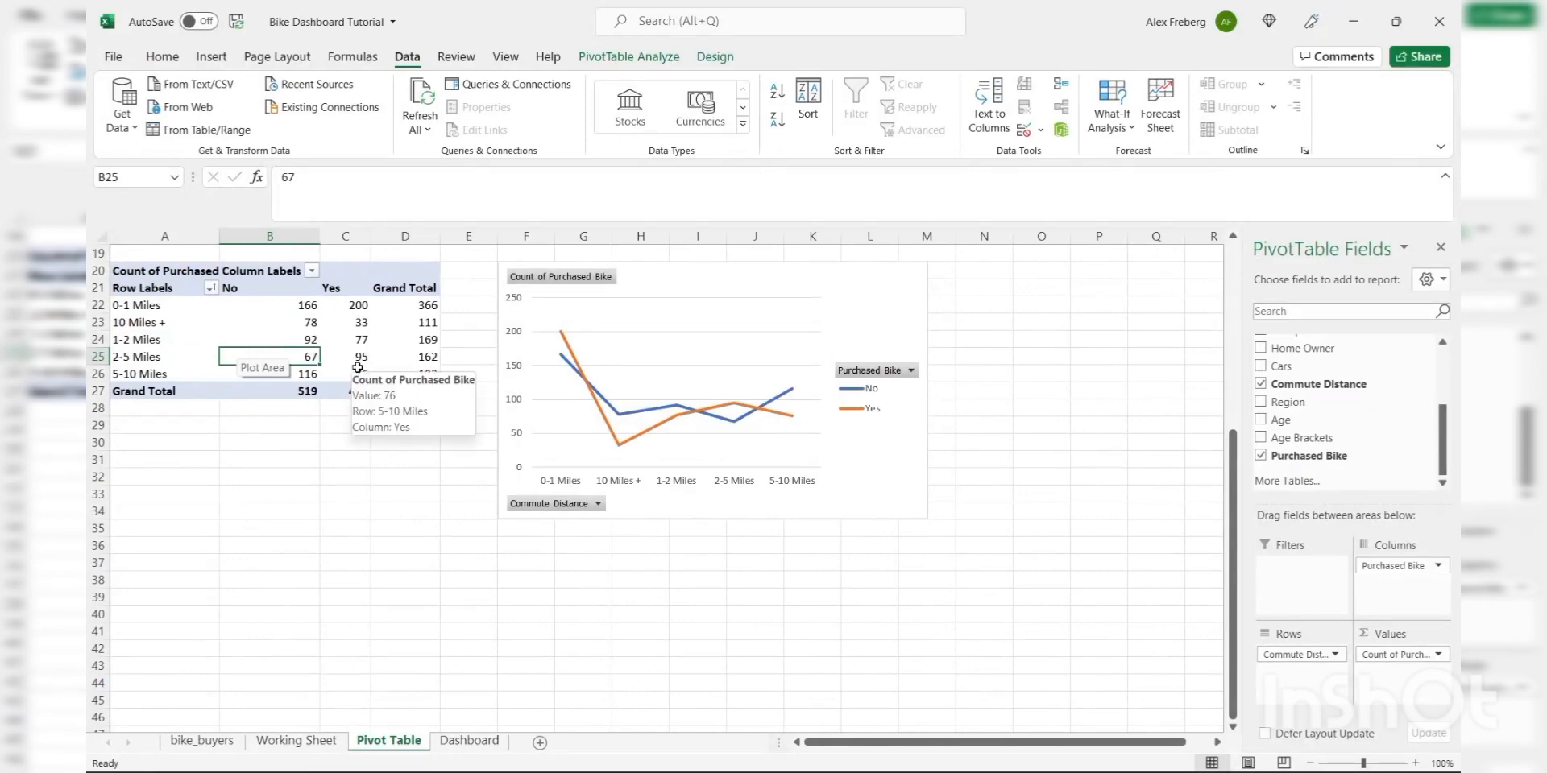
key(ctrl+z)
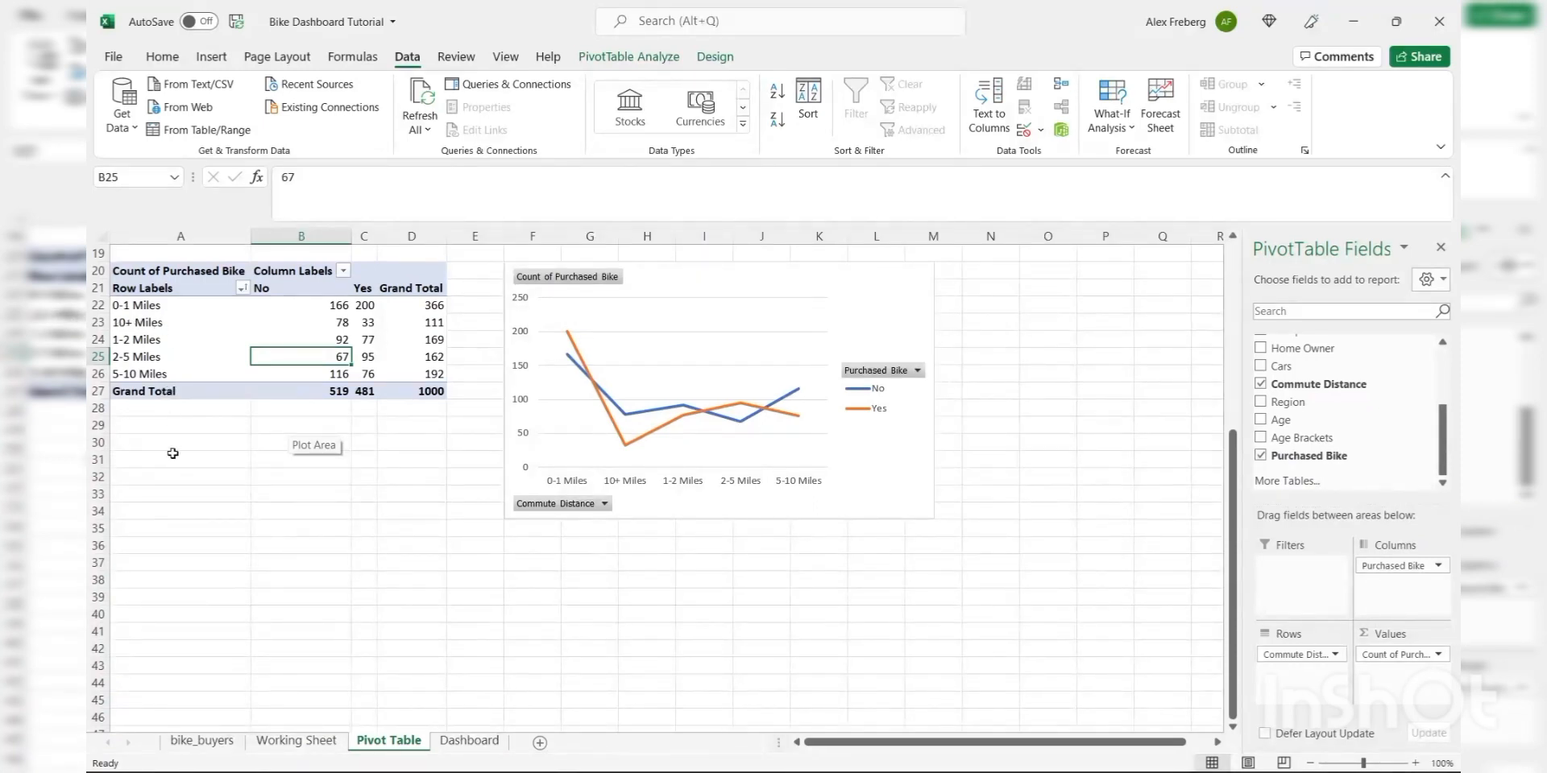
- Replace all "10+ Miles" values in the Working Sheet's Commute Distance column with "More than 10 Miles"
click(296, 735)
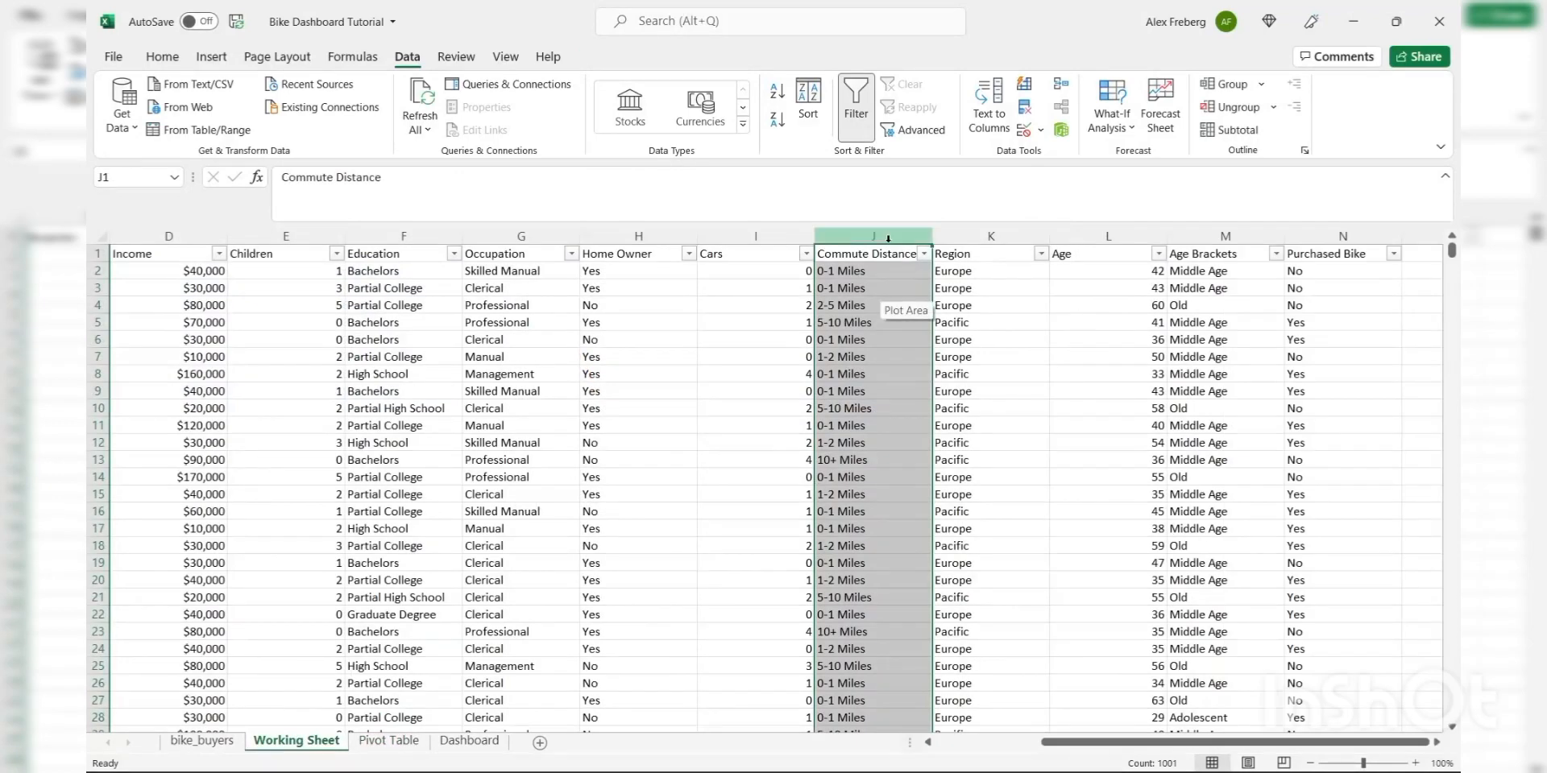
key(ctrl+h)
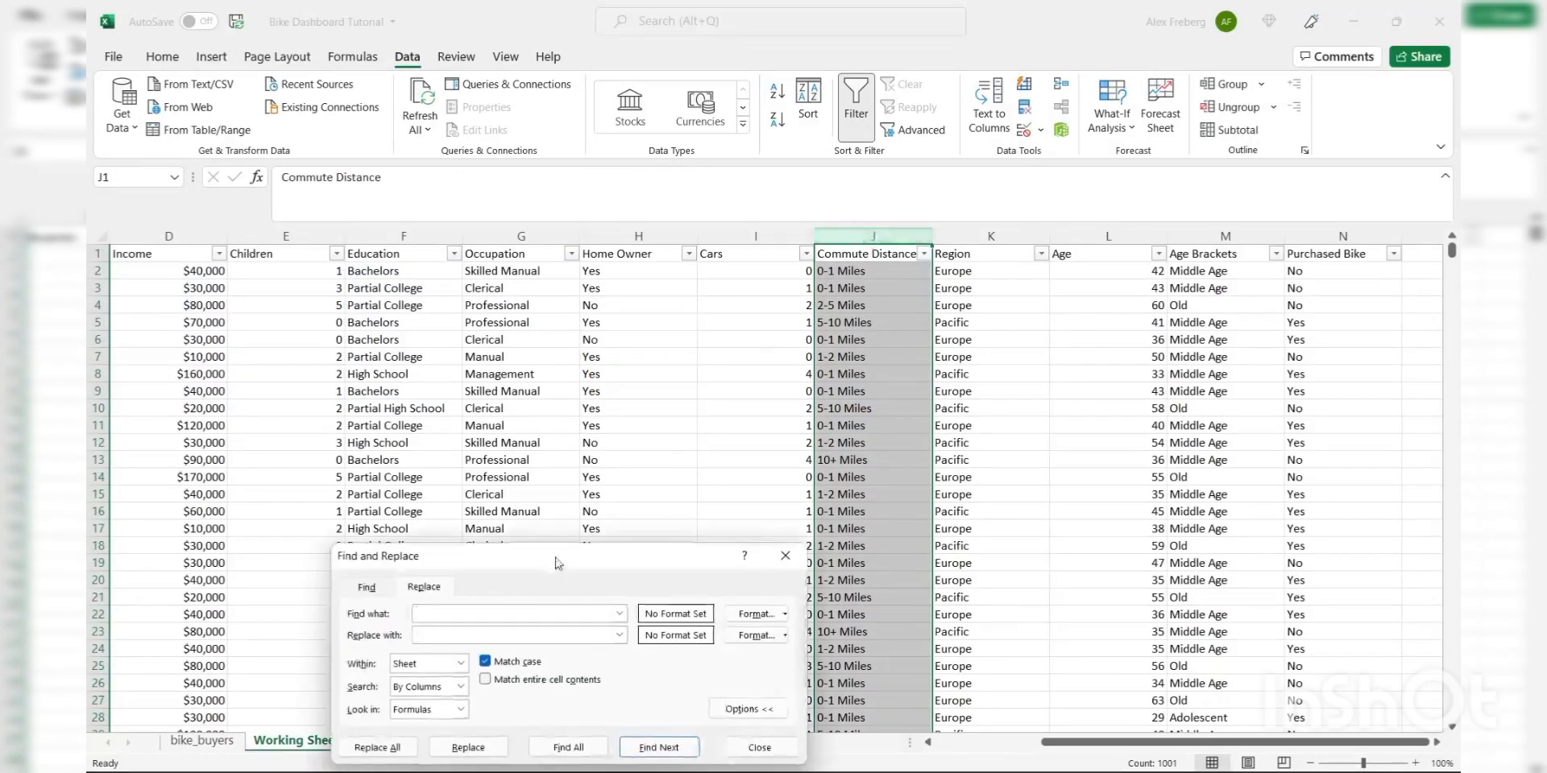
drag(548, 557, 547, 394)
click(873, 392)
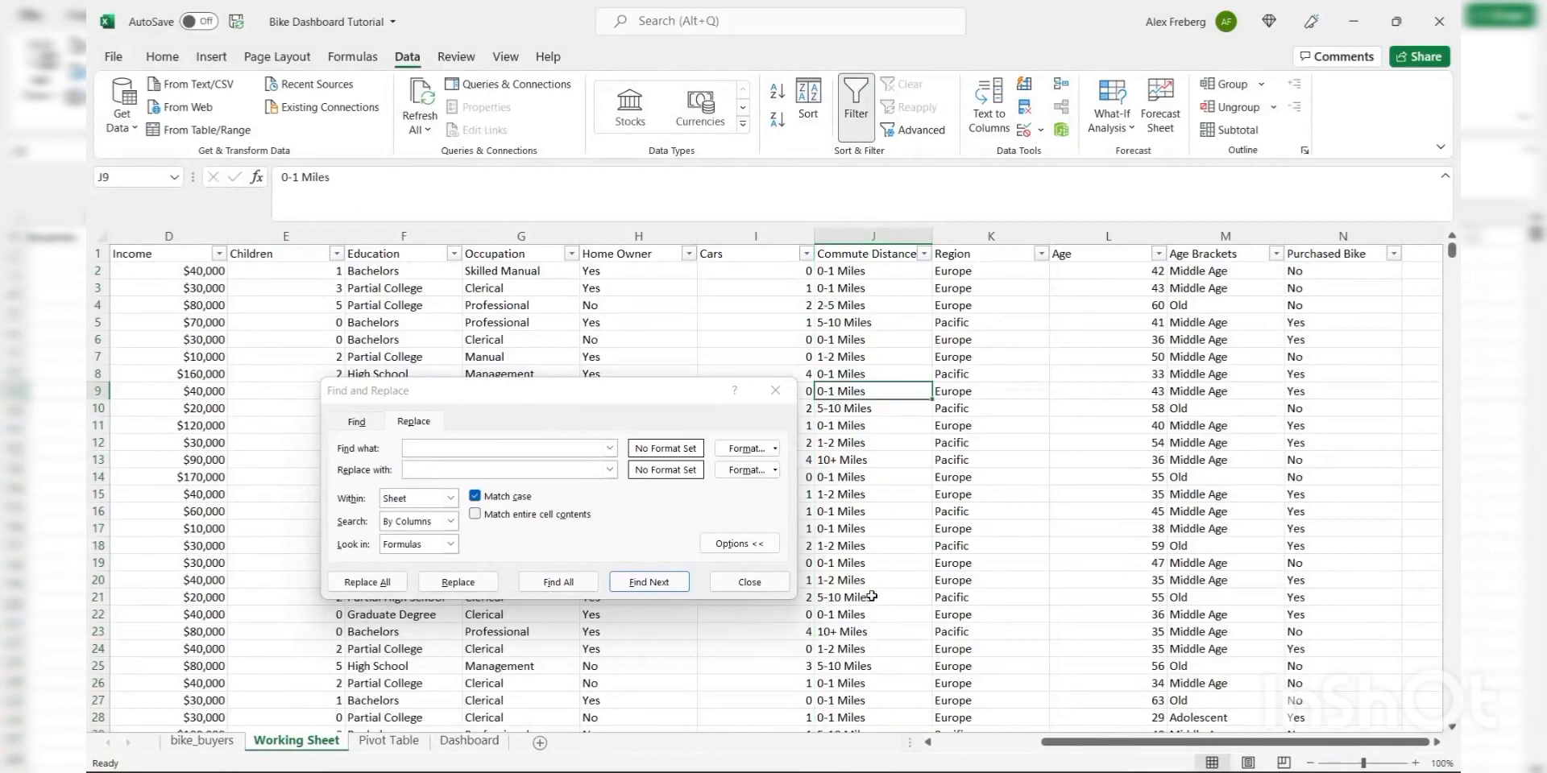
click(854, 460)
key(ctrl+c)
click(512, 448)
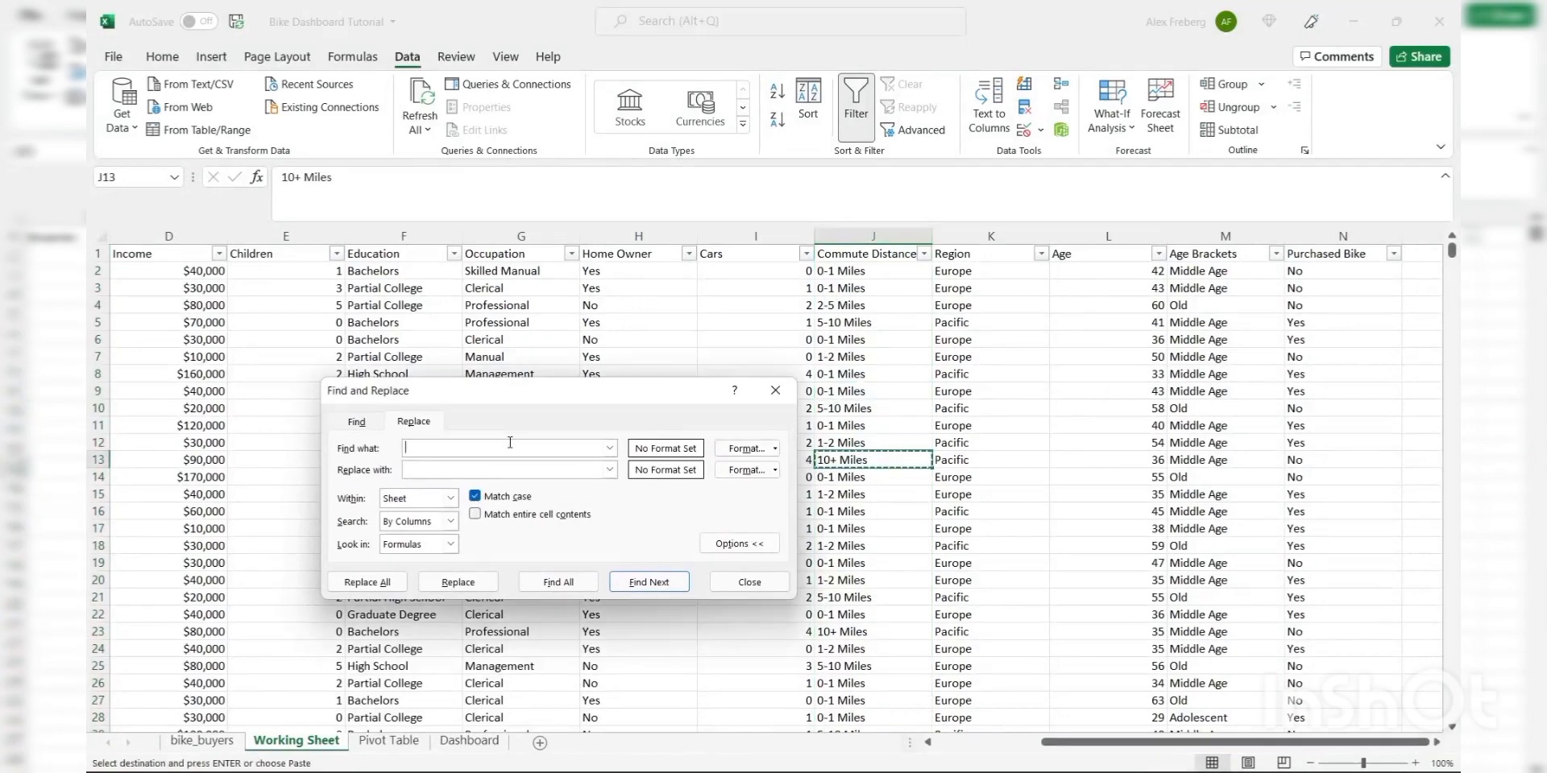
key(ctrl+v)
text(M)
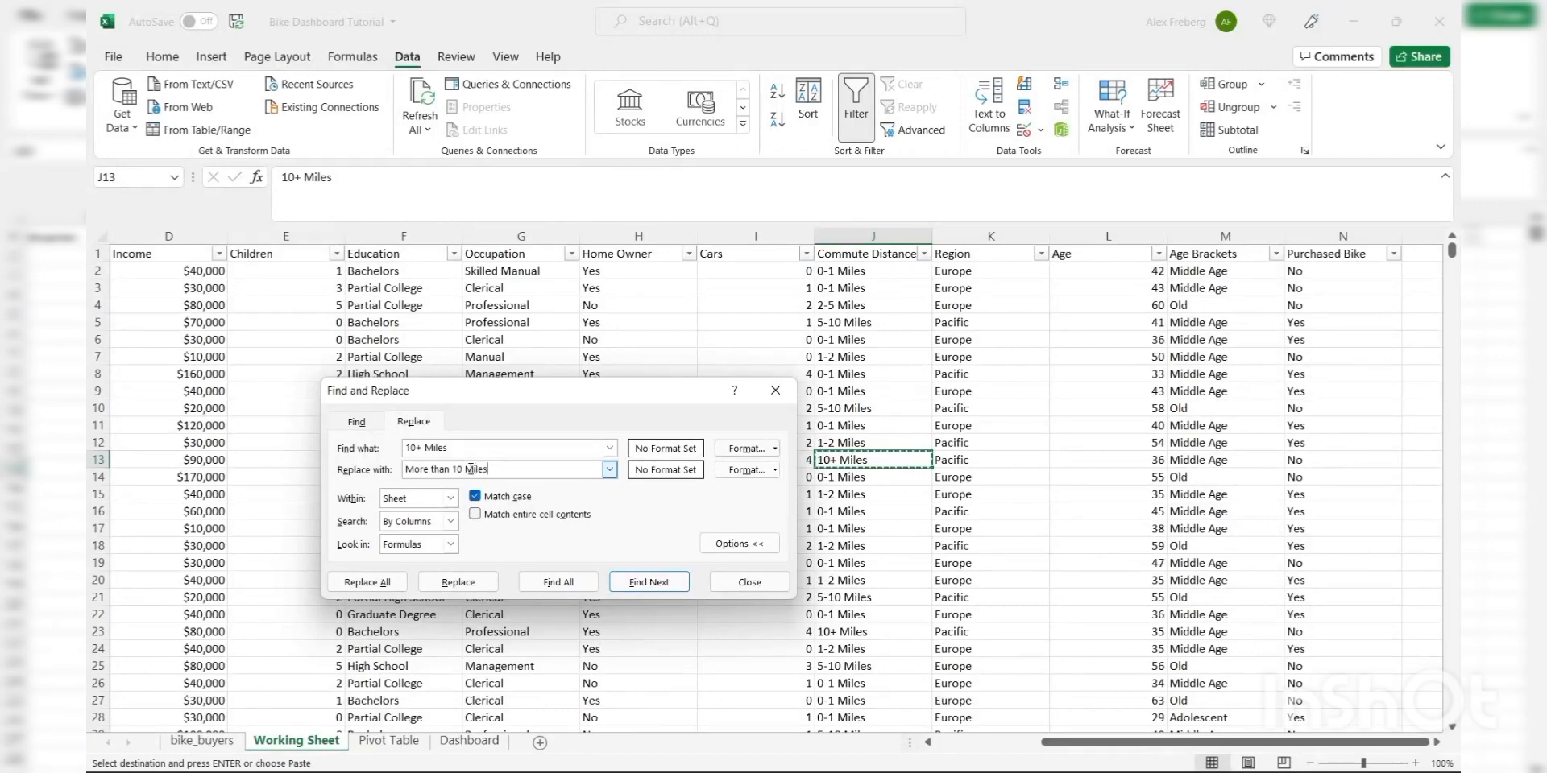
click(367, 582)
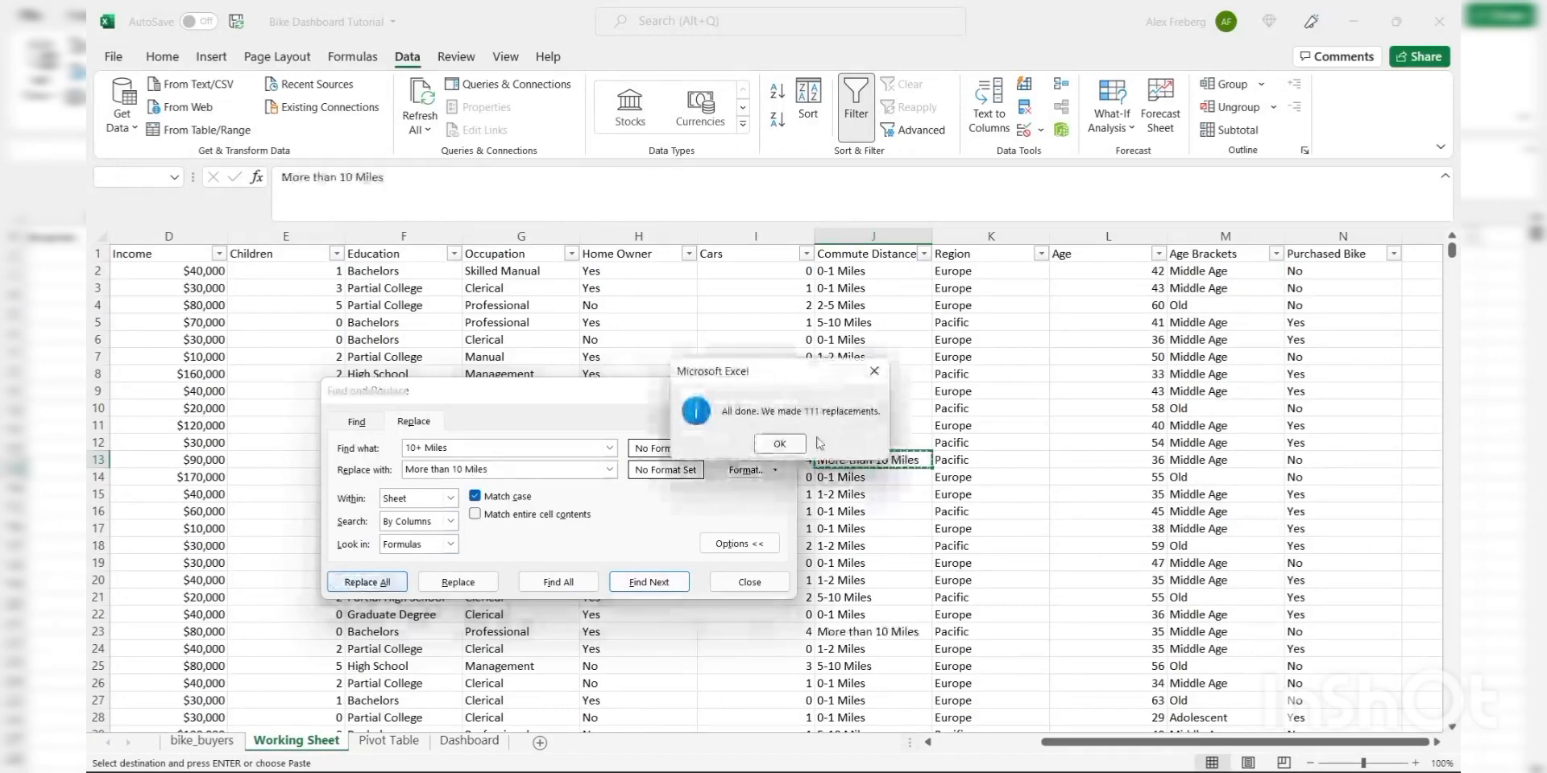
click(779, 443)
click(779, 390)
double_click(876, 357)
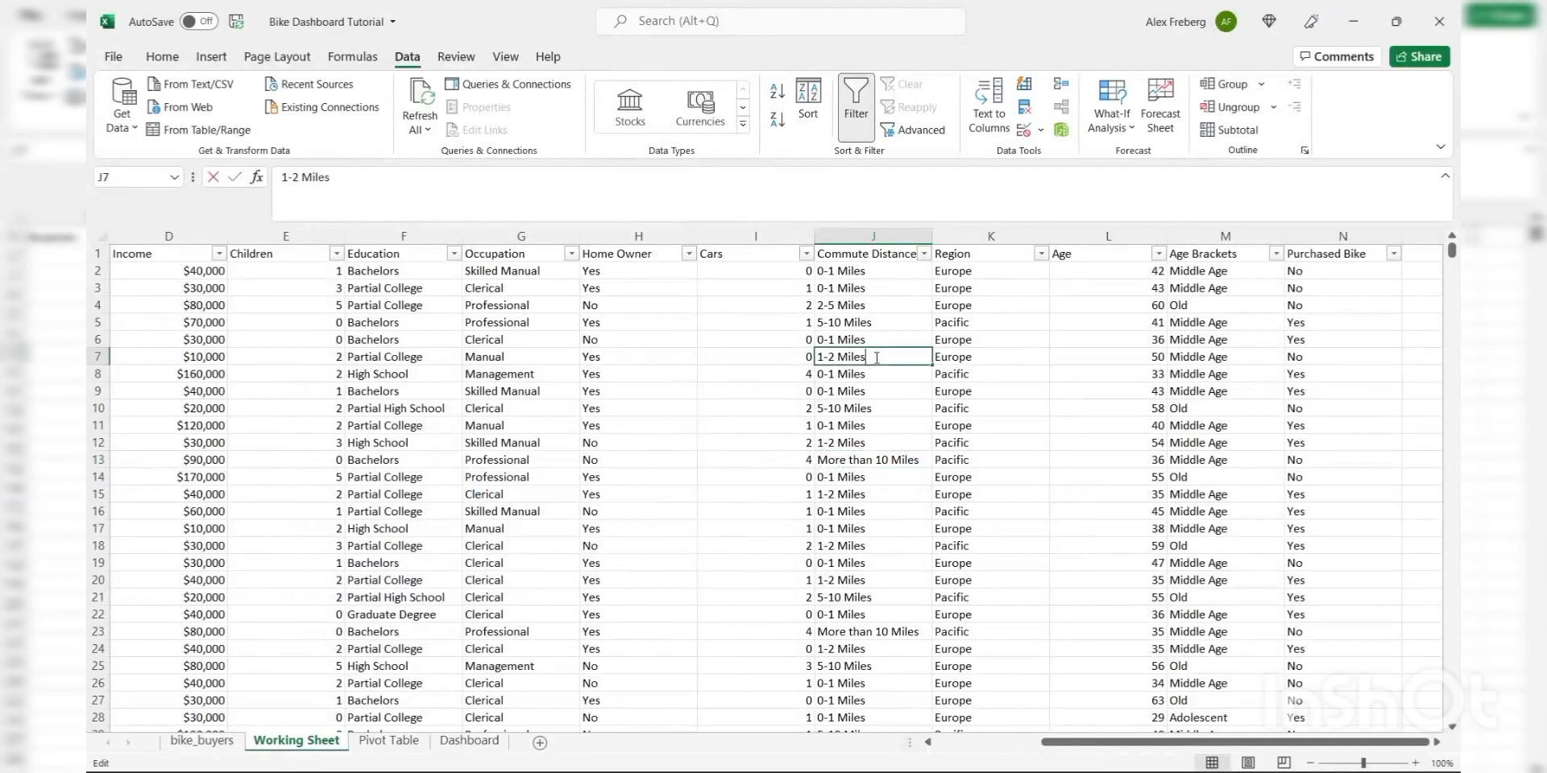
click(885, 425)
- Refresh the commute distance pivot table and its line chart on the Pivot Table sheet
click(389, 741)
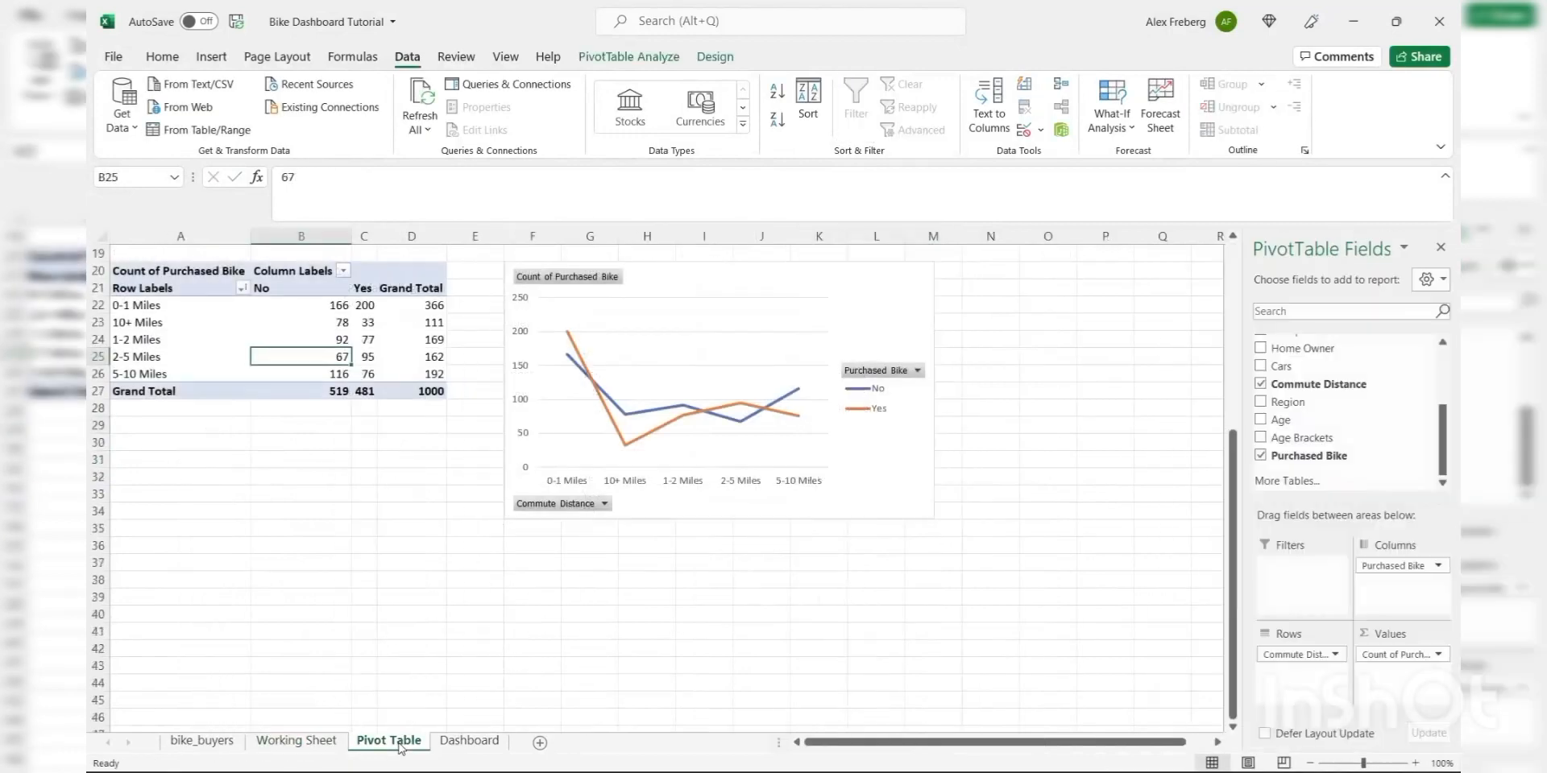
click(418, 97)
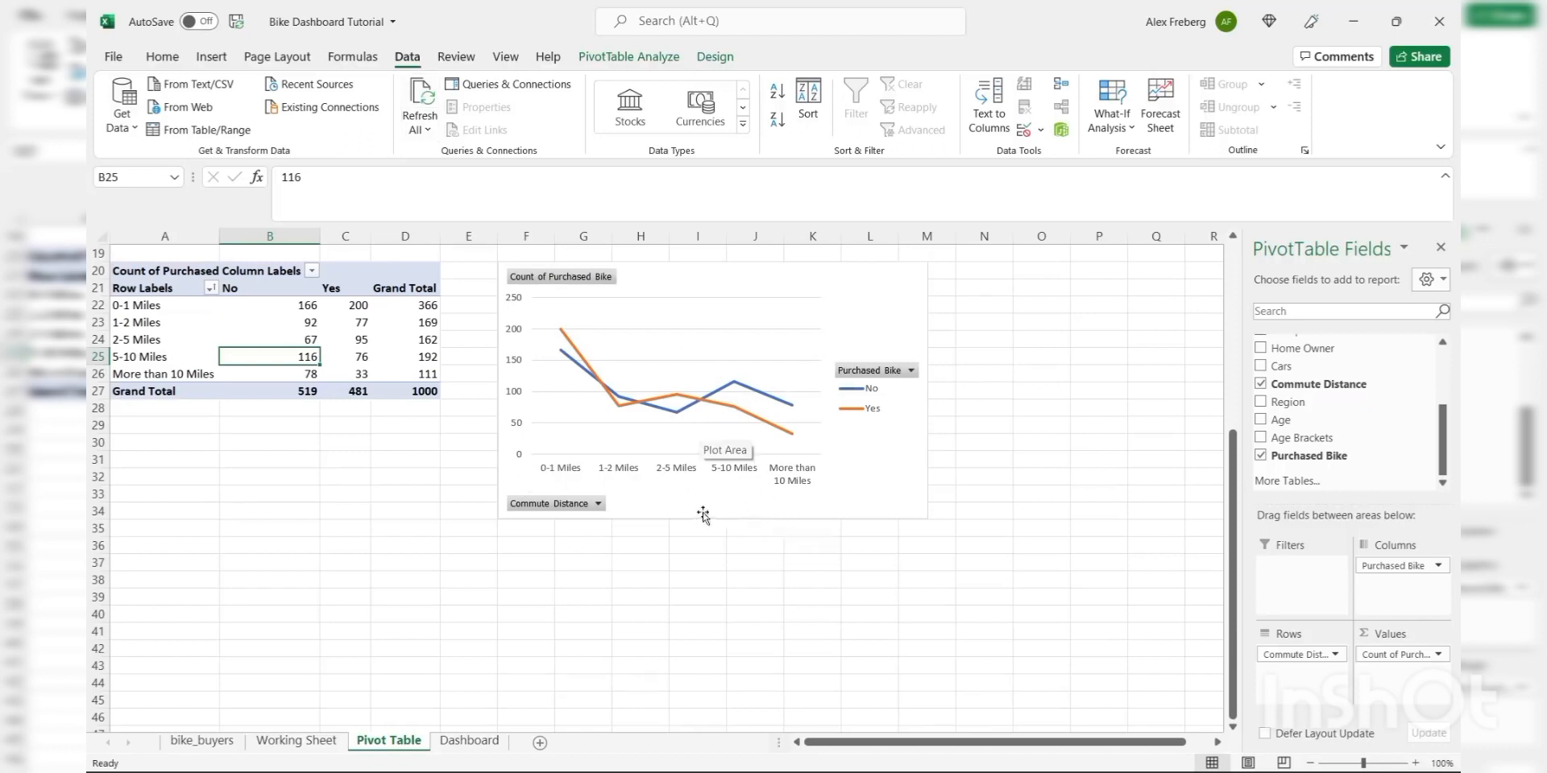
click(755, 545)
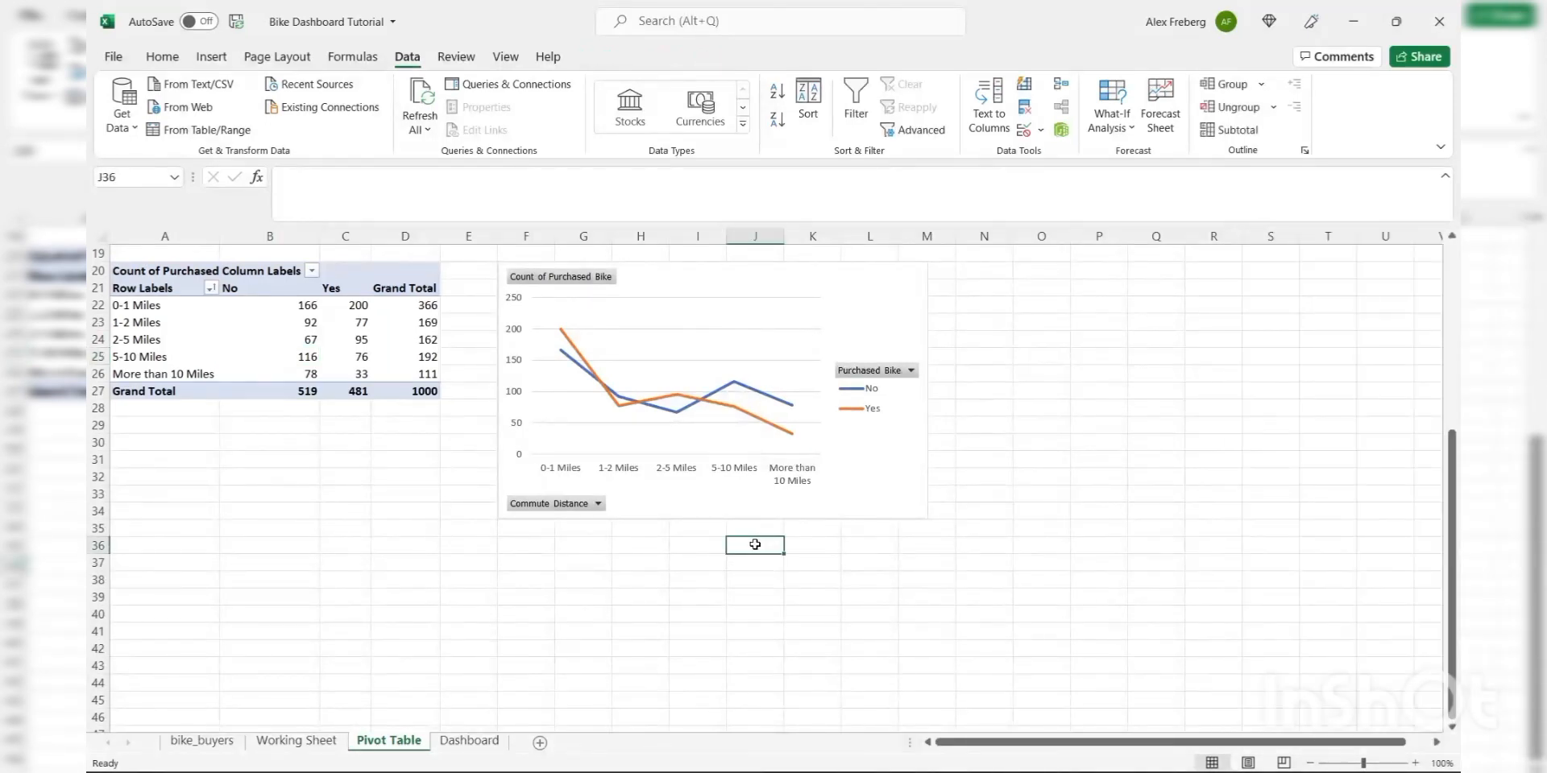
mouse_move(736, 393)
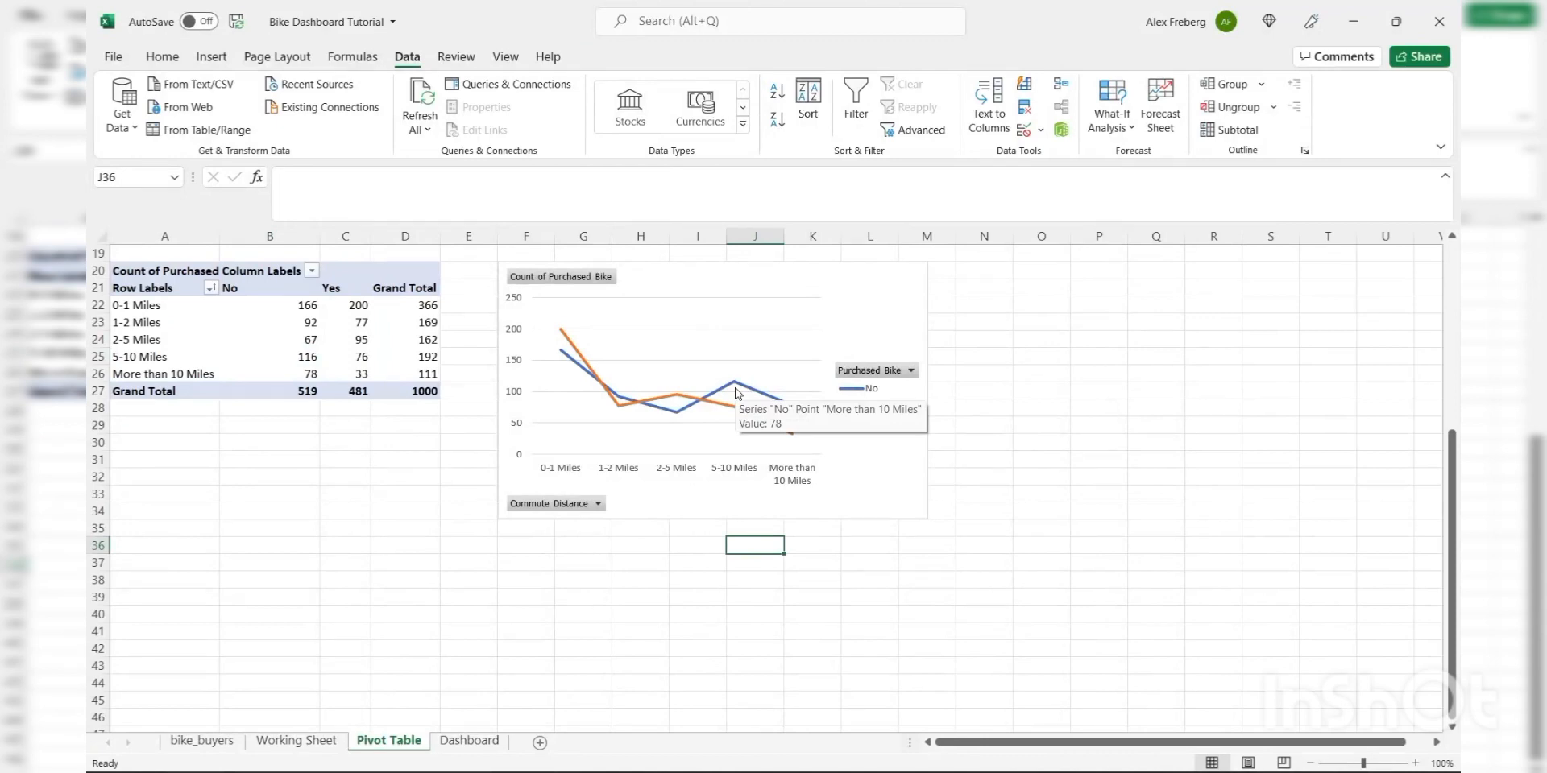
- Add axis titles to the commute distance line chart and name the horizontal axis "Commute Distance"
click(870, 298)
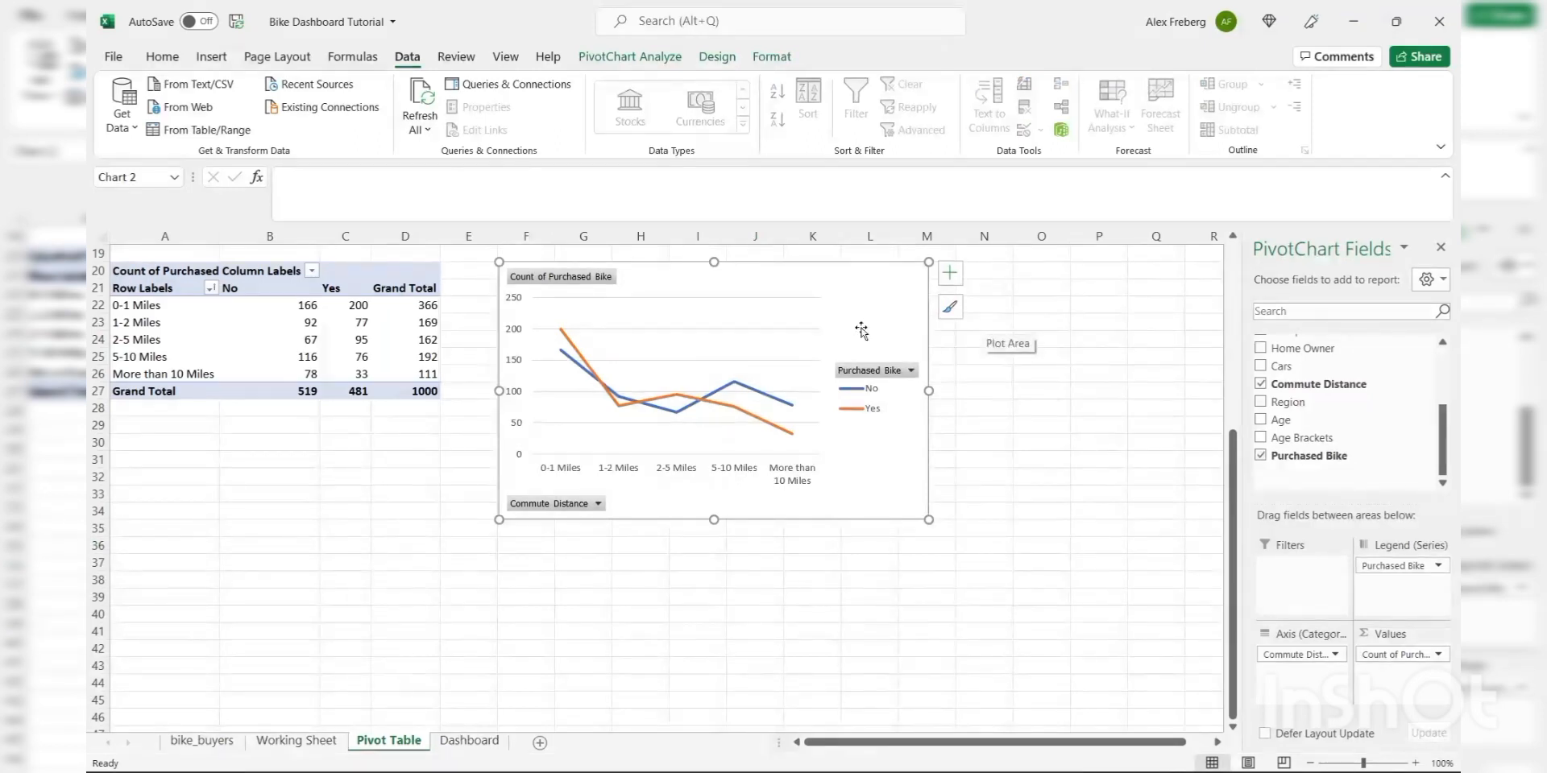
click(950, 275)
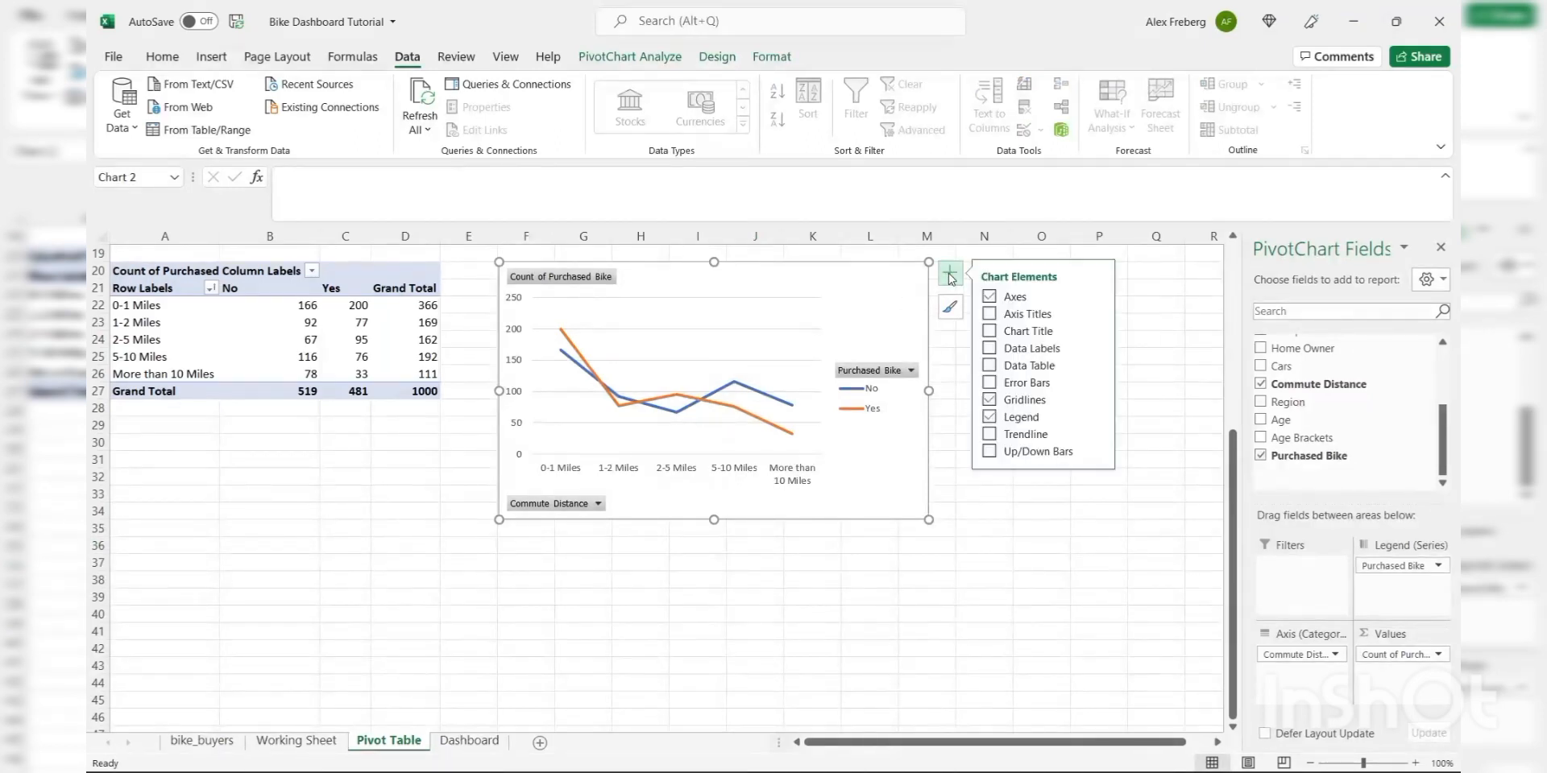
click(990, 313)
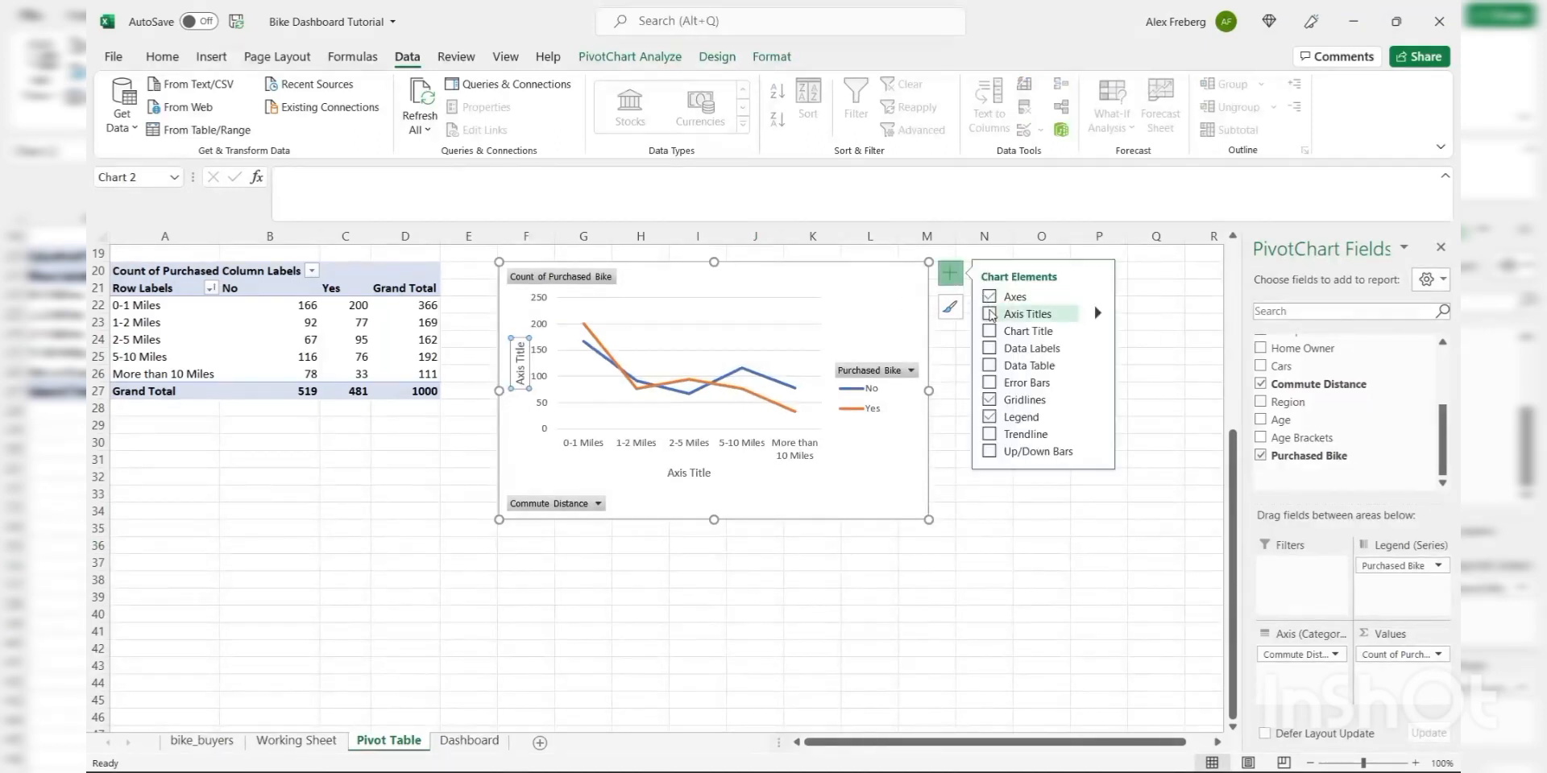
double_click(697, 473)
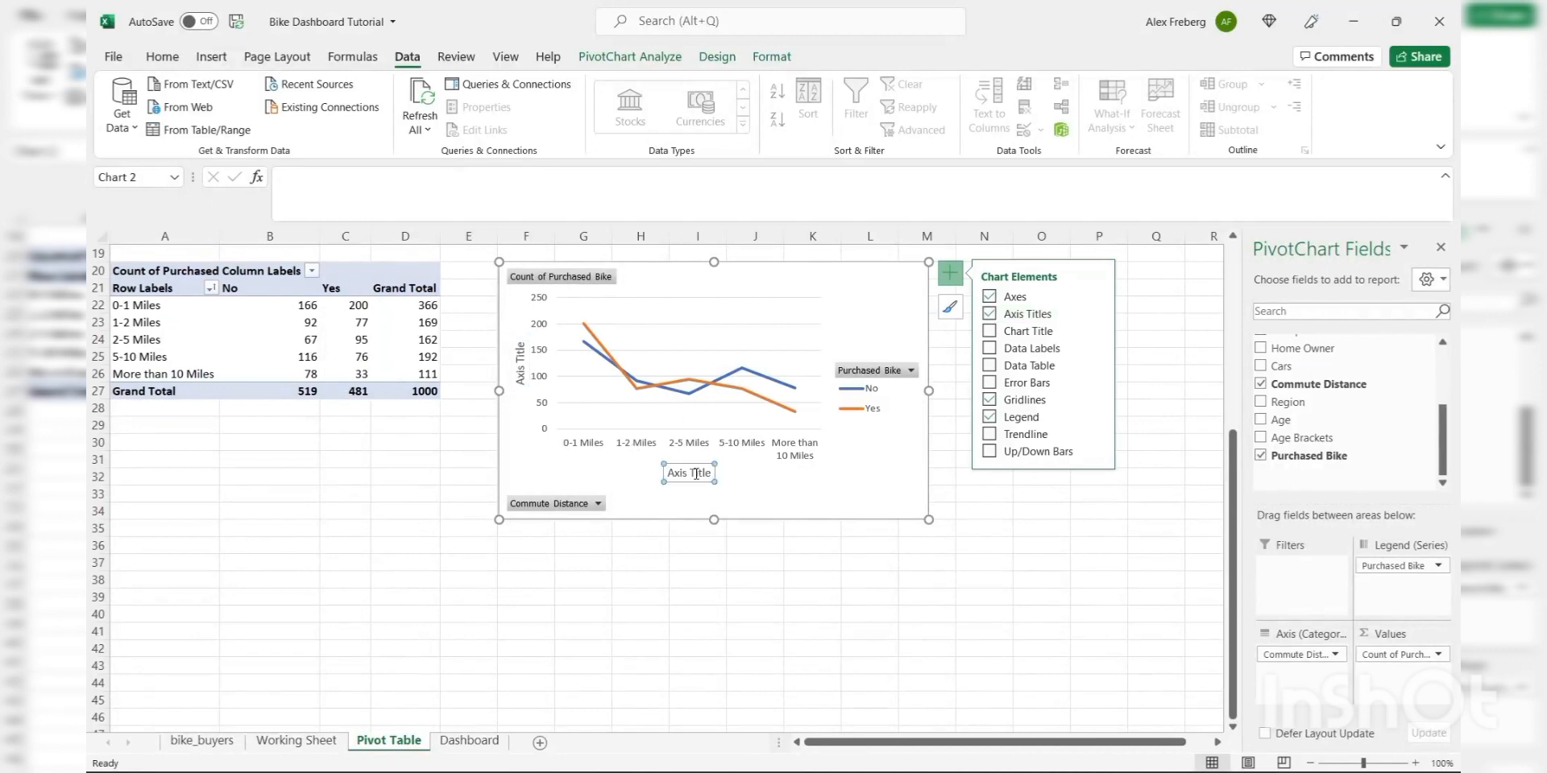
triple_click(697, 473)
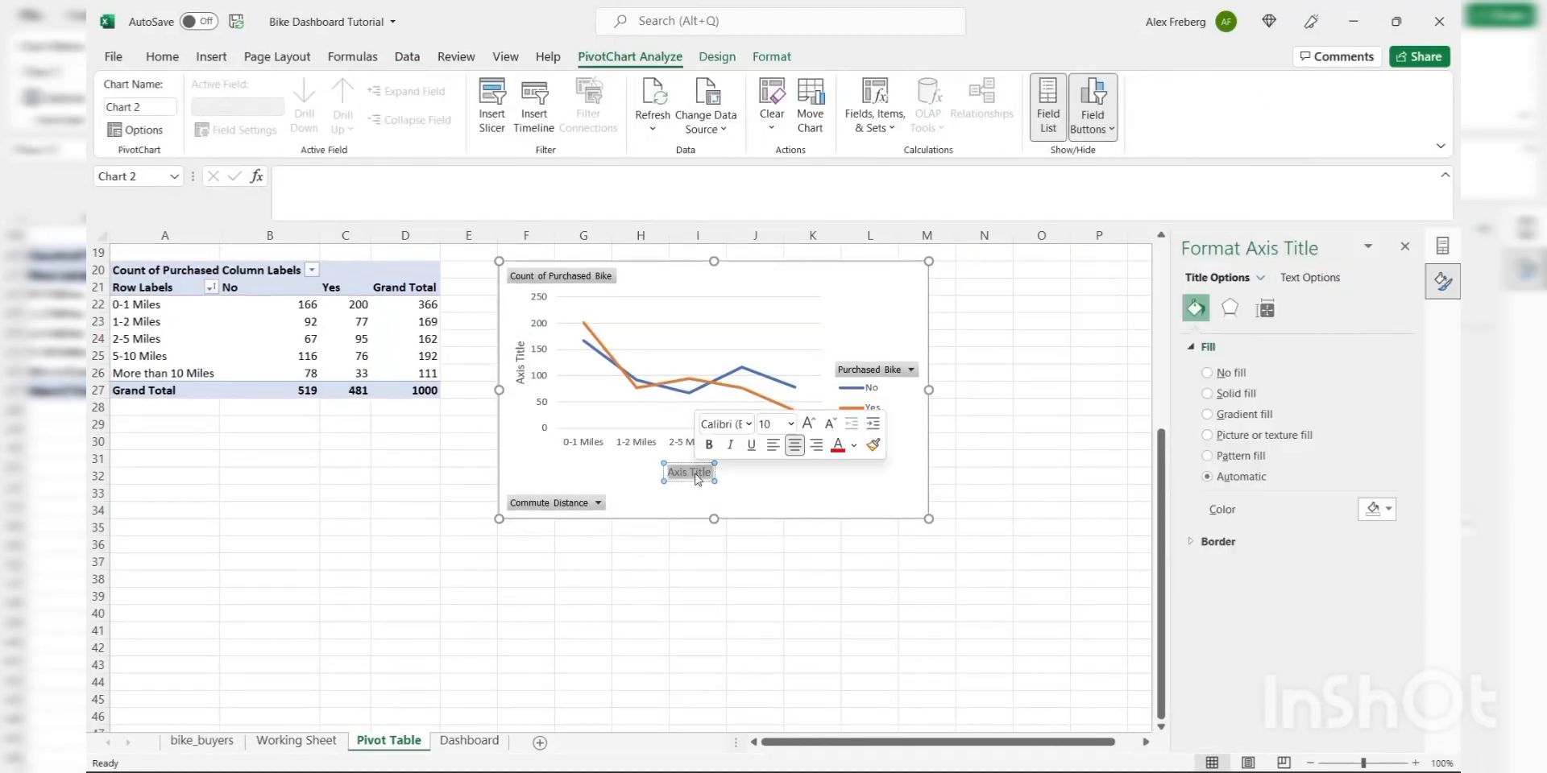
text(Commute Dist)
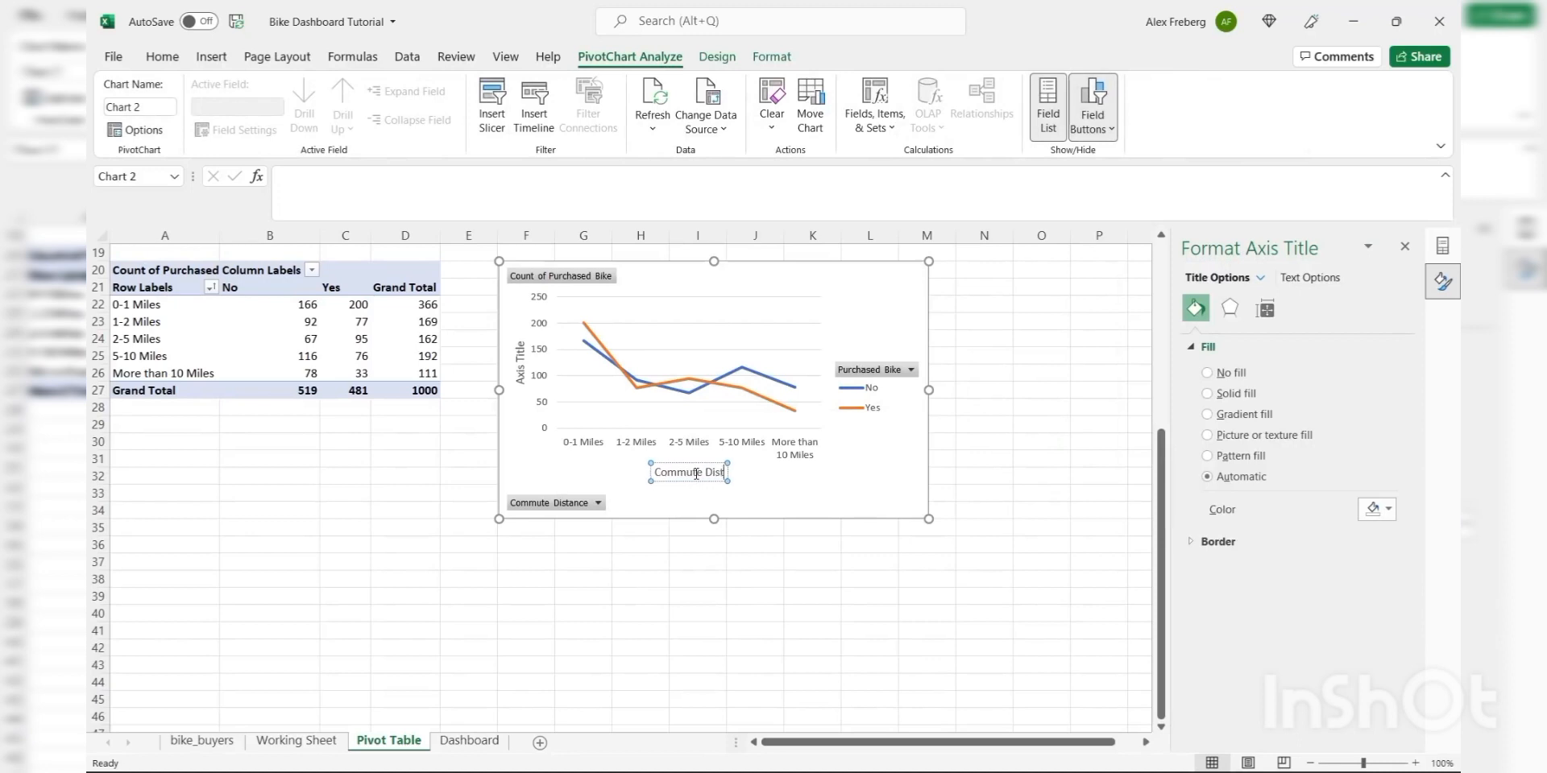
text(ance)
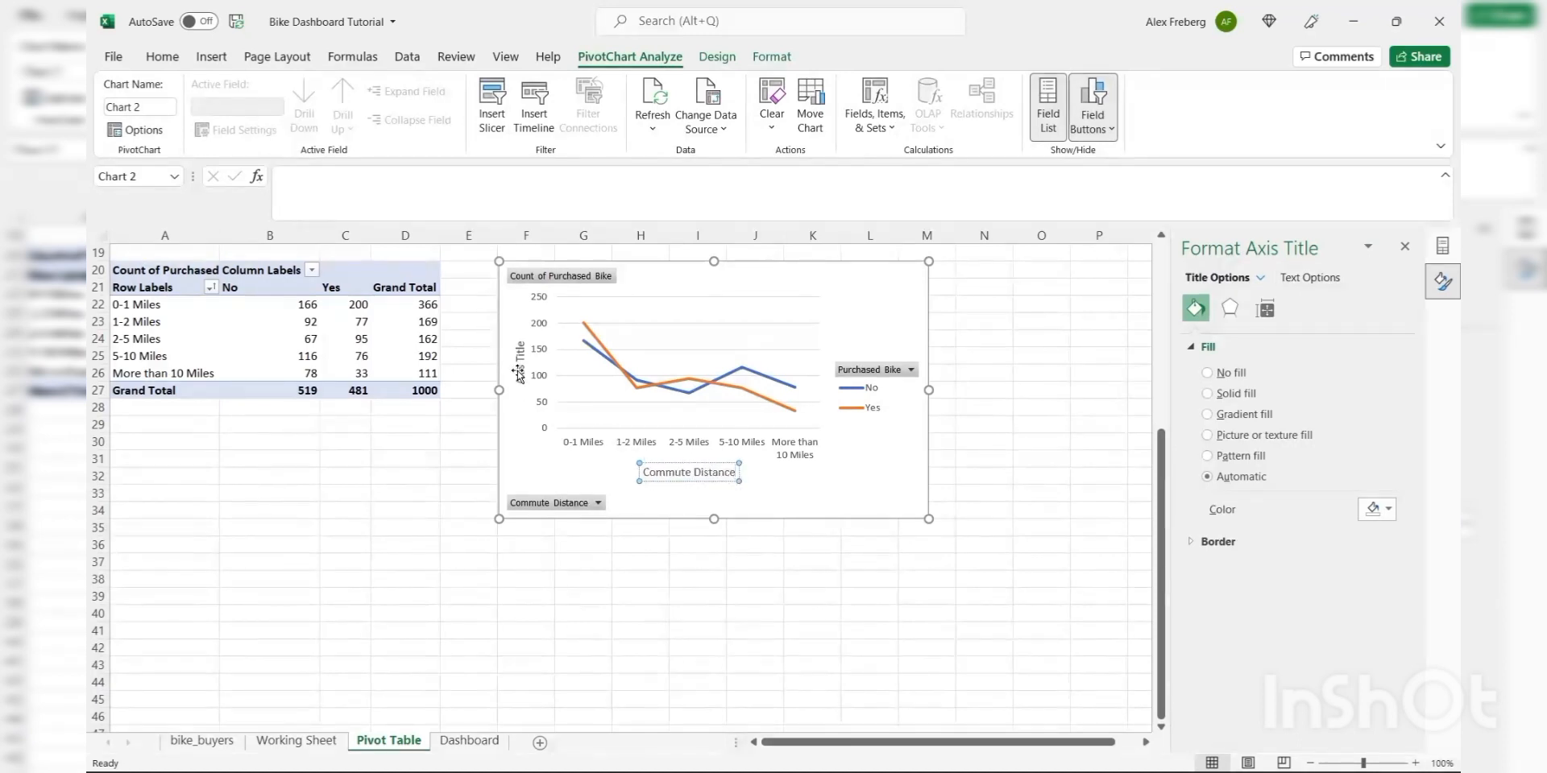
- Remove the line chart's primary vertical axis title and re-add the primary horizontal one with its default text
click(520, 369)
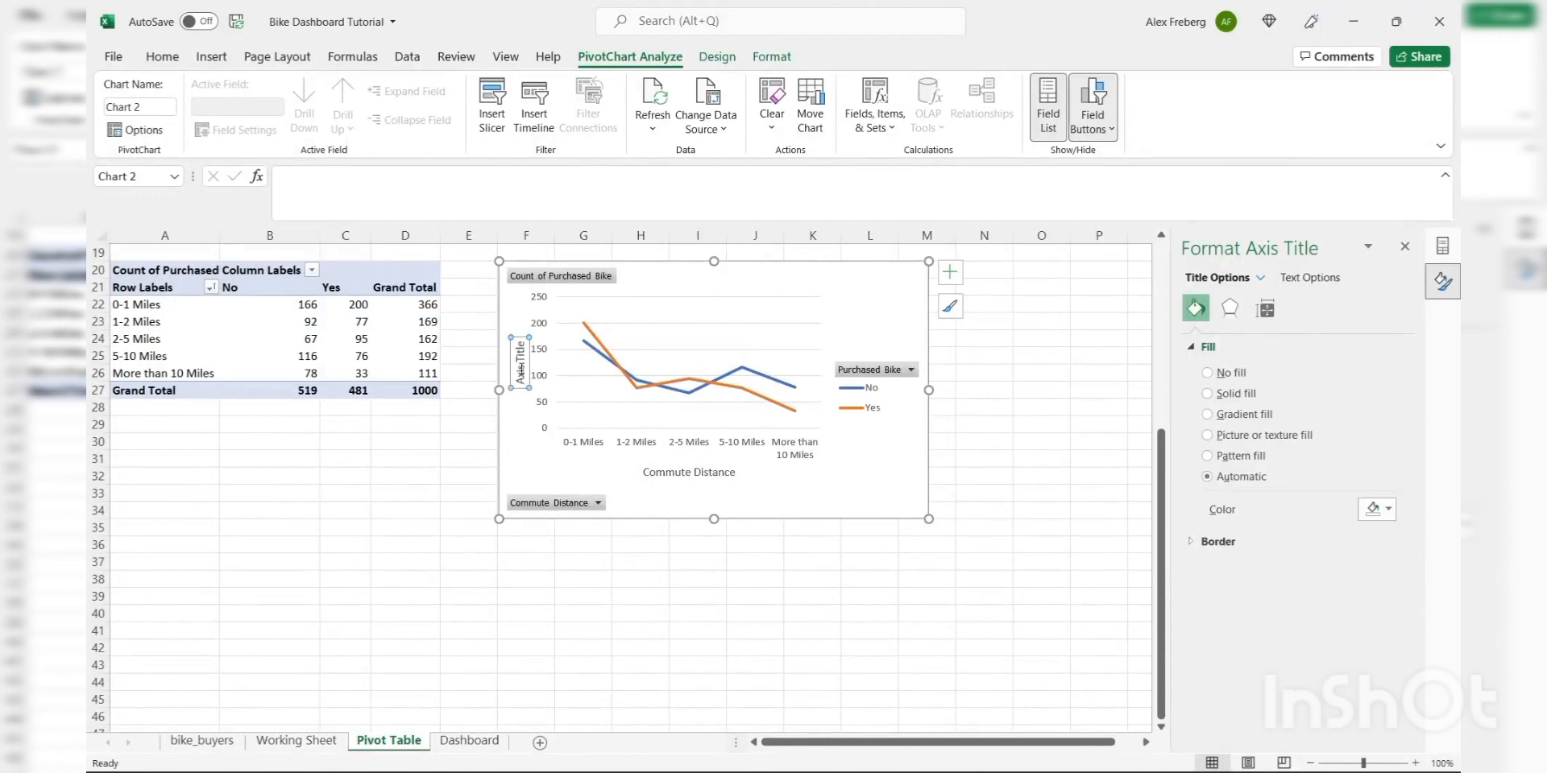
triple_click(521, 371)
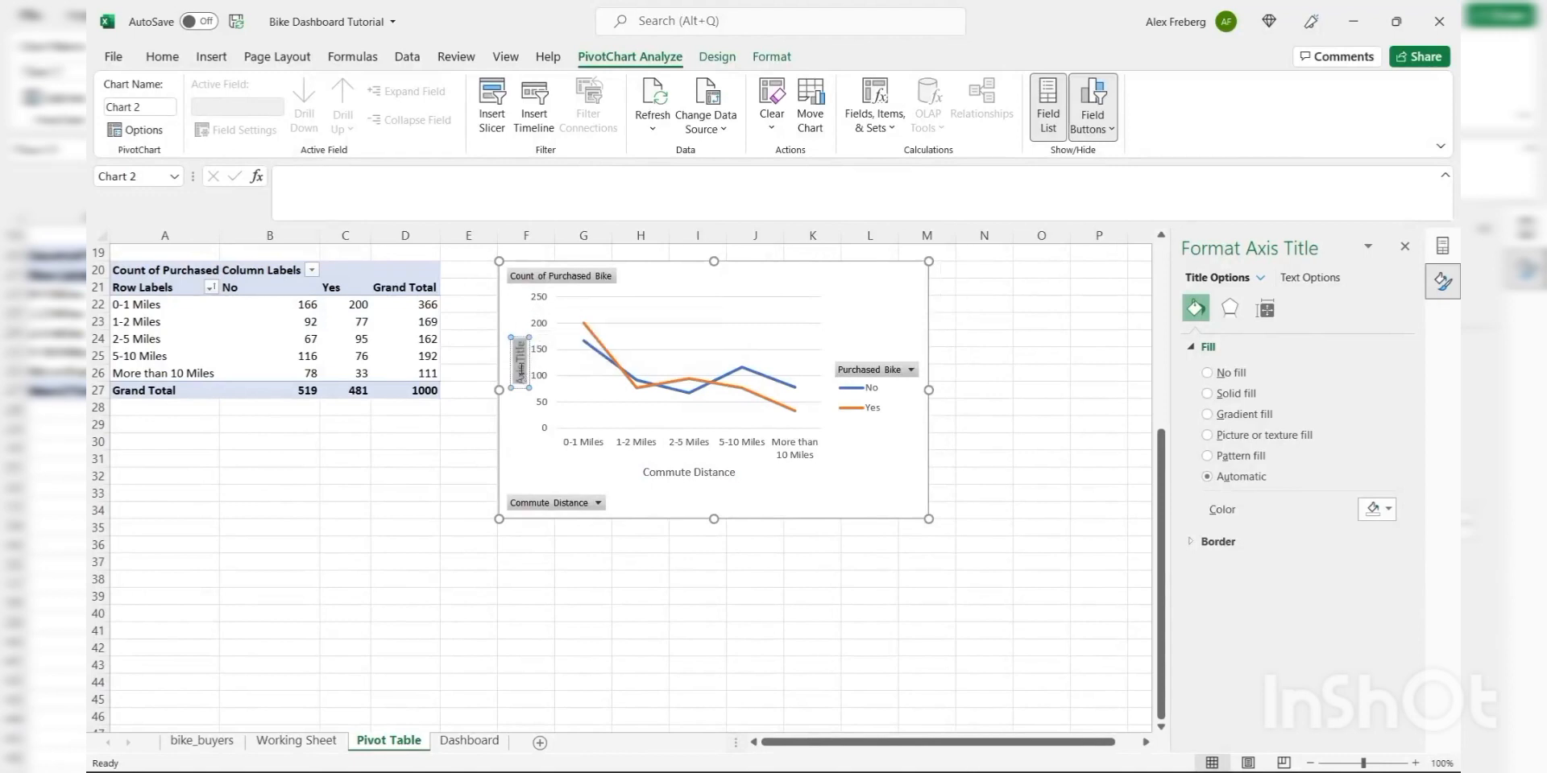
click(885, 356)
click(951, 266)
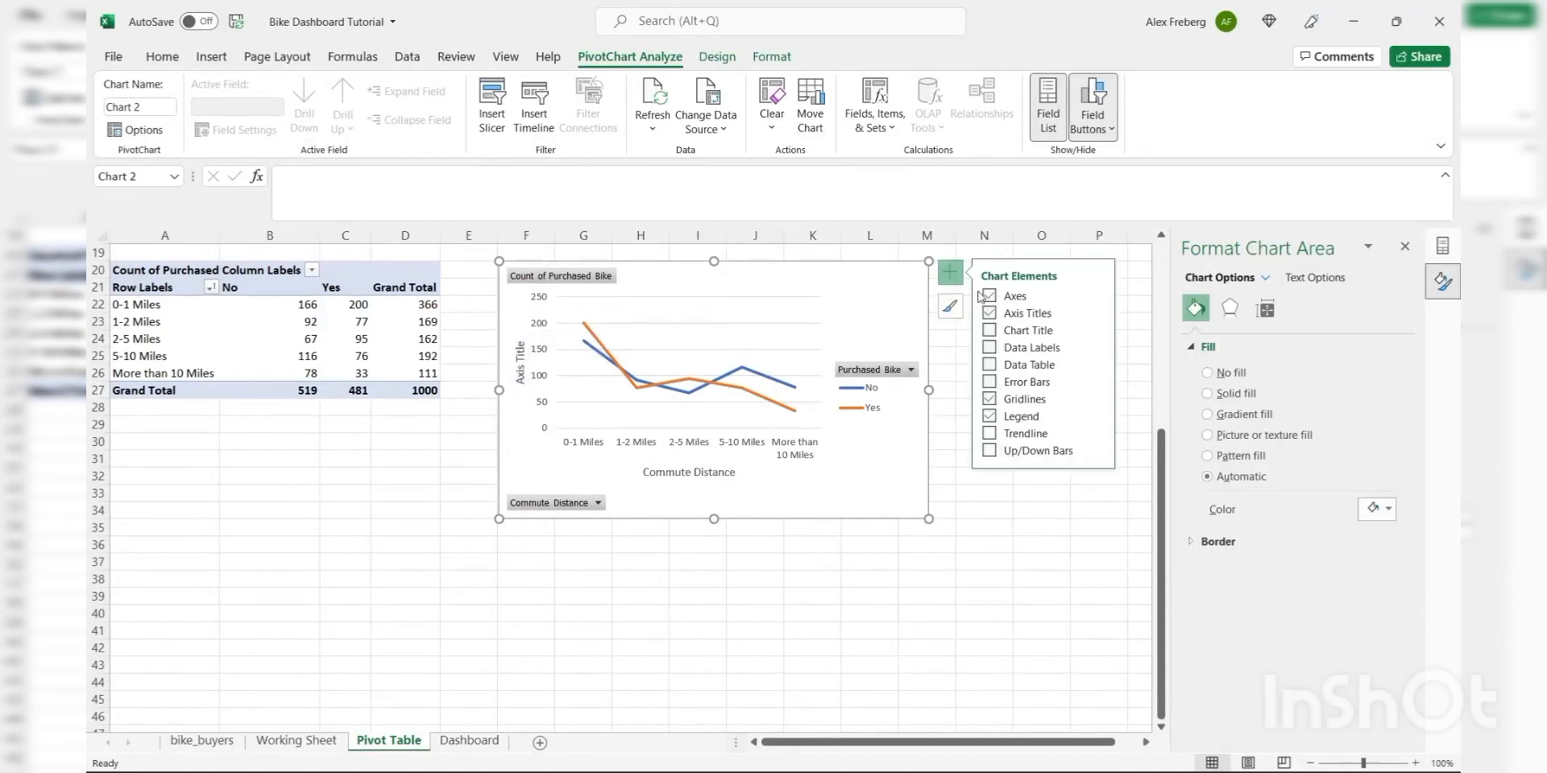
click(1097, 313)
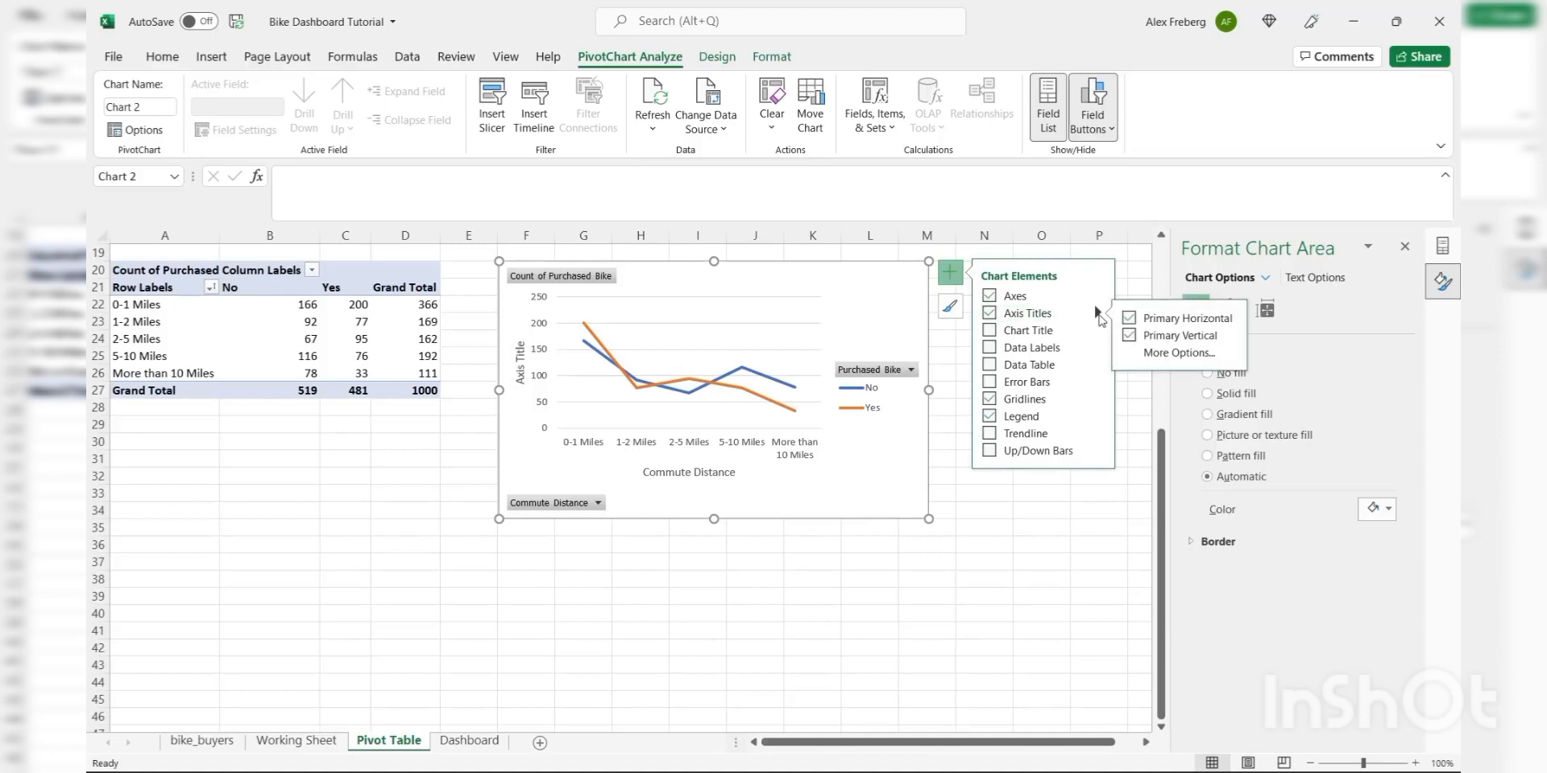
click(1130, 319)
click(1130, 319)
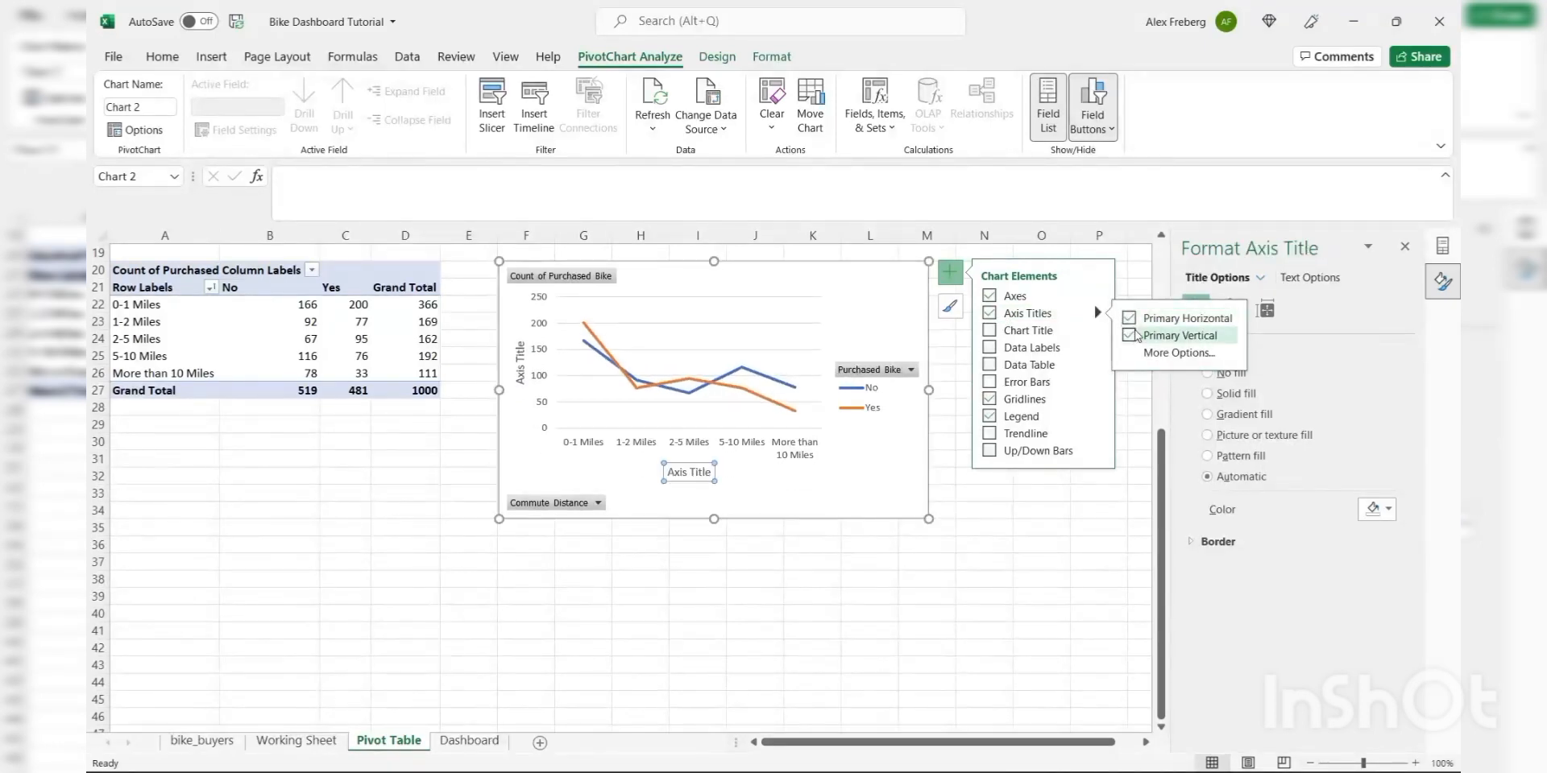
click(1129, 335)
- Set the line chart's horizontal axis title to "Commute Distance" again
click(678, 475)
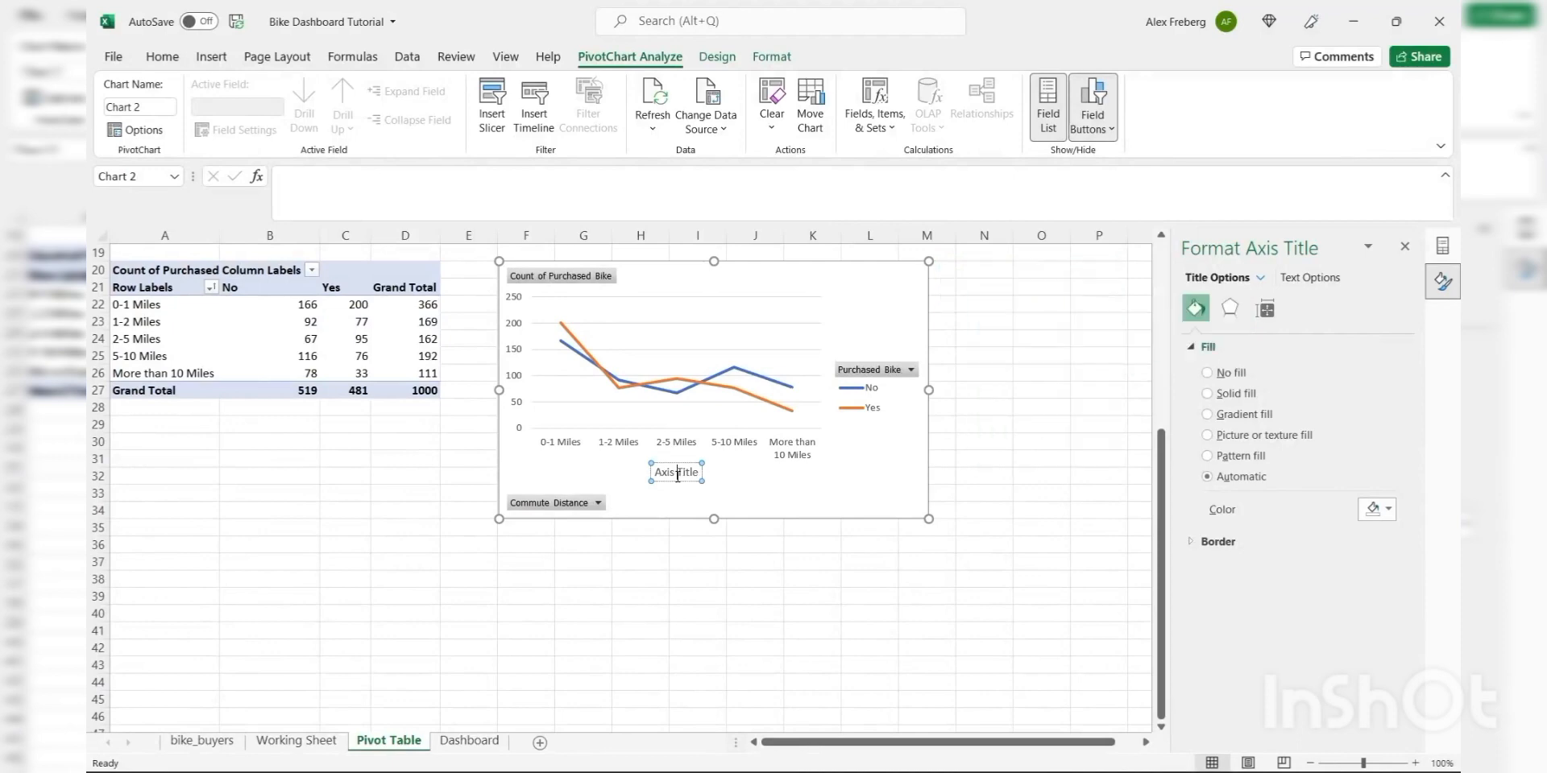
double_click(678, 475)
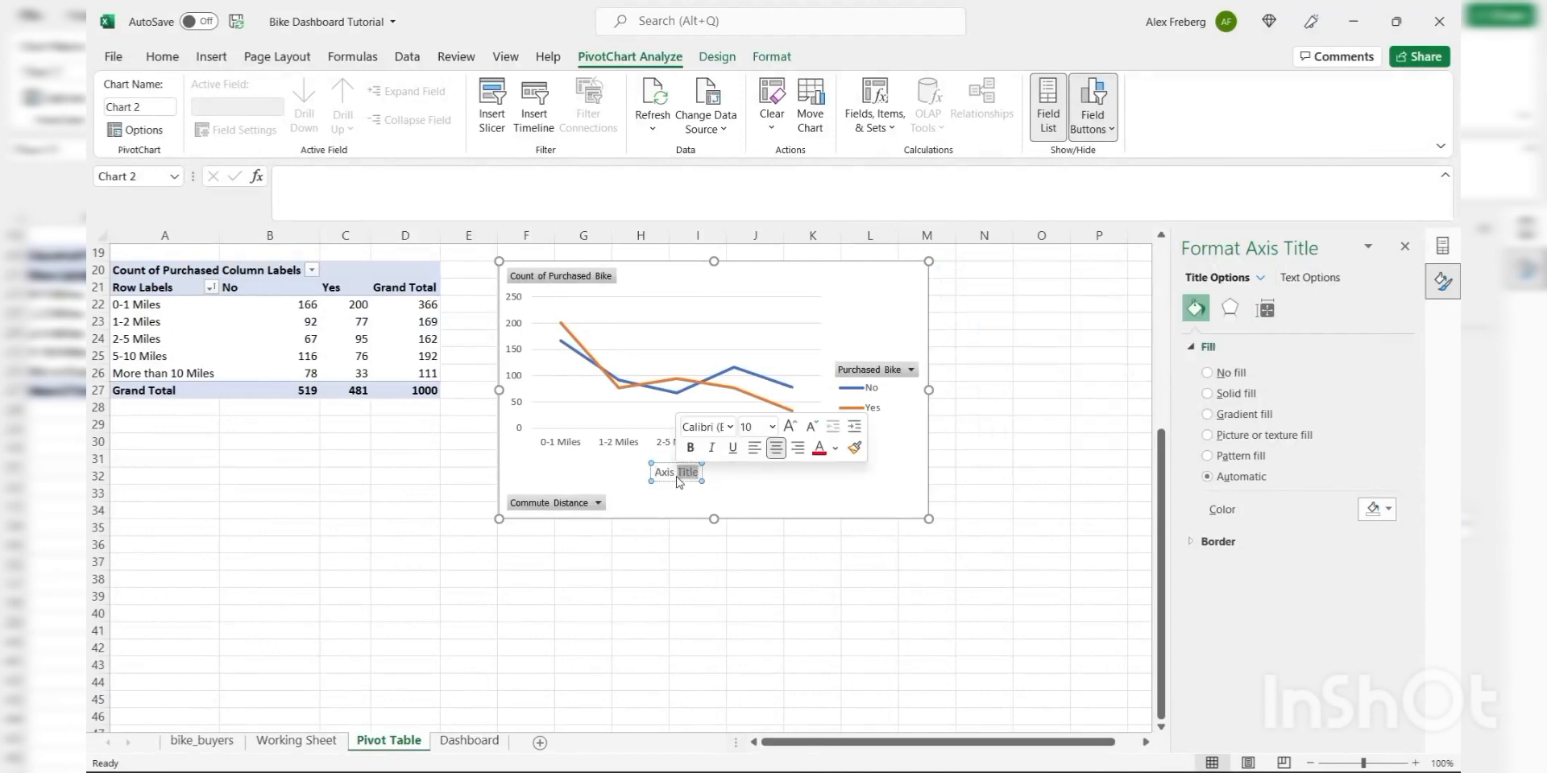
click(678, 482)
triple_click(678, 482)
text(Commute)
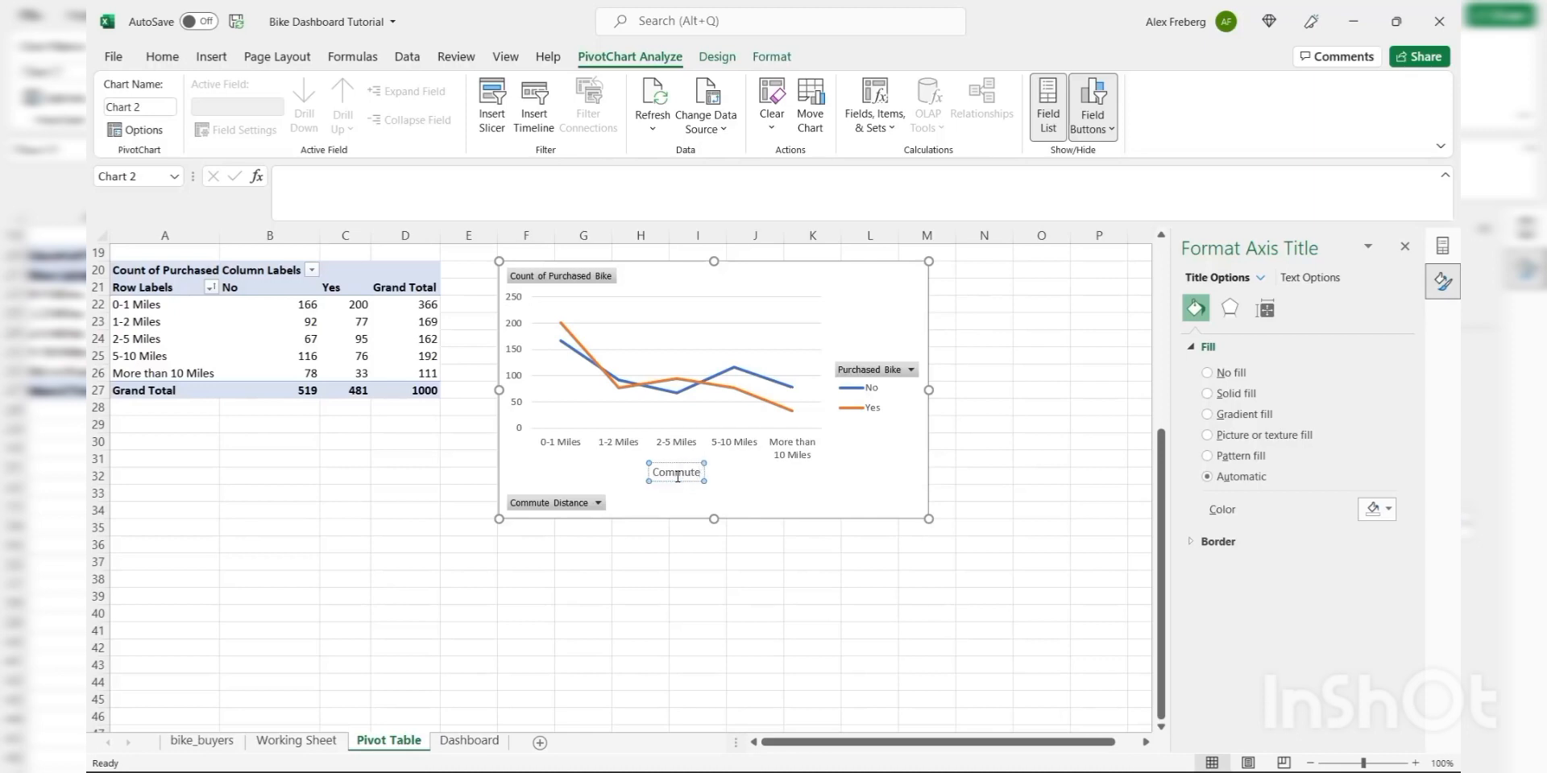
text( Distance)
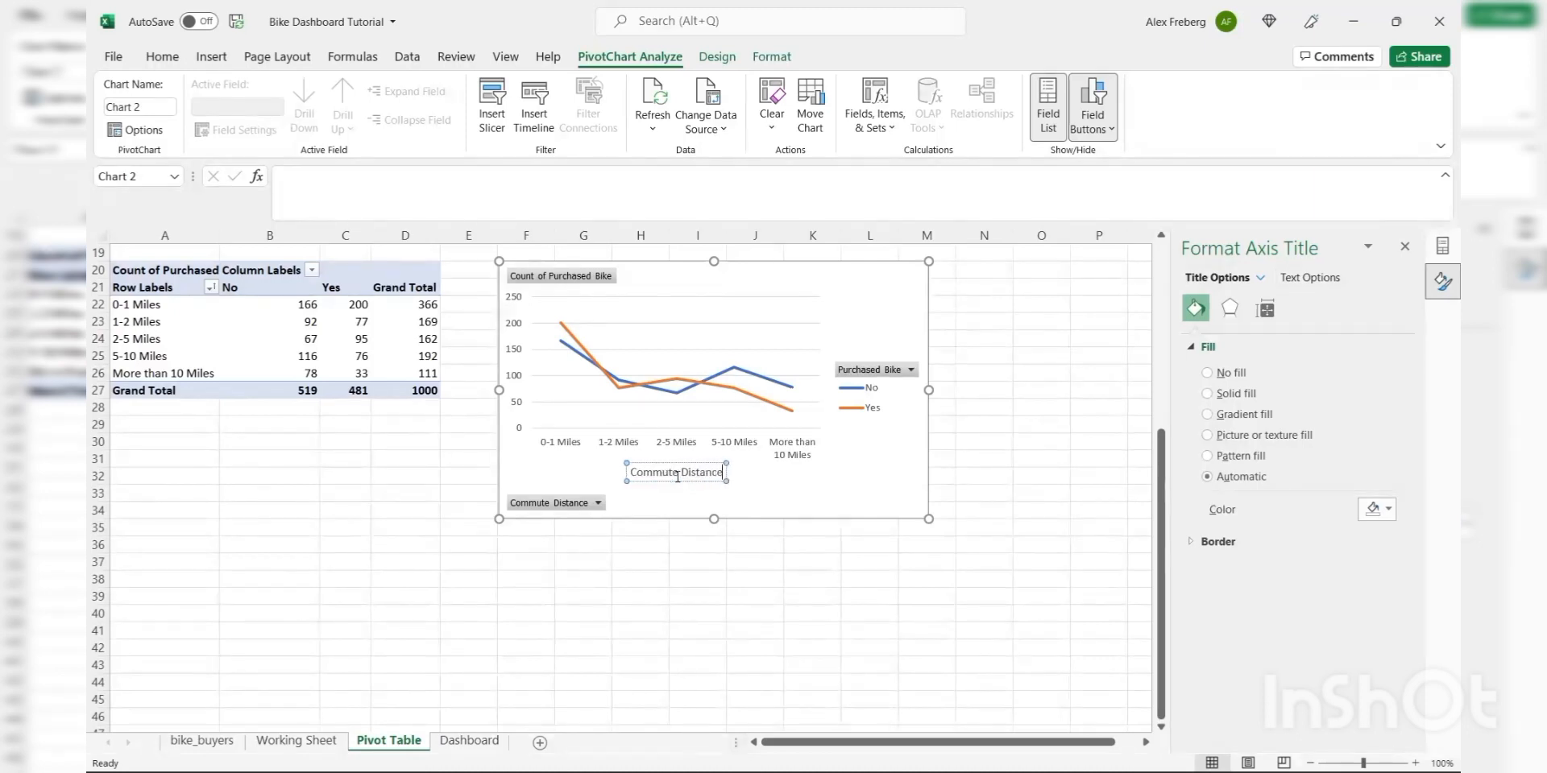
- Add a chart title reading "Distance Per Customer" to the commute distance line chart
click(846, 500)
click(950, 272)
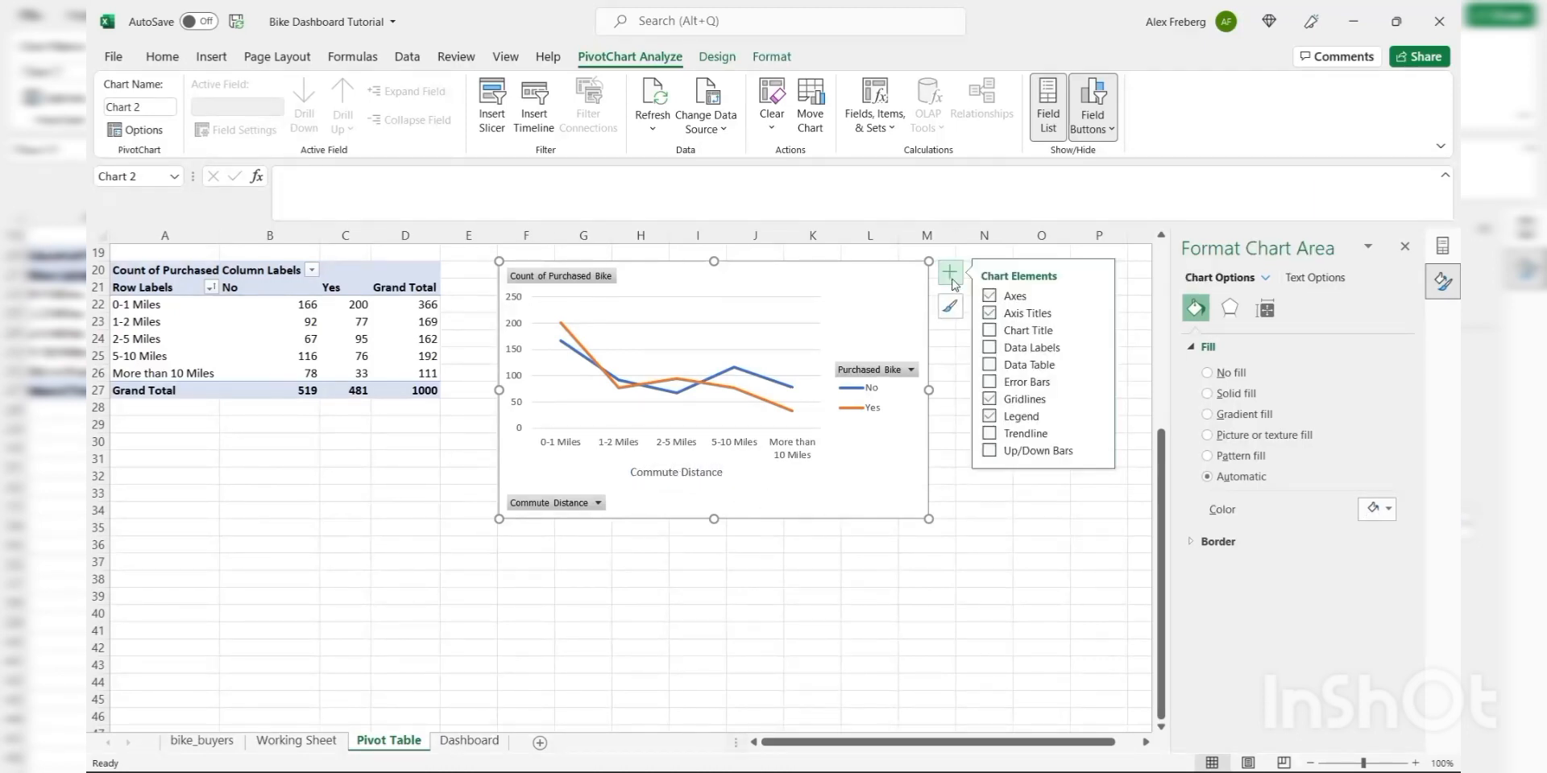
click(990, 330)
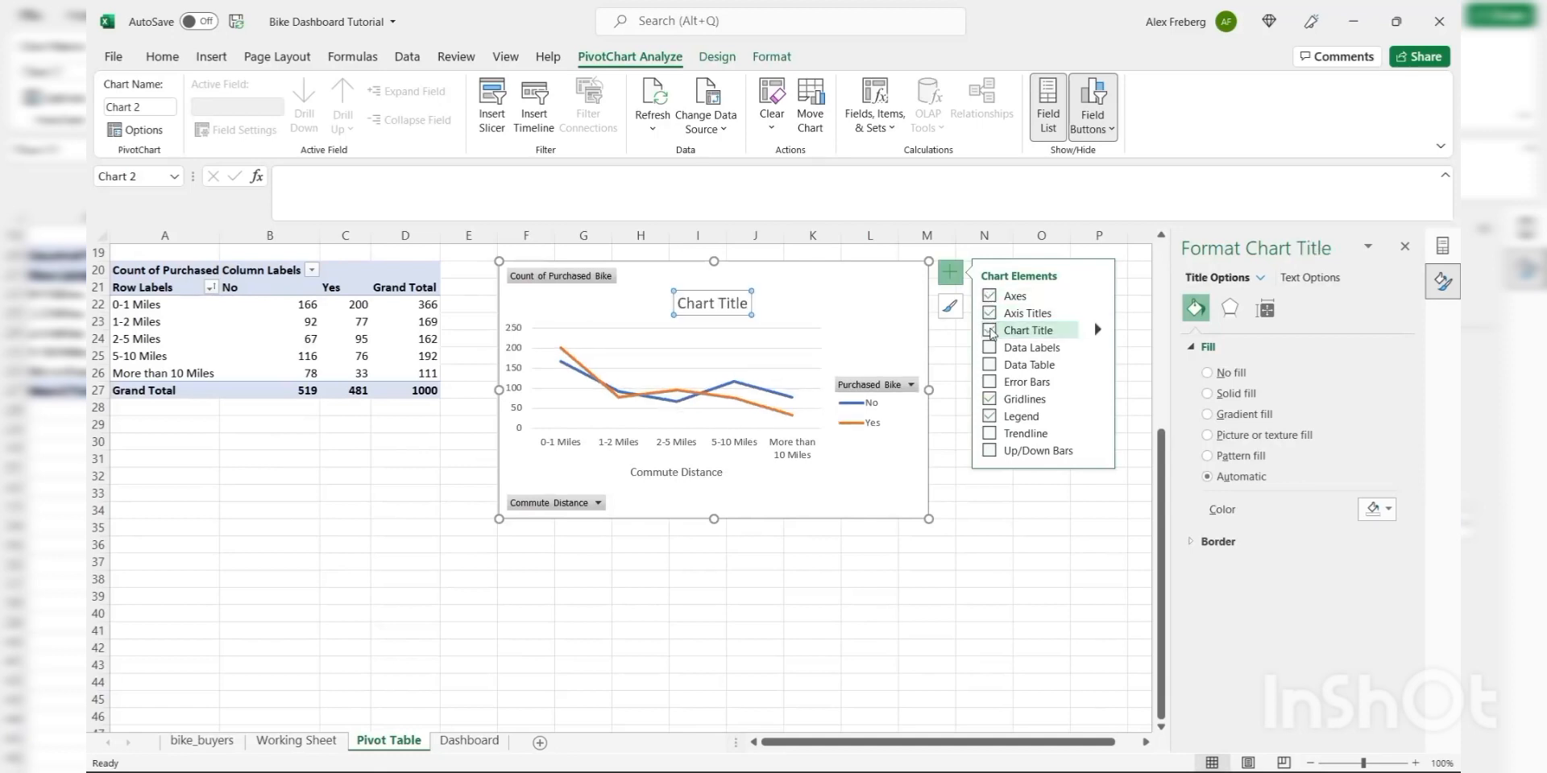
triple_click(716, 306)
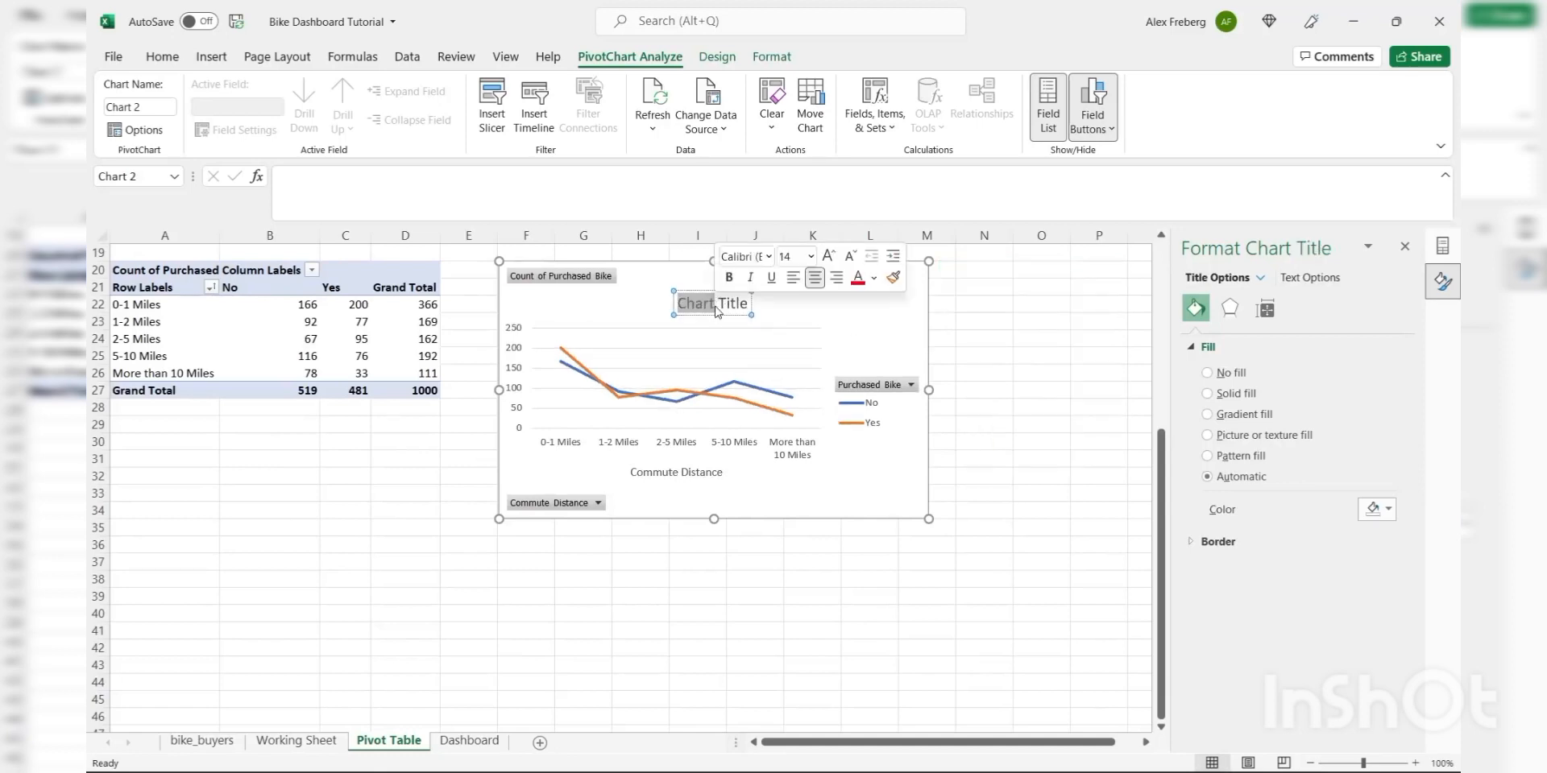
text(Distance)
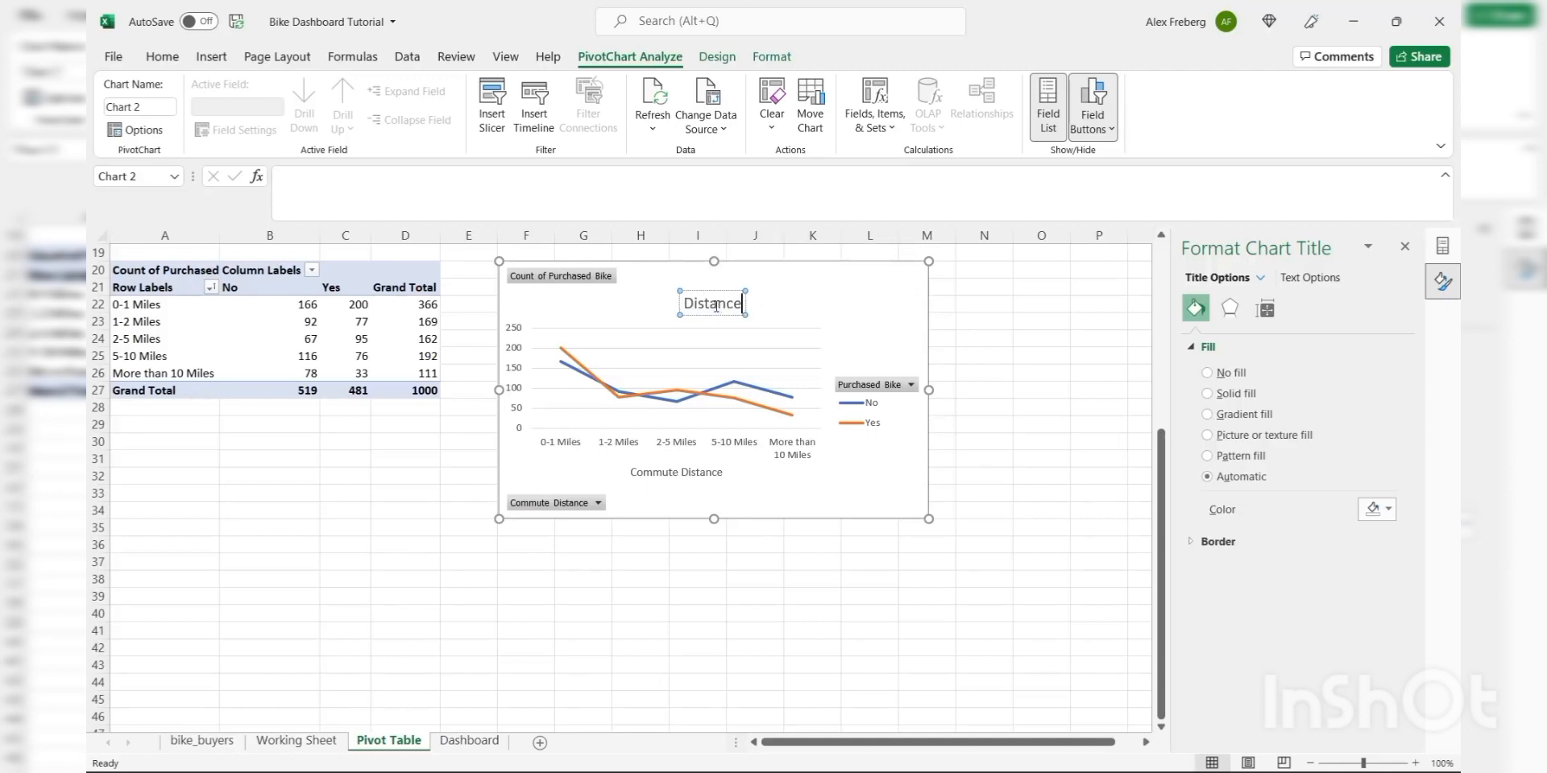
text( P)
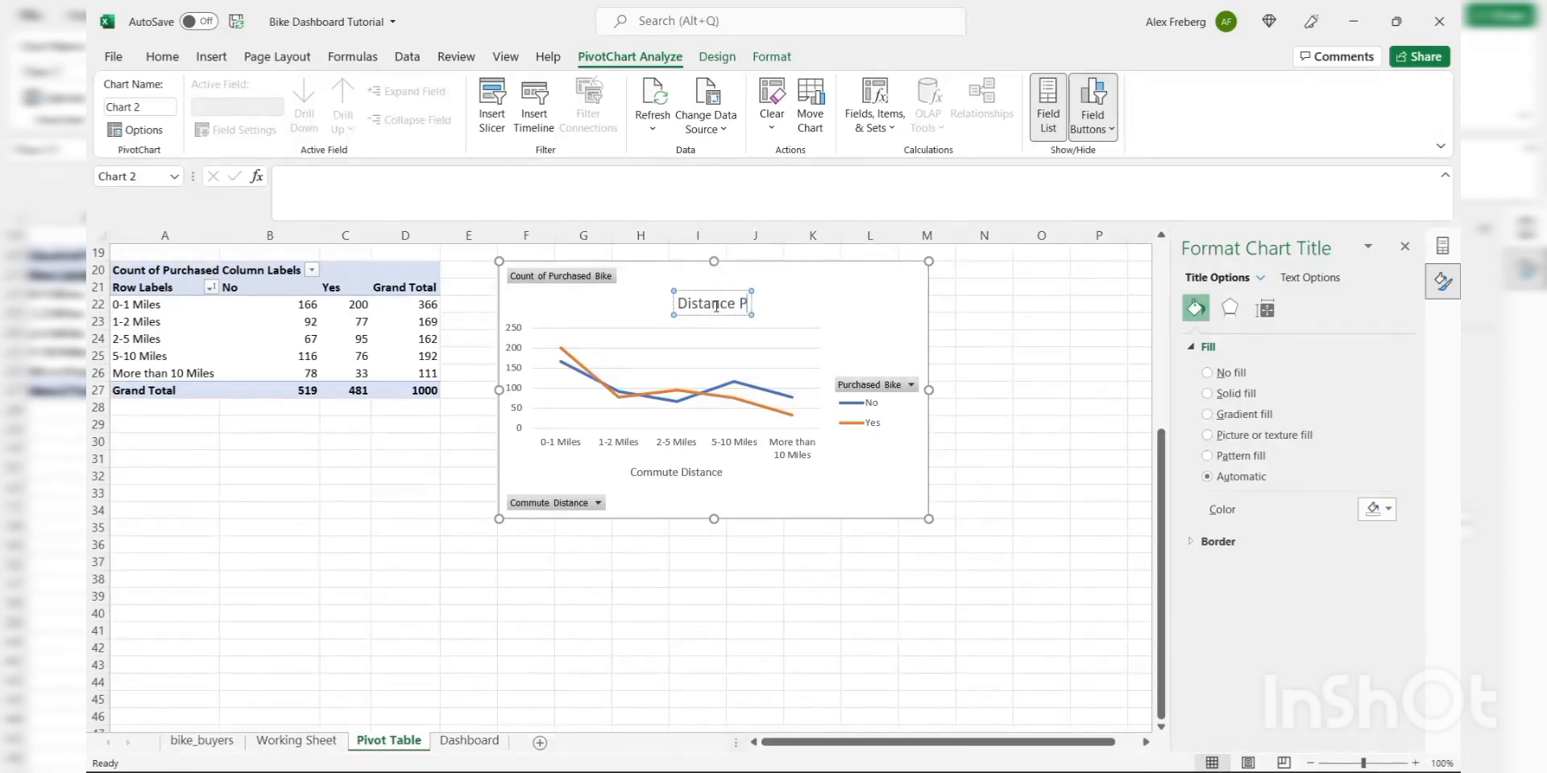
text(er Customaer Customer)
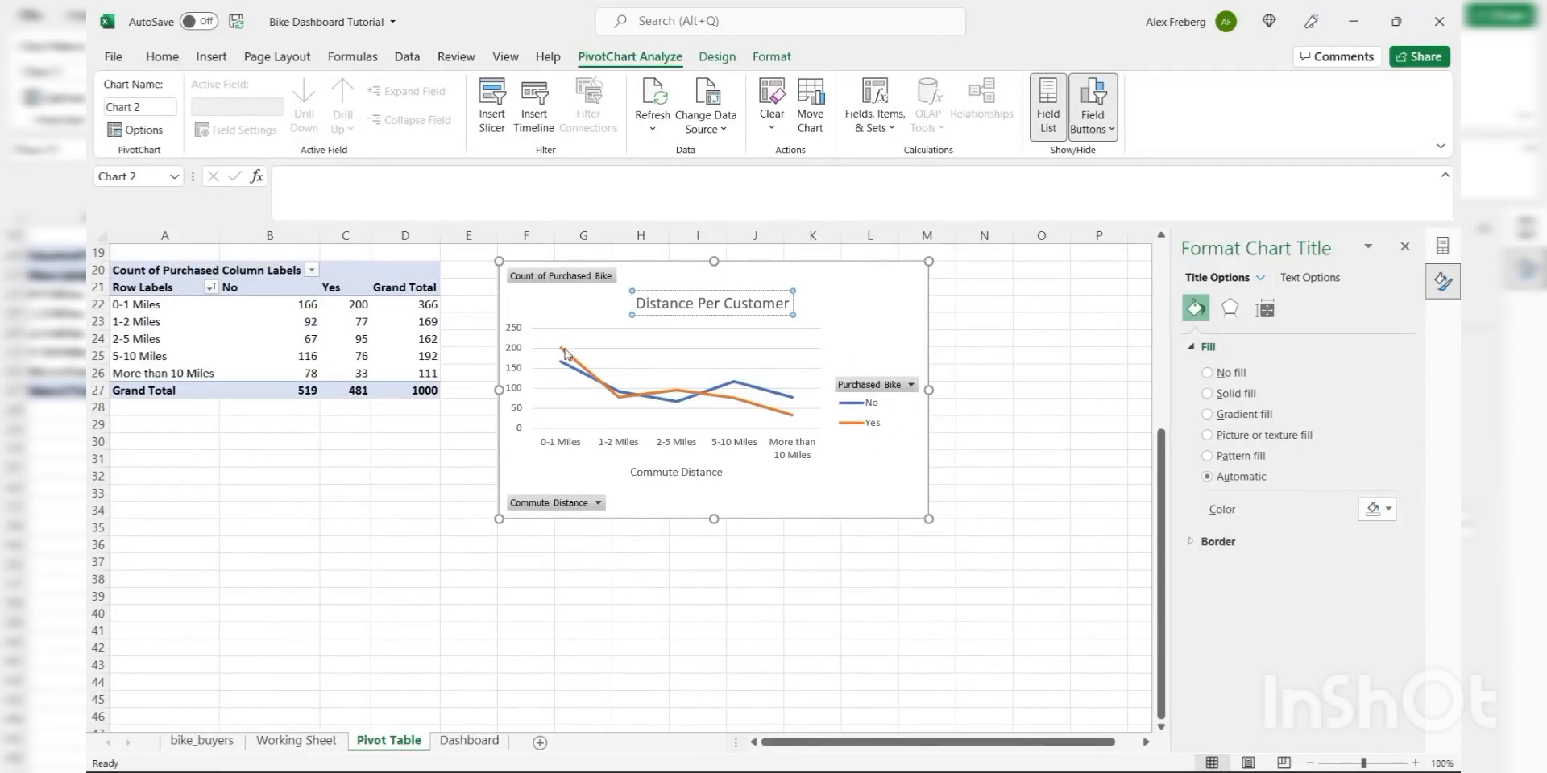
- Replace the commute distance line chart's title text with "Customer Commute"
double_click(754, 304)
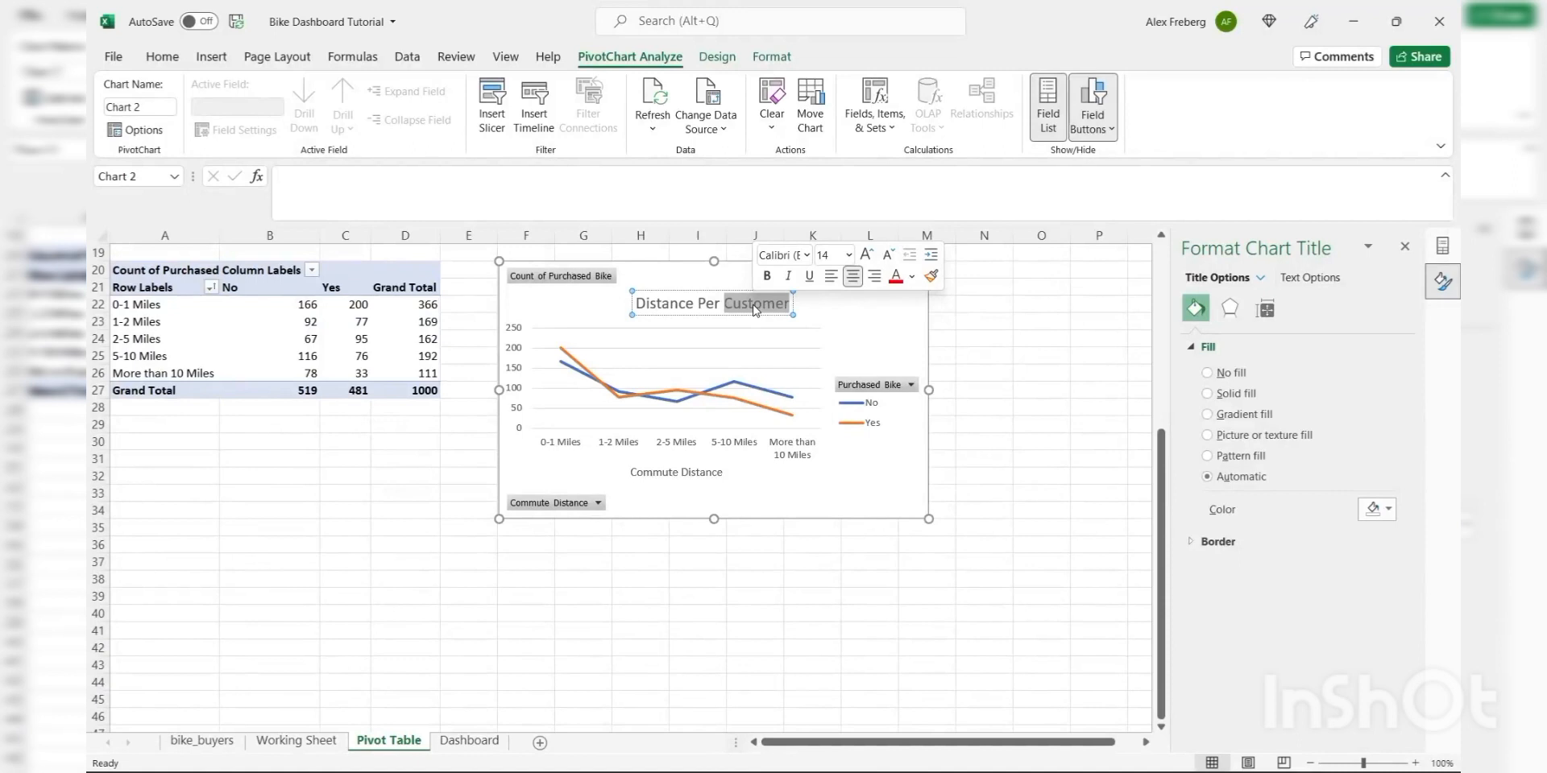
key(BackSpace)
key(BackSpace)
key(BackSpace)
key(BackSpace)
key(BackSpace)
key(BackSpace)
key(BackSpace)
key(BackSpace)
key(BackSpace)
key(BackSpace)
key(BackSpace)
key(BackSpace)
key(BackSpace)
key(BackSpace)
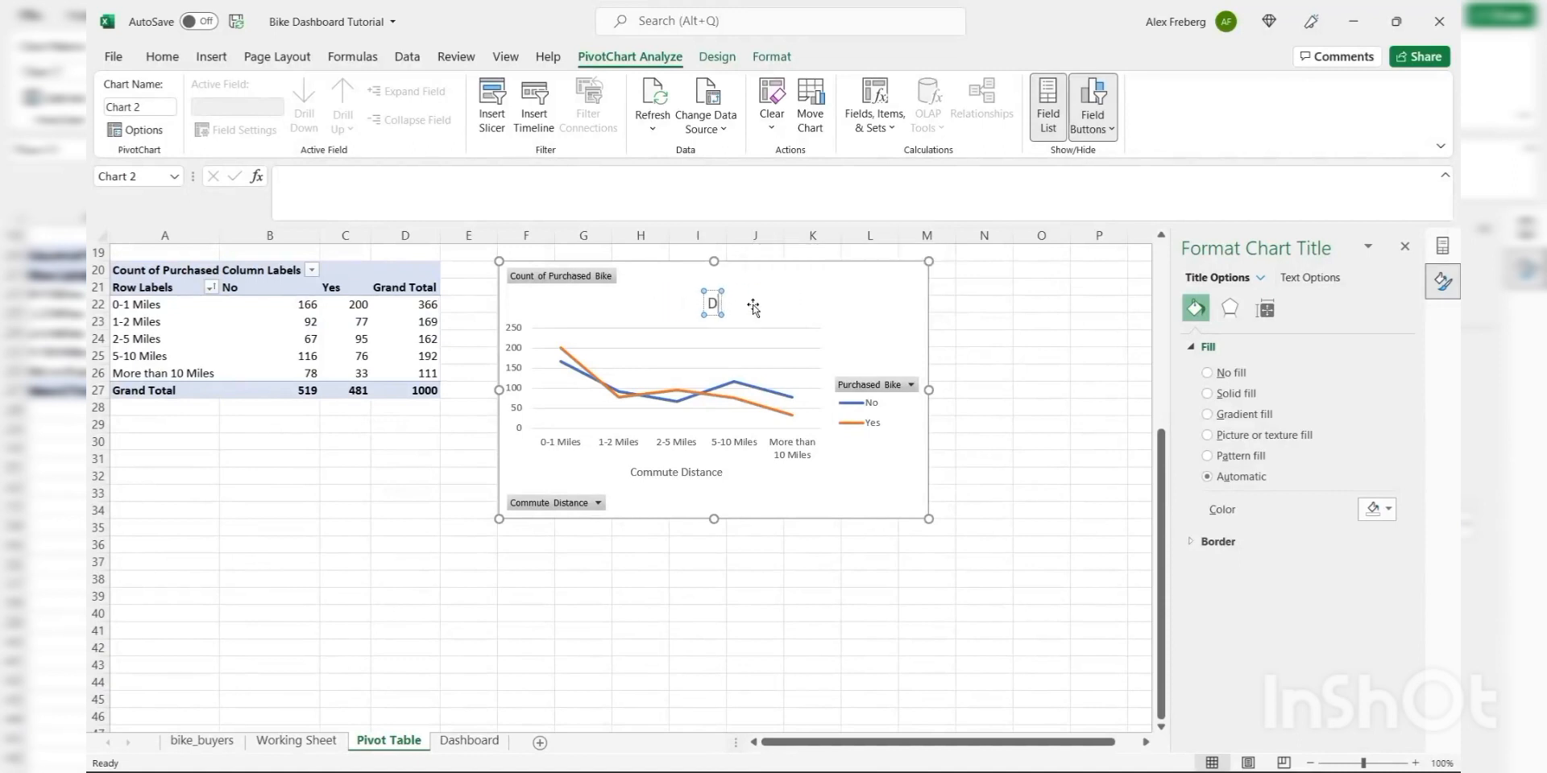
text(Customer)
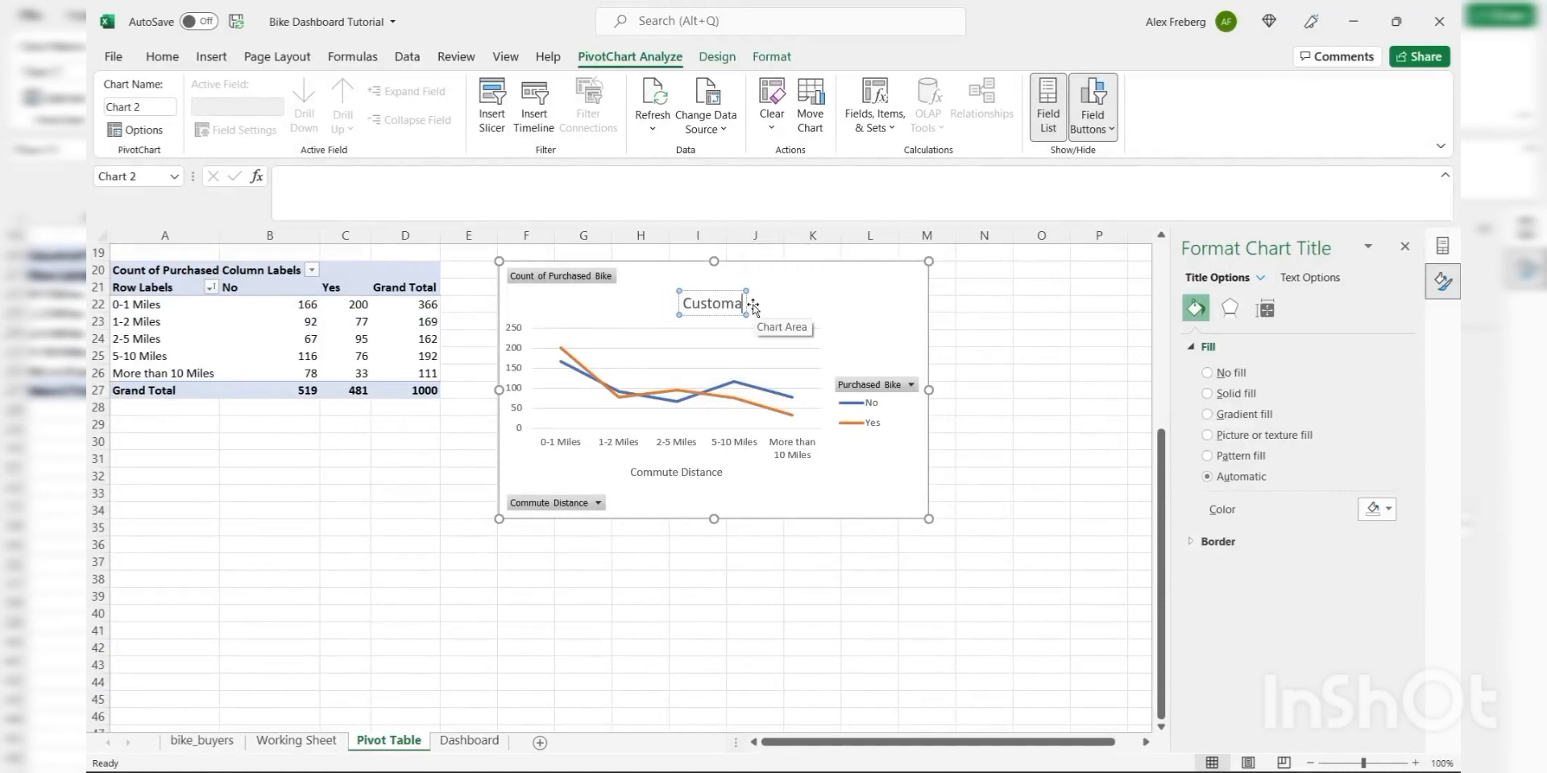
text( Commute)
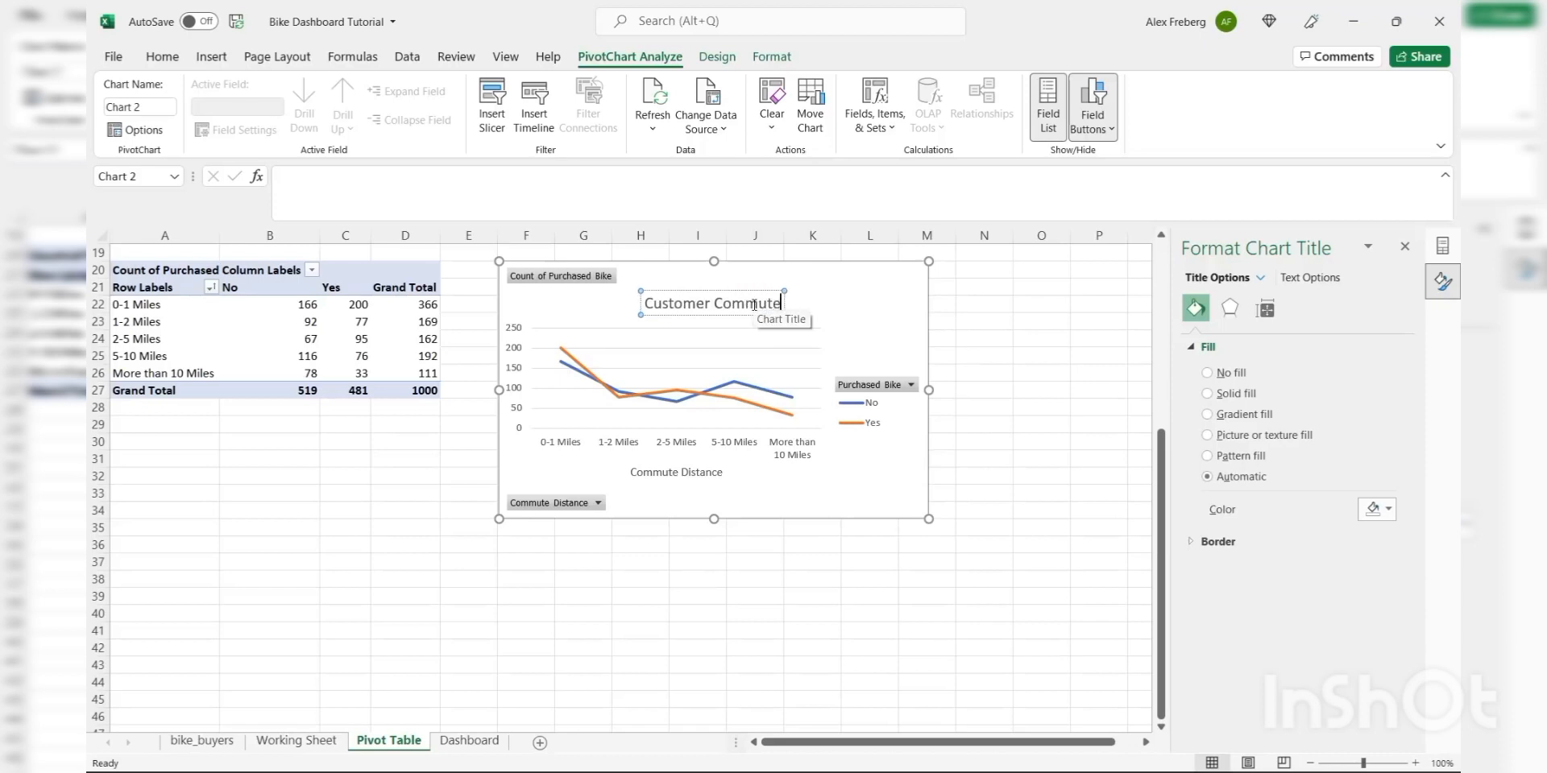
click(865, 475)
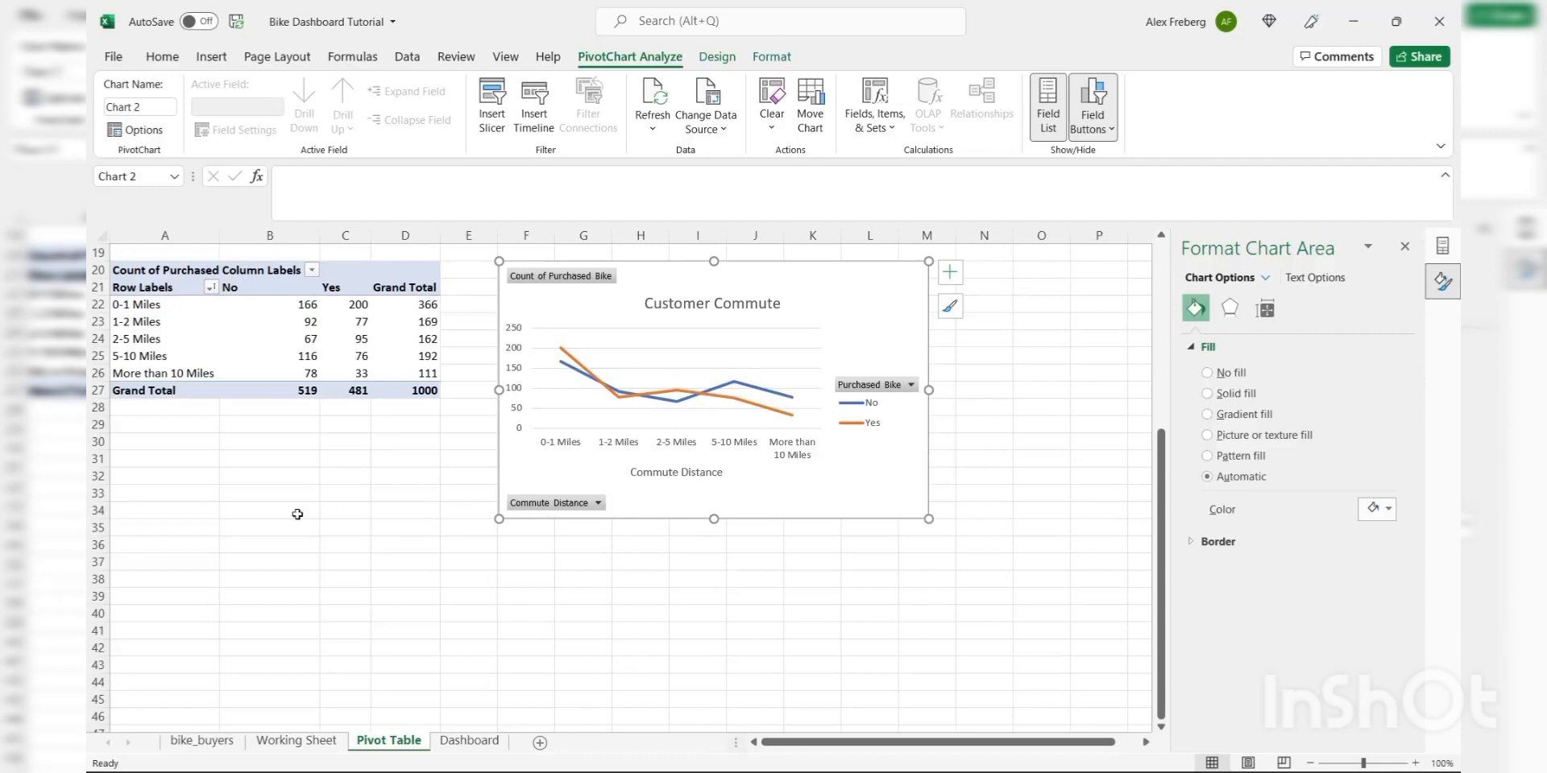
- Insert a pivot table at cell A41 of the Pivot Table sheet from all the data on the Working Sheet
click(166, 628)
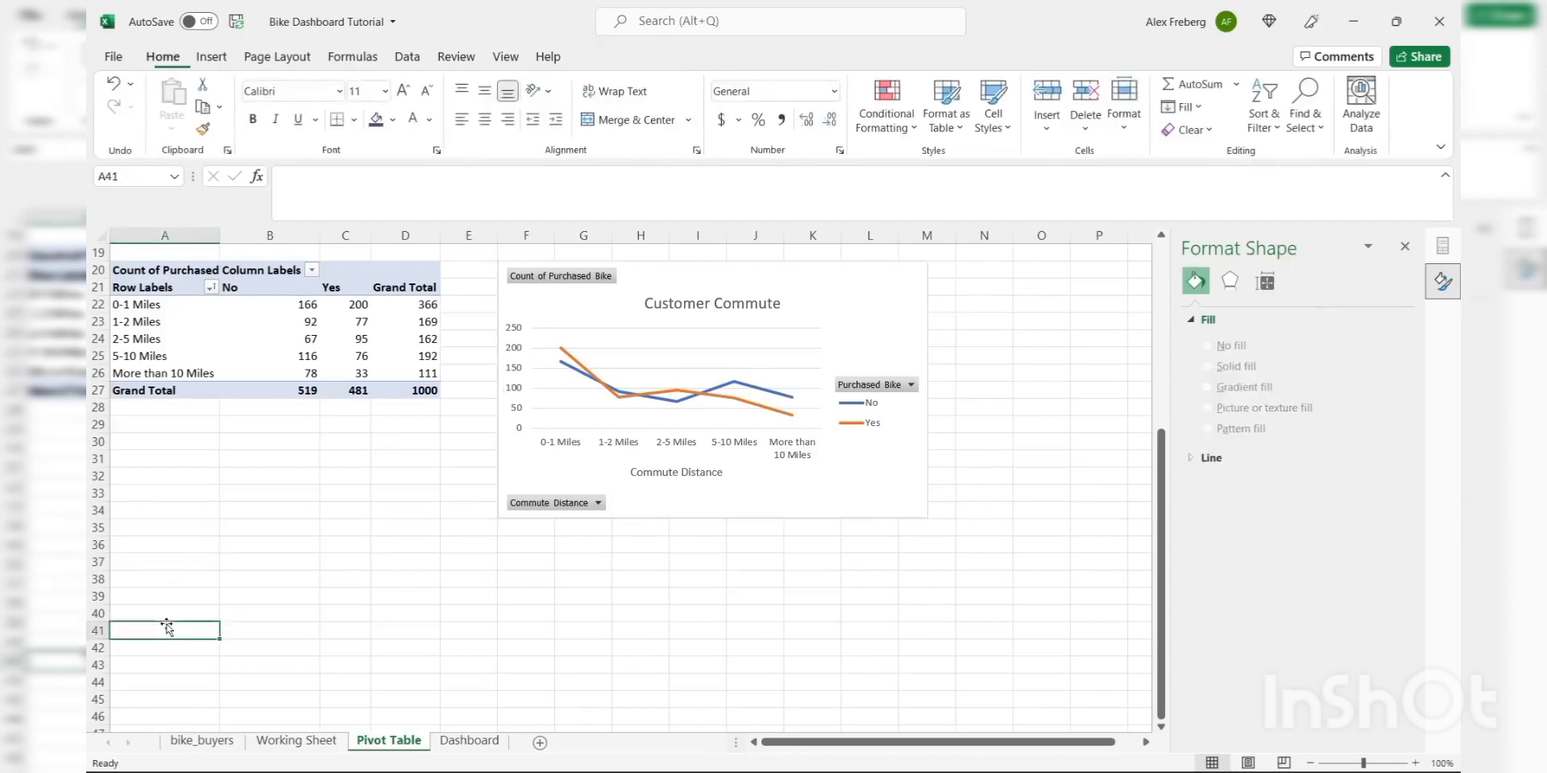
scroll(166, 625, down, 5)
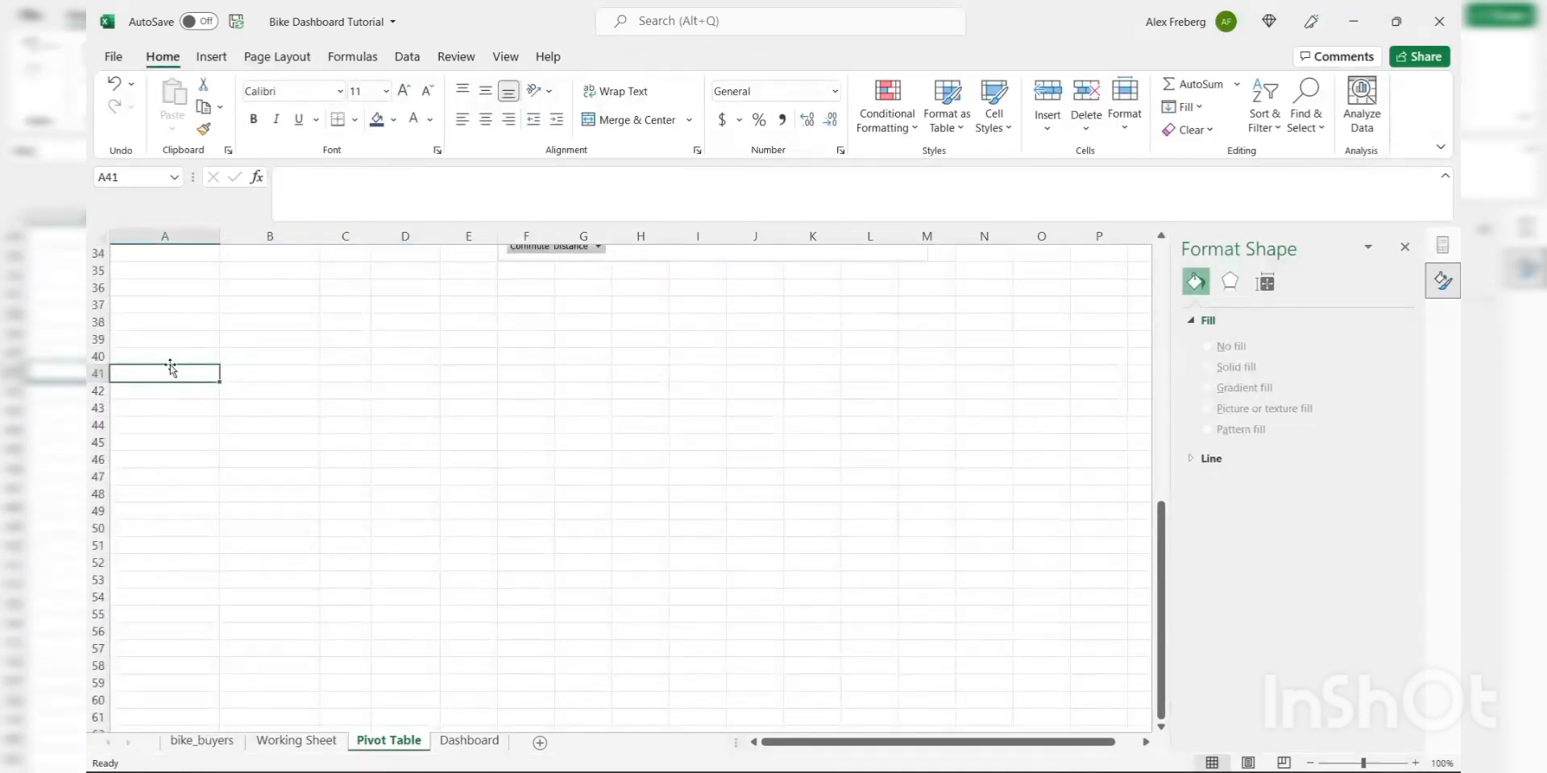
click(211, 56)
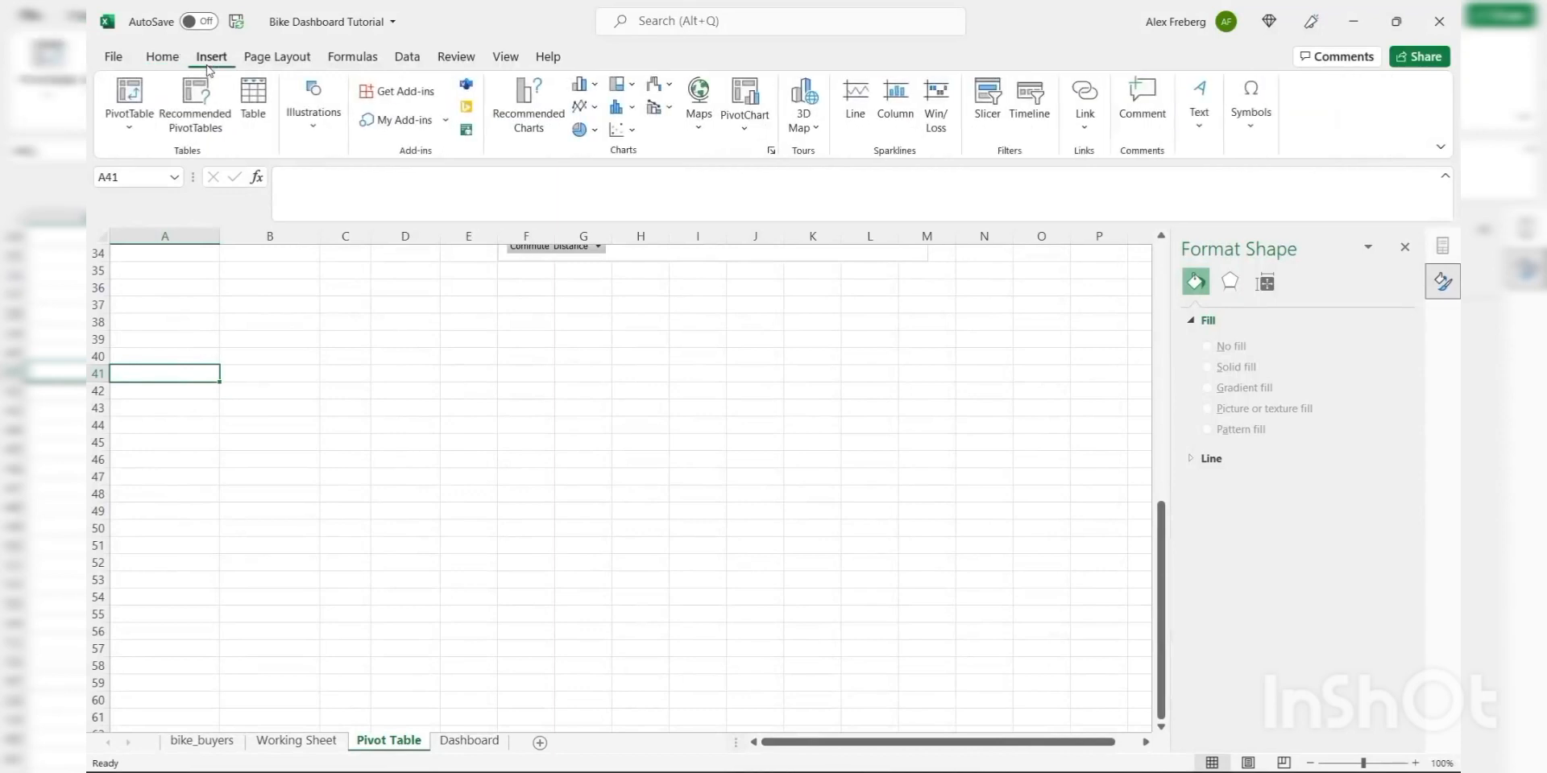
click(129, 92)
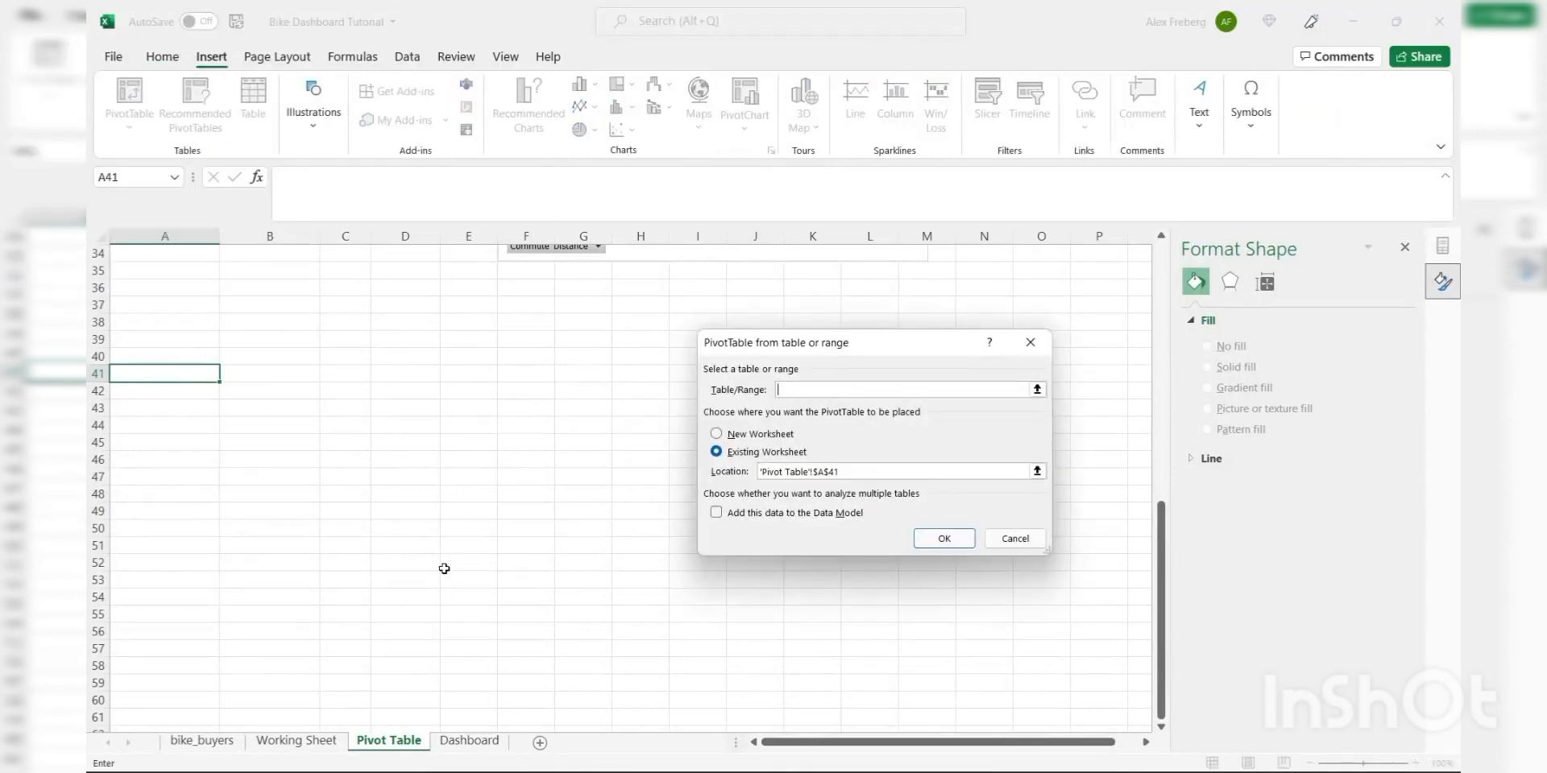
click(304, 743)
click(314, 539)
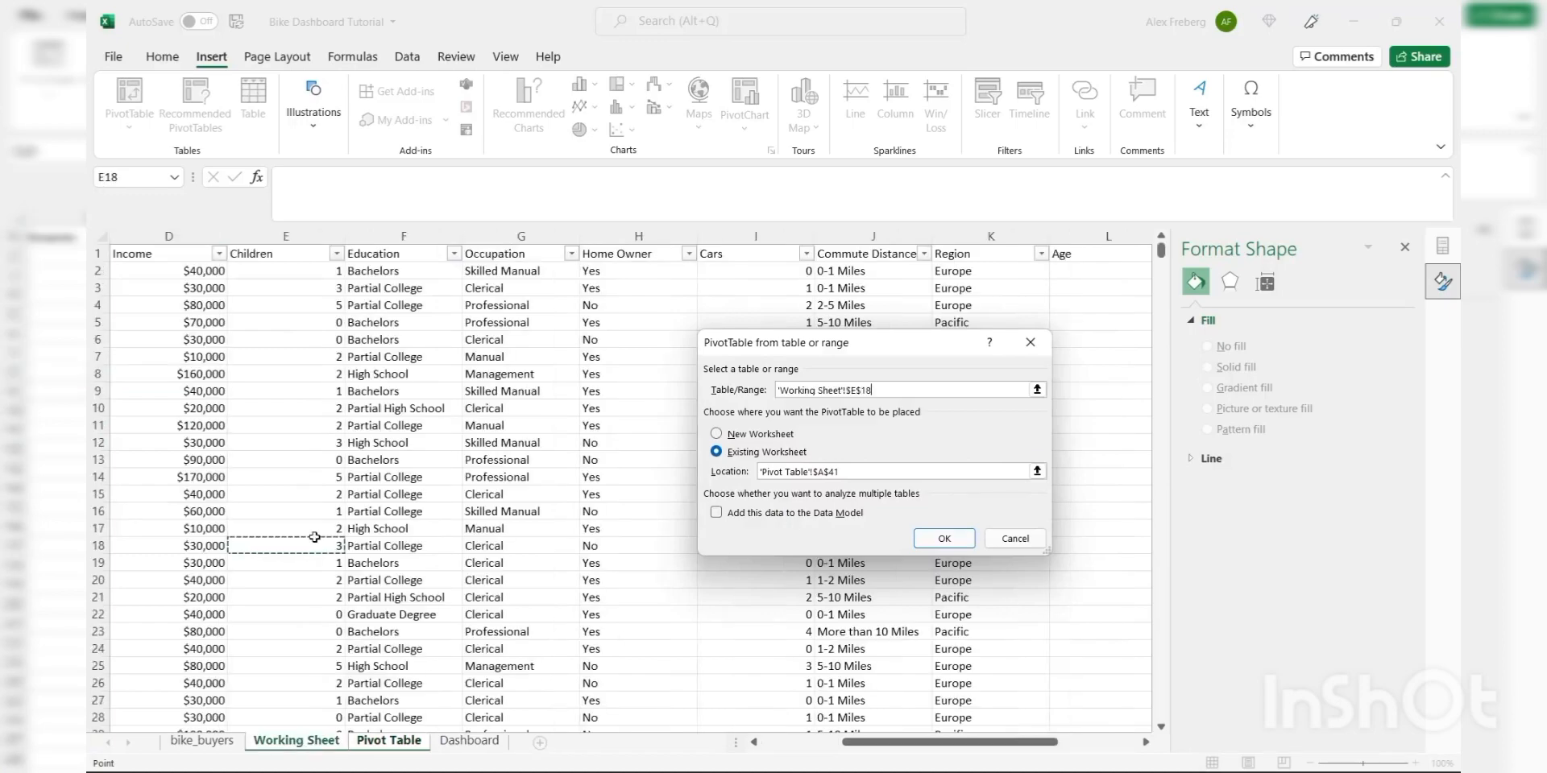
key(ctrl+a)
click(943, 538)
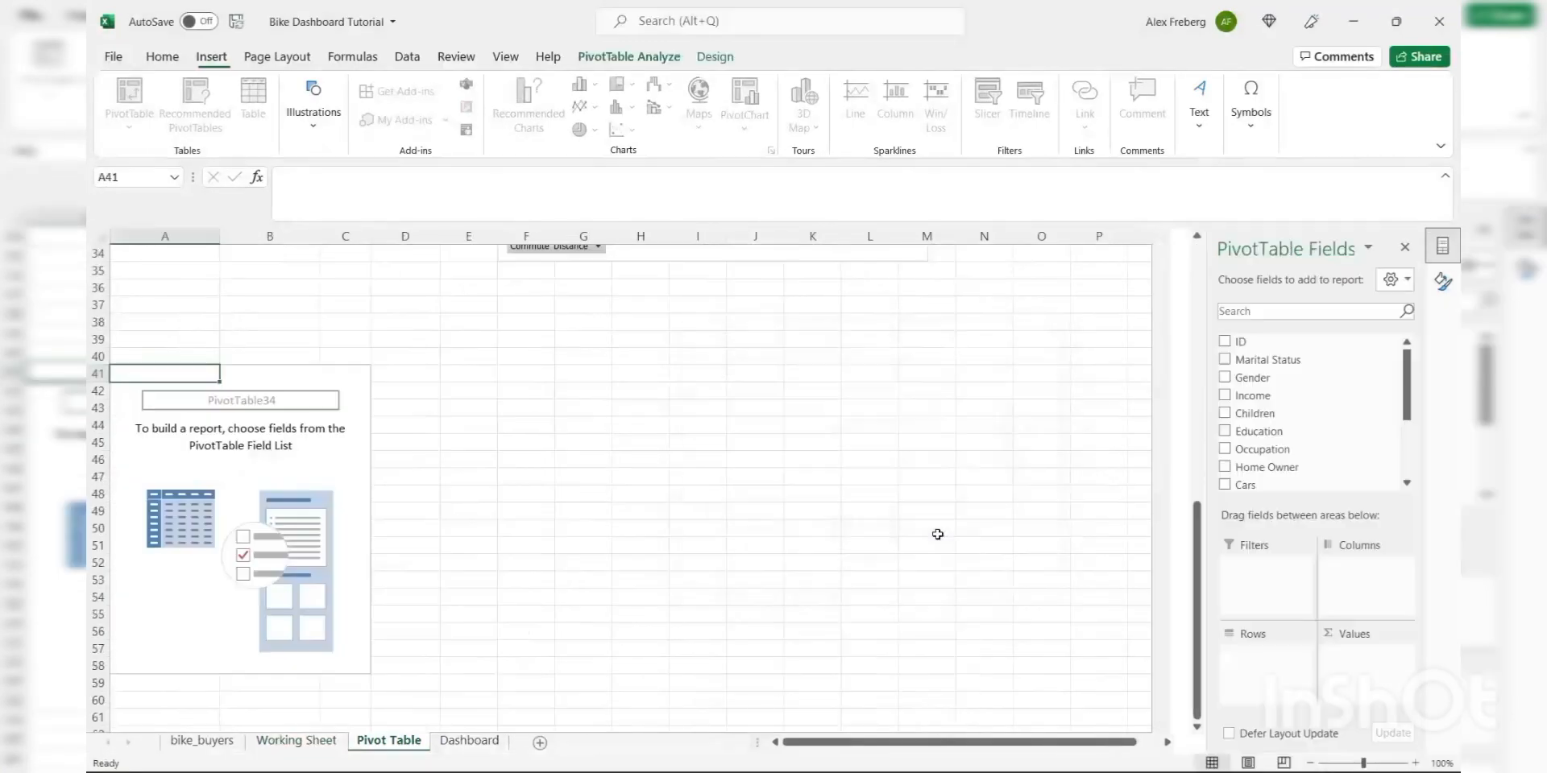
- Set up the new pivot table with Age Brackets as rows, Purchased Bike as columns and the count of Purchased Bike as values
click(302, 475)
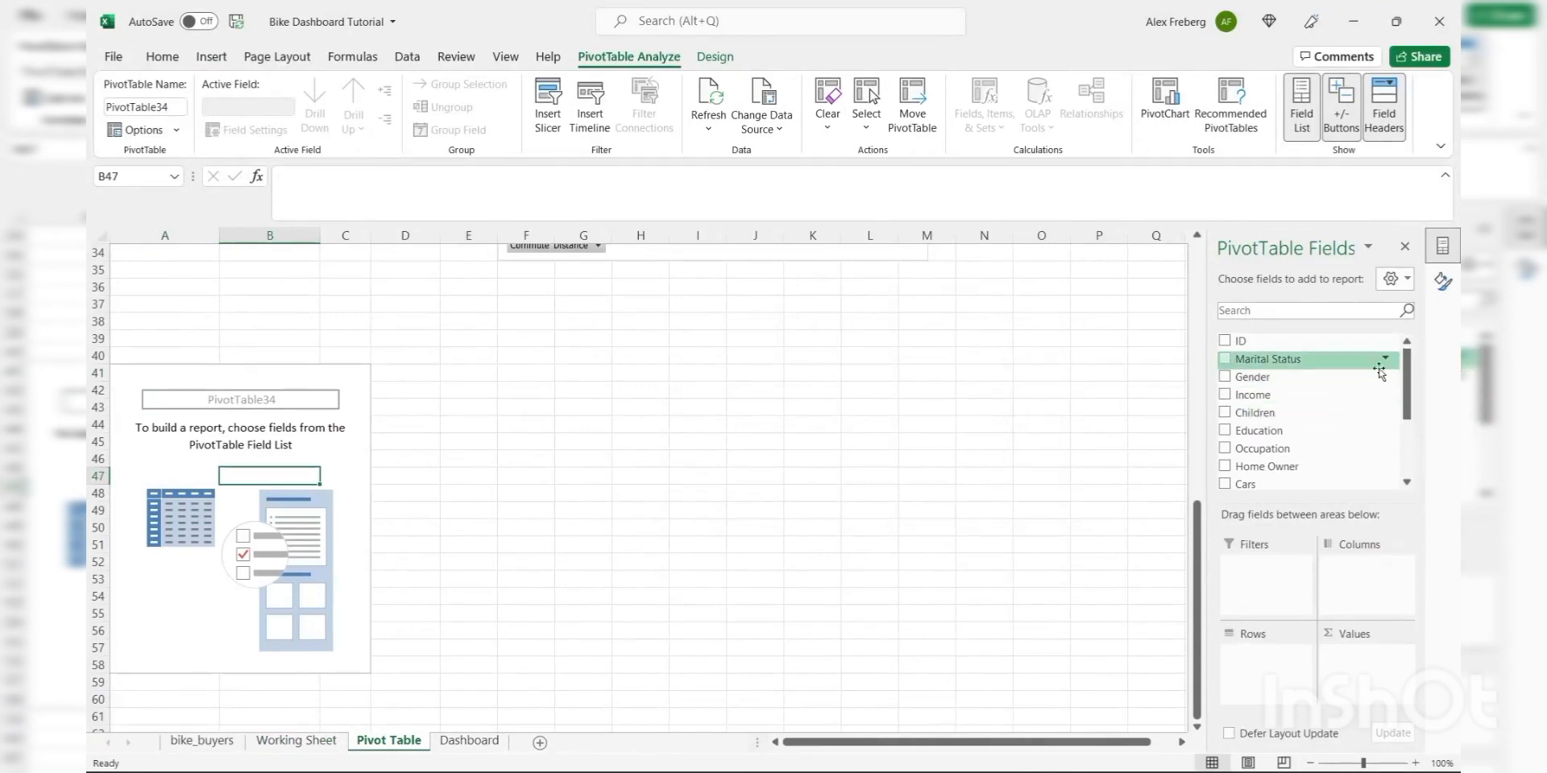
scroll(1419, 465, down, 3)
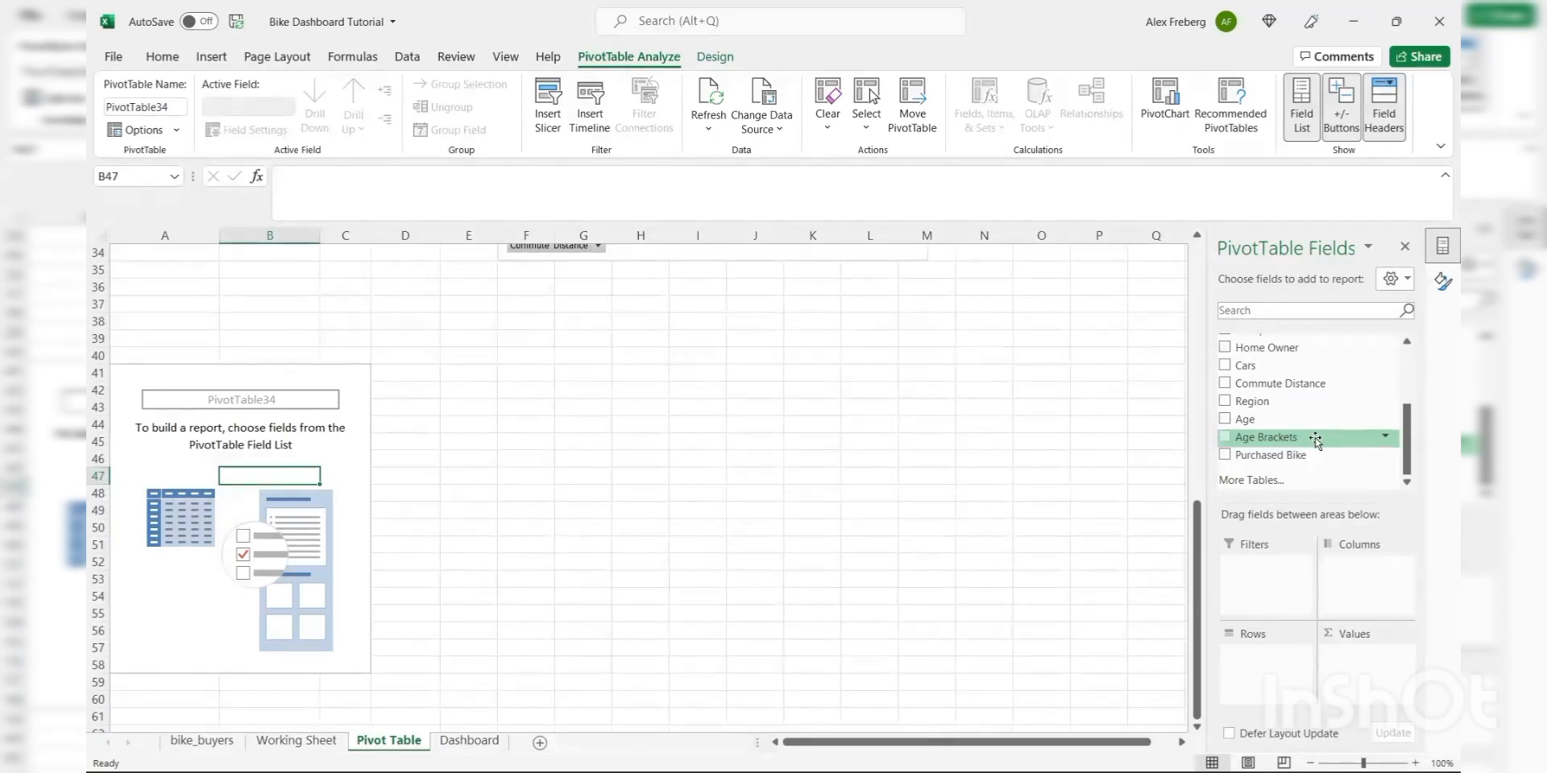
drag(1316, 440, 1278, 655)
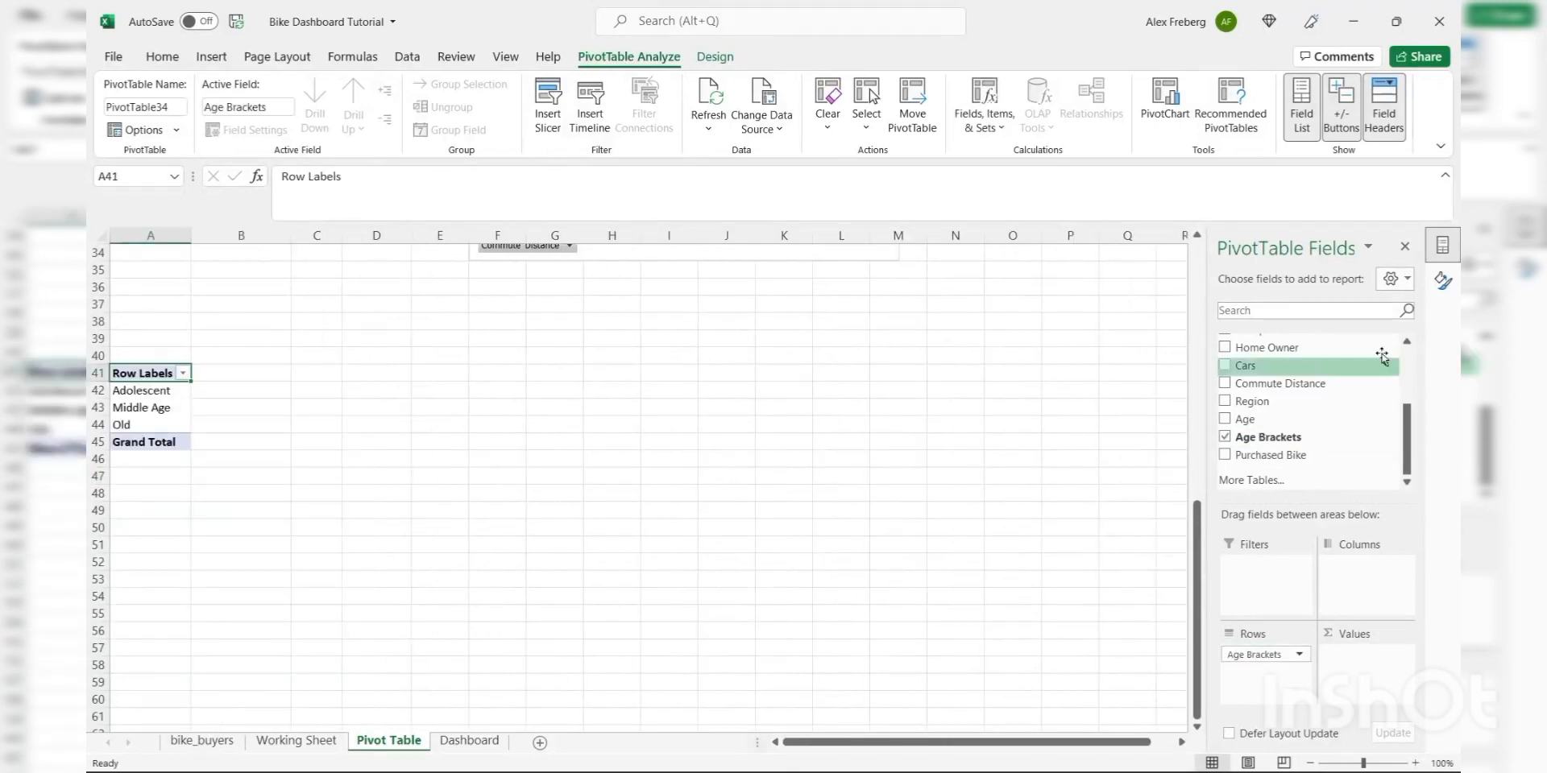
drag(1337, 454, 1350, 561)
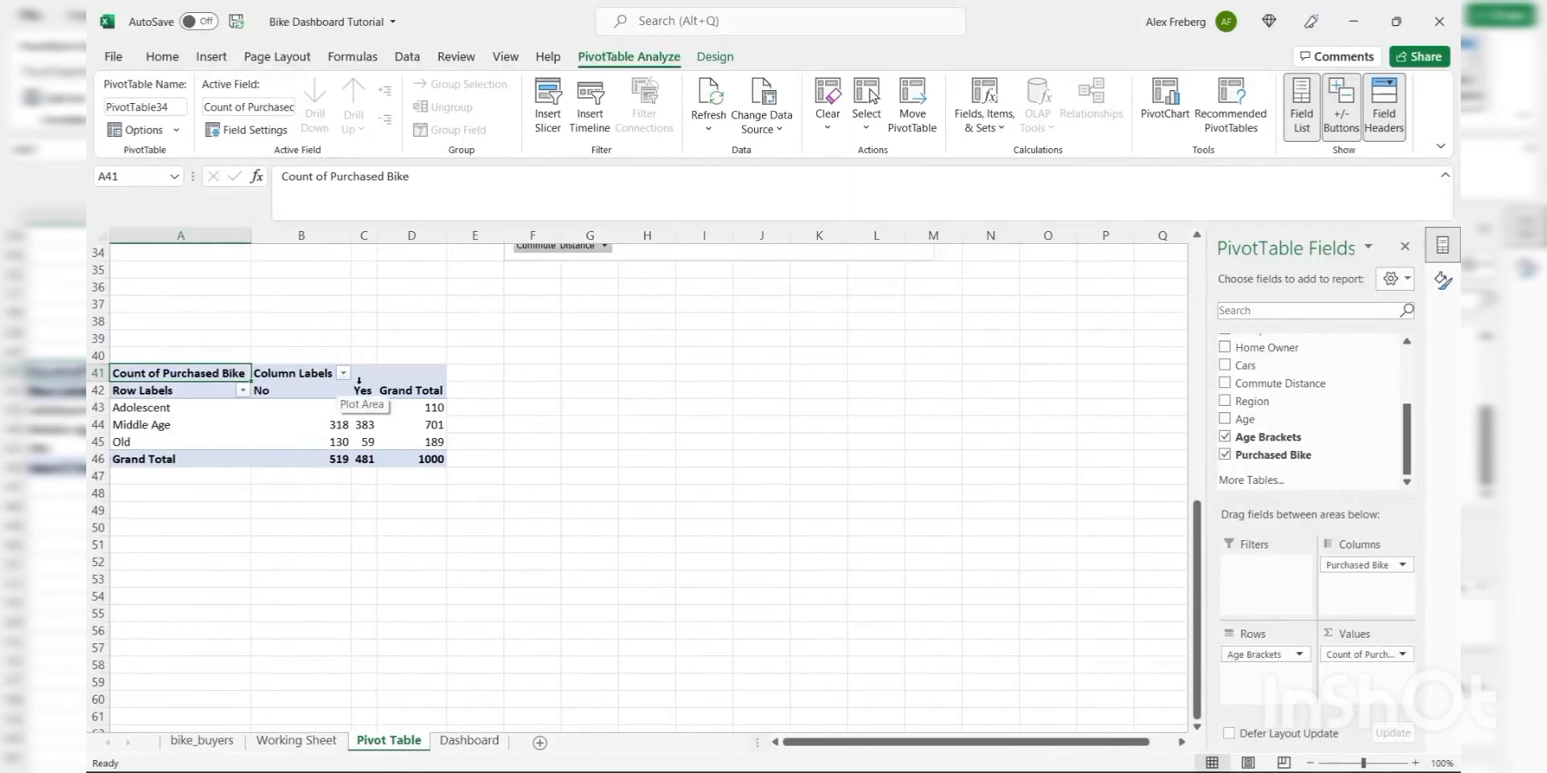
- Insert a Line with Markers chart from the age brackets pivot table and place it just to the right of the table
click(306, 426)
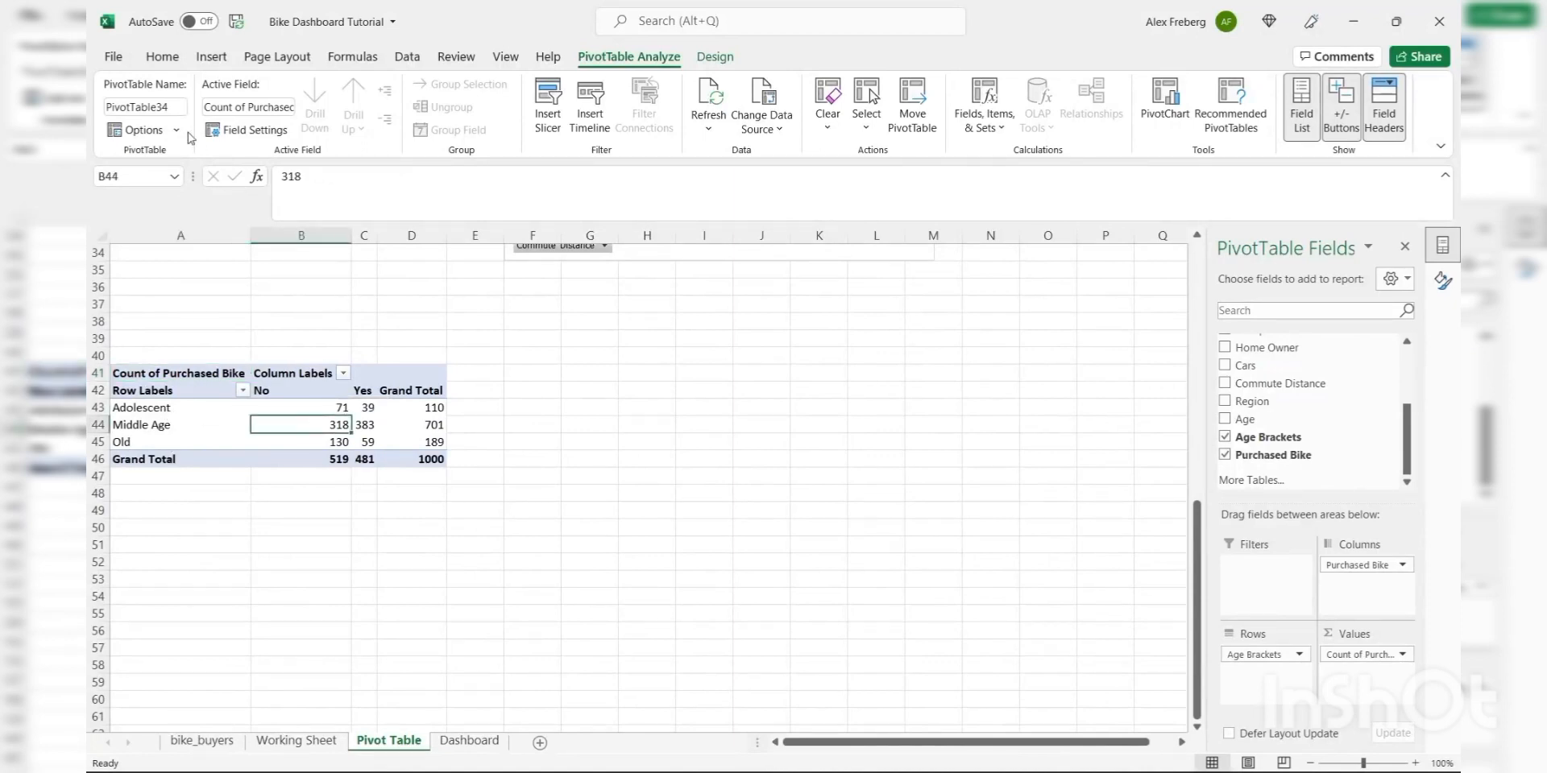
click(211, 66)
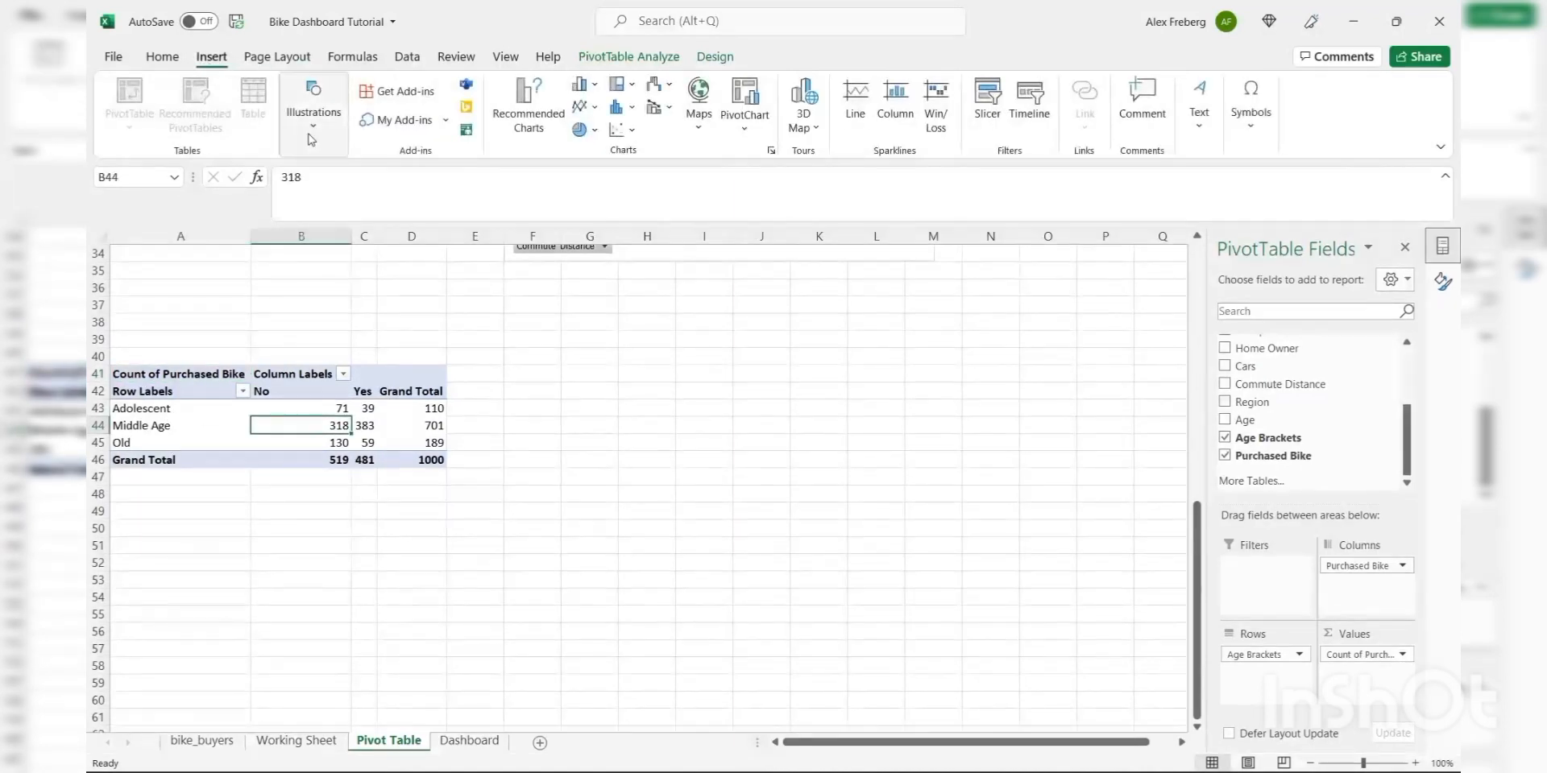
click(535, 98)
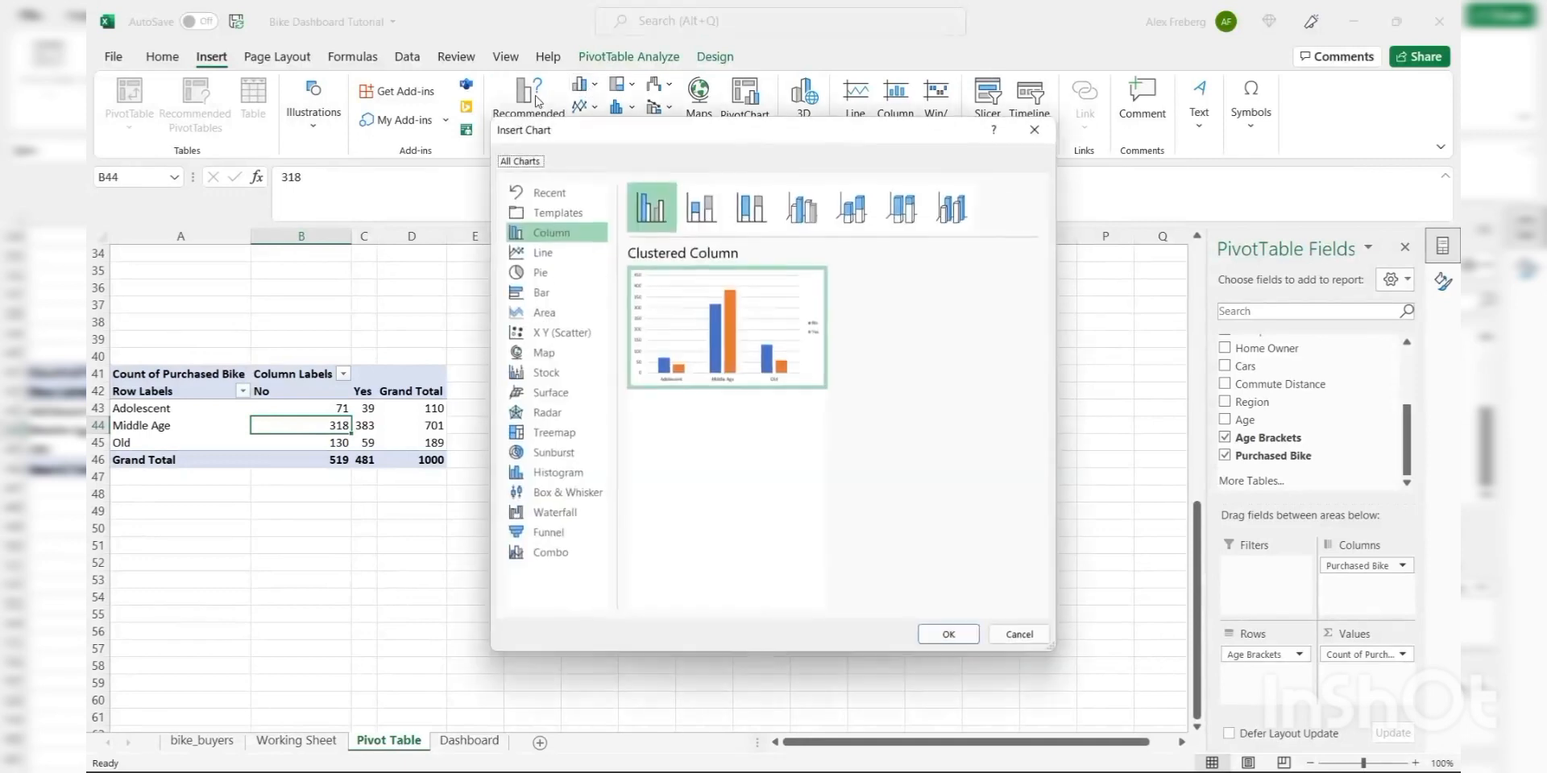
click(562, 253)
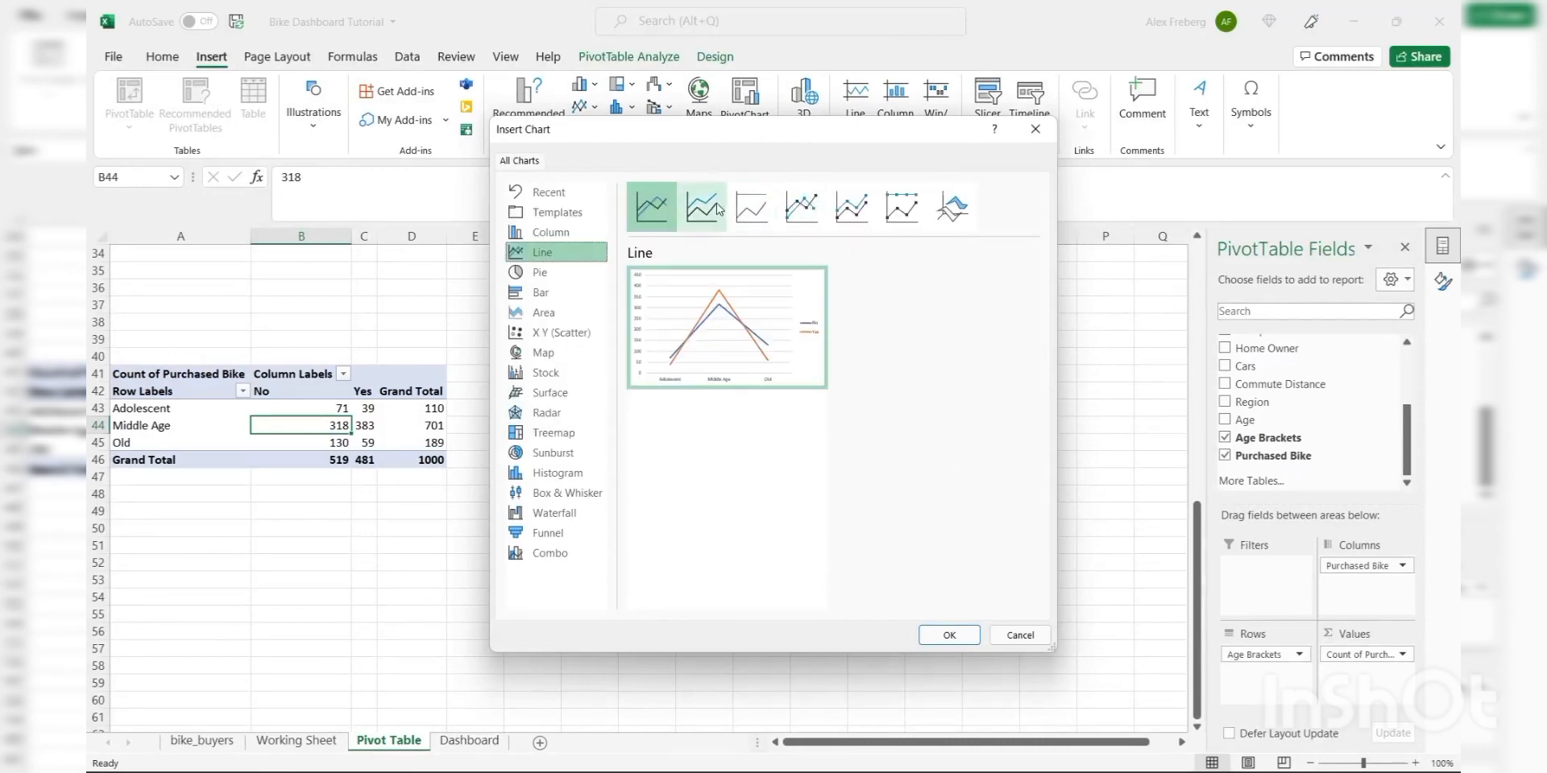
click(852, 207)
click(894, 209)
click(854, 212)
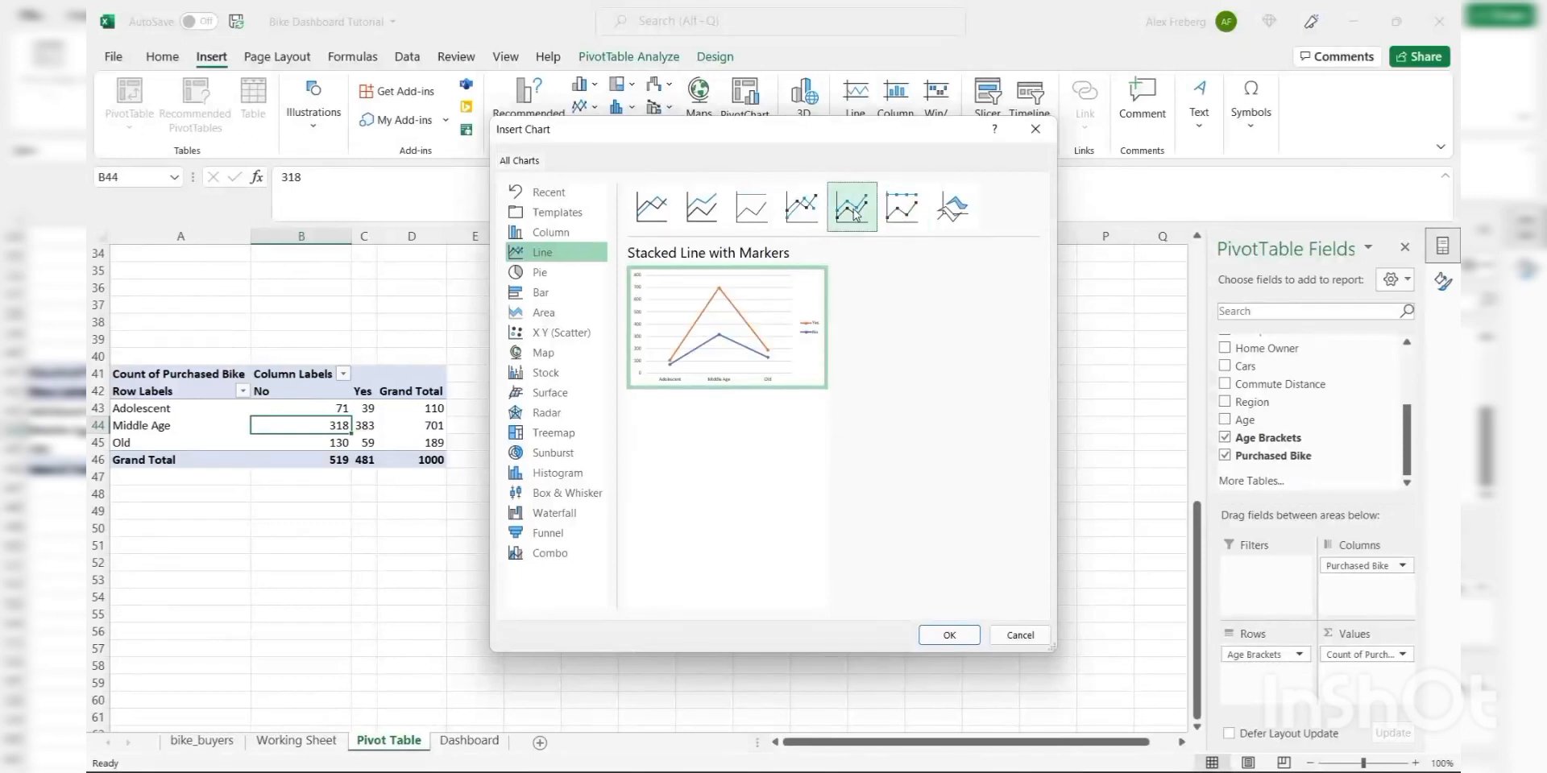
click(802, 207)
click(651, 207)
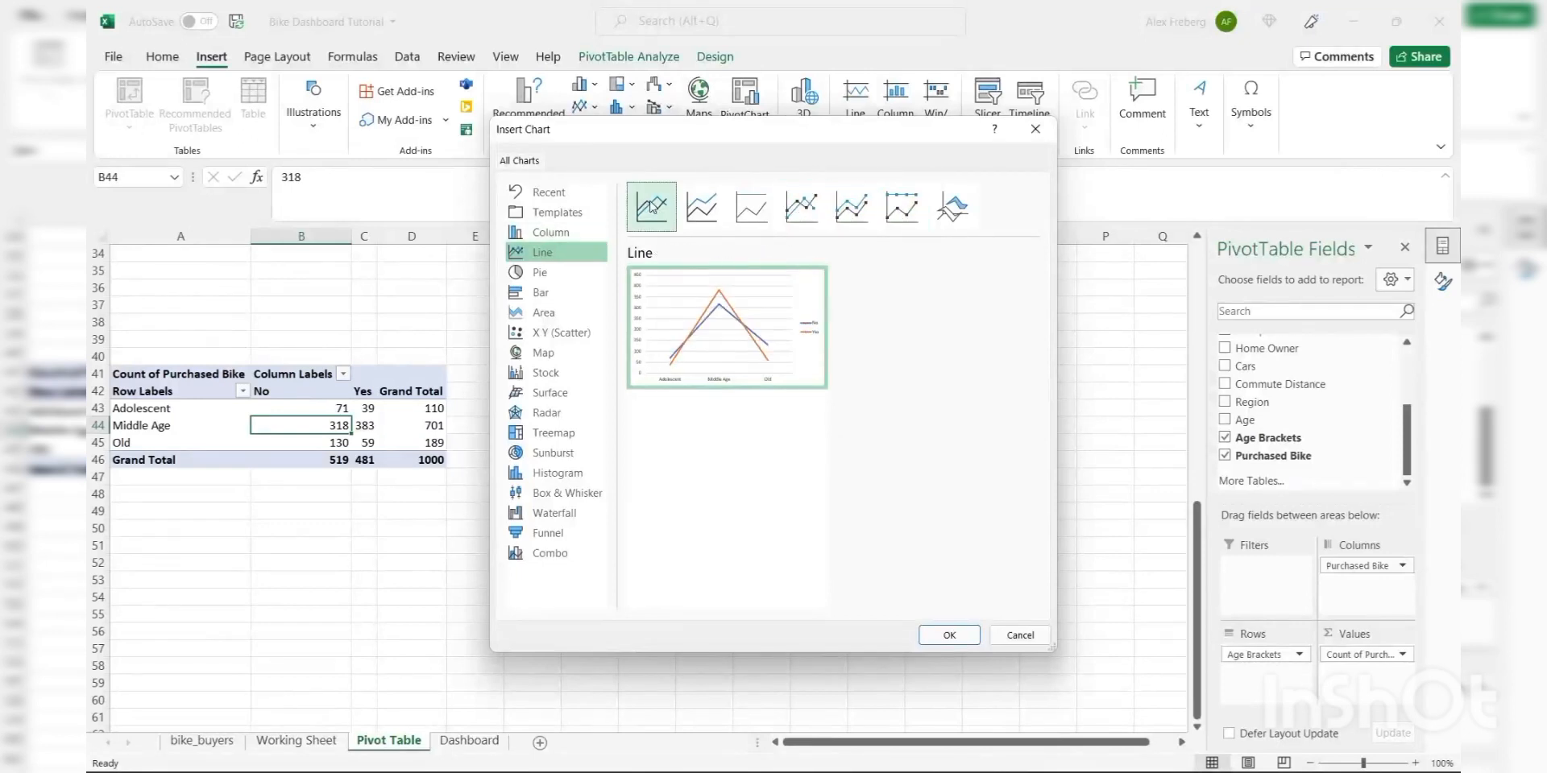
click(802, 207)
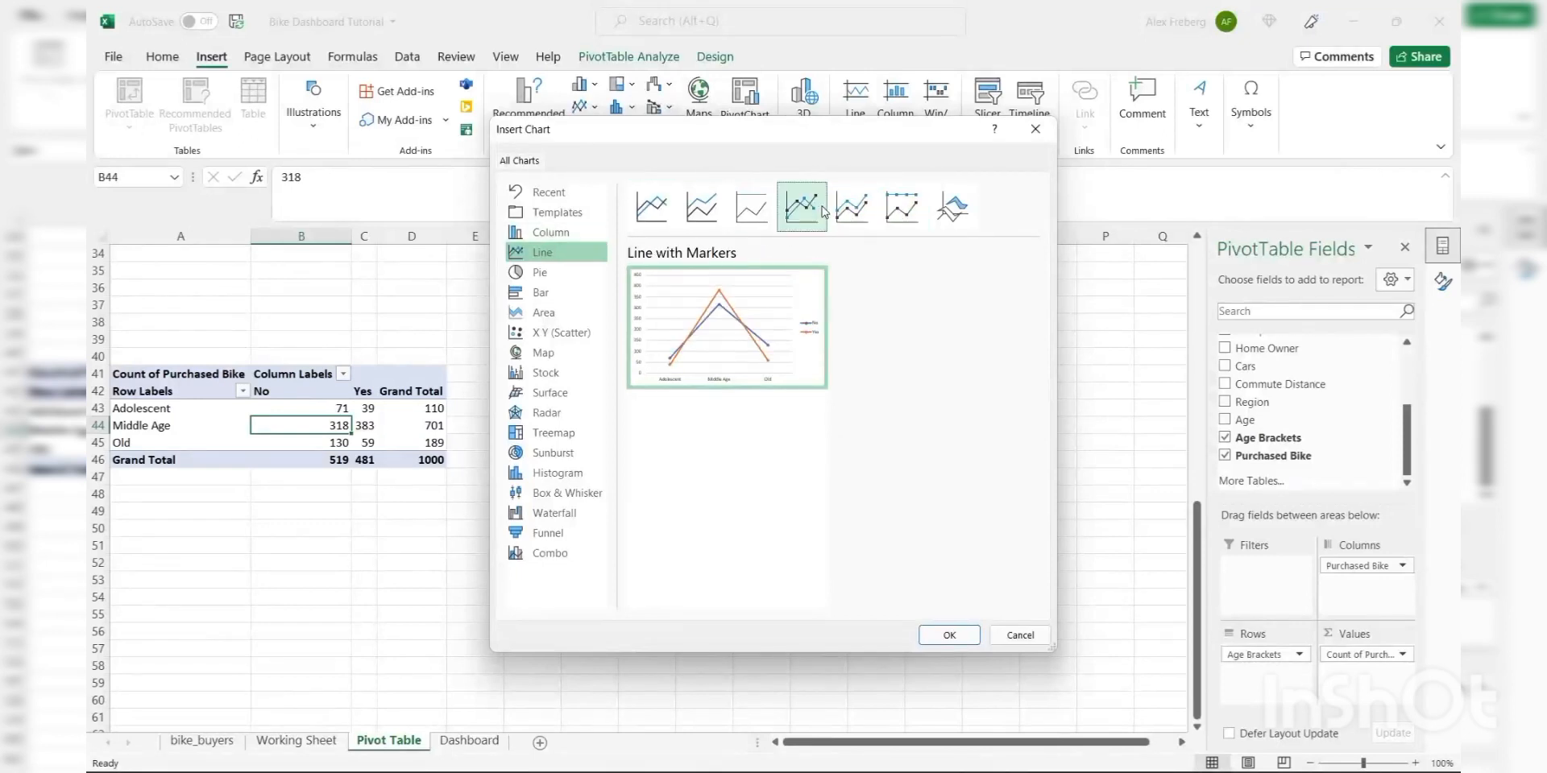
click(653, 210)
click(801, 207)
click(951, 636)
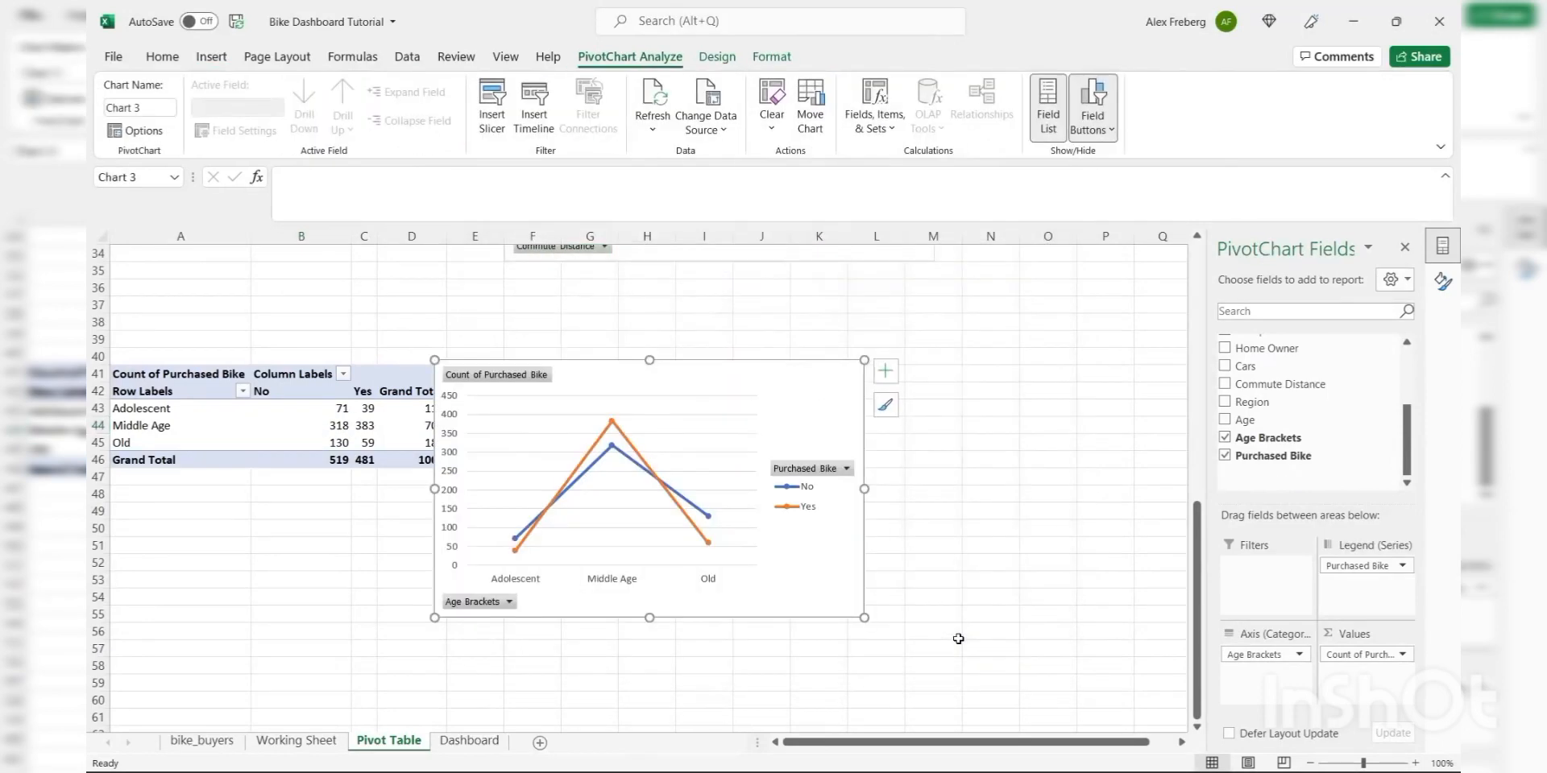
drag(722, 370, 782, 372)
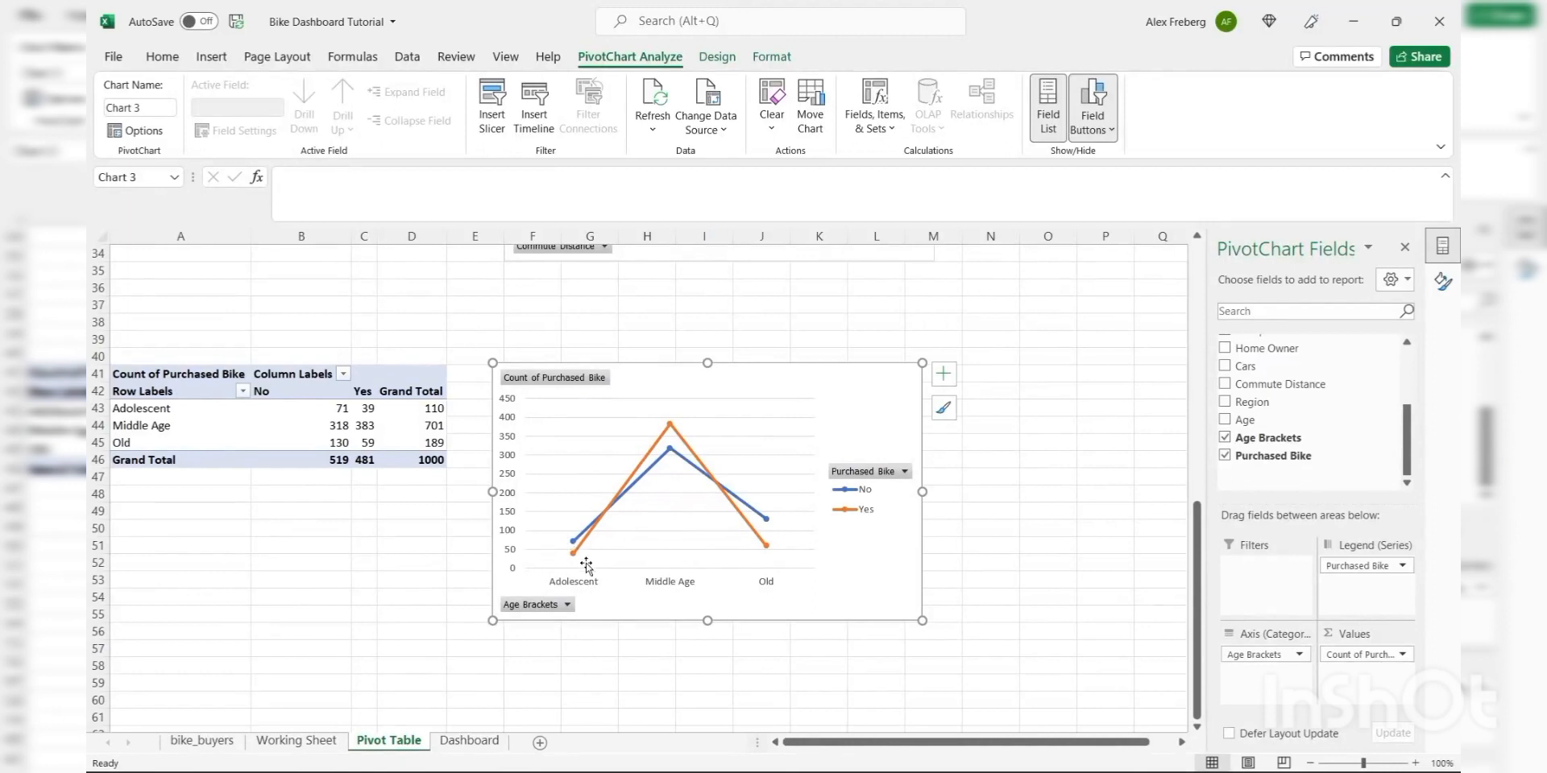
- Add only a primary horizontal axis title to the age brackets line chart
mouse_move(764, 555)
click(943, 373)
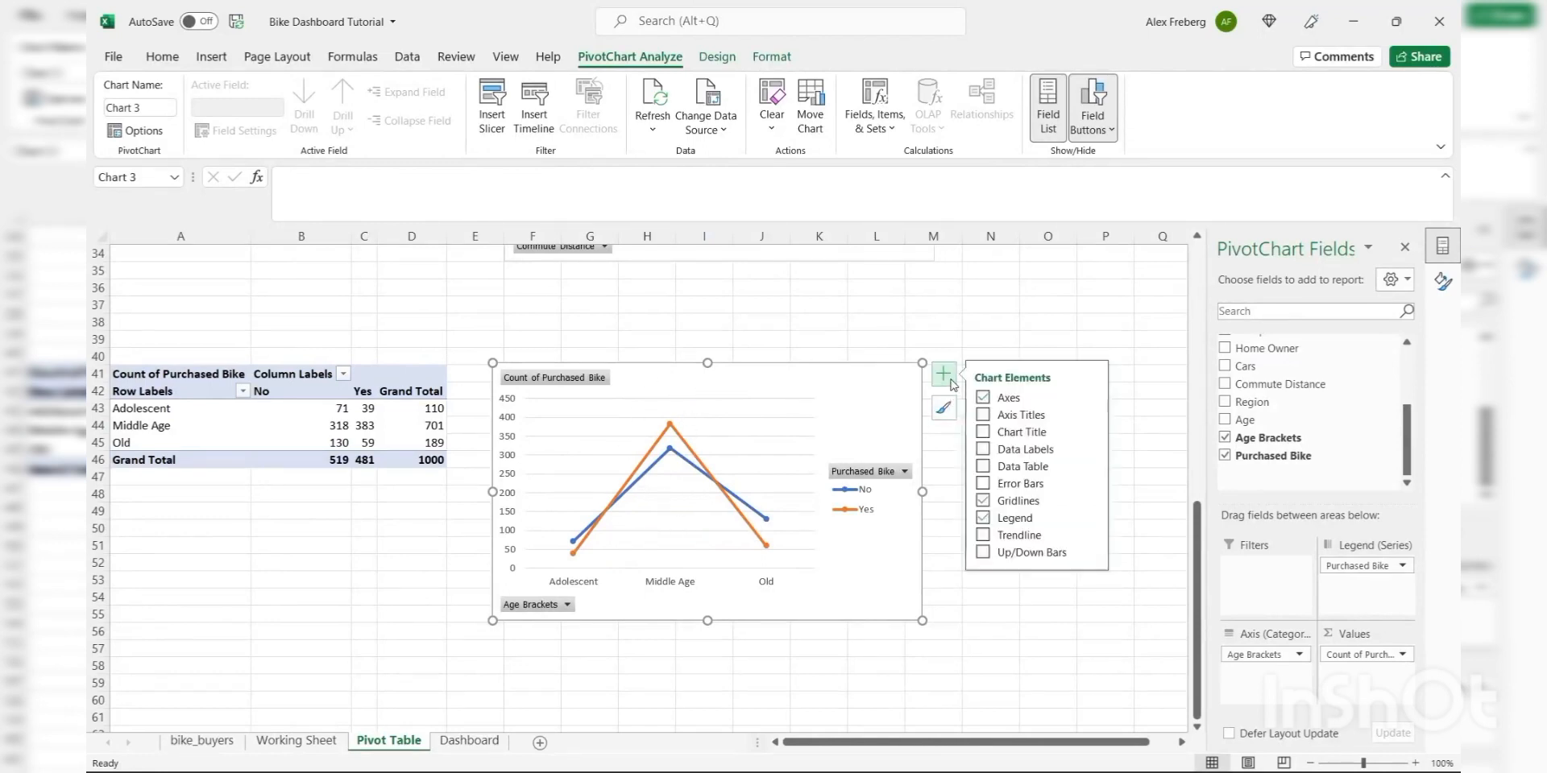
click(985, 415)
click(985, 415)
click(1093, 414)
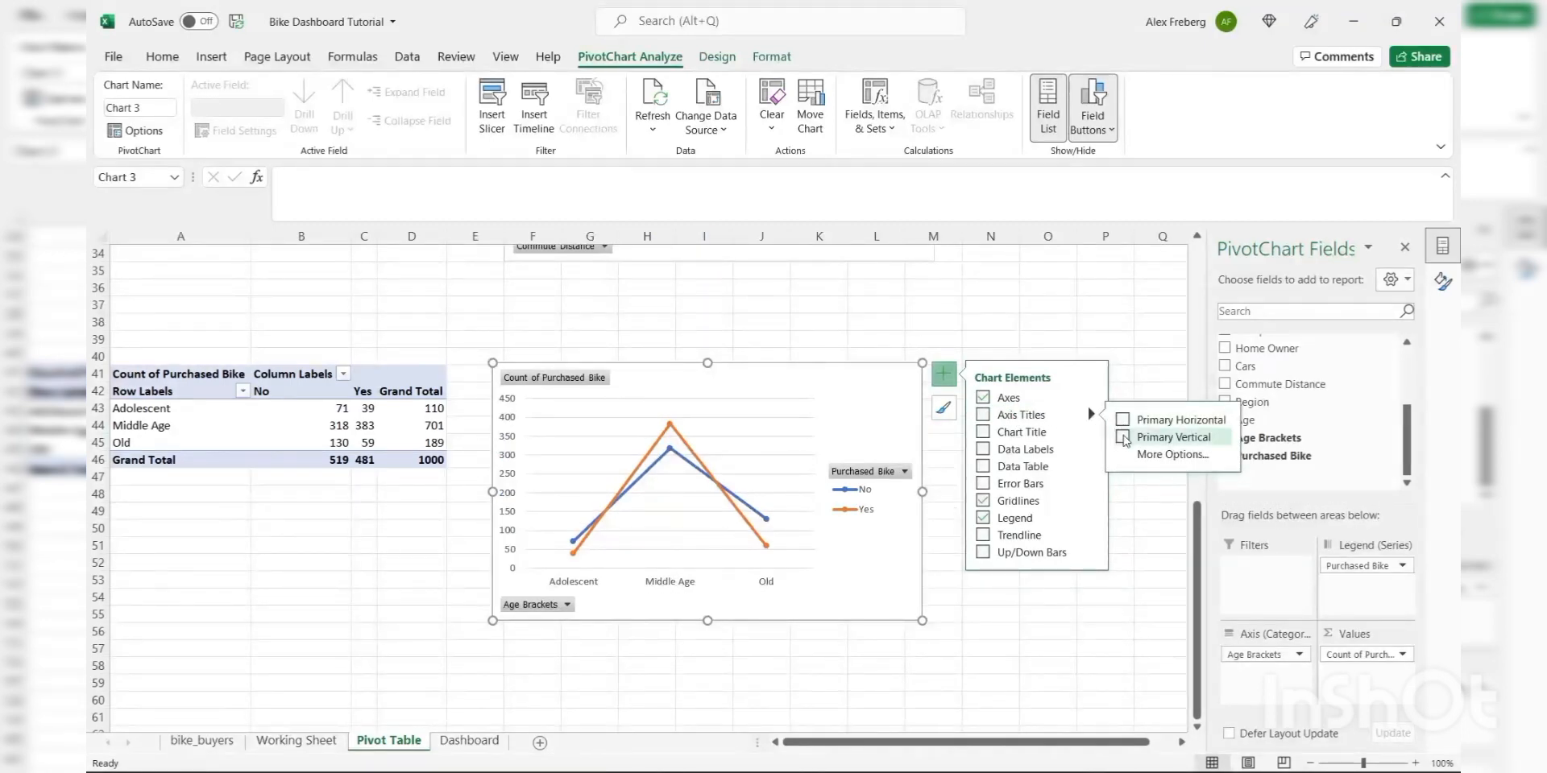
click(1123, 435)
click(1123, 435)
click(1123, 423)
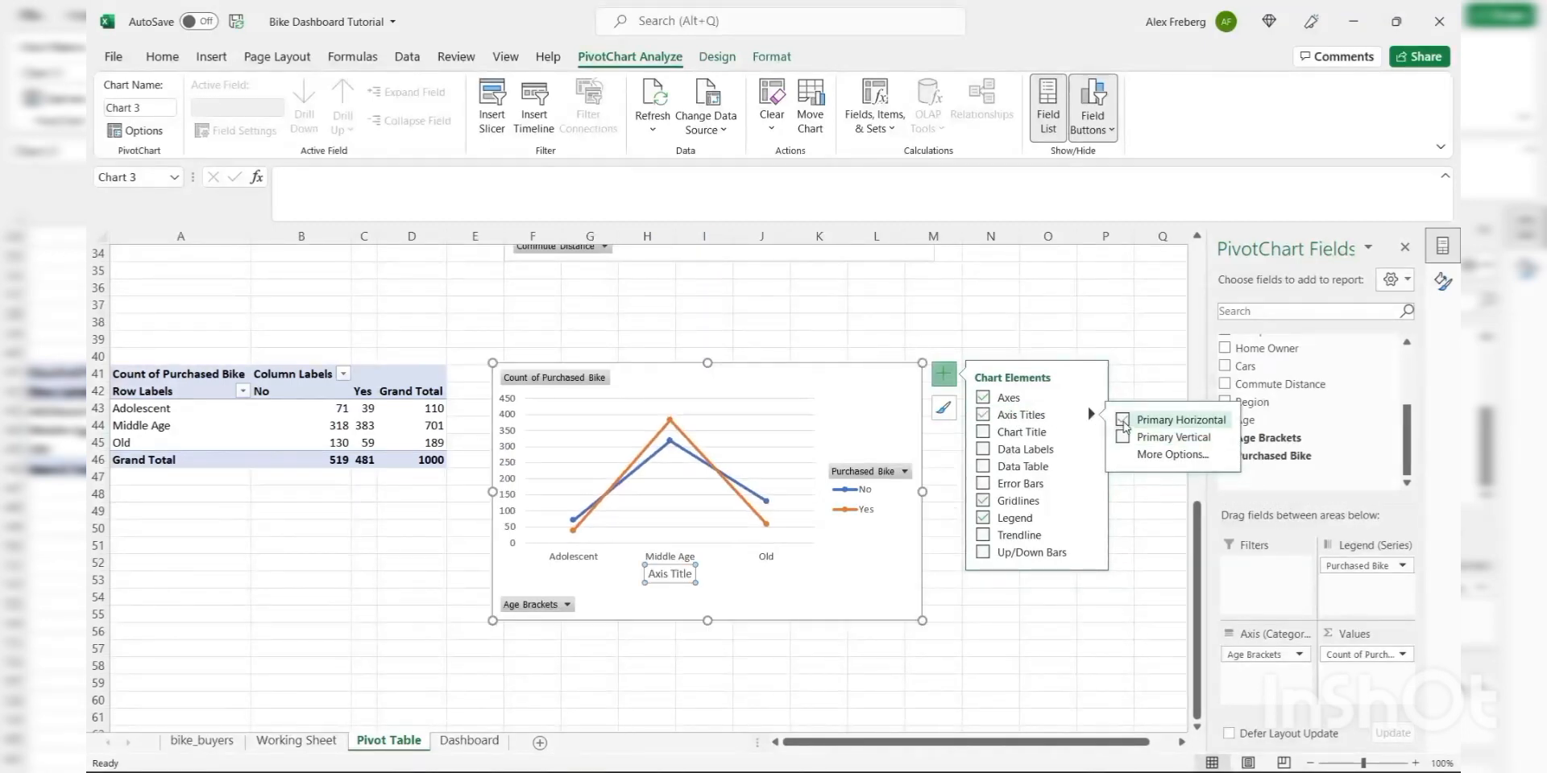
- Change the horizontal axis title of the age brackets line chart to "Age Bracket"
double_click(681, 574)
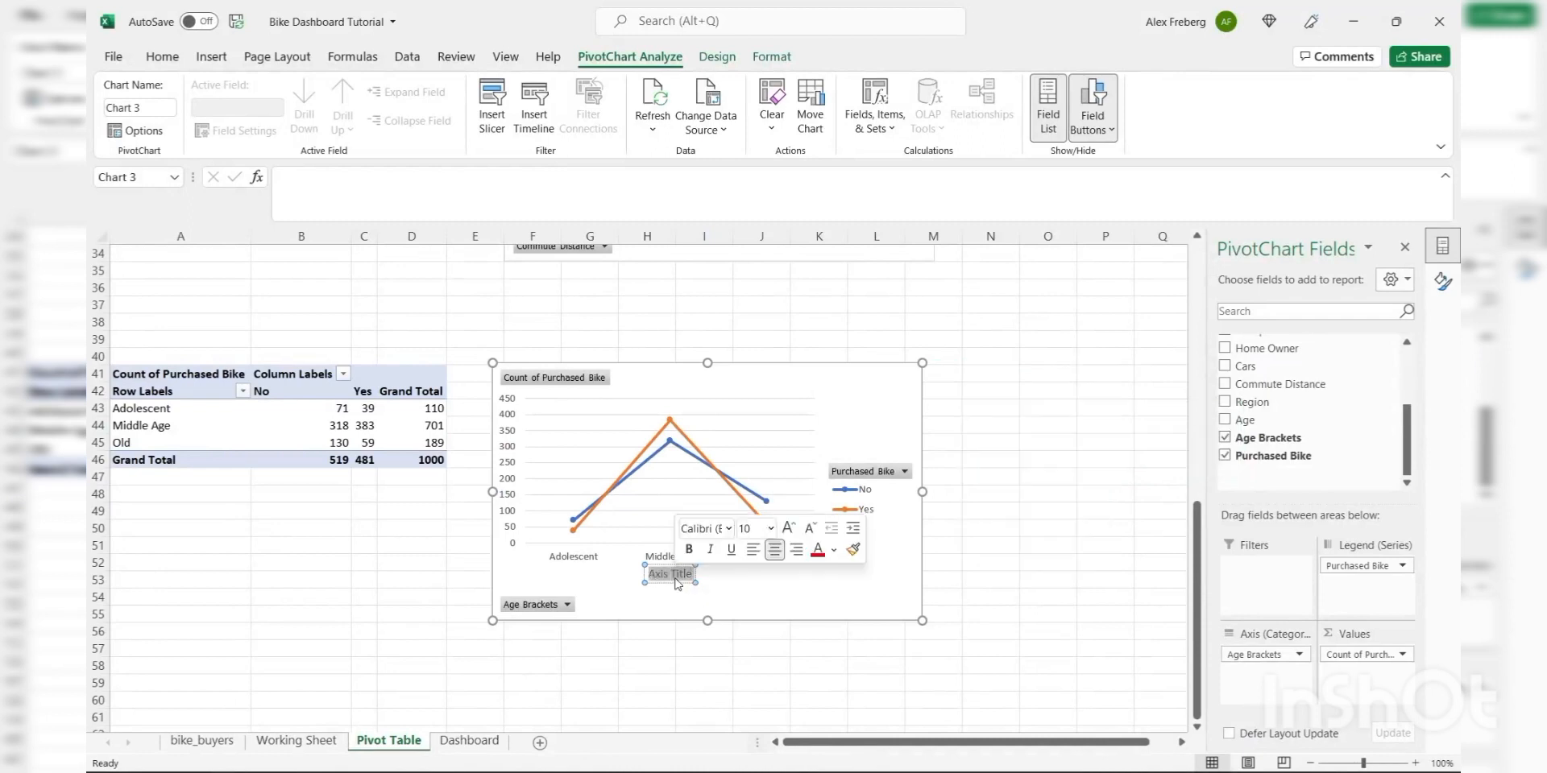
key(ctrl+a)
text(Age)
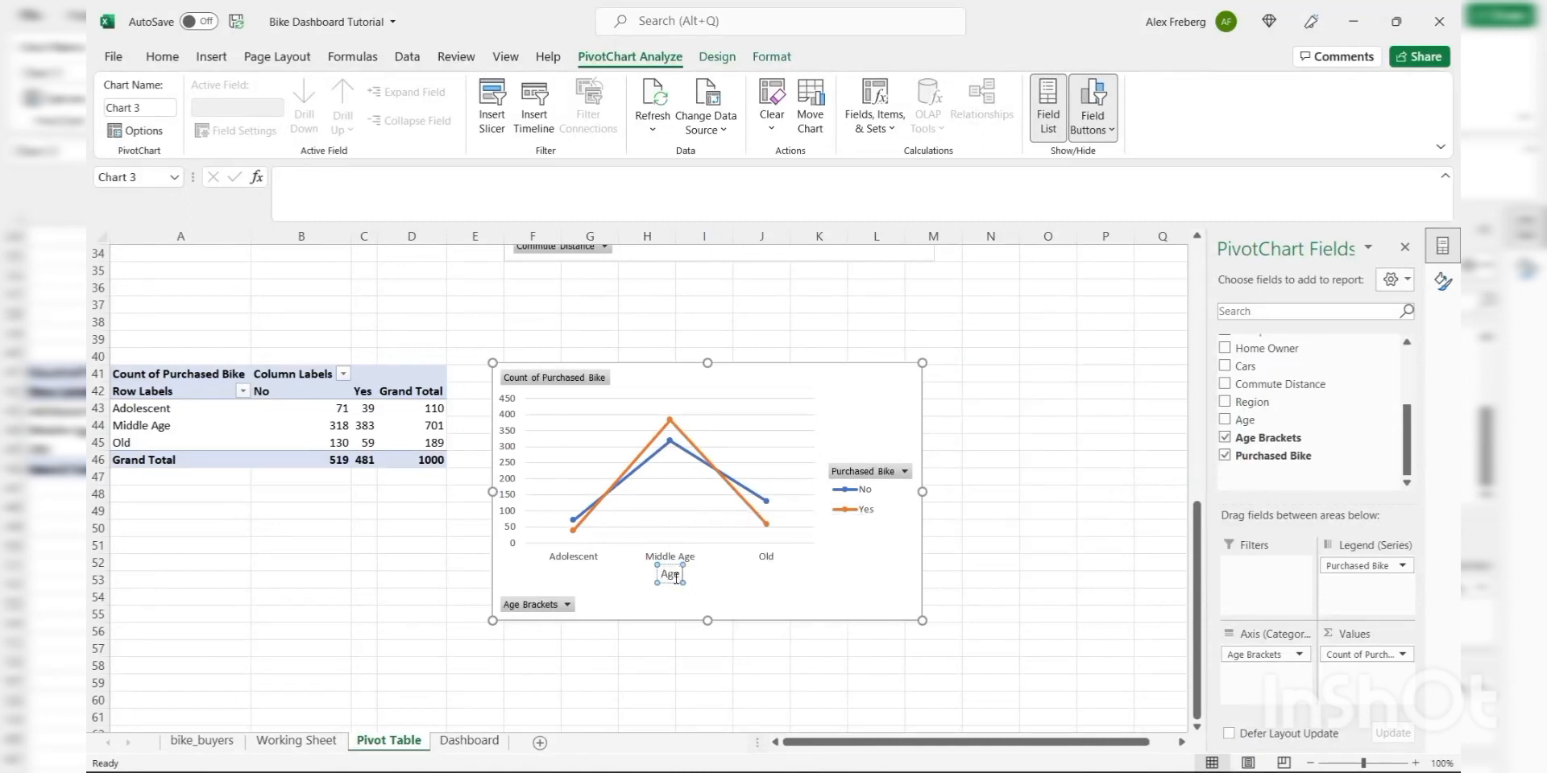
text( Bracket)
click(758, 594)
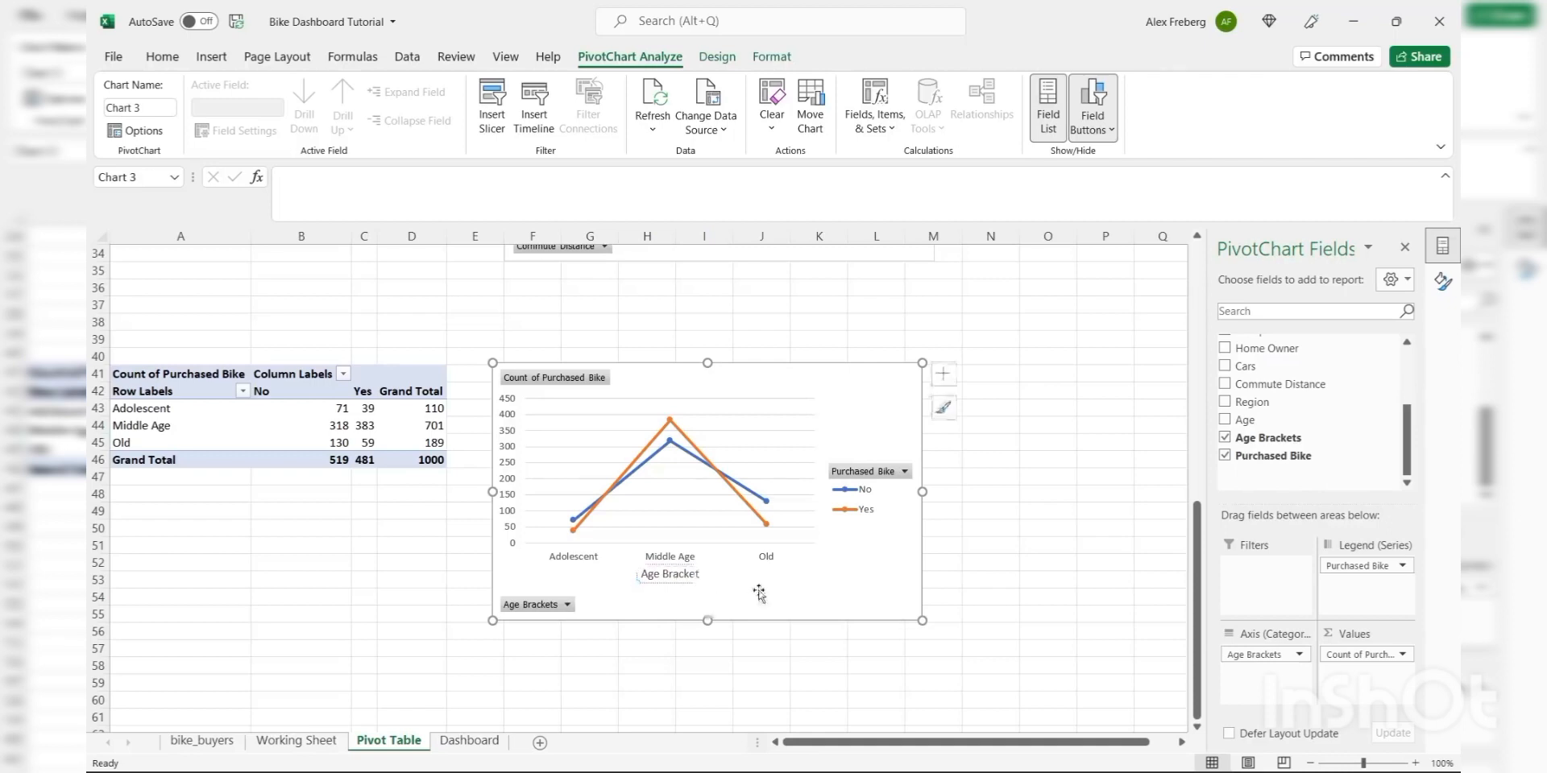
- Add a chart title to the age brackets line chart and set it to "Customer Age Brackets"
click(948, 376)
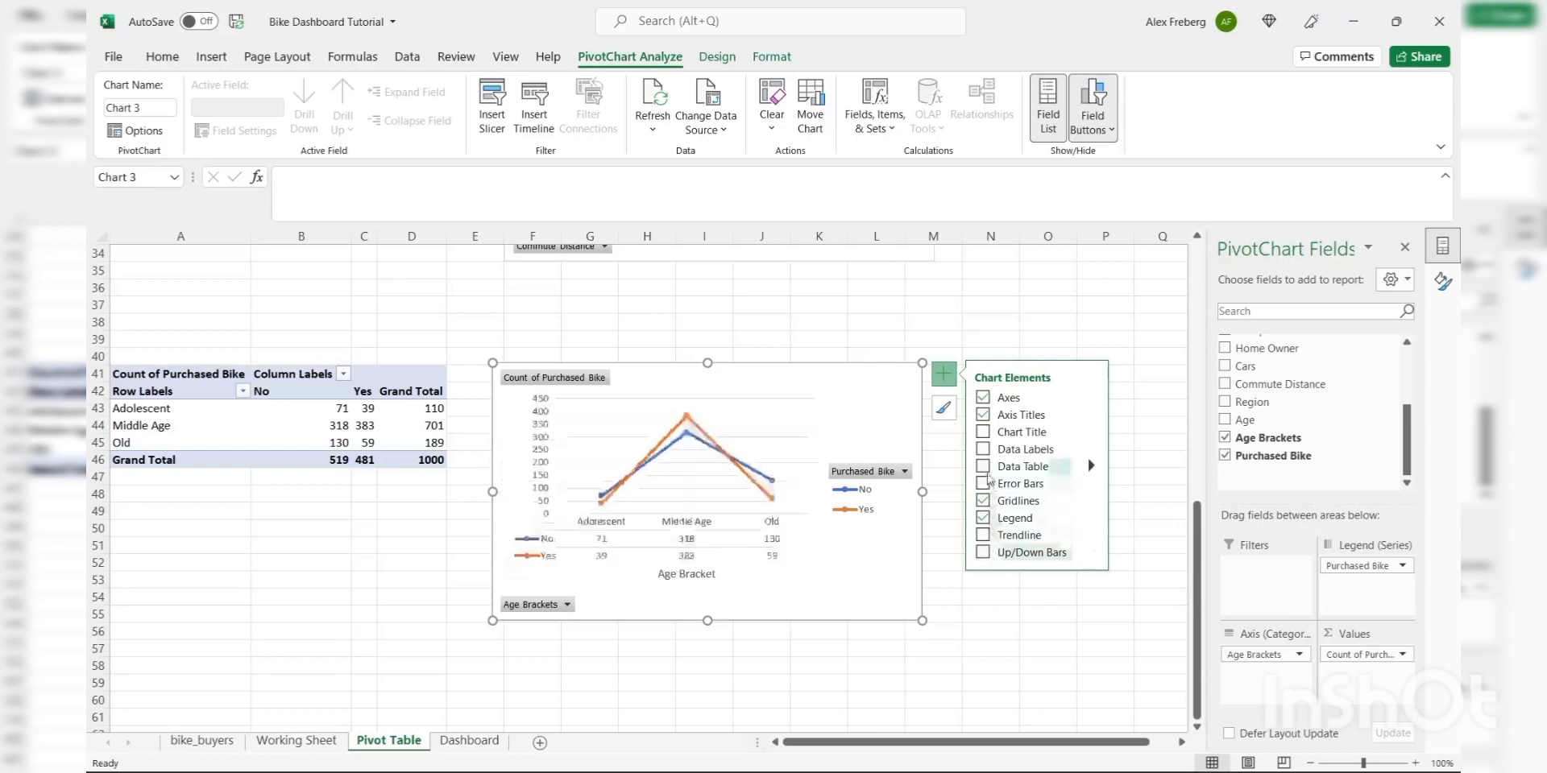
click(983, 431)
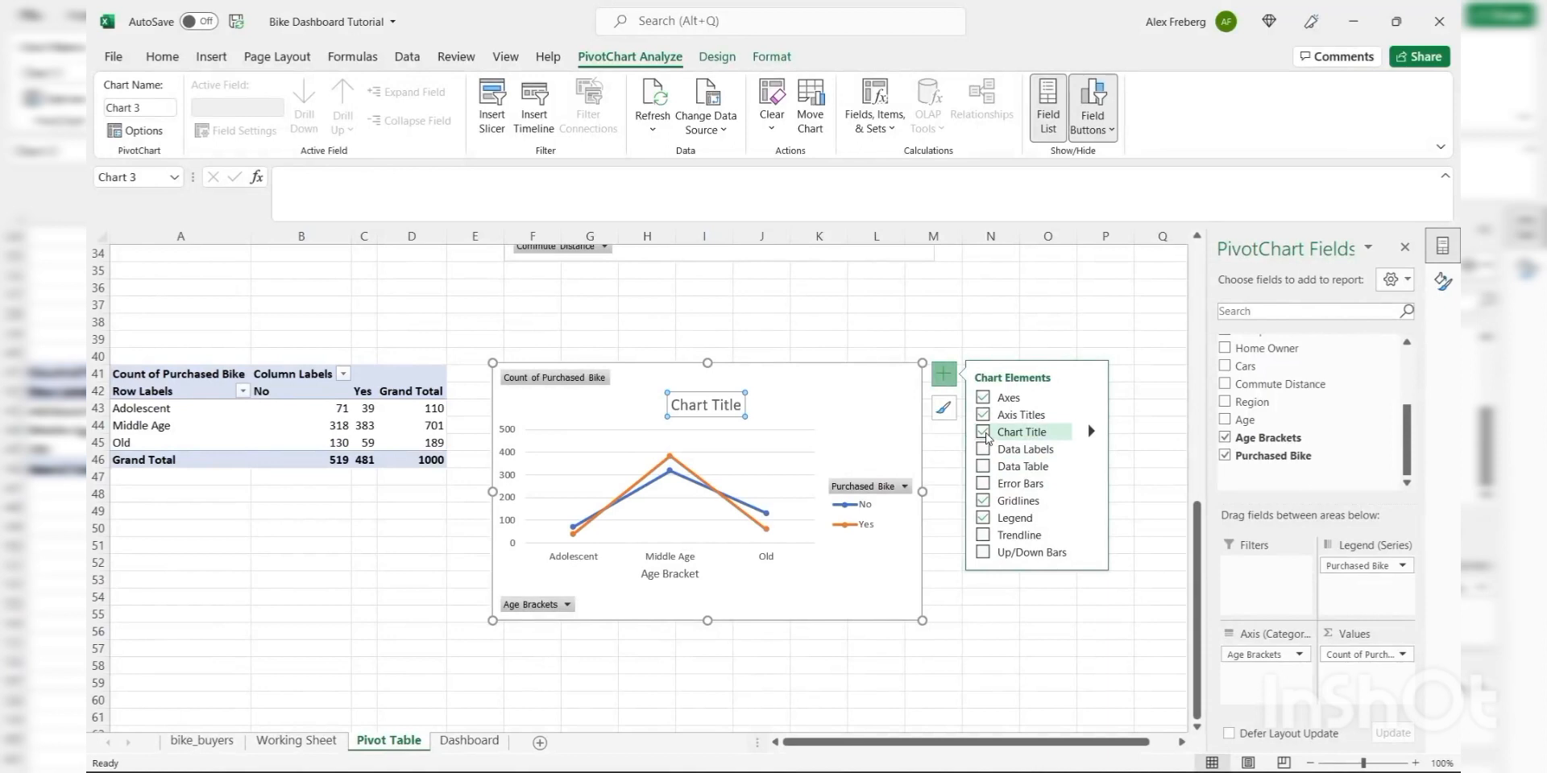
click(707, 406)
triple_click(707, 408)
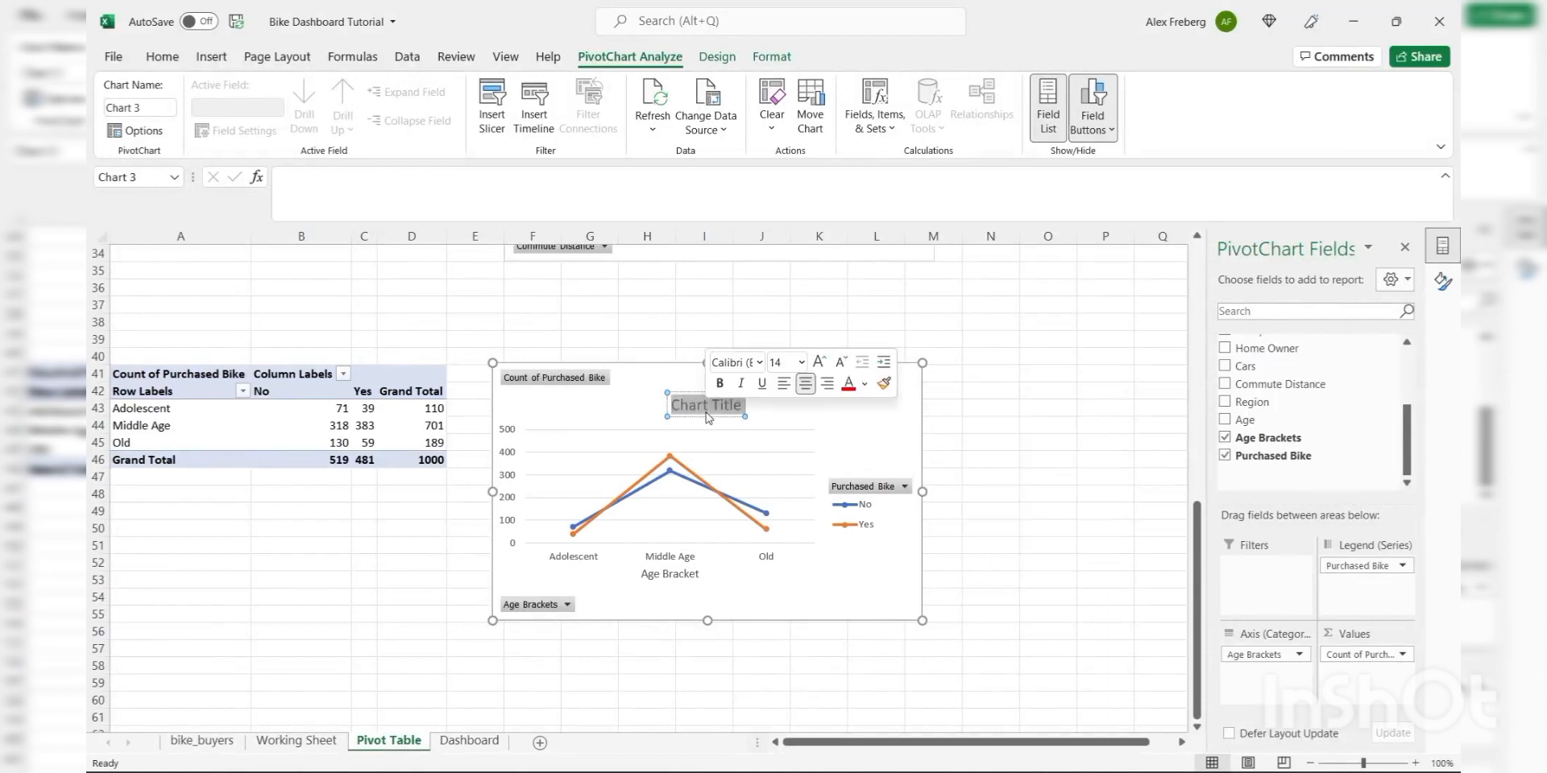
text(Customer )
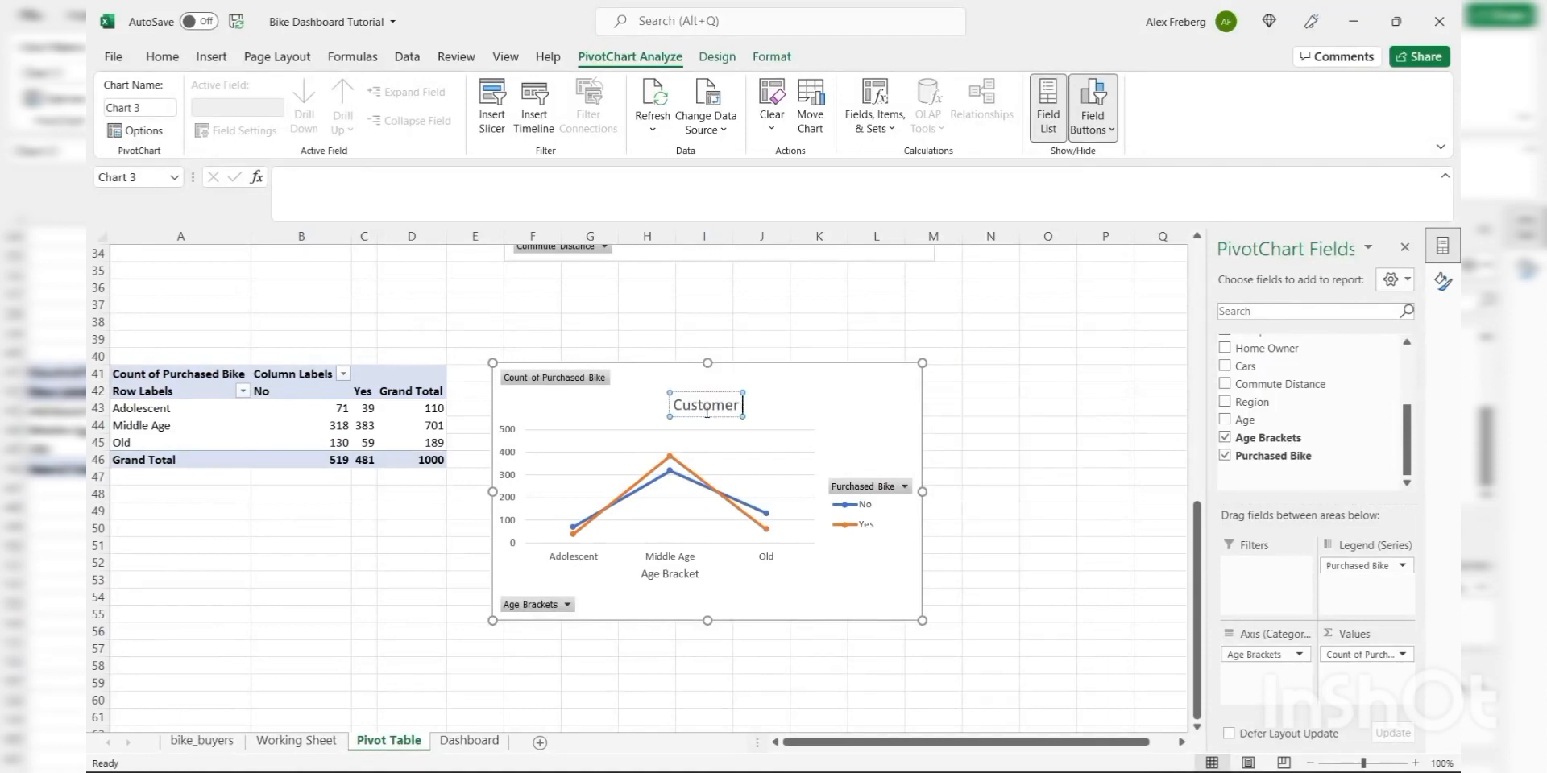
text(Age Bracke)
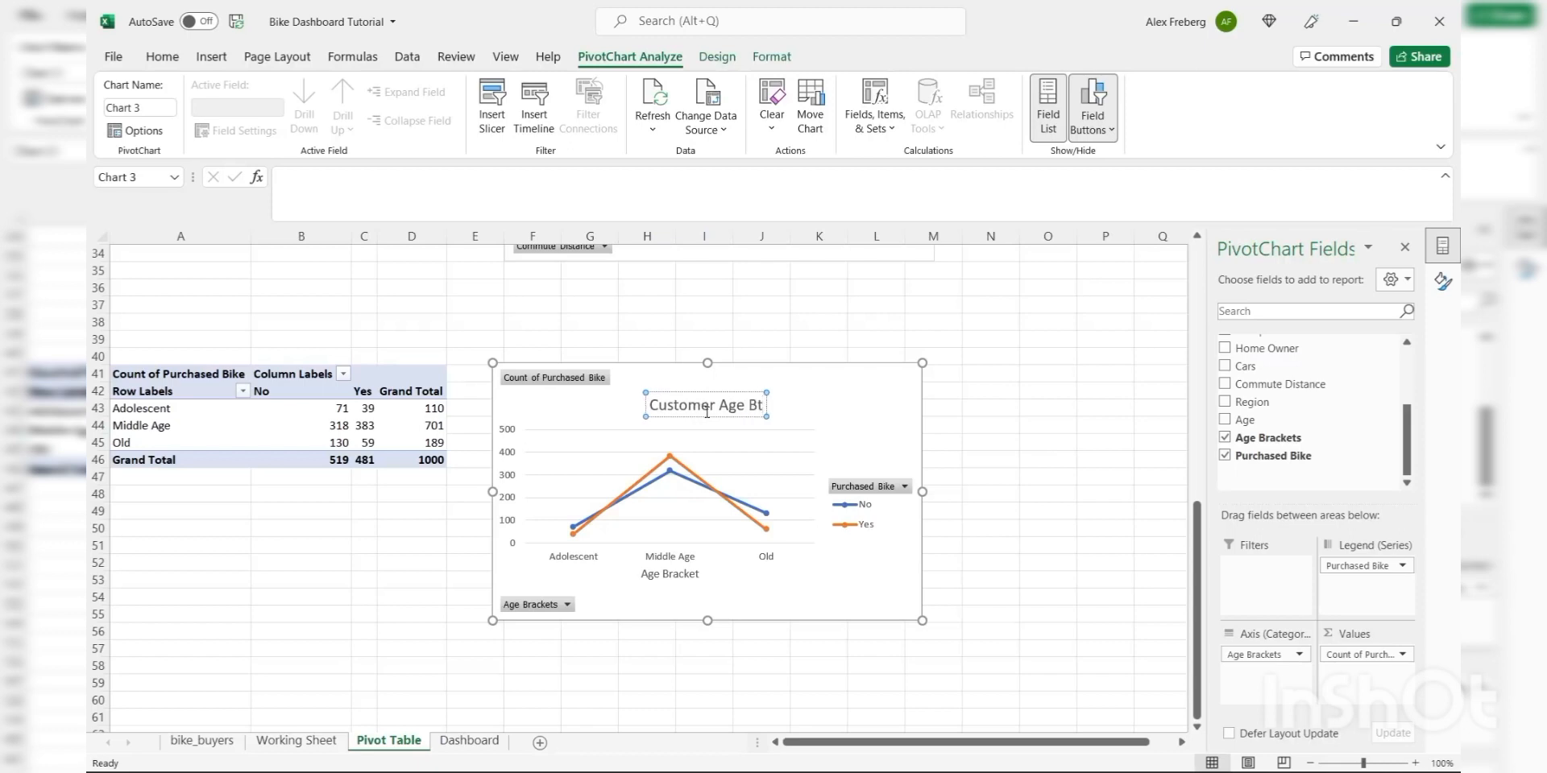
text(ts)
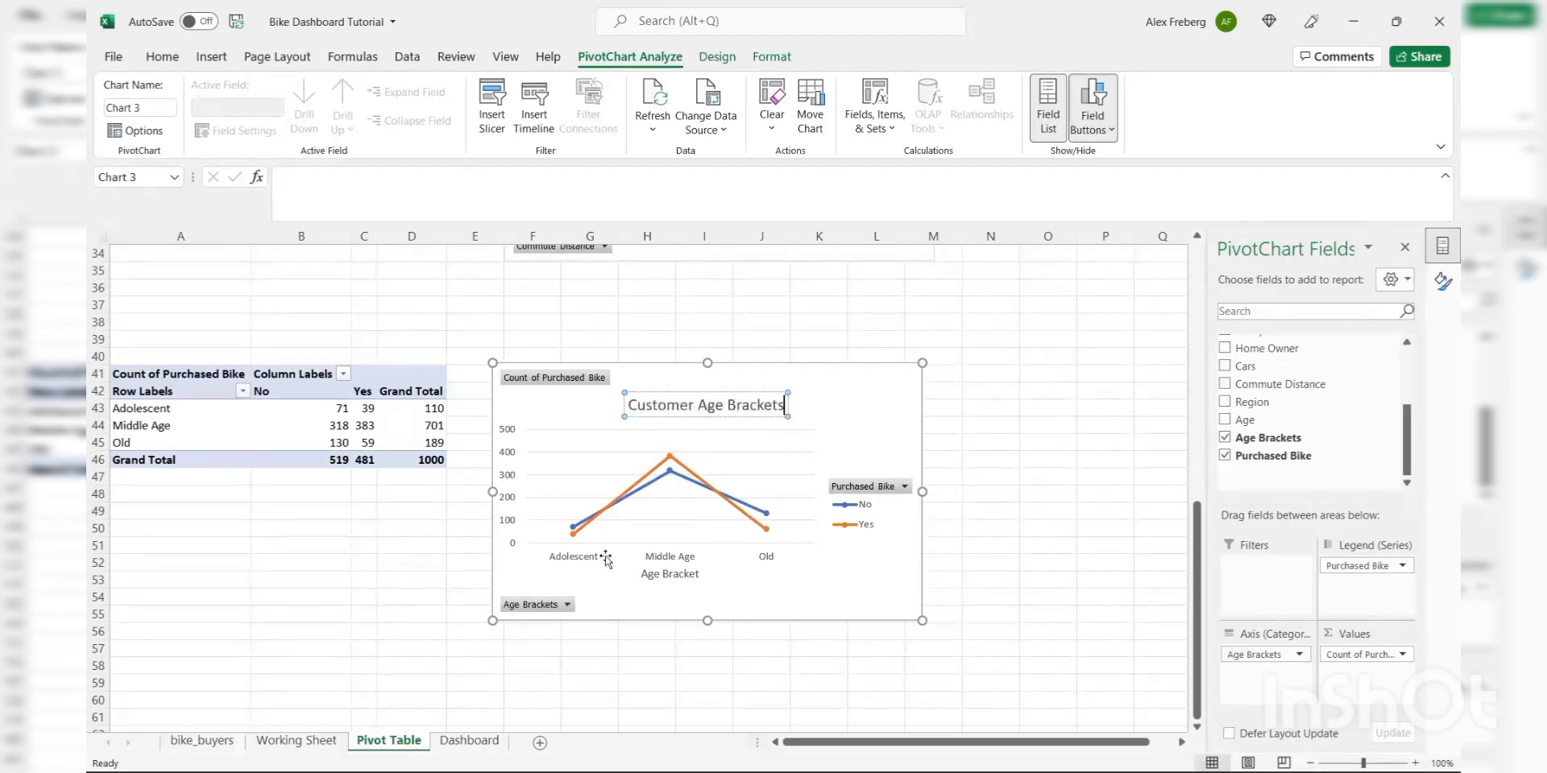
click(887, 400)
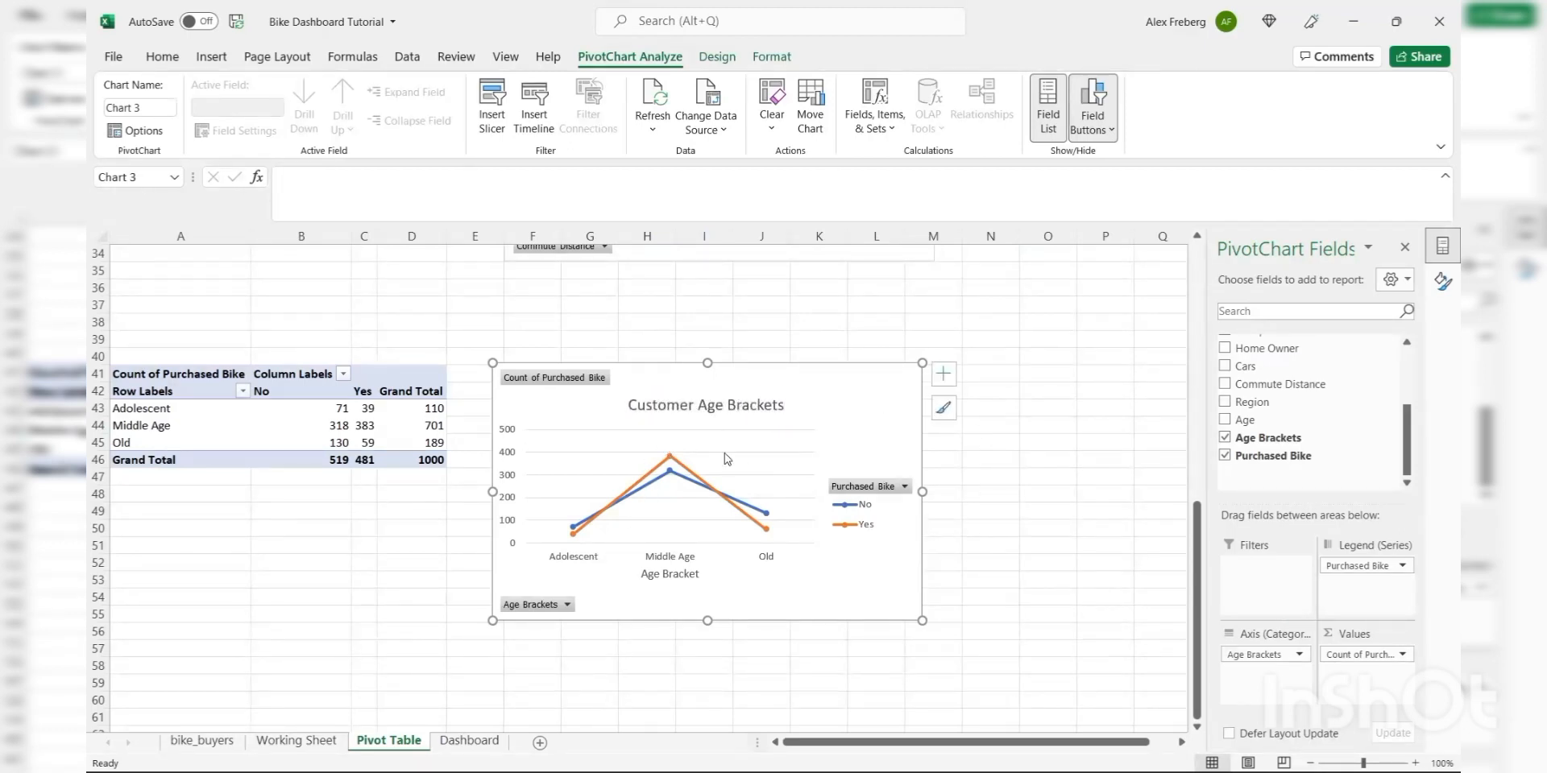
- Copy the whole age brackets pivot table, A41 through D46, and paste the copy at cell A58
scroll(357, 517, down, 1)
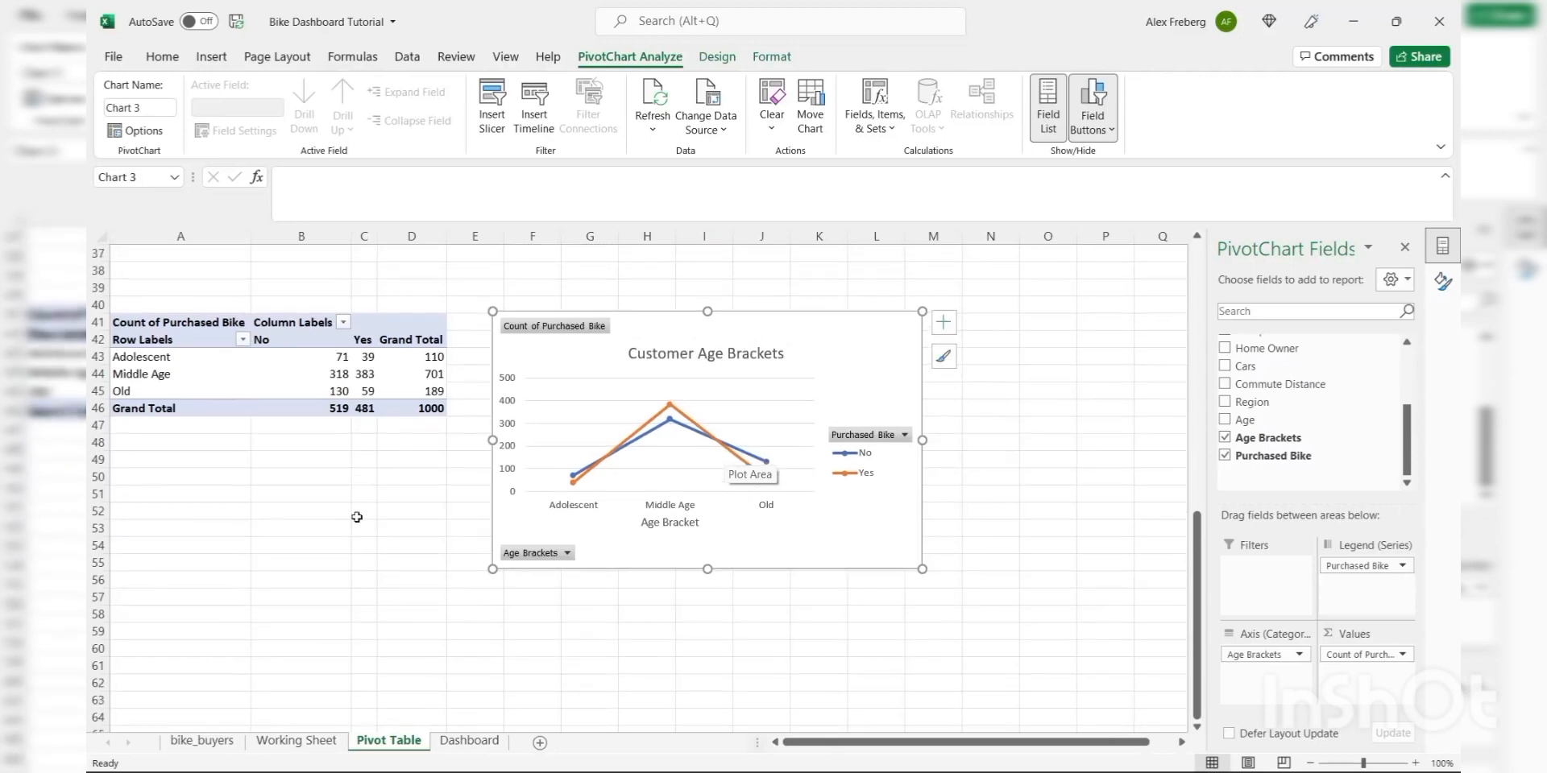
click(282, 357)
key(ctrl+c)
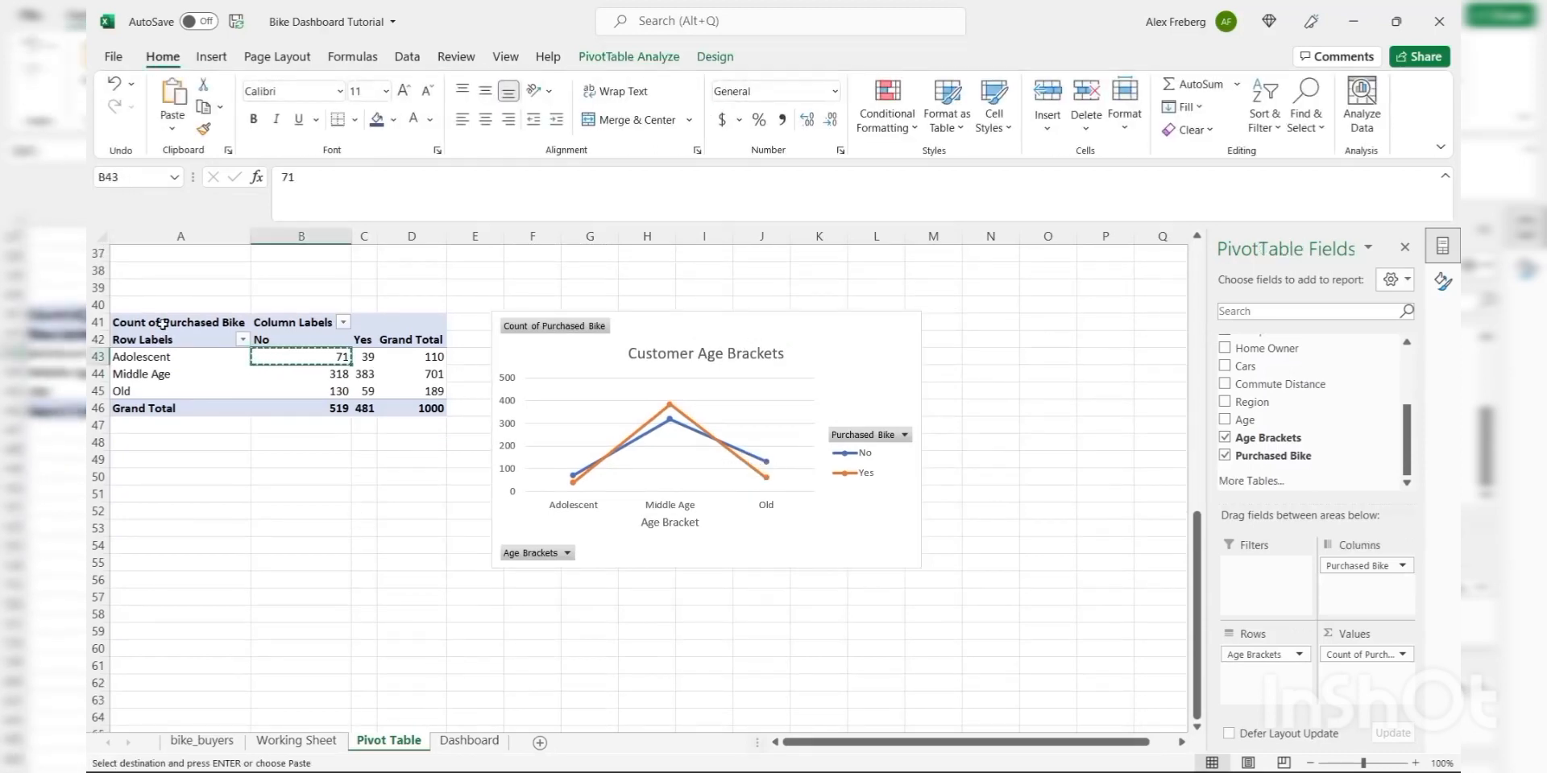
click(162, 323)
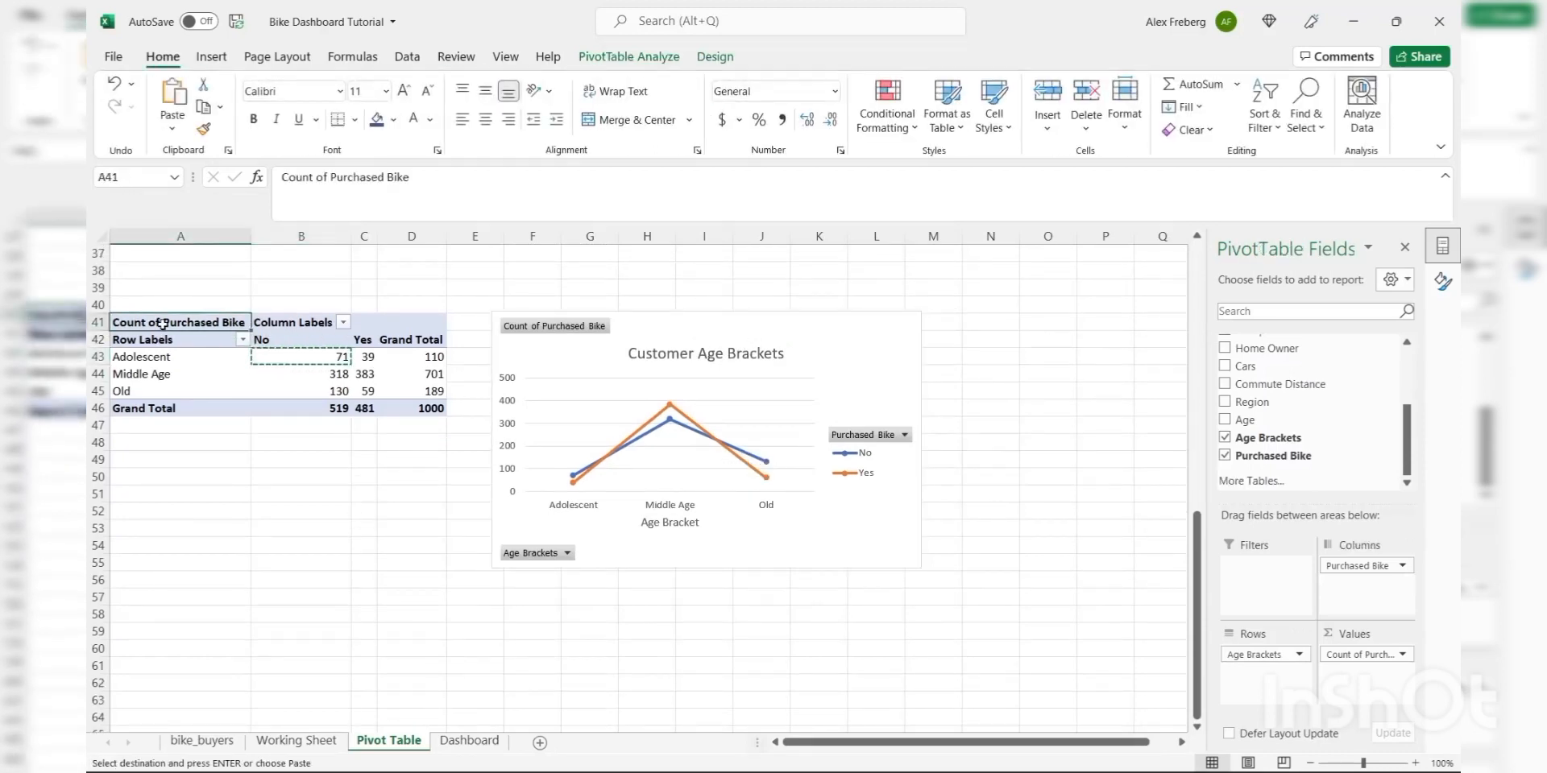
shift+click(401, 405)
key(ctrl+c)
click(186, 614)
key(ctrl+v)
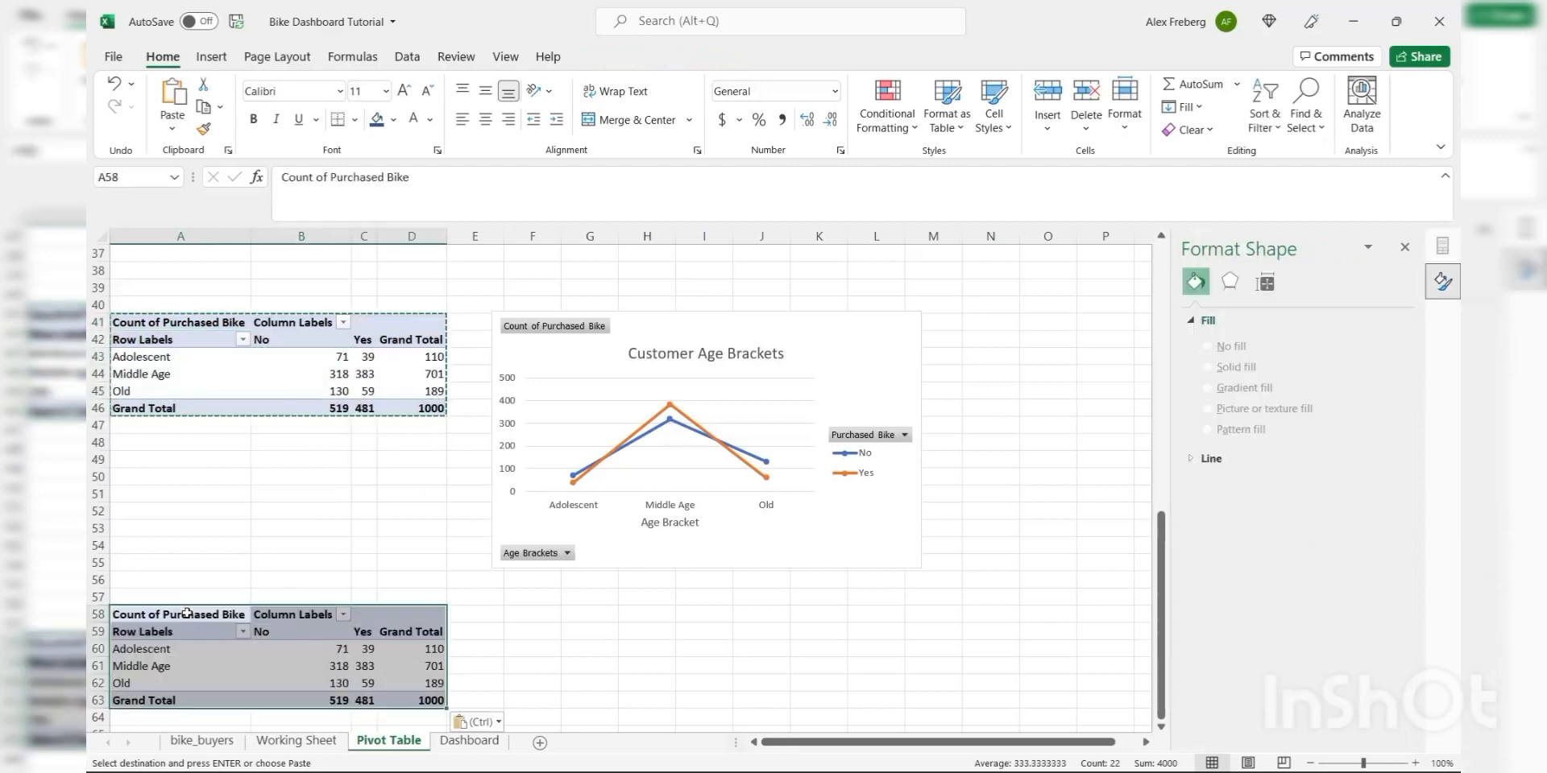
- Replace Age Brackets with Age as the row field of the copied pivot table at A58
click(352, 650)
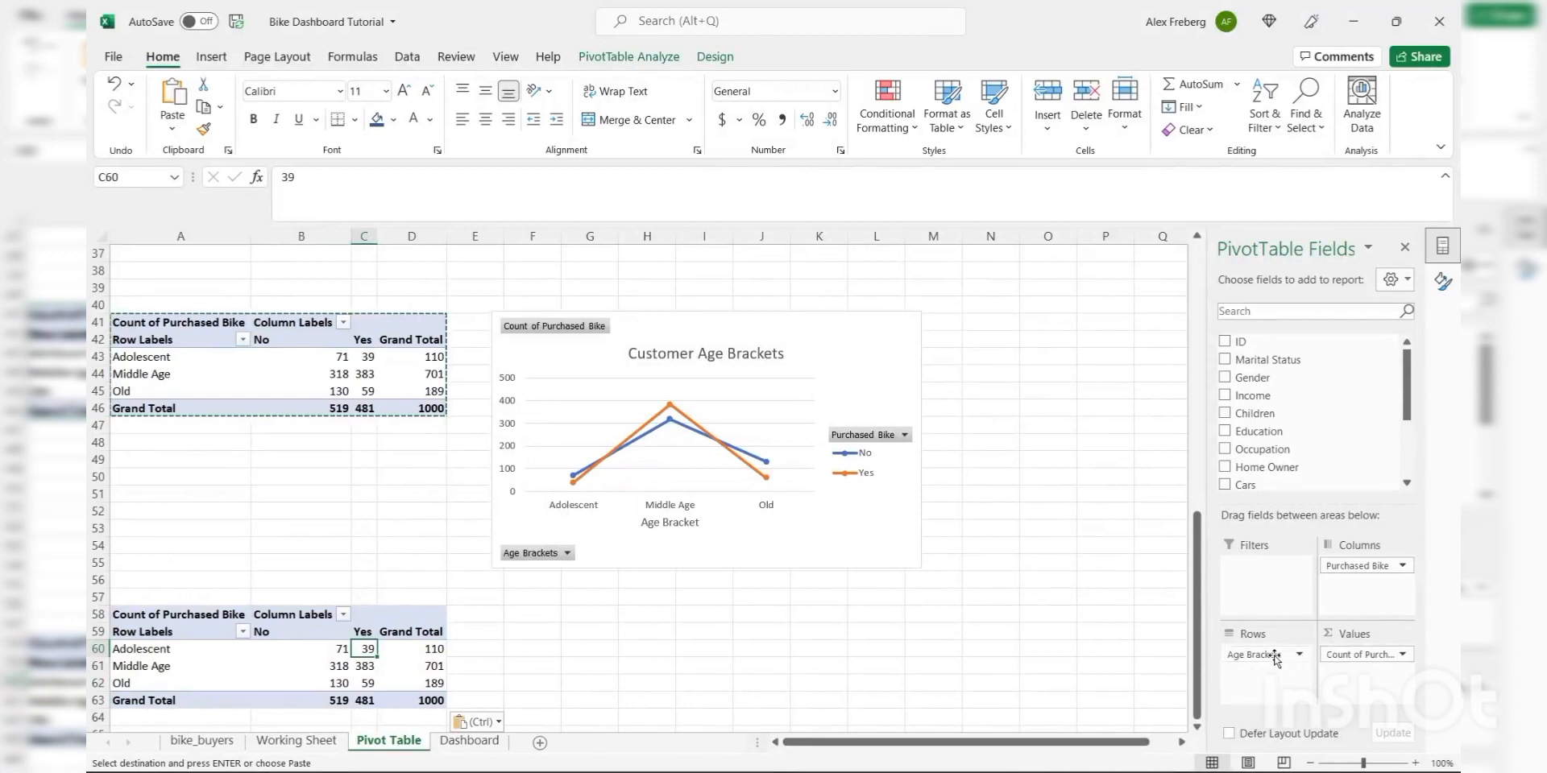
drag(1276, 658, 1321, 475)
scroll(1407, 400, down, 1)
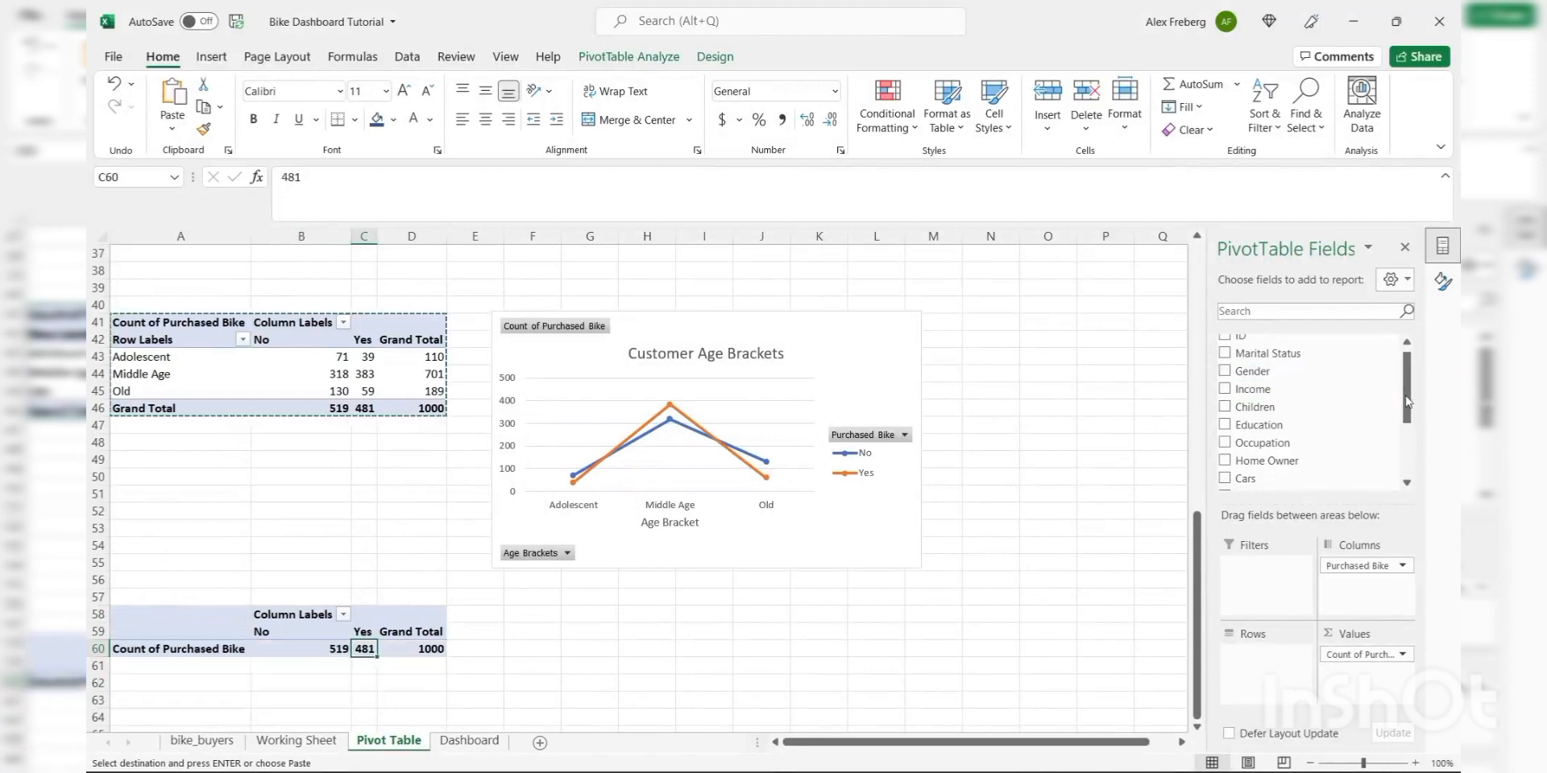
scroll(1408, 400, down, 2)
drag(1245, 420, 1261, 676)
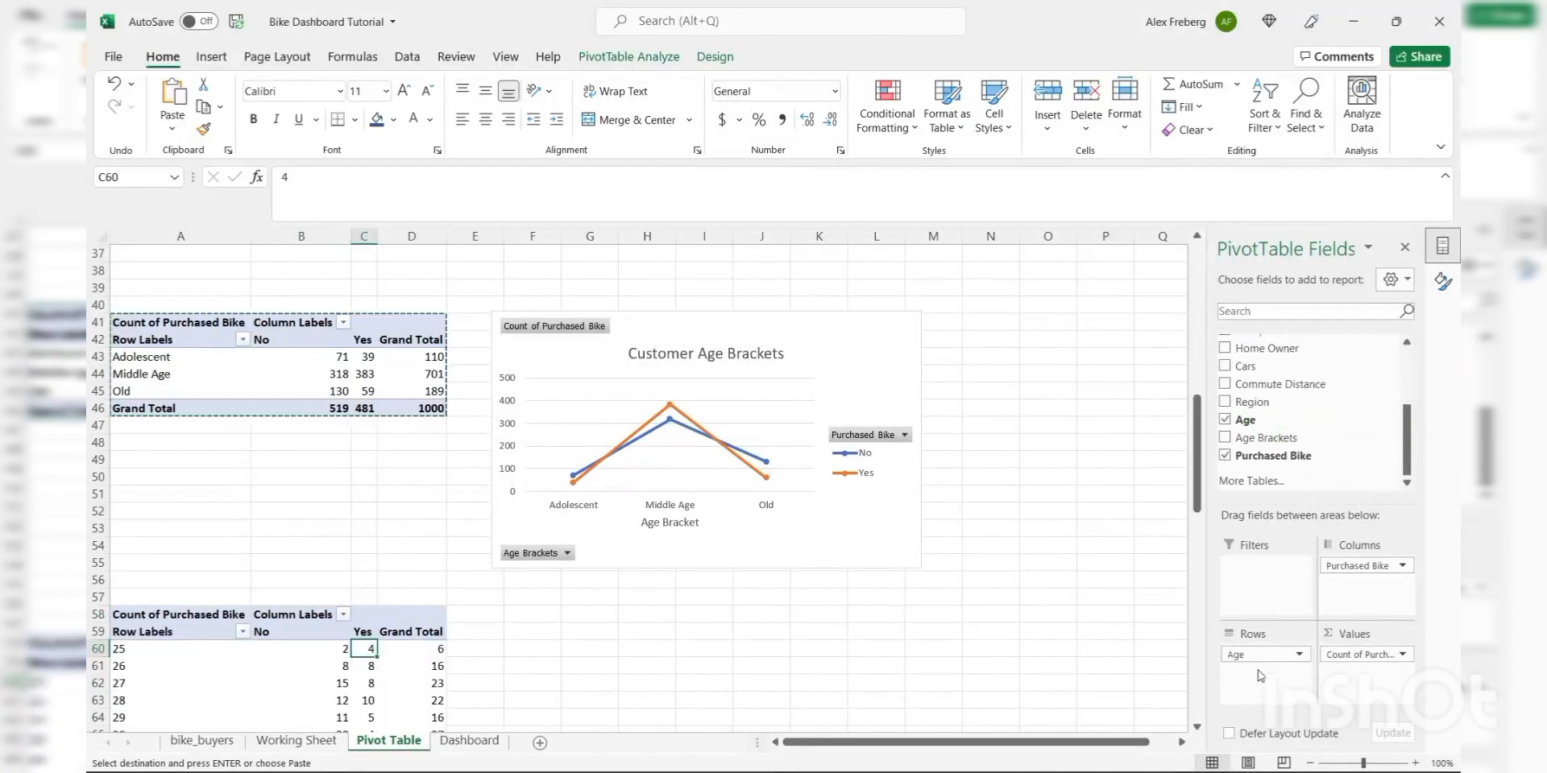
- Insert a Line with Markers chart from the Age pivot table and place it beside the table, below the Customer Age Brackets chart
scroll(587, 615, down, 3)
click(412, 563)
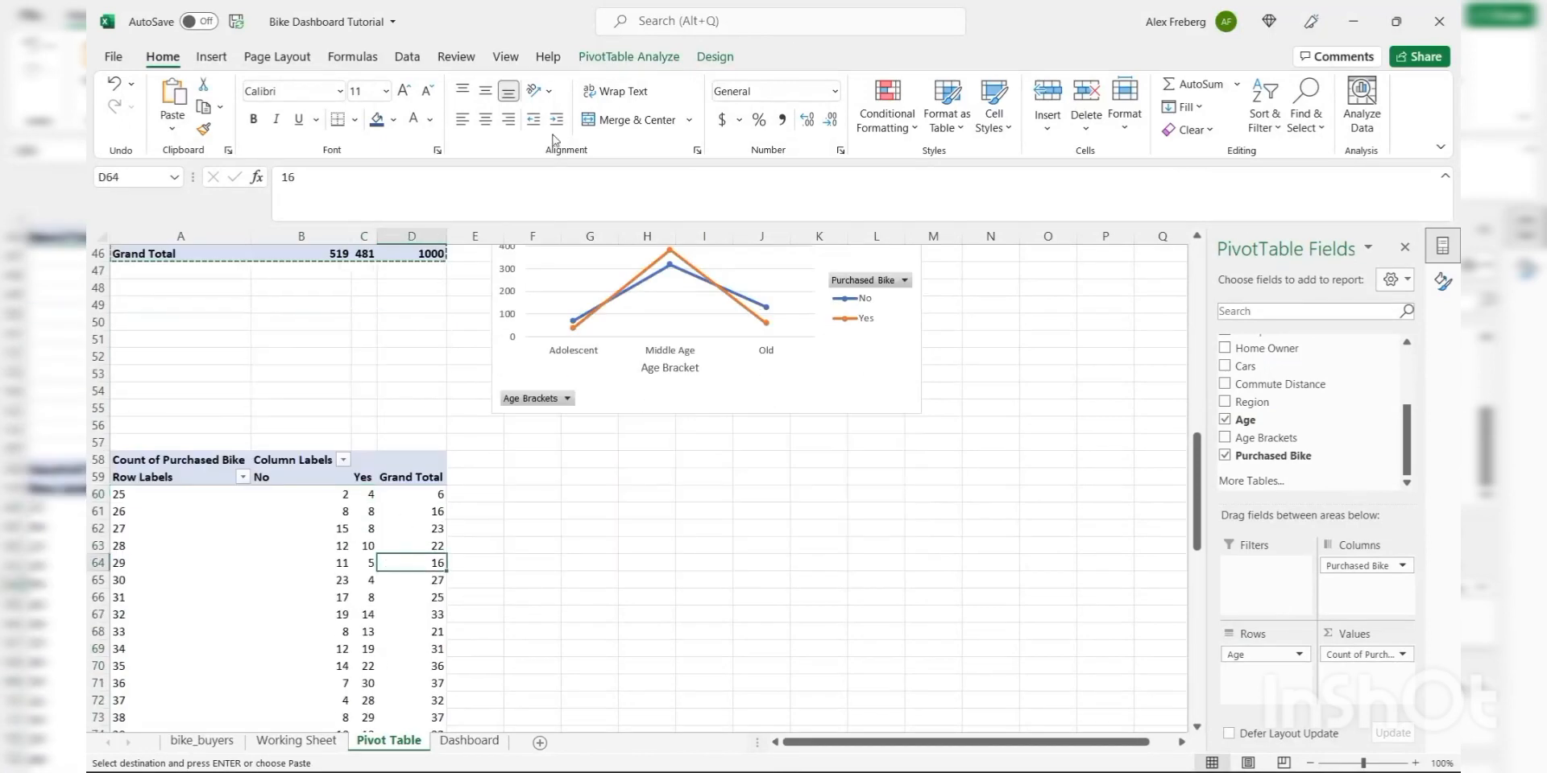
click(213, 57)
click(532, 96)
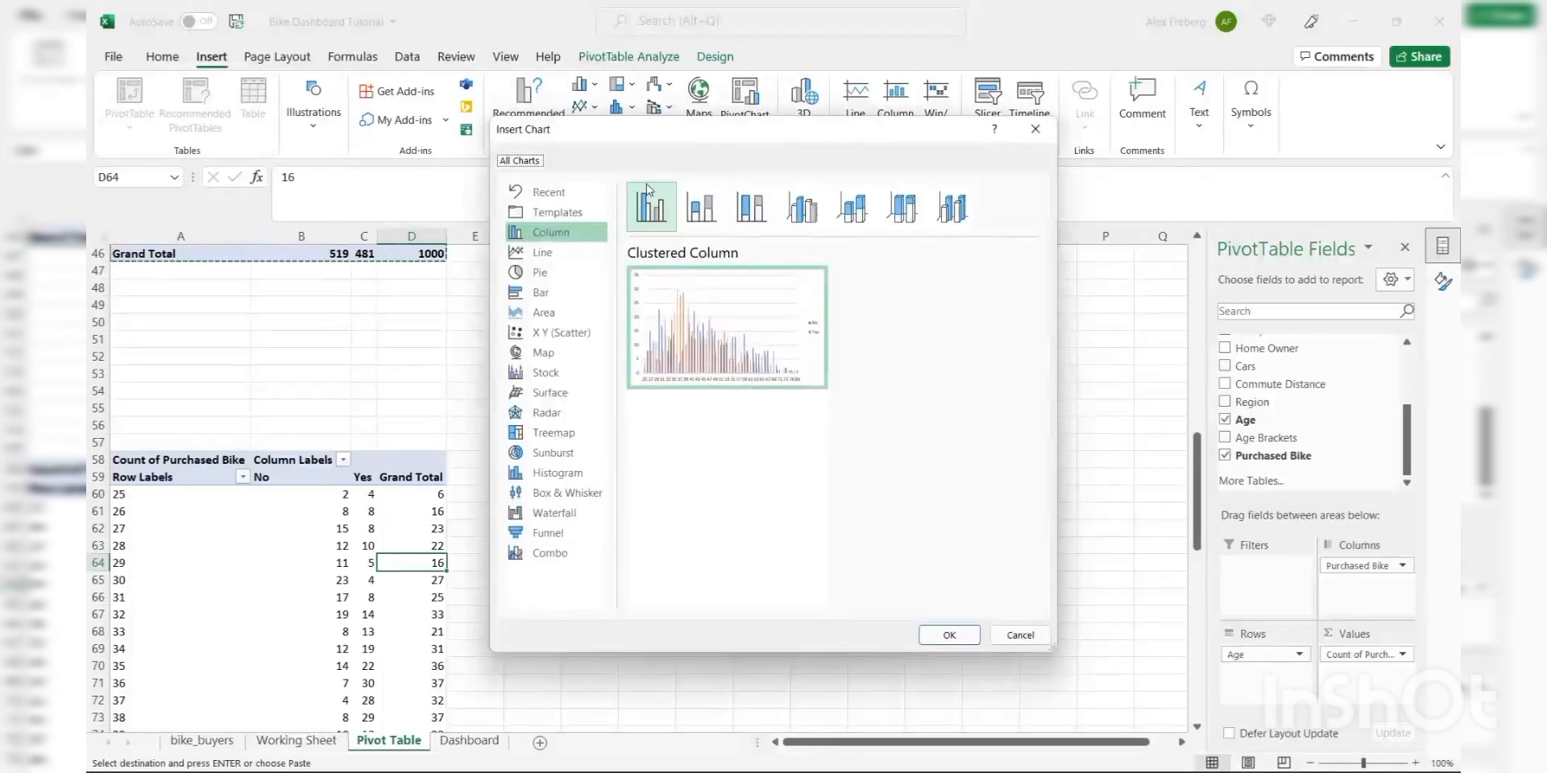
click(556, 252)
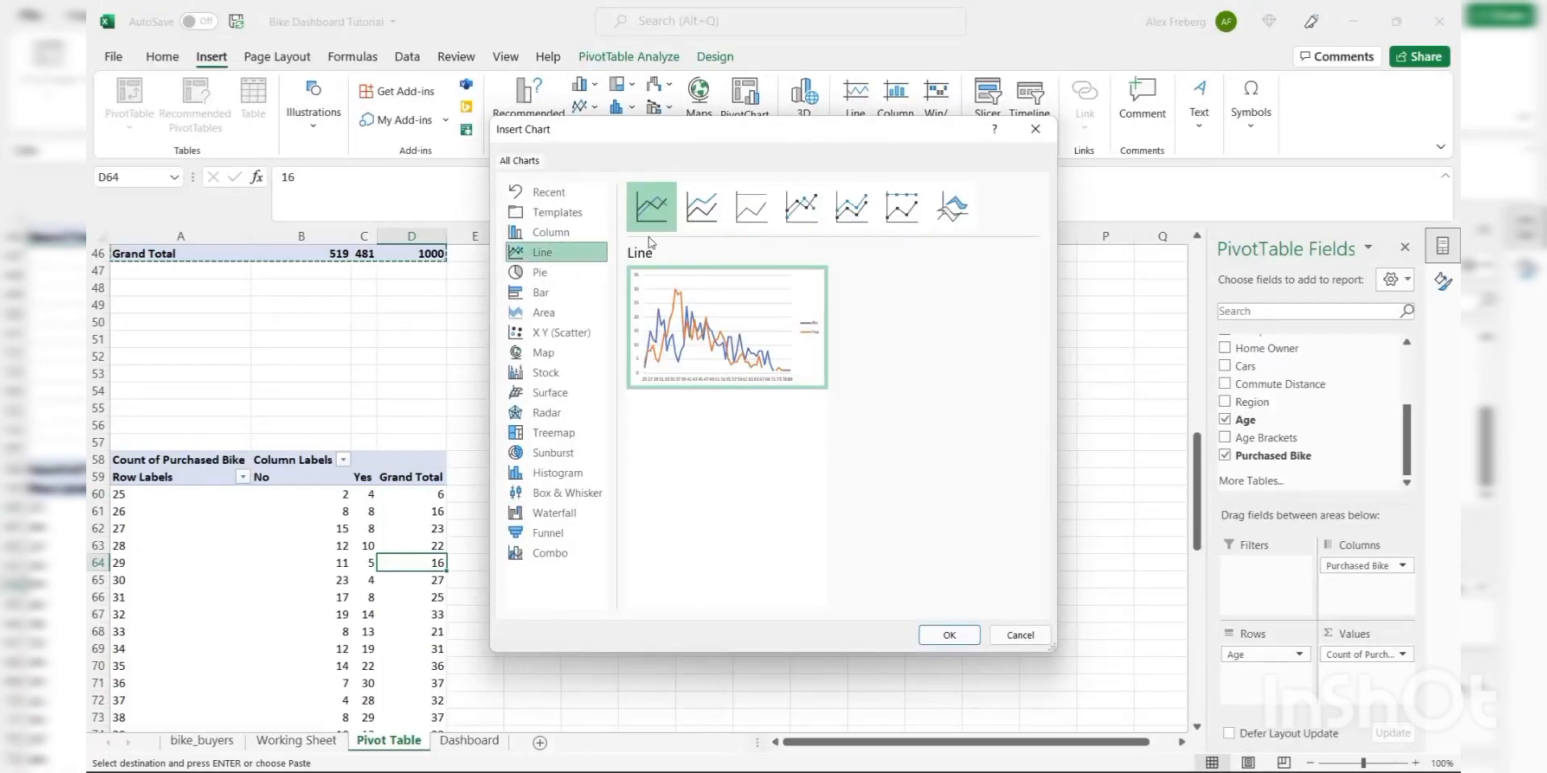
click(802, 207)
click(951, 633)
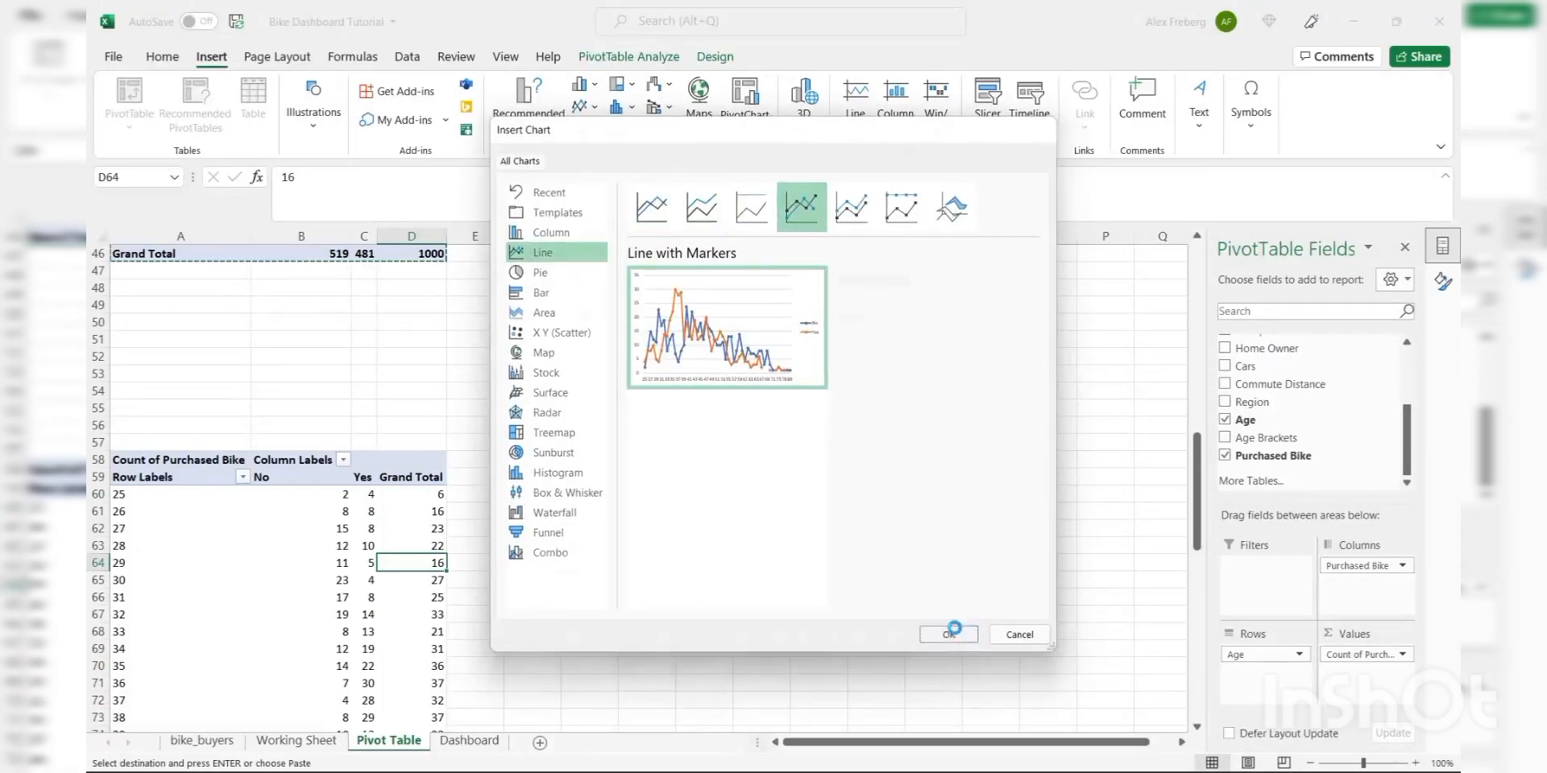
drag(692, 377, 747, 443)
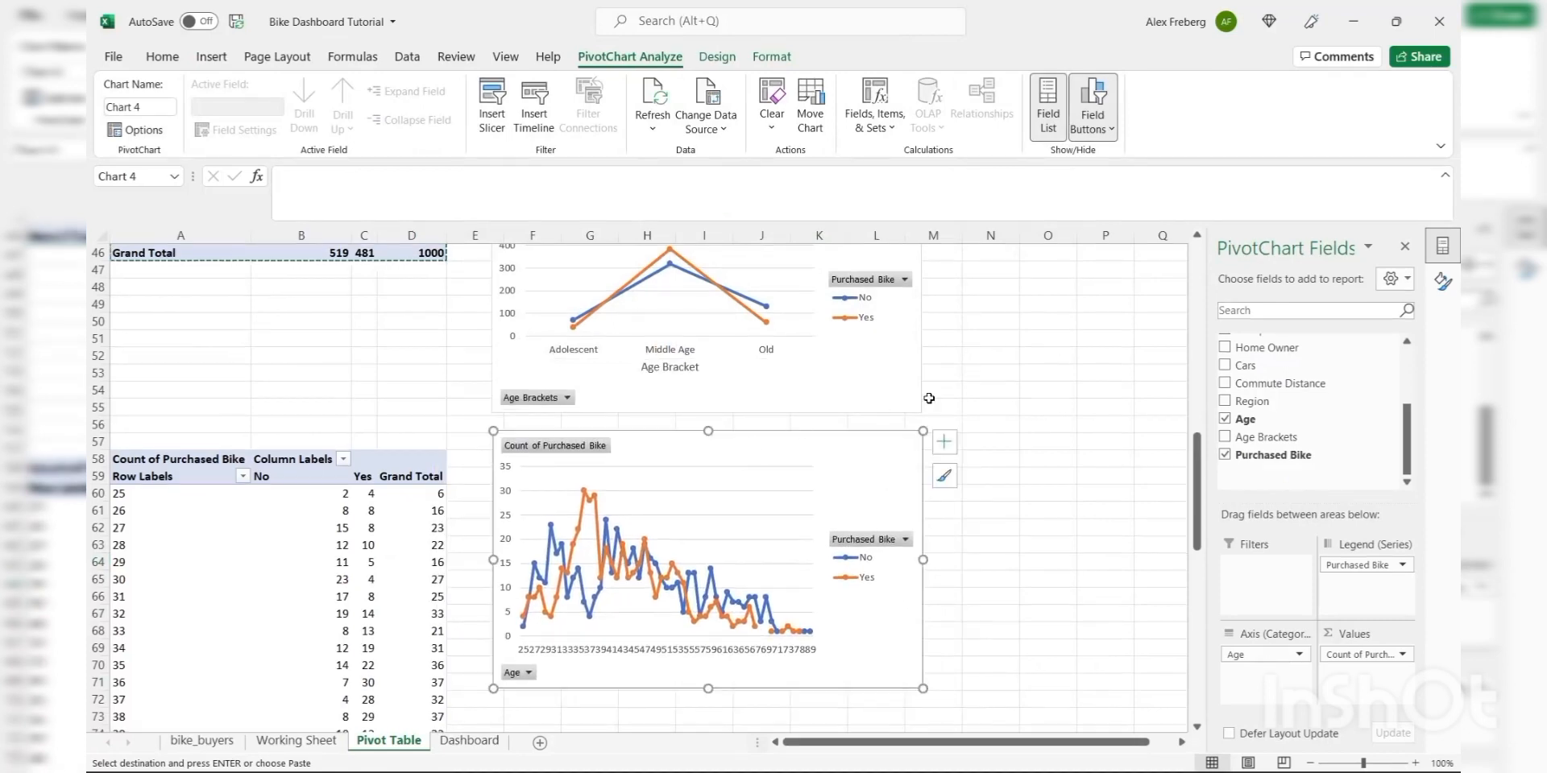
- Zoom the sheet out to 90% and delete the line chart based on individual ages
scroll(931, 398, up, 1)
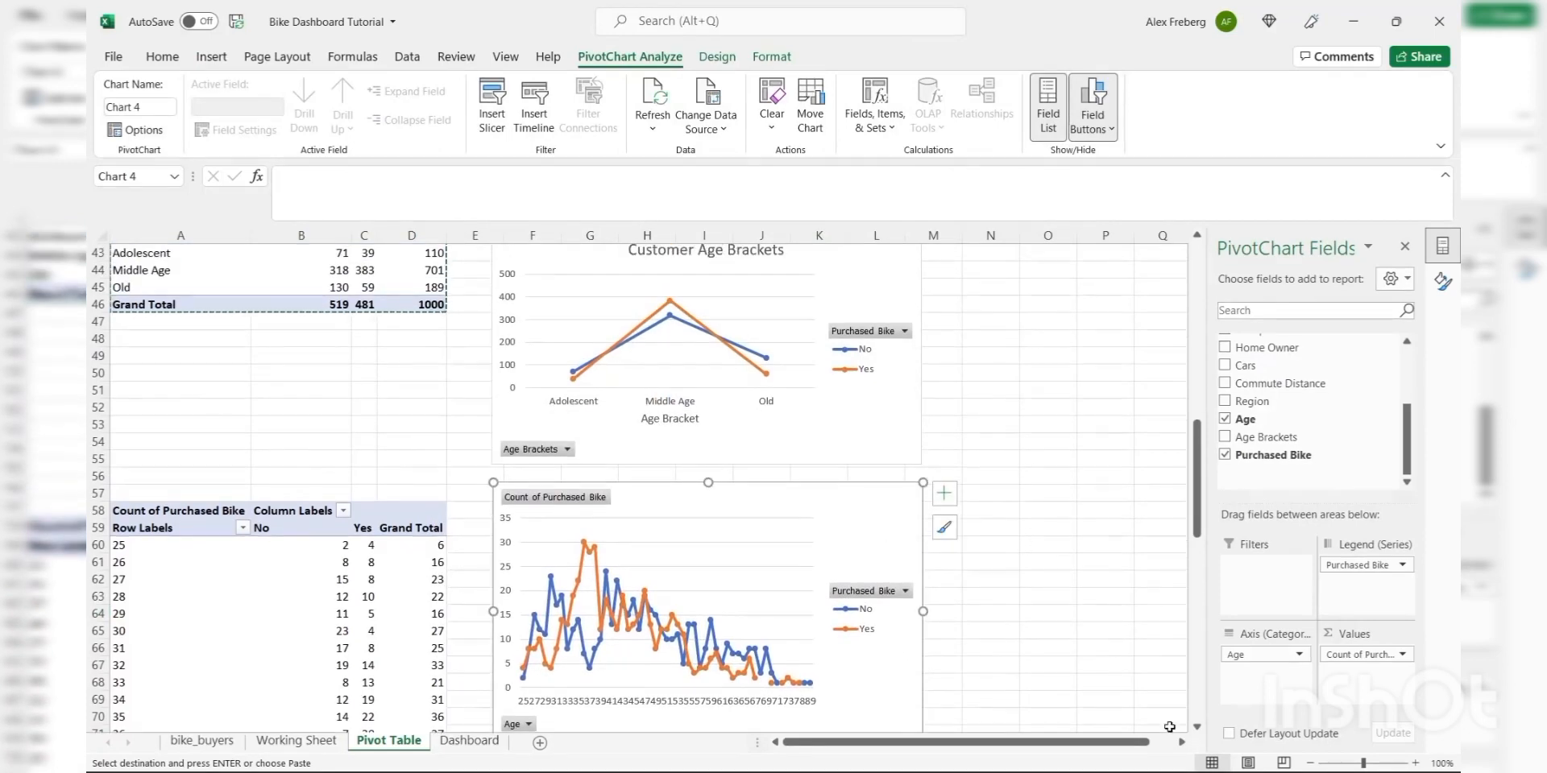
click(1310, 762)
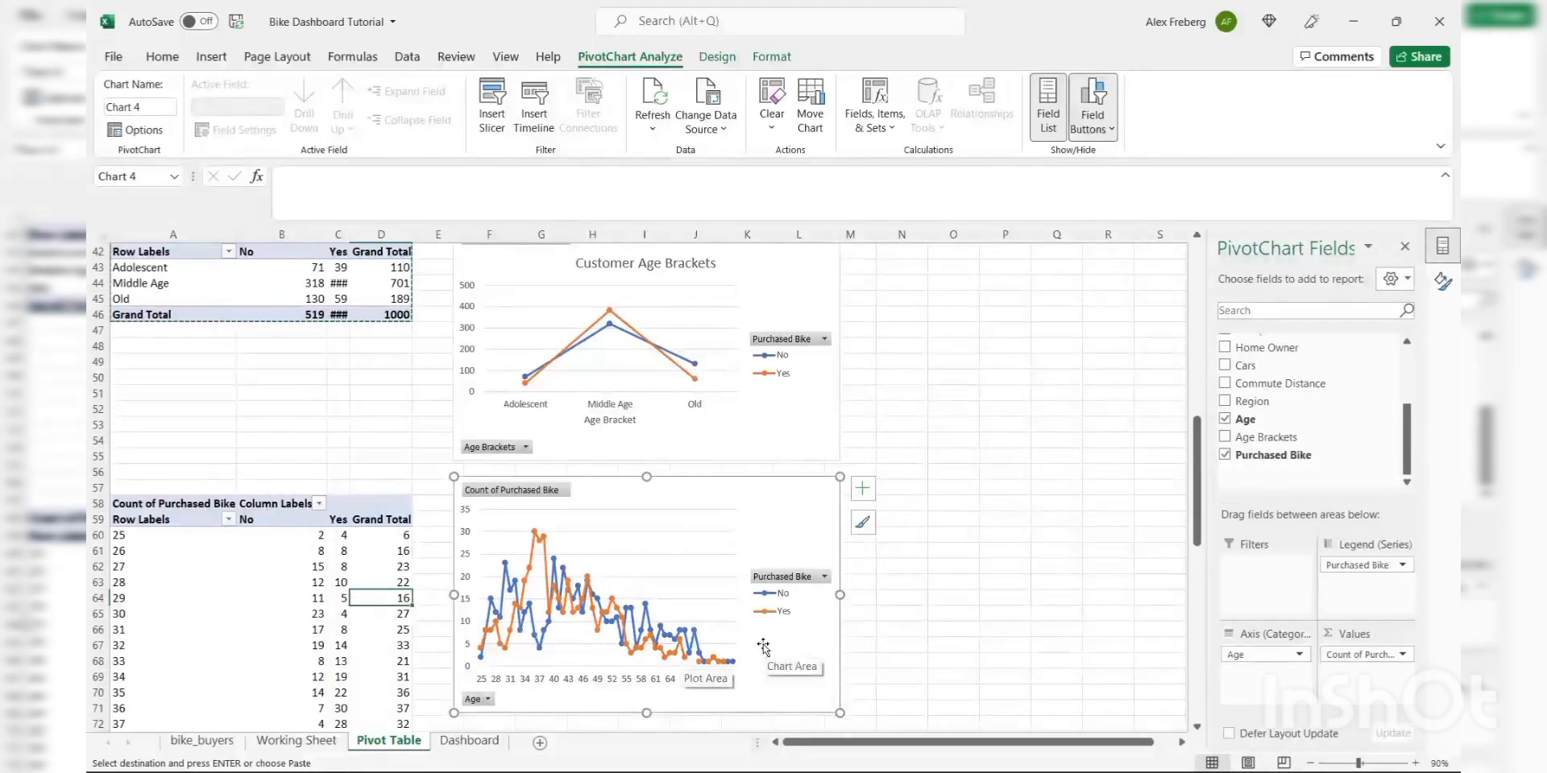
scroll(943, 443, up, 1)
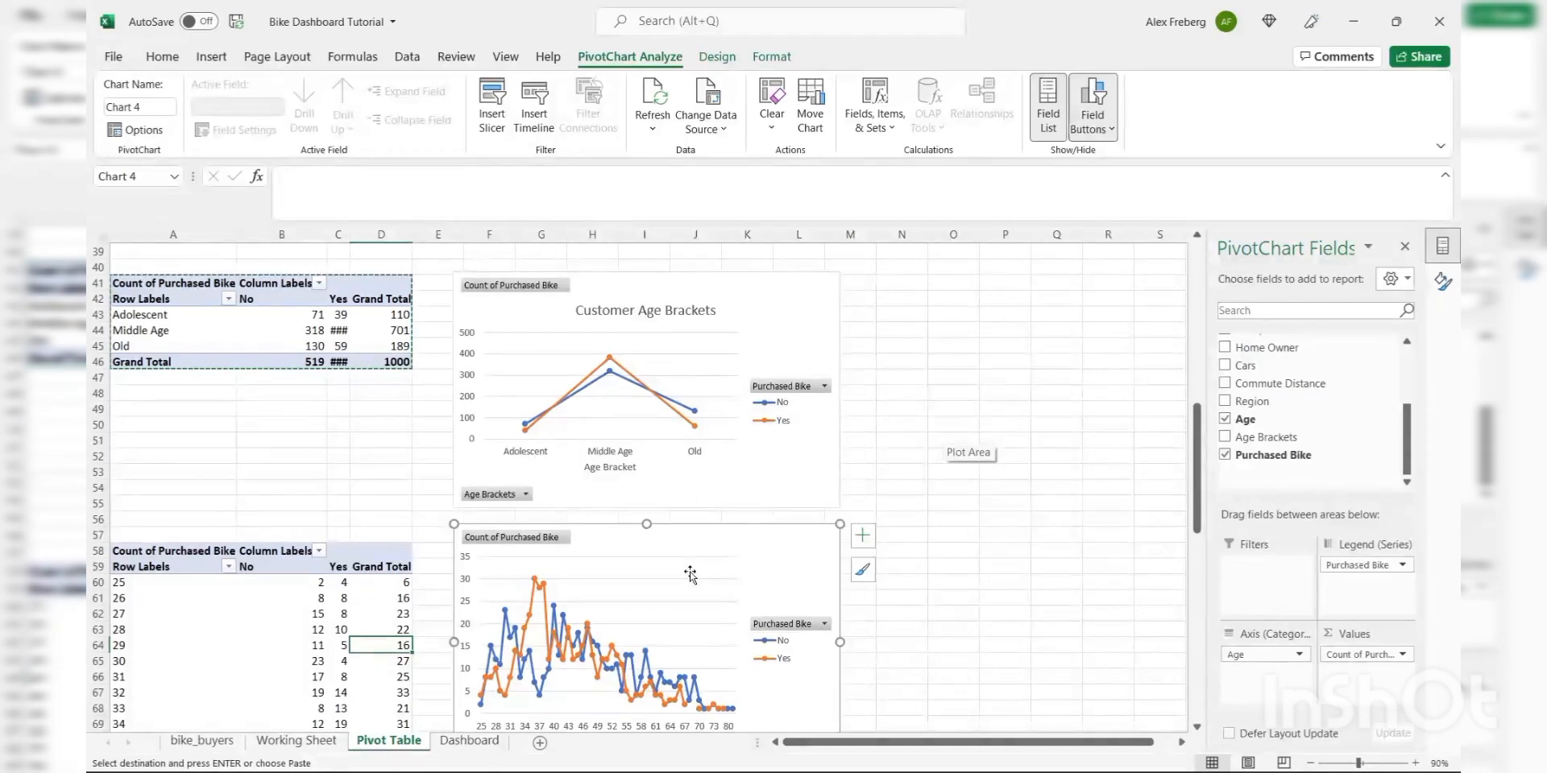
key(Delete)
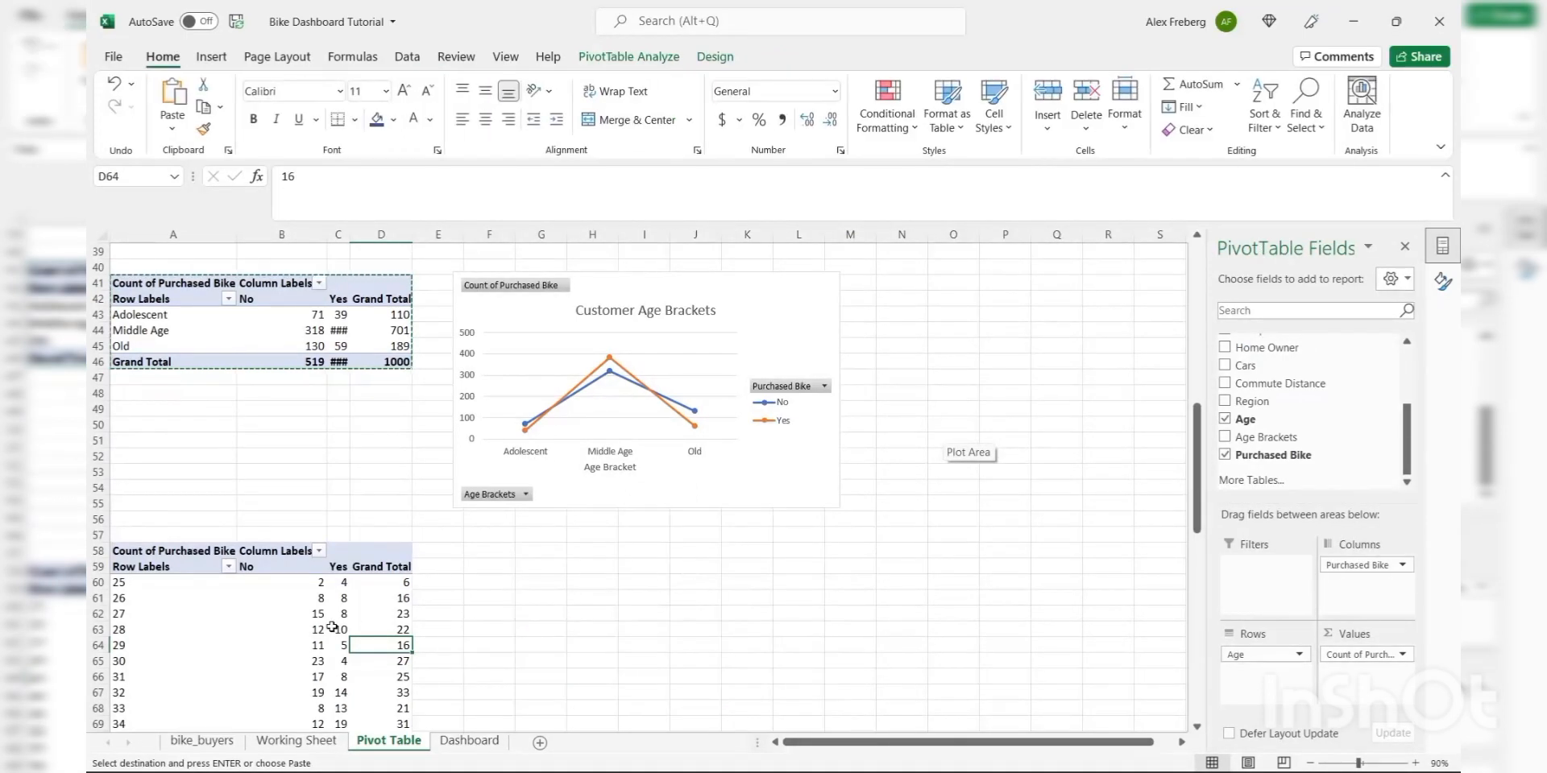
- Try to delete the Age pivot table starting at A58 by clearing one of its cells
click(332, 631)
key(Delete)
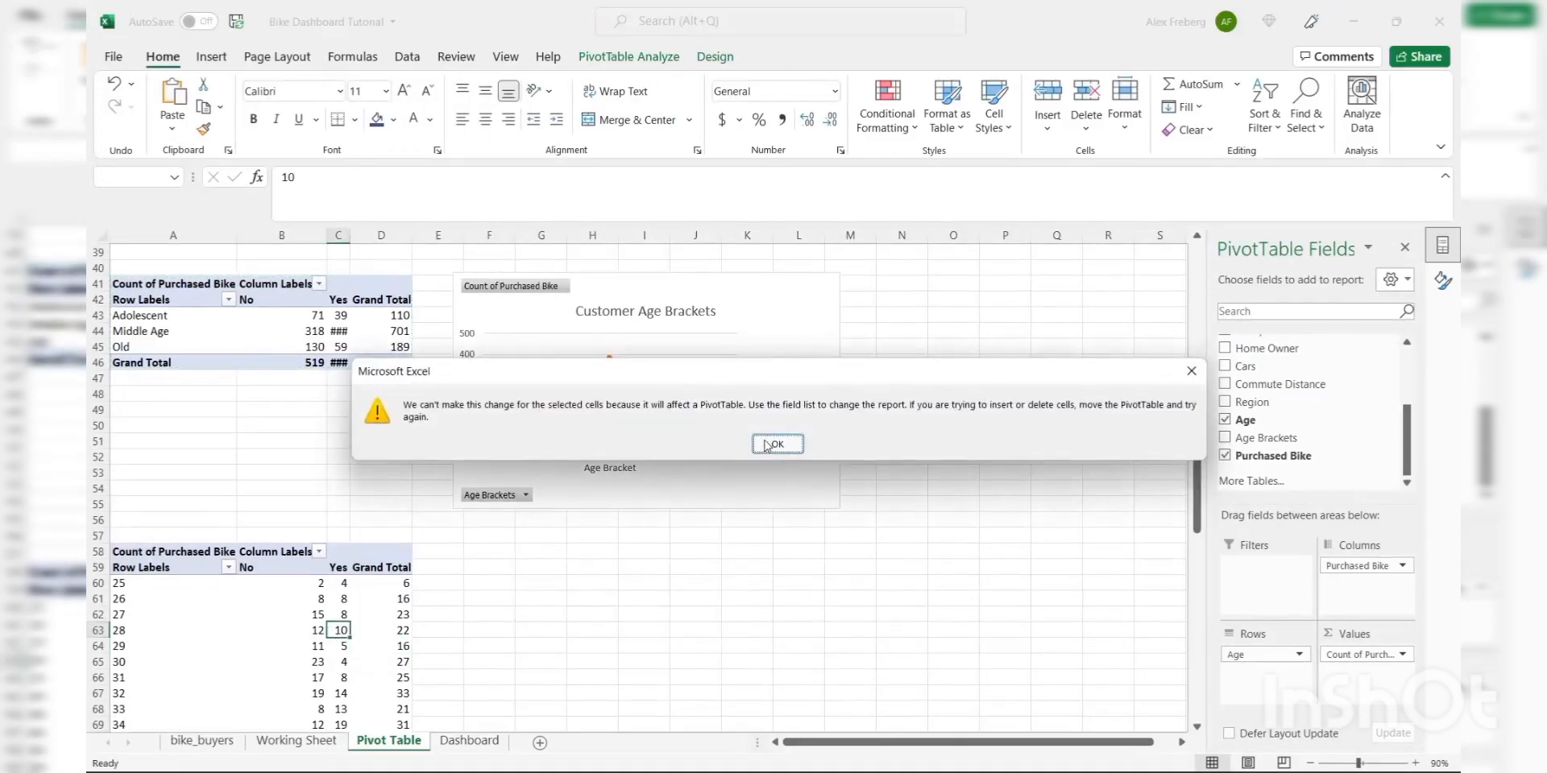
click(767, 445)
click(201, 572)
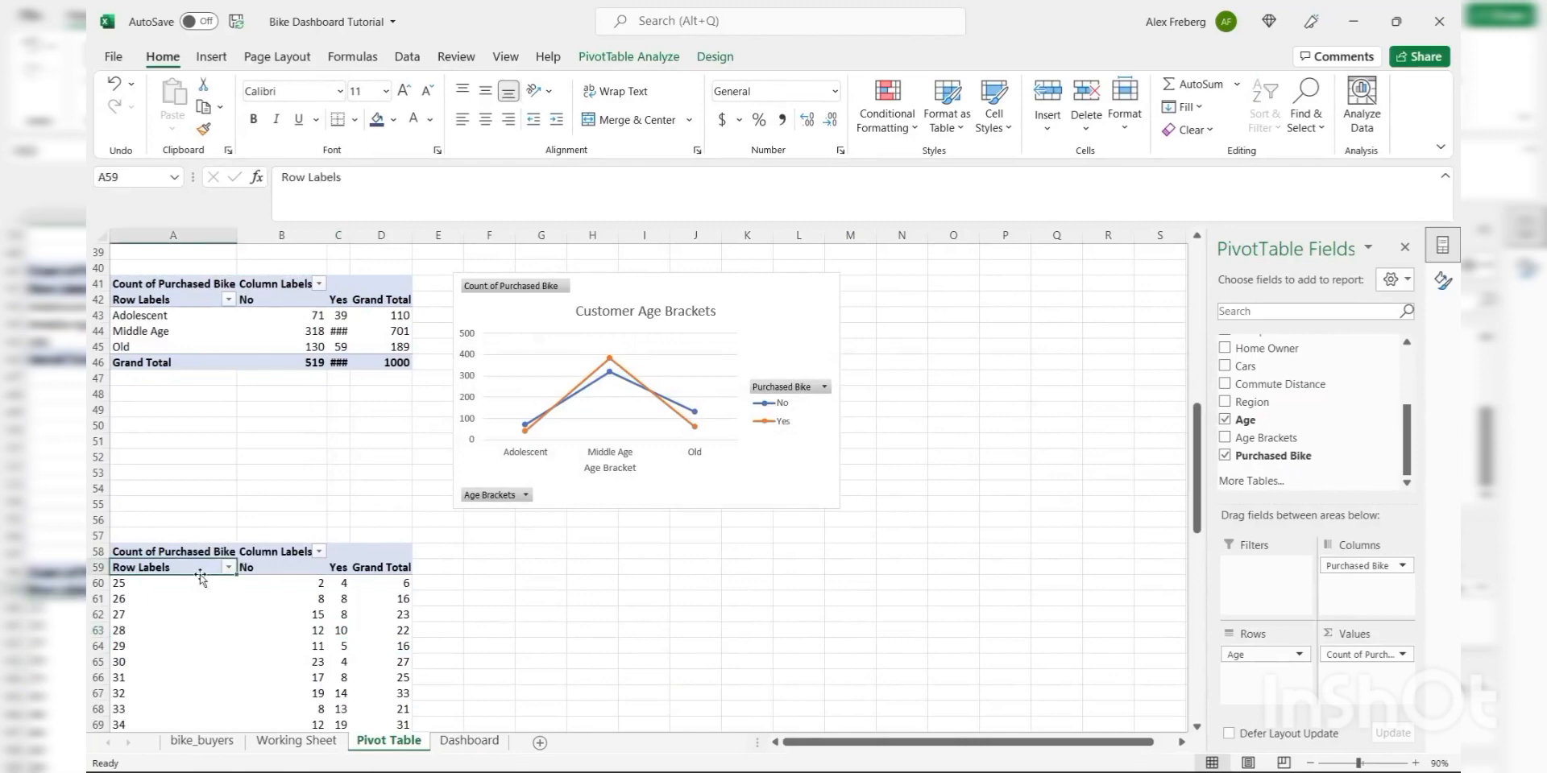
click(251, 471)
scroll(252, 468, up, 2)
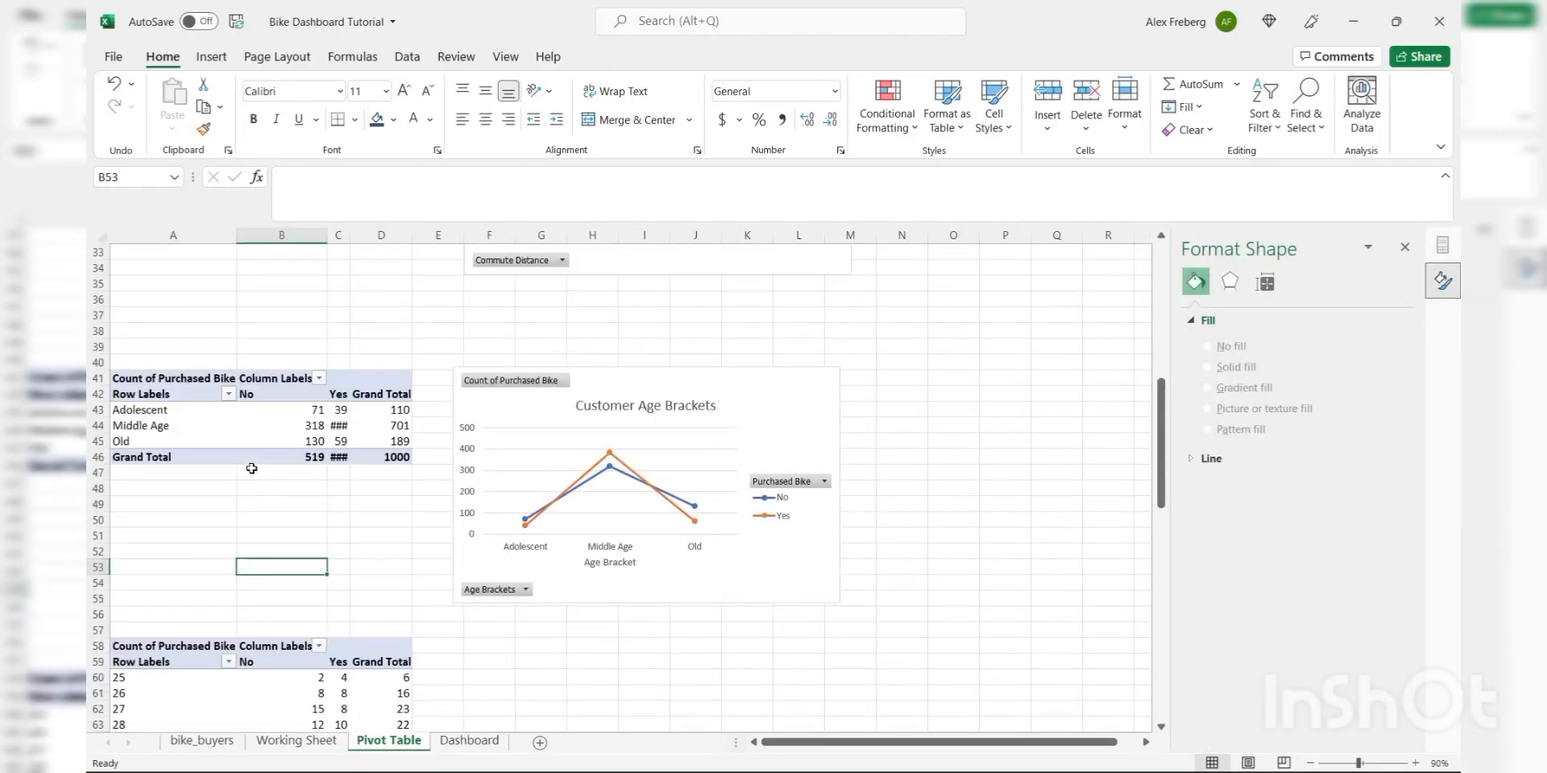
- In the Age Brackets formula in M2 of the Working Sheet, extend the Adolescent label to "Adolescent 0-30"
click(297, 741)
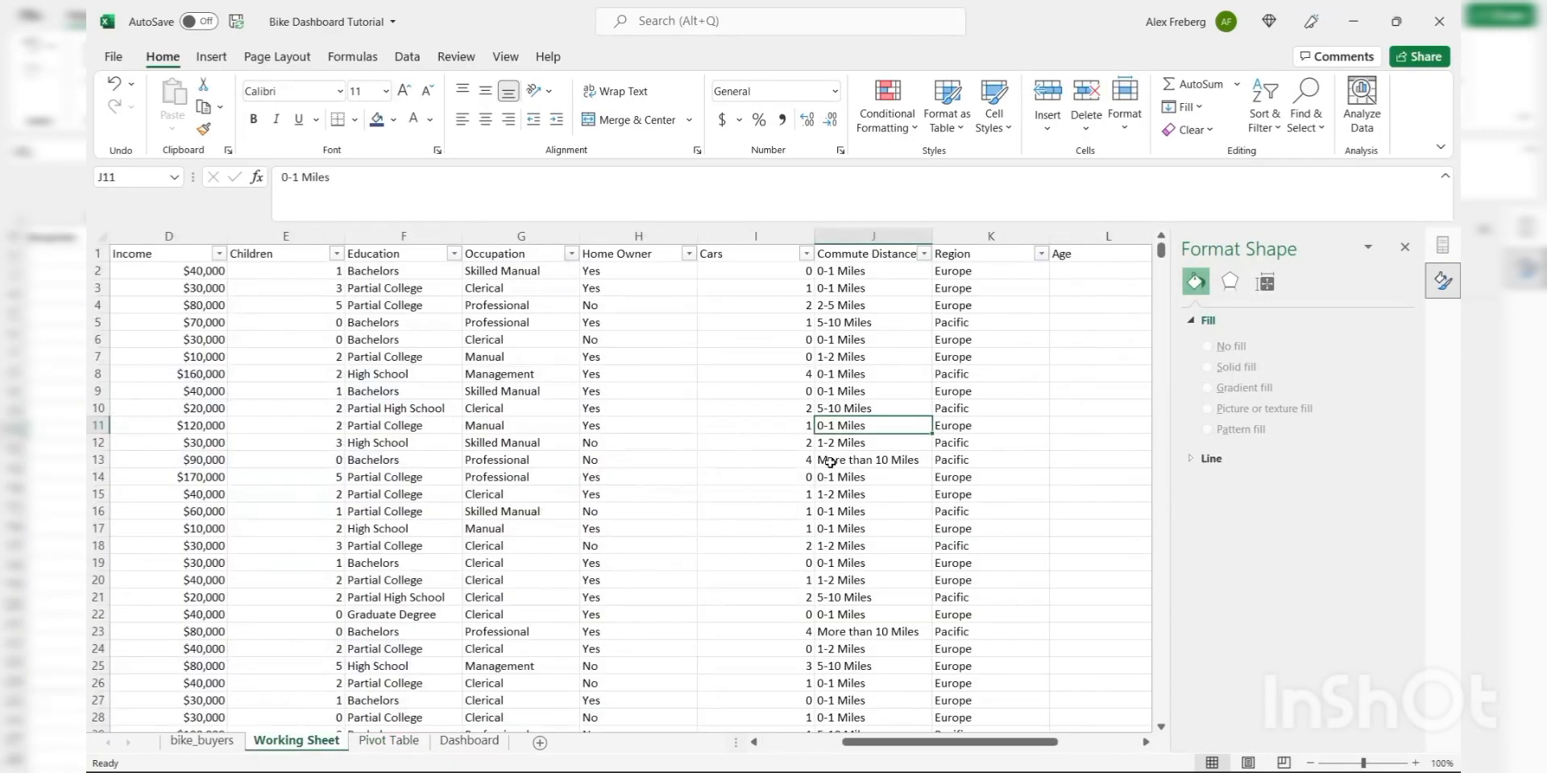
scroll(746, 425, right, 9)
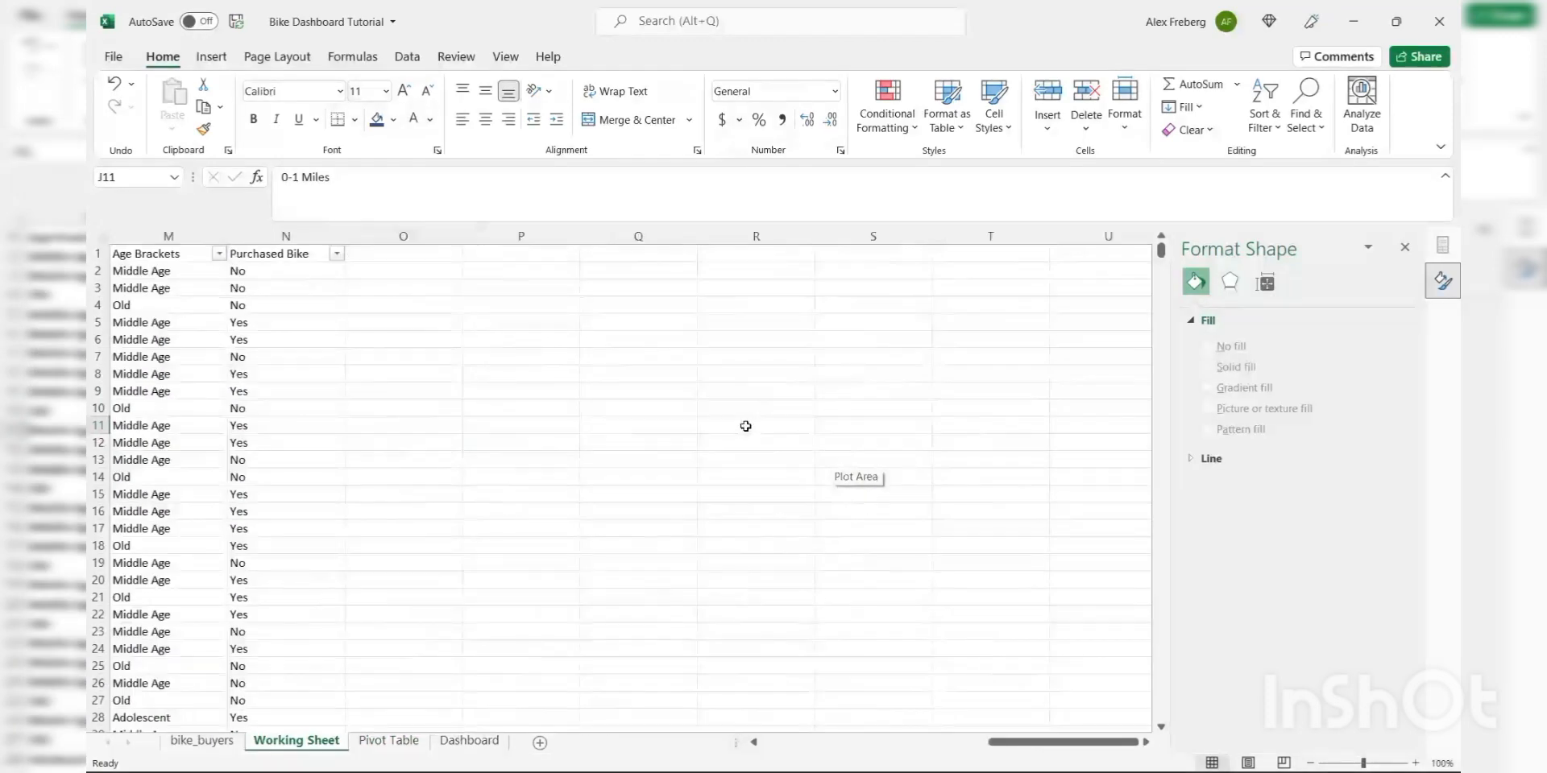
scroll(746, 425, left, 3)
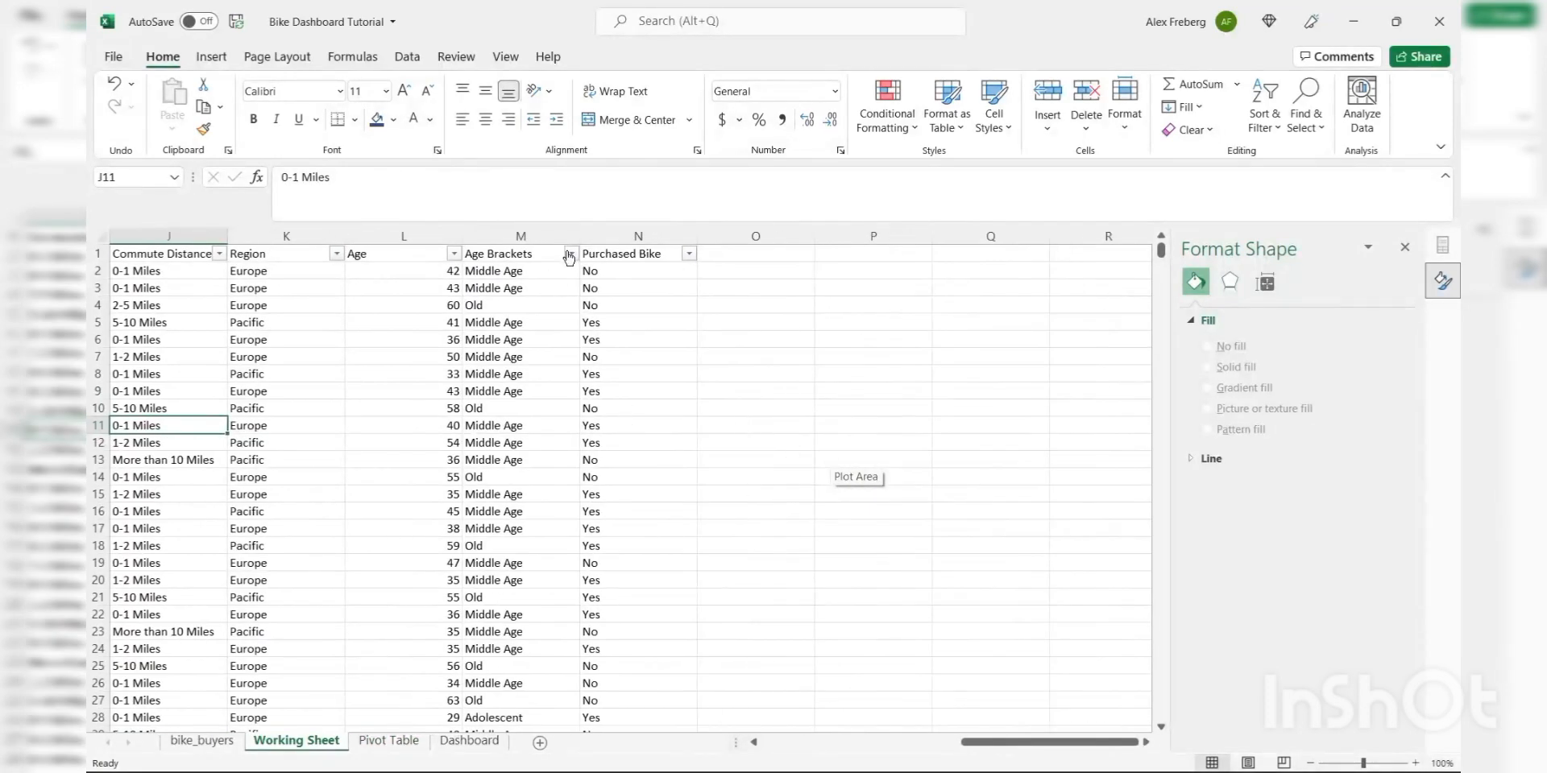
click(540, 278)
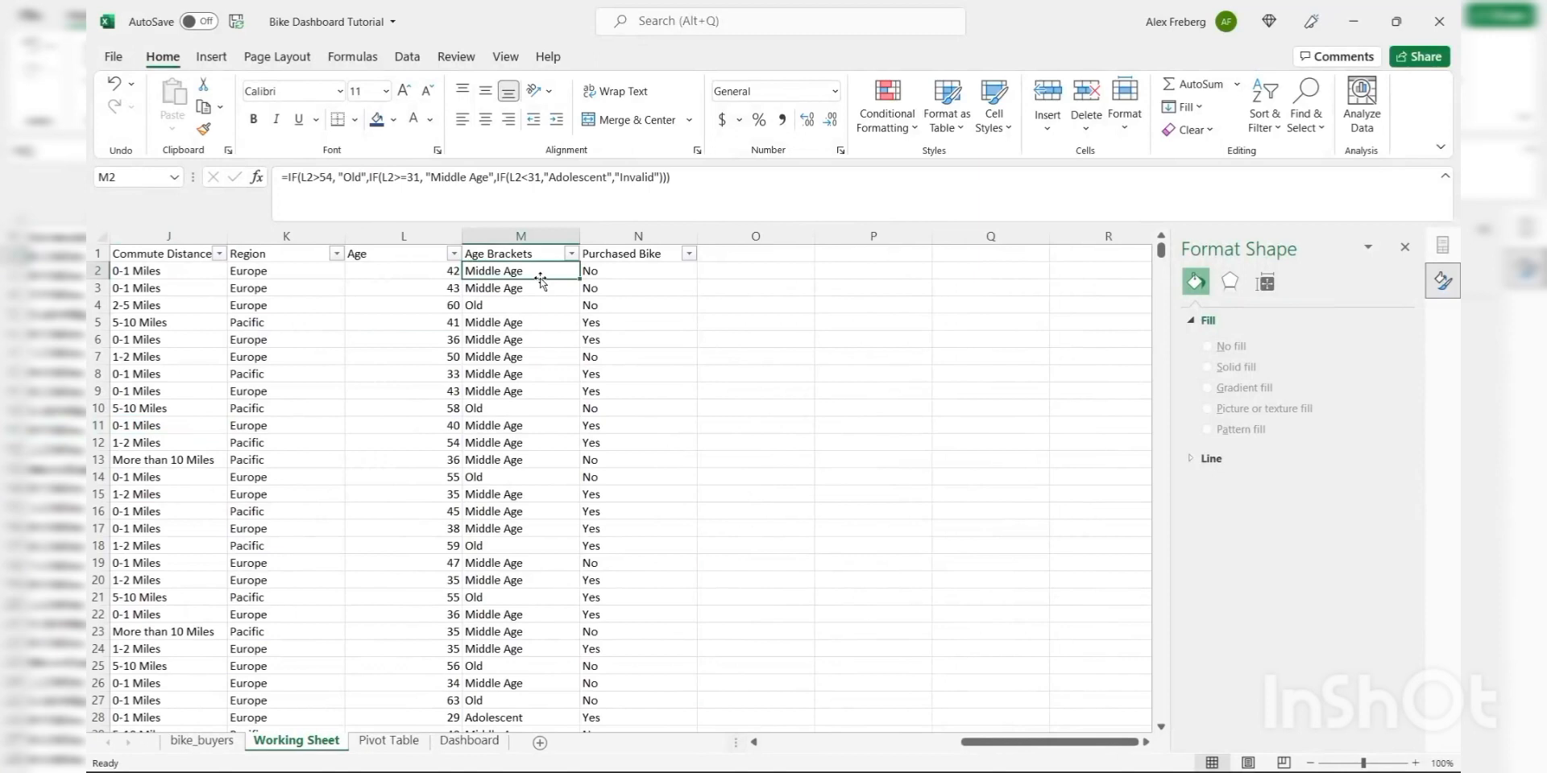
click(609, 177)
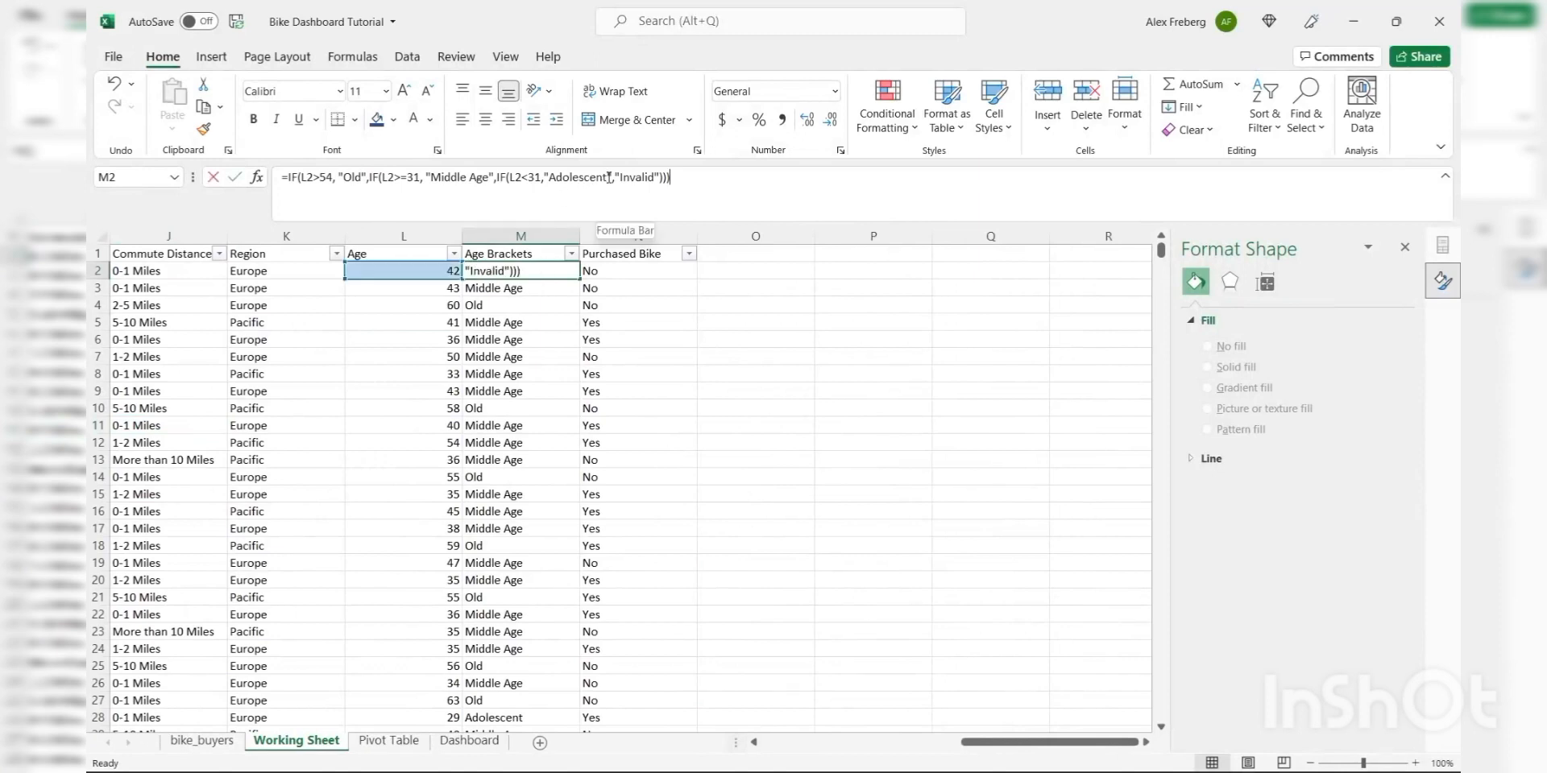
text(0-)
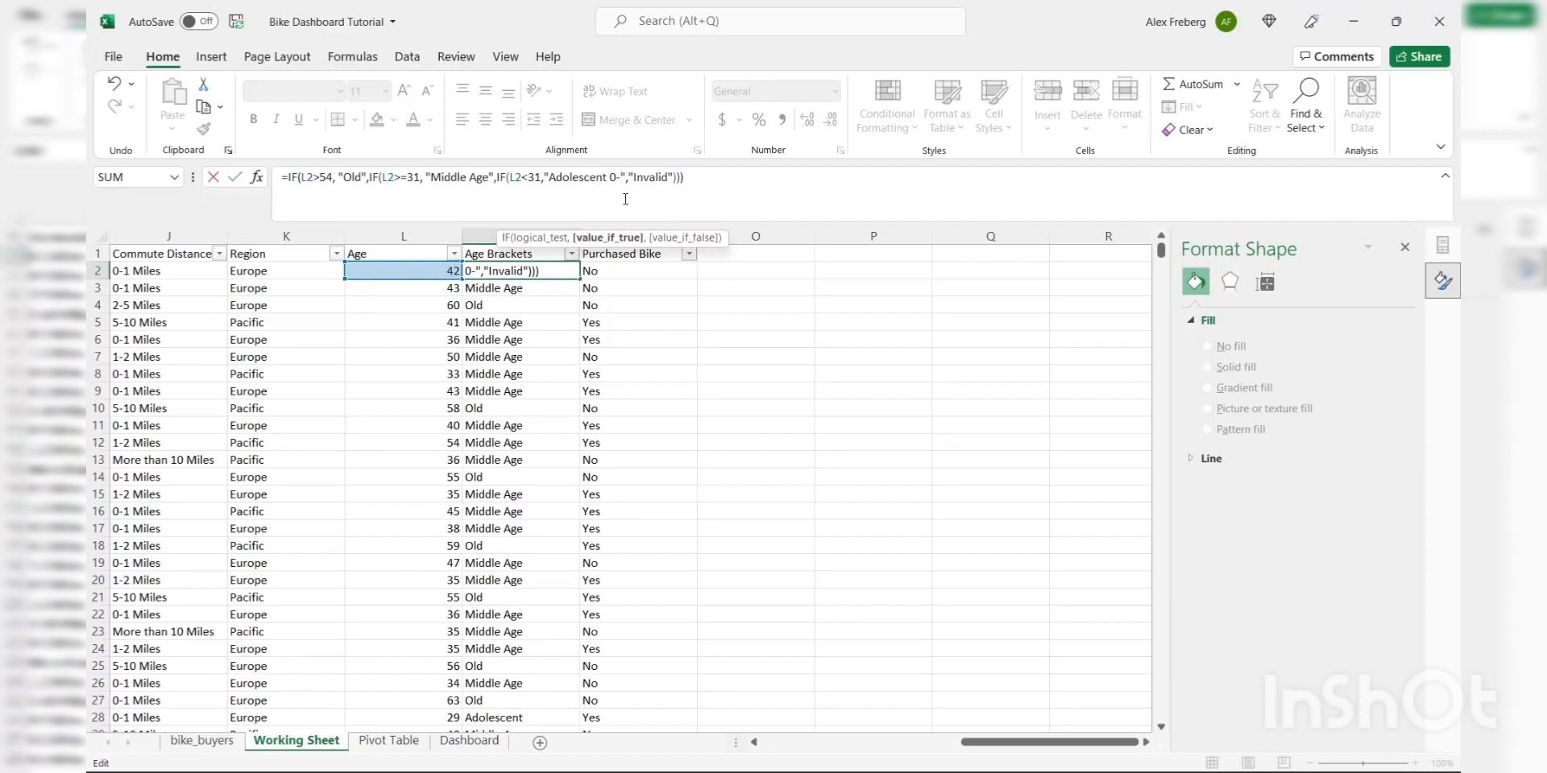
text(30)
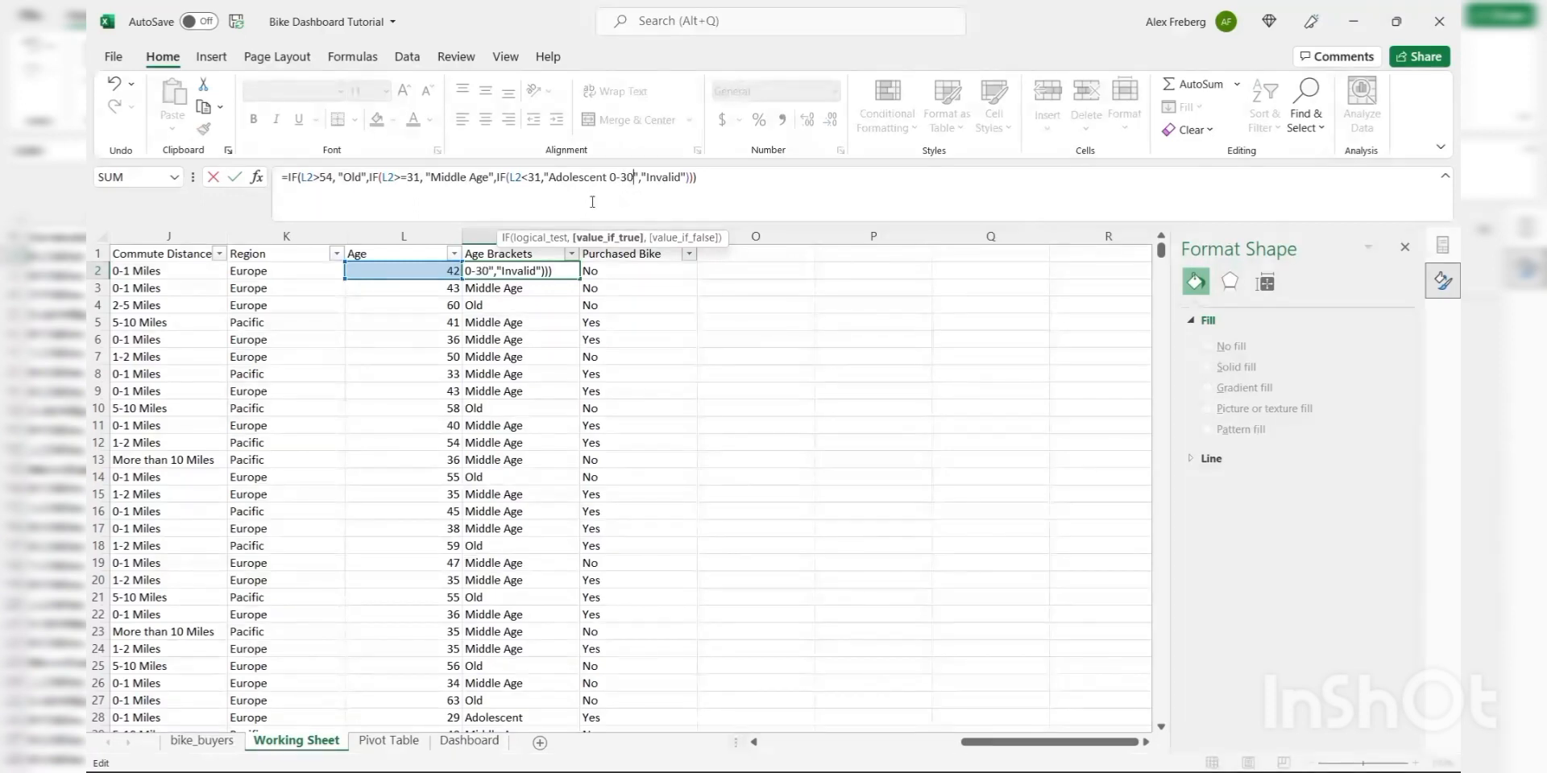
- Extend the other labels in the M2 formula to "Middle Age 31-54" and "Old 55+" and commit the formula
click(490, 178)
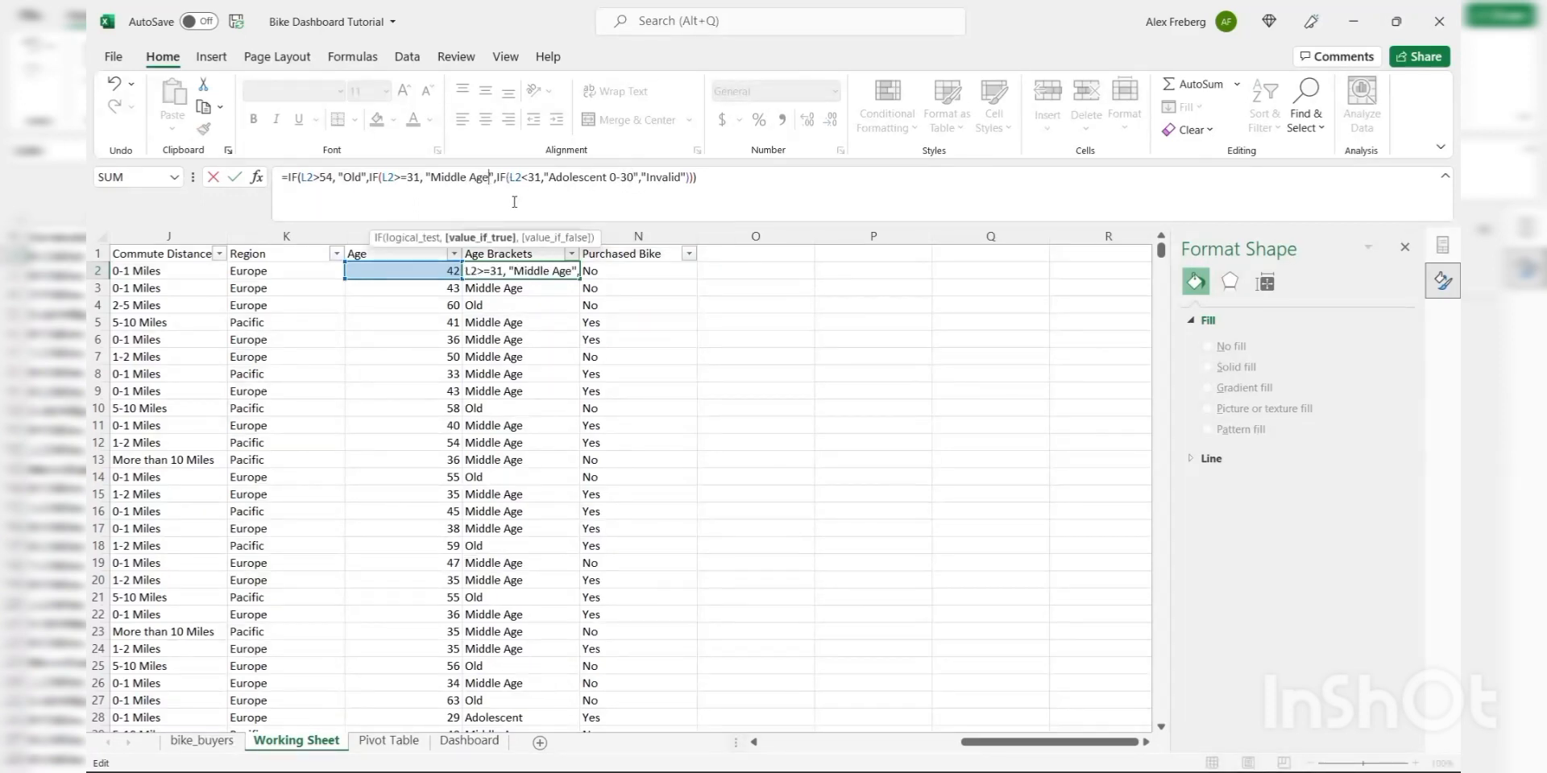
text(31-)
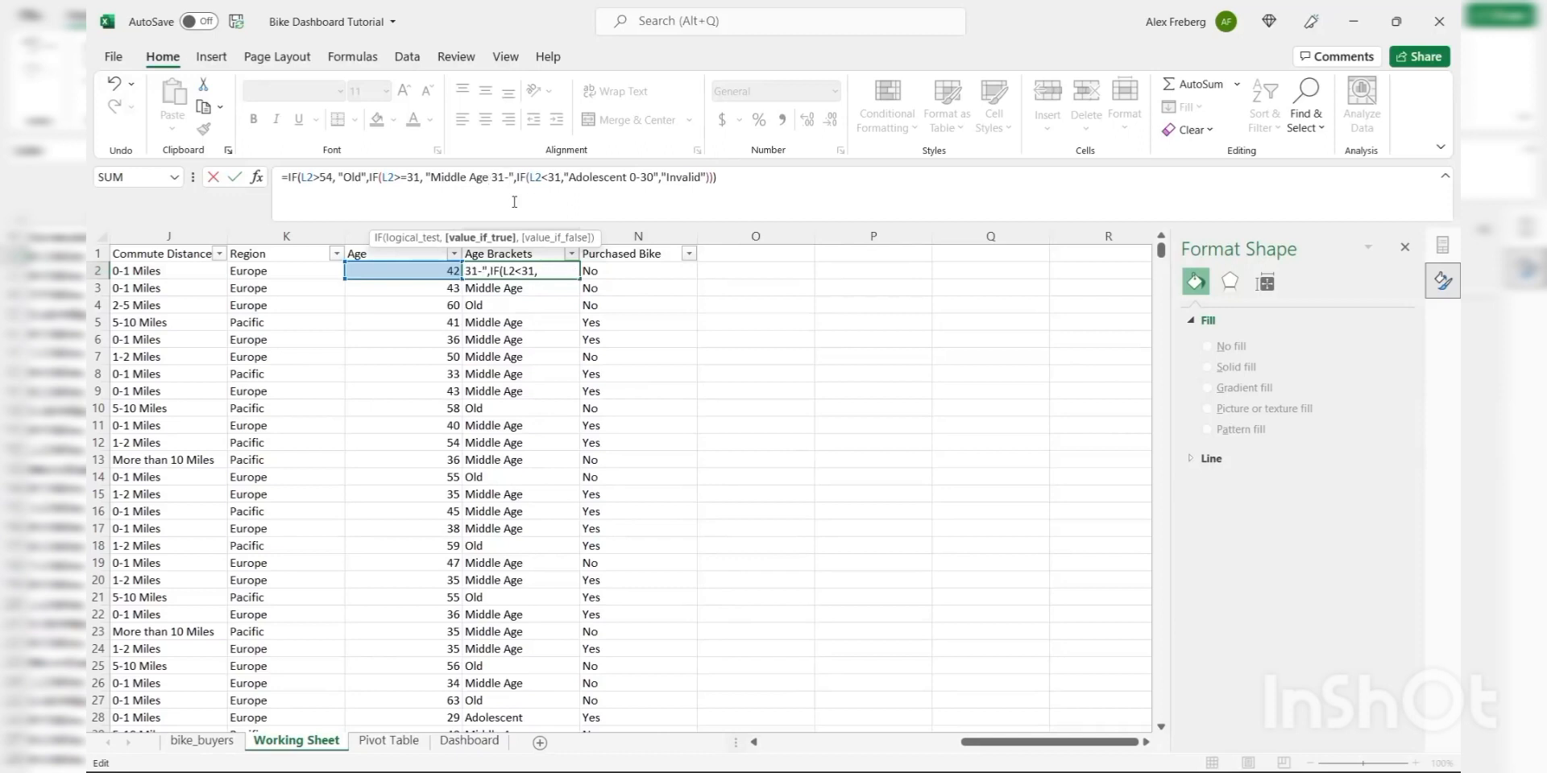
text(54)
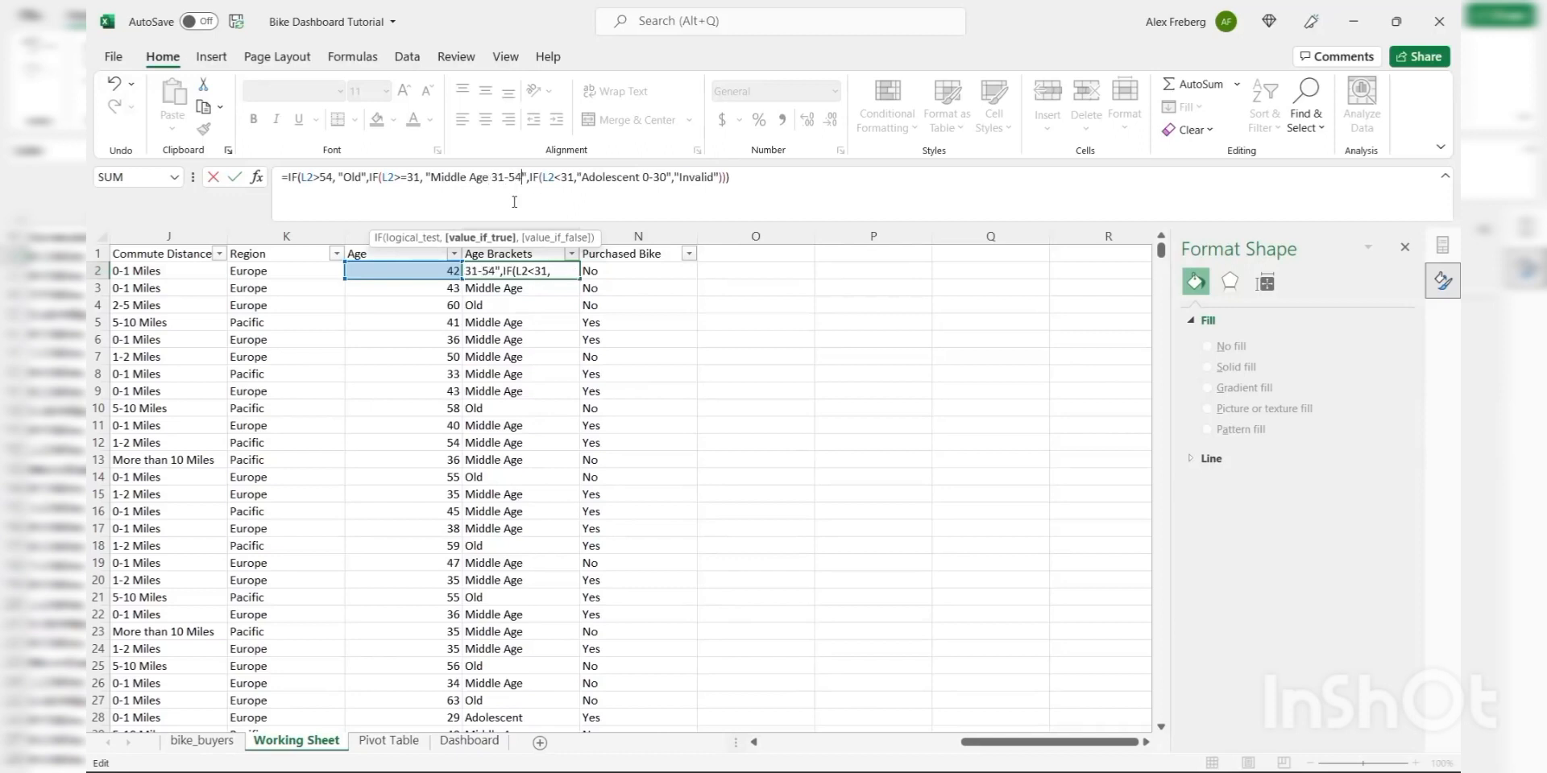
click(361, 178)
text(55+)
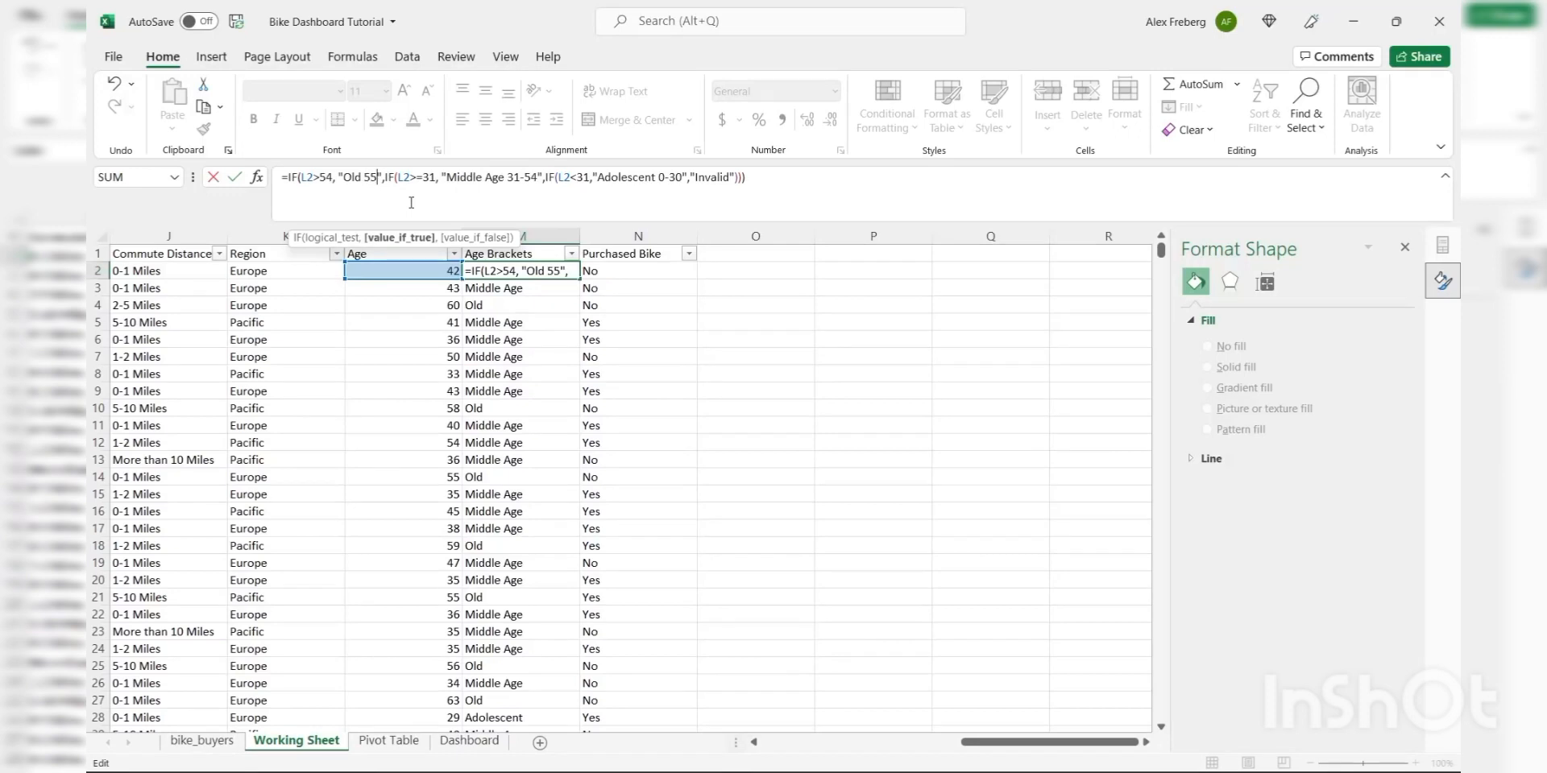
key(Return)
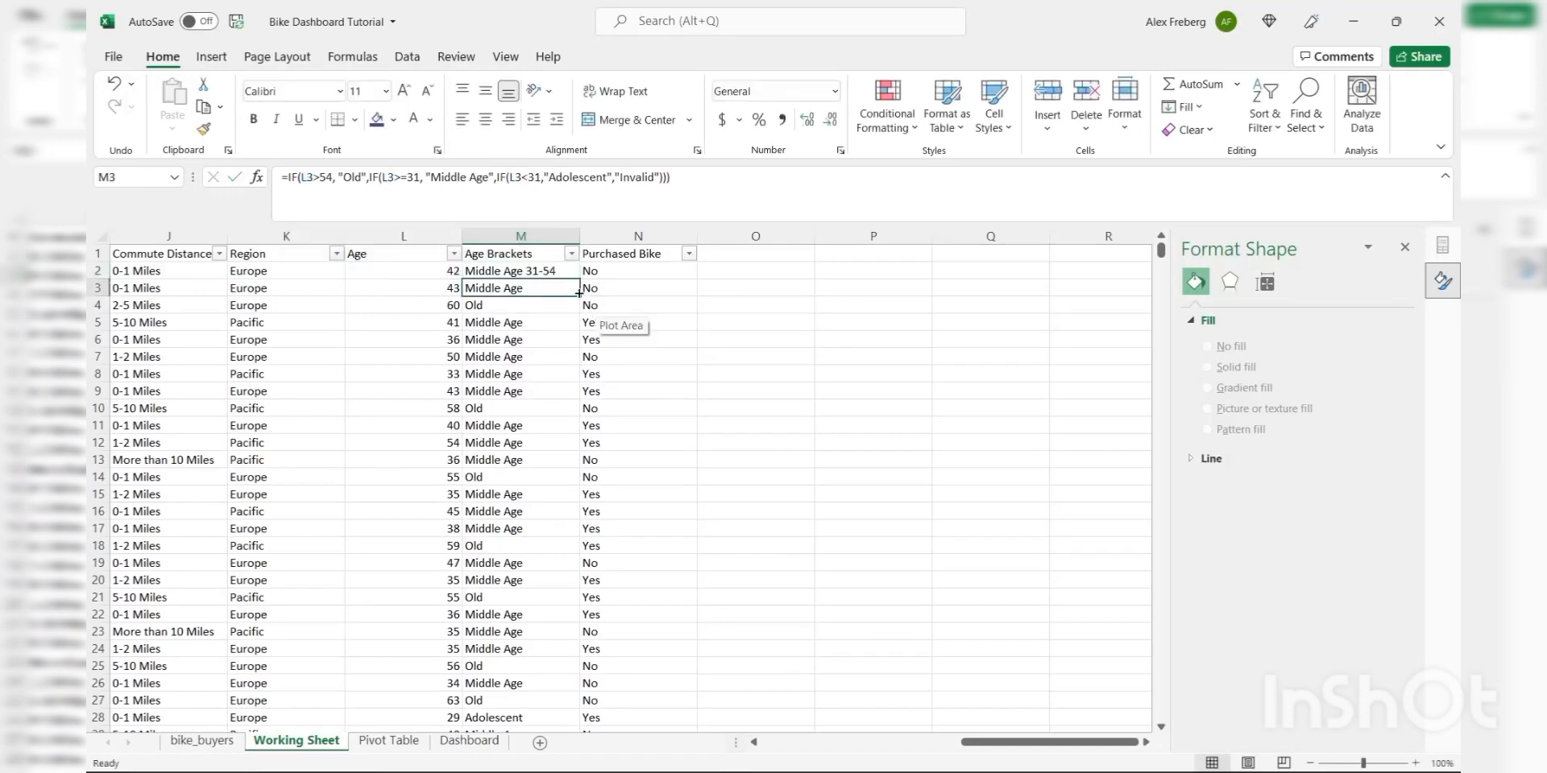
- Fill the updated M2 formula down the entire Age Brackets column
click(567, 272)
double_click(578, 279)
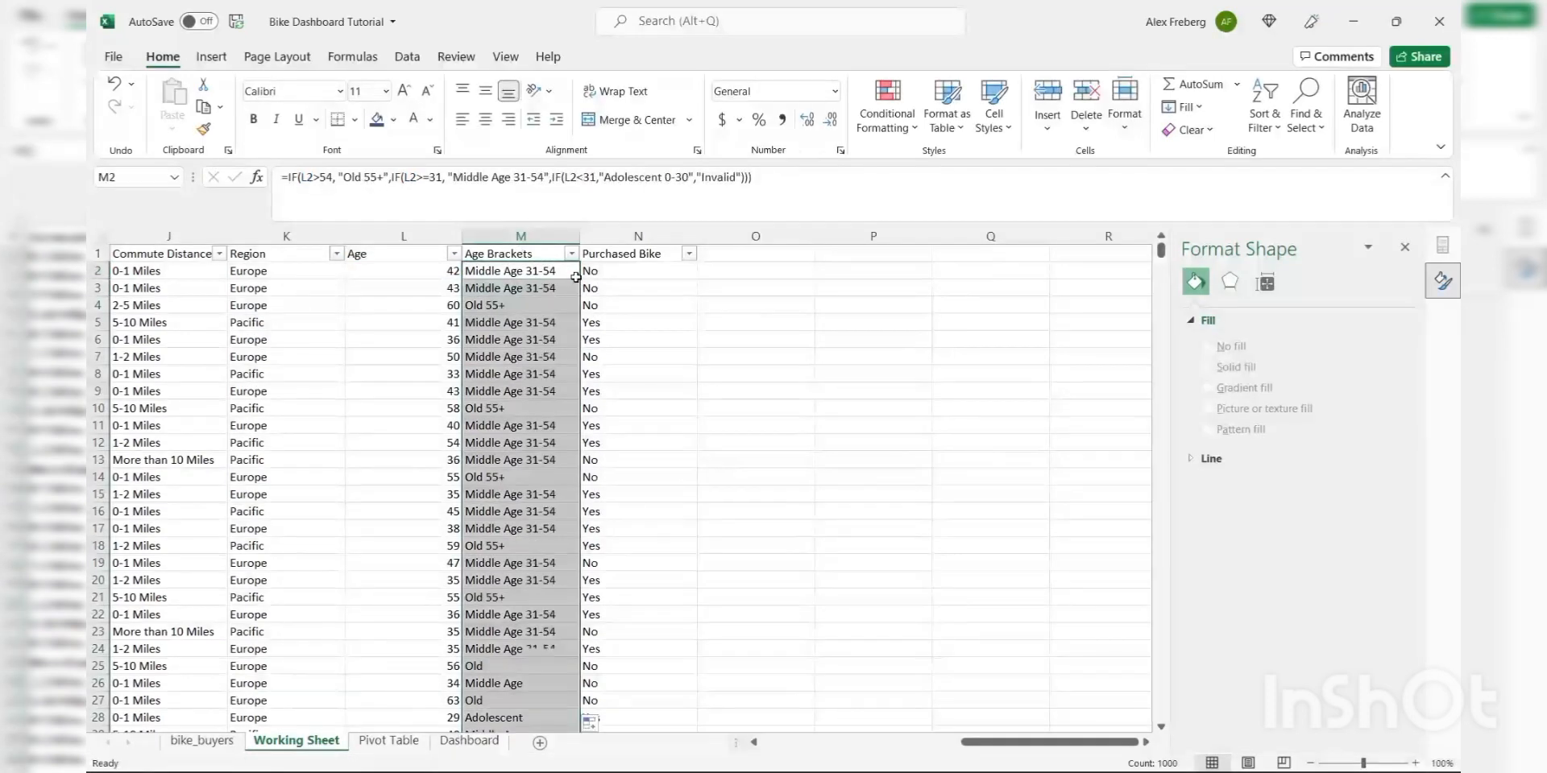
click(659, 305)
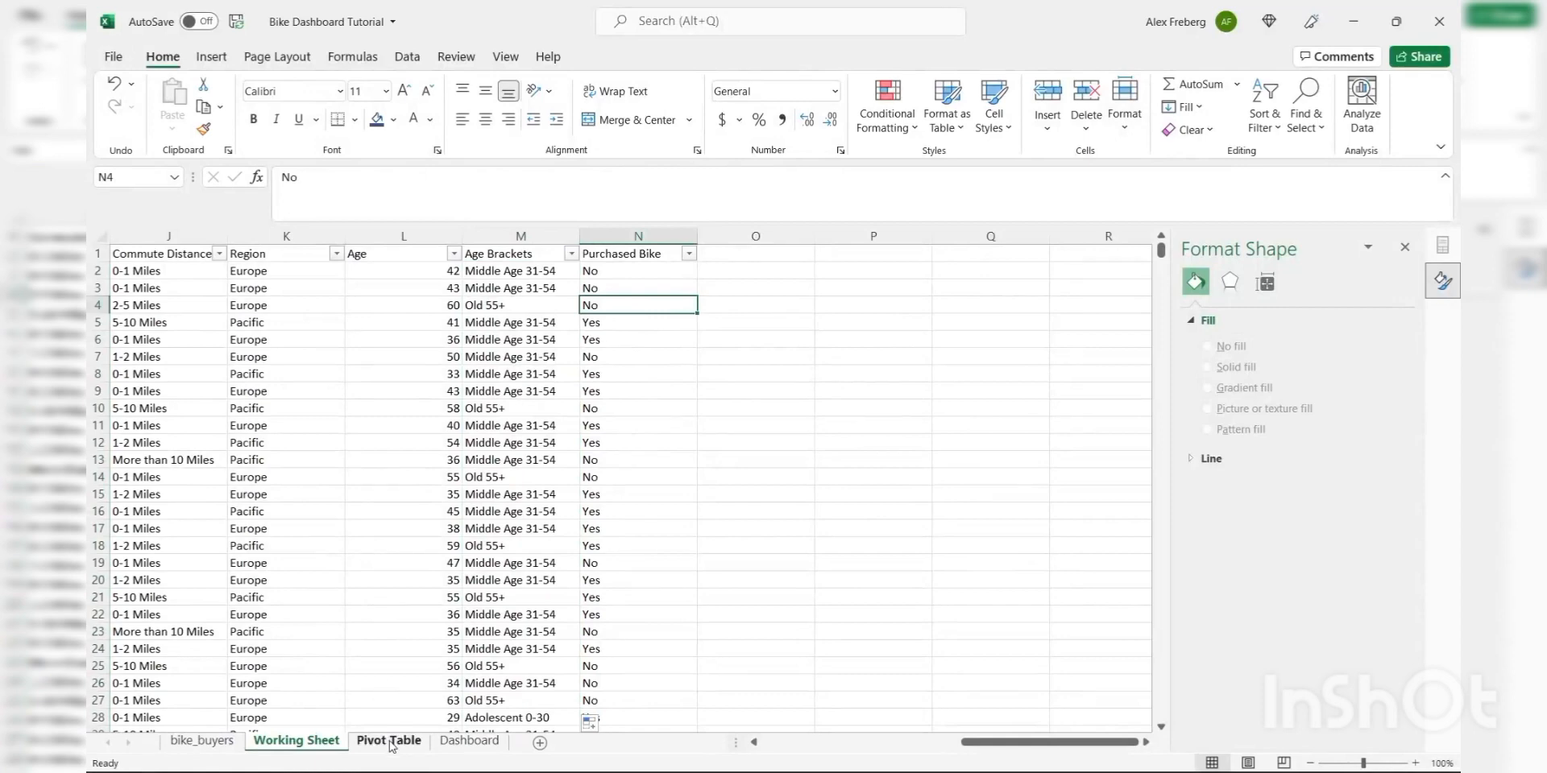
- Refresh the Age Brackets pivot table on the Pivot Table sheet to load the new bracket labels
click(389, 733)
click(352, 442)
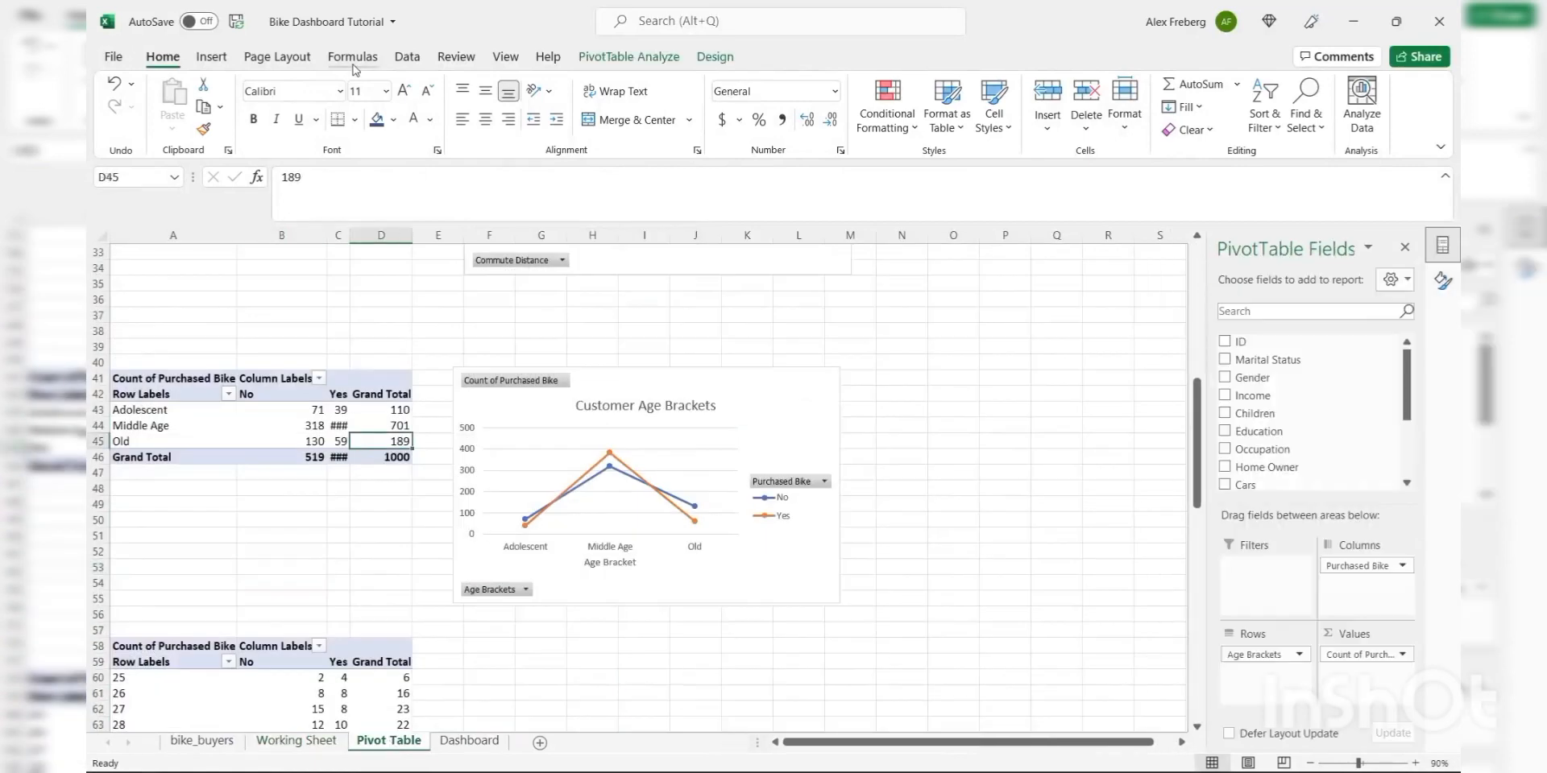
click(407, 58)
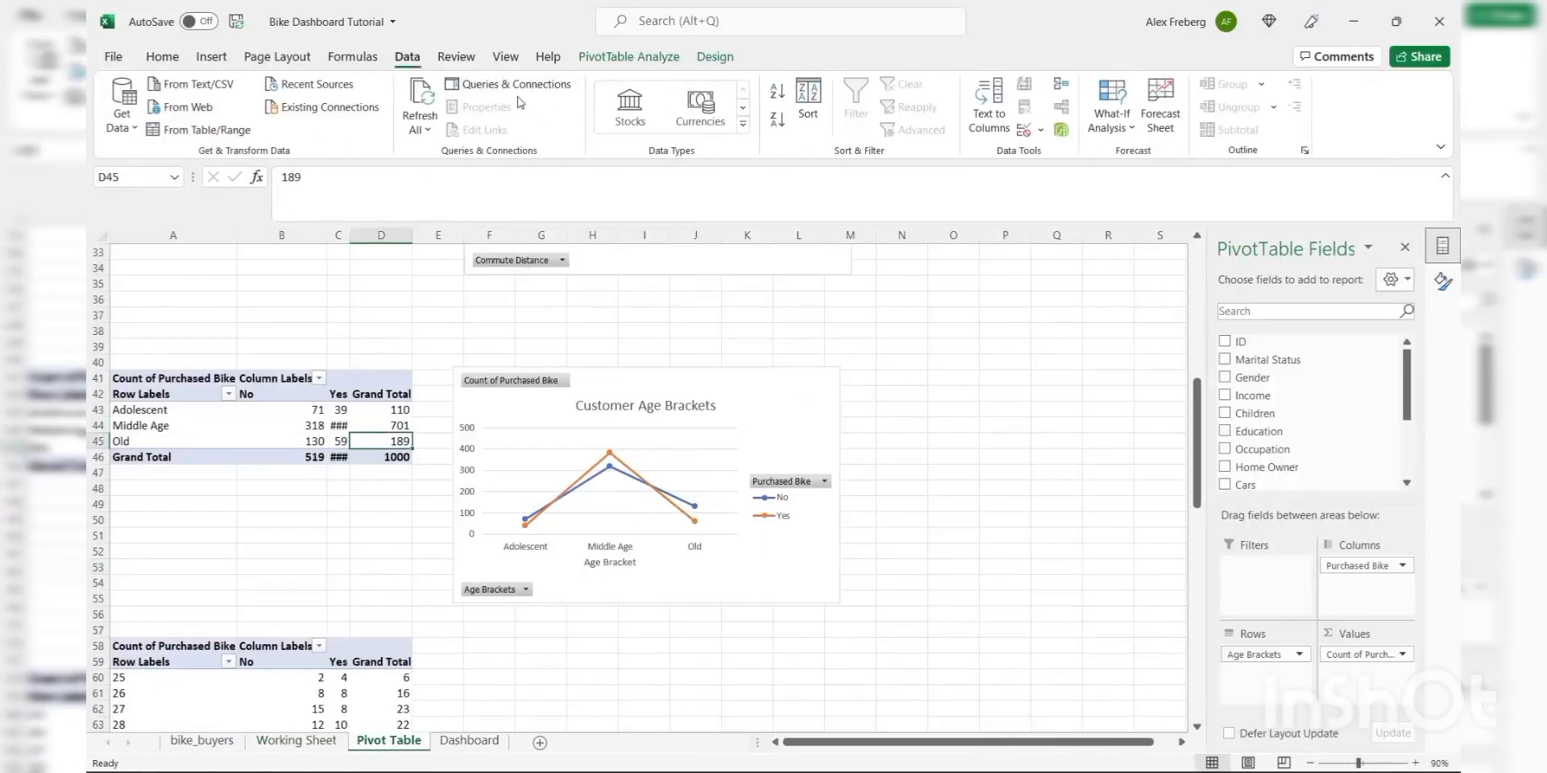
click(419, 109)
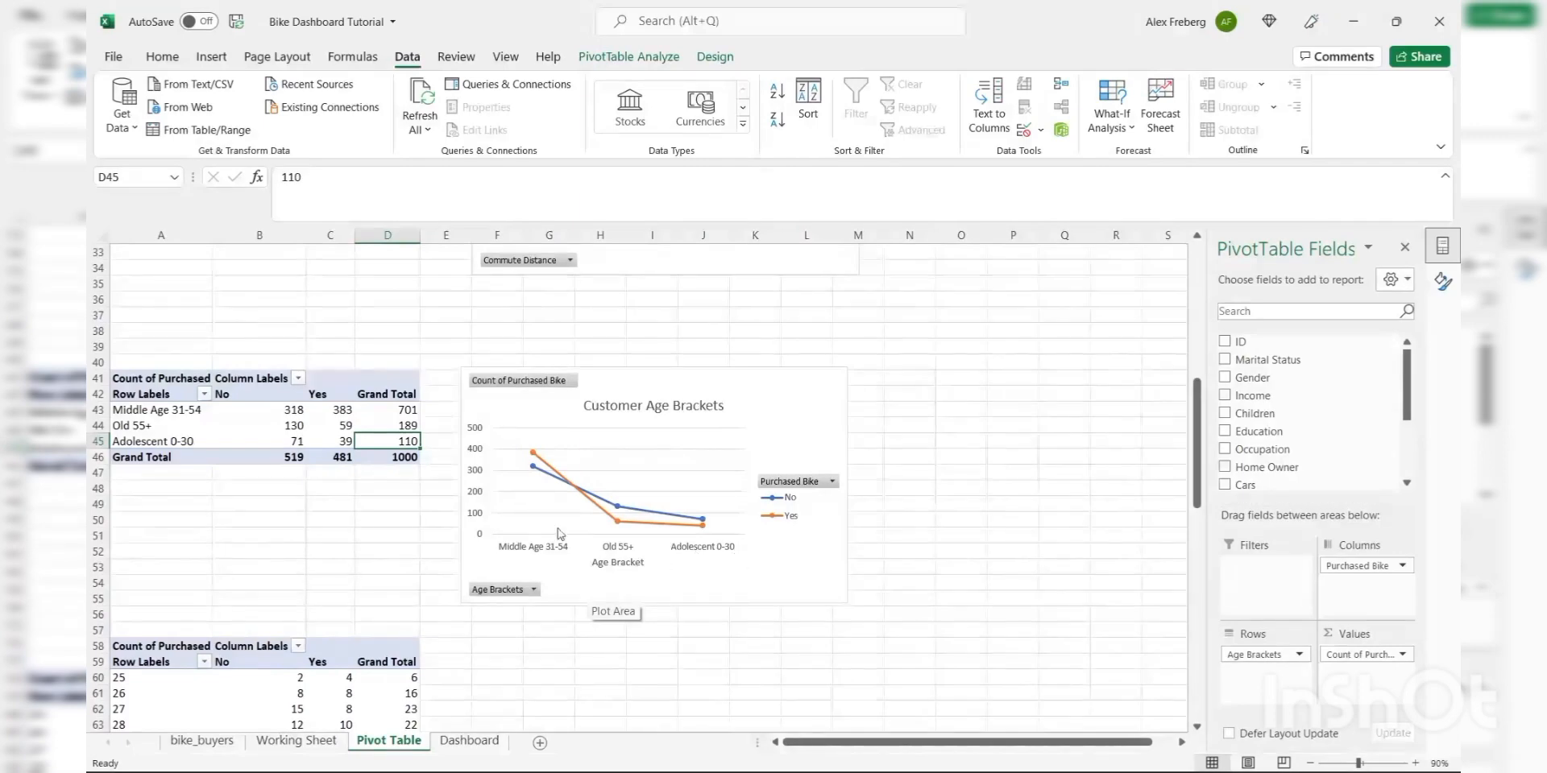
- Undo the pivot refresh and age-range label changes, and check the Age Brackets column on the Working Sheet
click(312, 752)
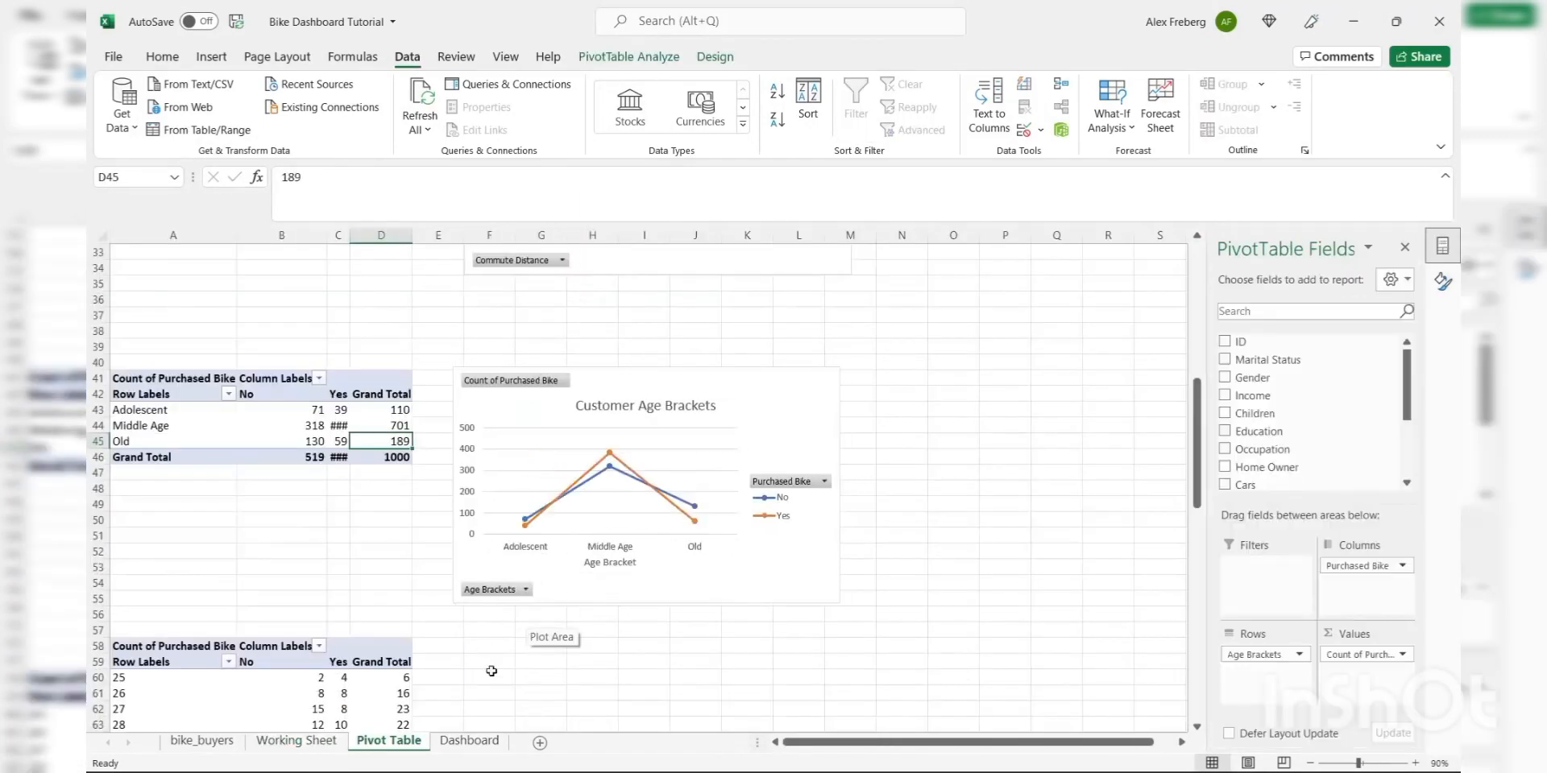
click(310, 745)
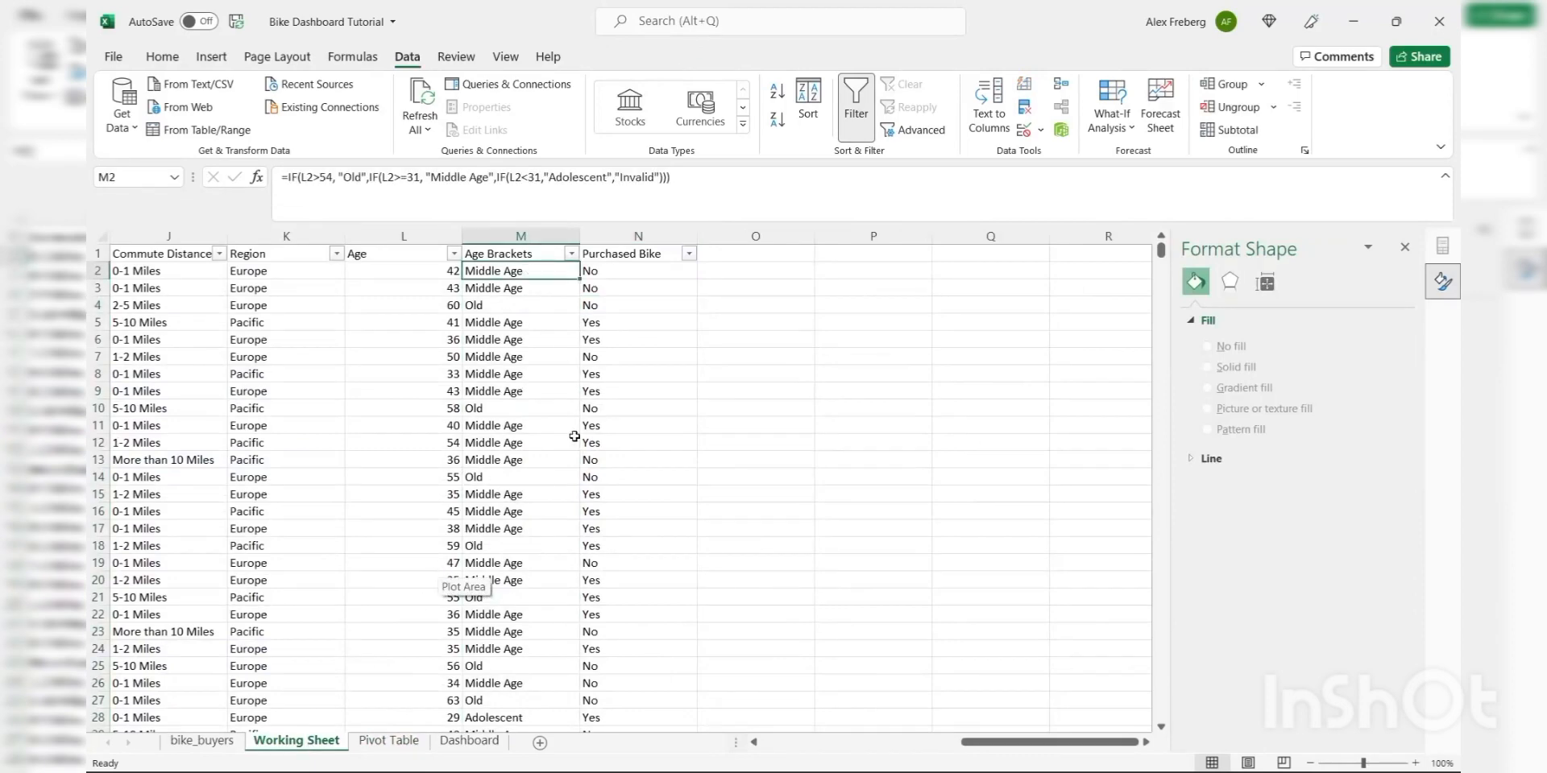
click(719, 378)
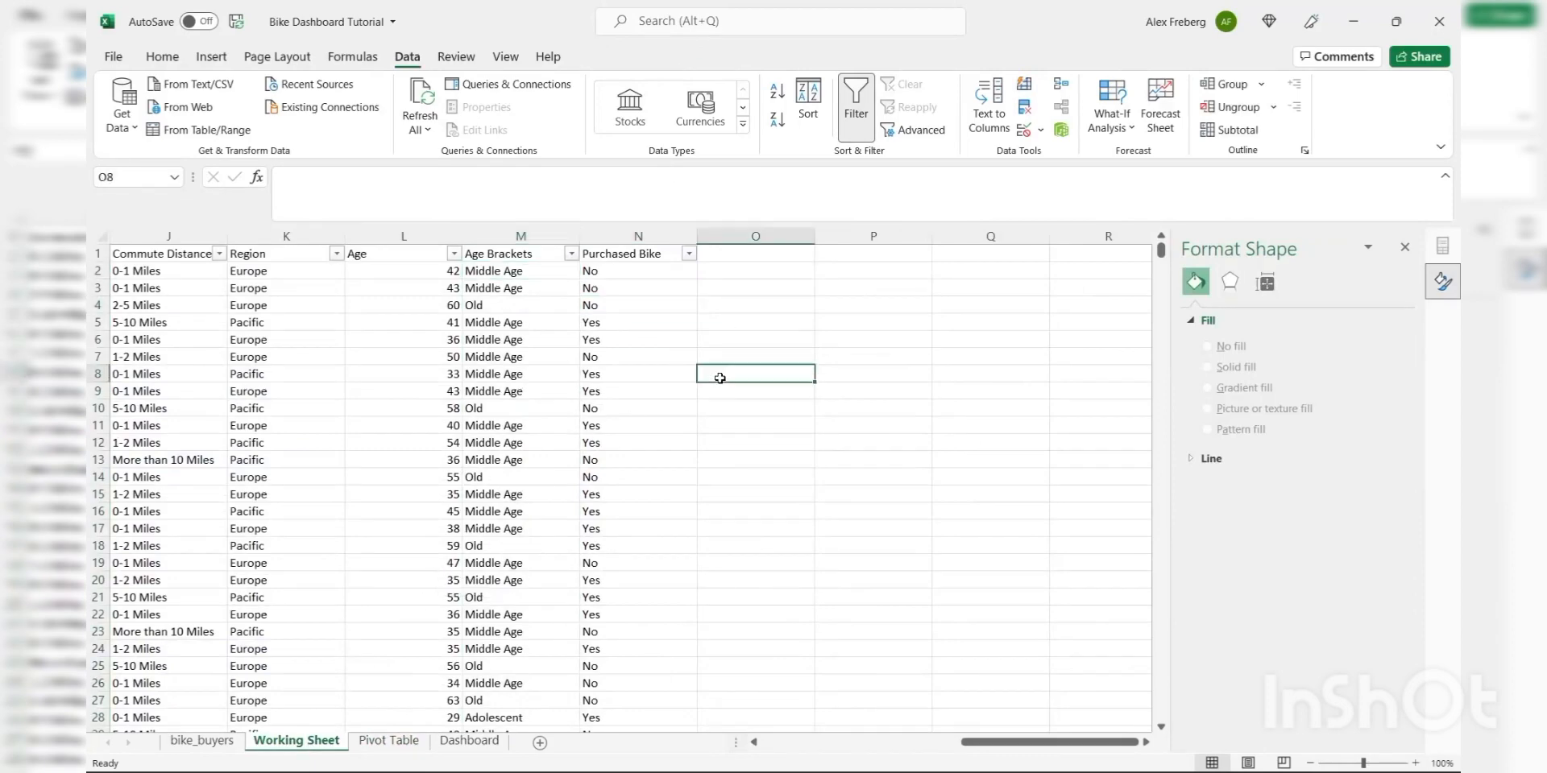
click(388, 740)
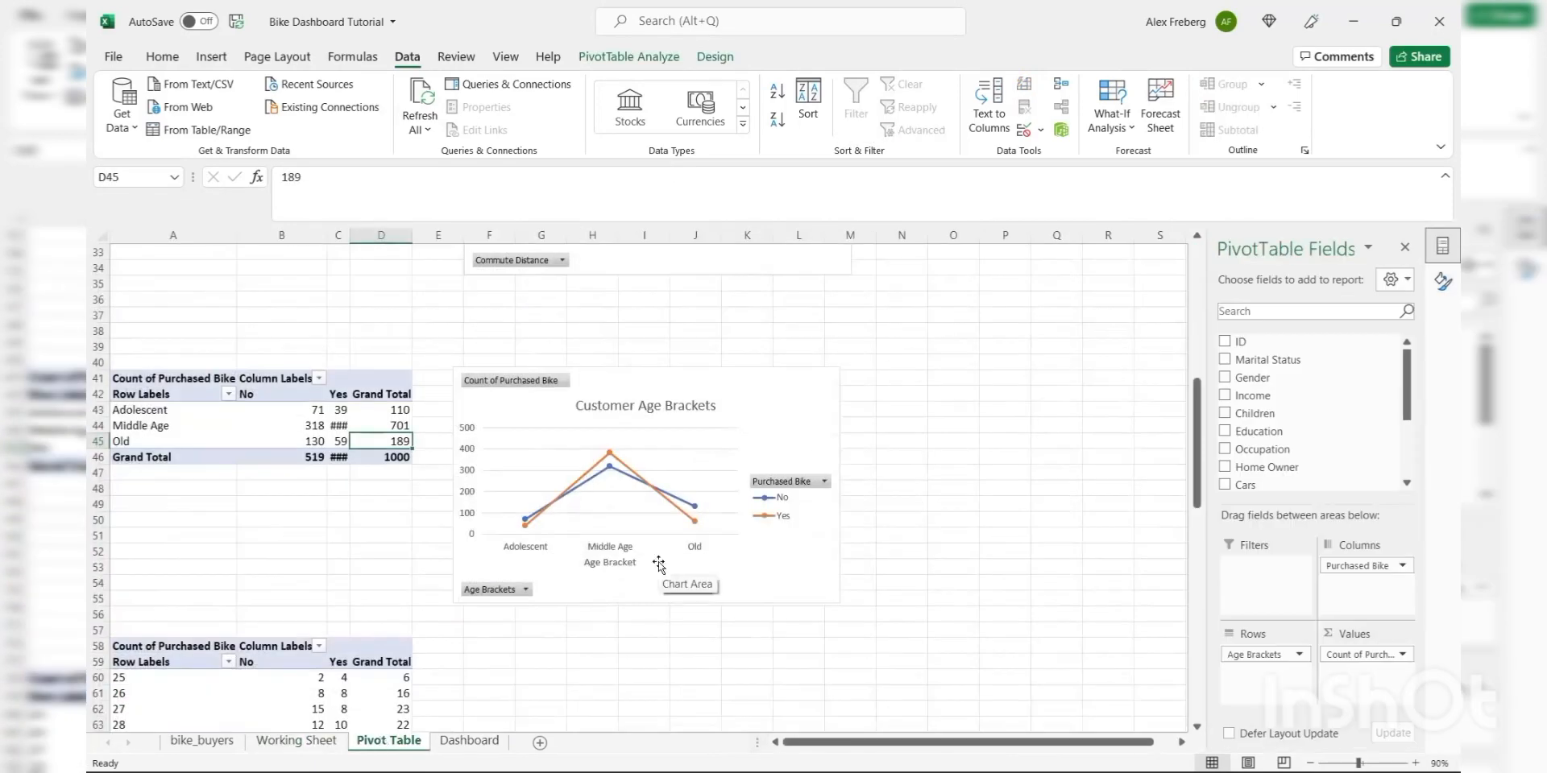
- Widen column C of the Pivot Table sheet to fit the Yes counts and close the Format Shape pane
drag(353, 235, 372, 235)
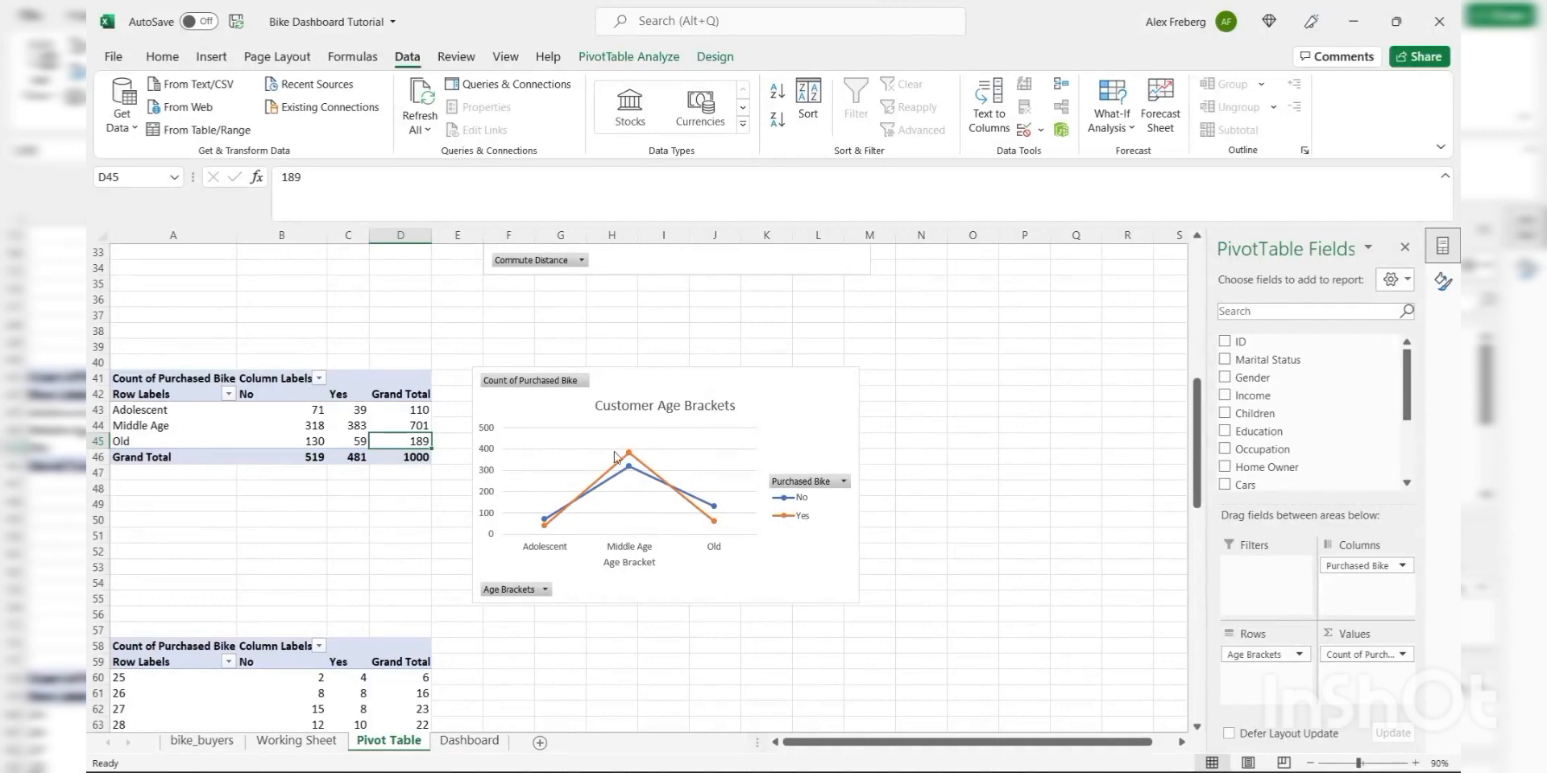
drag(176, 413, 184, 434)
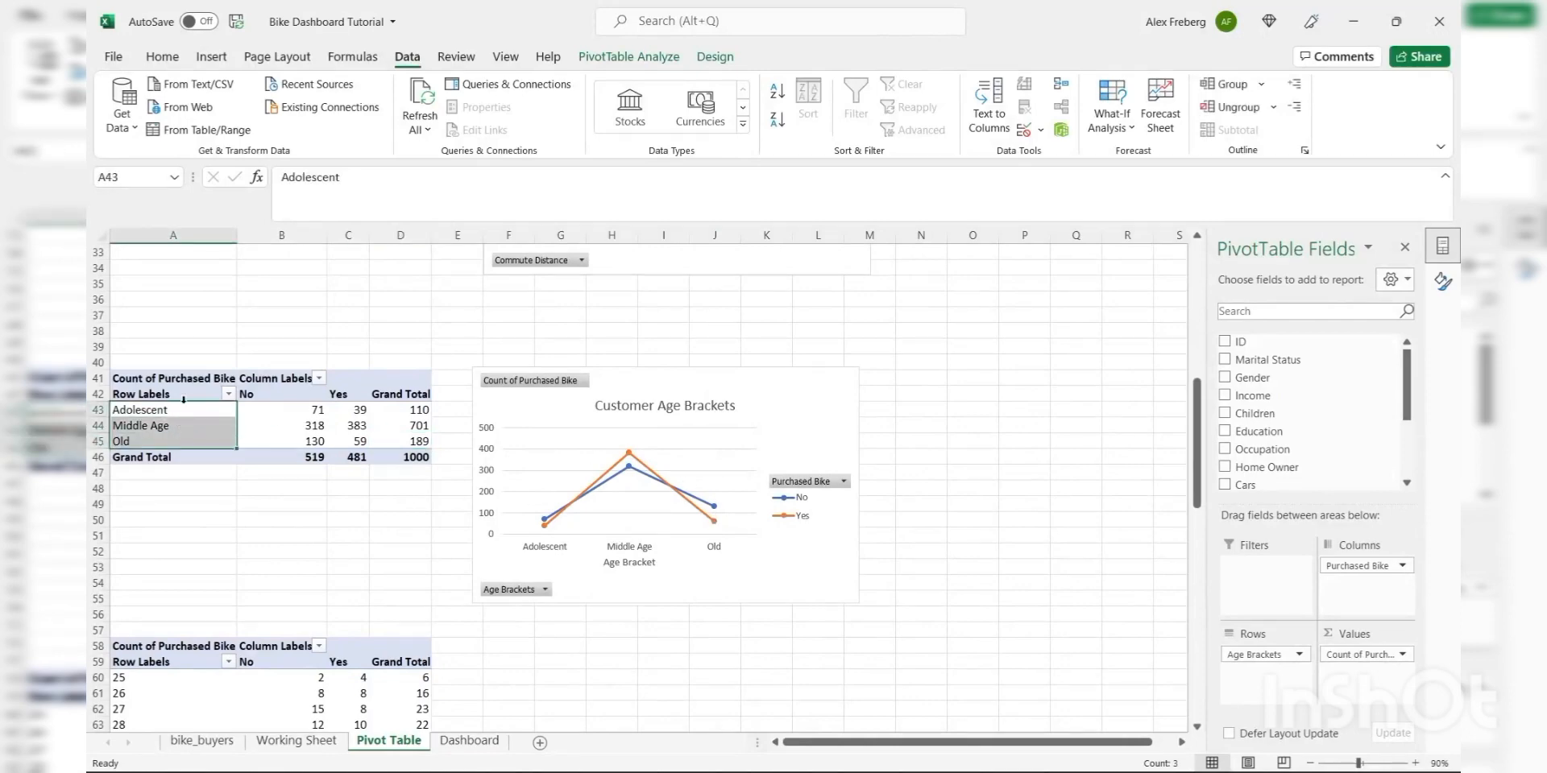
click(183, 443)
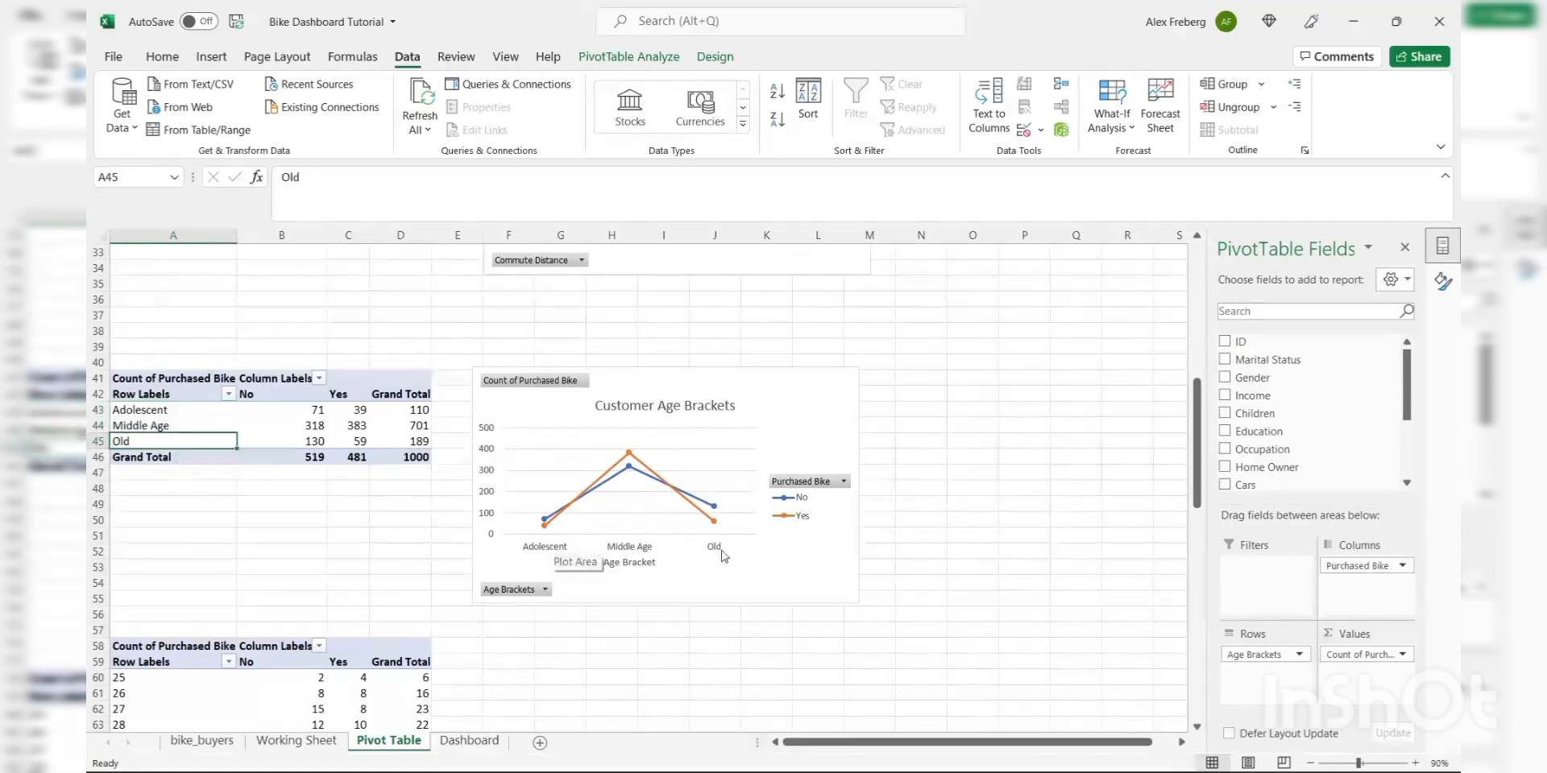
click(694, 650)
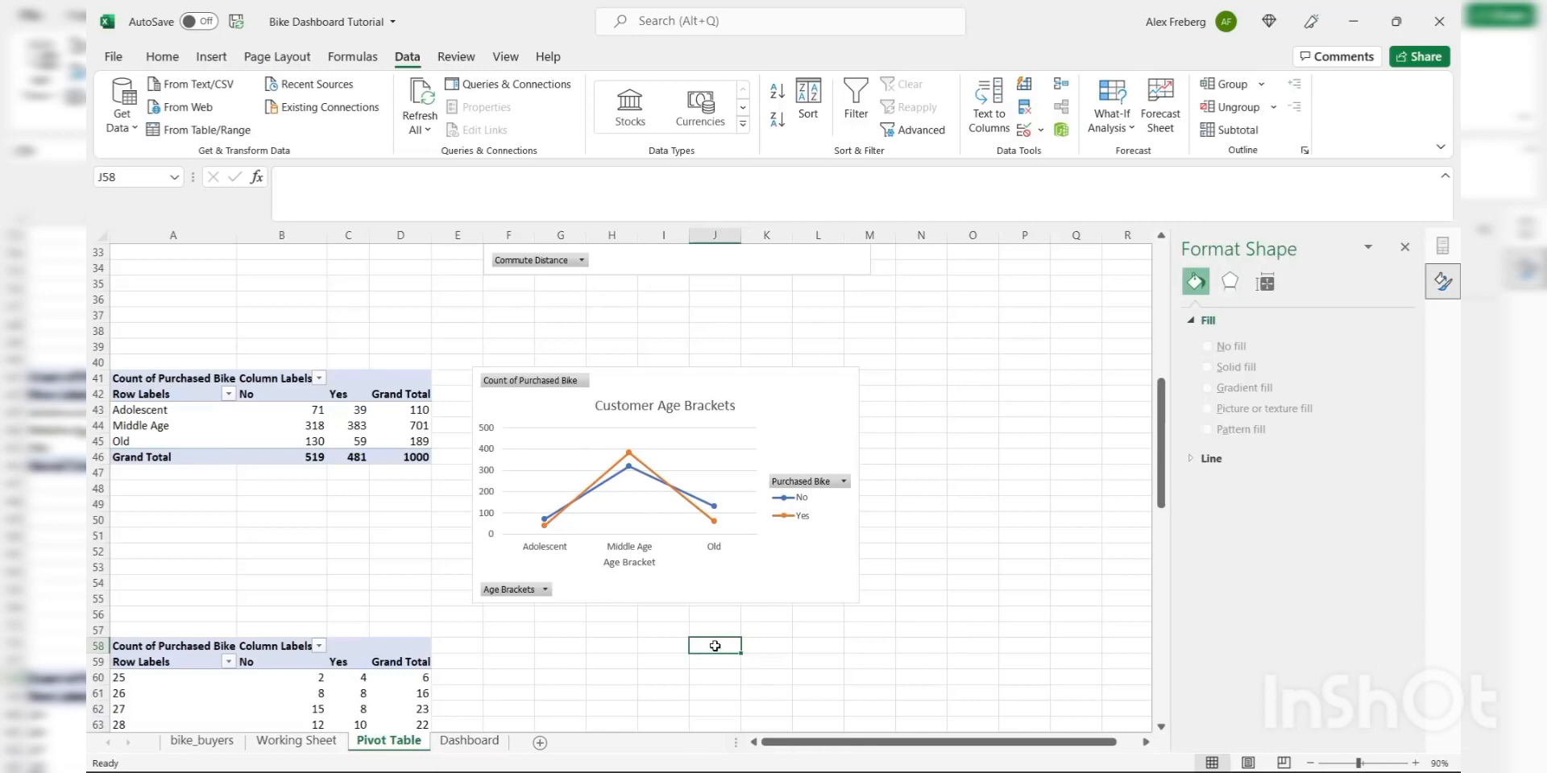
click(1406, 246)
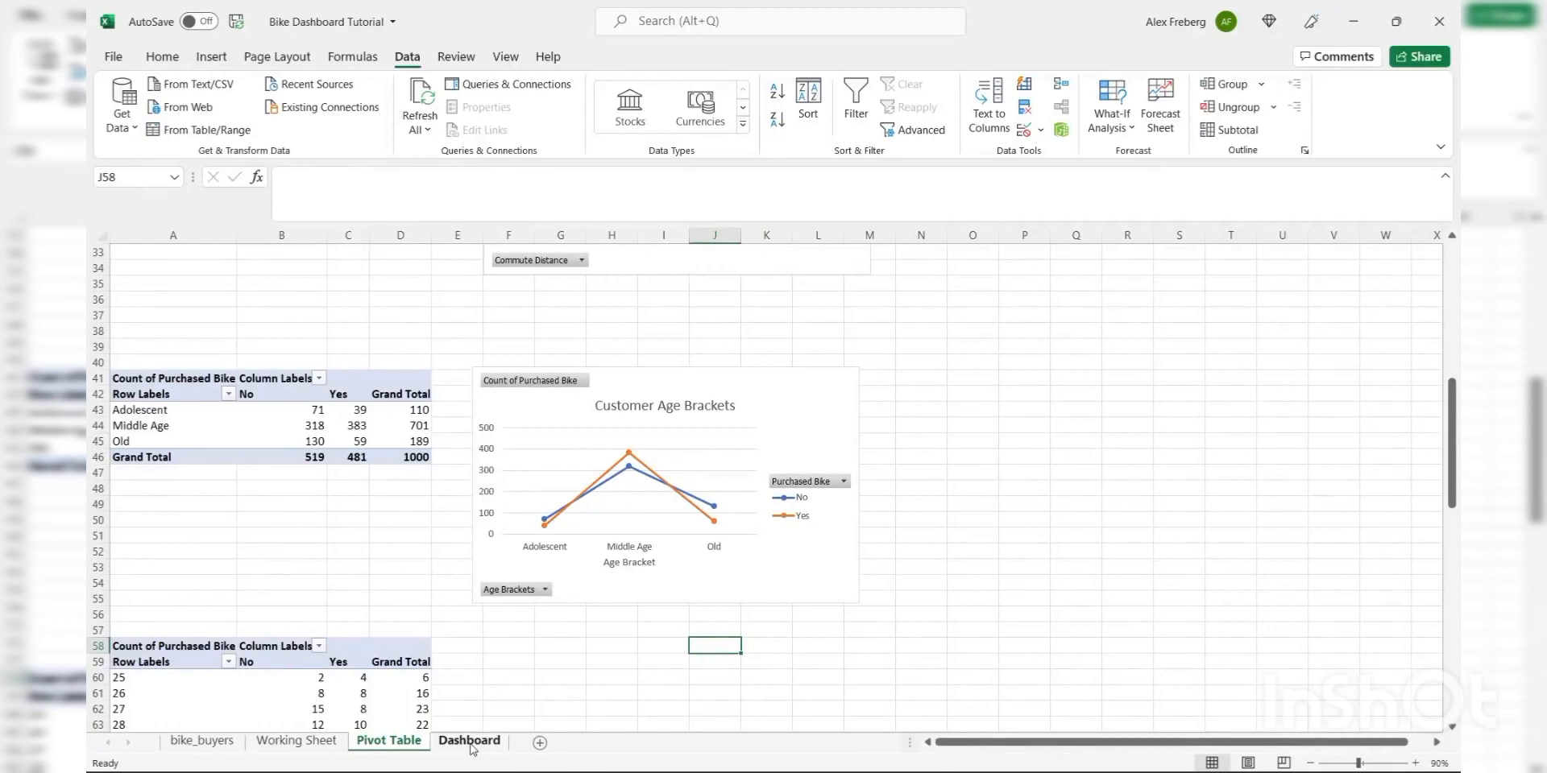
- Copy the Avg Income Per Purchase chart from the Pivot Table sheet and paste it onto the Dashboard sheet
scroll(573, 586, up, 11)
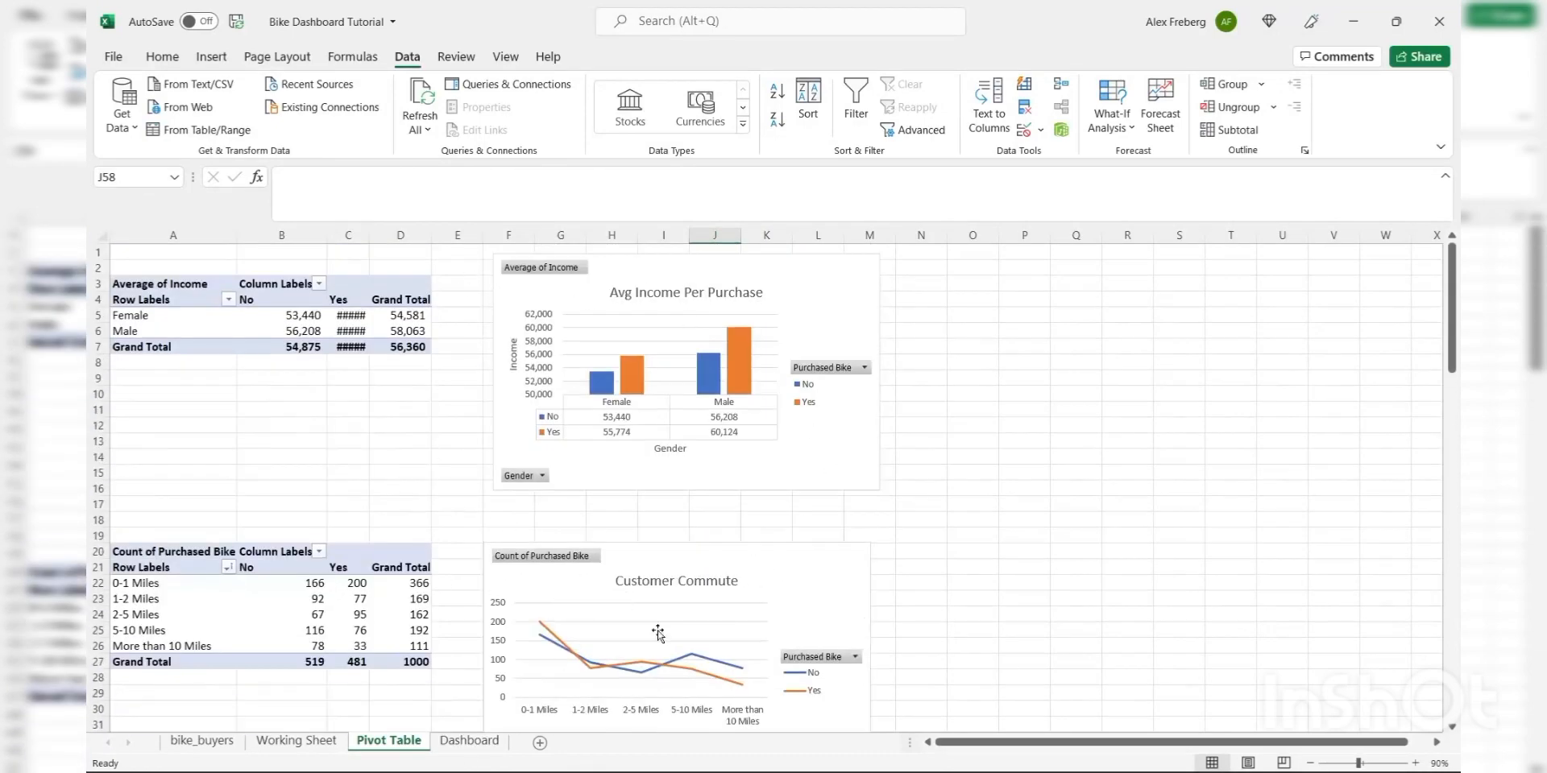
click(788, 470)
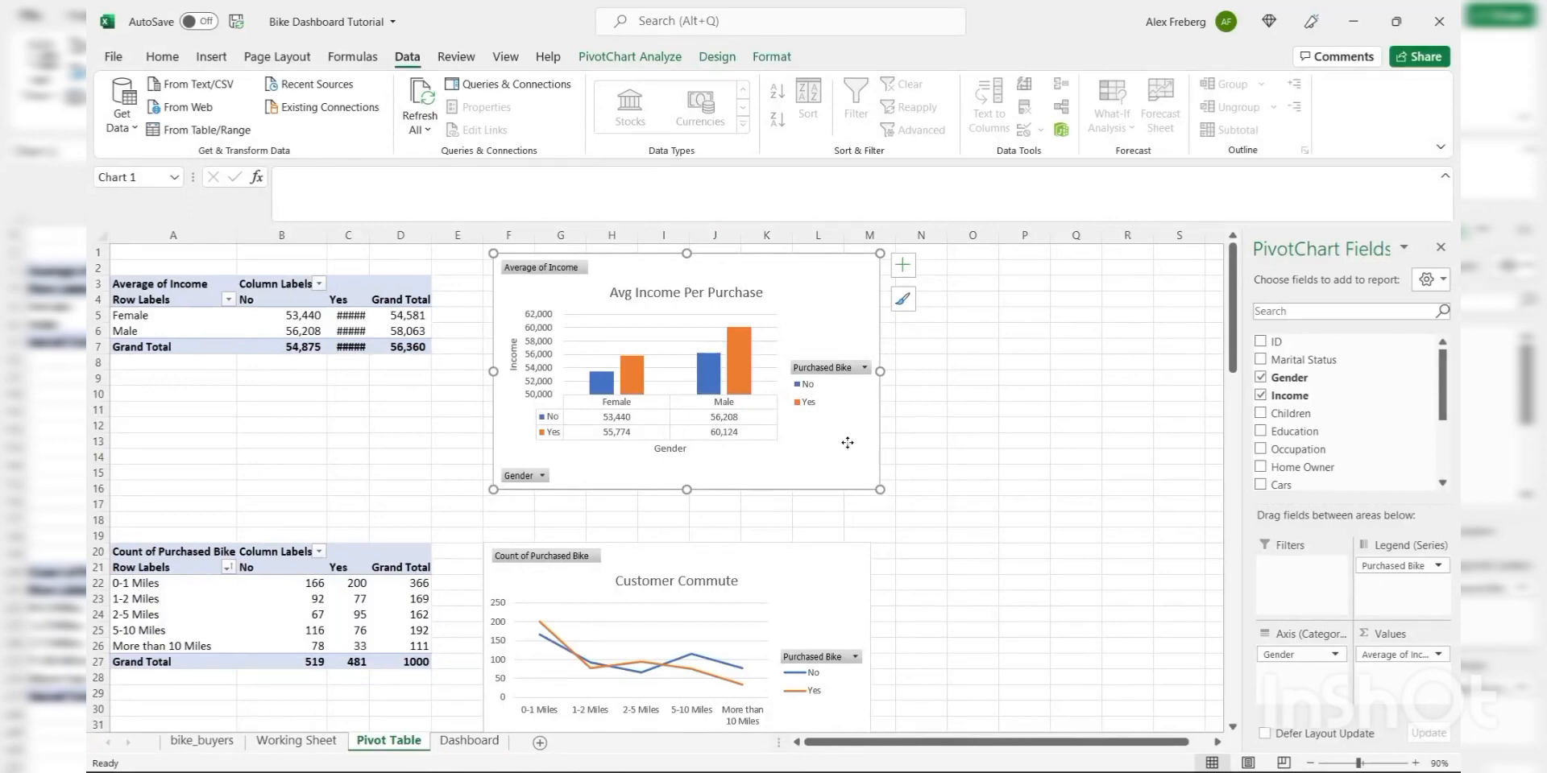
key(ctrl+c)
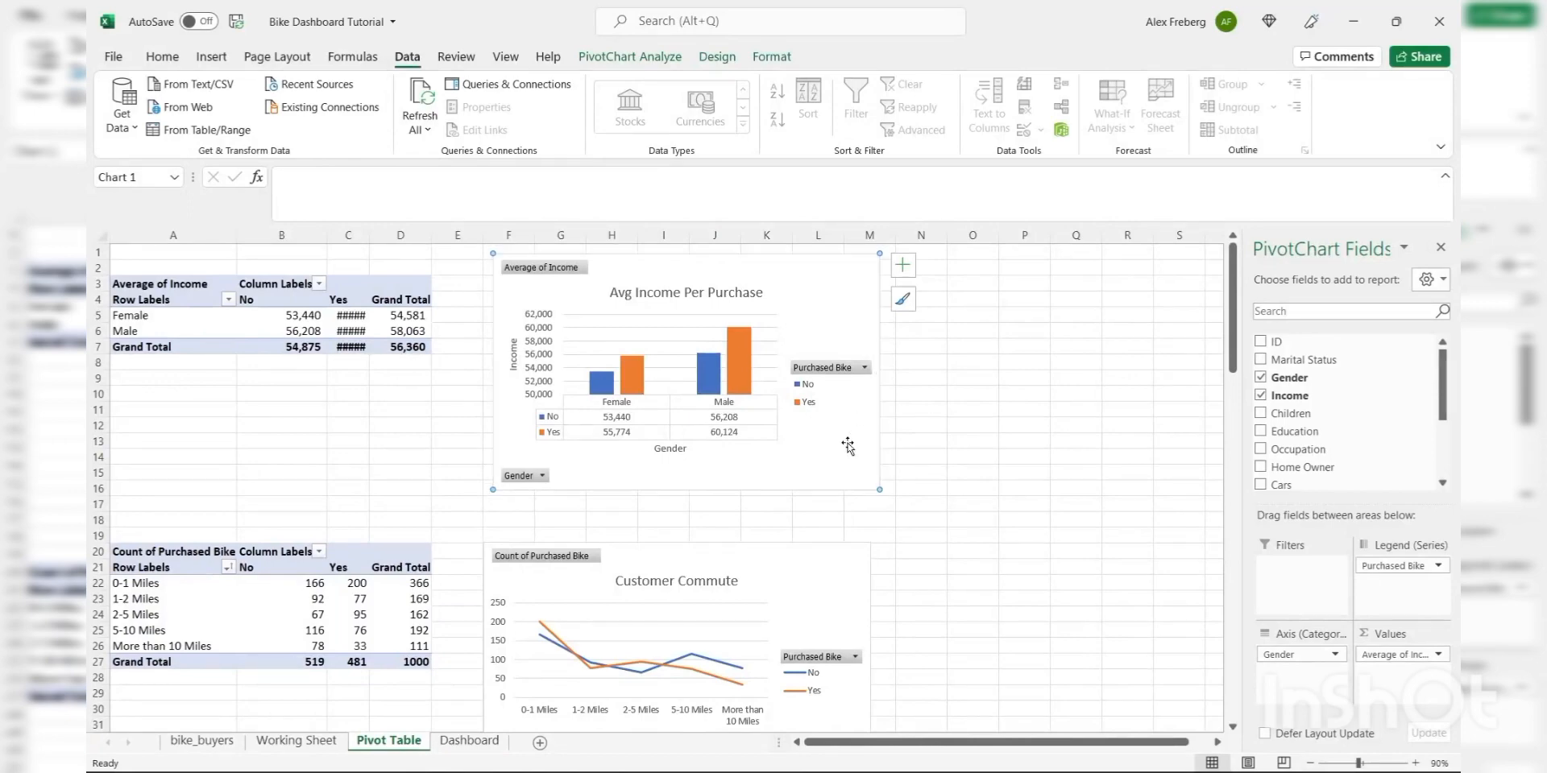
click(476, 741)
click(405, 319)
key(ctrl+v)
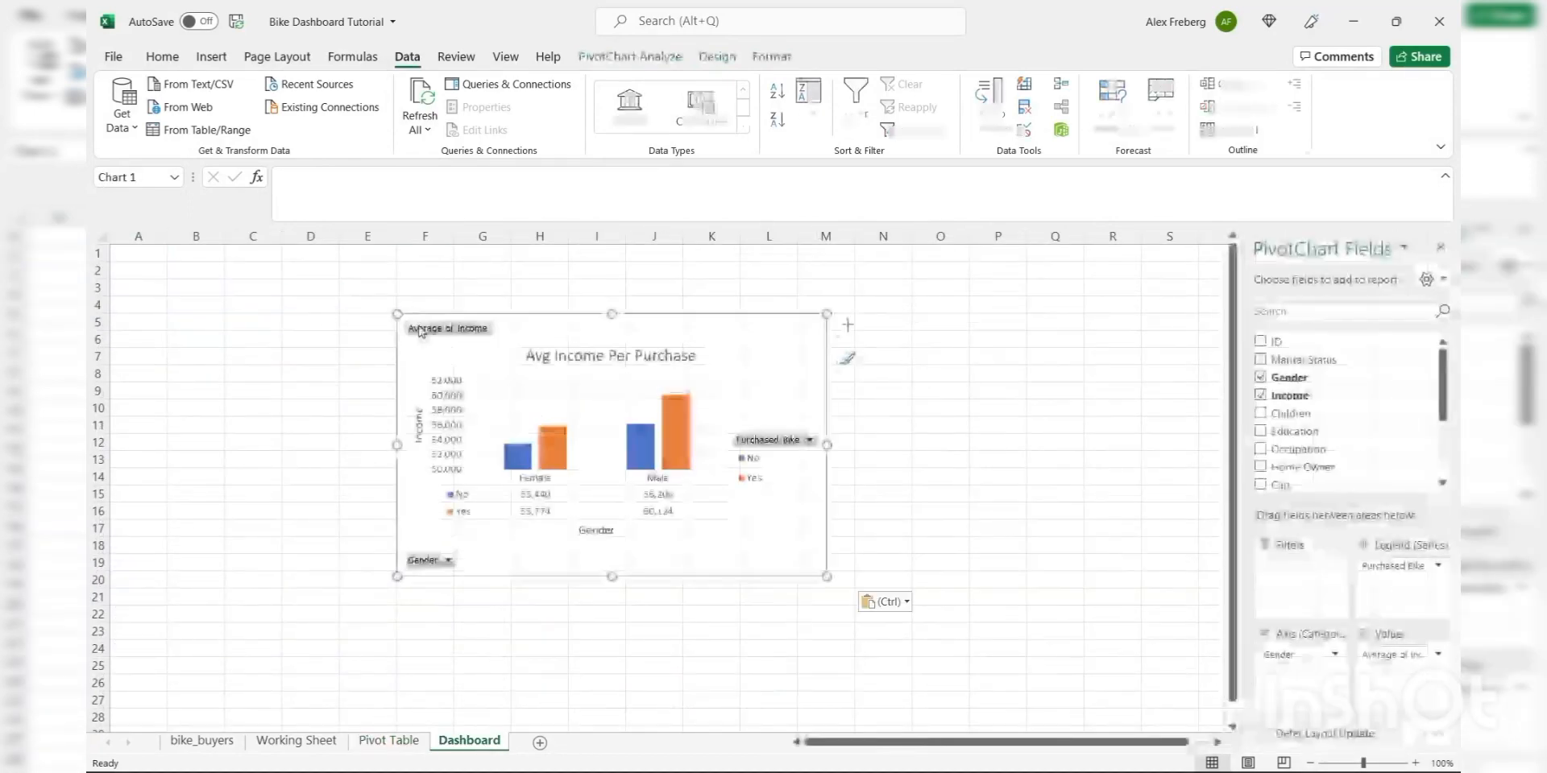
- Shrink the pasted Avg Income Per Purchase chart slightly and move it to about J2:P15
mouse_move(828, 576)
mouse_down()
mouse_move(730, 474)
mouse_move(805, 527)
mouse_move(802, 564)
mouse_up()
drag(734, 361, 979, 309)
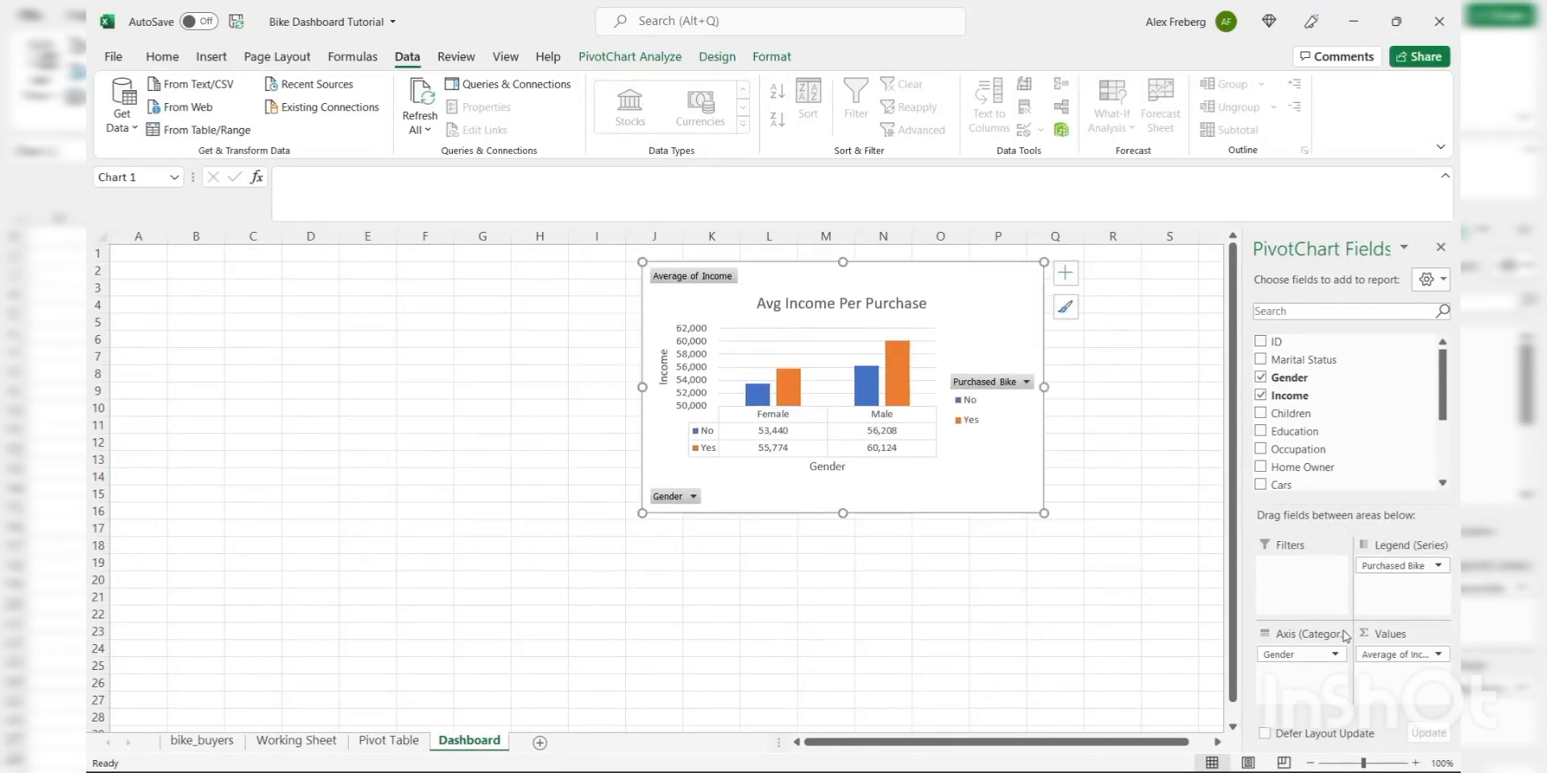
- Try to copy the Customer Commute chart onto the Dashboard sheet, and move the chart there to about H9:N23
click(1310, 763)
click(1310, 763)
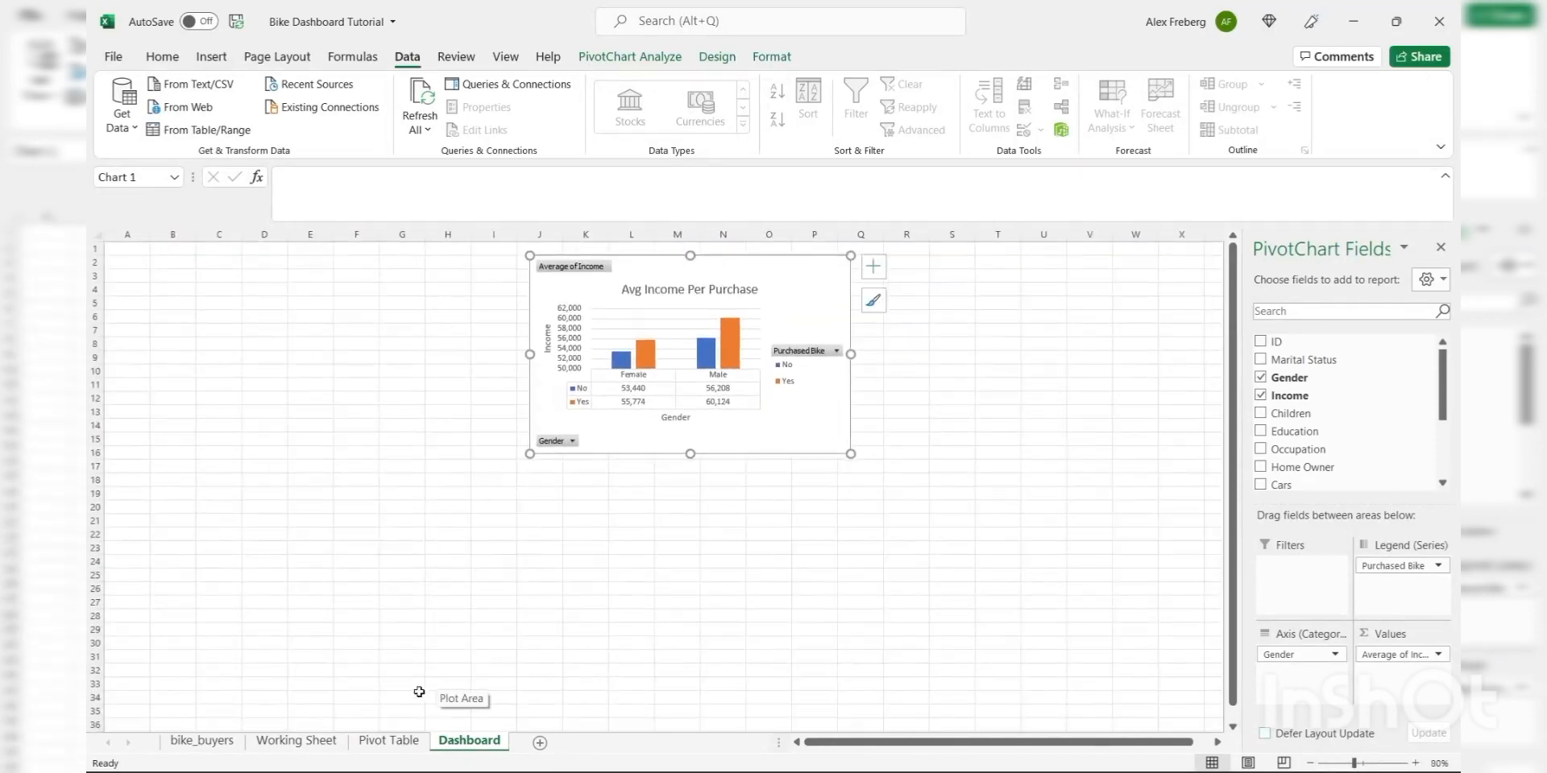
click(397, 739)
click(657, 551)
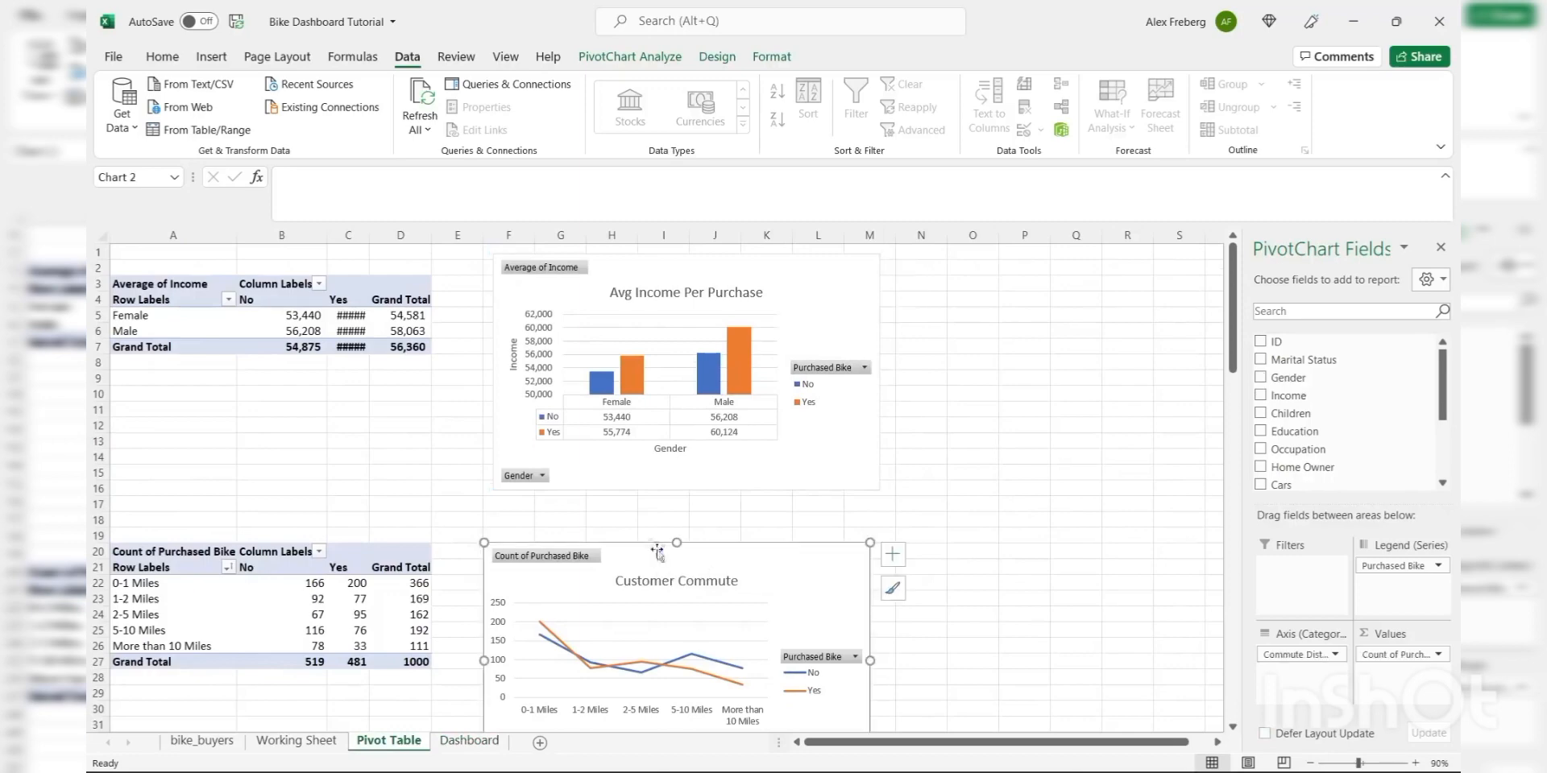
click(469, 740)
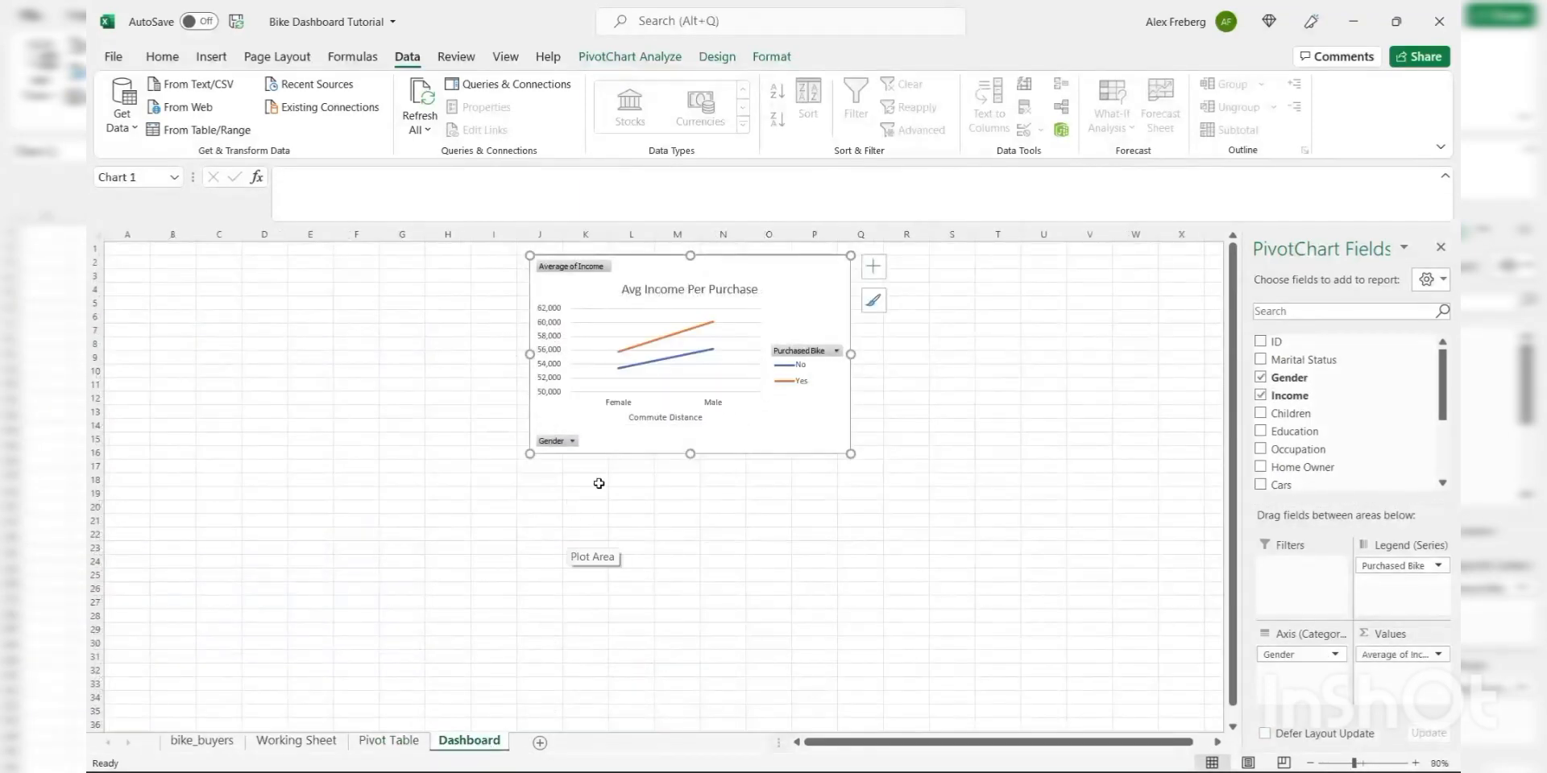
drag(656, 271, 578, 375)
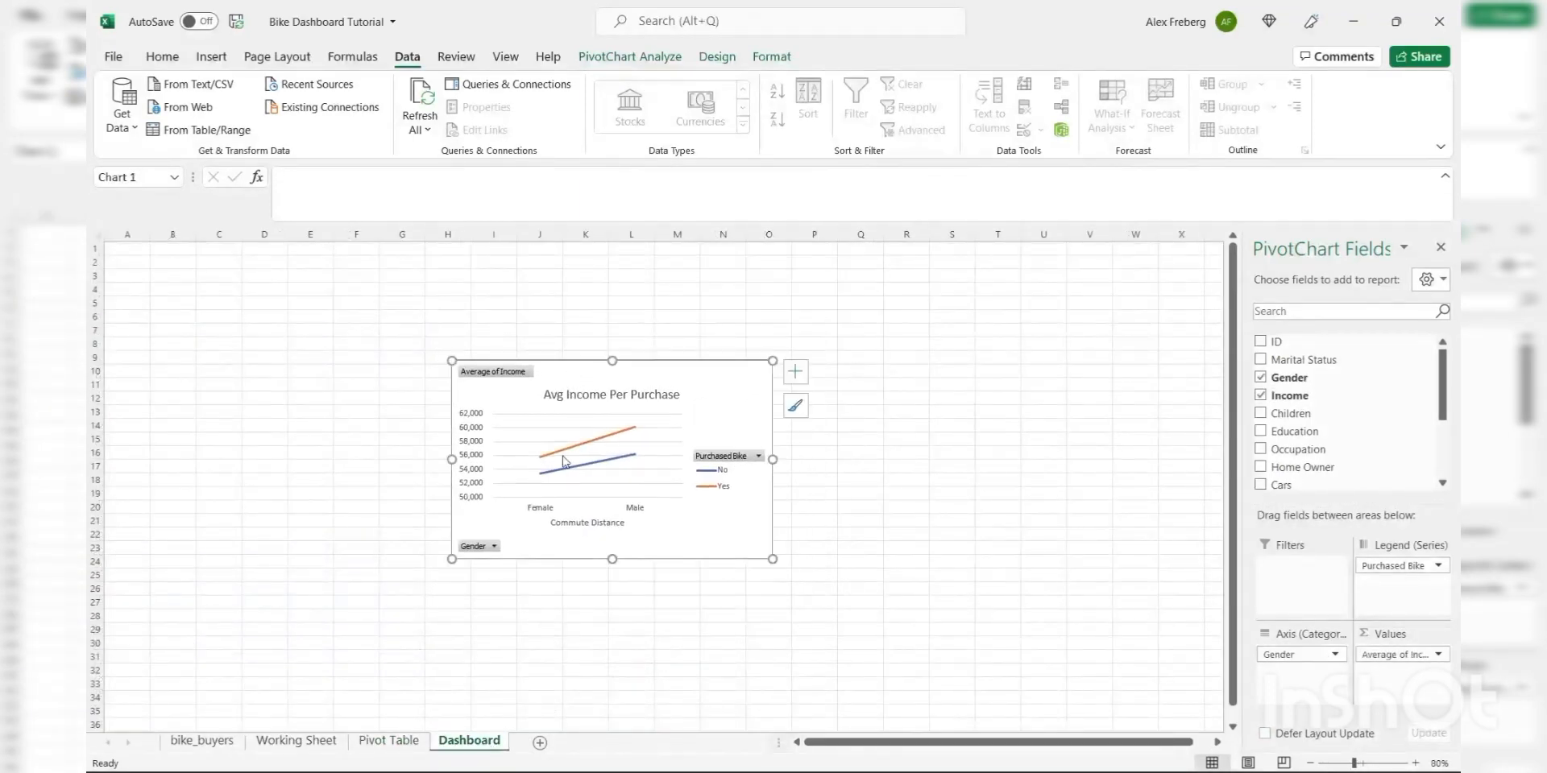
click(384, 744)
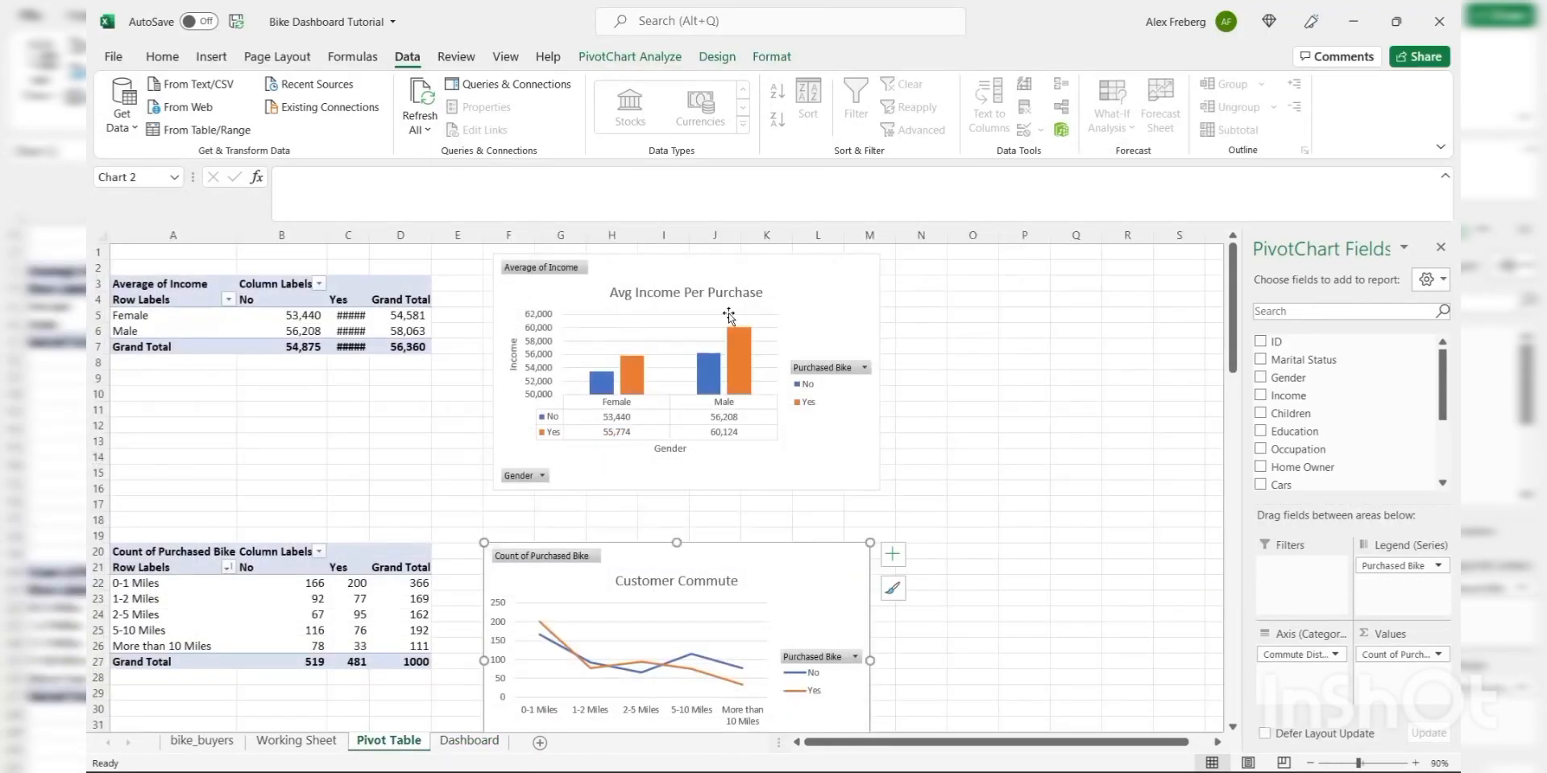
click(798, 278)
click(778, 582)
click(477, 742)
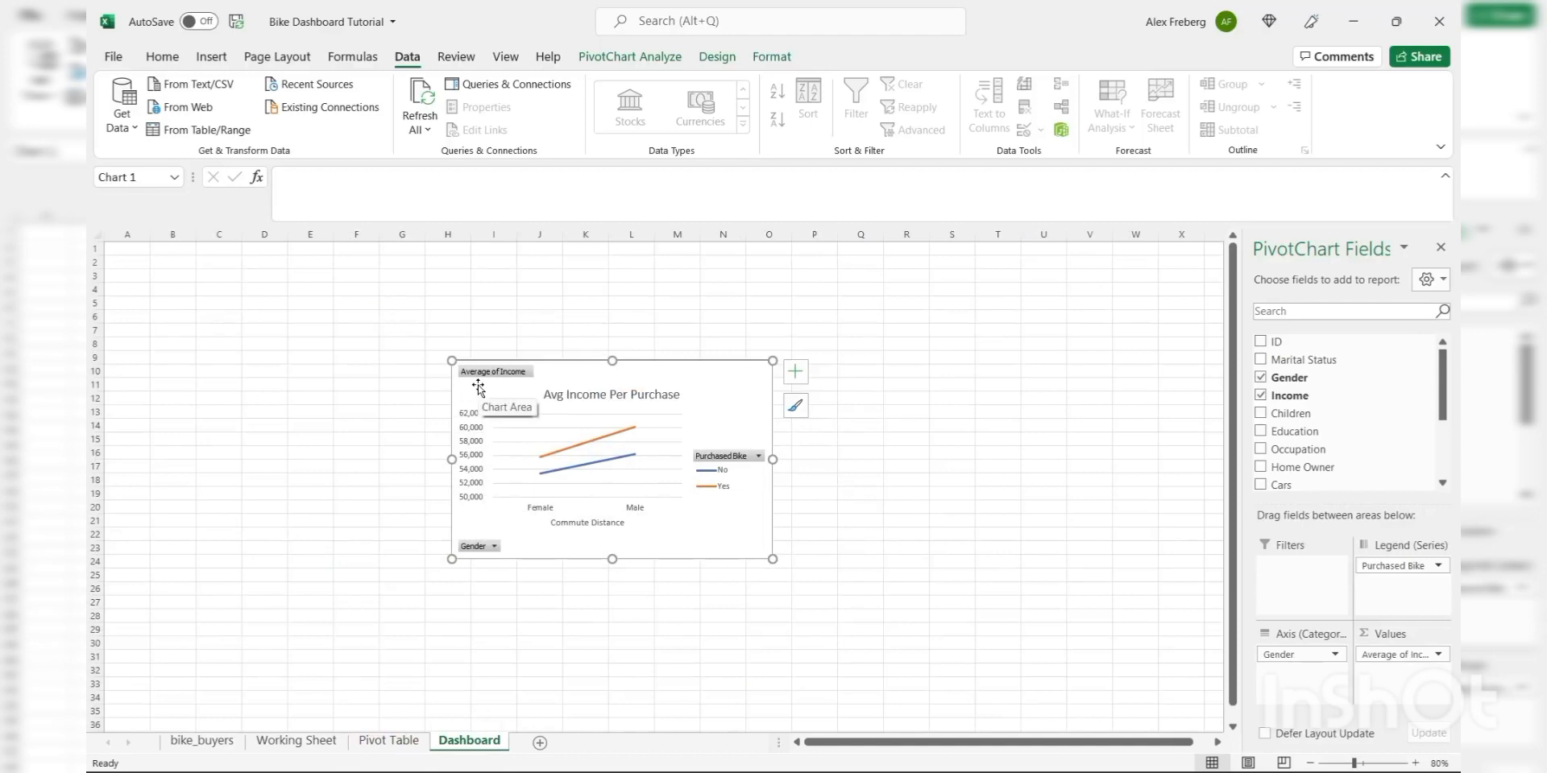
- Copy the Customer Commute chart from the Pivot Table sheet onto the Dashboard sheet and place it beside the Avg Income Per Purchase chart, about P9:W24
click(389, 741)
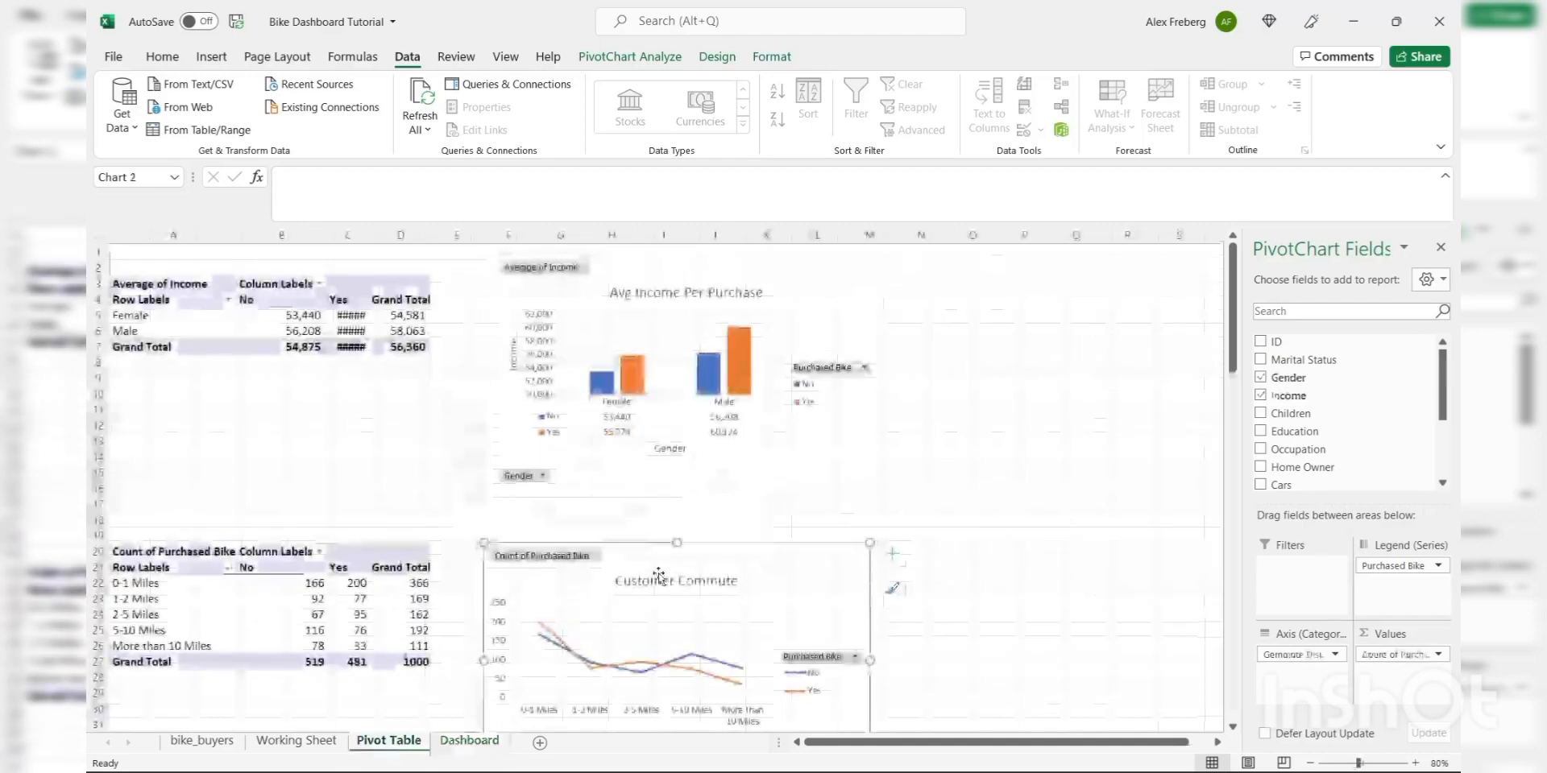
right_click(764, 564)
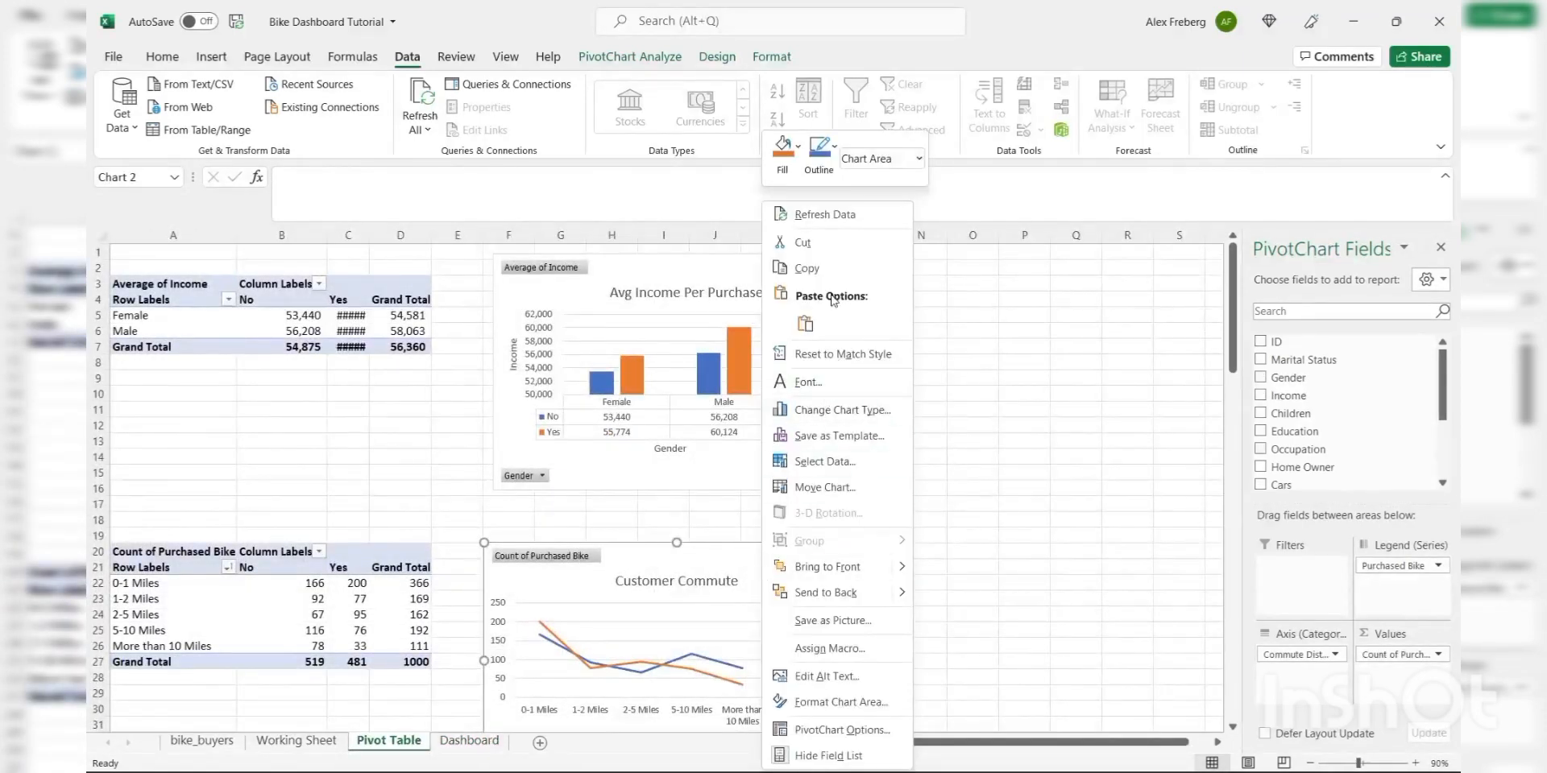
click(806, 268)
click(474, 742)
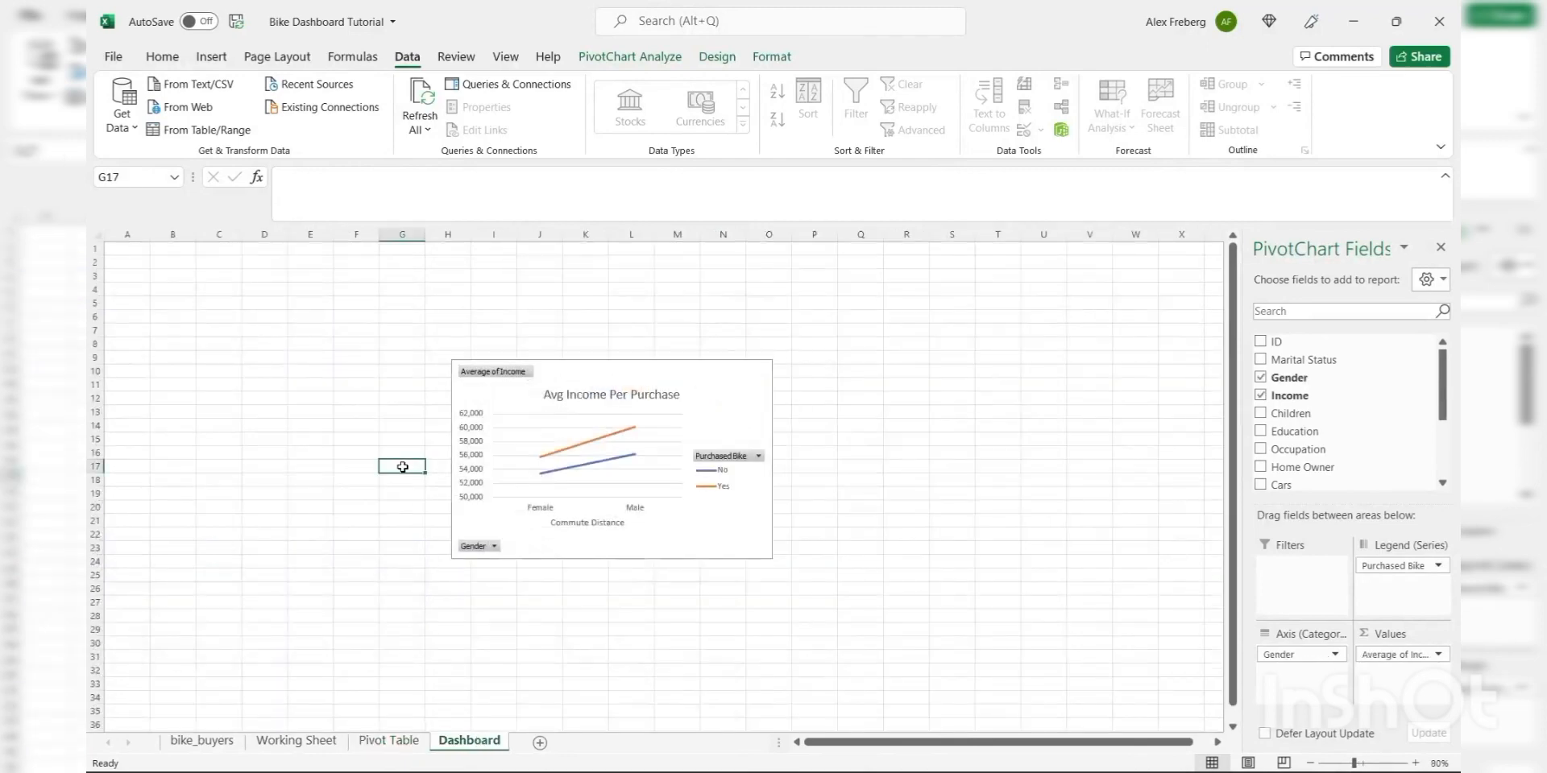
right_click(400, 464)
click(445, 353)
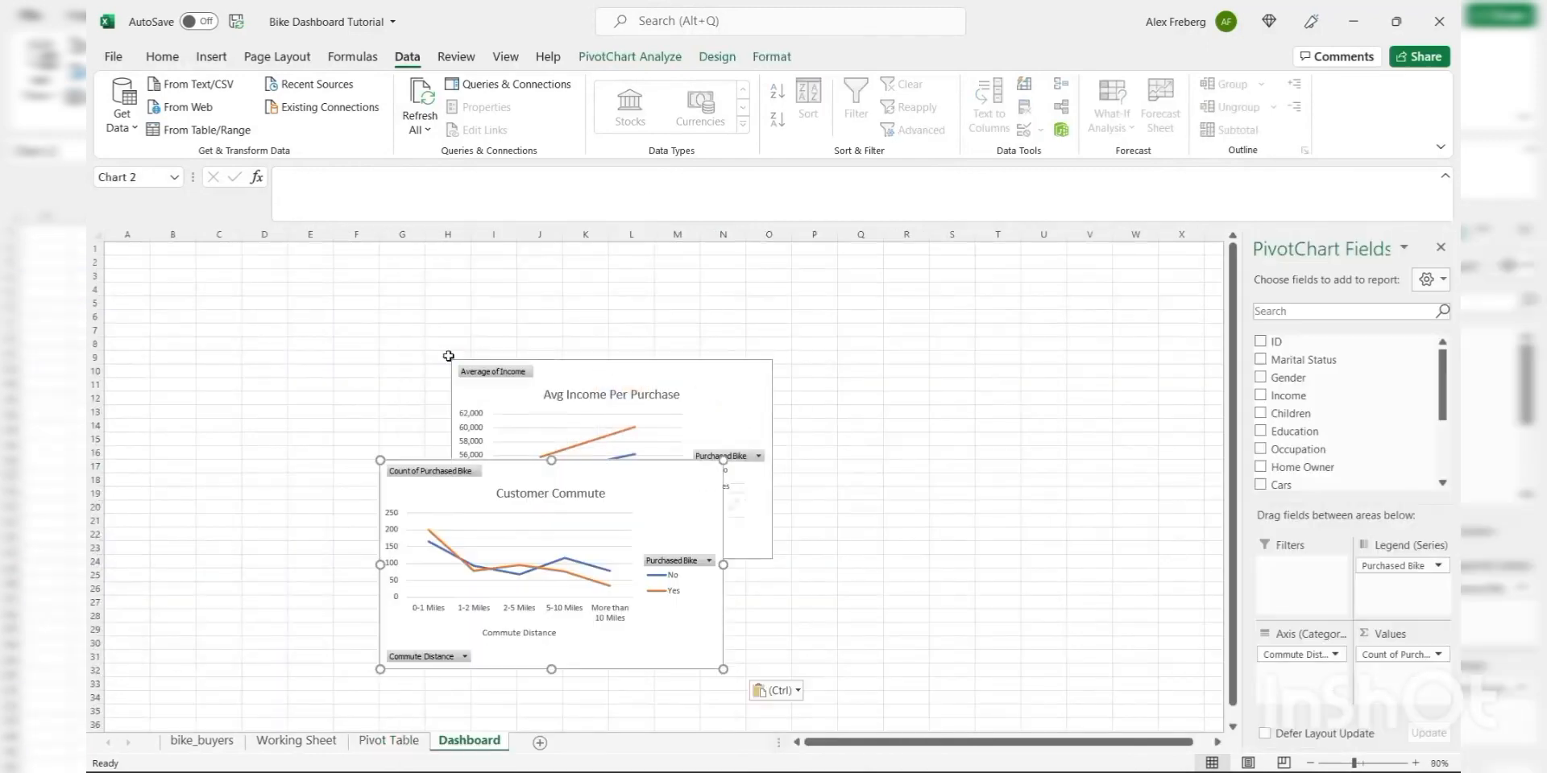
click(525, 491)
drag(505, 473, 916, 375)
click(675, 651)
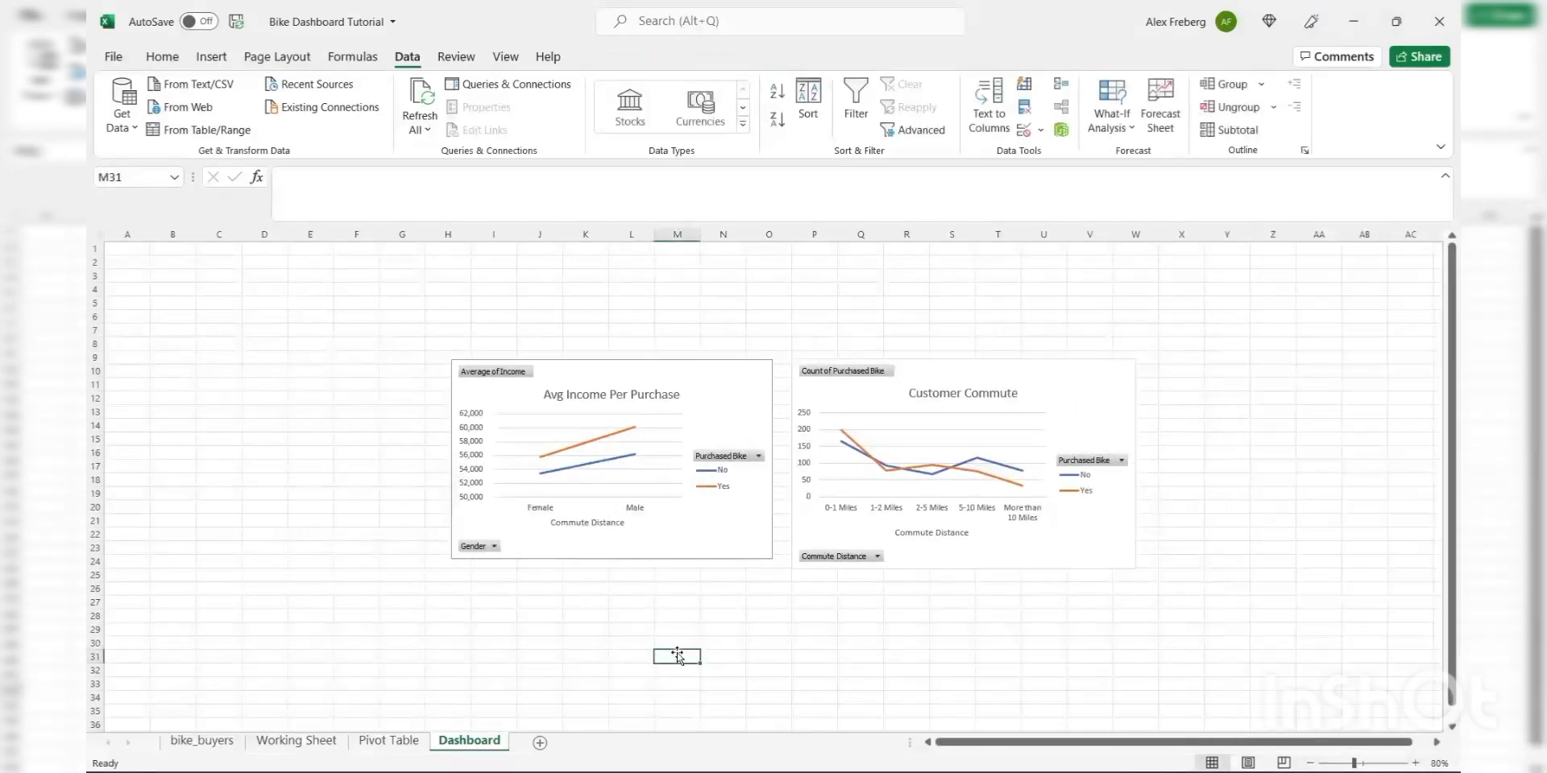
- Copy the Customer Age Brackets chart from the Pivot Table sheet and paste it onto the Dashboard sheet below the other two charts
click(404, 748)
click(903, 537)
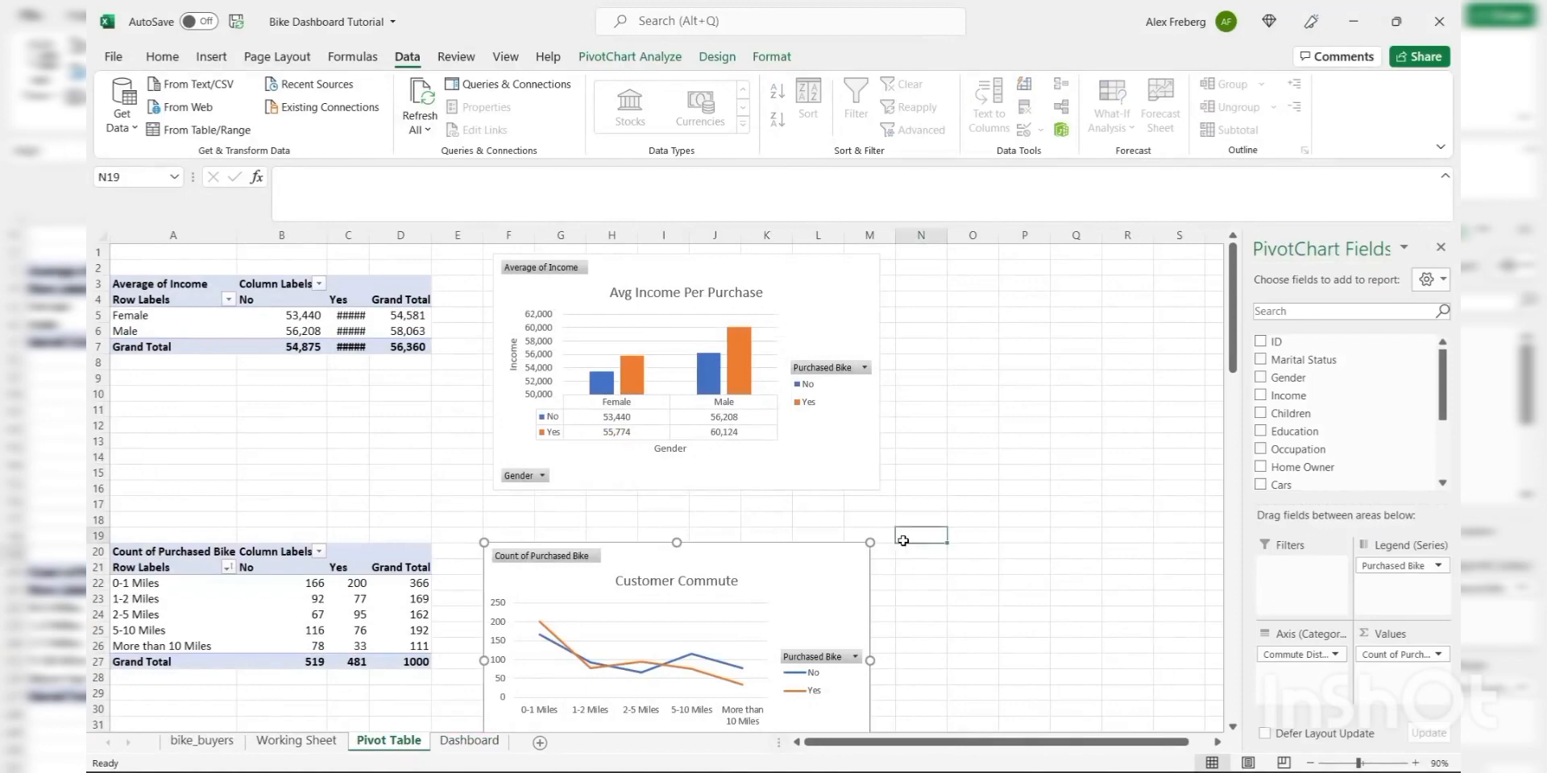
scroll(904, 541, down, 10)
scroll(904, 541, down, 2)
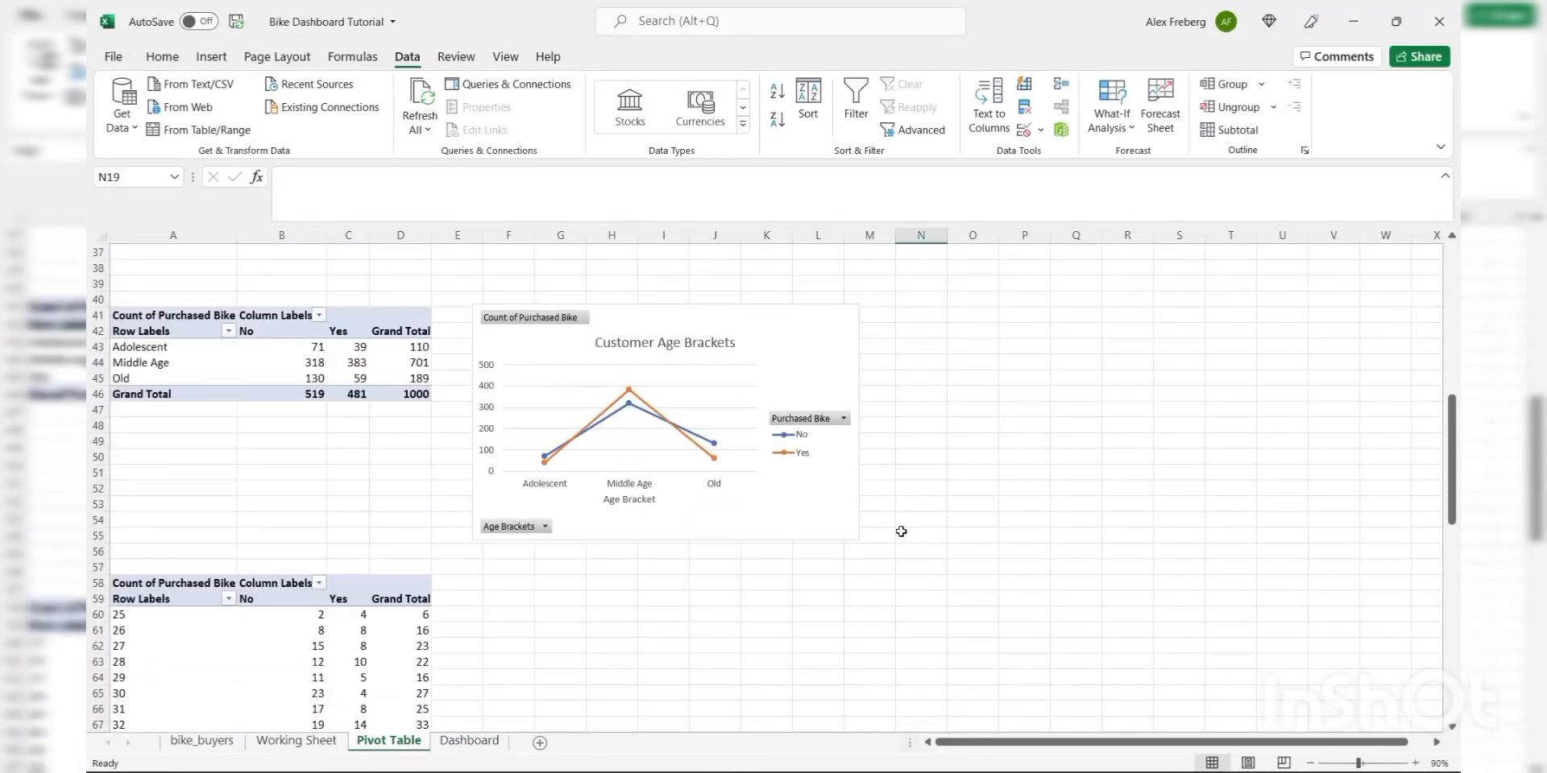
click(760, 335)
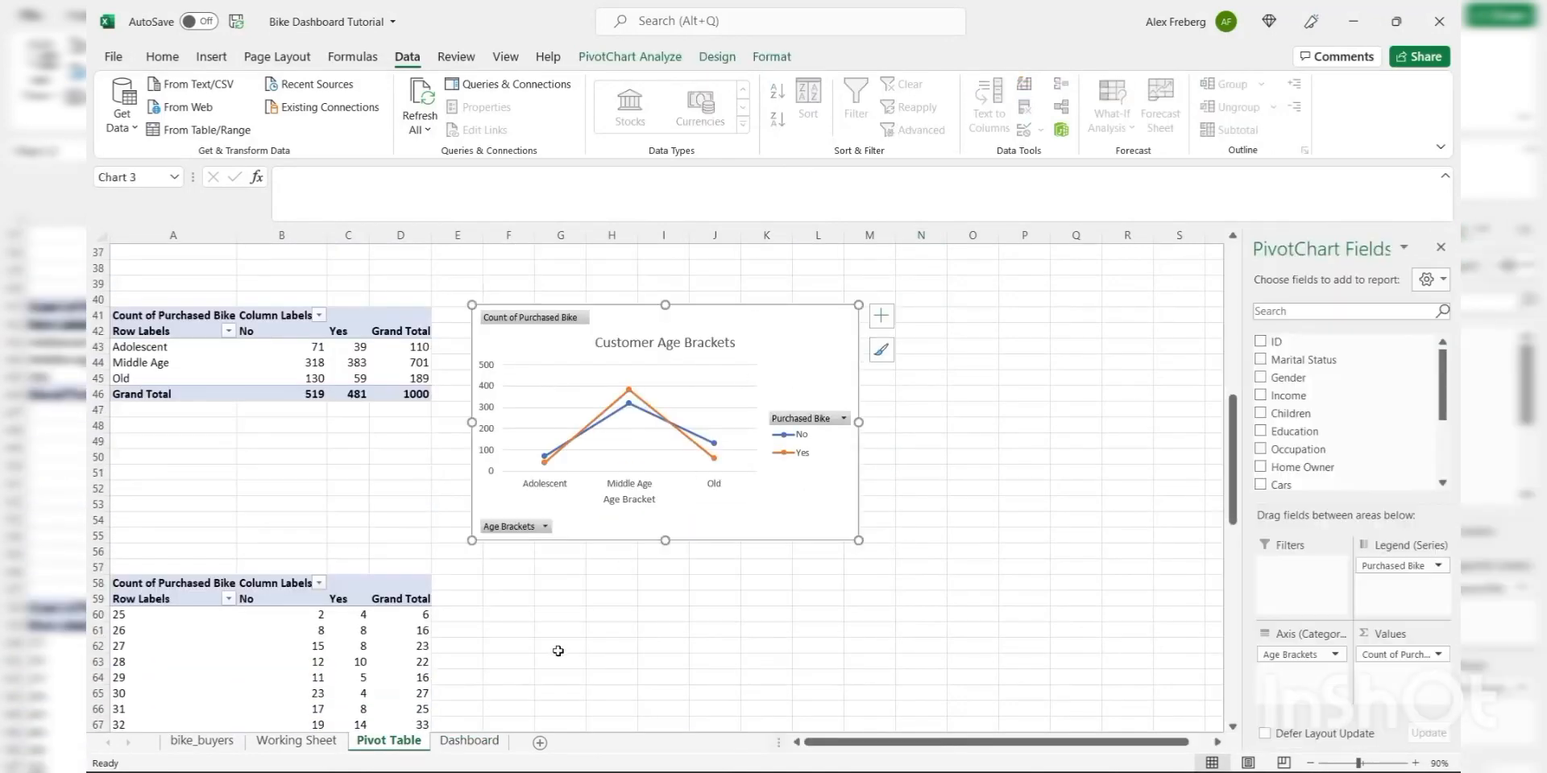
click(469, 741)
click(483, 626)
key(ctrl+v)
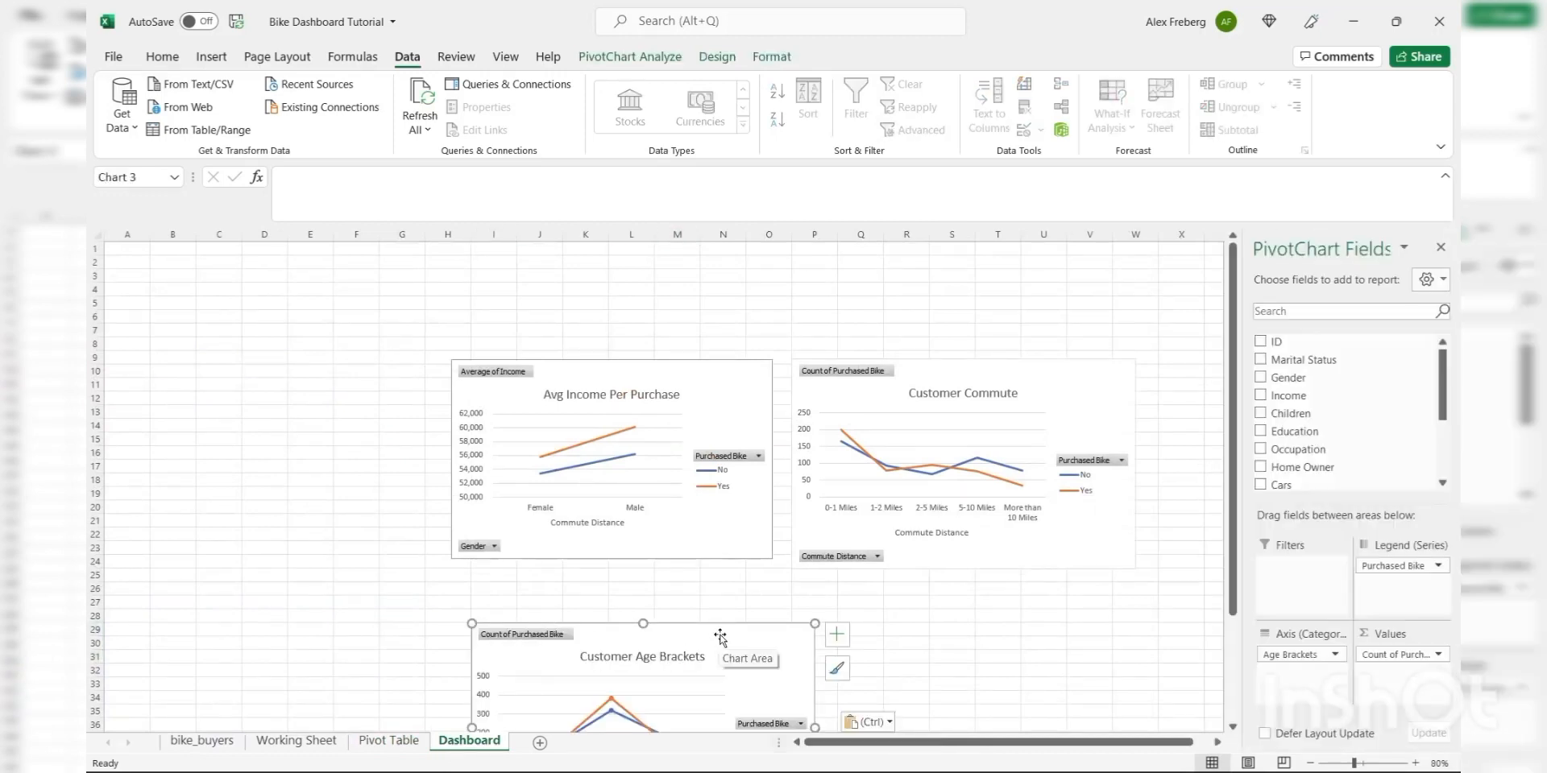
- Rearrange the three dashboard charts, with Customer Commute at about Q9:X24 and Customer Age Brackets starting near J25
drag(594, 364, 545, 291)
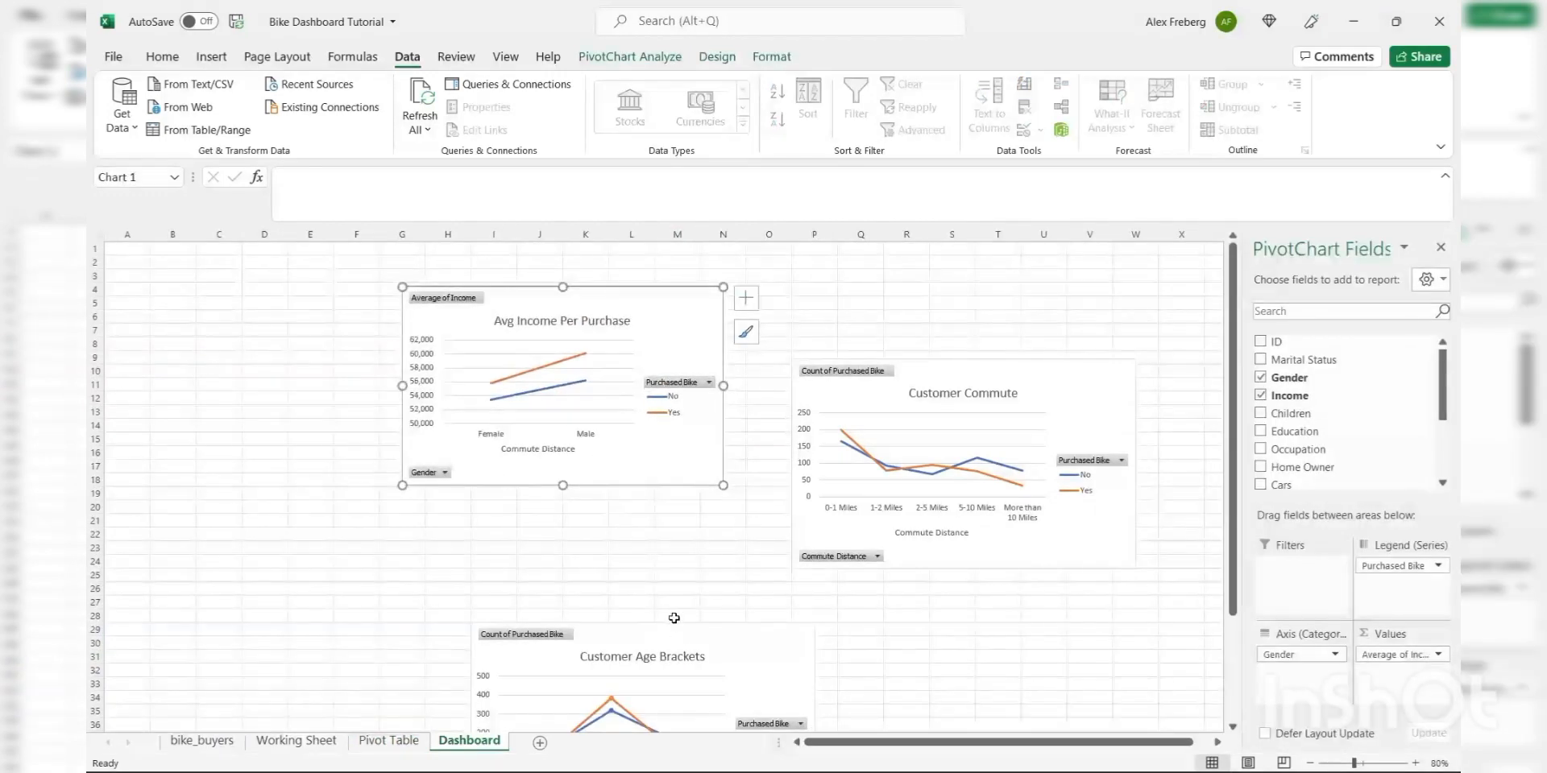
drag(674, 618, 550, 509)
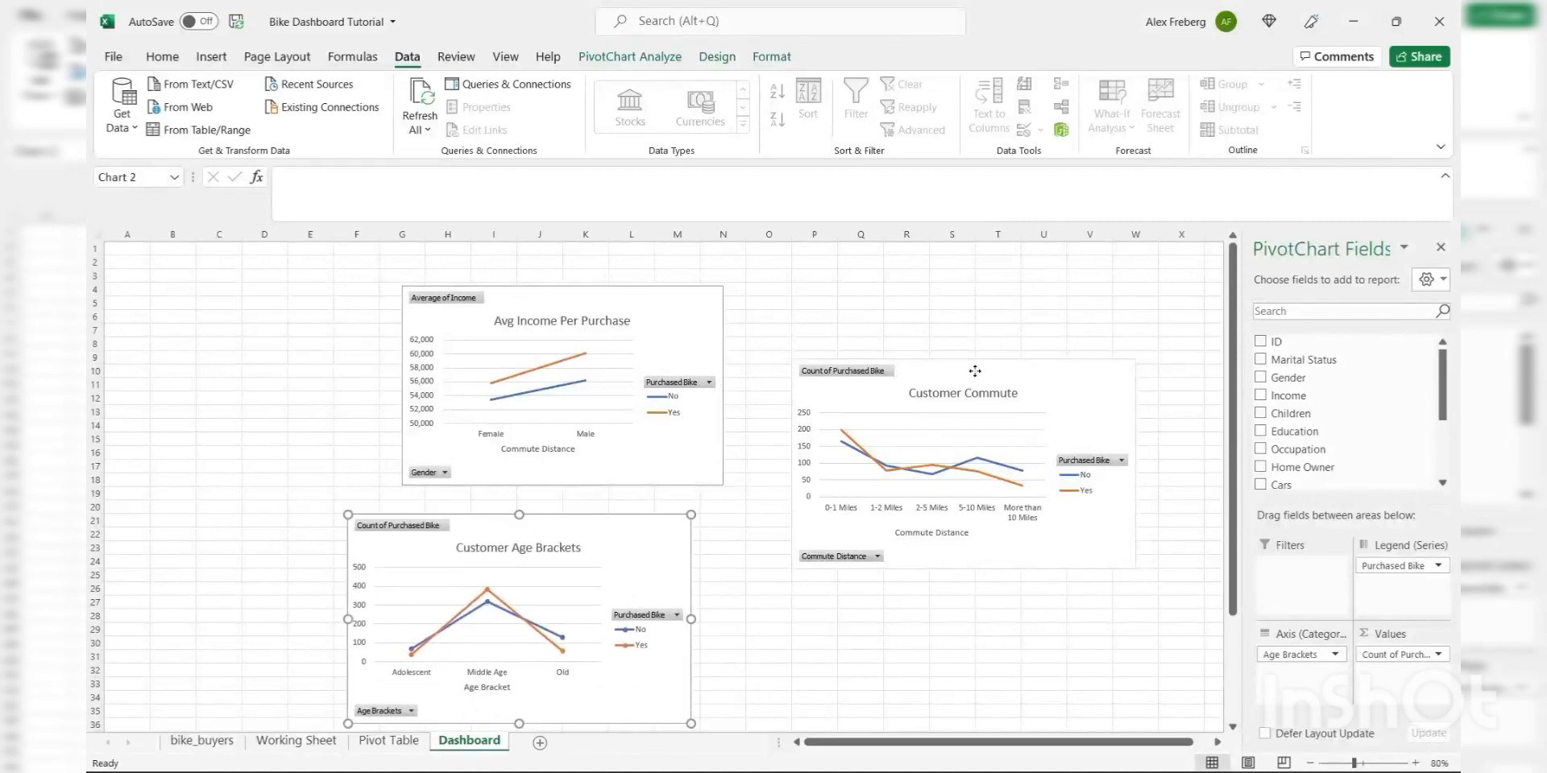
drag(975, 370, 925, 308)
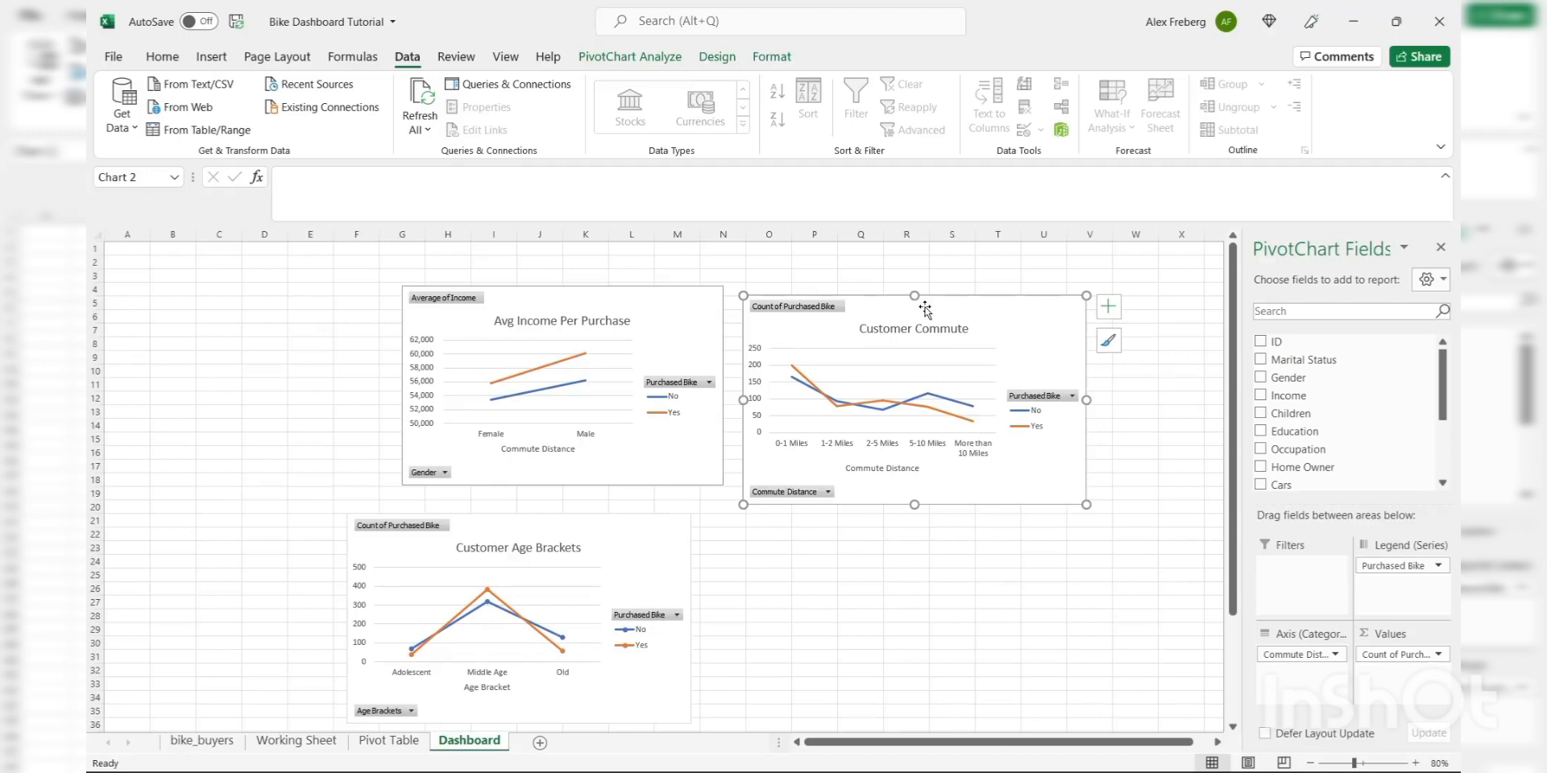
drag(643, 538, 850, 597)
drag(941, 312, 1046, 375)
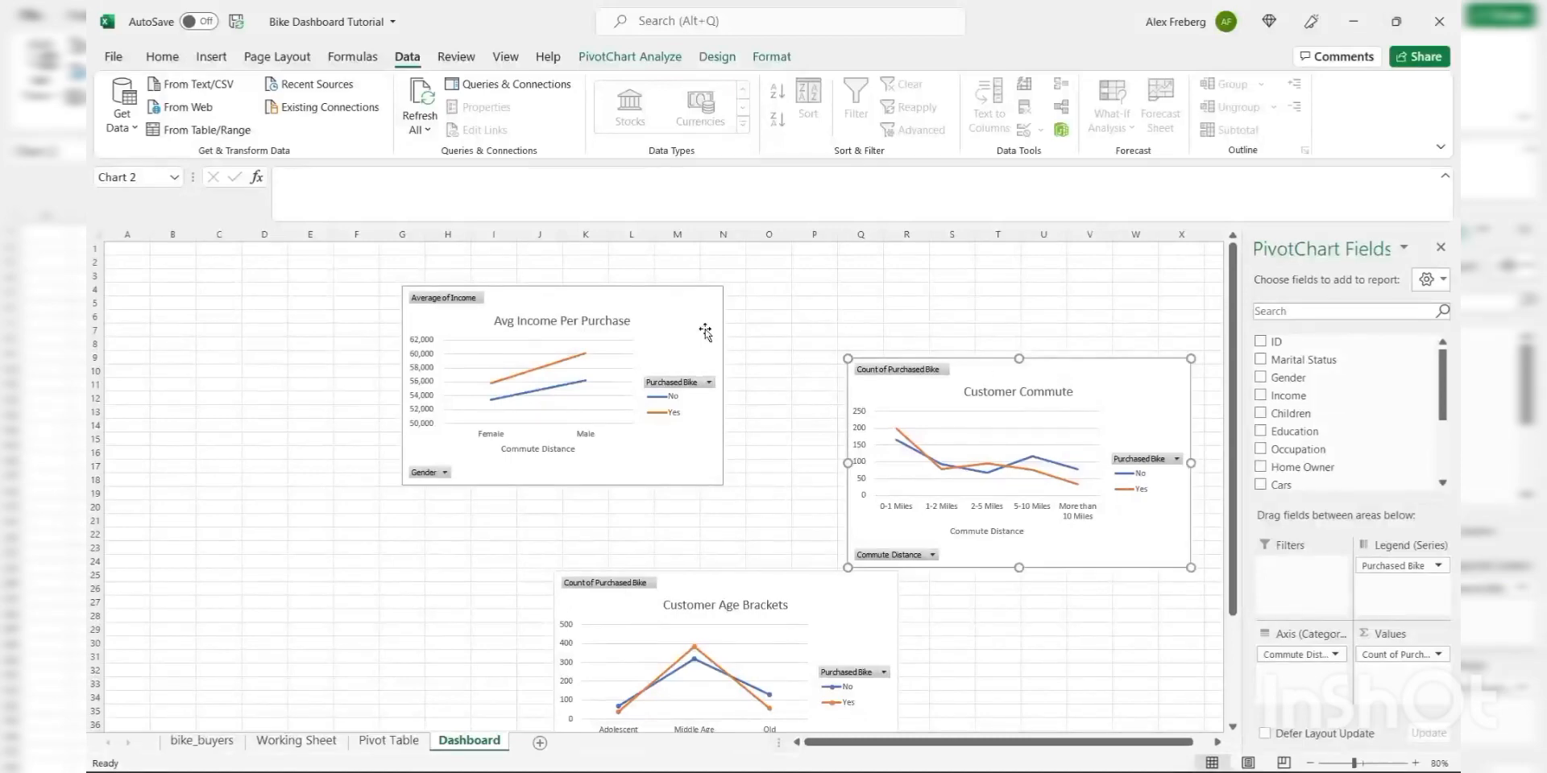
click(662, 310)
- Copy the Avg Income Per Purchase column chart from the Pivot Table sheet and paste it at D19 on the Dashboard sheet
click(389, 741)
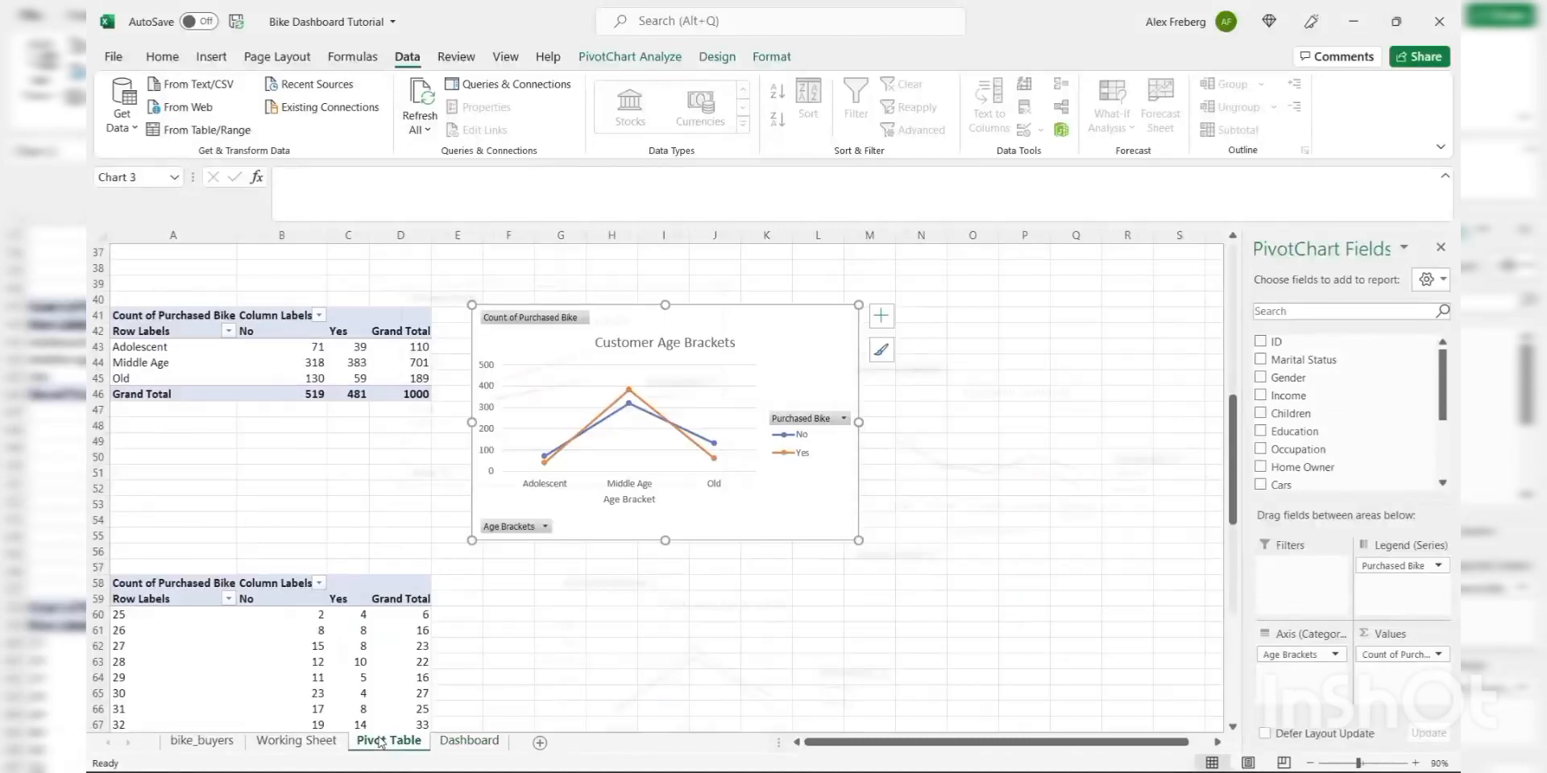
scroll(487, 517, up, 10)
scroll(488, 517, up, 2)
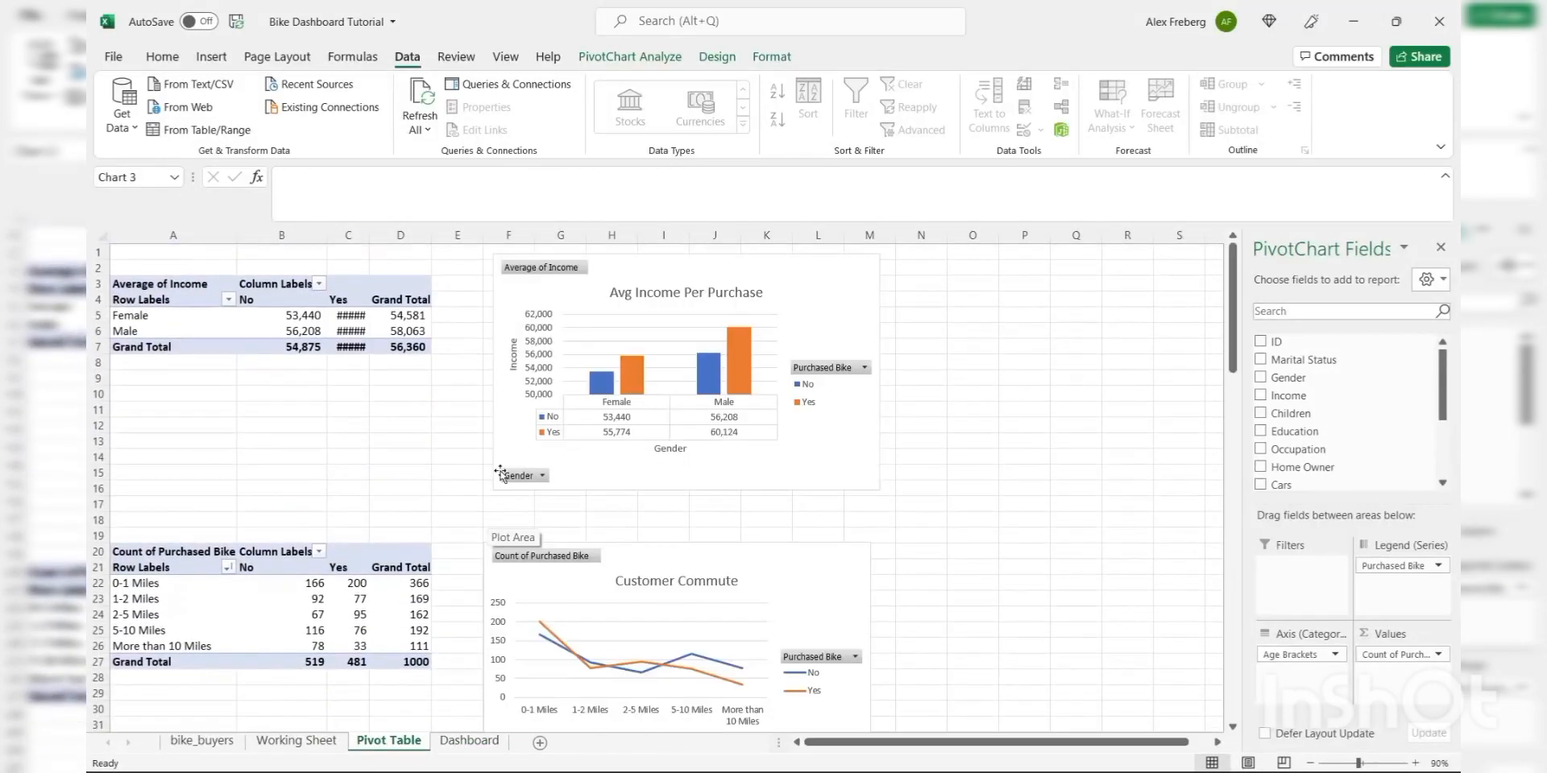
click(811, 265)
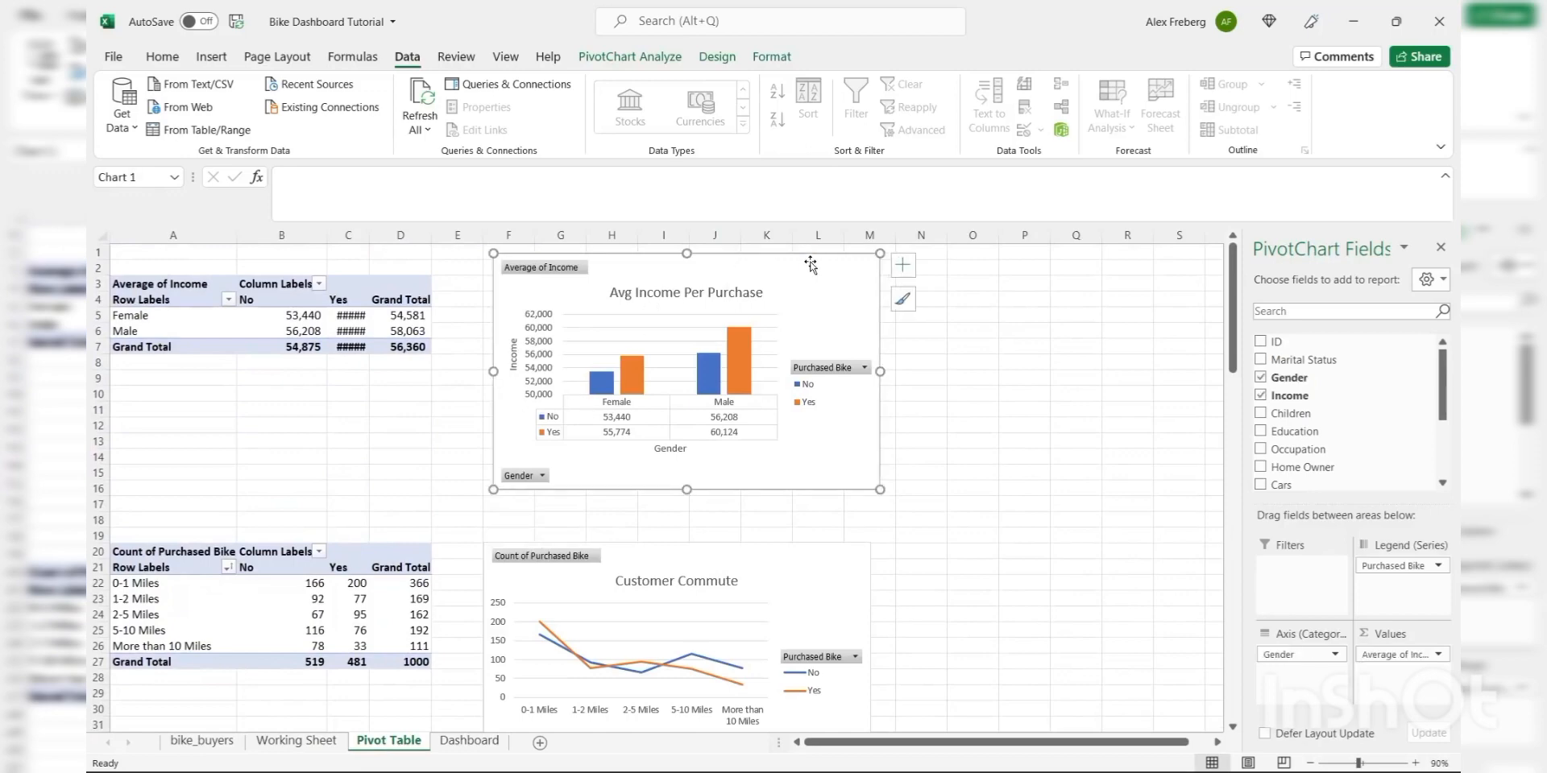
right_click(811, 265)
click(880, 273)
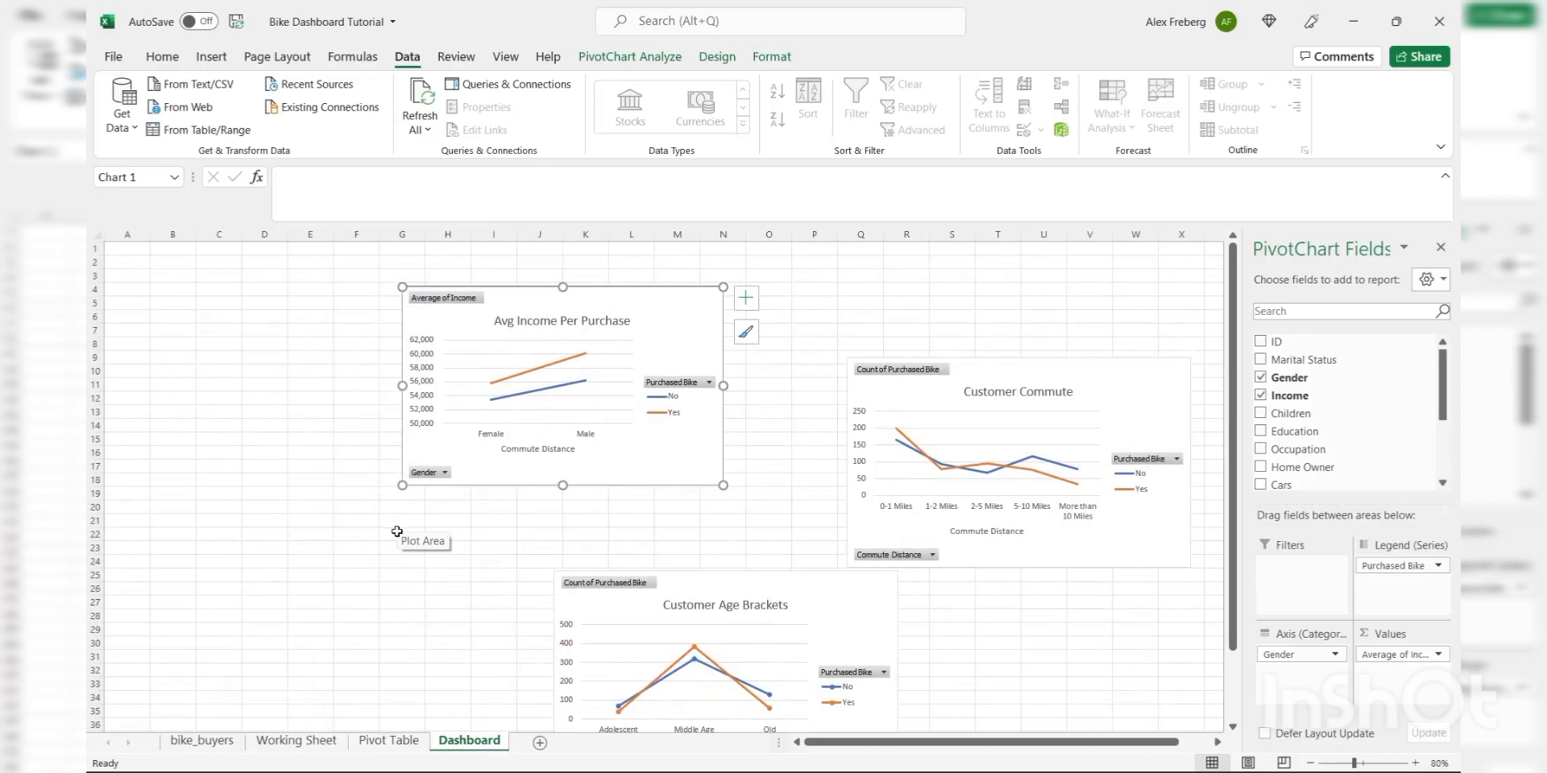
click(277, 496)
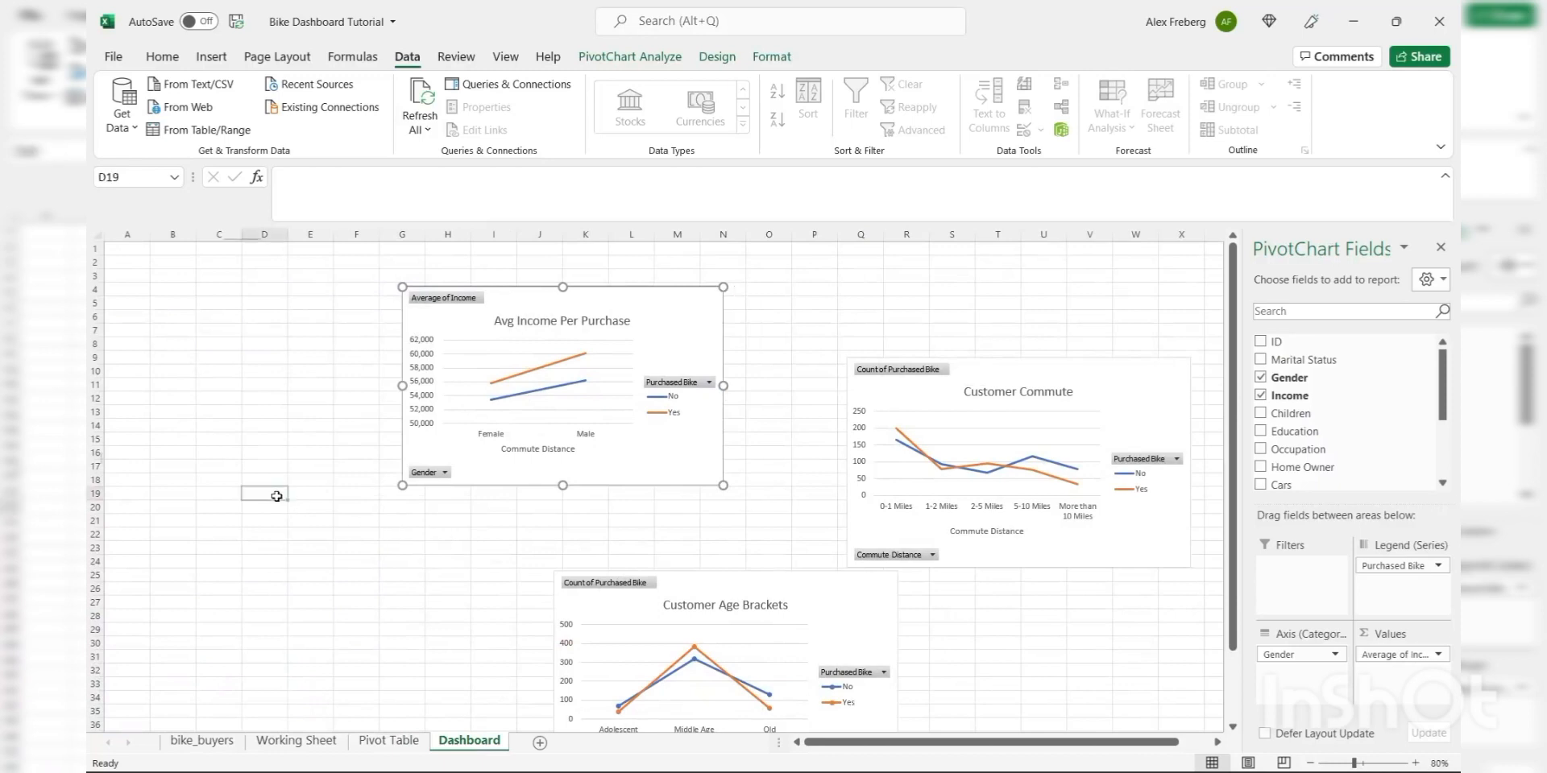
right_click(276, 497)
click(326, 360)
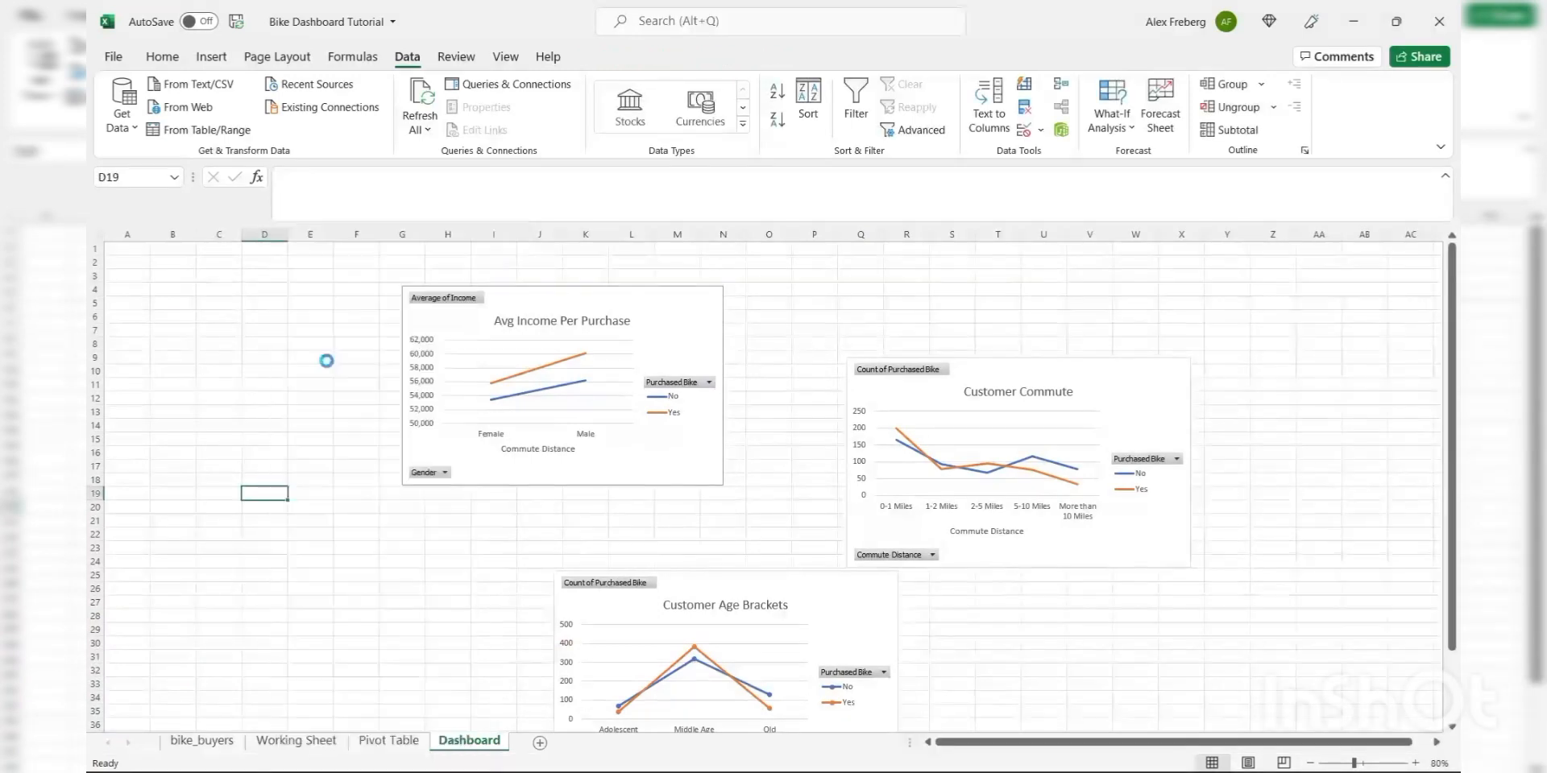
- Delete the line version of the Avg Income Per Purchase chart from the Dashboard sheet
click(519, 315)
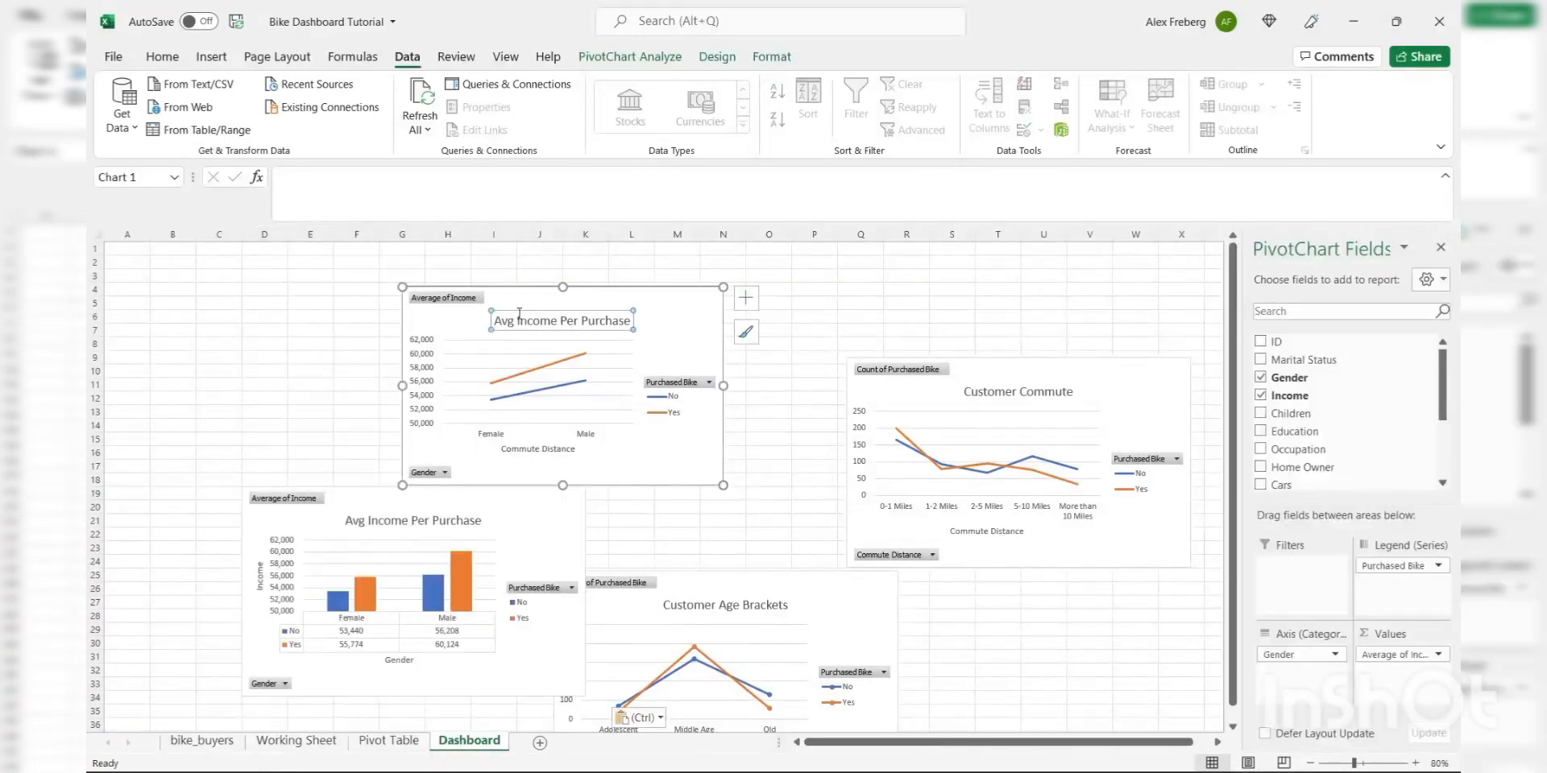
click(526, 298)
key(Delete)
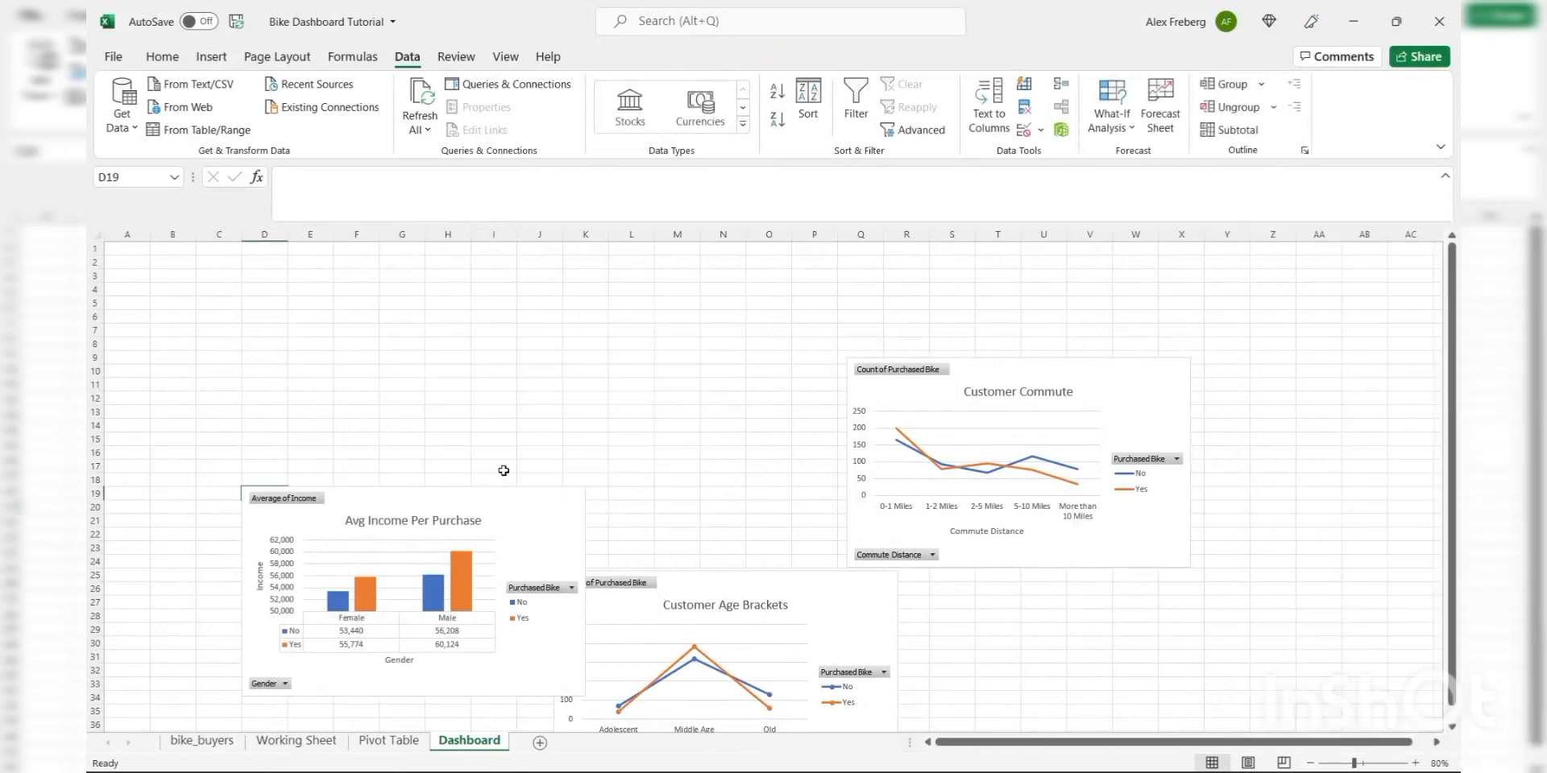
- Move the Avg Income Per Purchase column chart beside the Customer Commute chart, at about I8:P23
drag(498, 503, 583, 383)
mouse_move(700, 357)
mouse_down()
mouse_move(764, 380)
mouse_move(723, 345)
mouse_move(726, 371)
mouse_up()
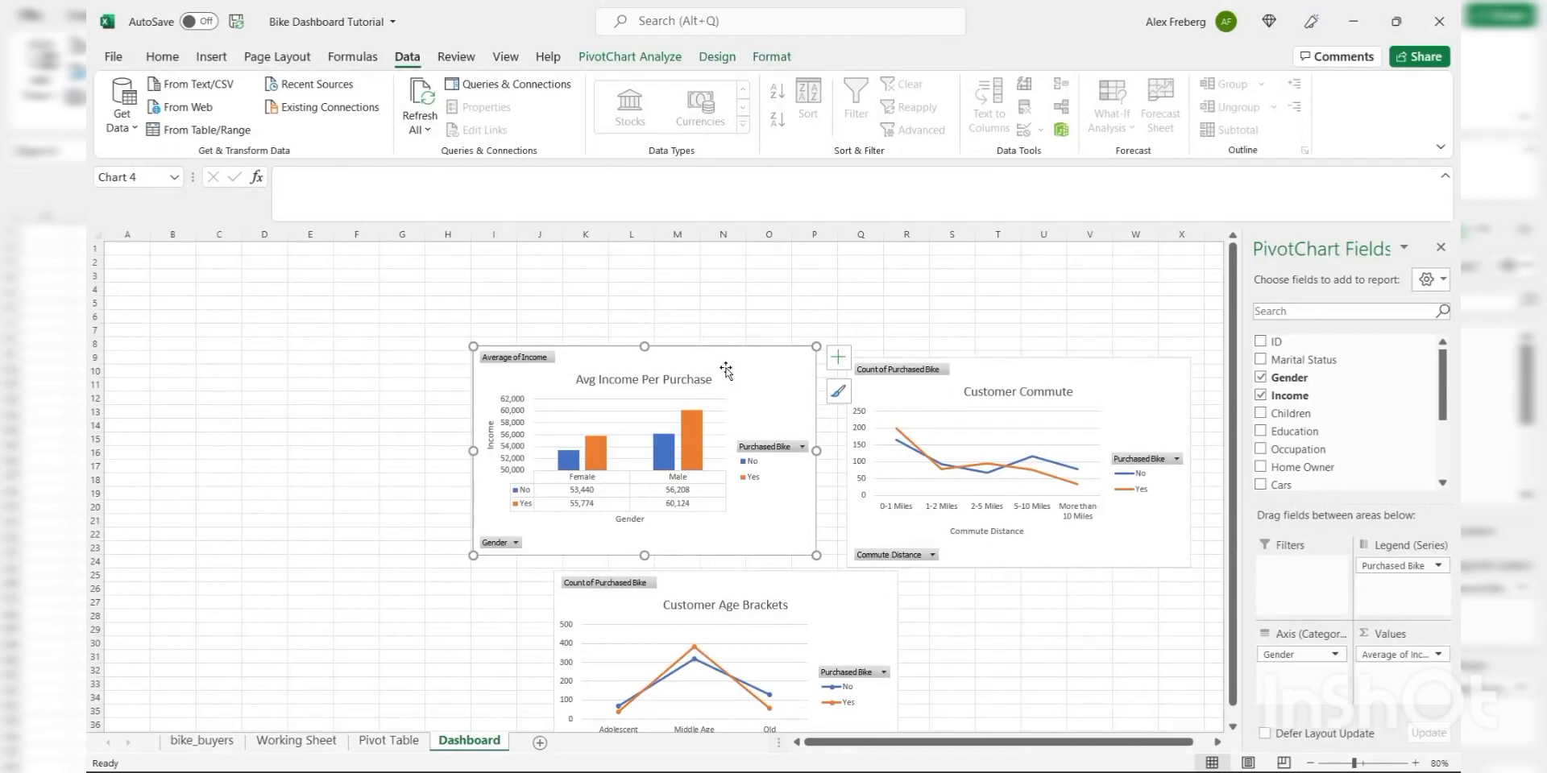
click(361, 397)
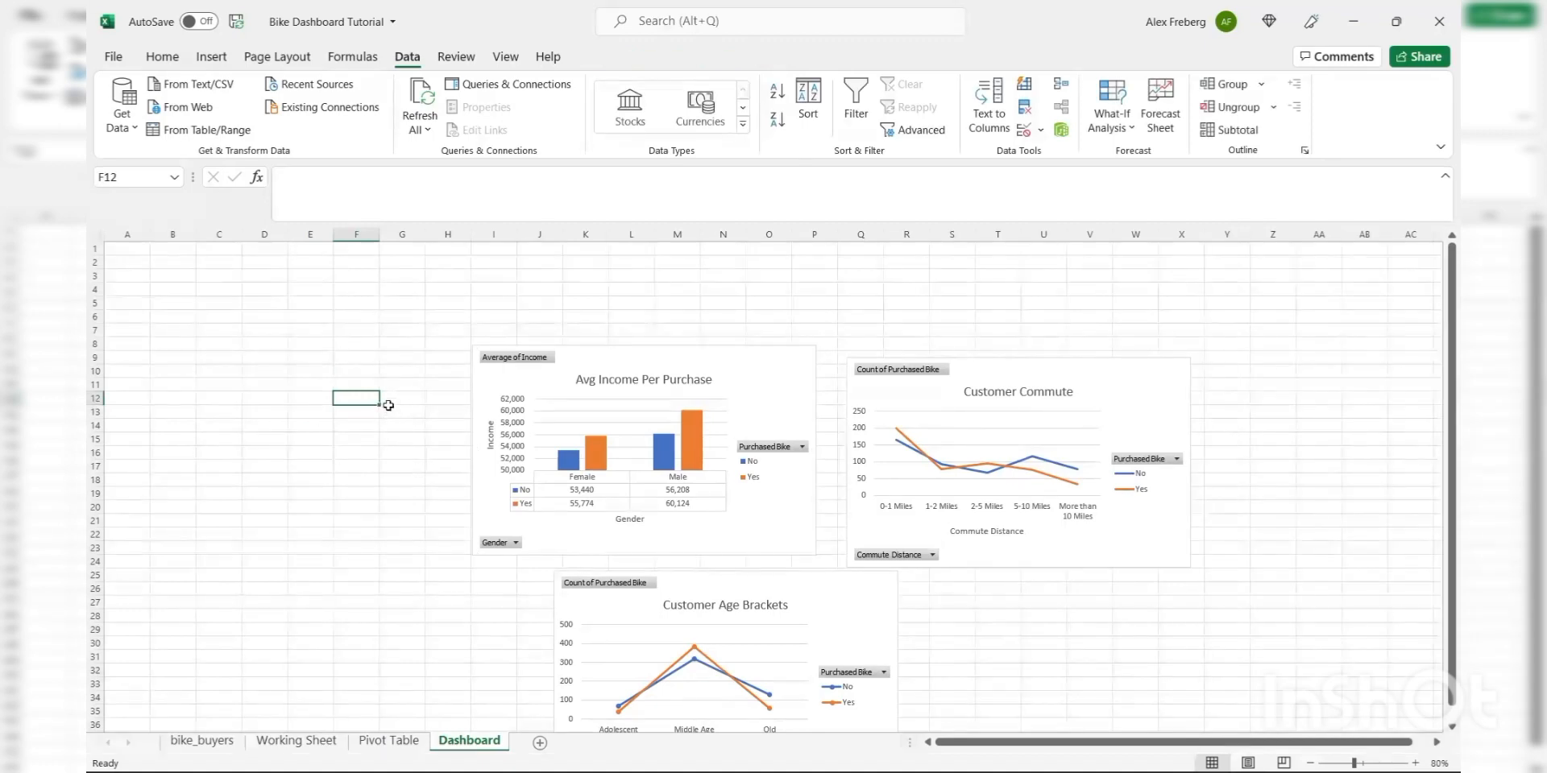
- Hide the gridlines on the whole Dashboard sheet
click(96, 234)
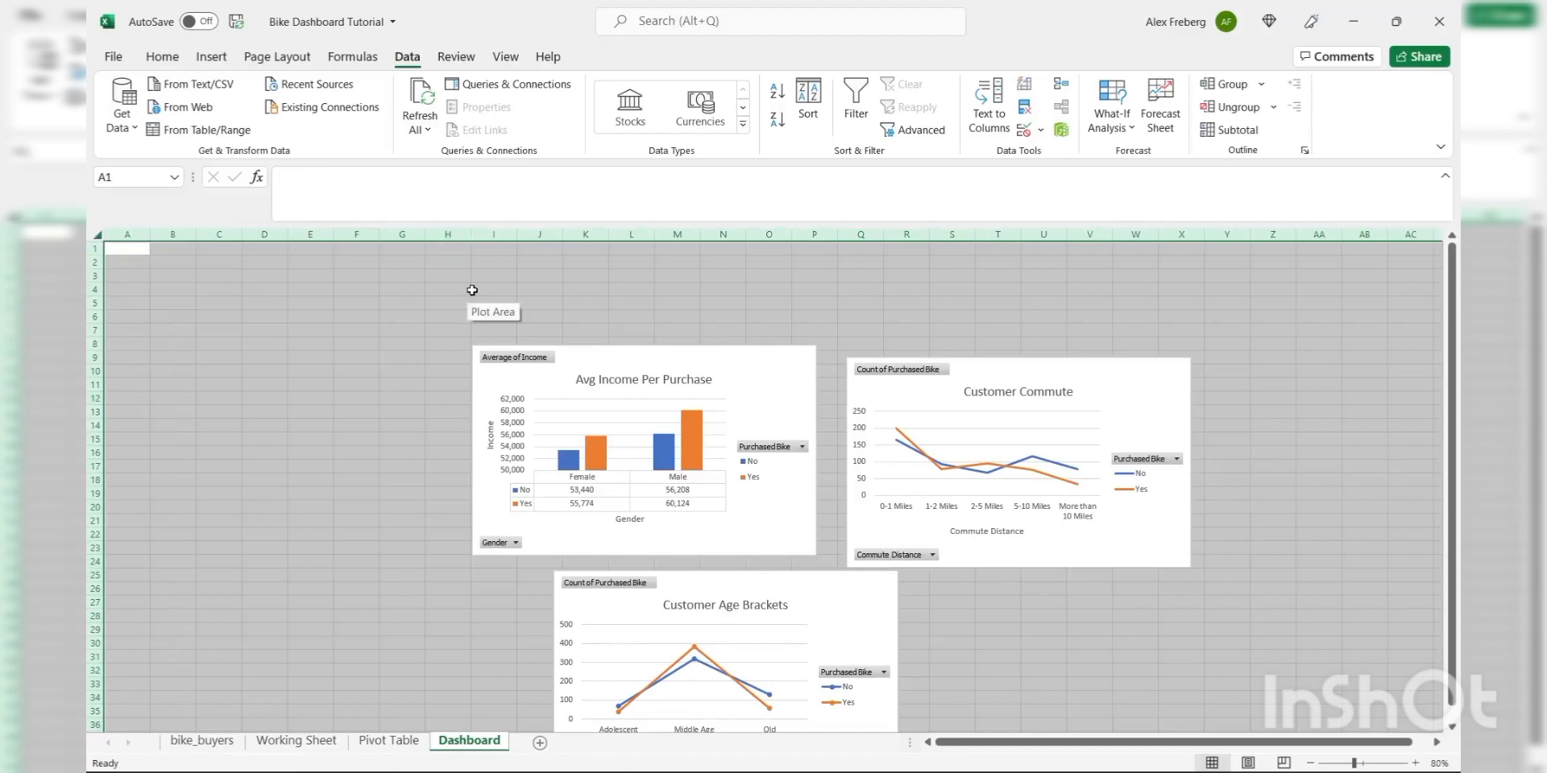
click(505, 58)
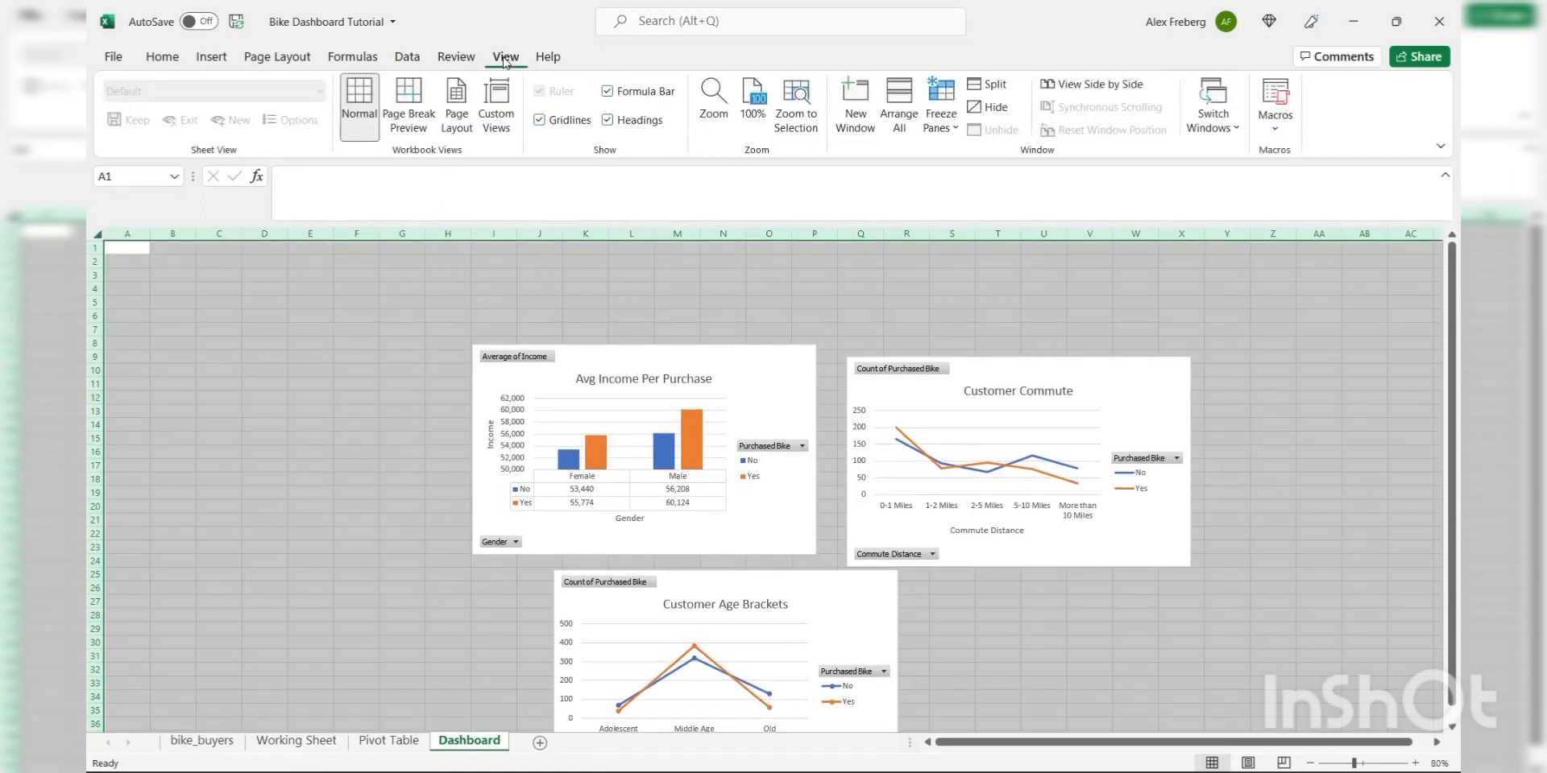
click(538, 120)
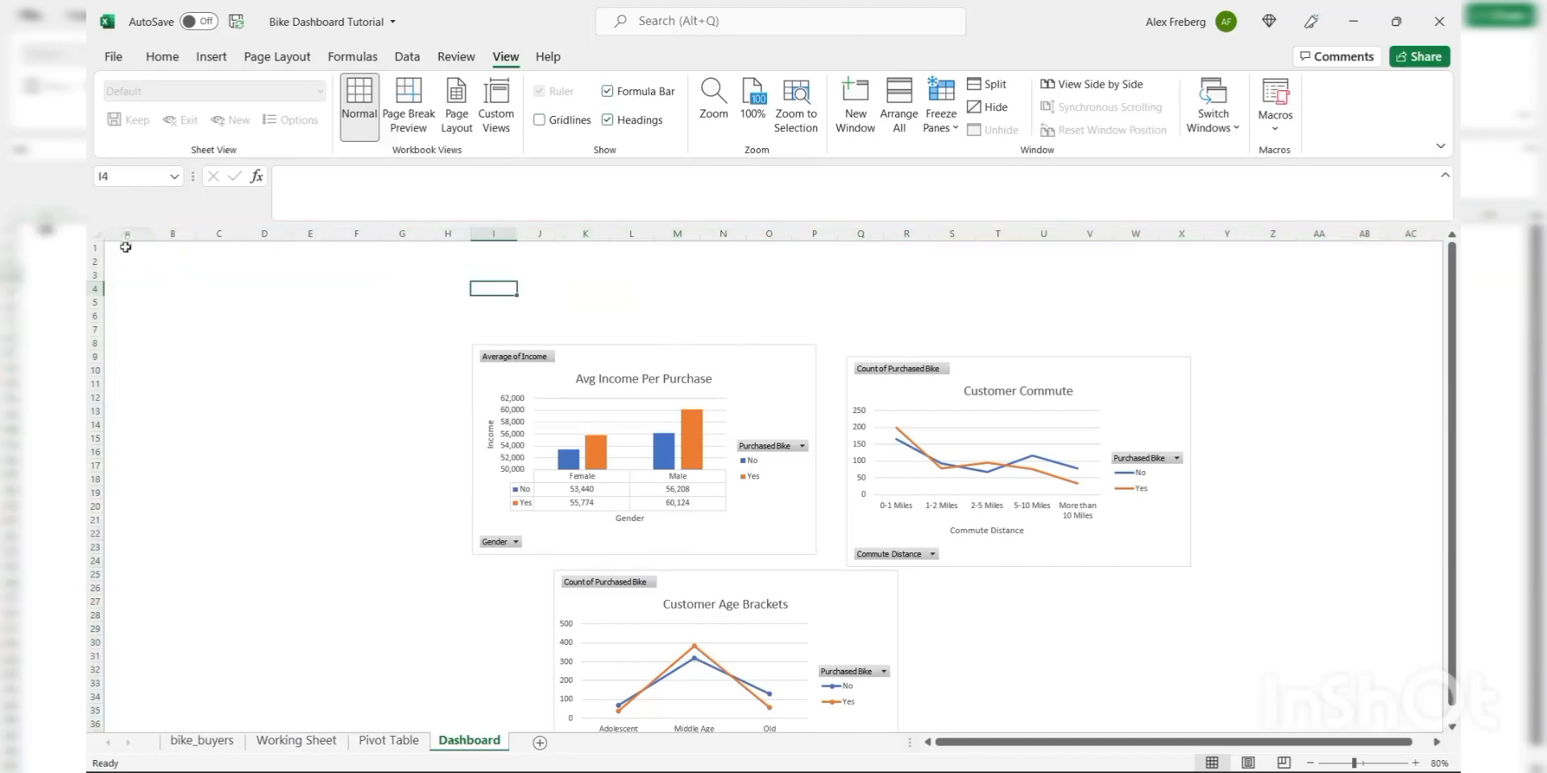
- Fill the range A1:O6 above the charts with the standard blue color as a header band
drag(128, 246, 761, 300)
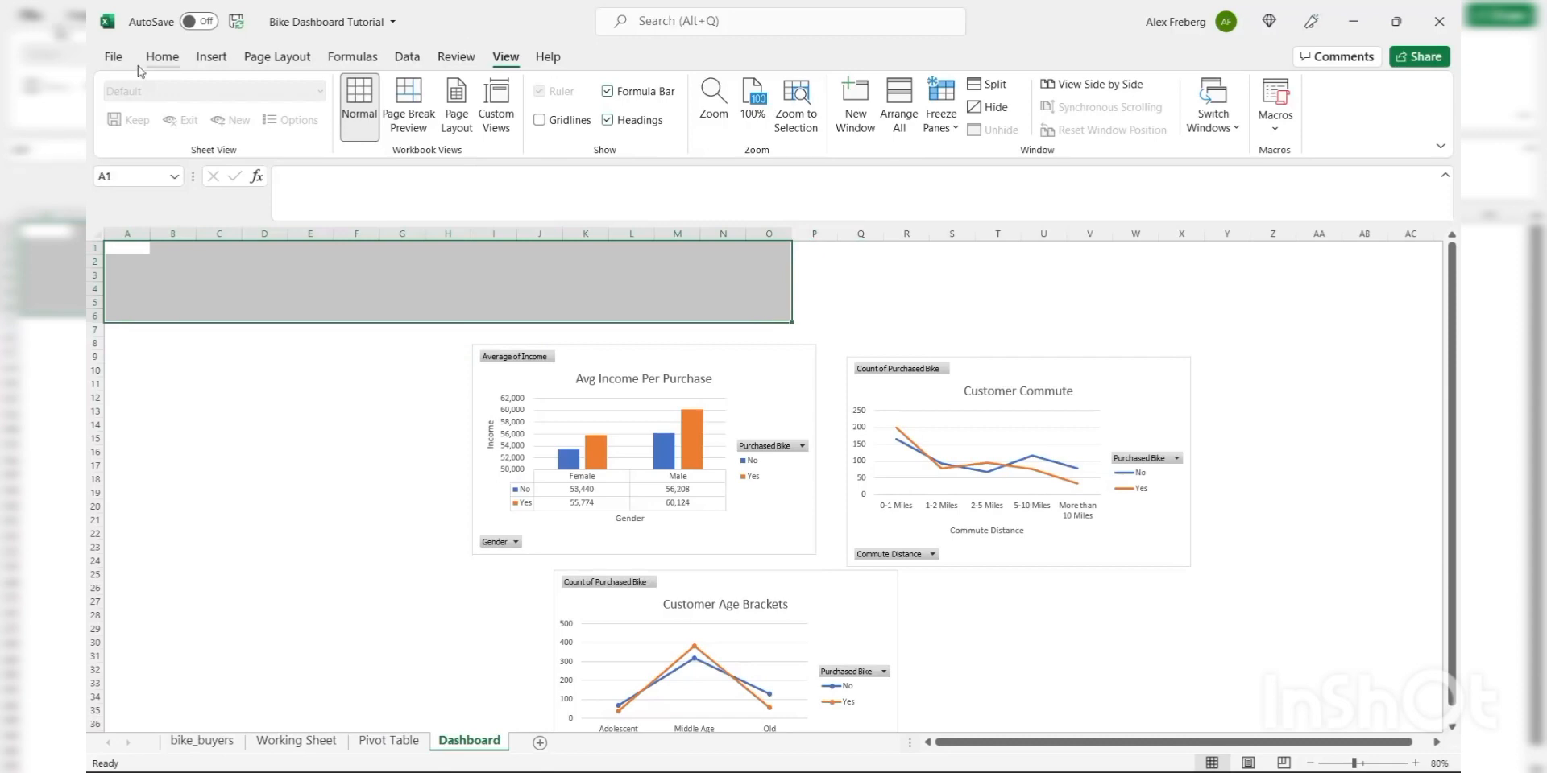
click(163, 57)
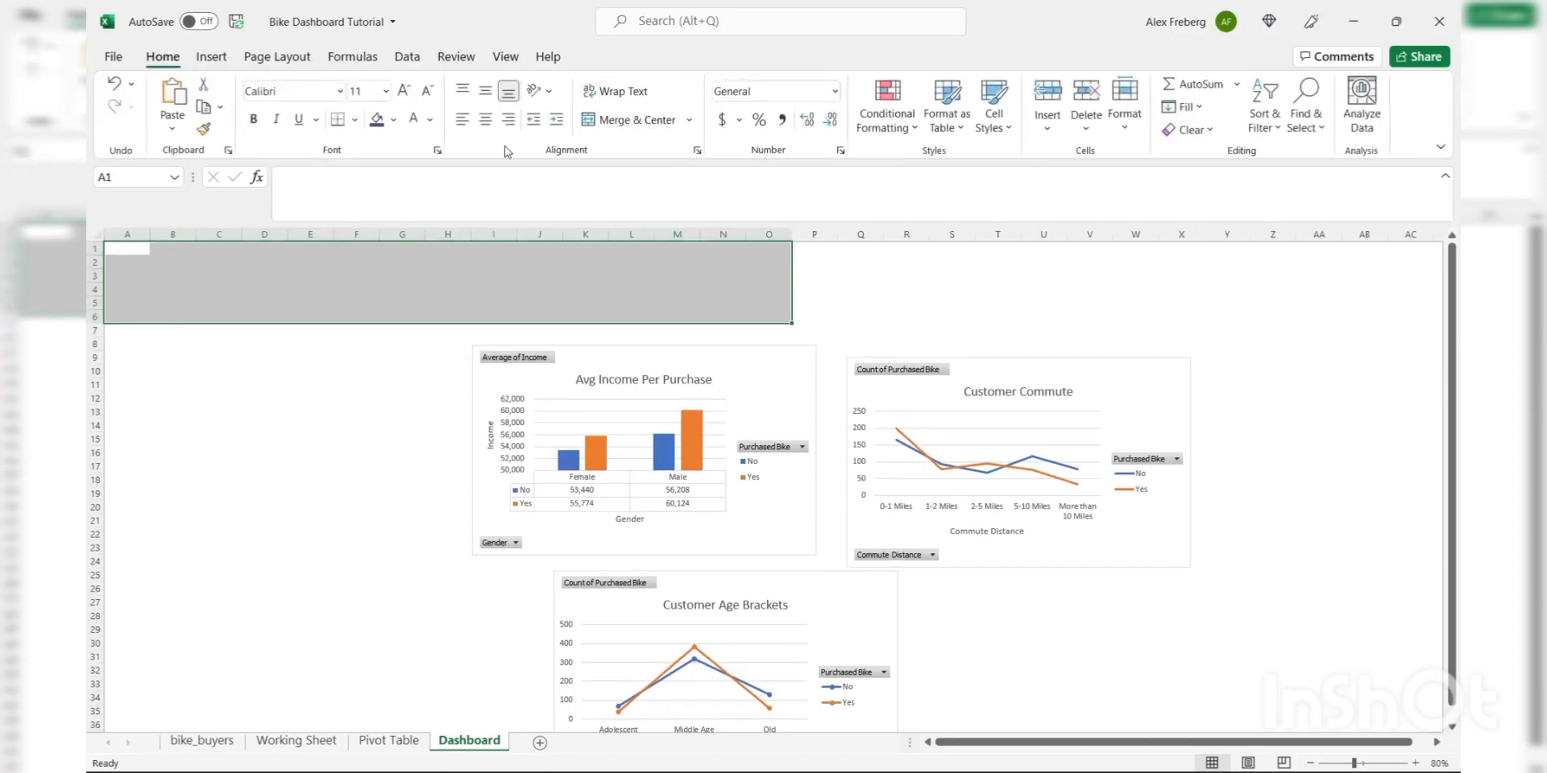
click(394, 120)
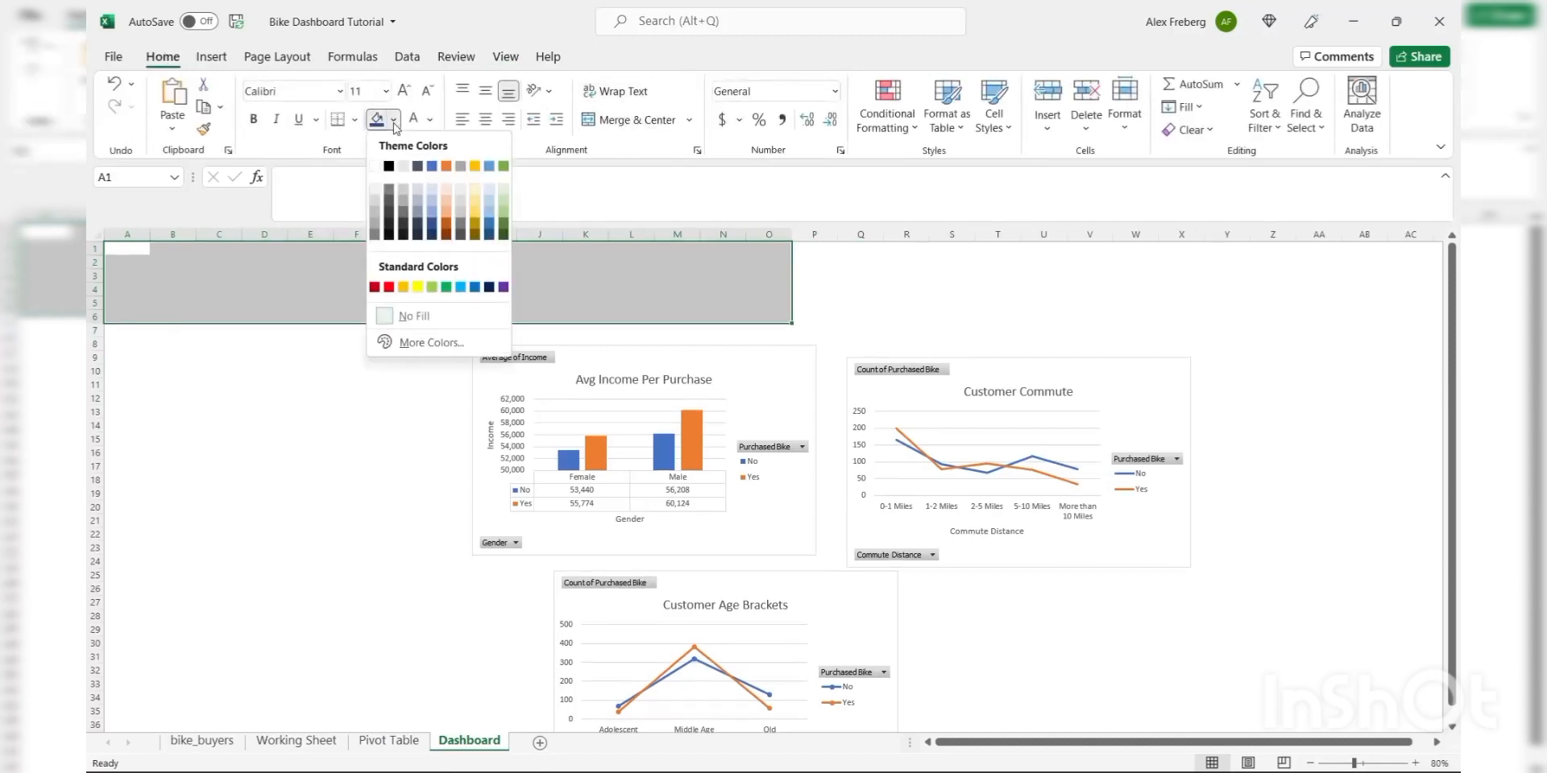
click(475, 288)
click(421, 280)
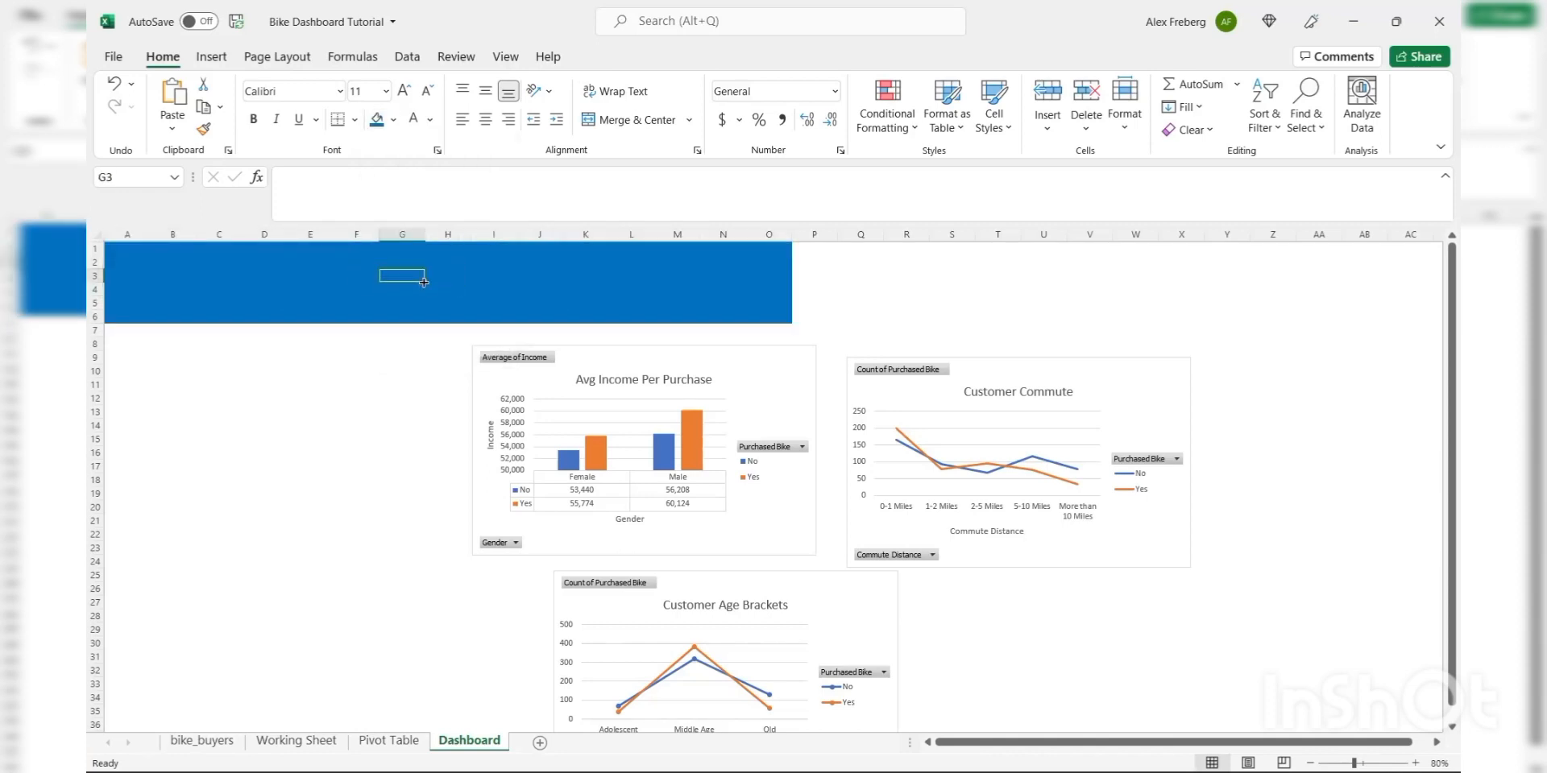
- Merge and center the blue header range A1:O6 and enter the title "Bike Sales Dashboard" in it
click(123, 250)
drag(122, 250, 762, 318)
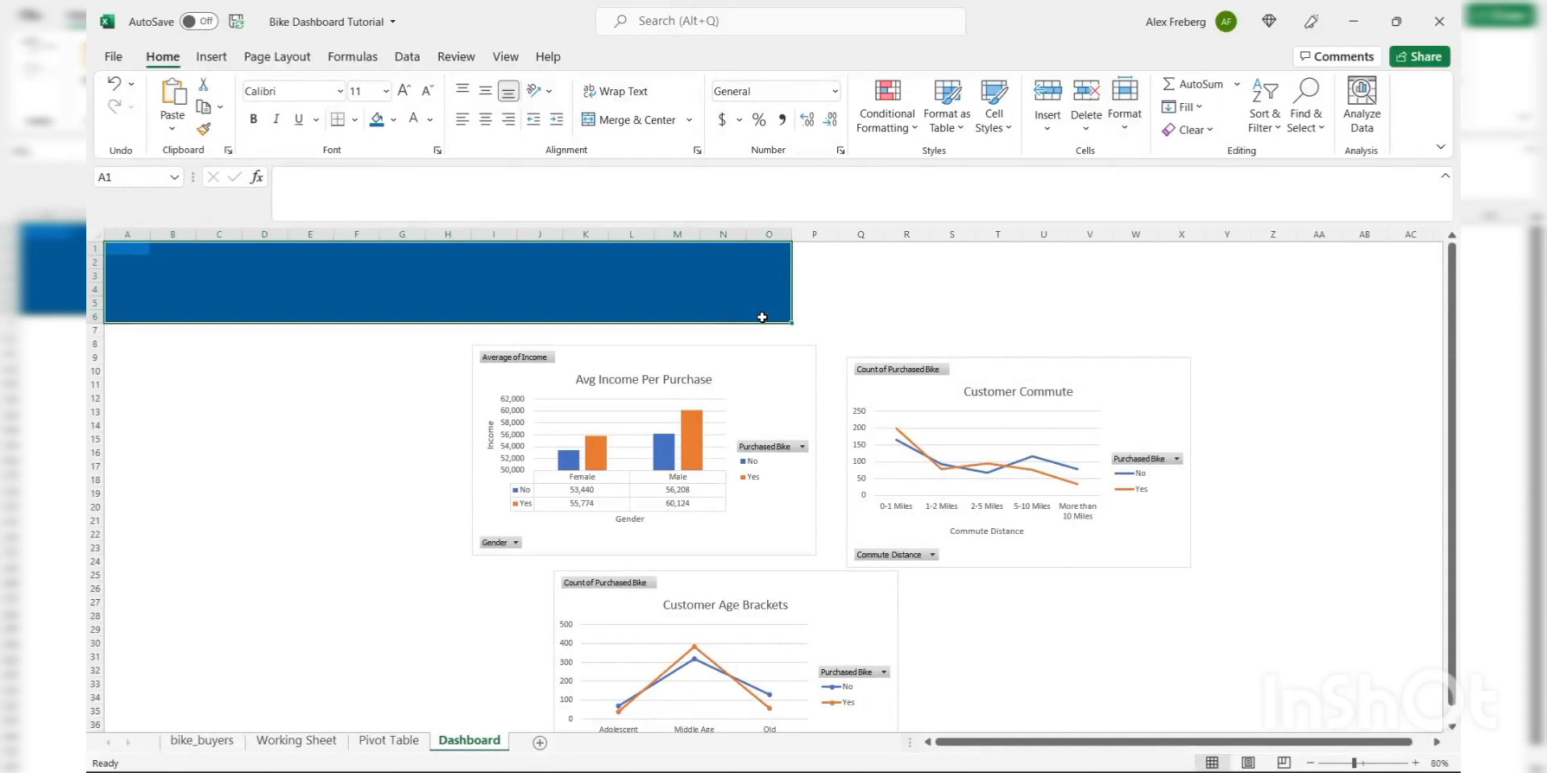
click(606, 121)
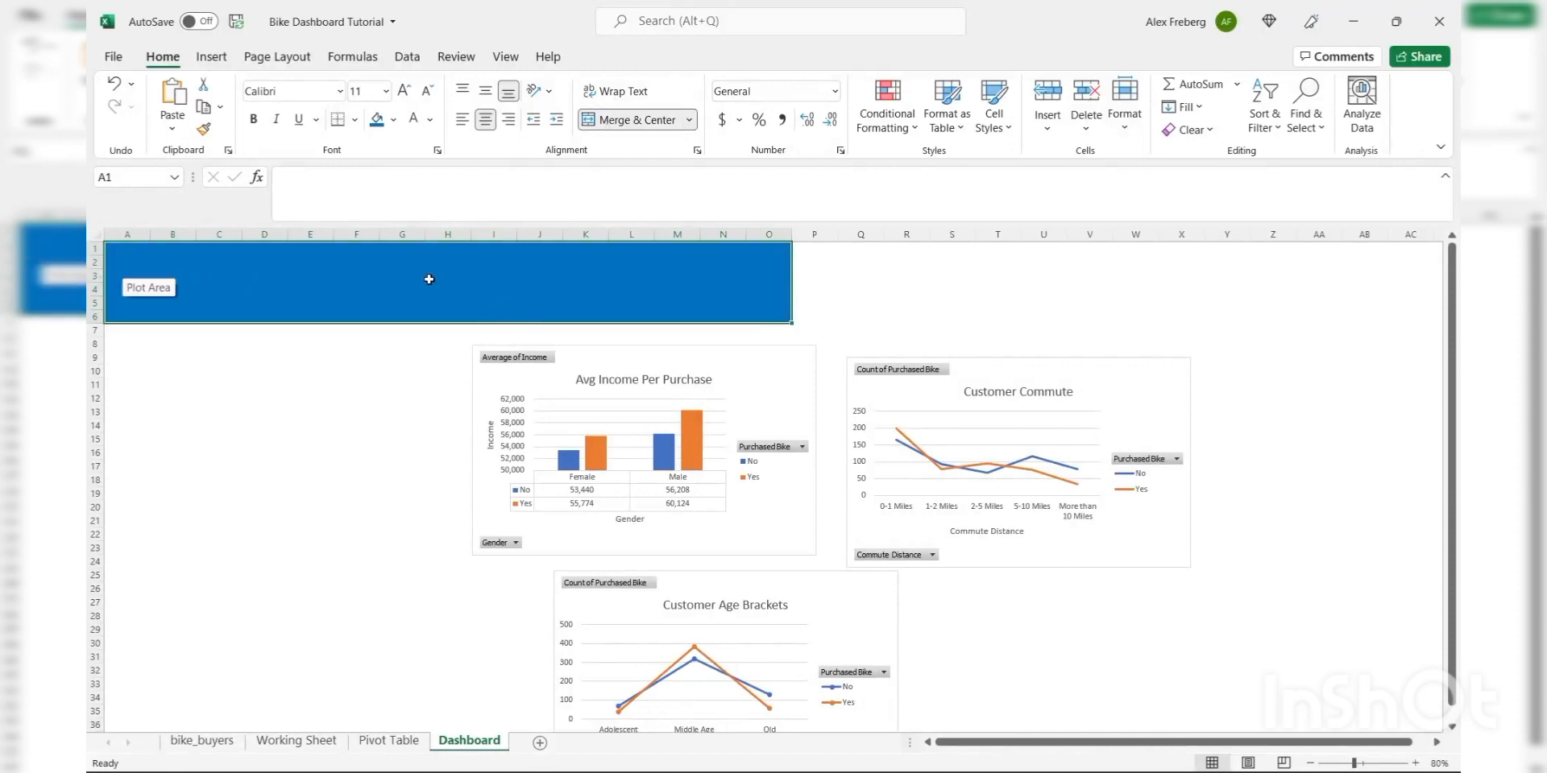
double_click(468, 300)
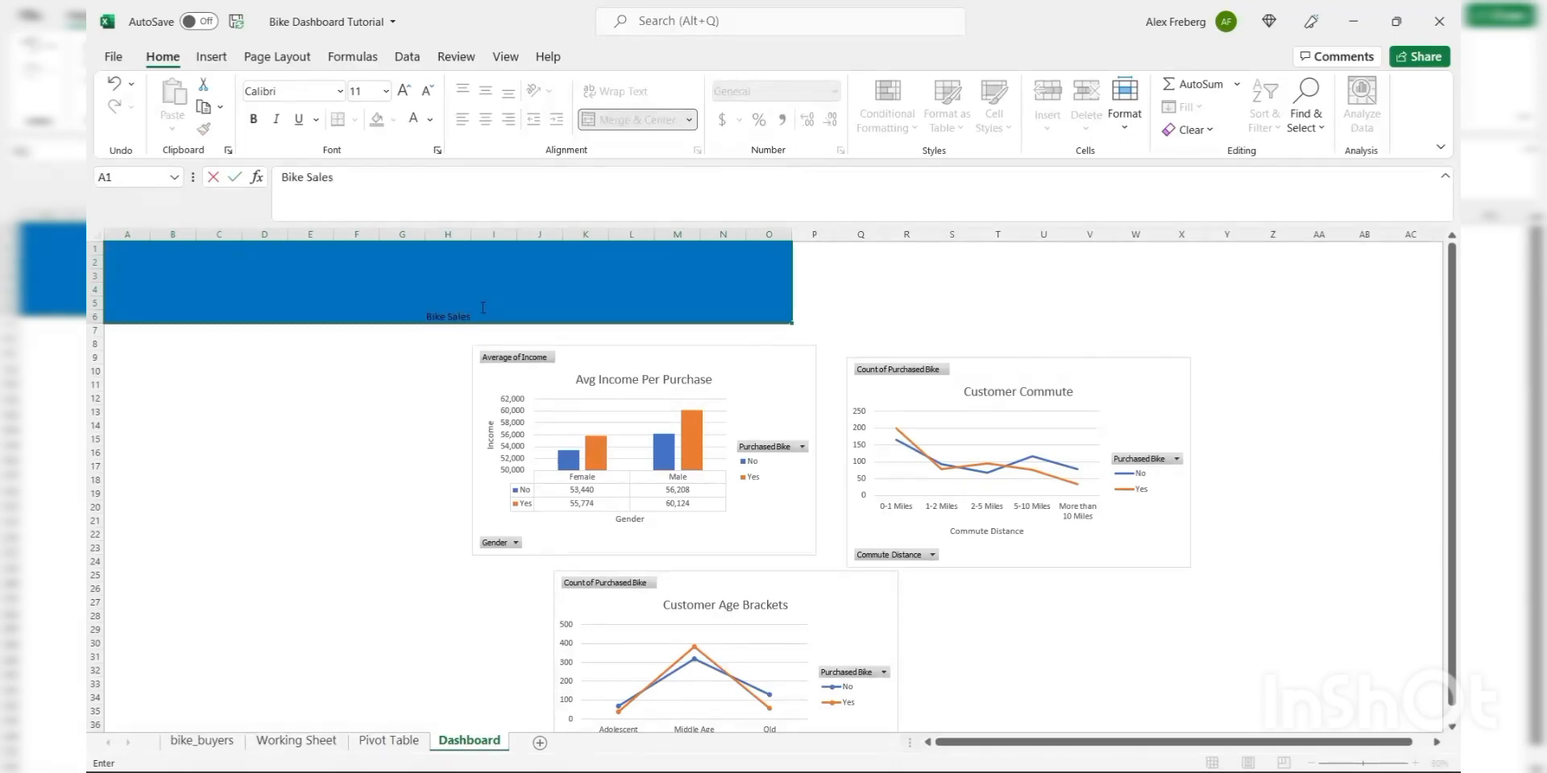
text(Bike Sales Dashboard)
click(474, 324)
- Format the header title as white, bold, 48-point text and align it vertically to the middle of the merged cell
double_click(476, 319)
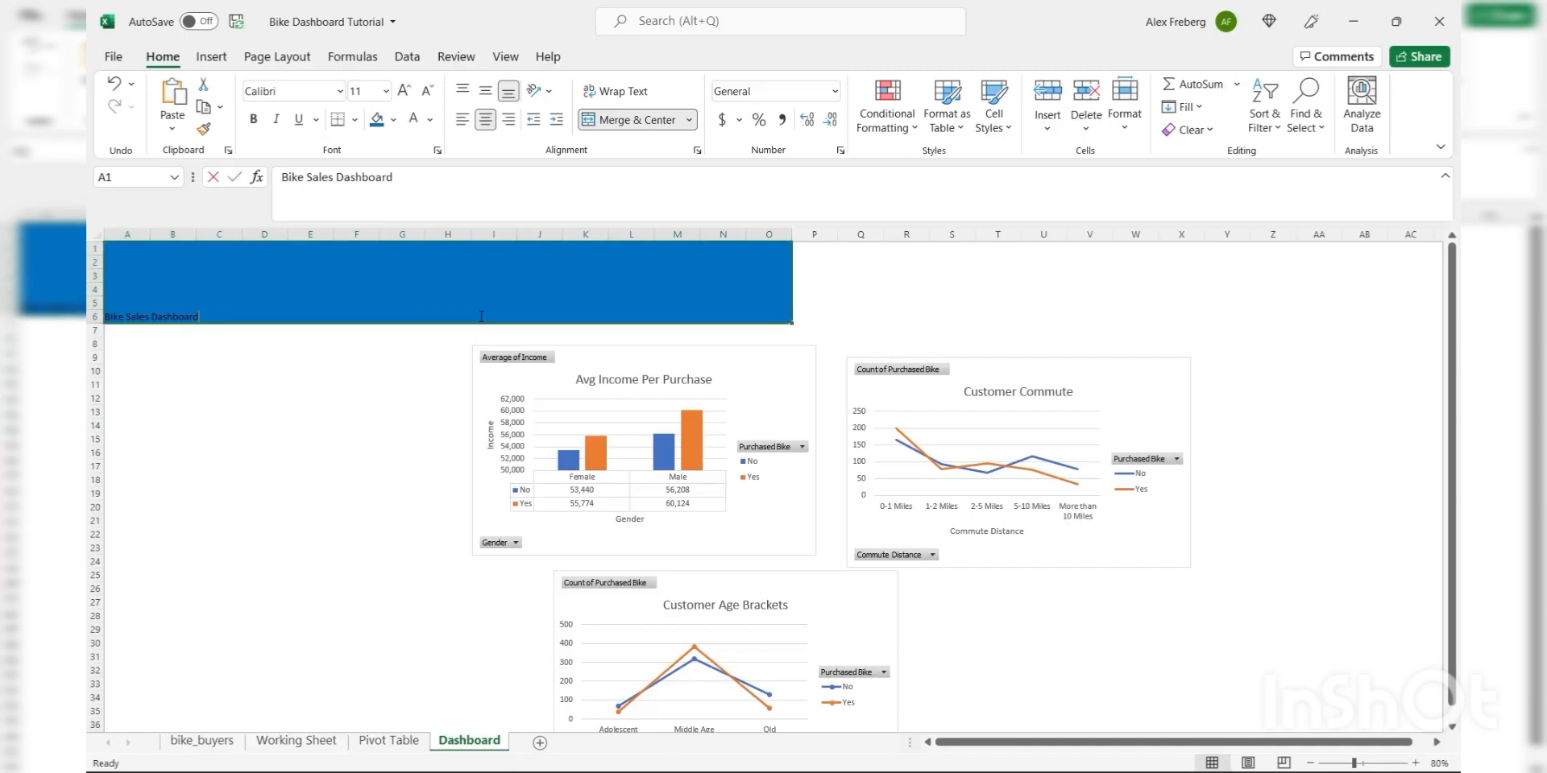
double_click(481, 316)
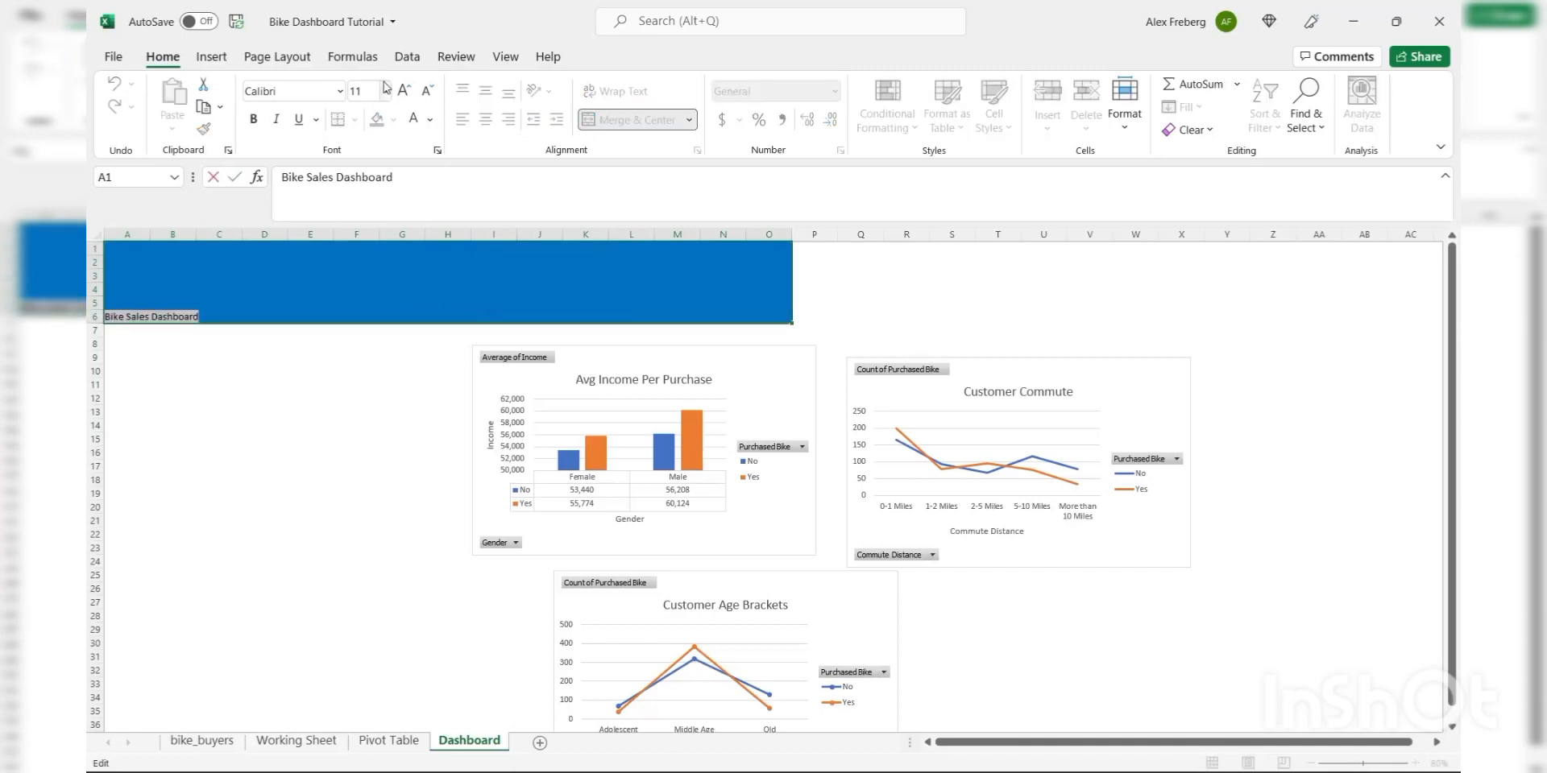
click(430, 120)
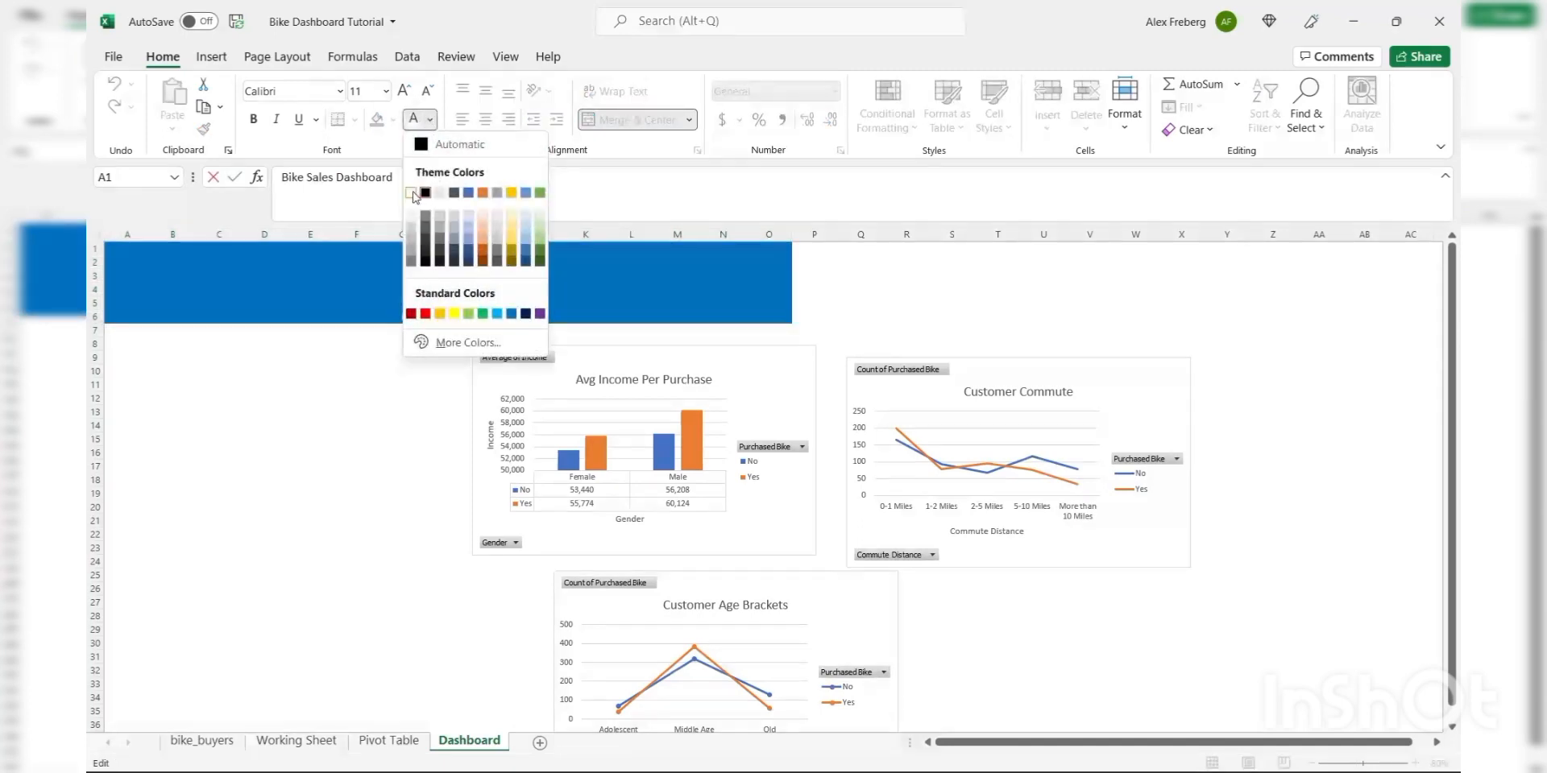
click(439, 192)
click(386, 92)
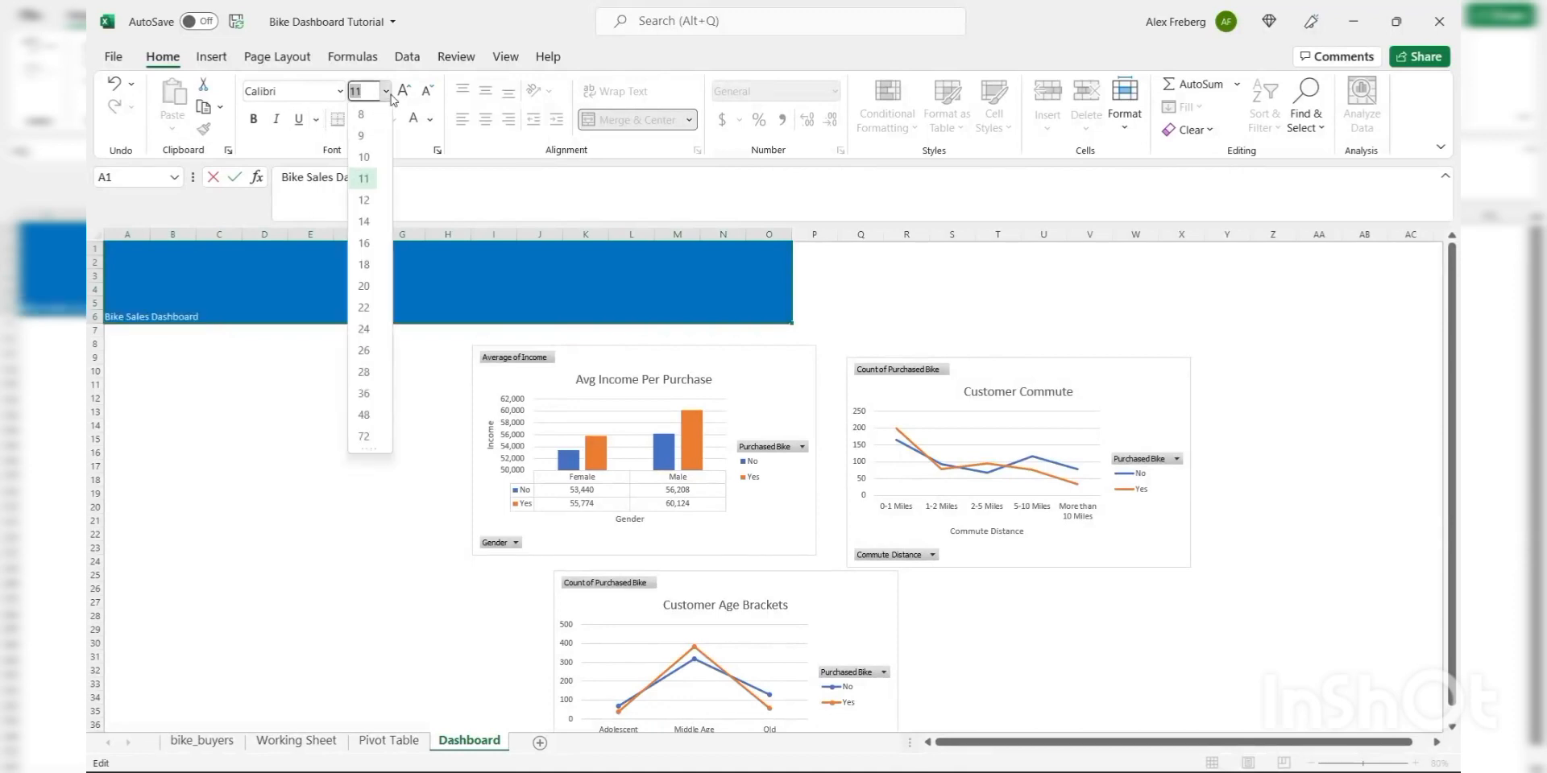
click(364, 415)
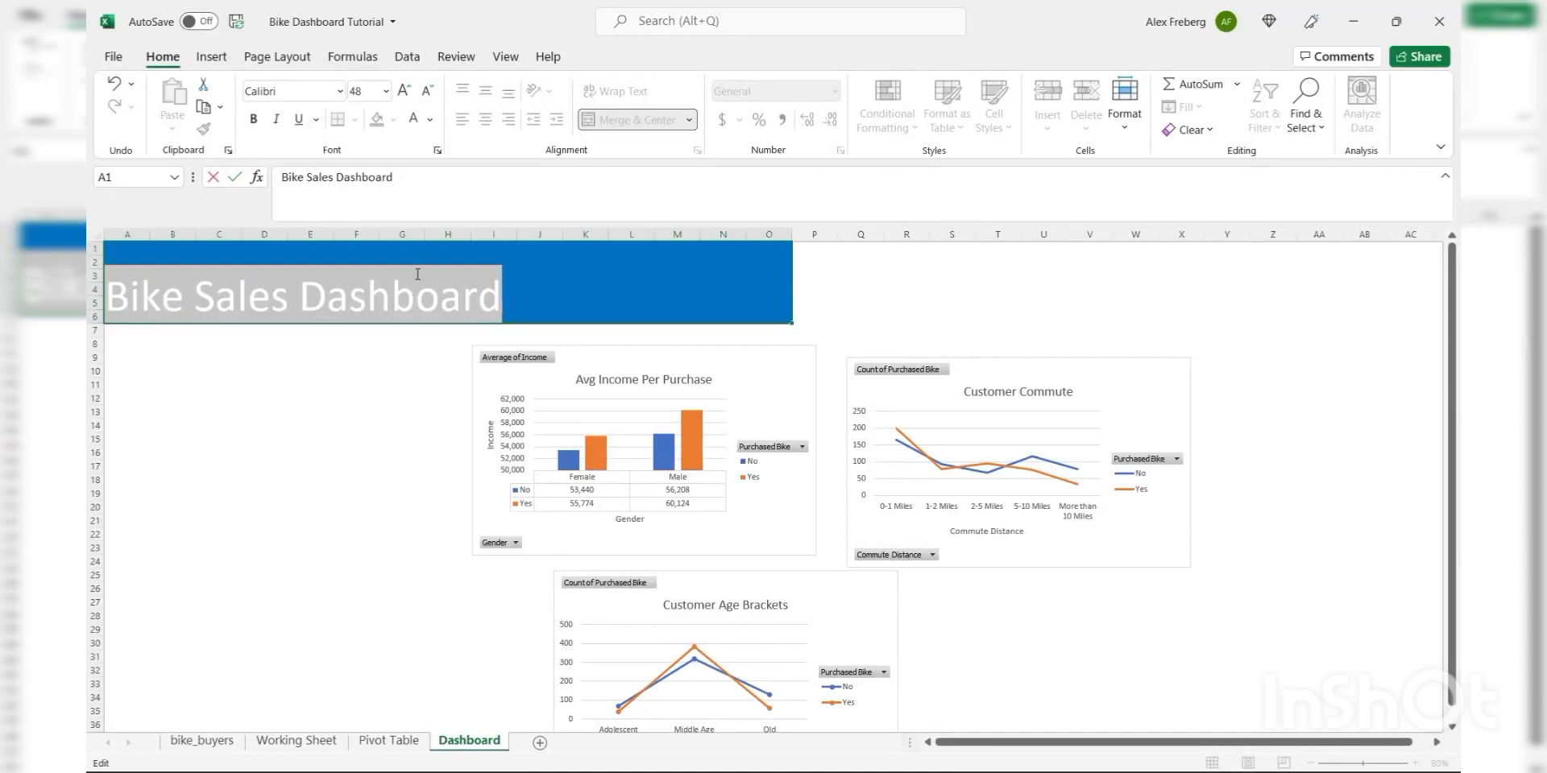
click(260, 124)
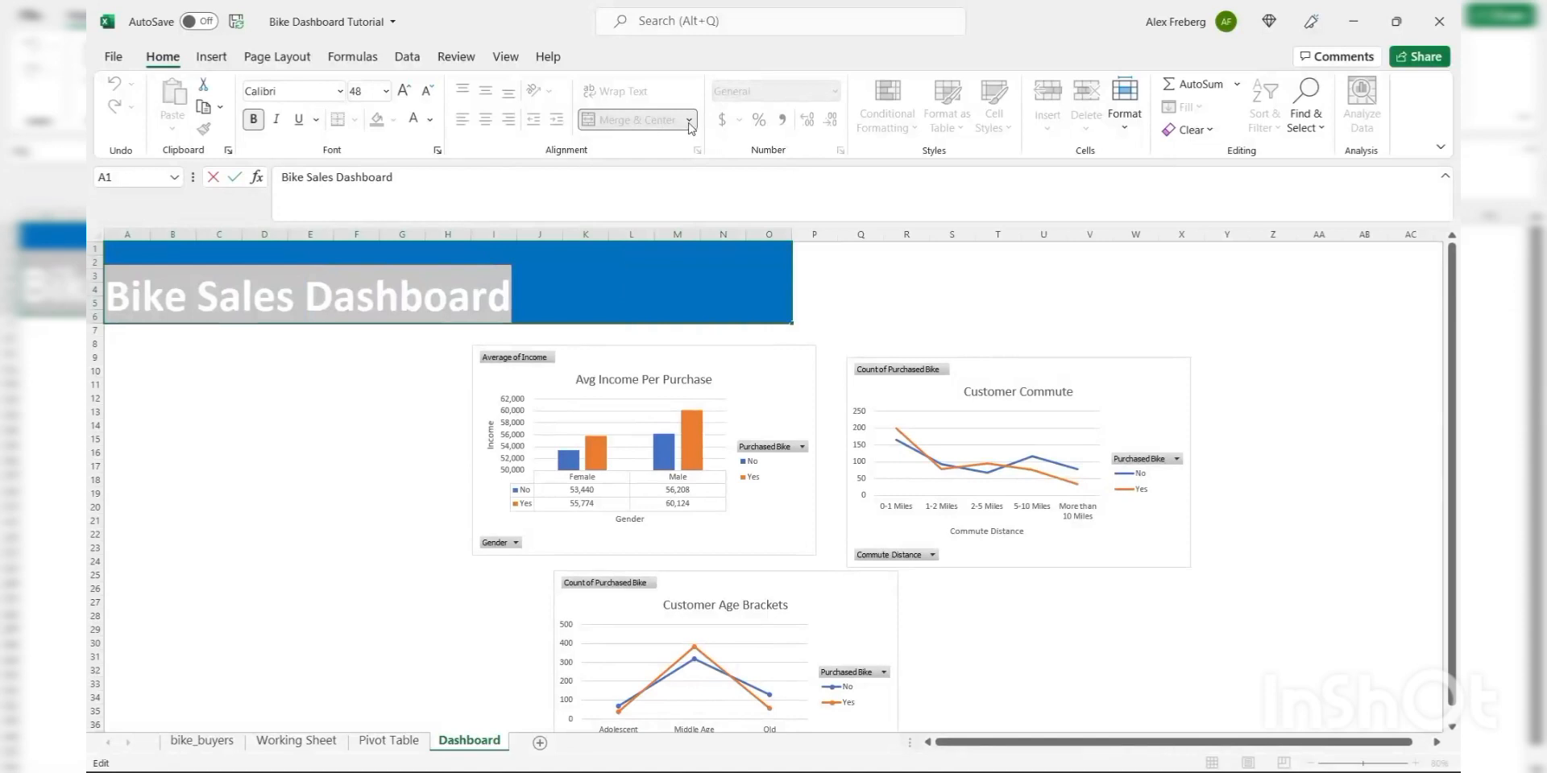
click(411, 401)
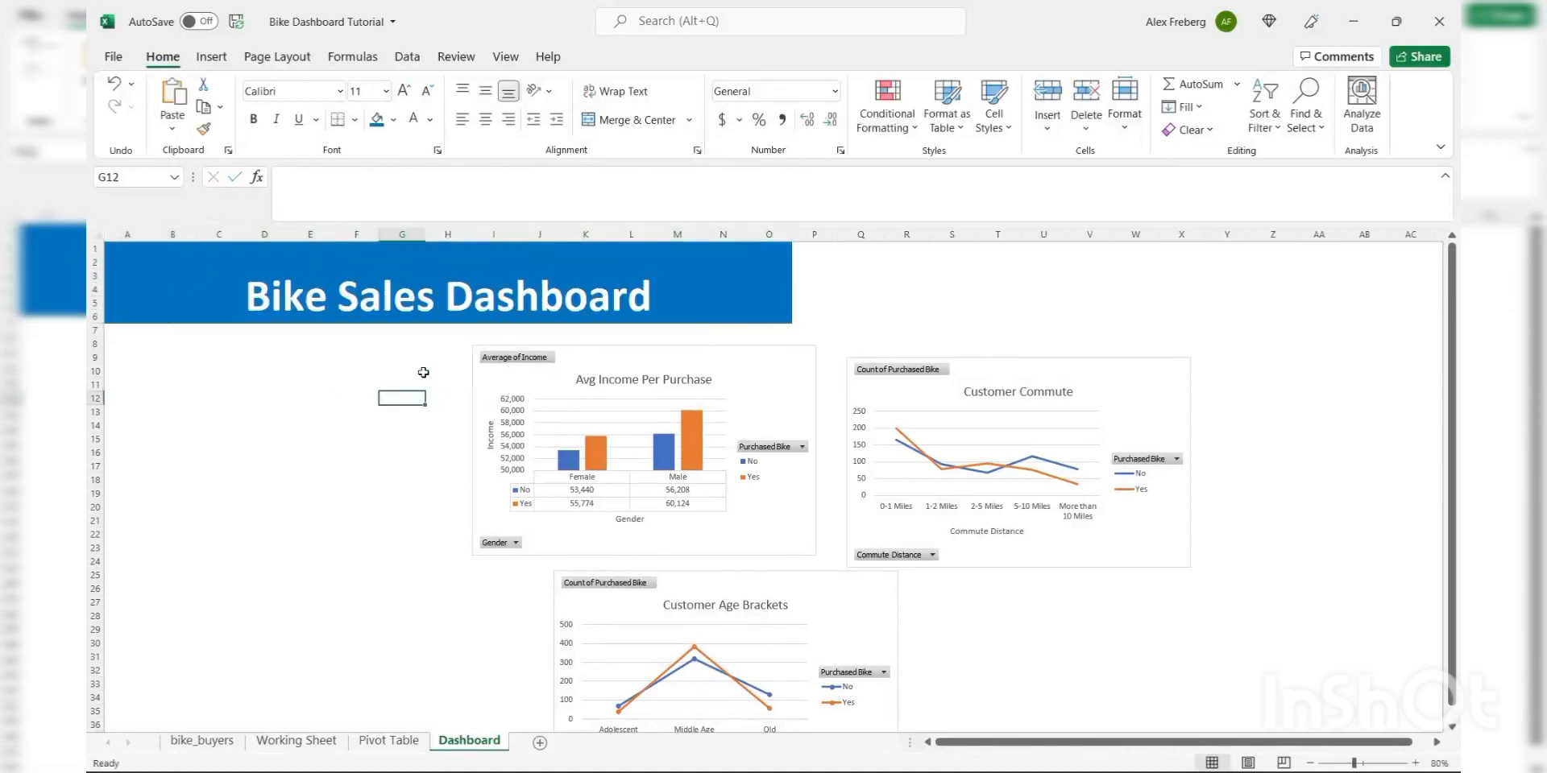
click(464, 303)
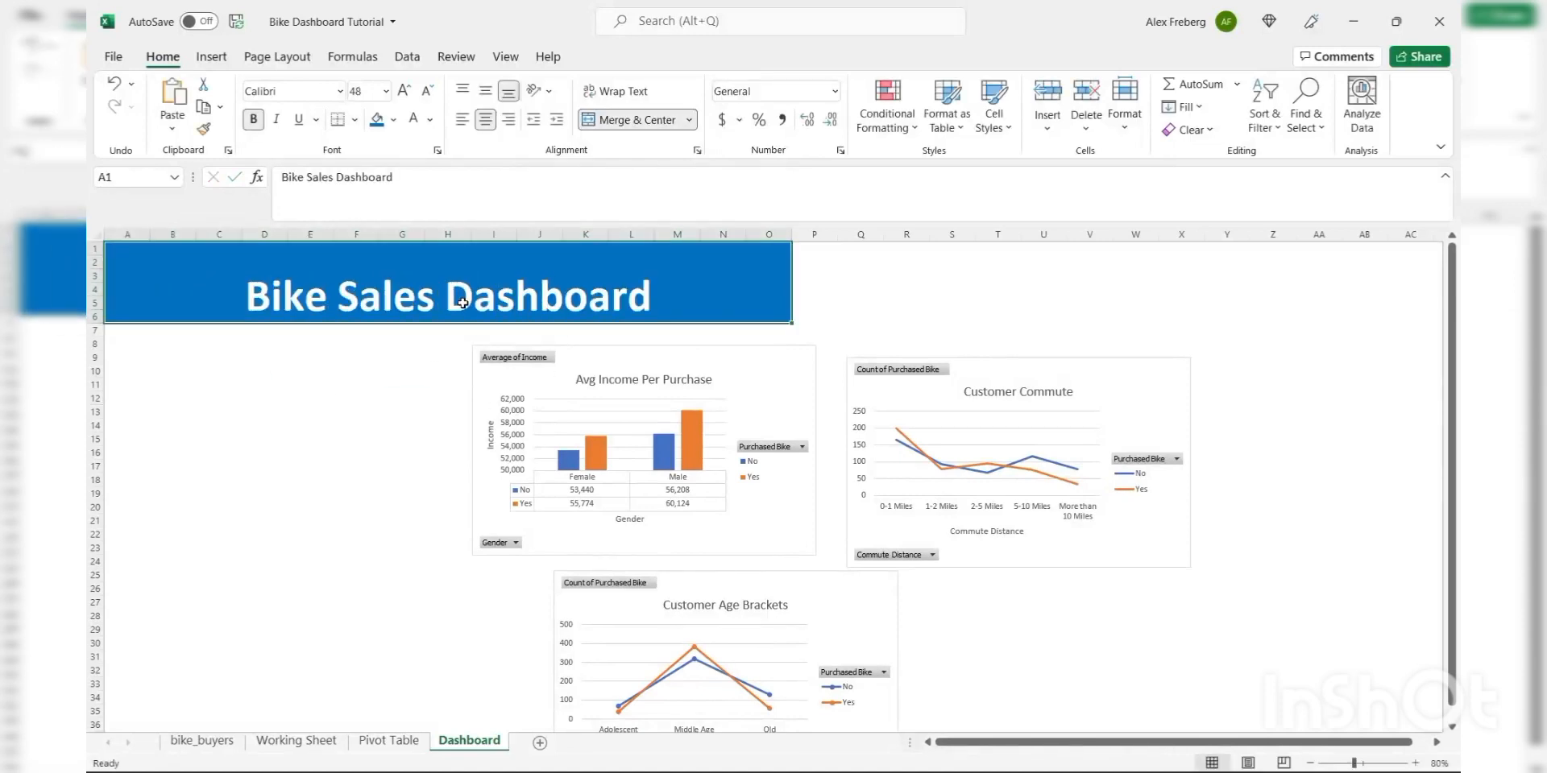
click(489, 93)
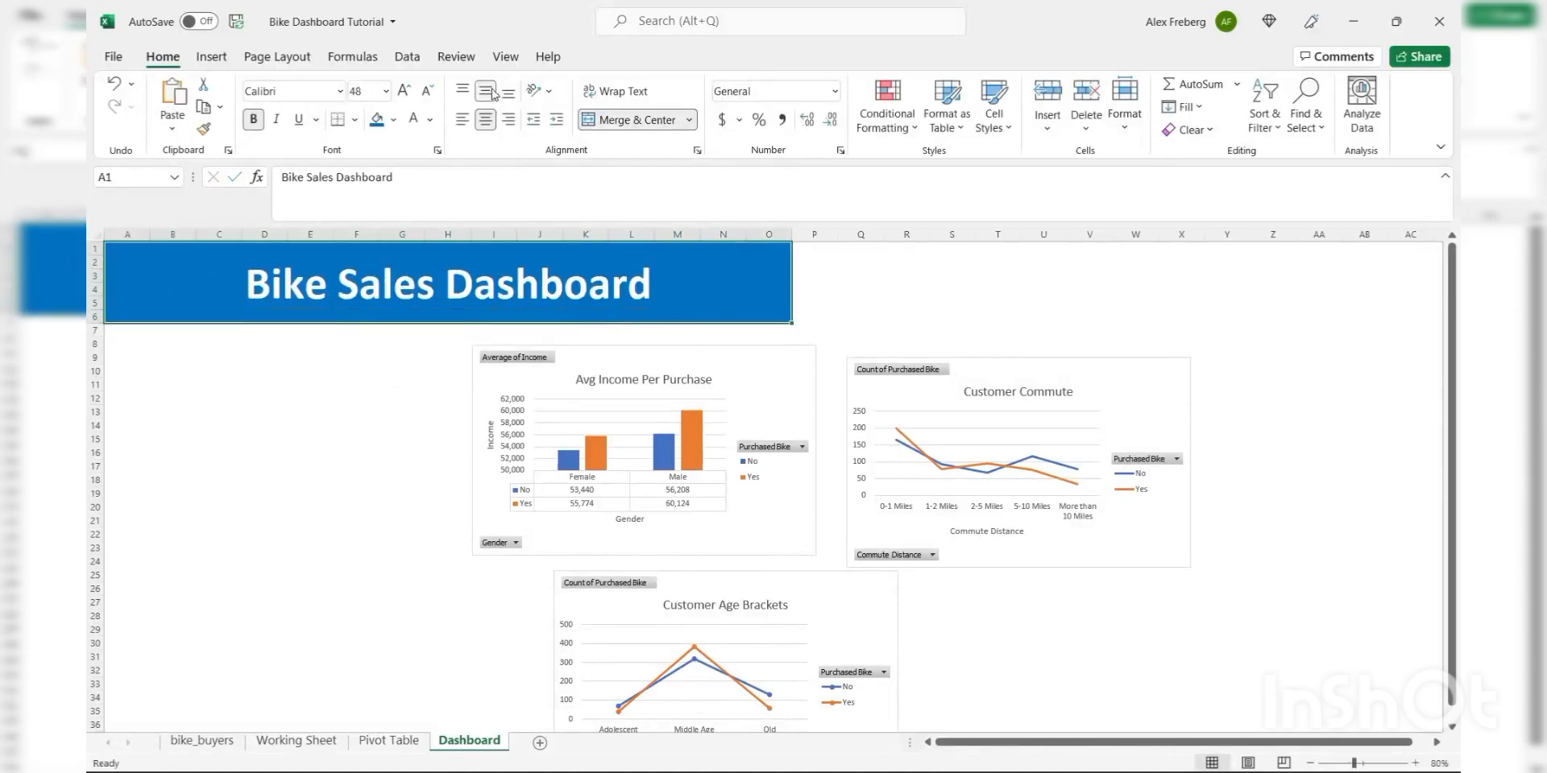
click(328, 412)
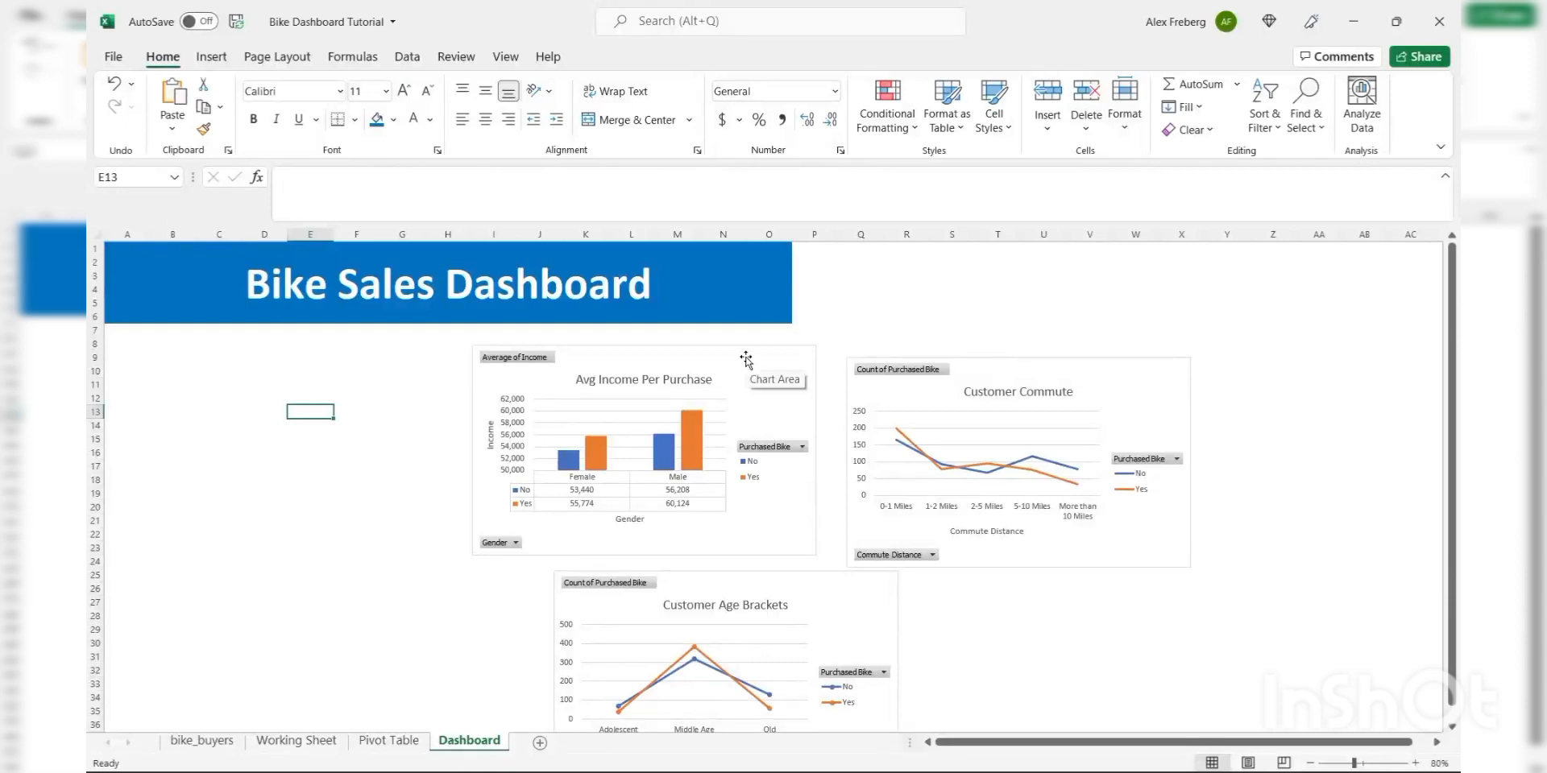
- Move the Avg Income Per Purchase chart directly beneath the header and shrink it to about D7:I20
drag(746, 360, 507, 337)
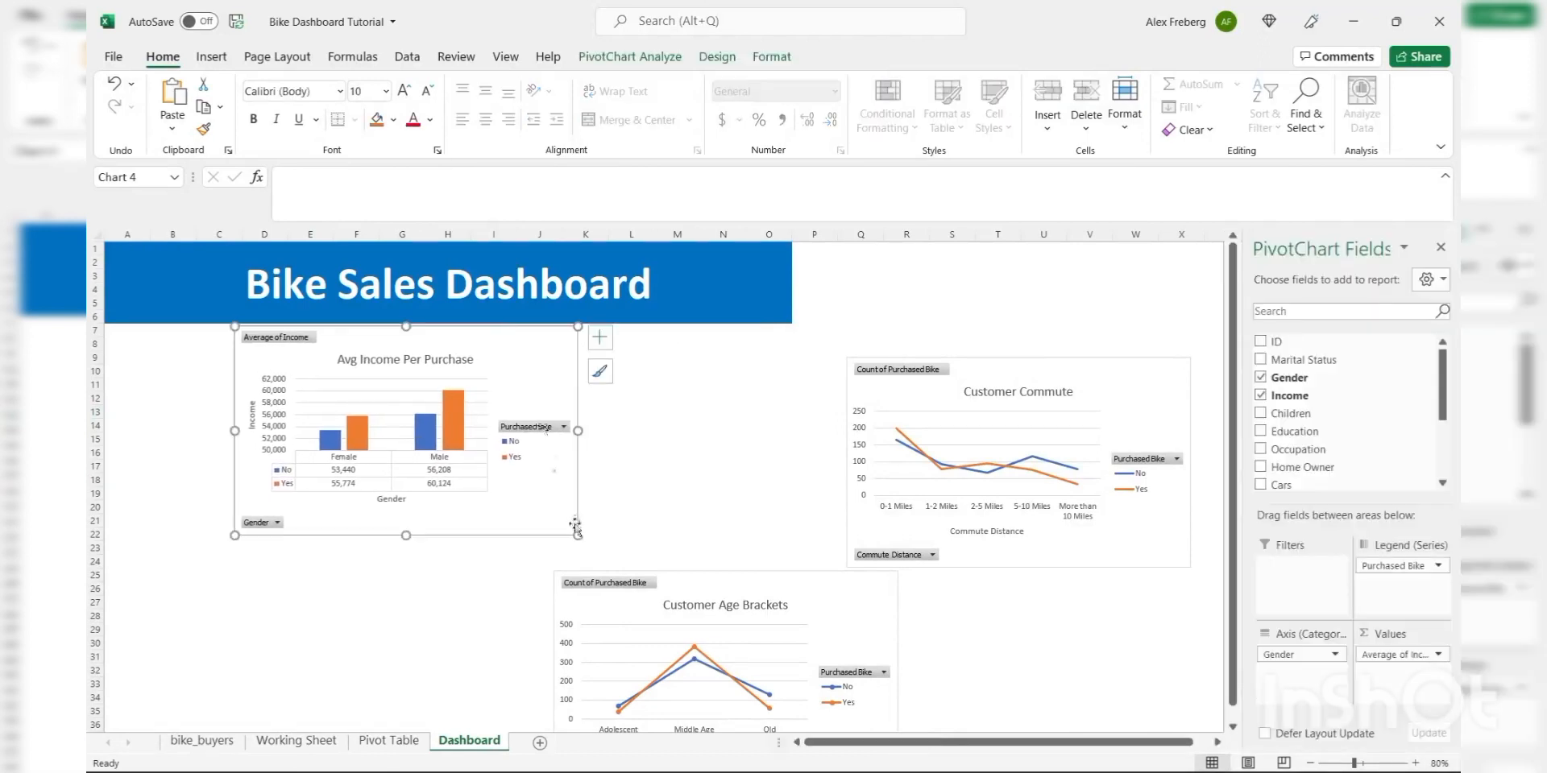
drag(578, 535, 524, 508)
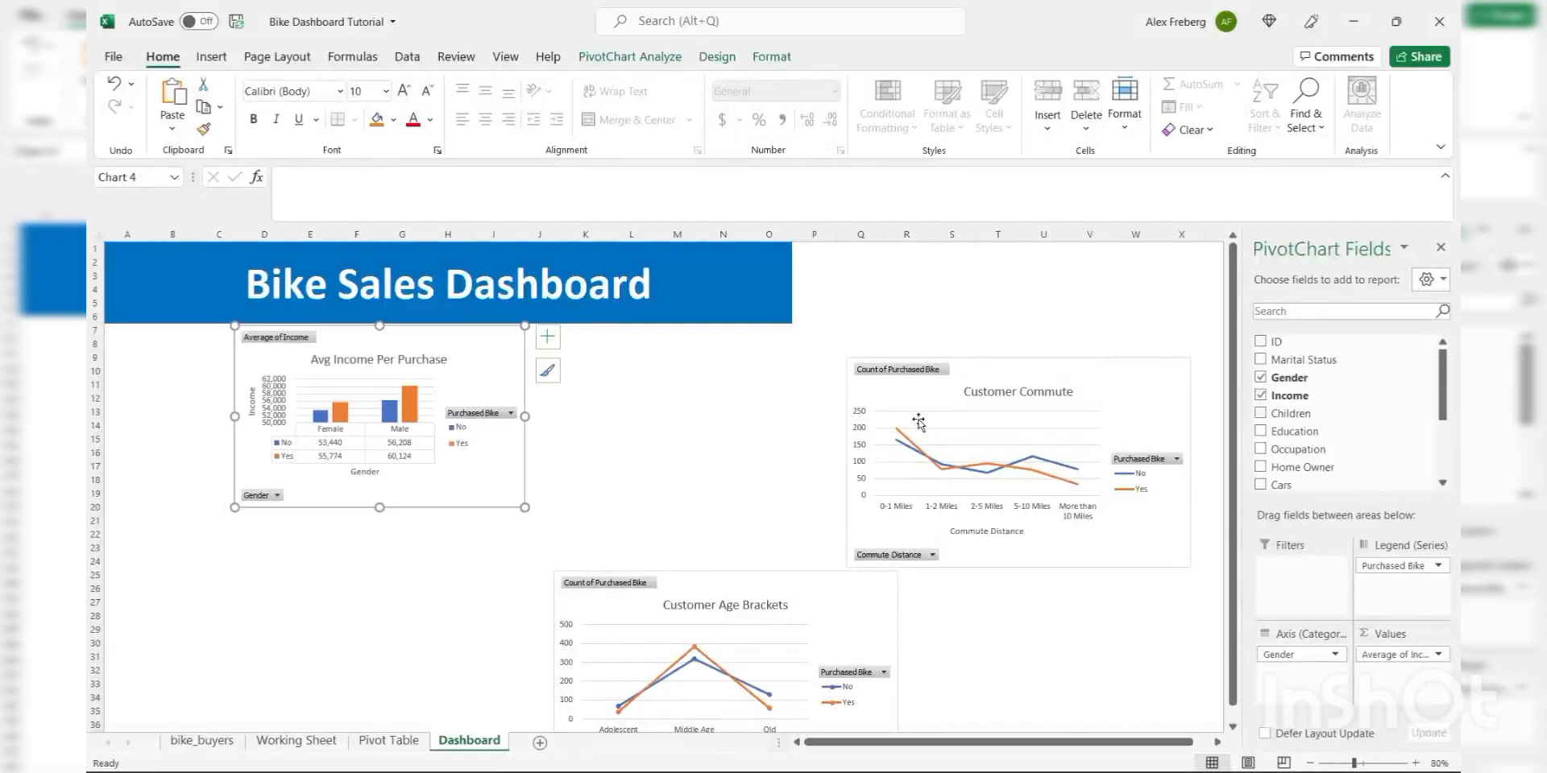
- Place the Customer Commute chart below the income chart from about row 26 and the Customer Age Brackets chart beside the income chart
click(1024, 369)
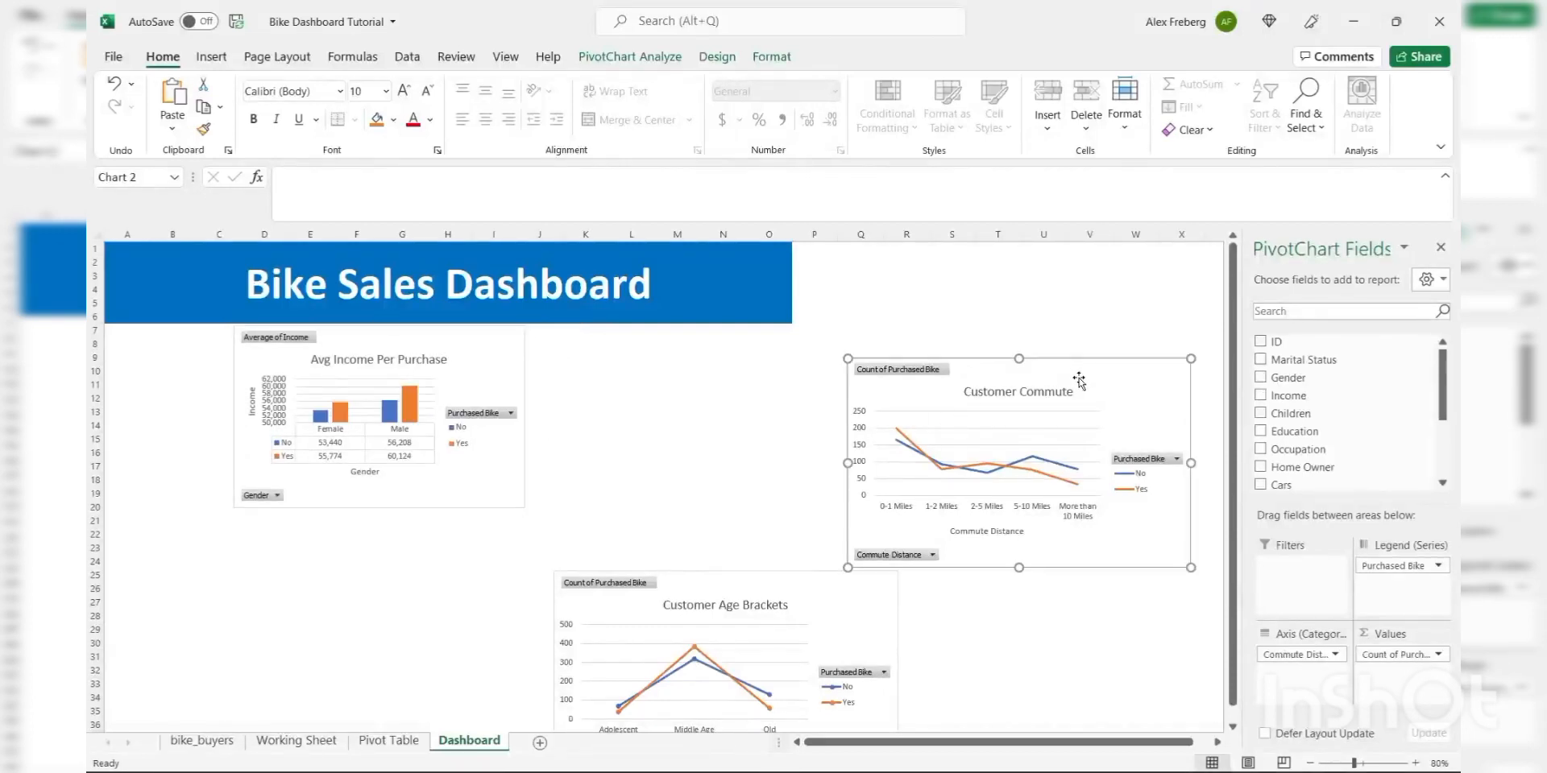
drag(1079, 378, 871, 367)
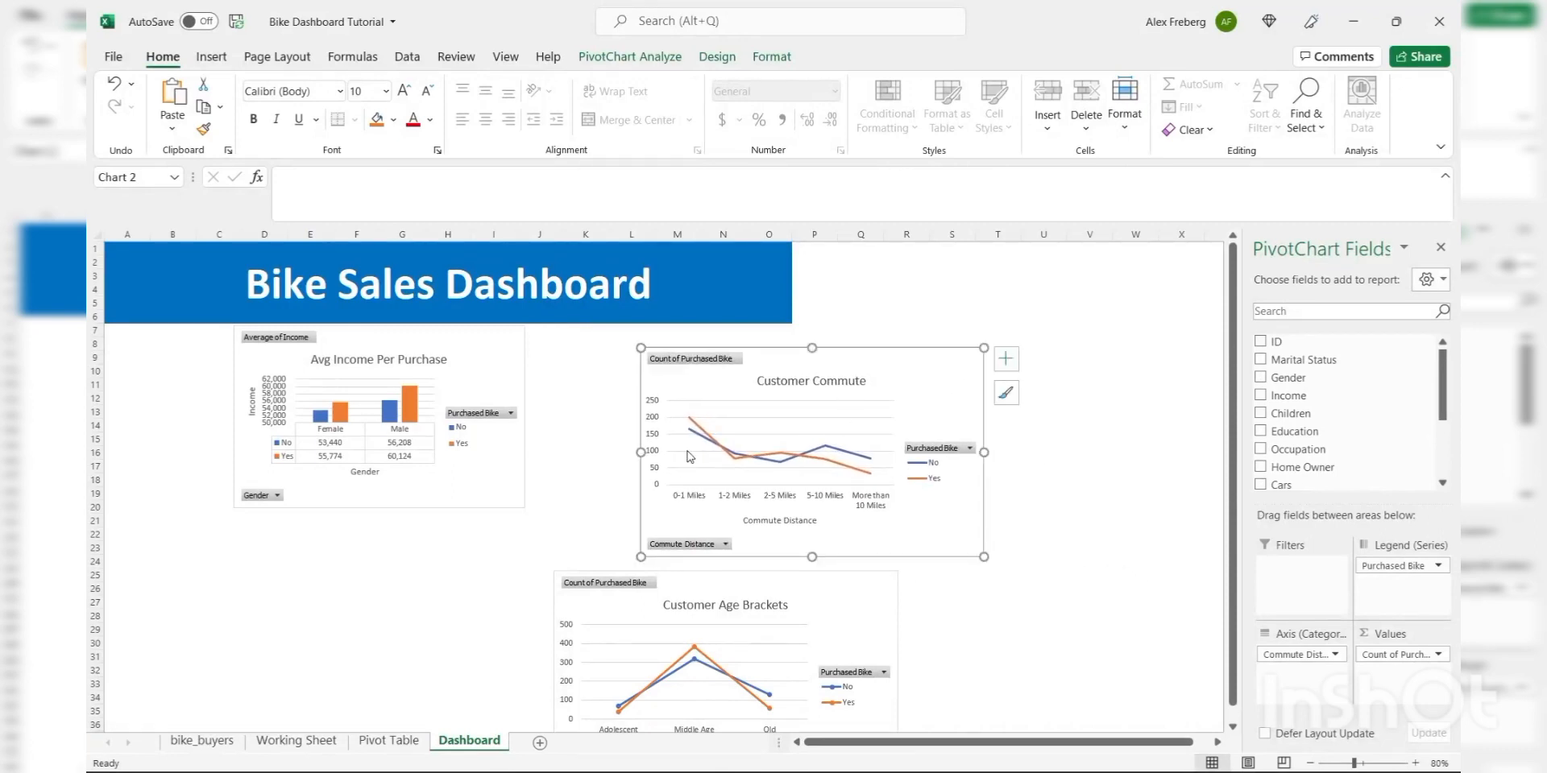
drag(802, 594, 1062, 356)
click(775, 368)
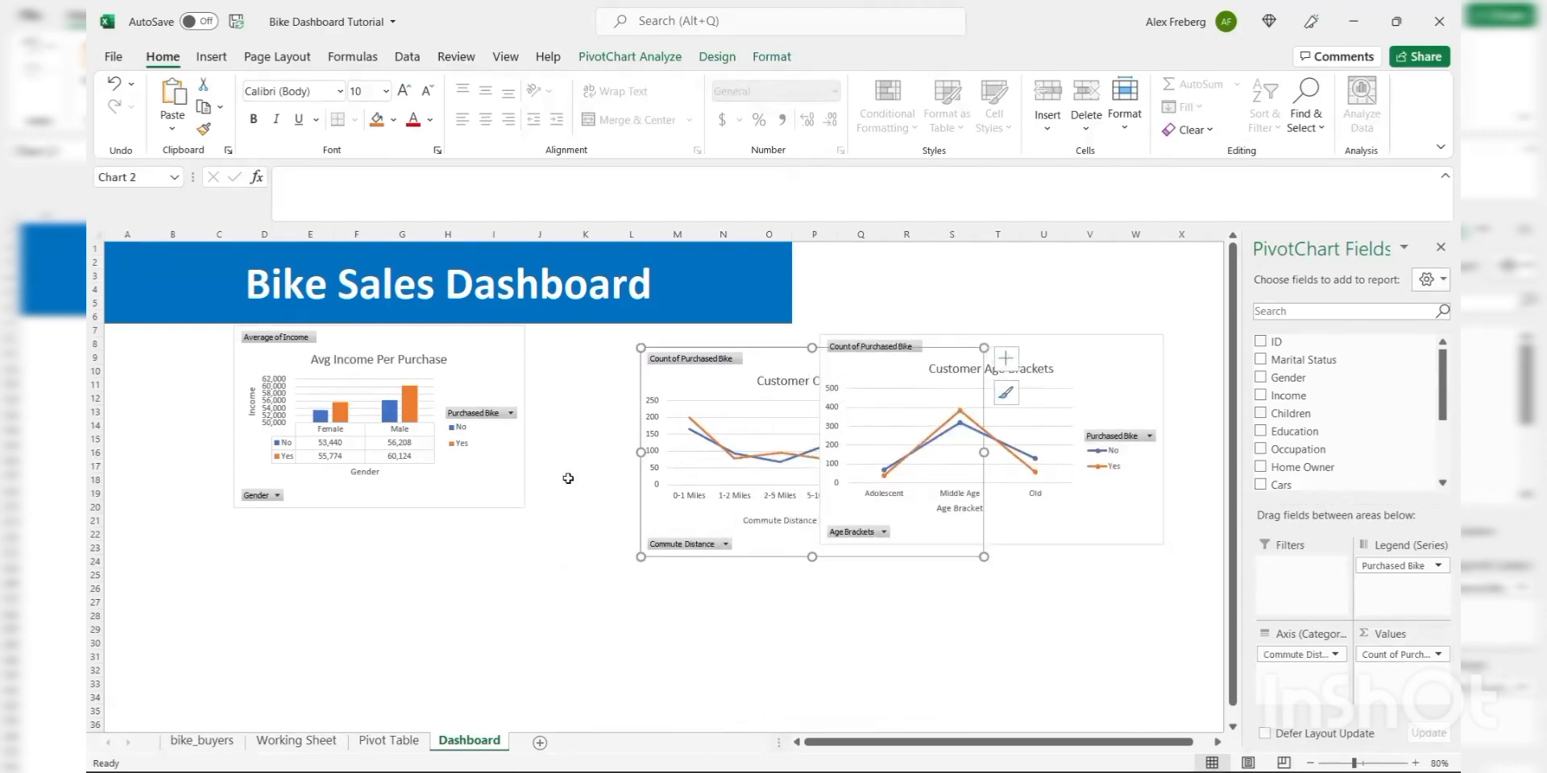
drag(763, 367, 357, 600)
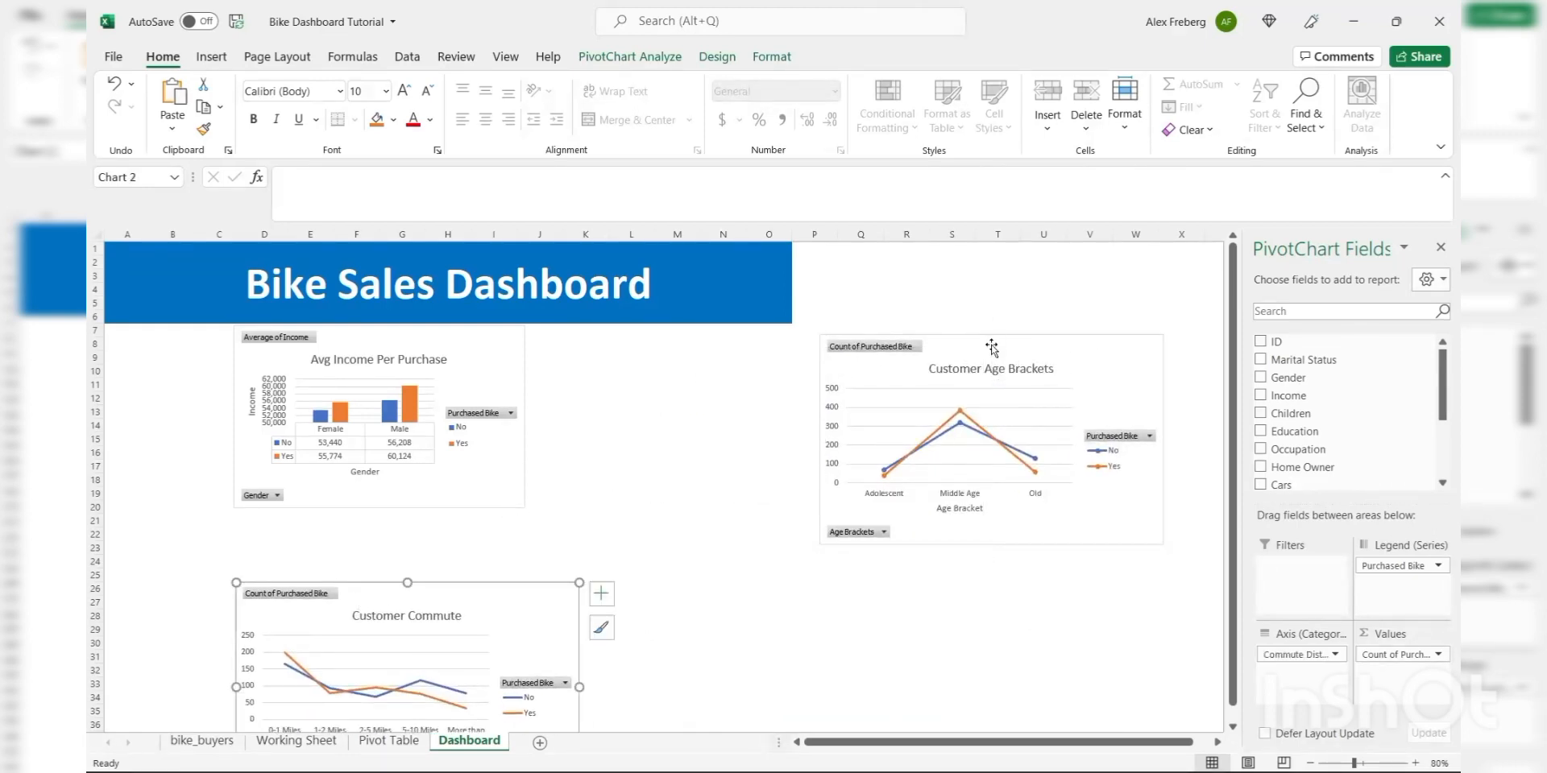
drag(990, 345, 698, 336)
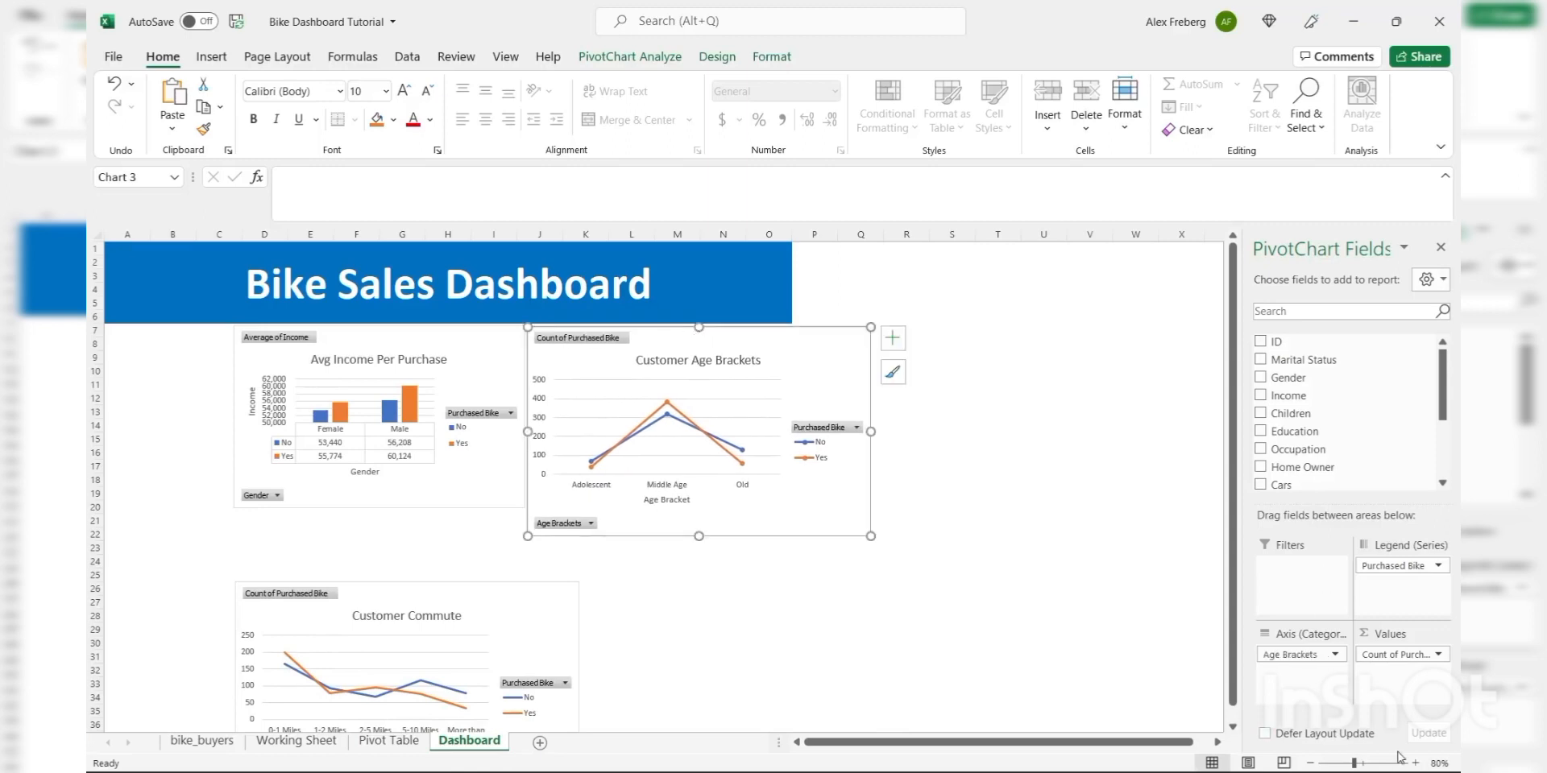
- Resize the Customer Age Brackets chart to about J7:O20, matching the header's edge and the income chart's height
click(1416, 763)
click(1416, 763)
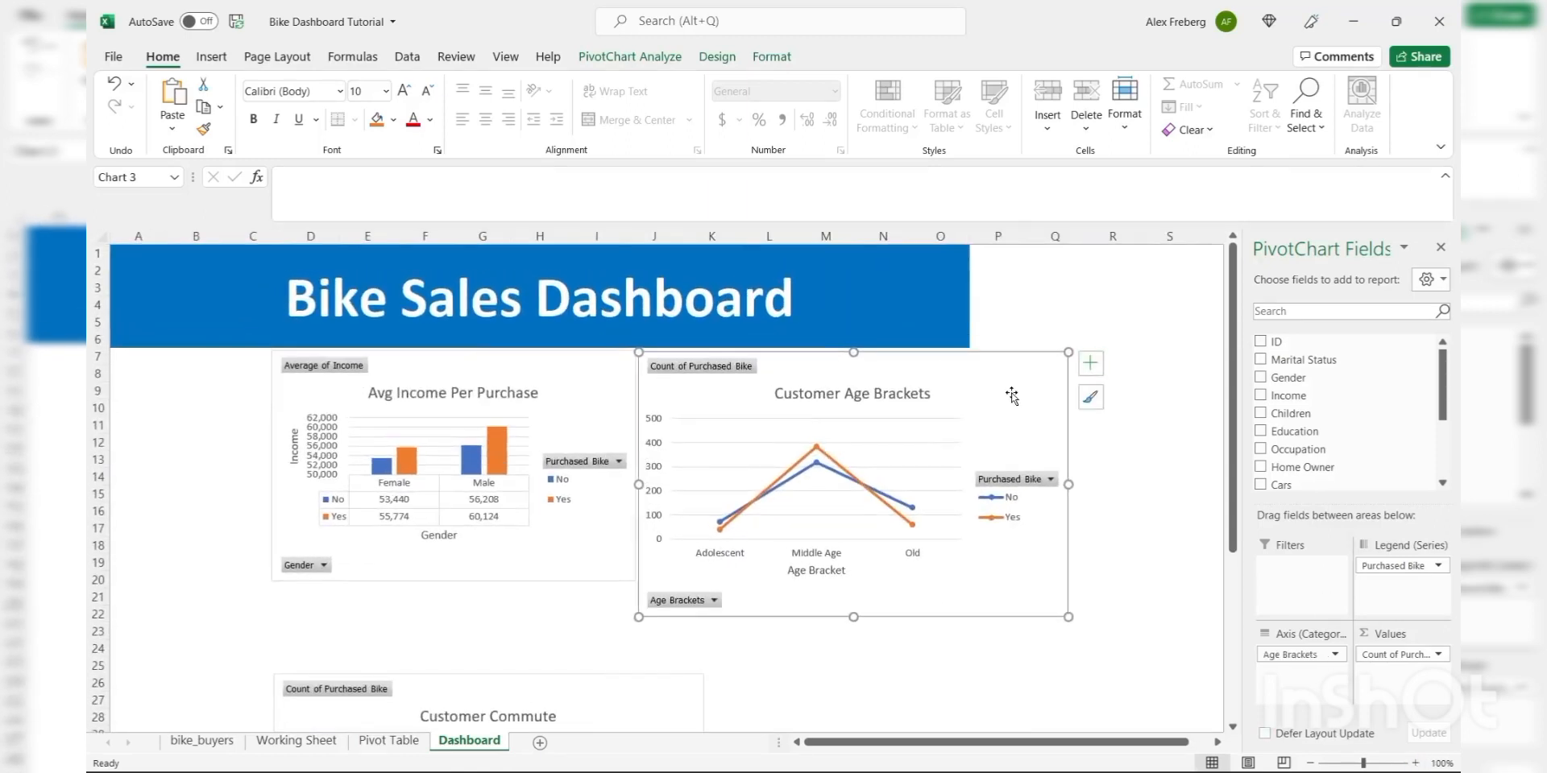
drag(1069, 616, 951, 581)
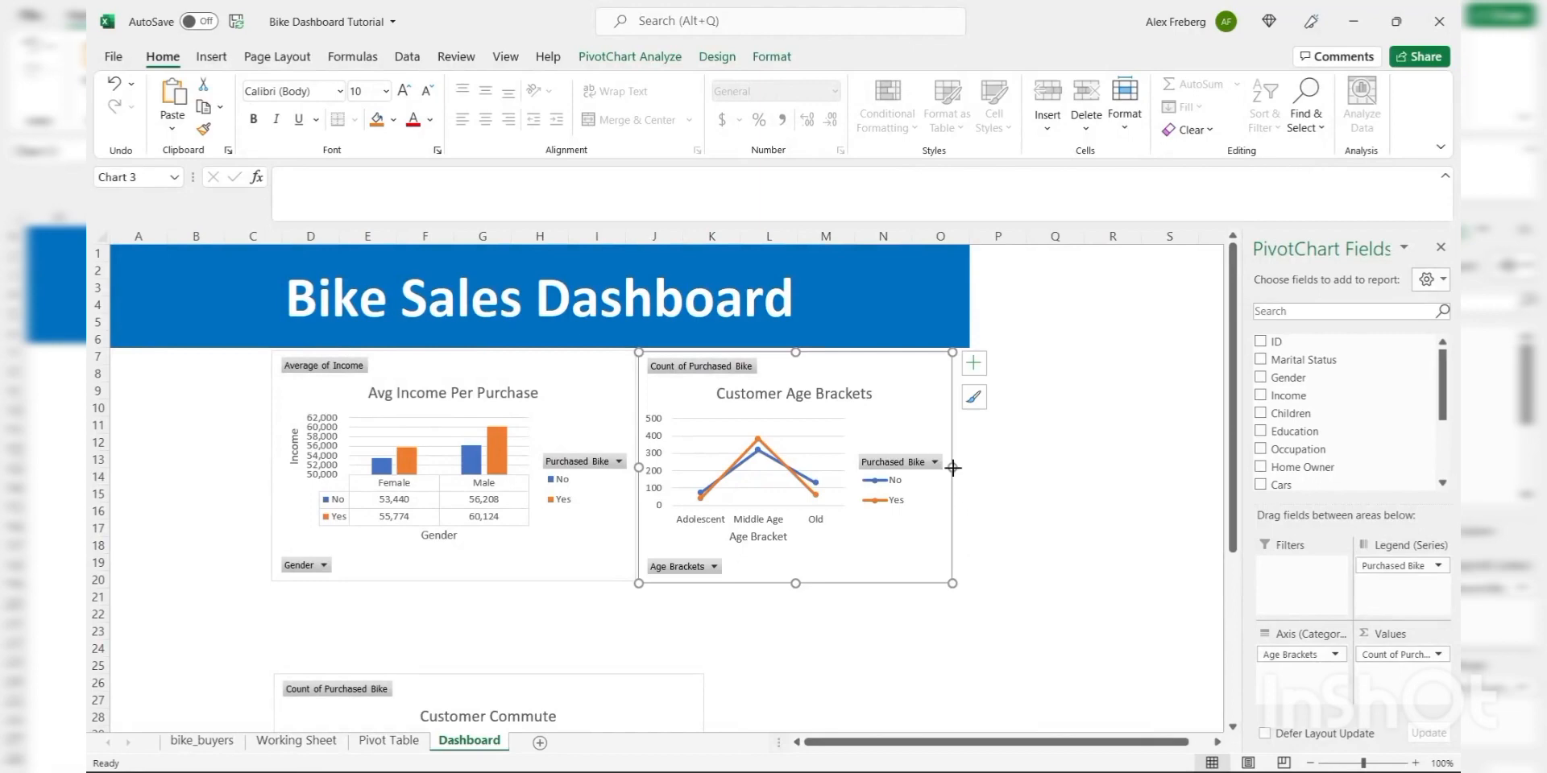
drag(953, 467, 970, 467)
click(1098, 461)
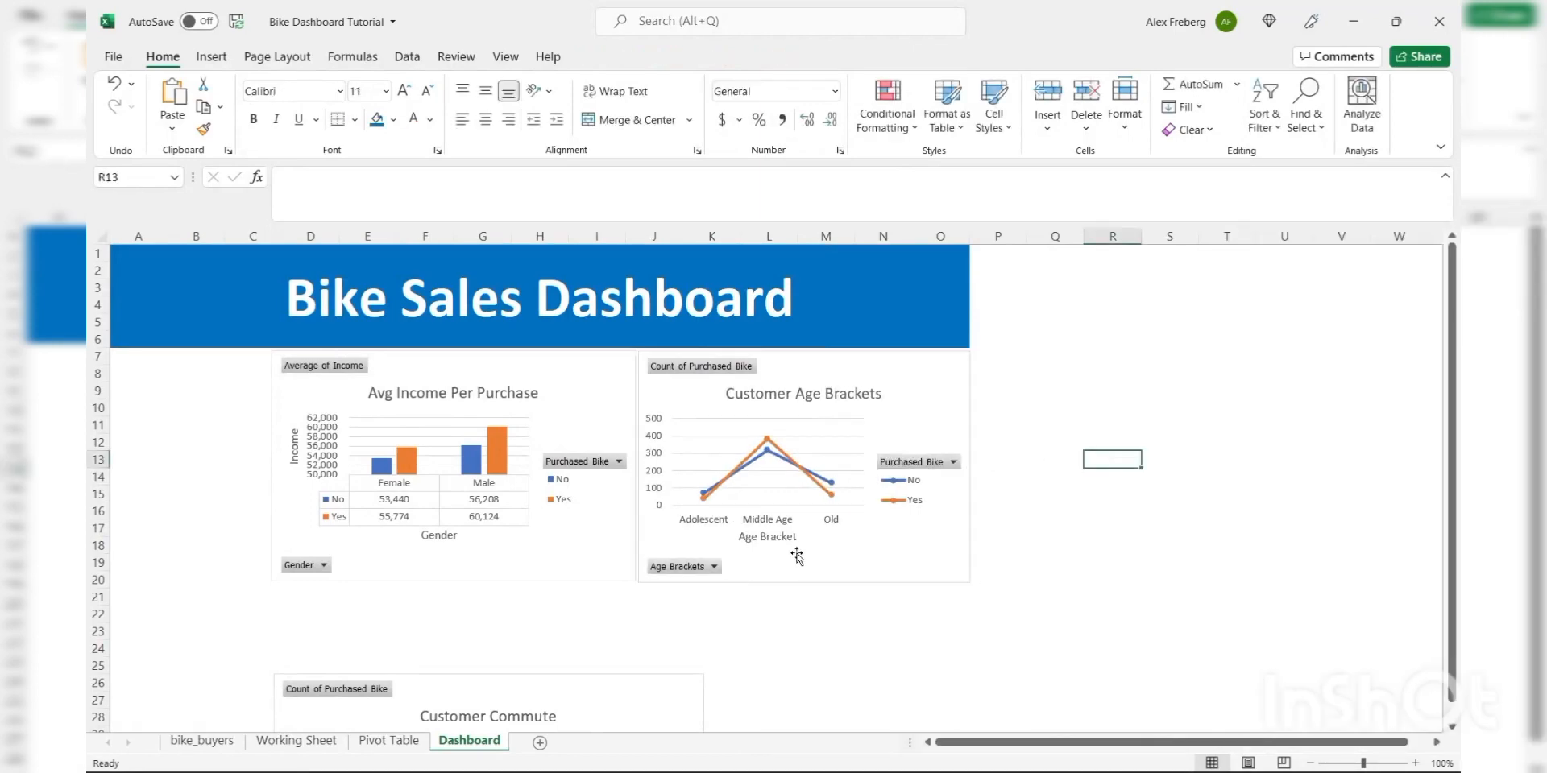
click(813, 579)
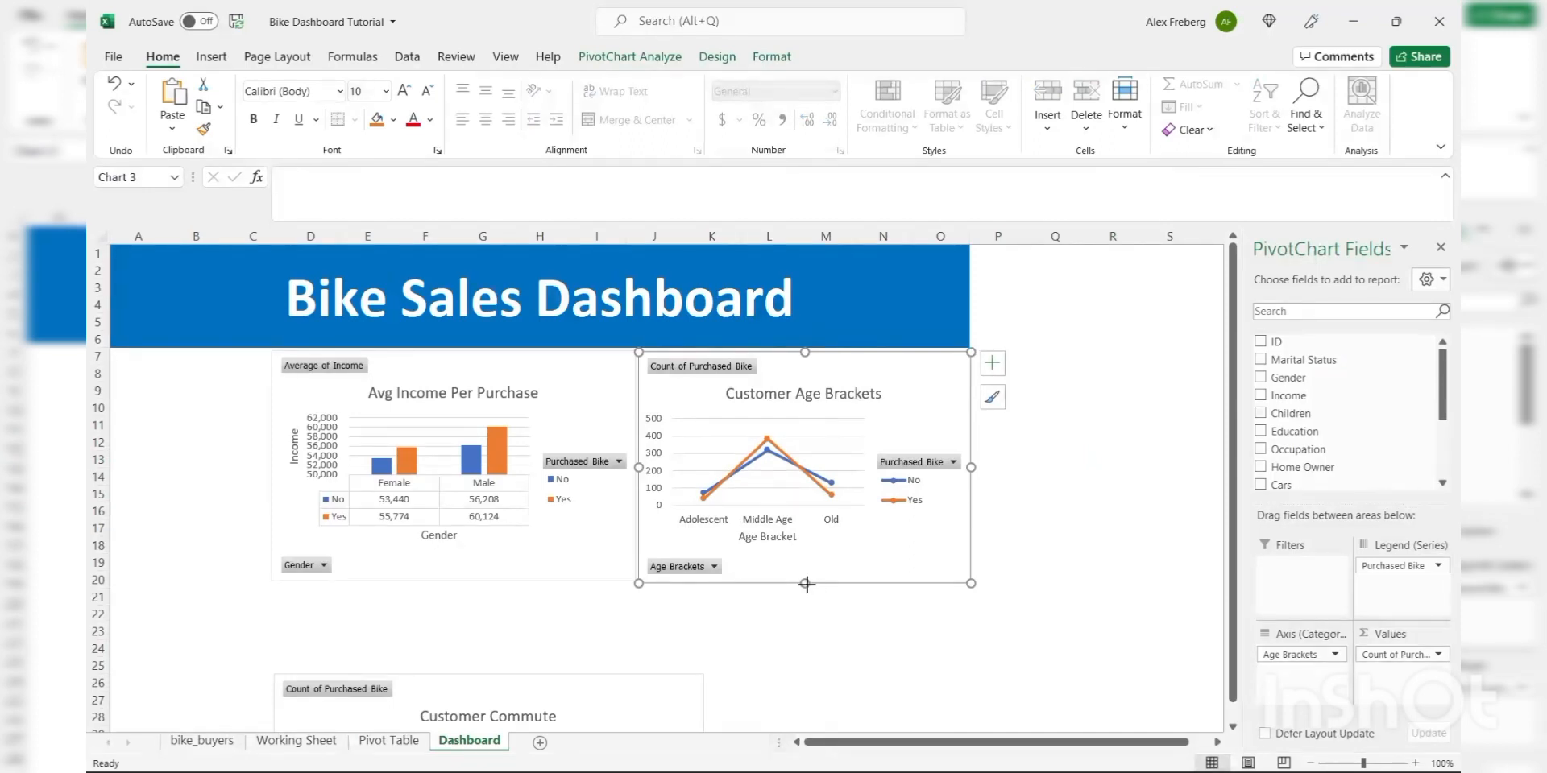
drag(806, 585, 806, 580)
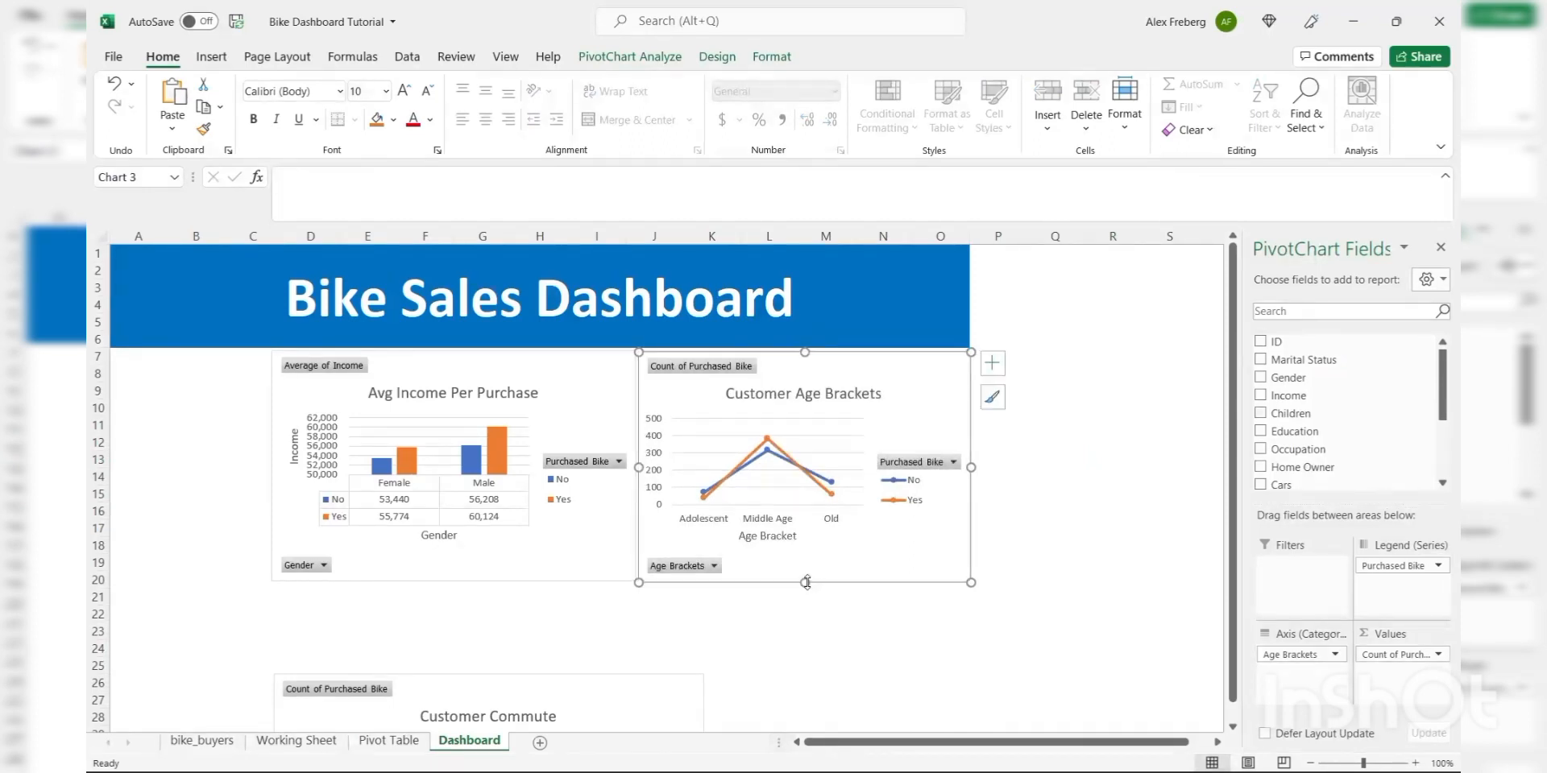
click(1027, 533)
- Move the Customer Commute chart up to about row 21 and widen it to the header's edge, covering about D21:O36
drag(630, 682, 630, 601)
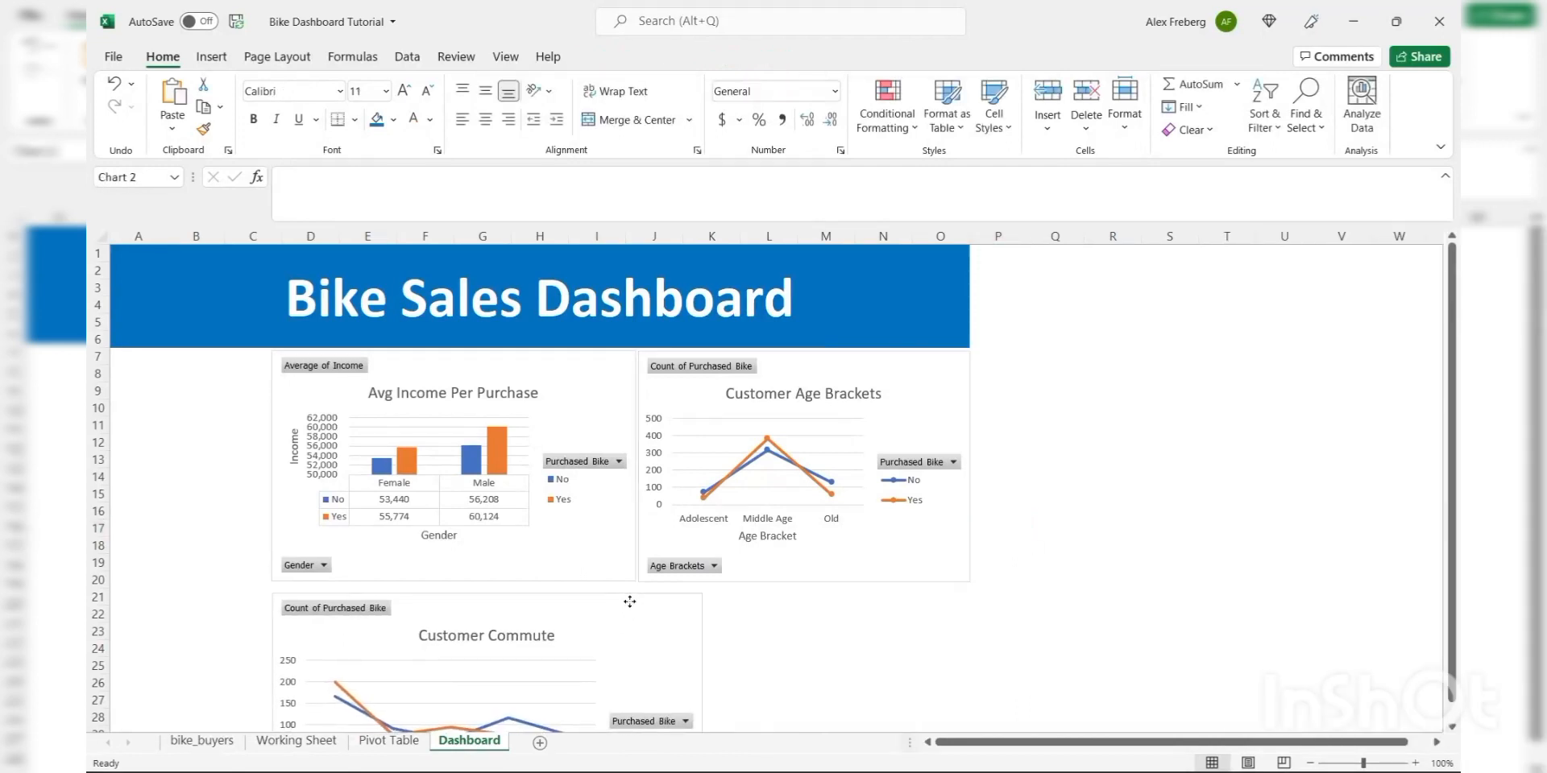
click(1309, 762)
scroll(891, 501, down, 3)
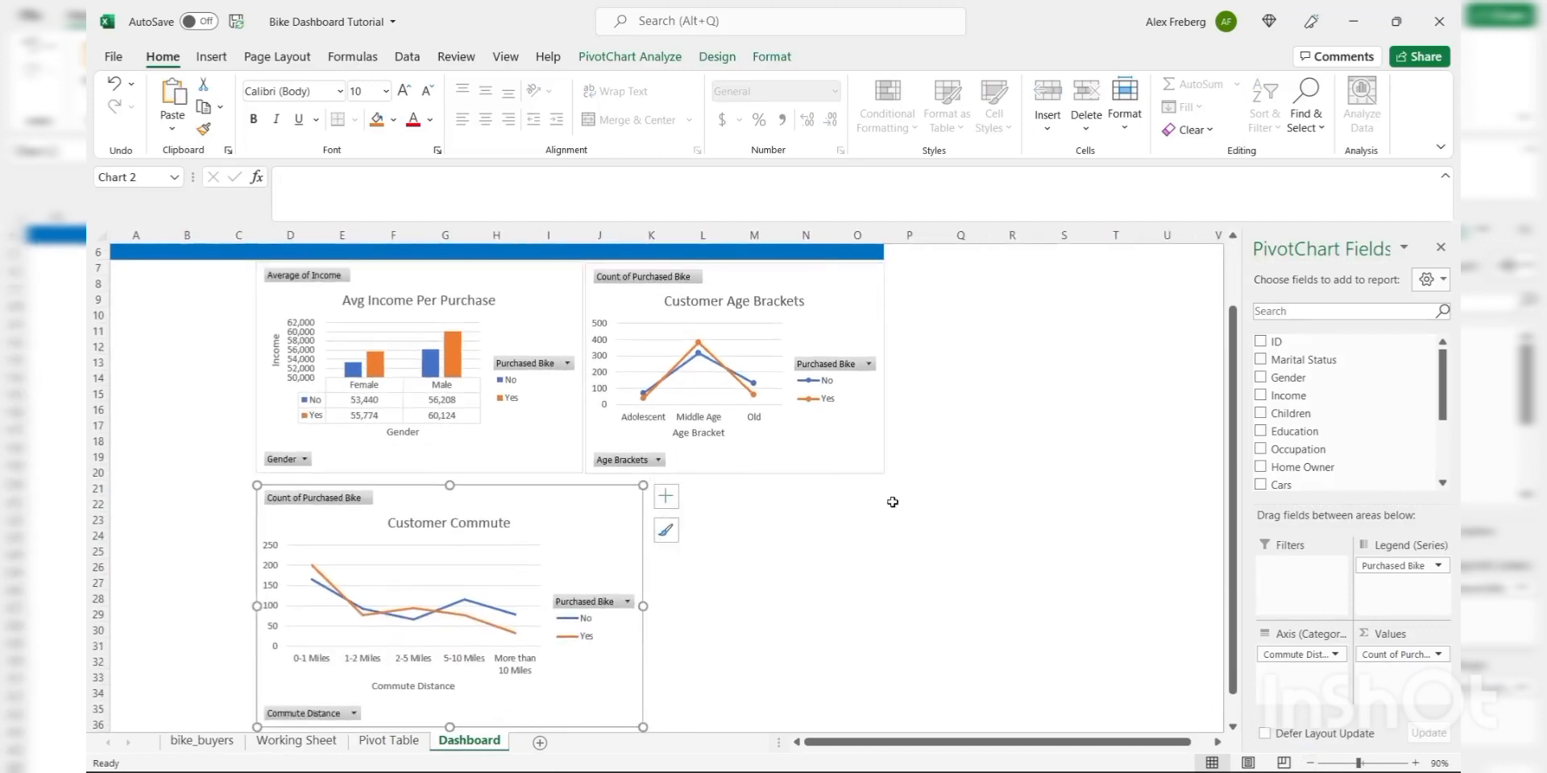
drag(643, 559, 884, 559)
click(973, 499)
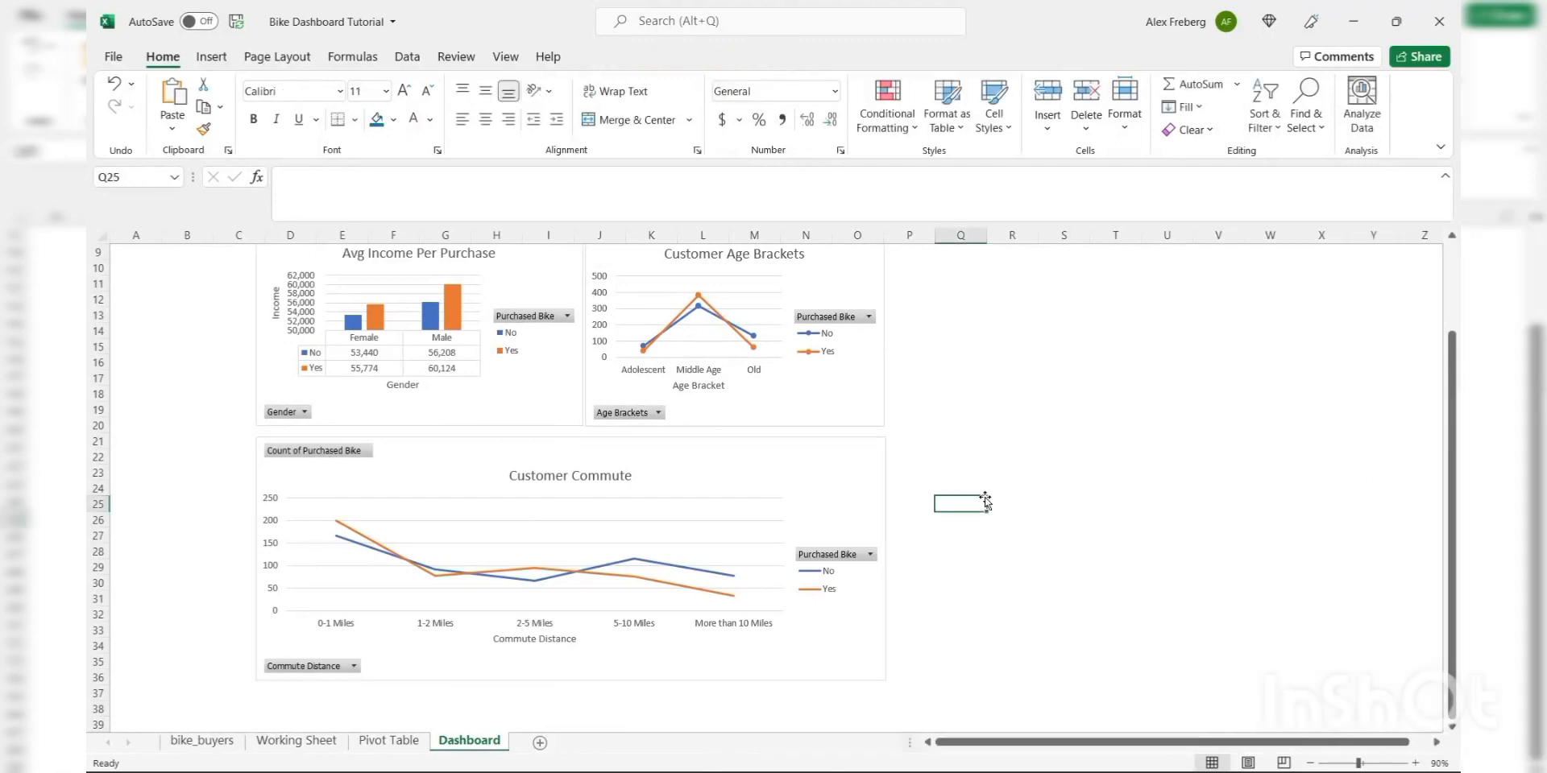
- Align the Avg Income Per Purchase and Customer Age Brackets charts along their top edges
scroll(984, 501, up, 2)
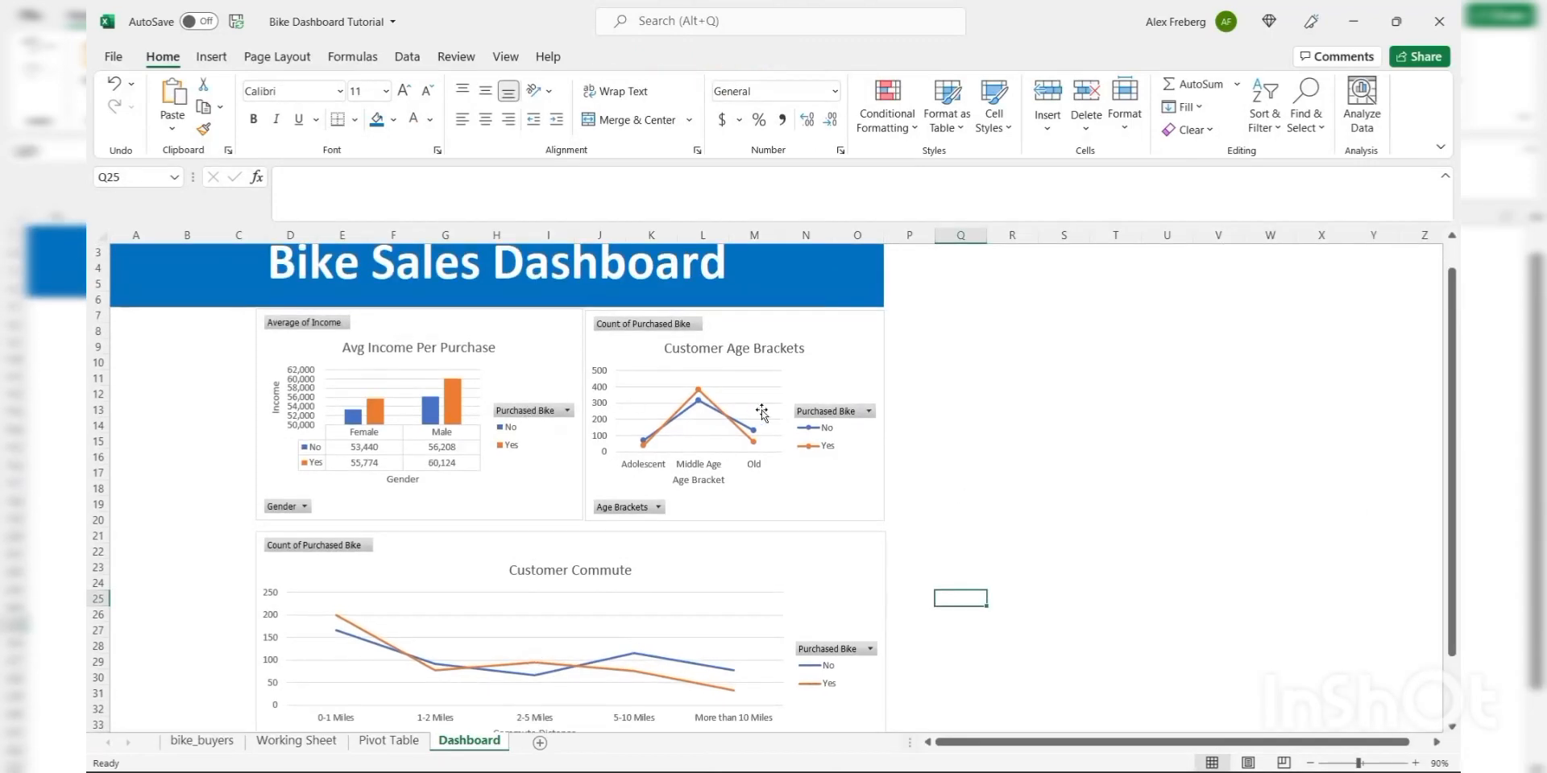
drag(902, 397, 553, 408)
click(553, 349)
ctrl+click(813, 323)
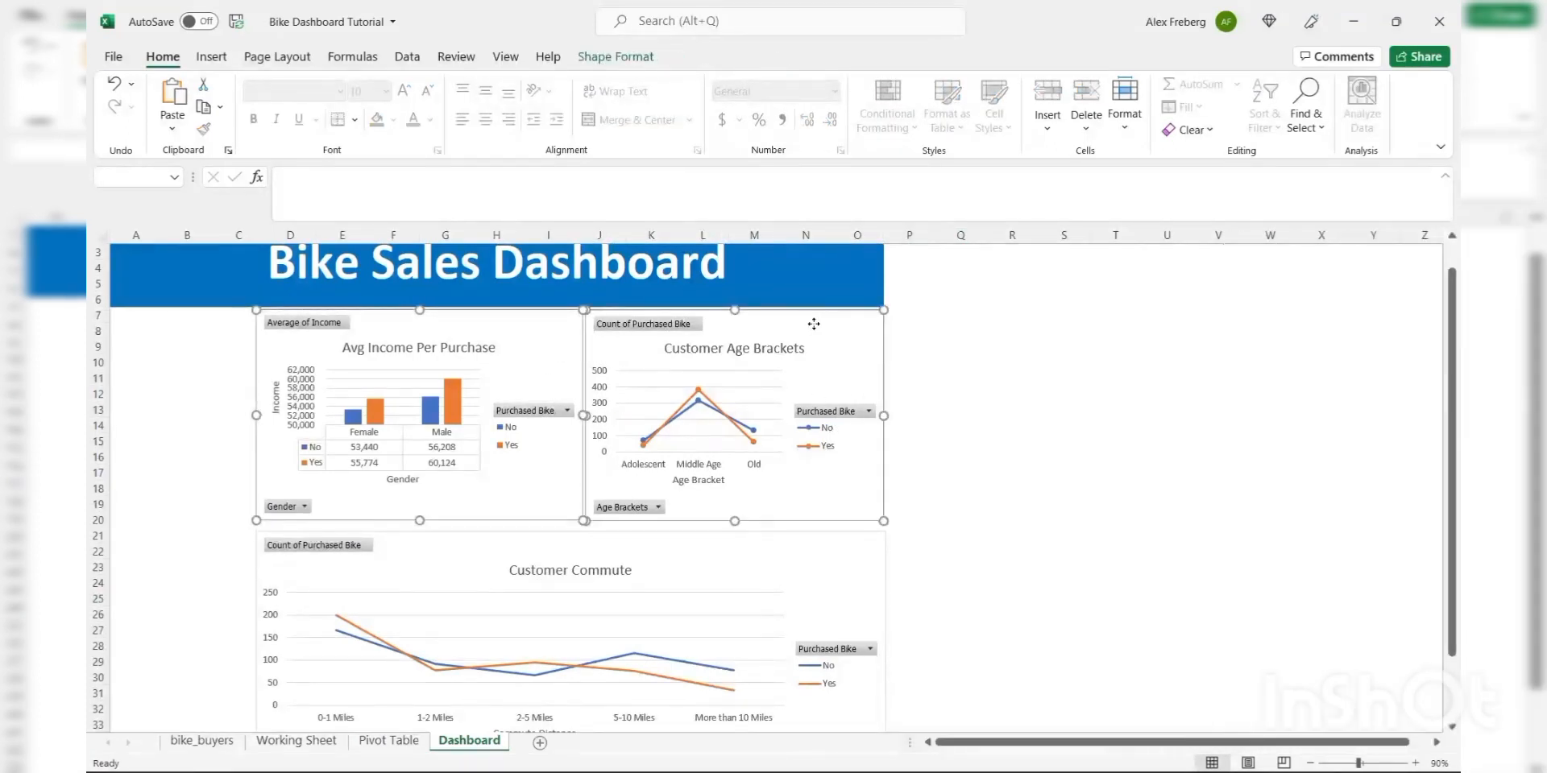
click(616, 57)
click(1097, 84)
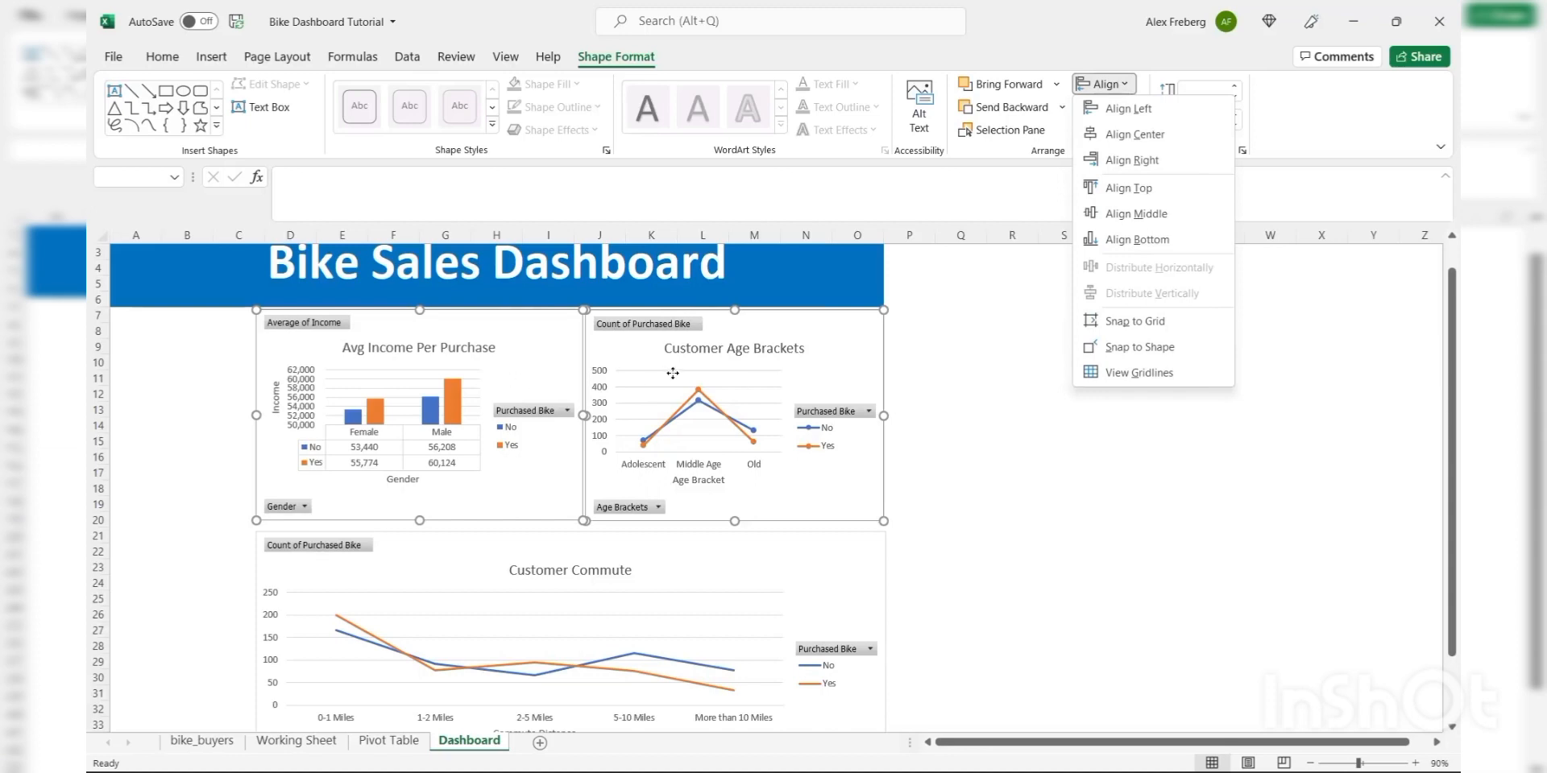
click(1170, 194)
click(955, 378)
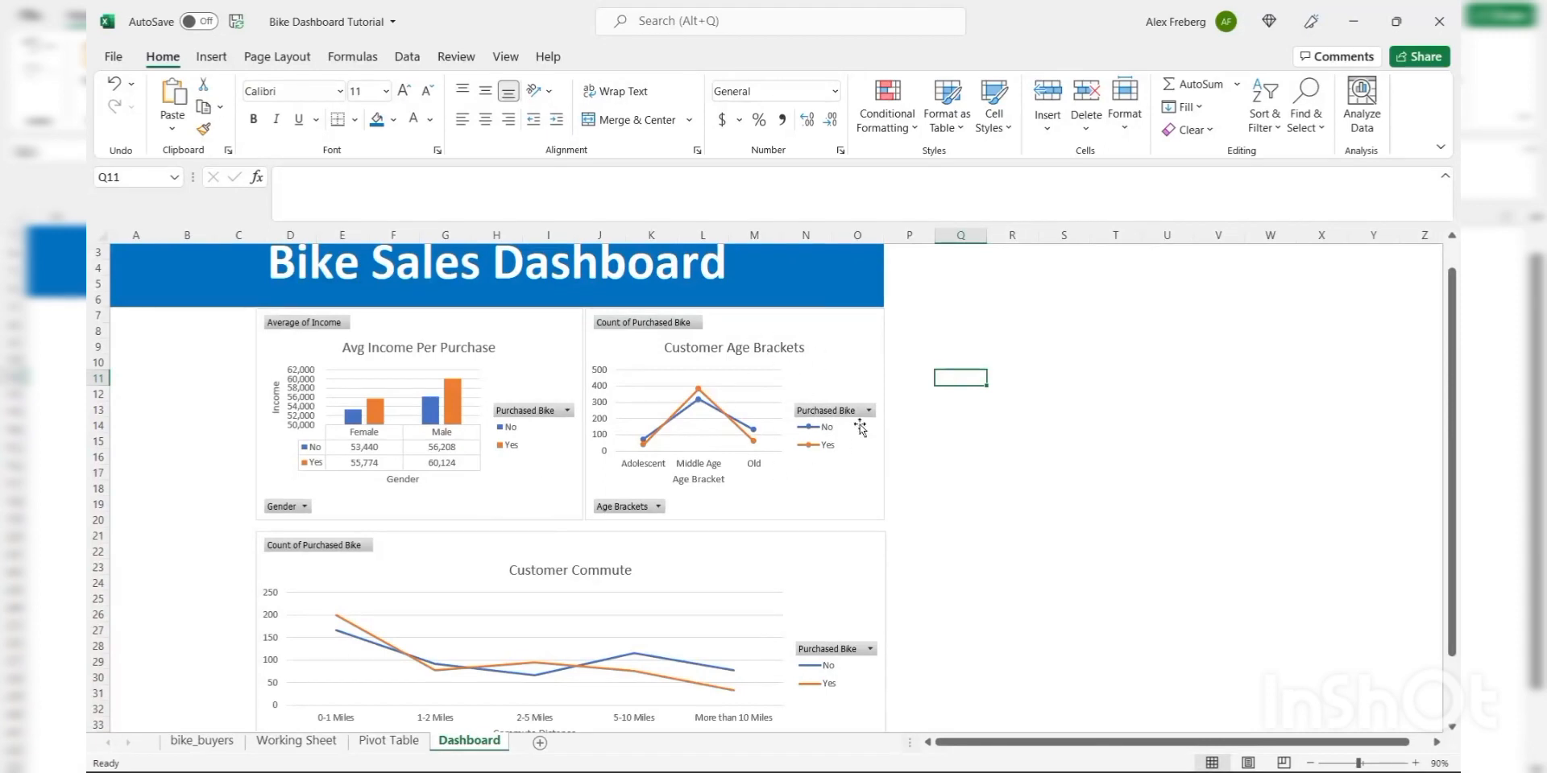
- Nudge the Customer Commute chart slightly upward to close the gap beneath the two upper charts
scroll(954, 427, down, 1)
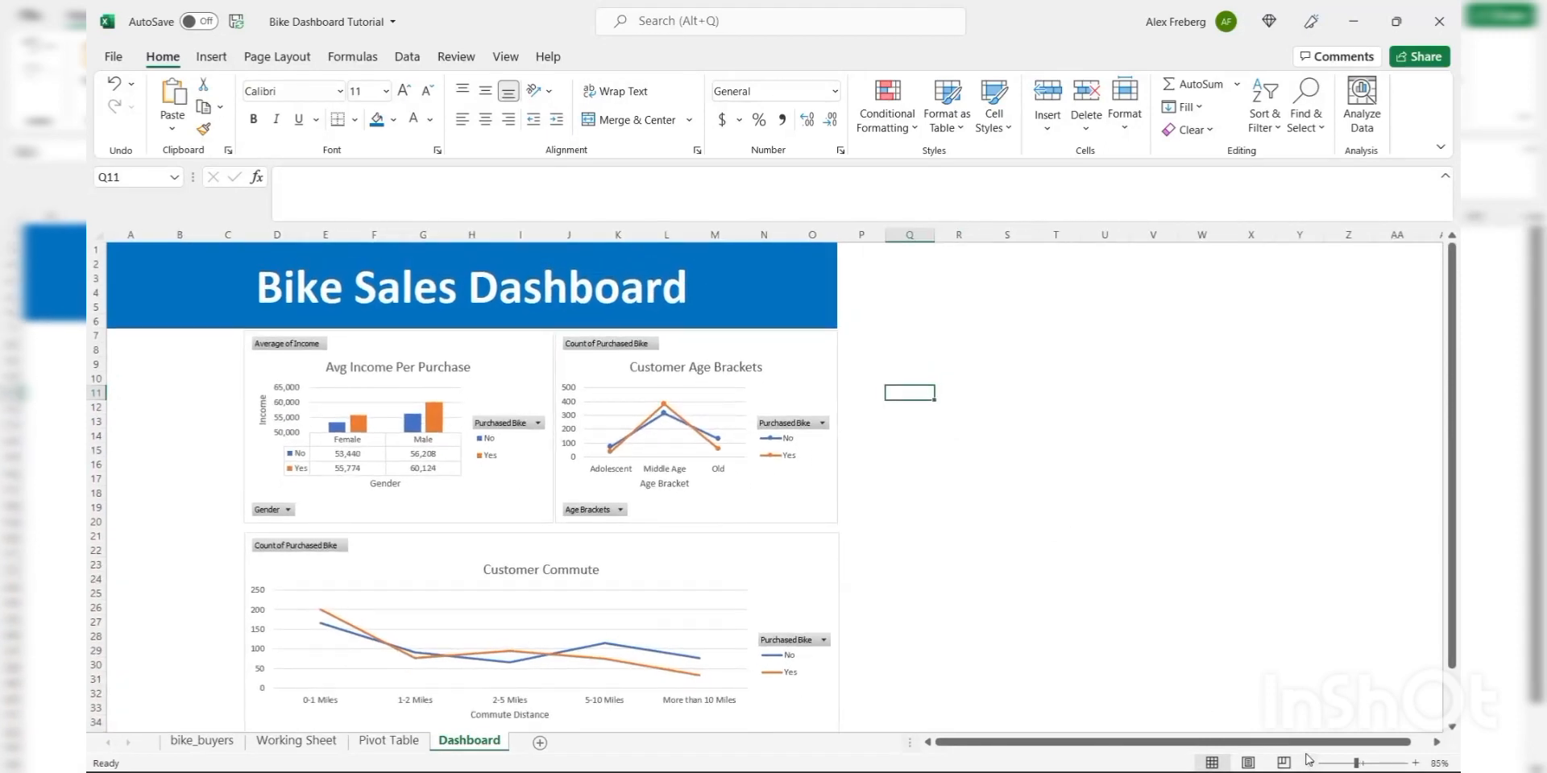
click(1309, 761)
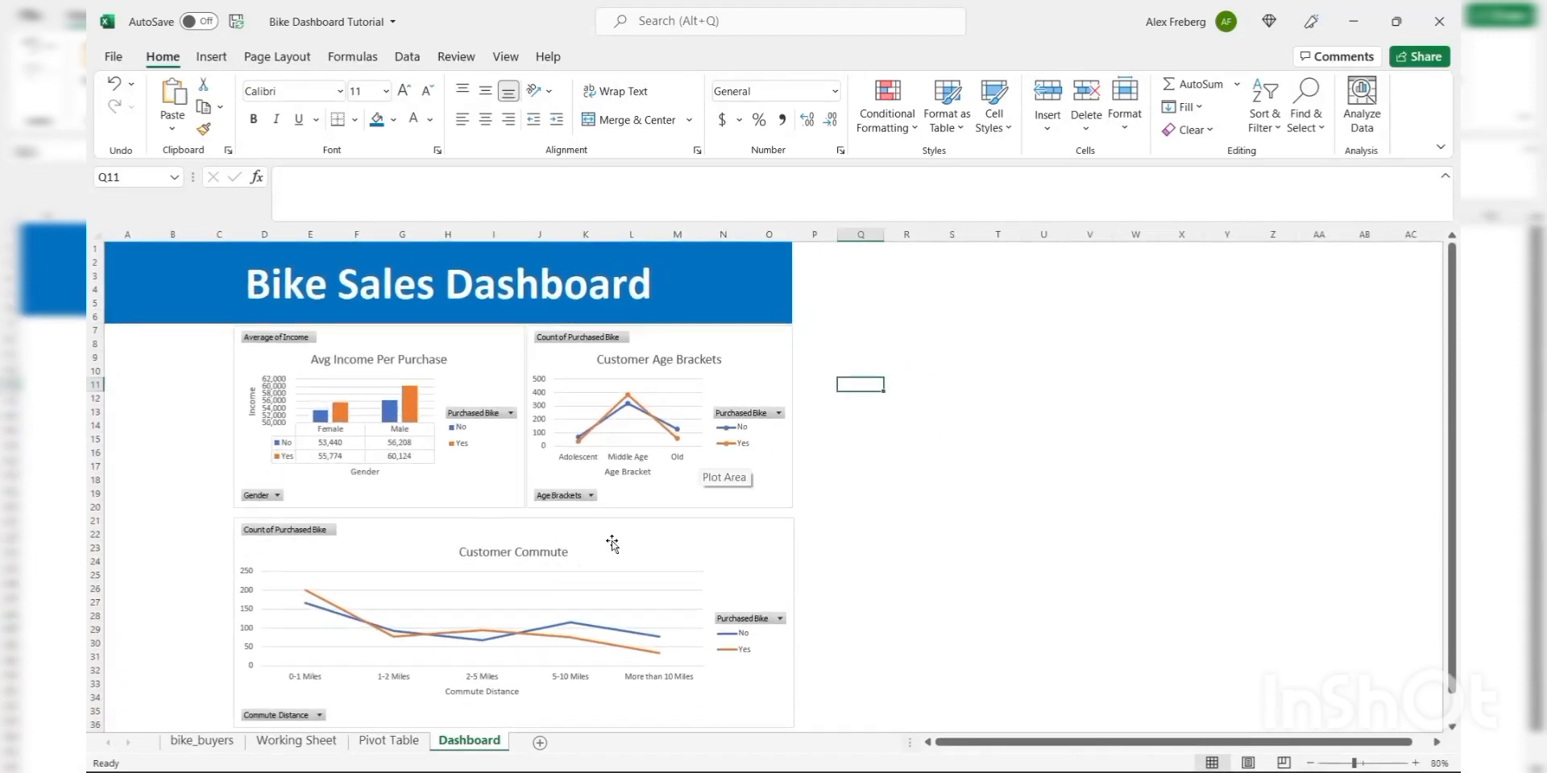
drag(613, 544, 613, 539)
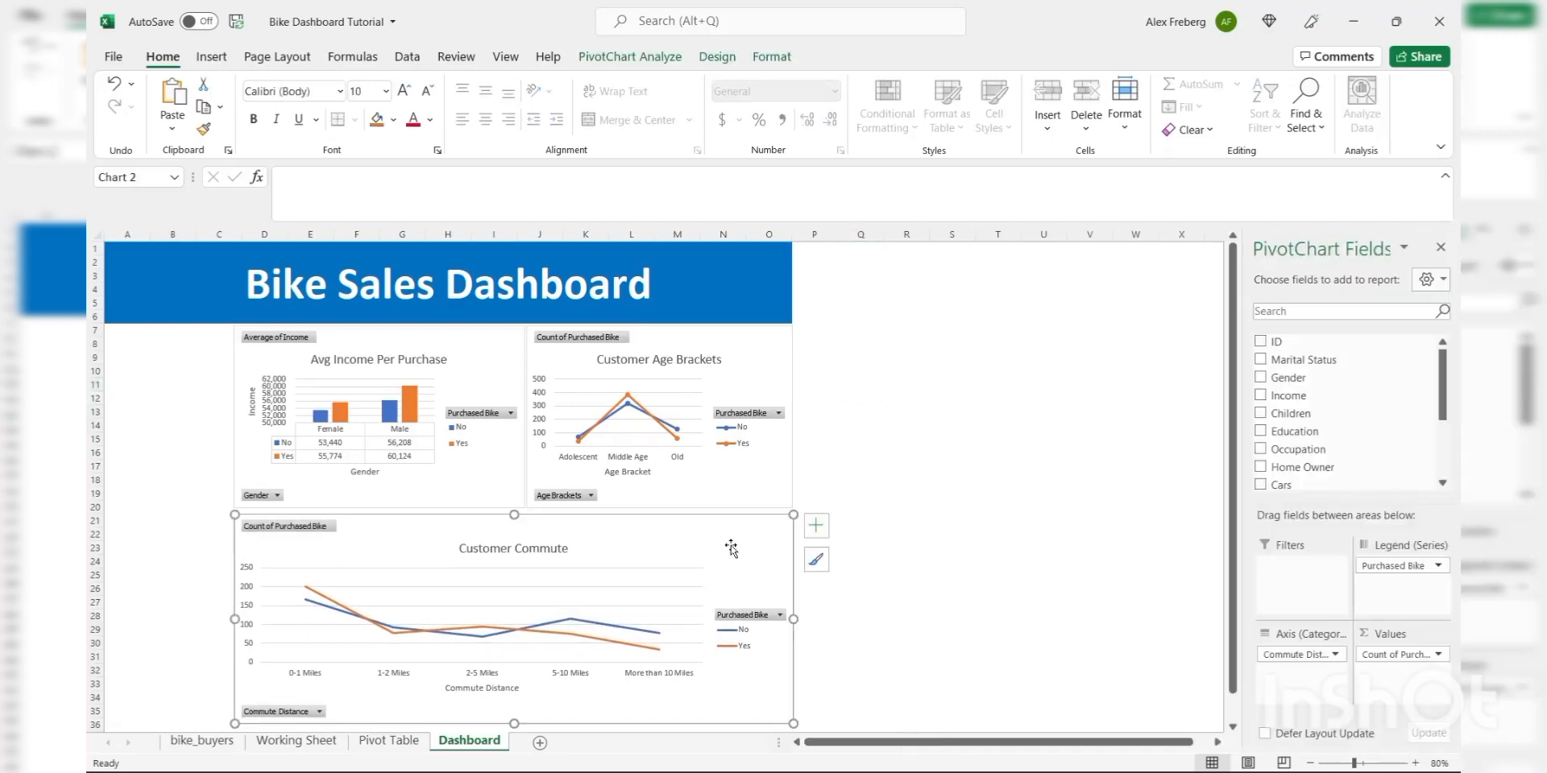
- Try to align the Customer Age Brackets and Customer Commute charts along their right edges
click(891, 453)
scroll(890, 453, down, 1)
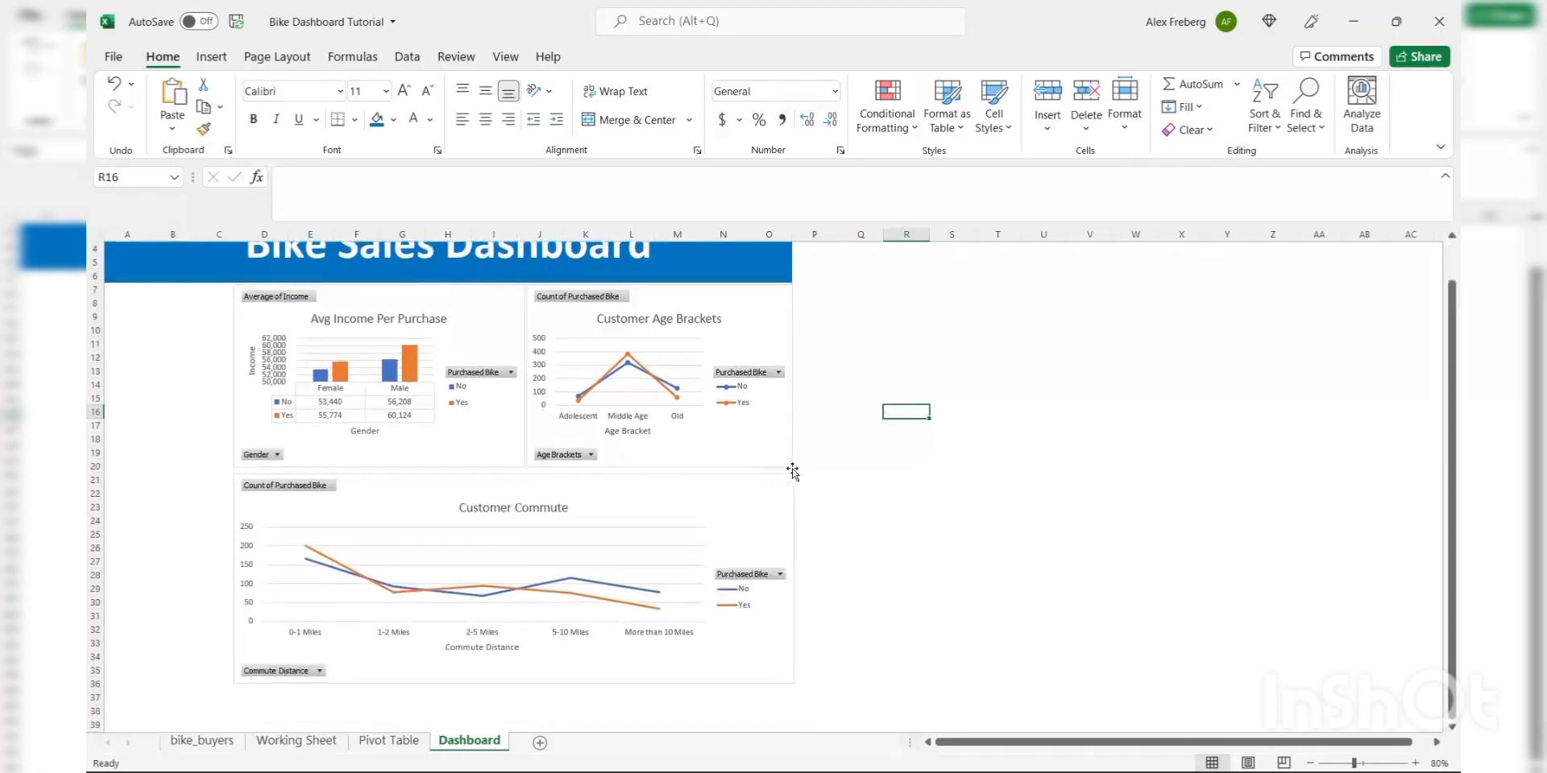
click(776, 456)
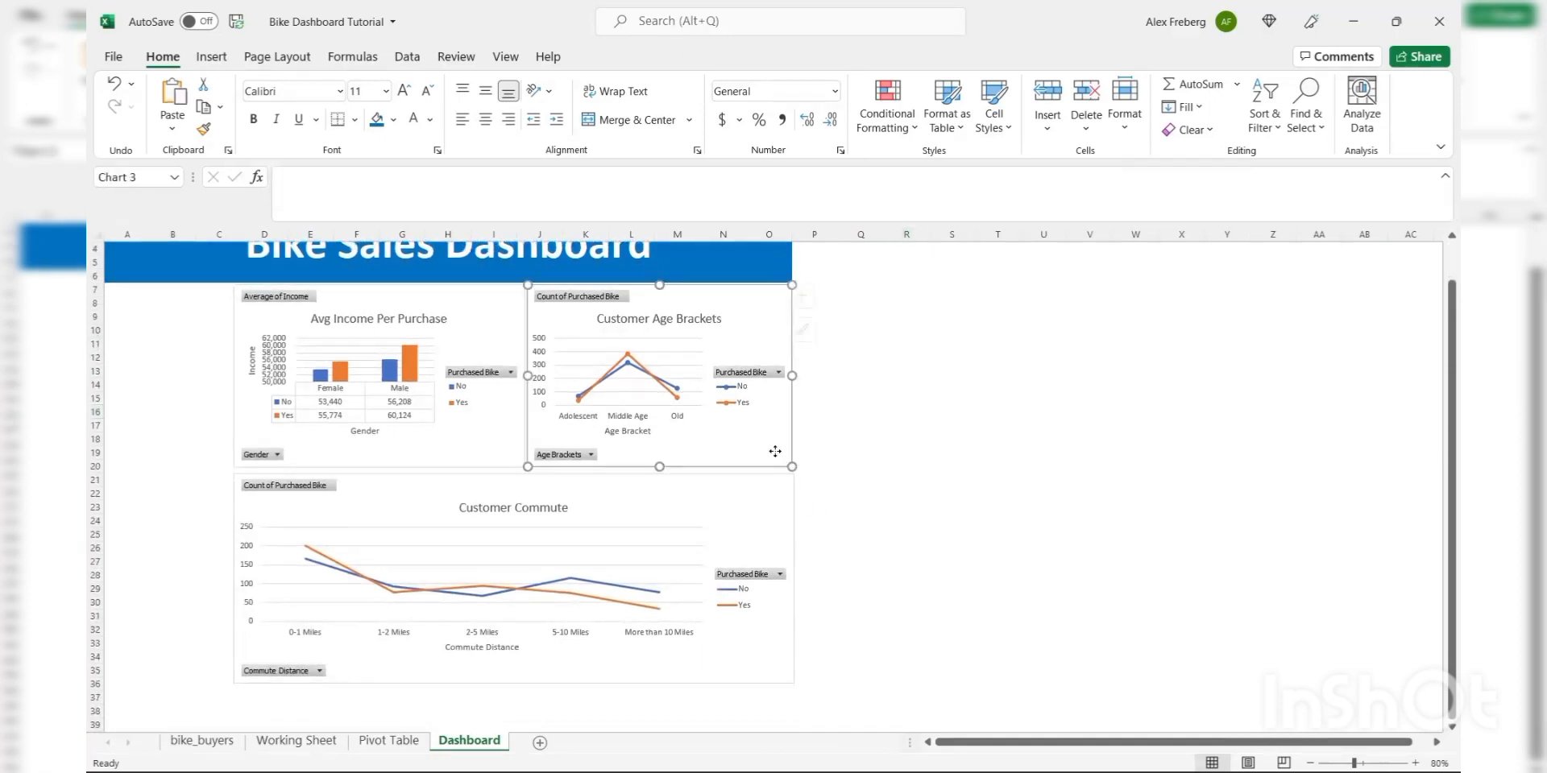
ctrl+click(777, 502)
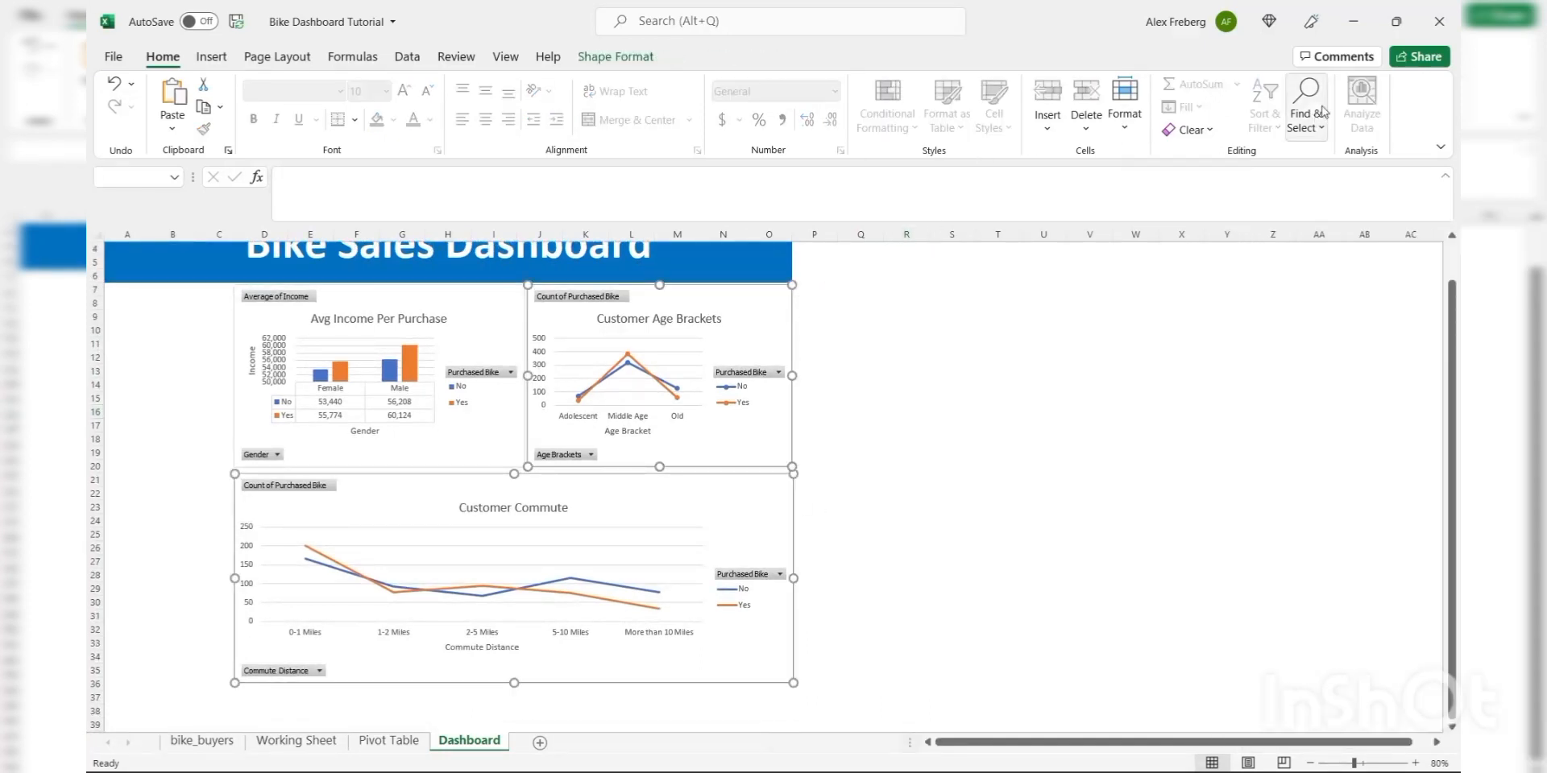
click(615, 56)
click(1120, 84)
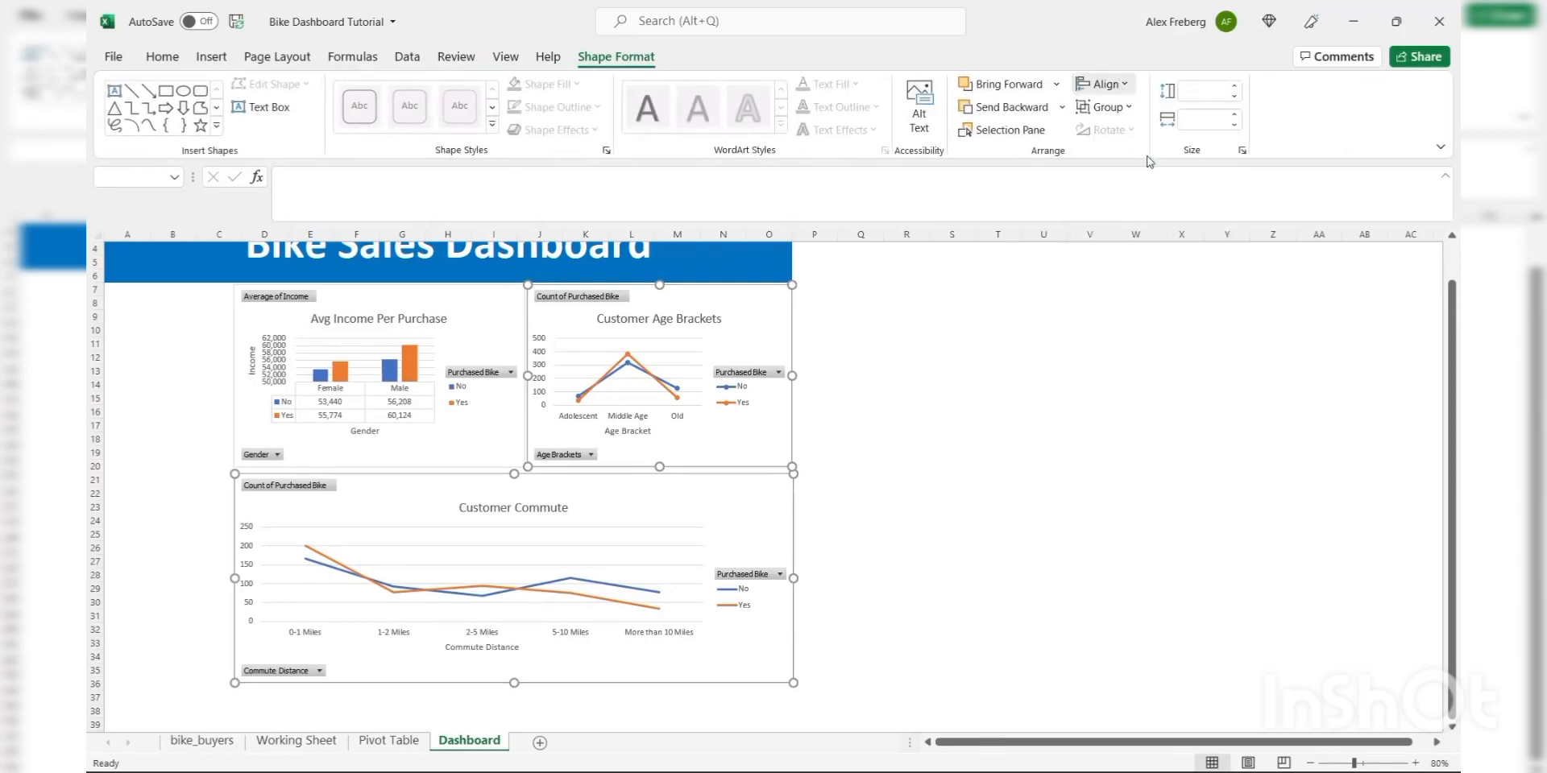
click(1148, 161)
click(878, 397)
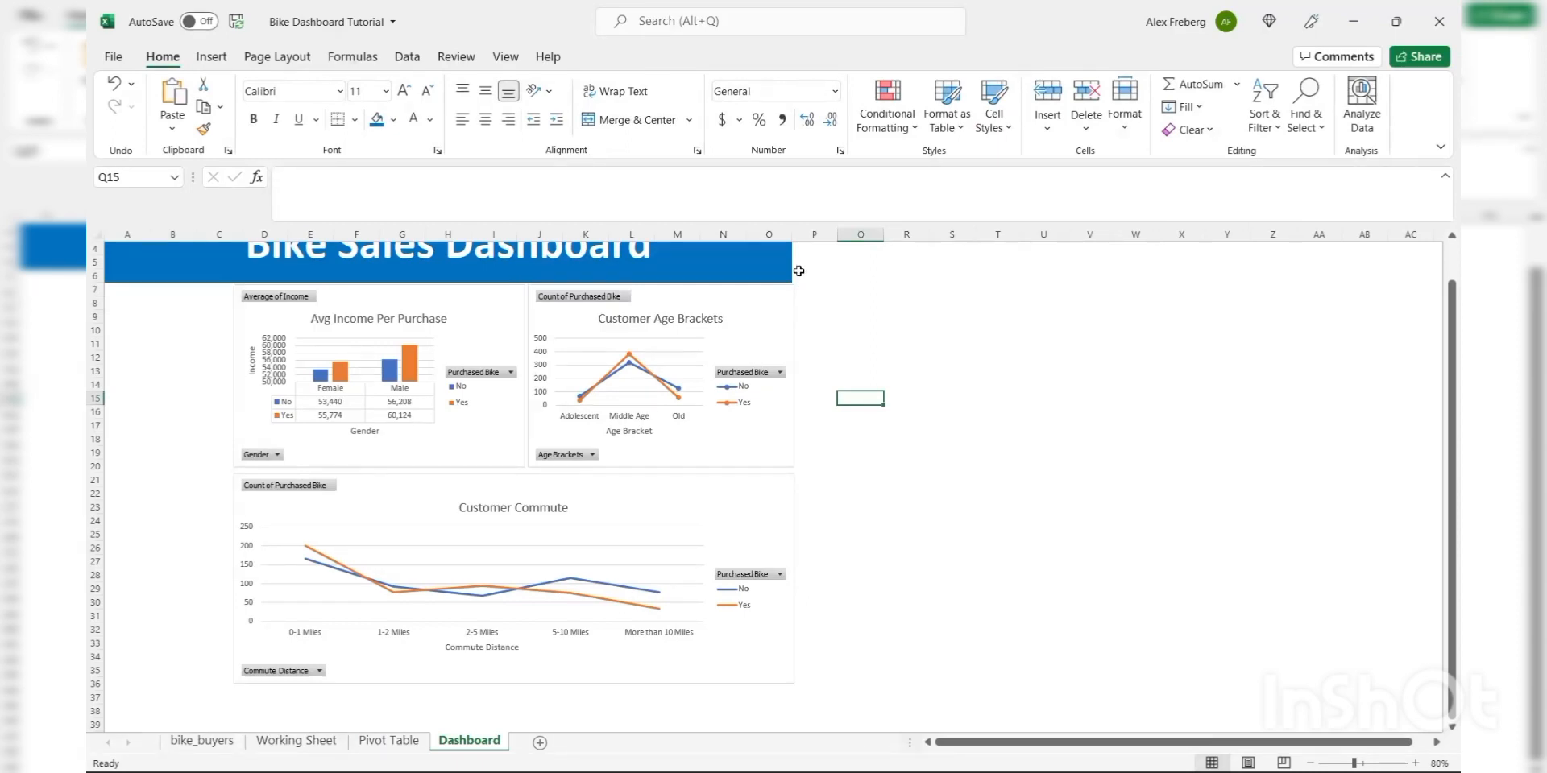
- Widen column O slightly, and undo both that change and the right-edge alignment of the two charts
drag(795, 239, 793, 233)
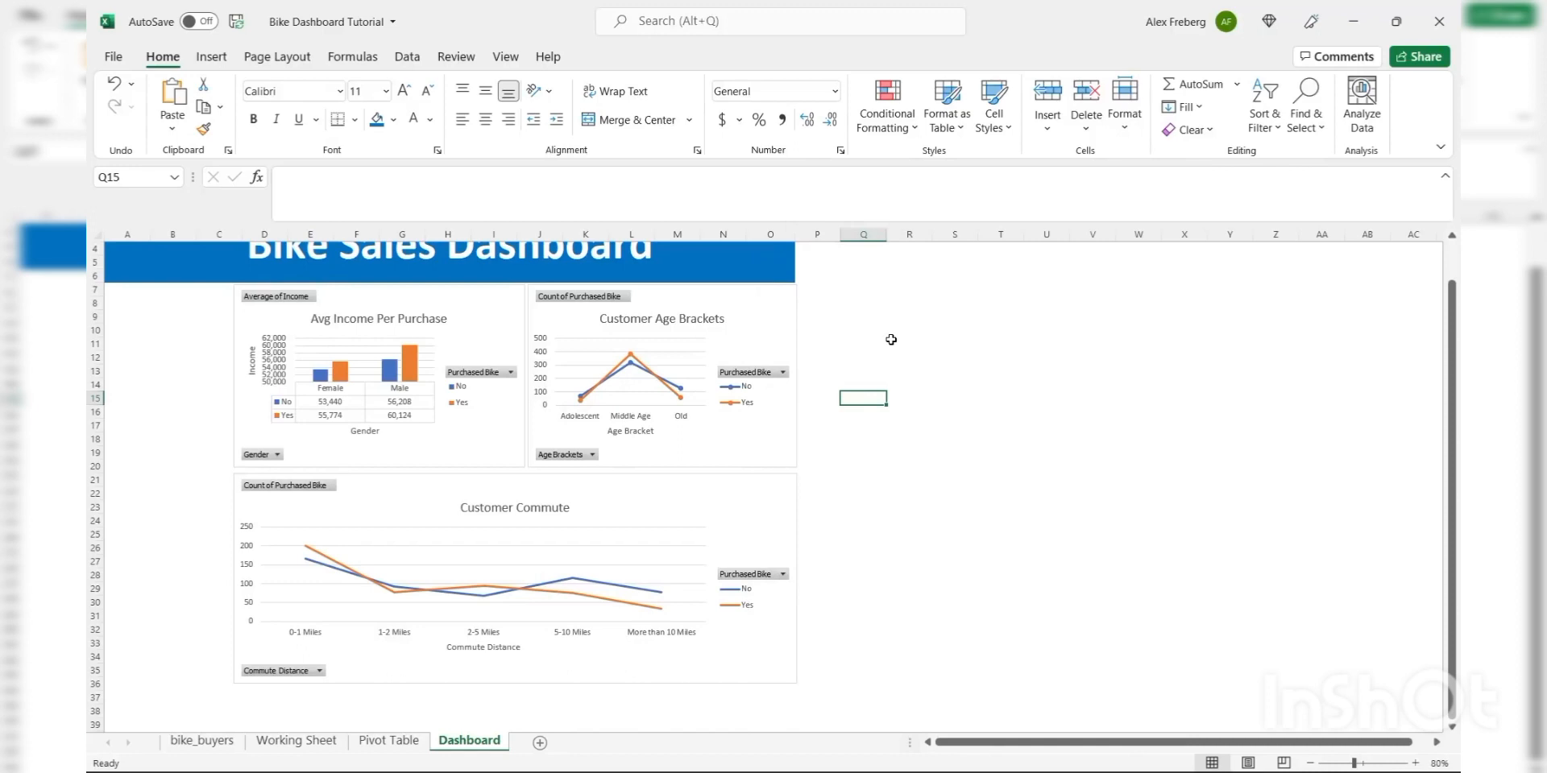
key(ctrl+z)
key(ctrl+z)
click(860, 346)
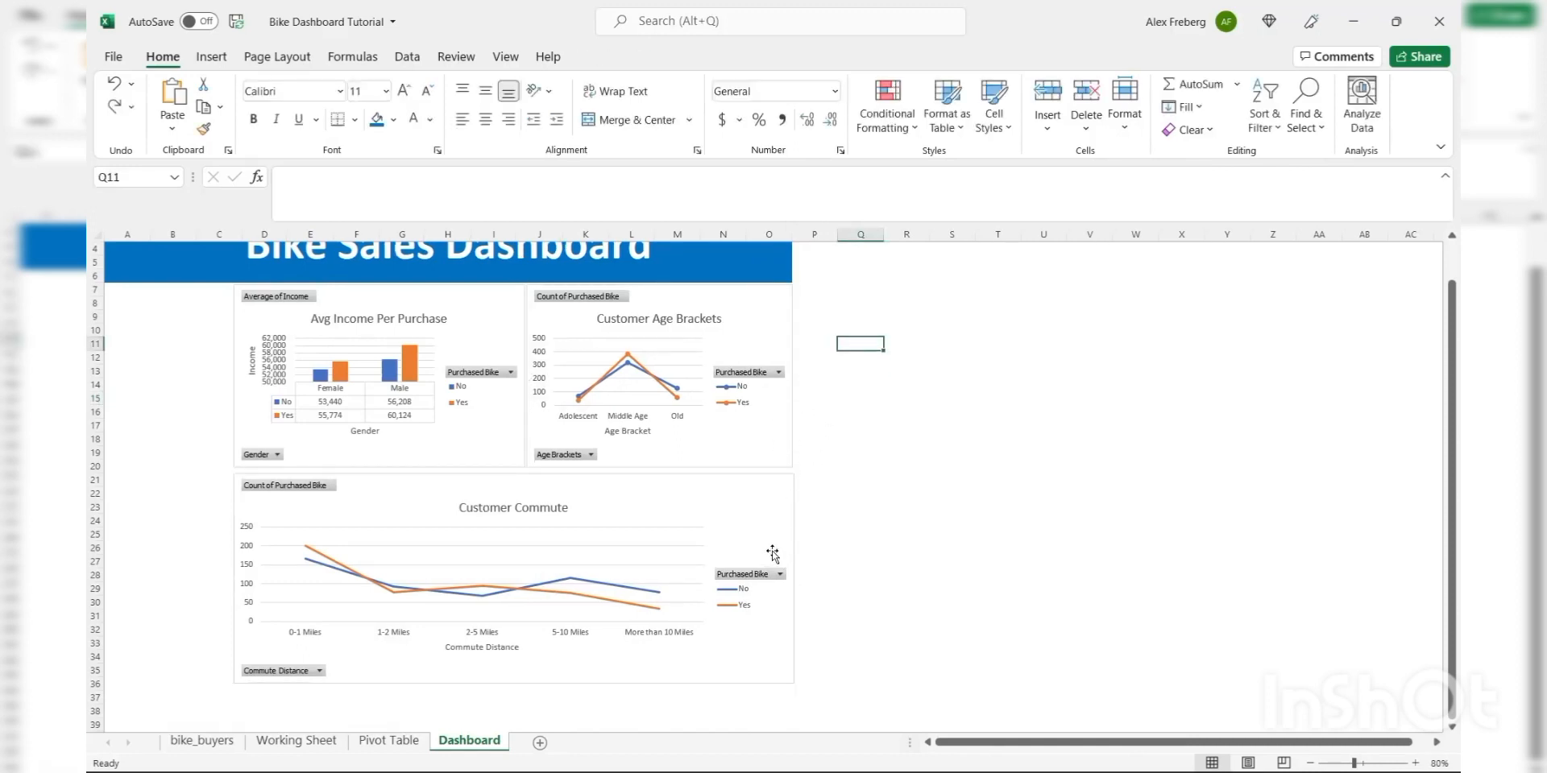
- Narrow the Customer Commute chart slightly to end at the header's edge, and extend its top edge slightly upward toward the upper charts
click(778, 503)
drag(794, 577, 792, 578)
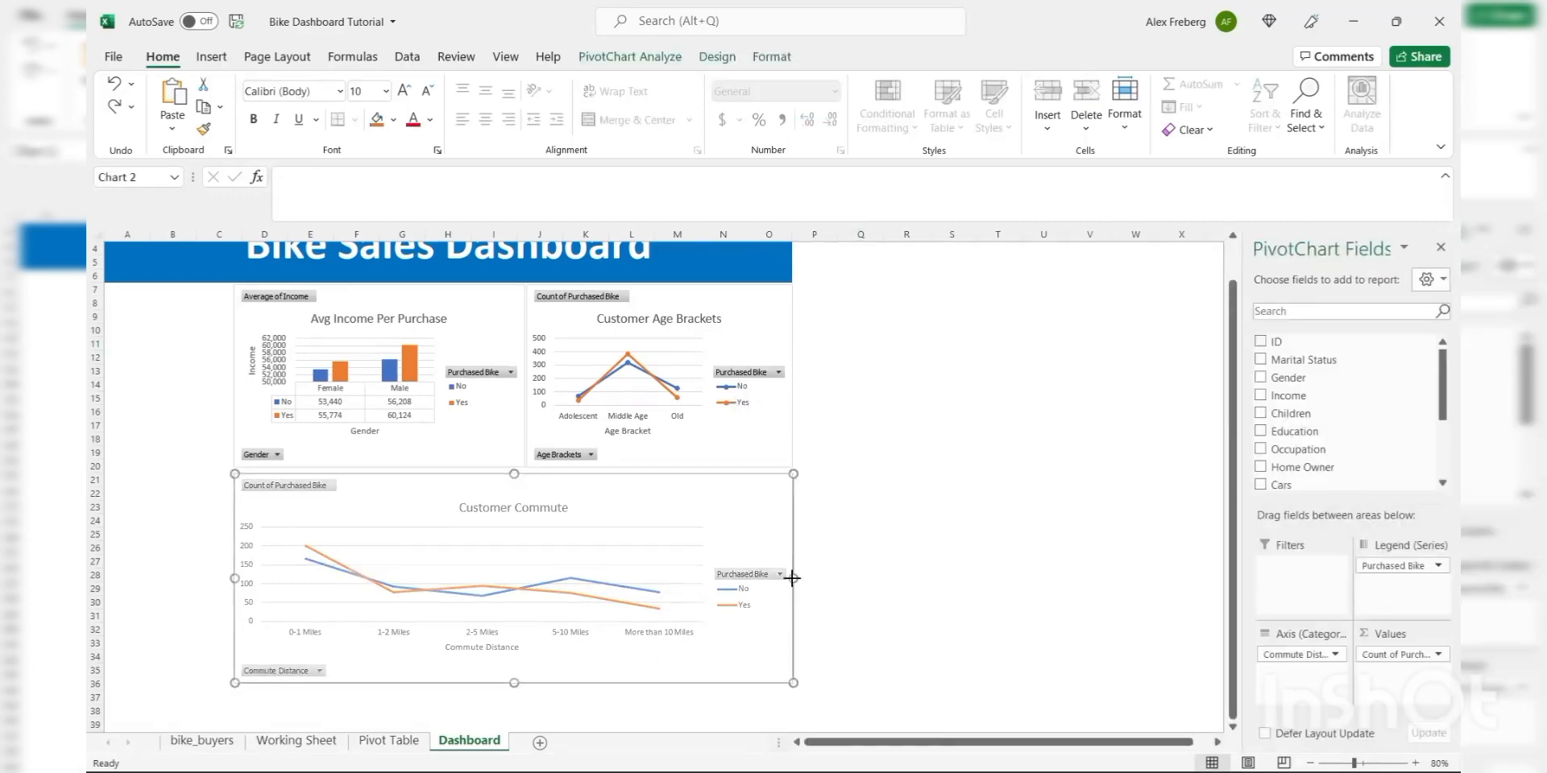
click(932, 441)
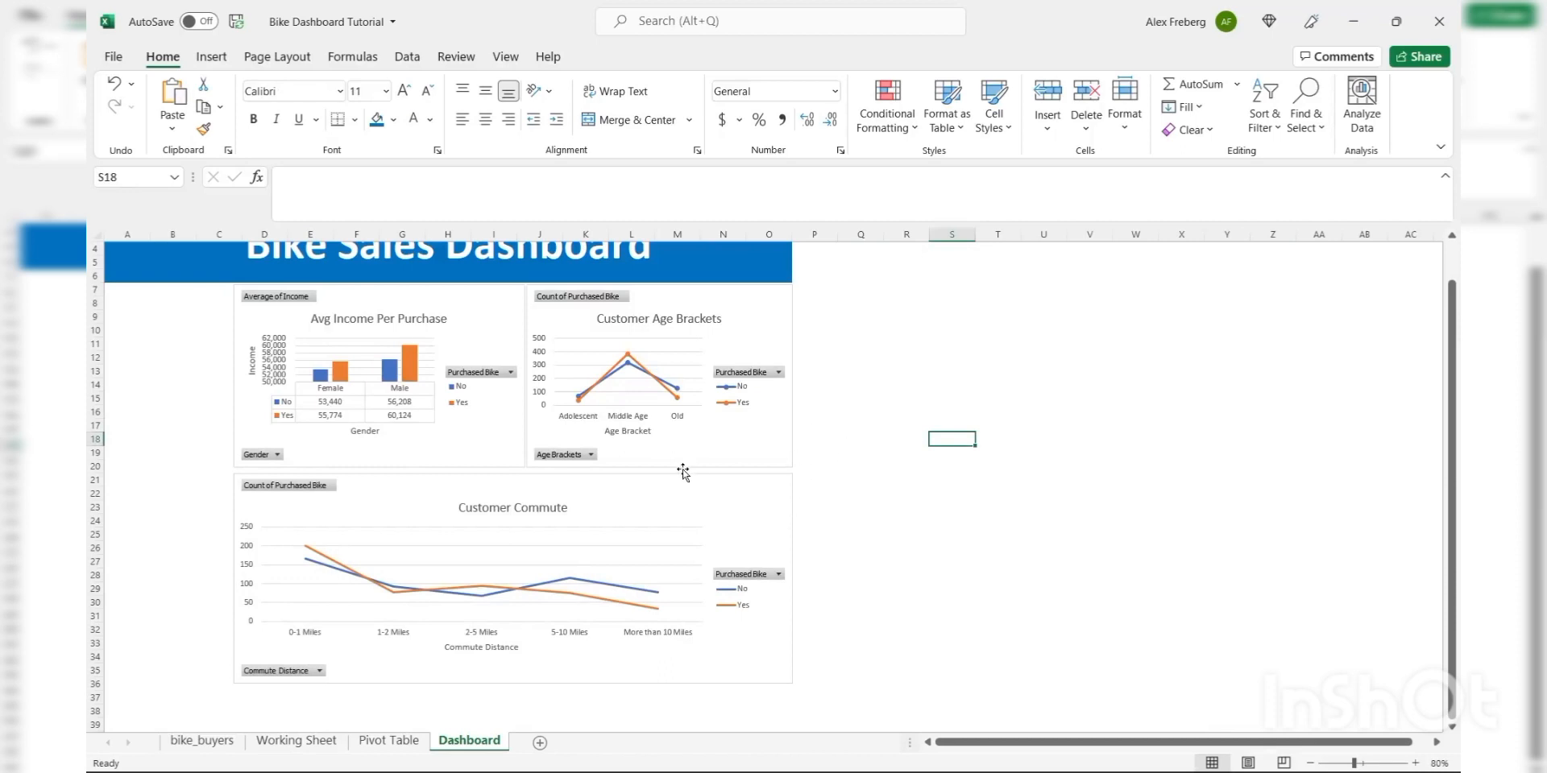
click(662, 515)
drag(516, 473, 515, 471)
click(886, 424)
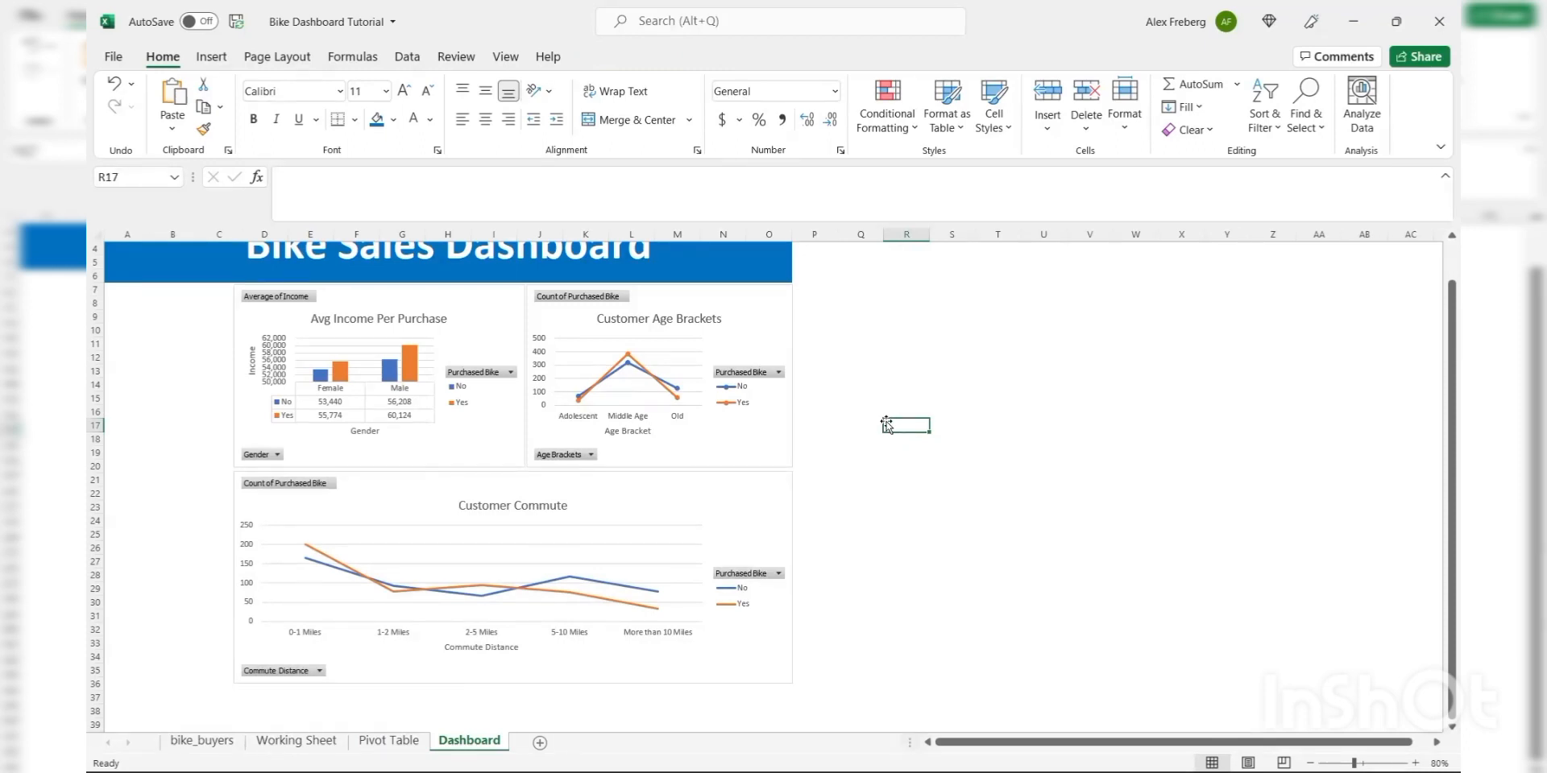
scroll(887, 424, up, 1)
click(874, 427)
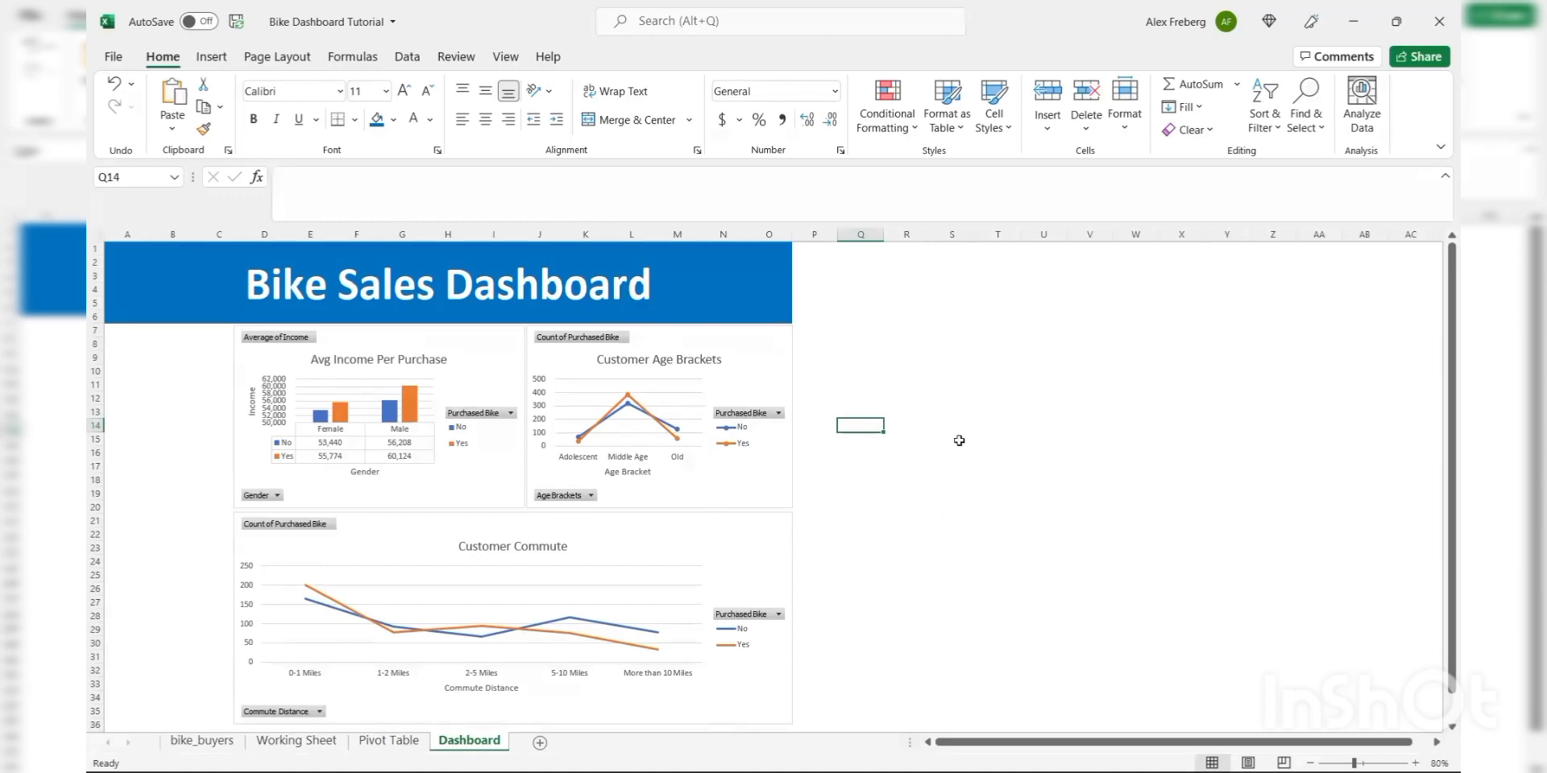
- Apply chart Style 4 to the Customer Commute chart
click(671, 539)
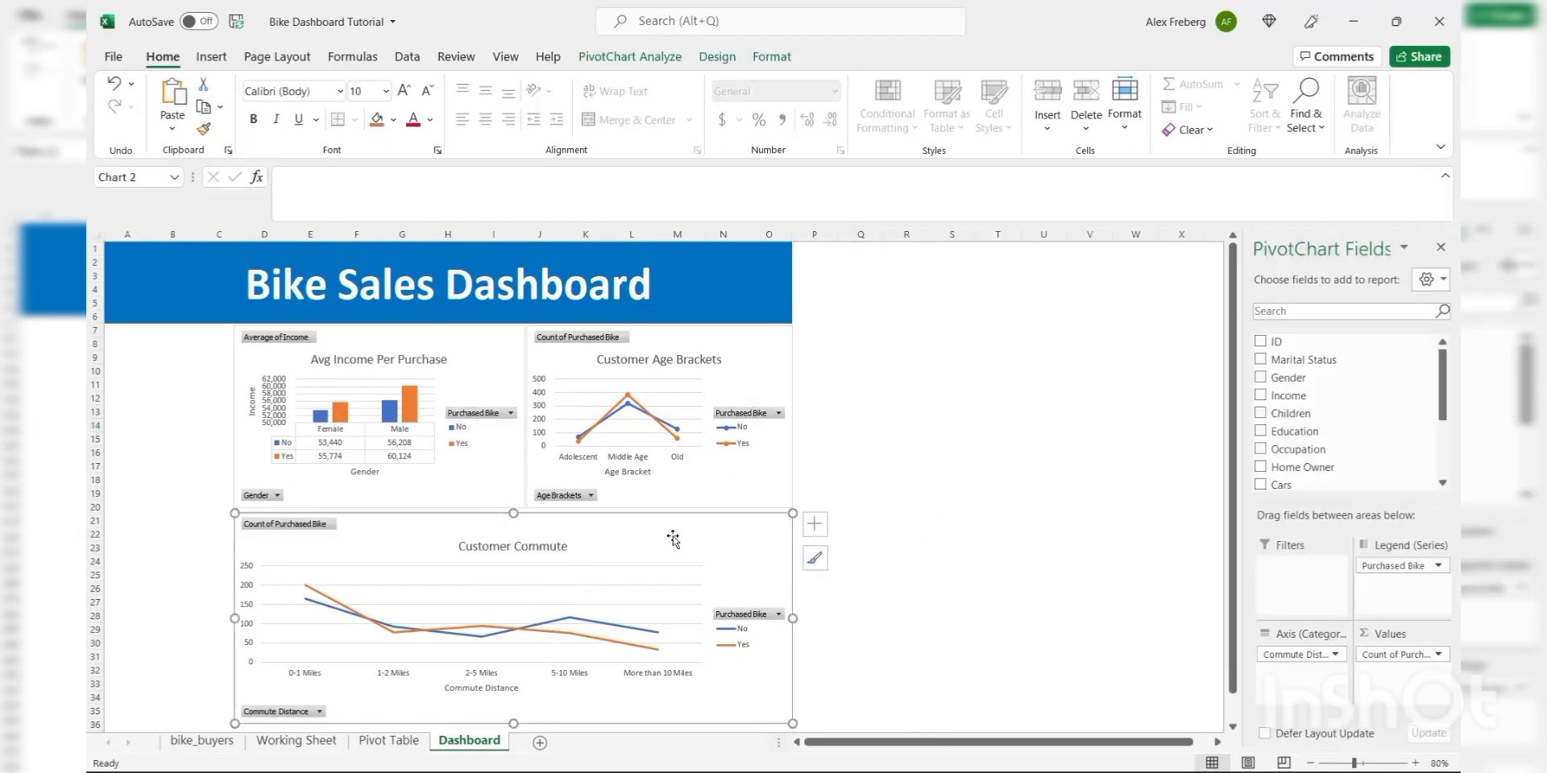
click(652, 58)
click(725, 57)
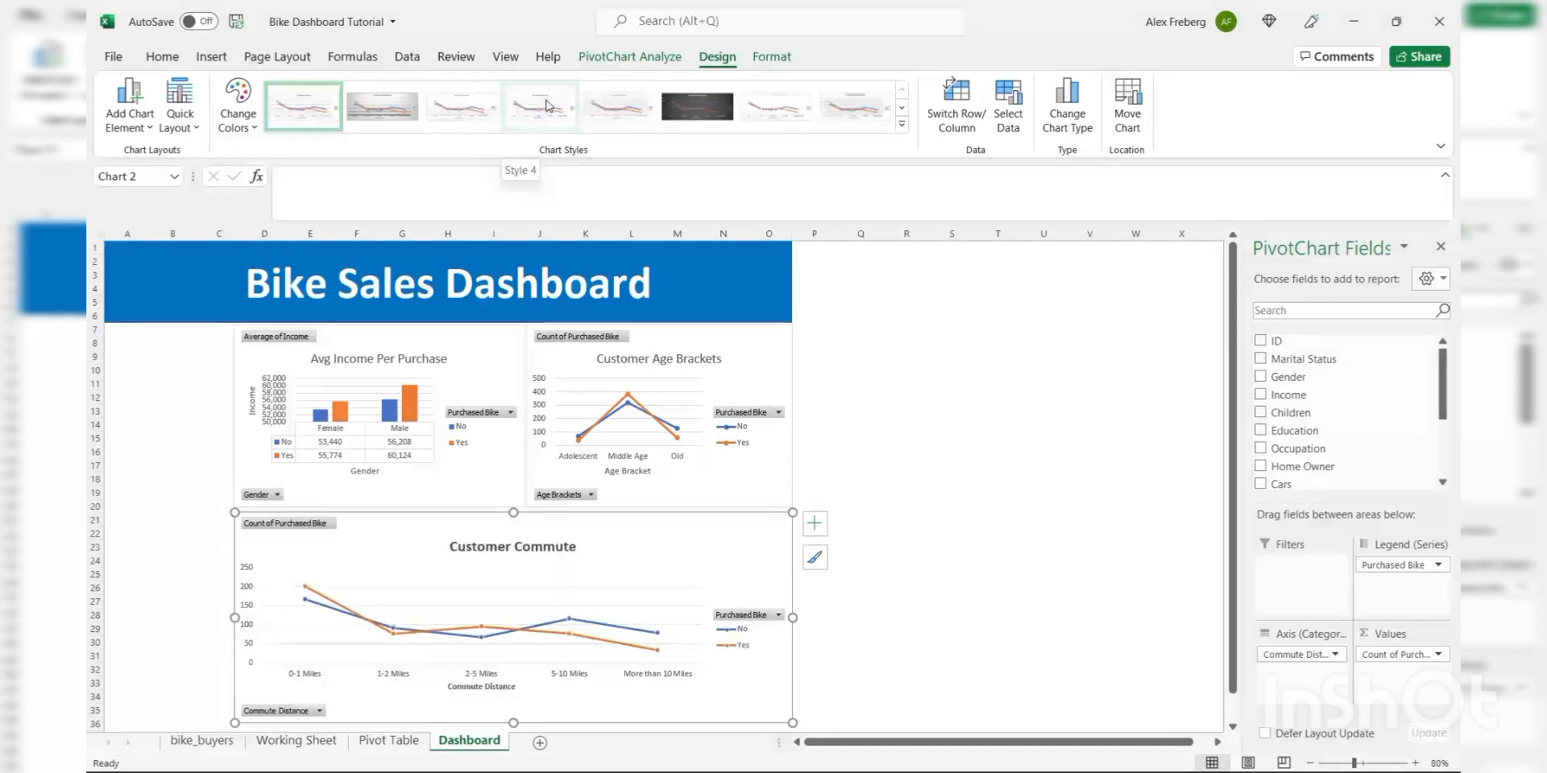
click(547, 105)
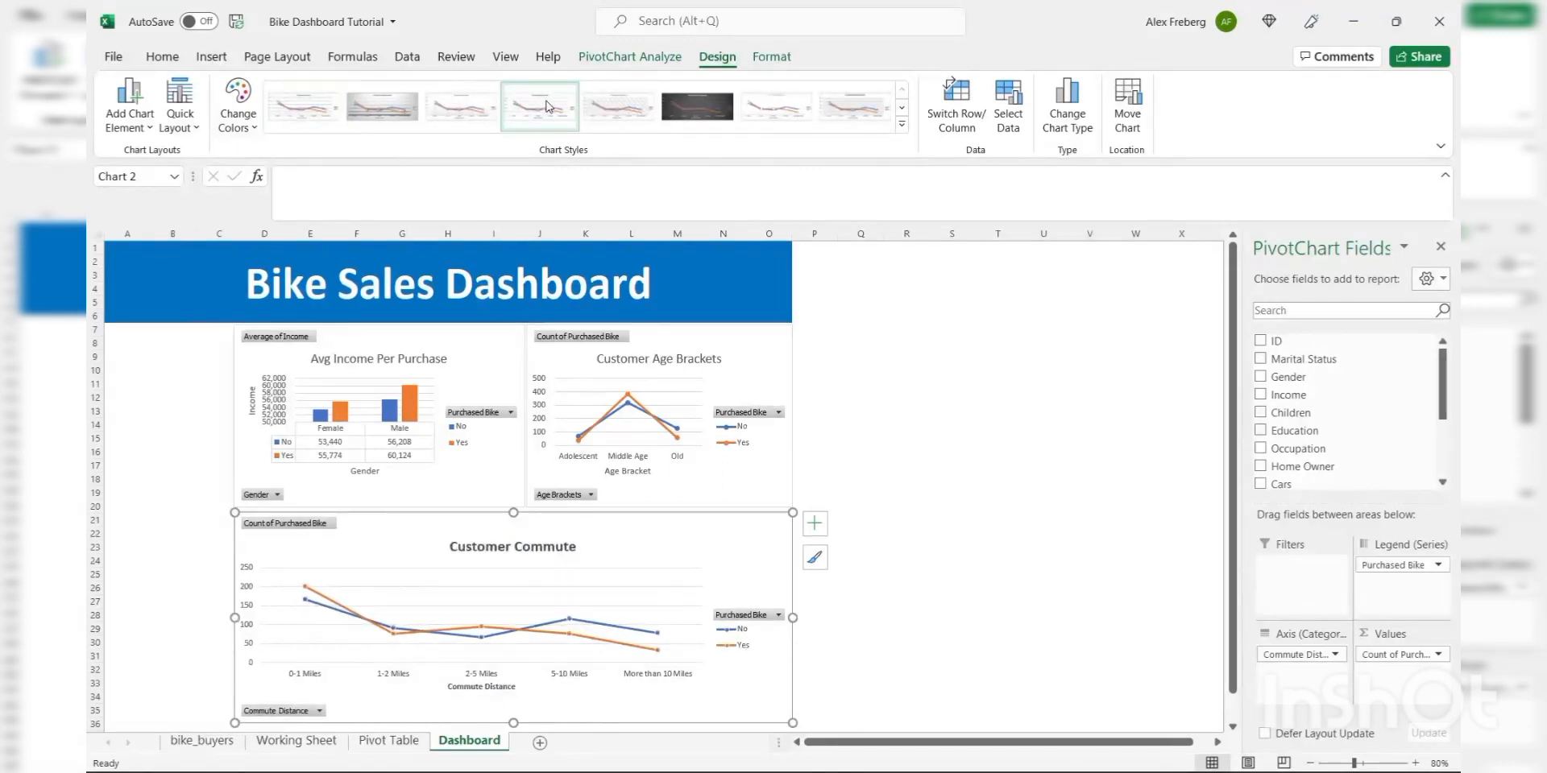
- Preview alternative chart styles on the Customer Age Brackets chart without applying one
click(738, 364)
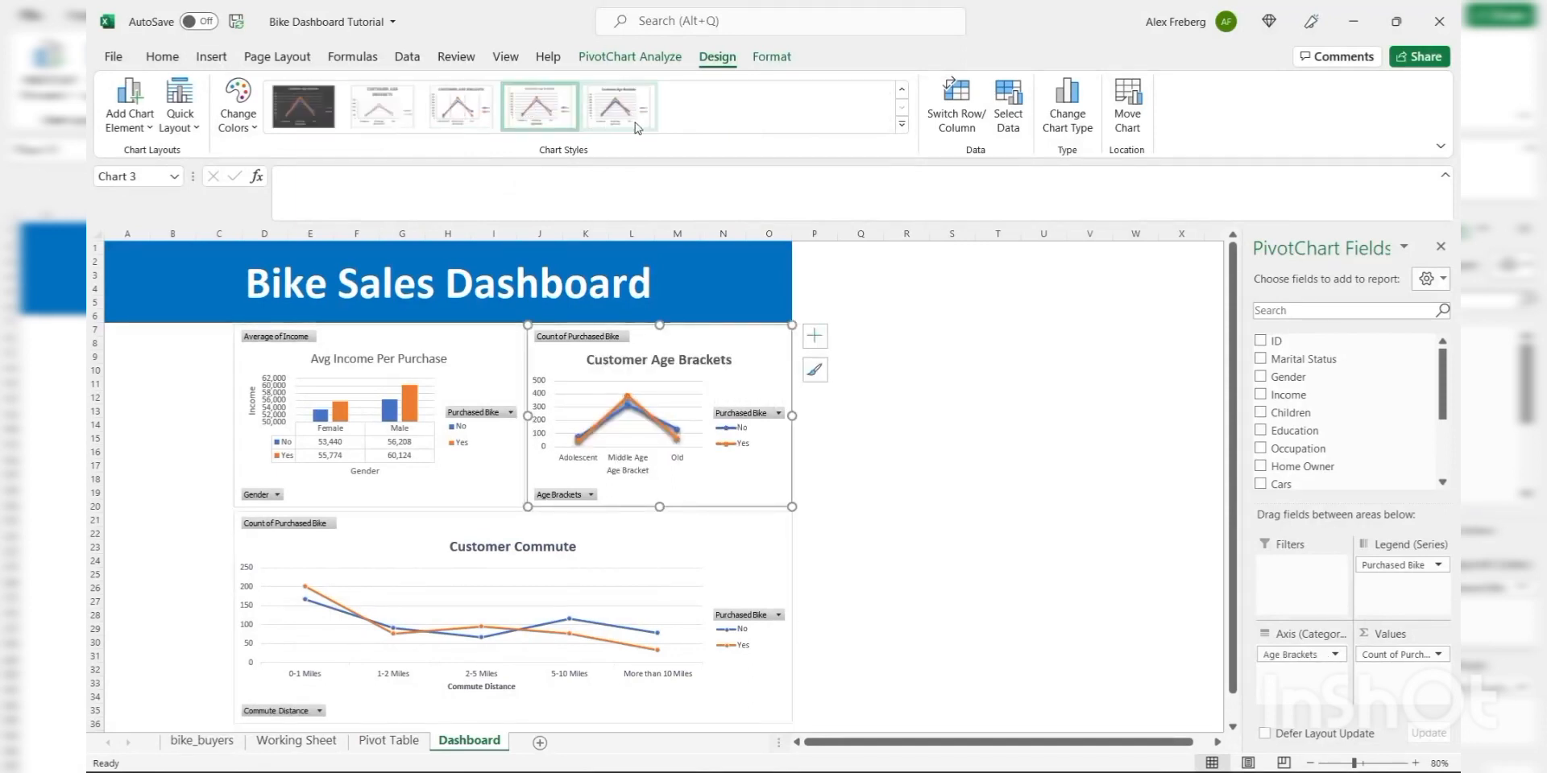
click(947, 382)
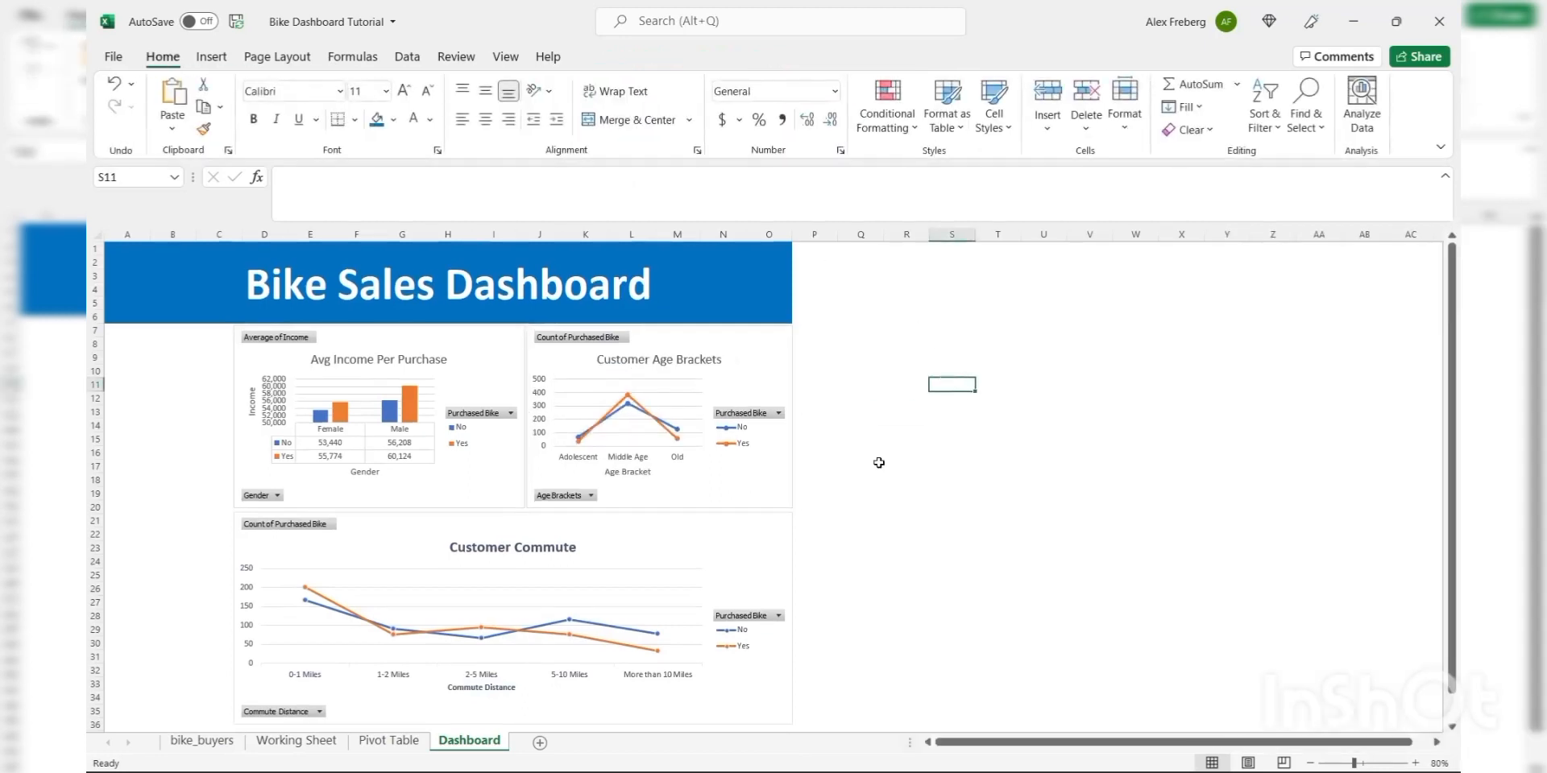
scroll(878, 463, down, 1)
scroll(483, 520, up, 1)
click(811, 382)
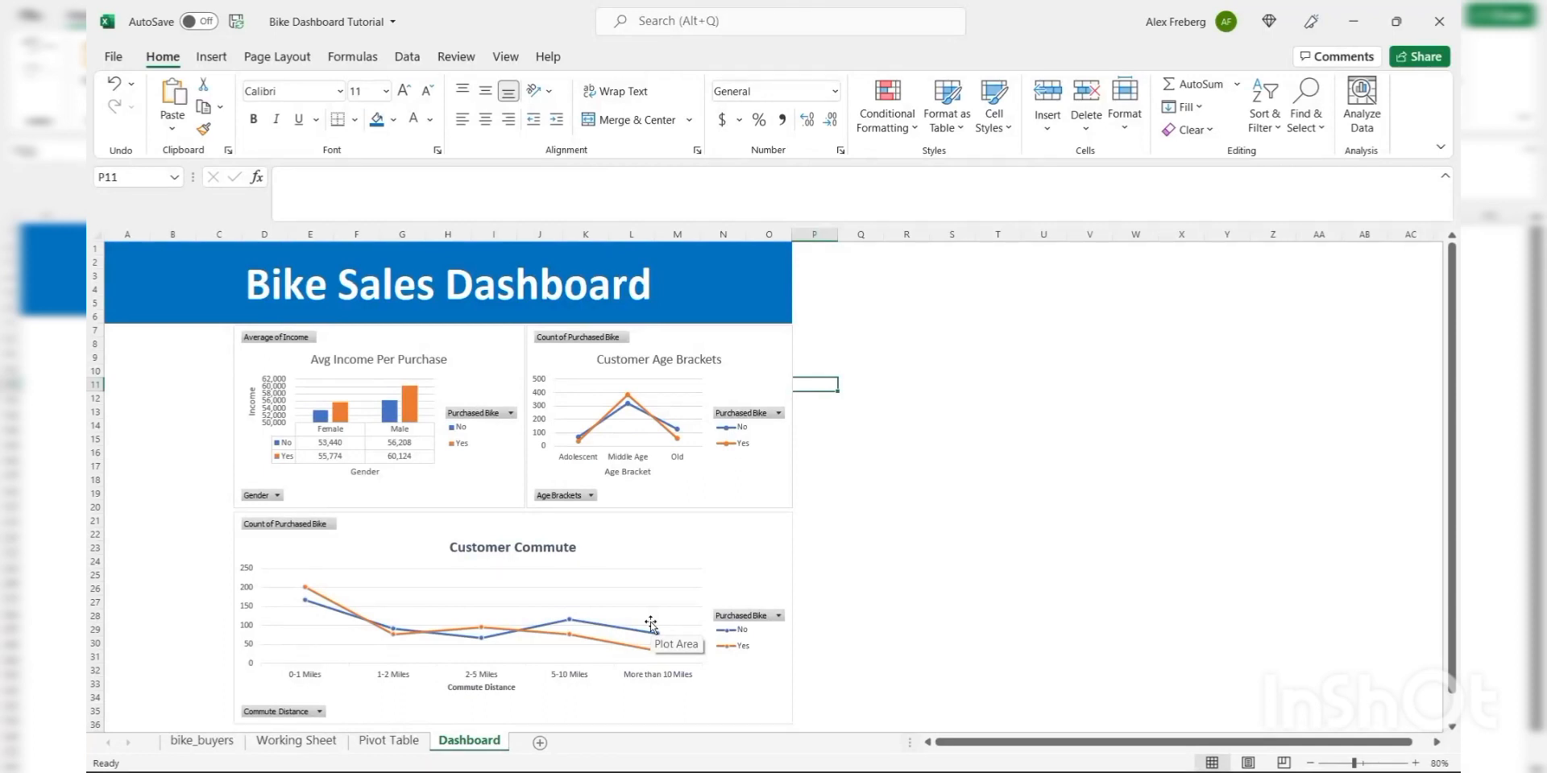
- Insert a Marital Status slicer for the Avg Income Per Purchase pivot chart
click(480, 351)
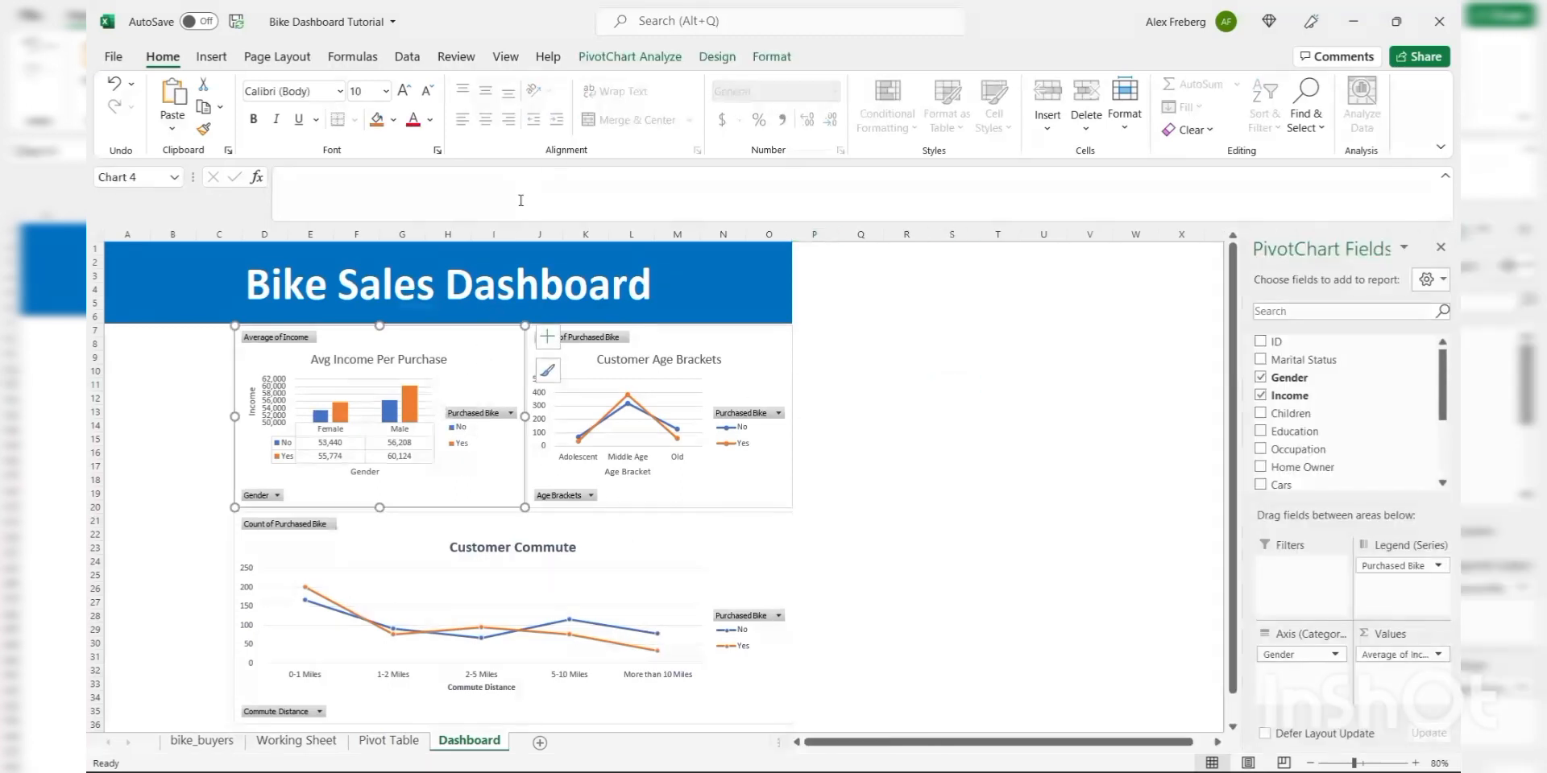
click(630, 58)
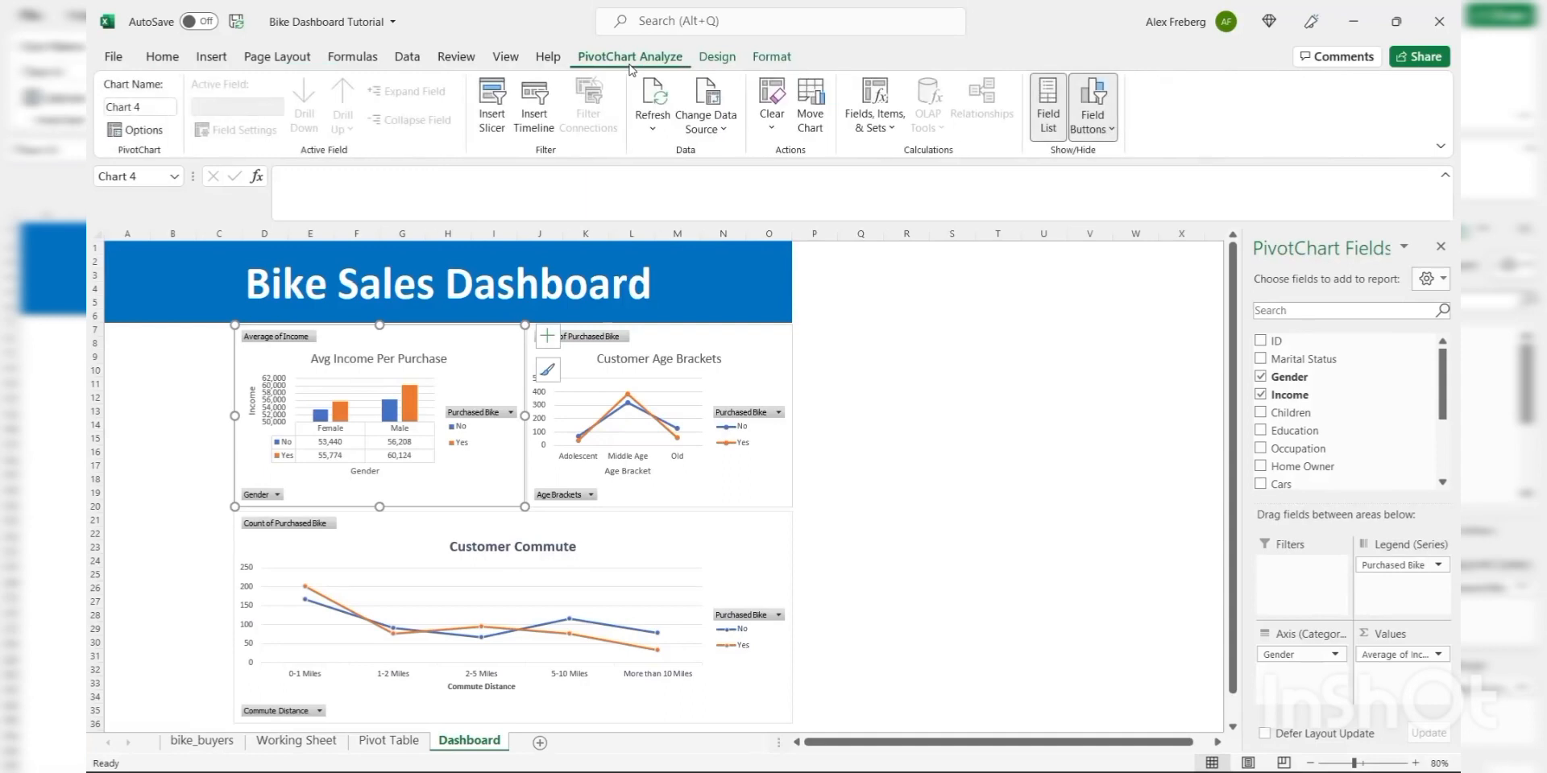
click(493, 111)
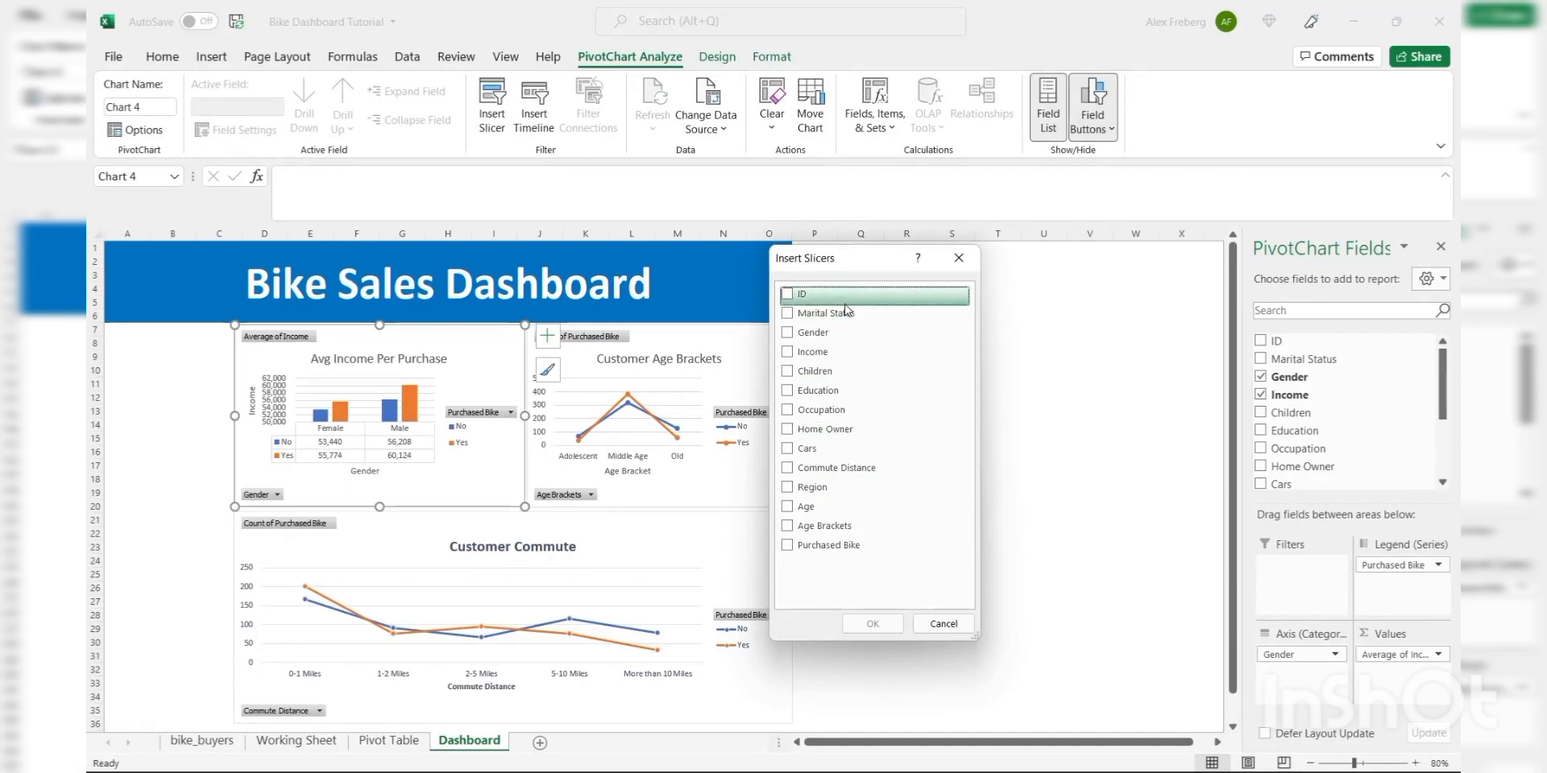
click(788, 314)
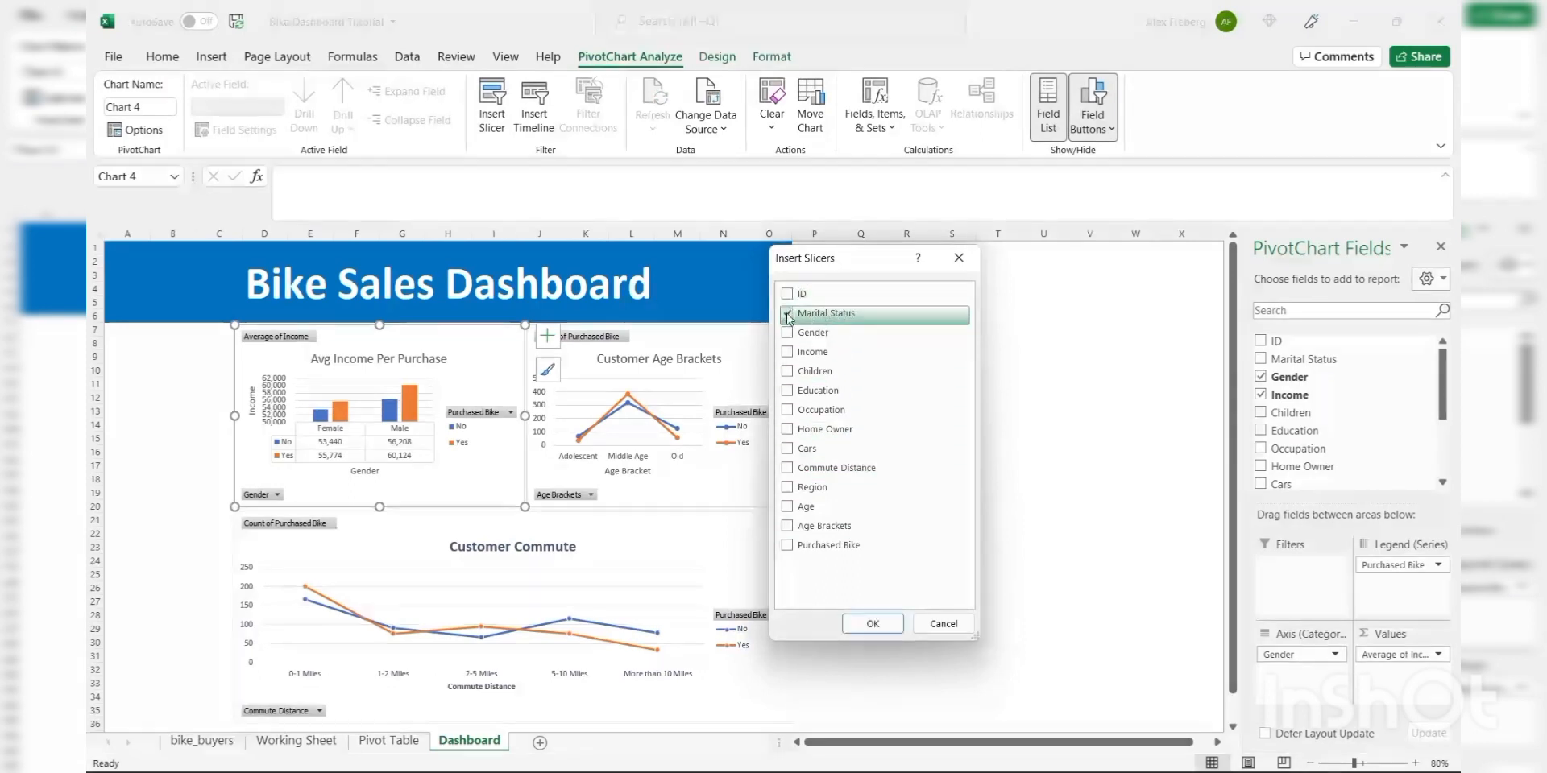
click(872, 625)
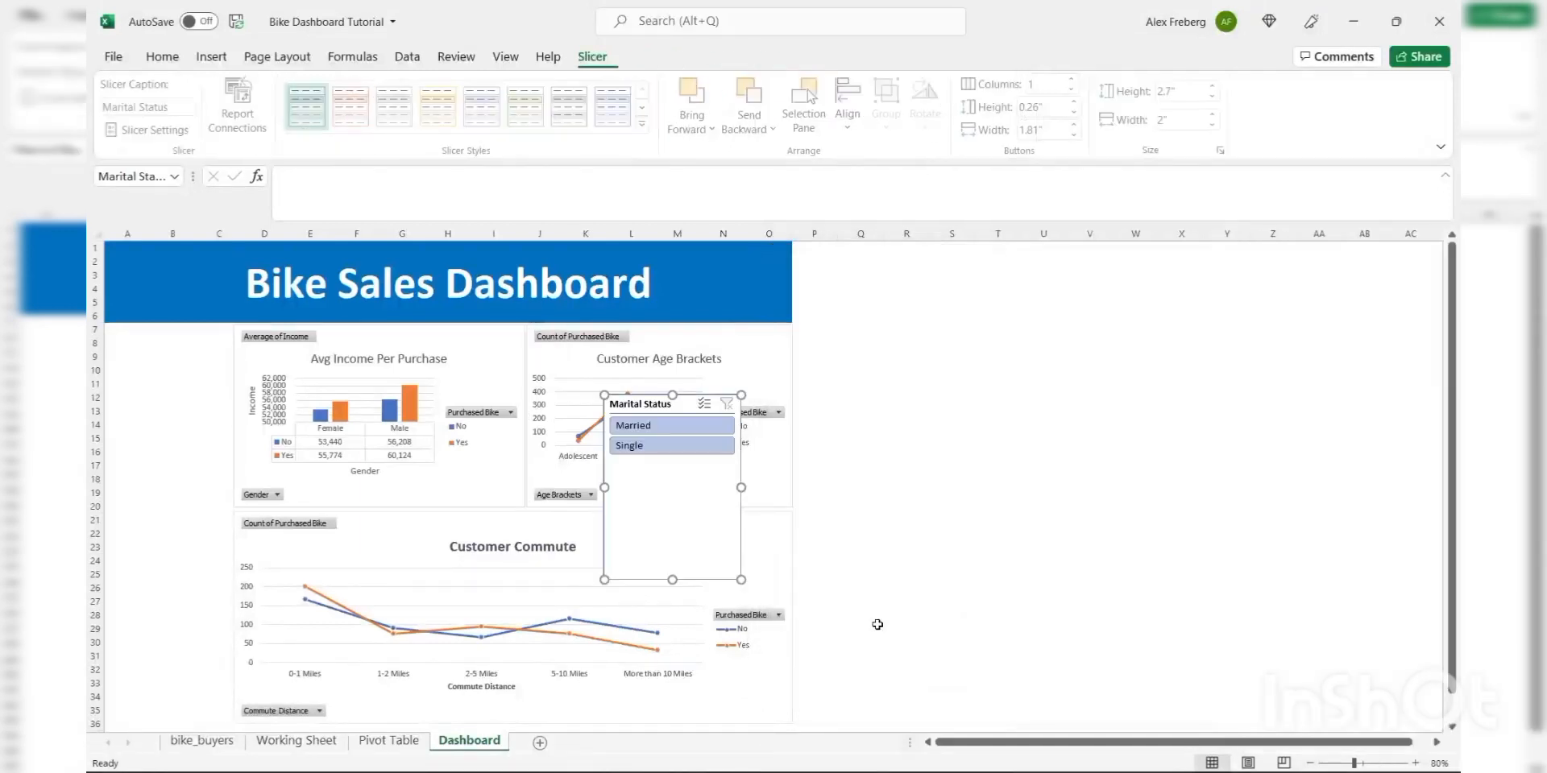
- Move the Marital Status slicer beneath the header beside the income chart and resize it to about 1" high by 1.82" wide
drag(683, 401, 184, 337)
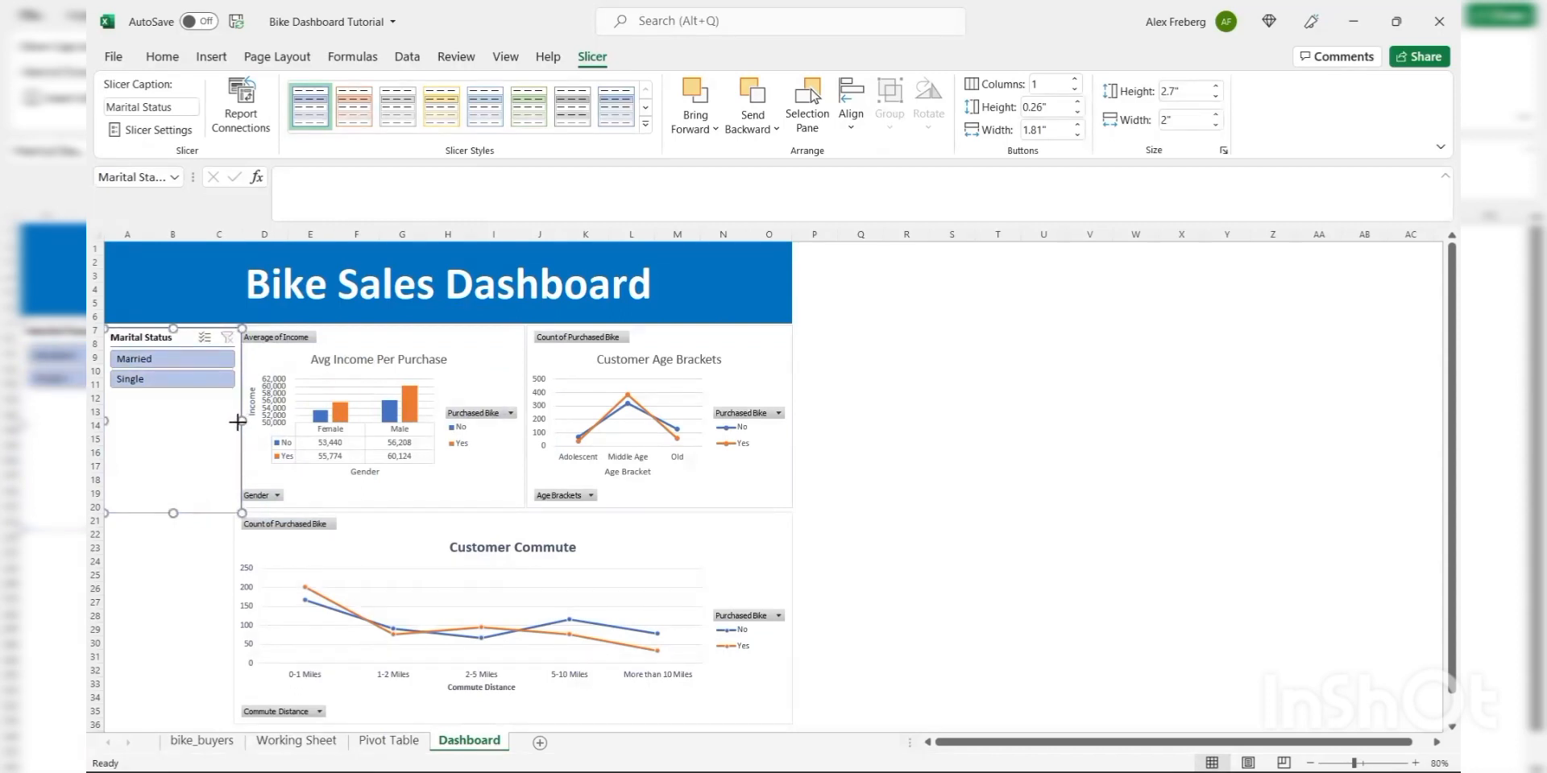
drag(238, 421, 230, 422)
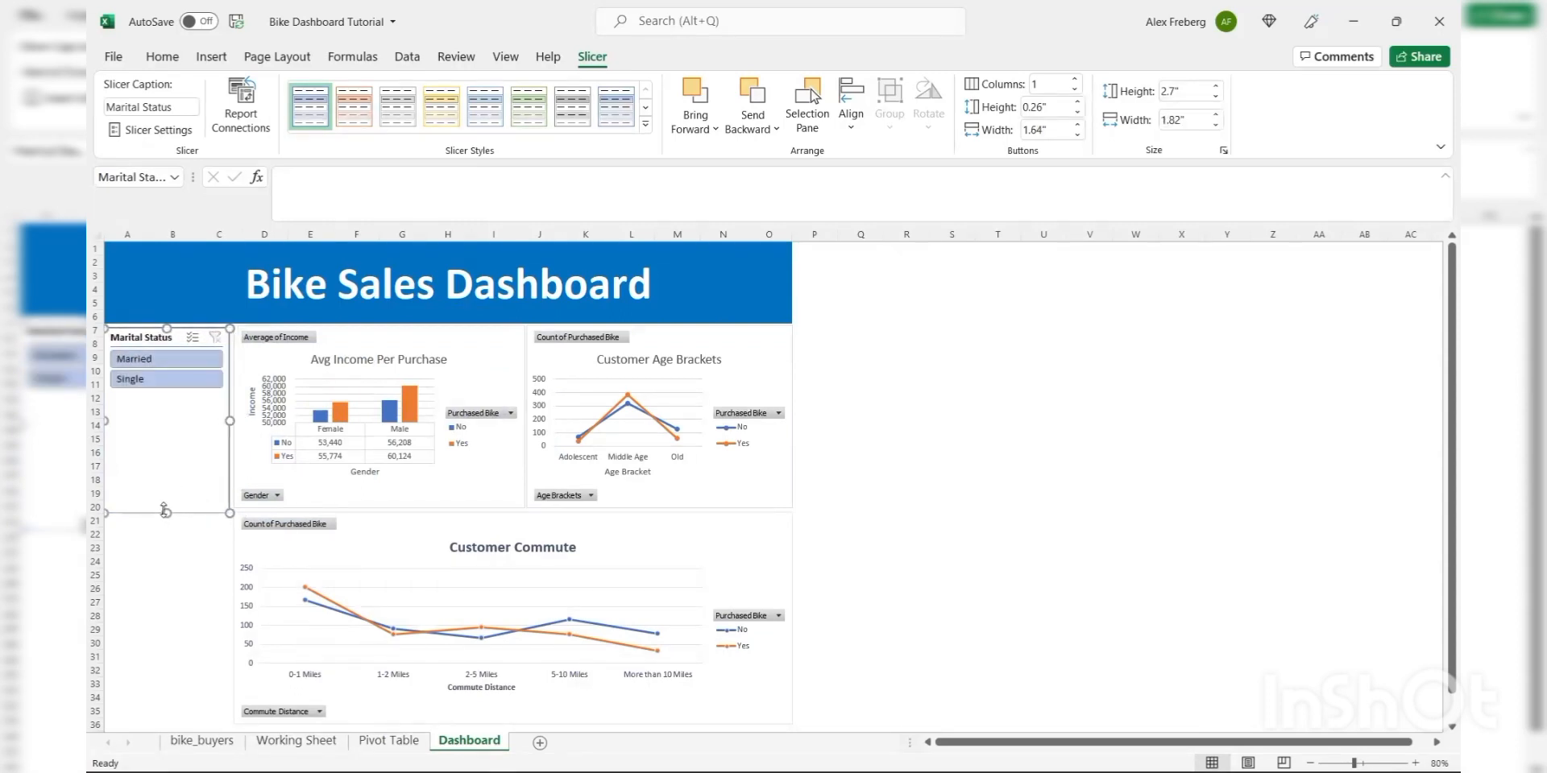
drag(166, 513, 178, 396)
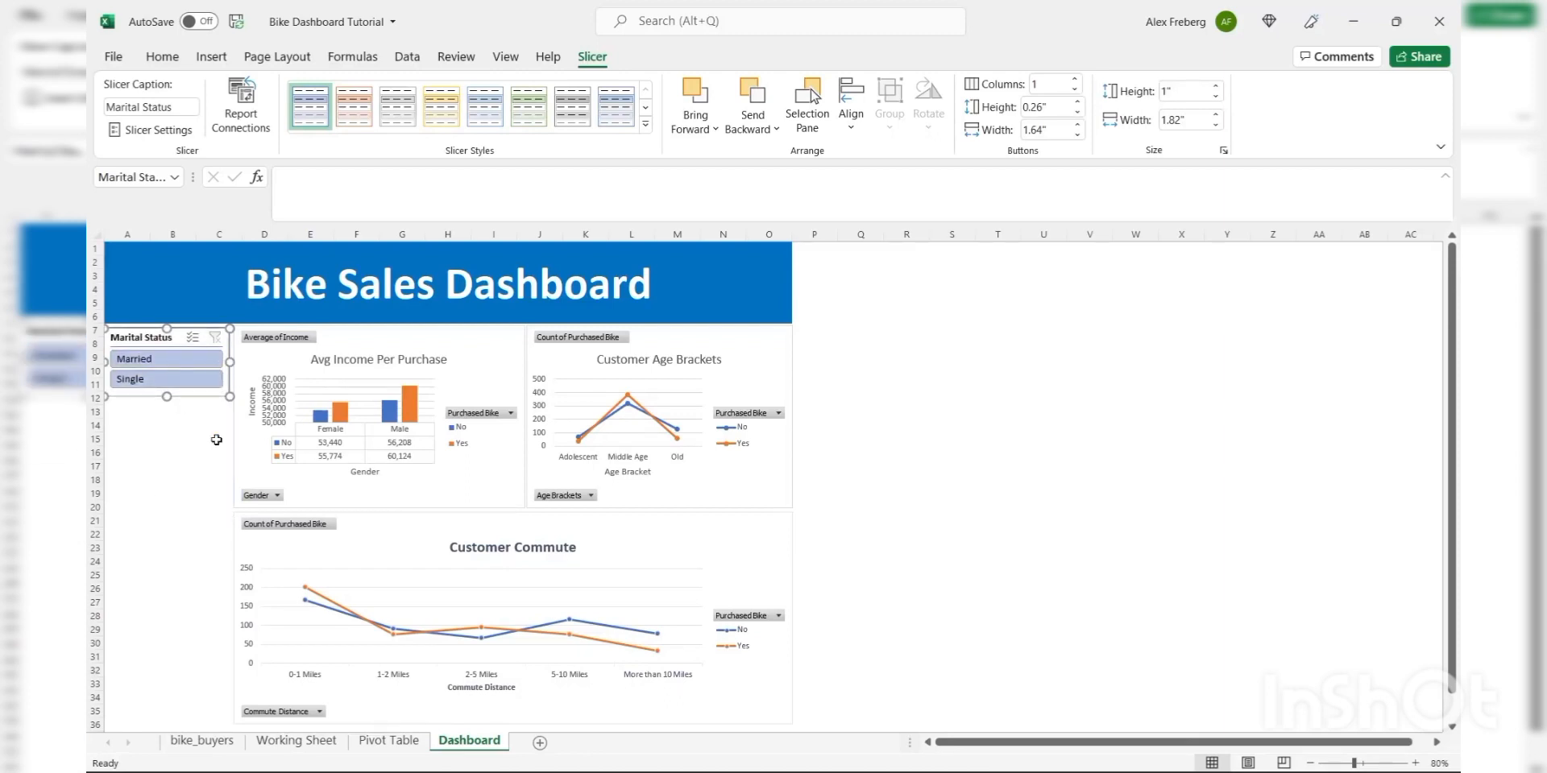
- Test the Marital Status slicer by switching between Single and Married, leaving Married selected
click(443, 338)
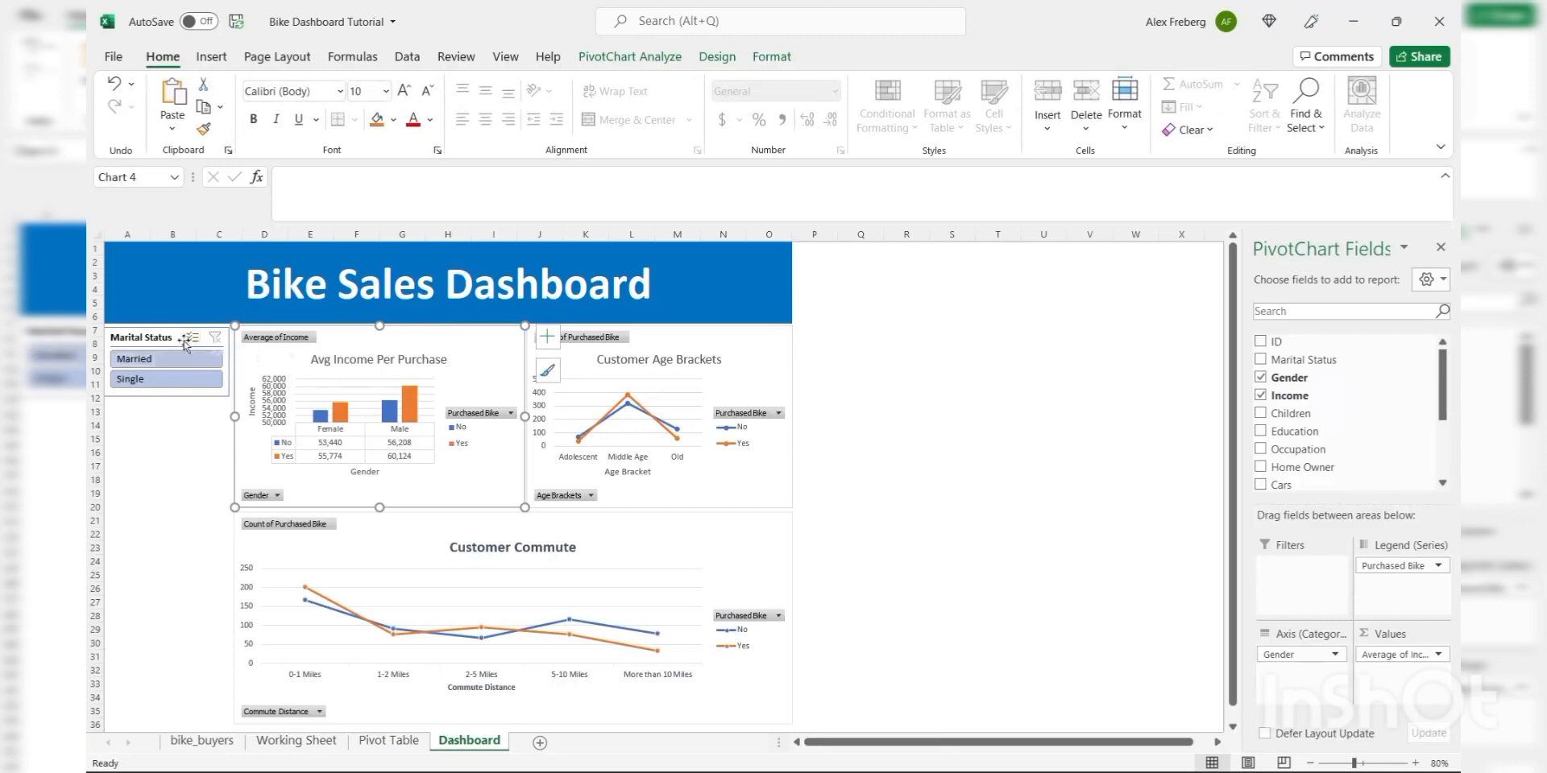
click(176, 384)
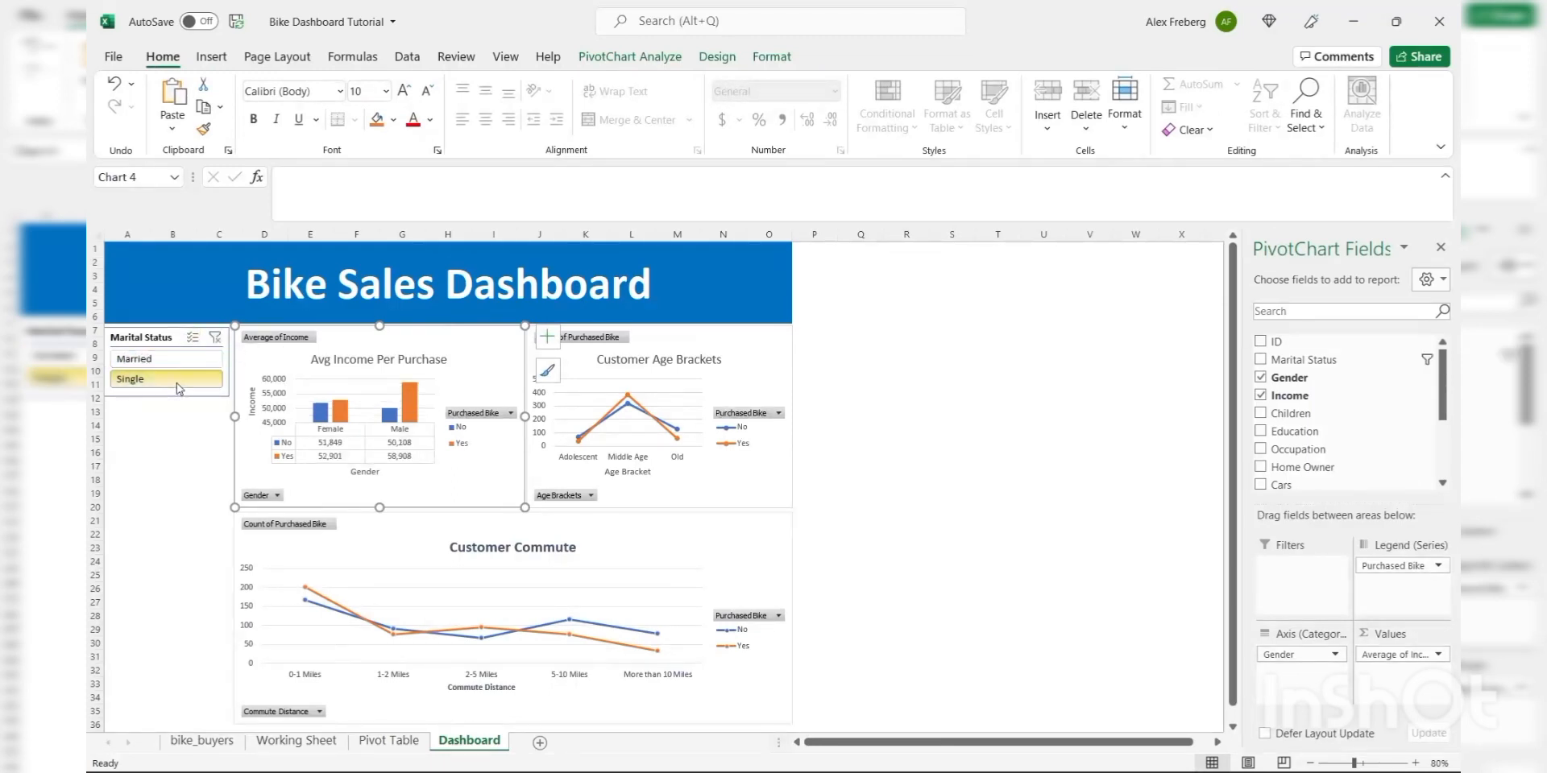
click(176, 358)
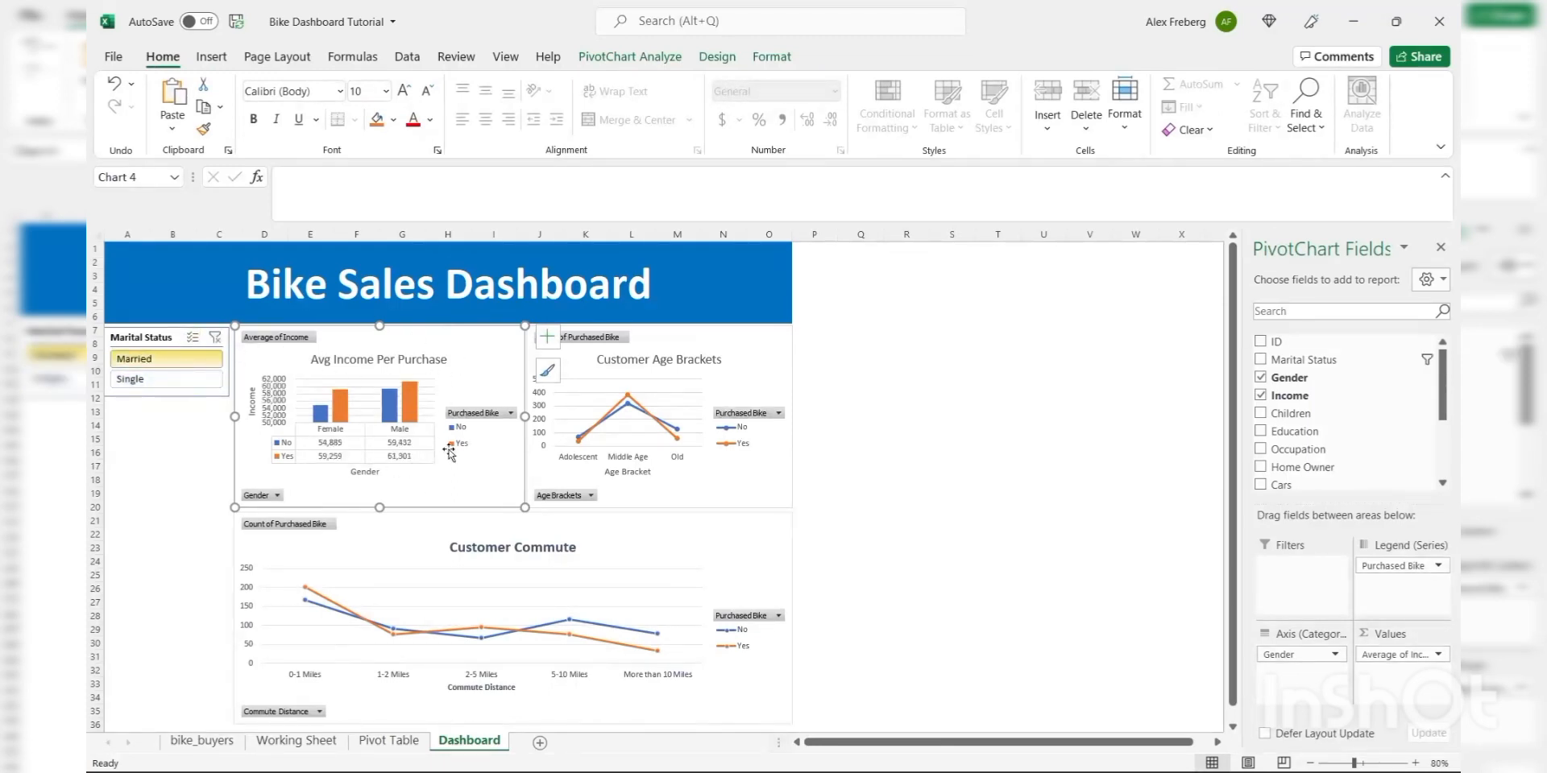
click(158, 382)
click(164, 363)
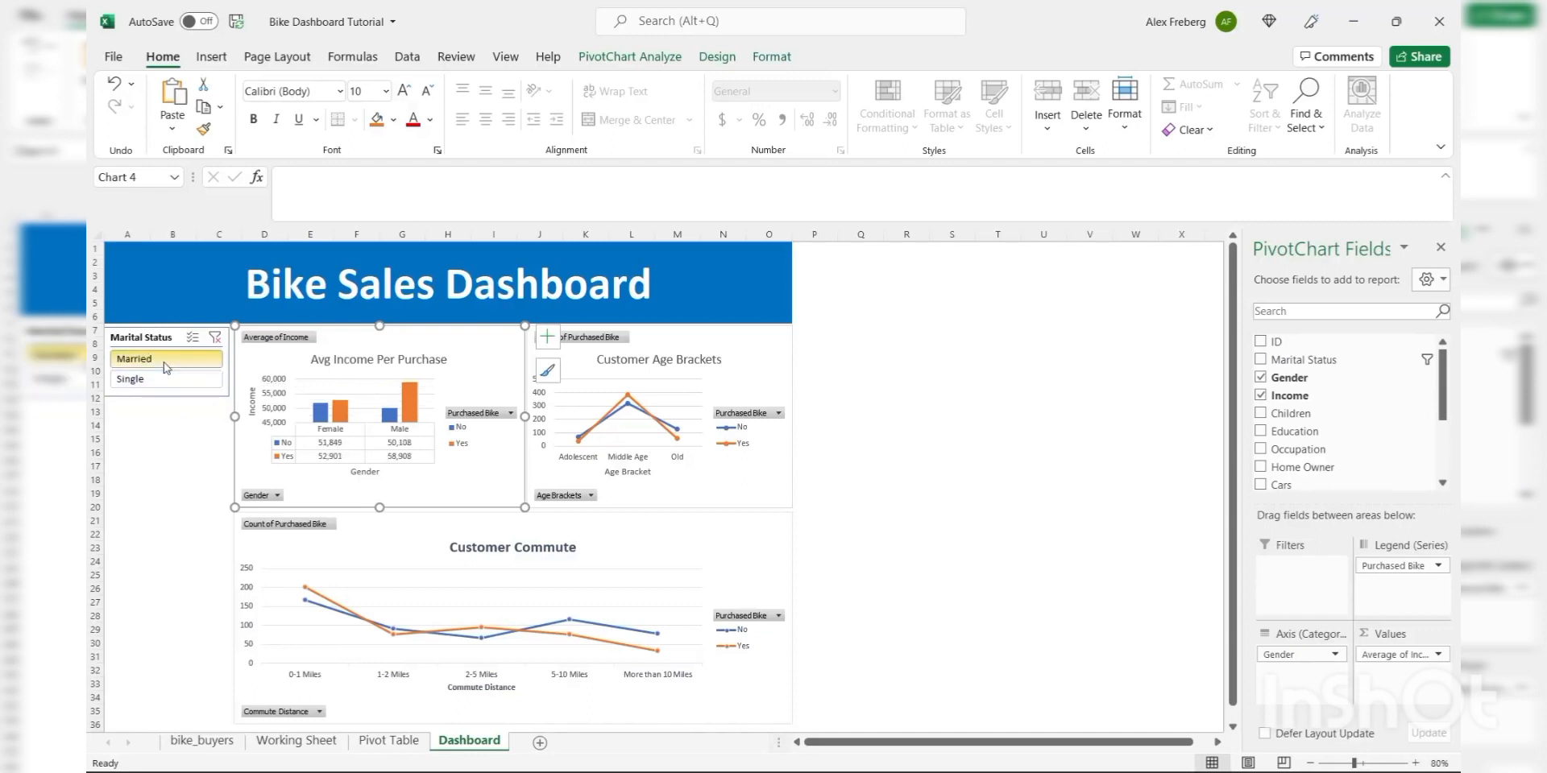
click(166, 383)
click(168, 365)
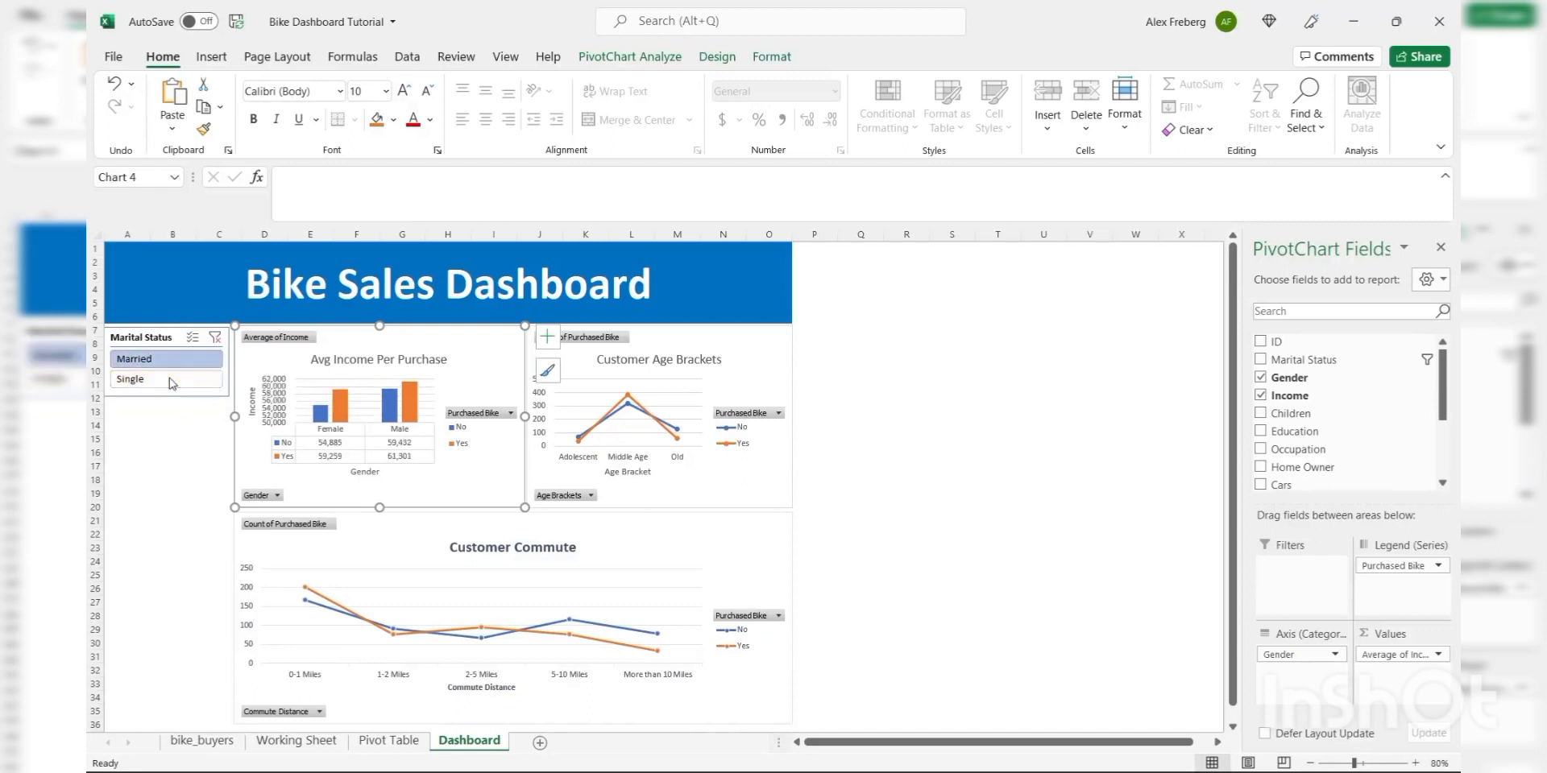
click(169, 378)
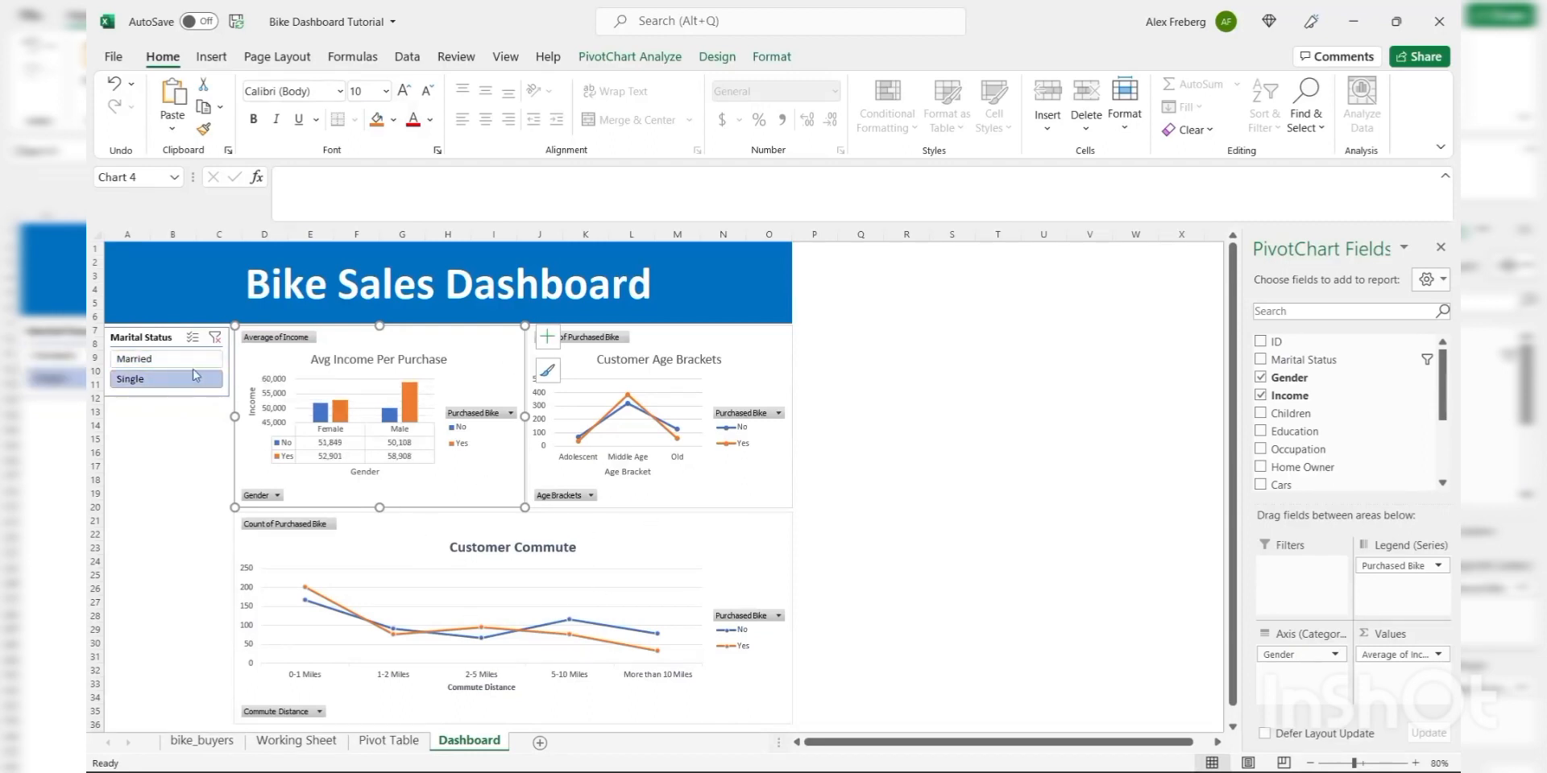
click(166, 359)
click(213, 465)
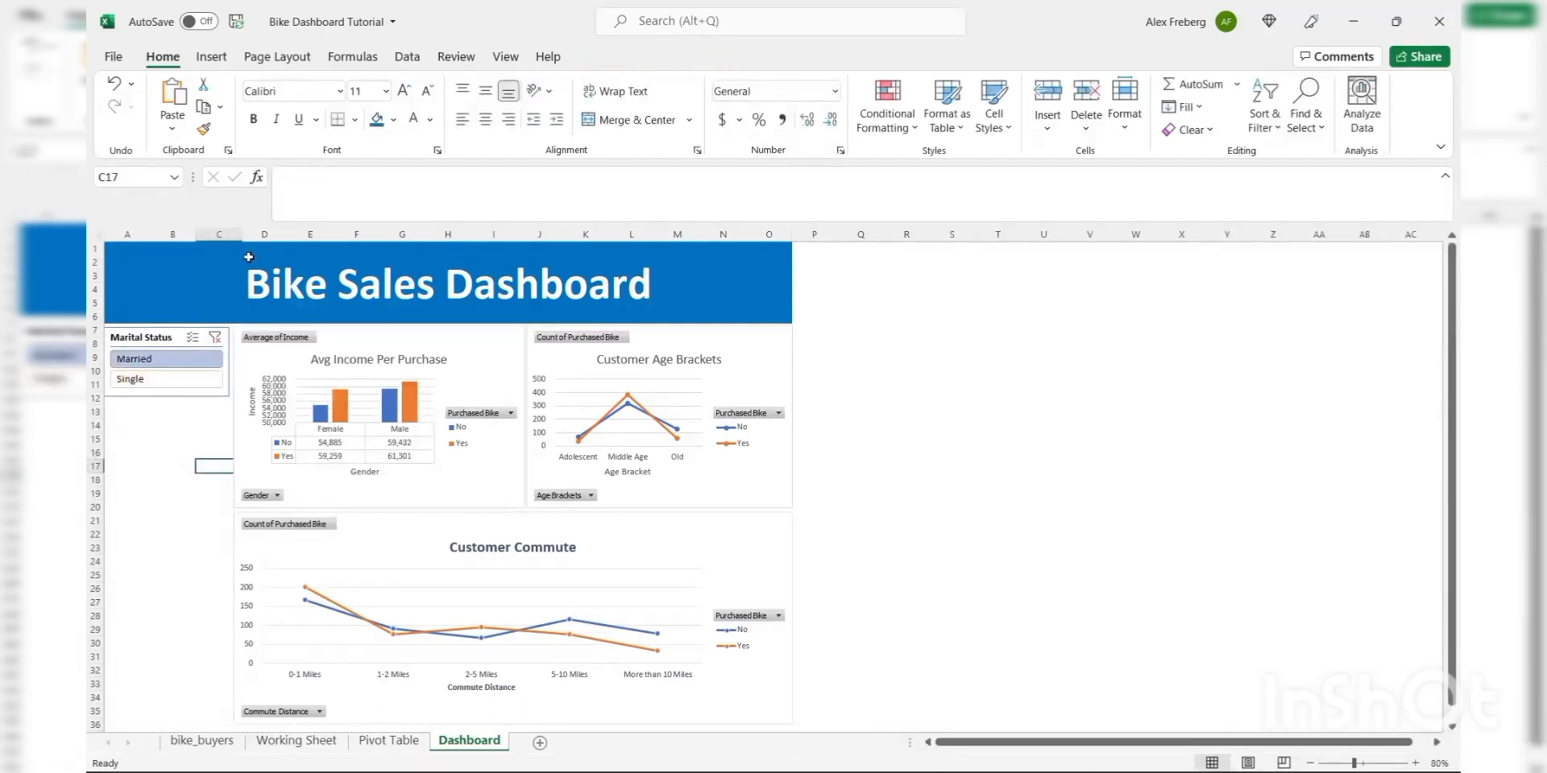
- Connect the Marital Status slicer to PivotTable33, PivotTable34 and PivotTable35 in addition to PivotTable32
click(170, 339)
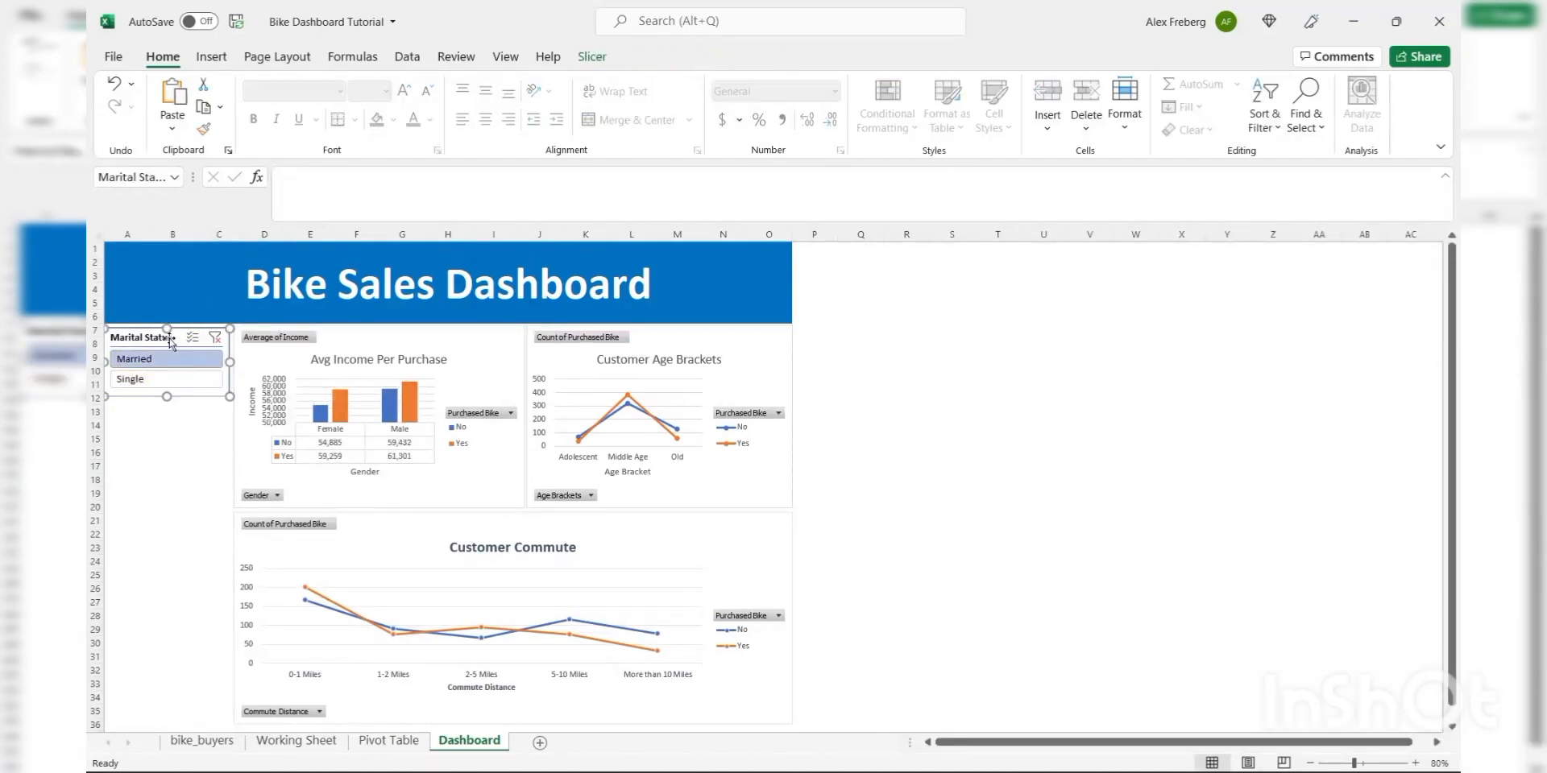
click(592, 58)
click(241, 109)
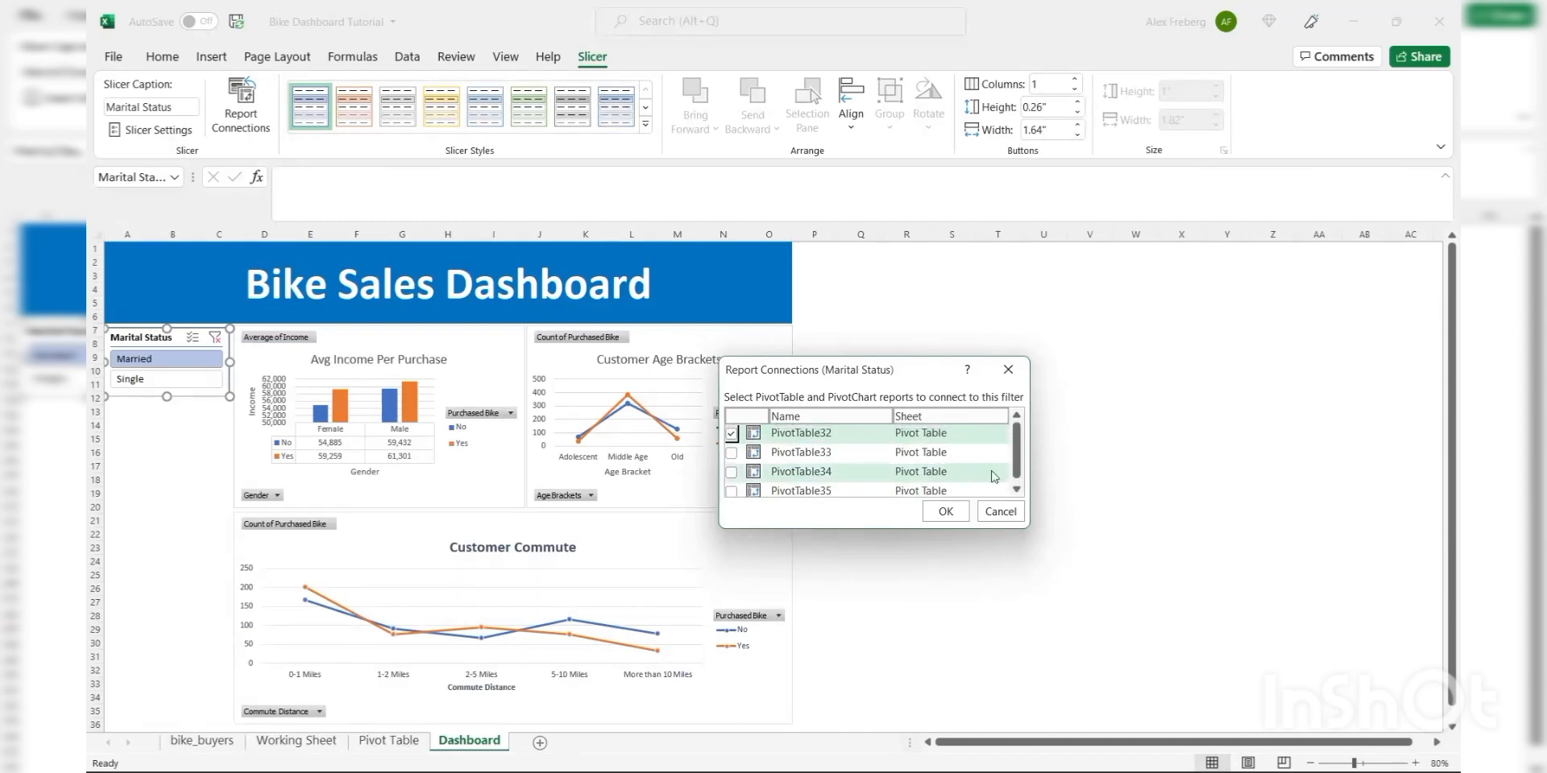
scroll(886, 487, down, 1)
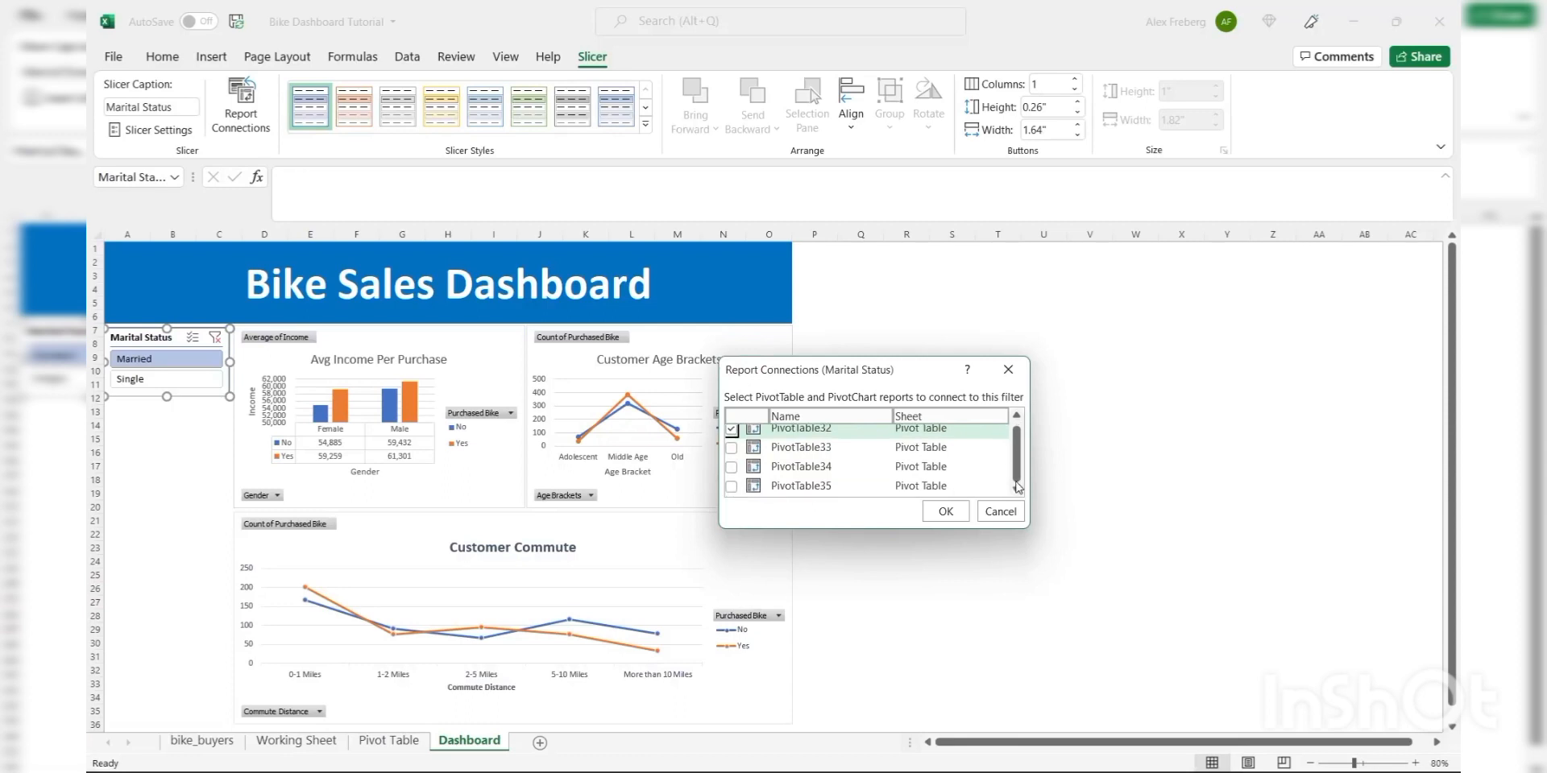
click(731, 448)
click(731, 468)
click(732, 486)
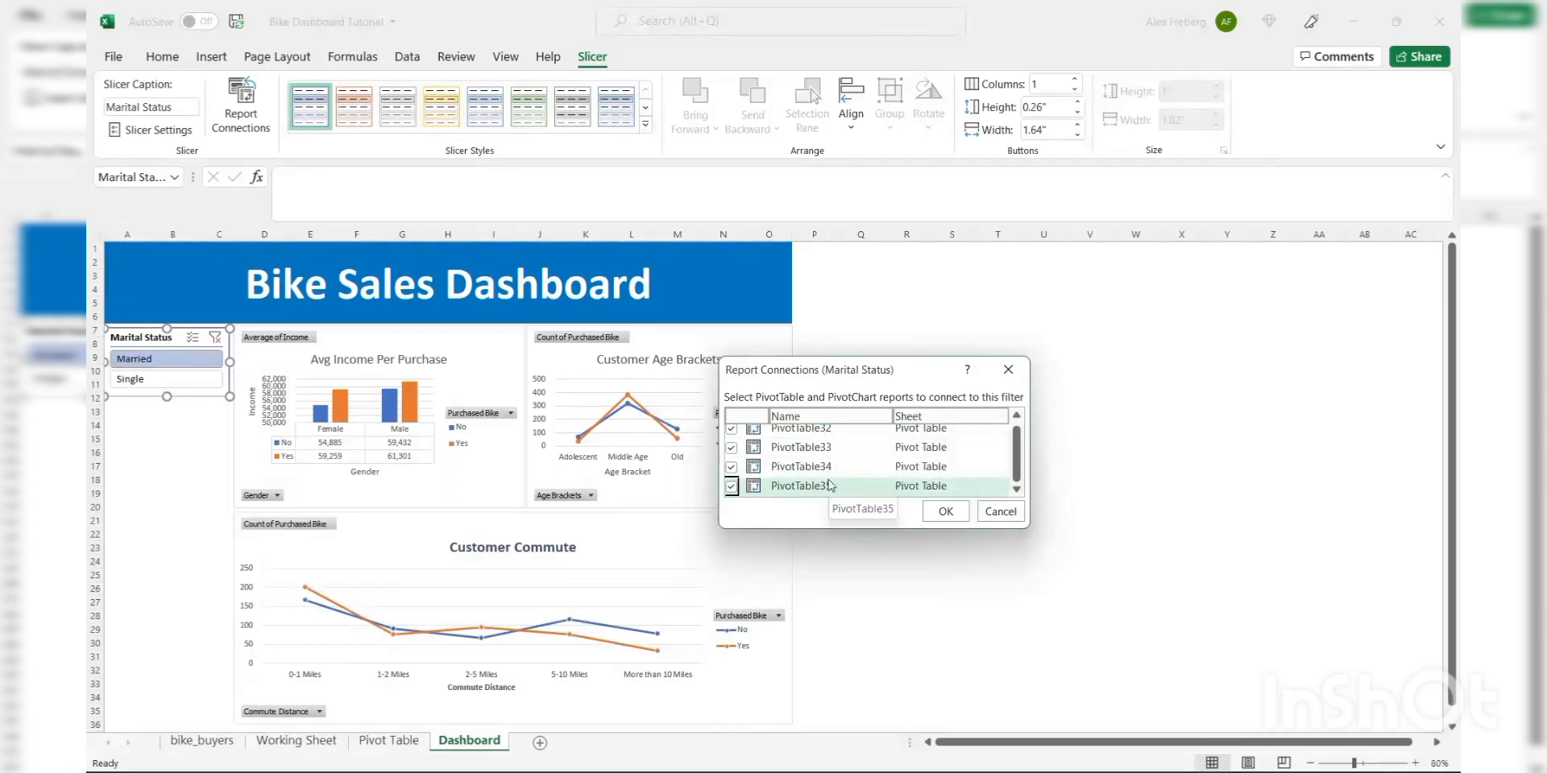
click(942, 510)
- Test the Marital Status slicer across all three charts by alternating between Single and Married, leaving Single selected
click(177, 378)
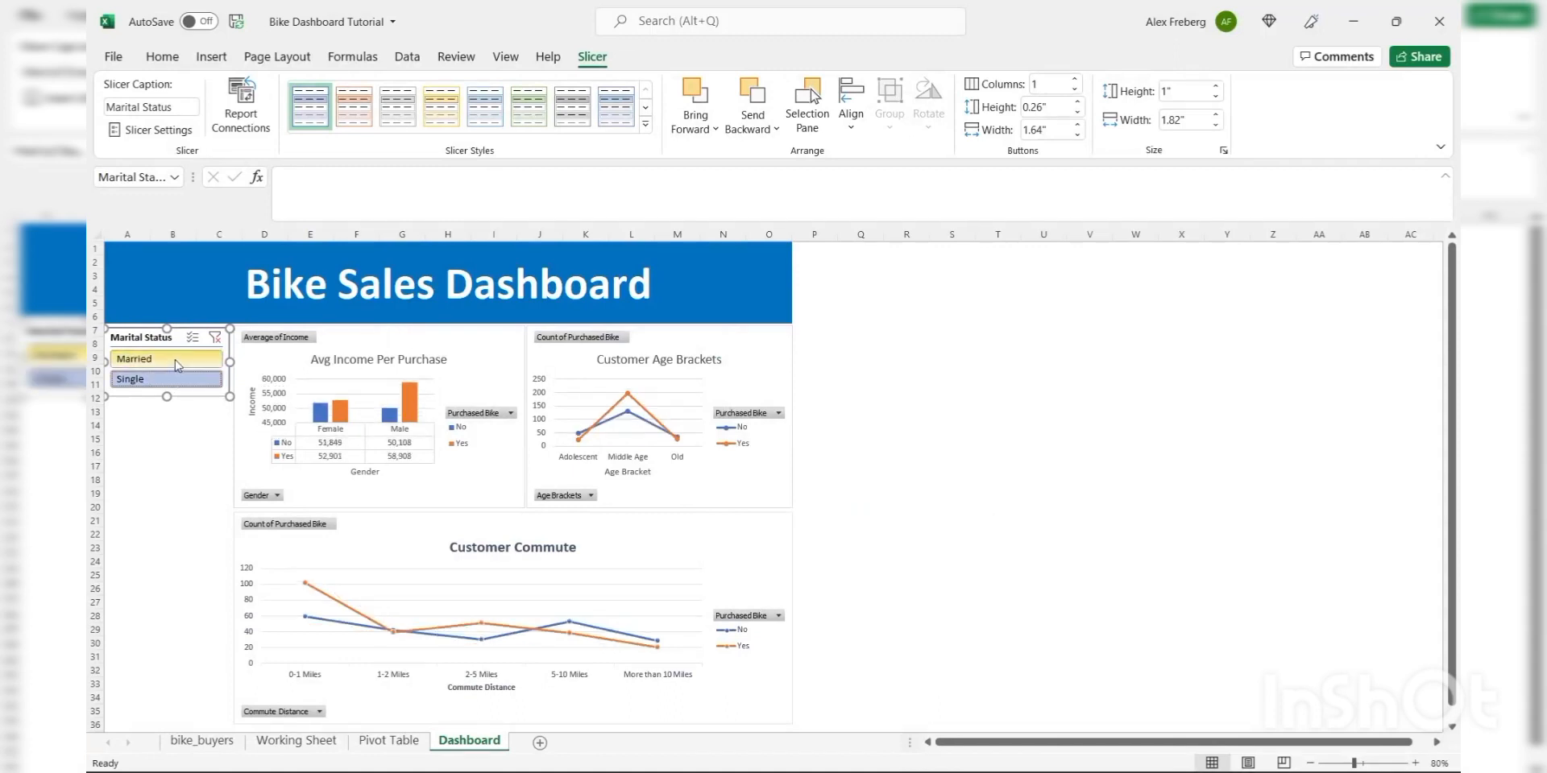
click(176, 360)
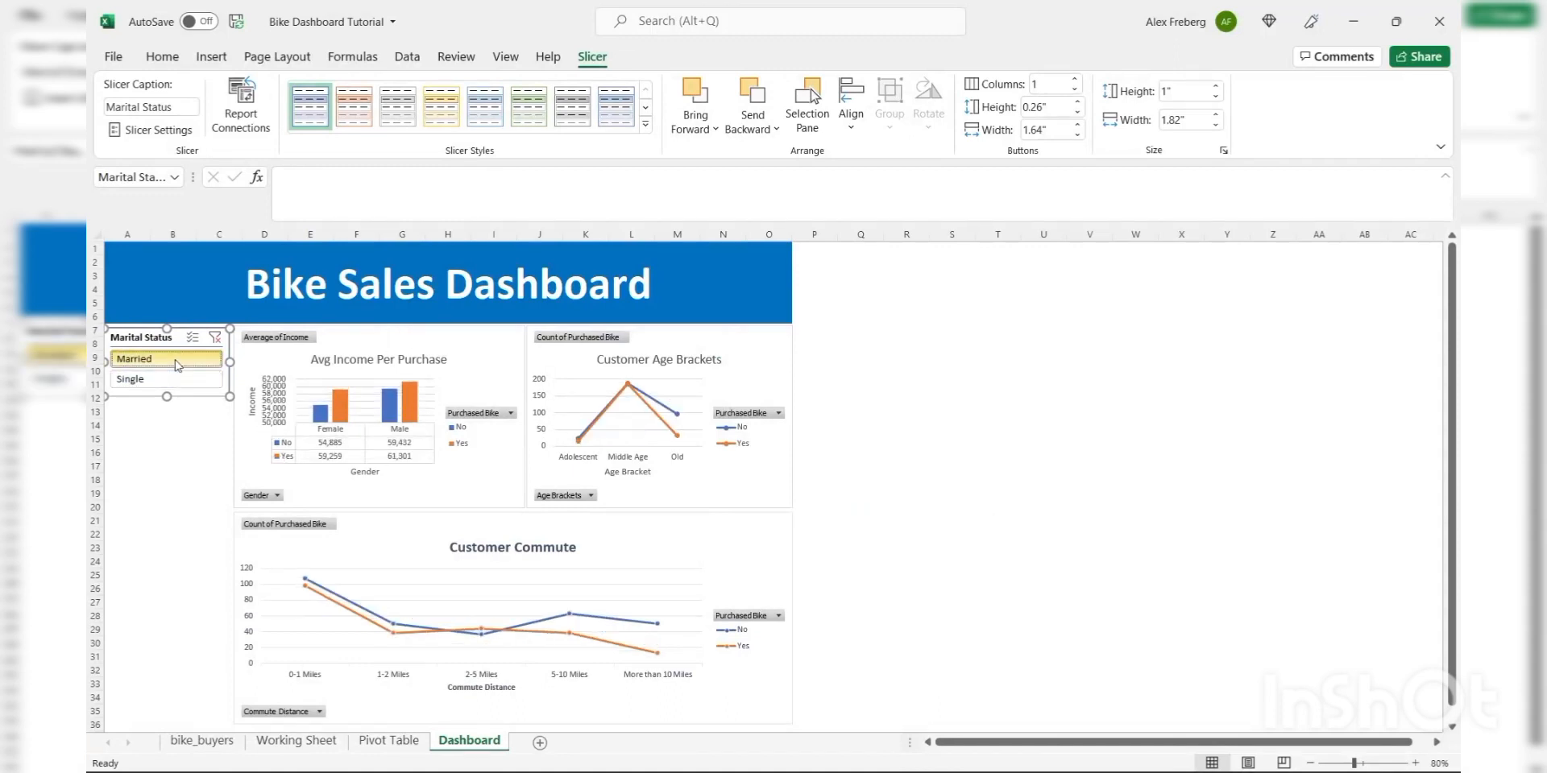
click(179, 380)
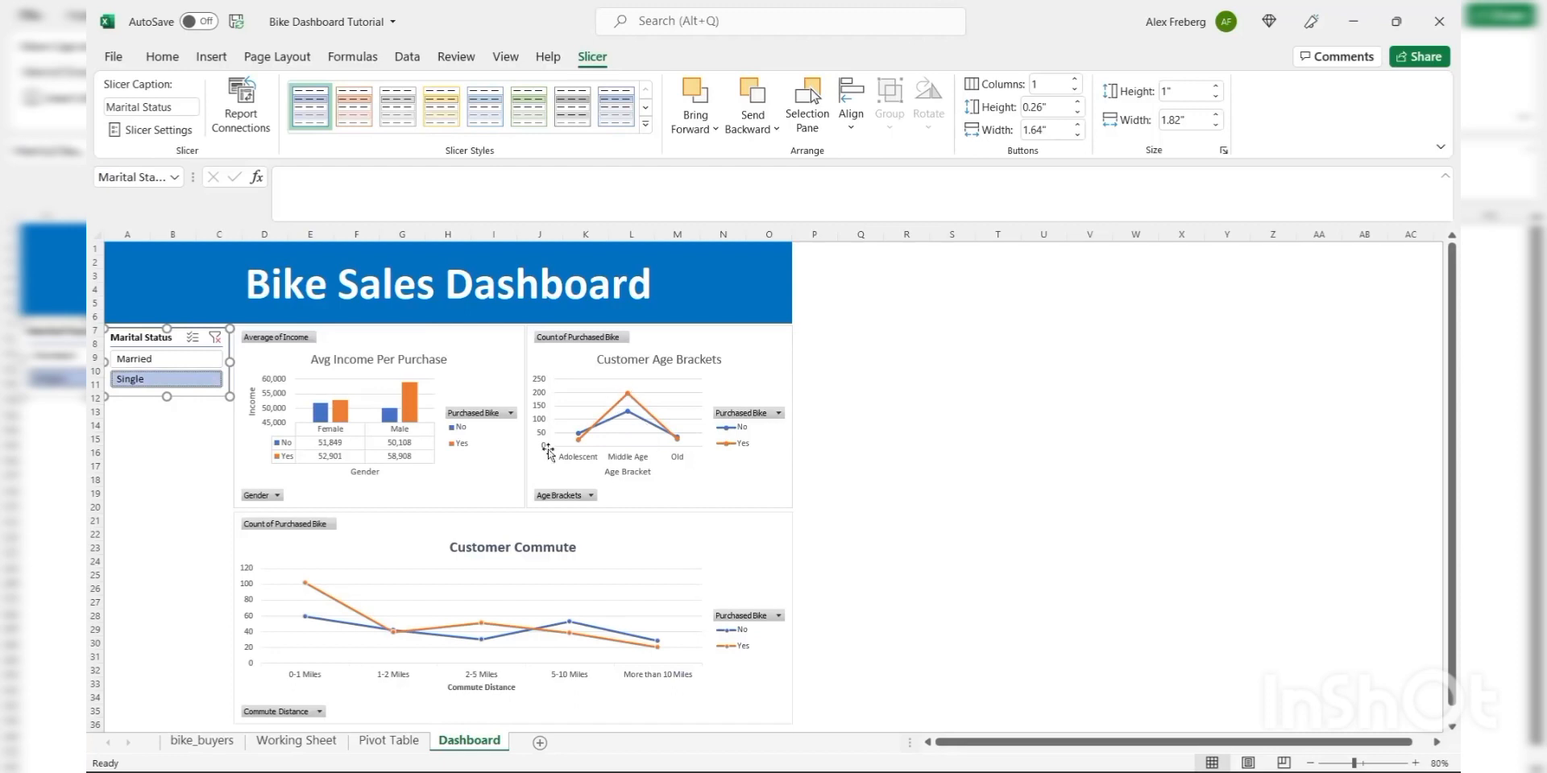
click(169, 360)
click(184, 382)
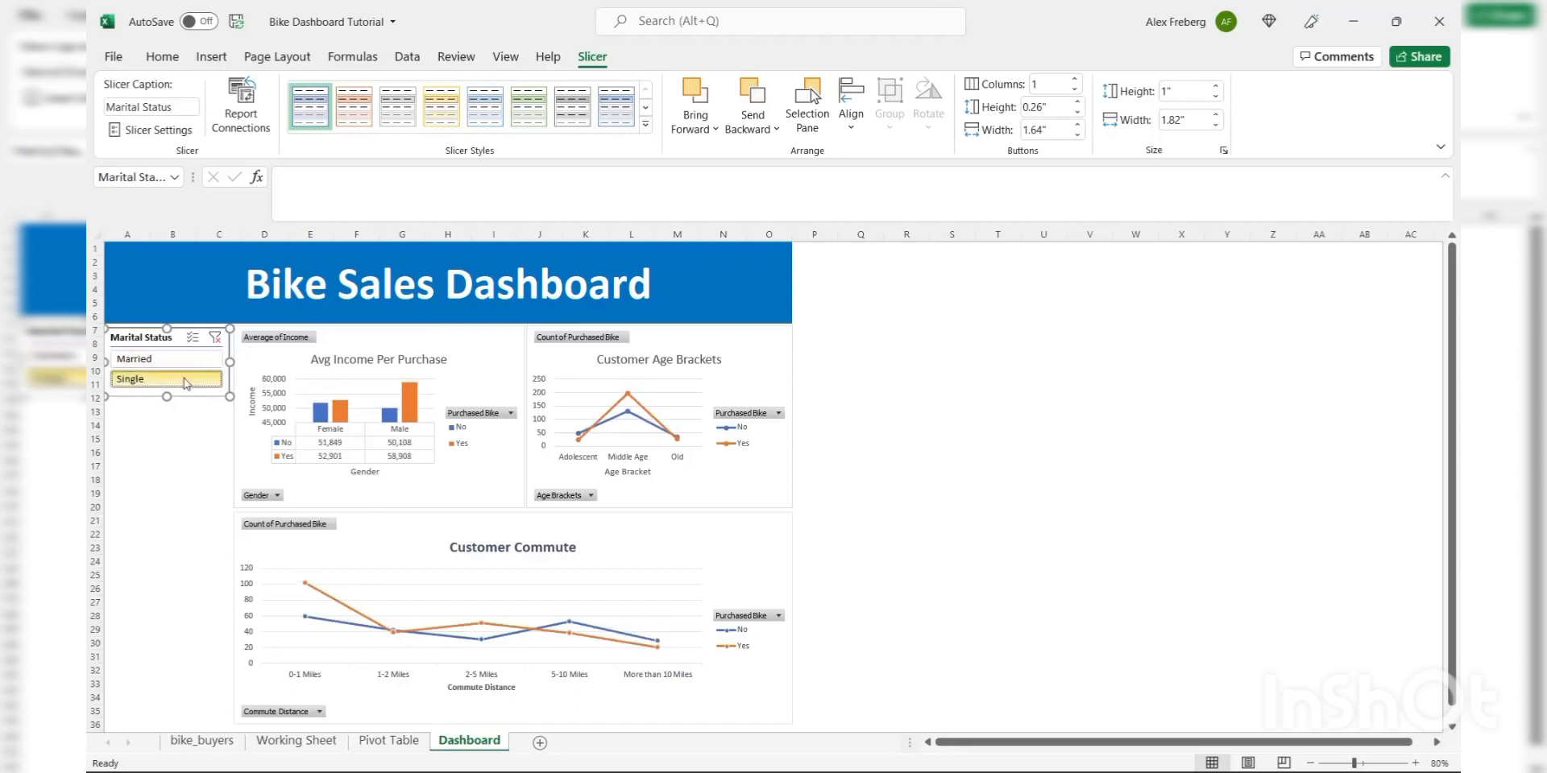
click(177, 359)
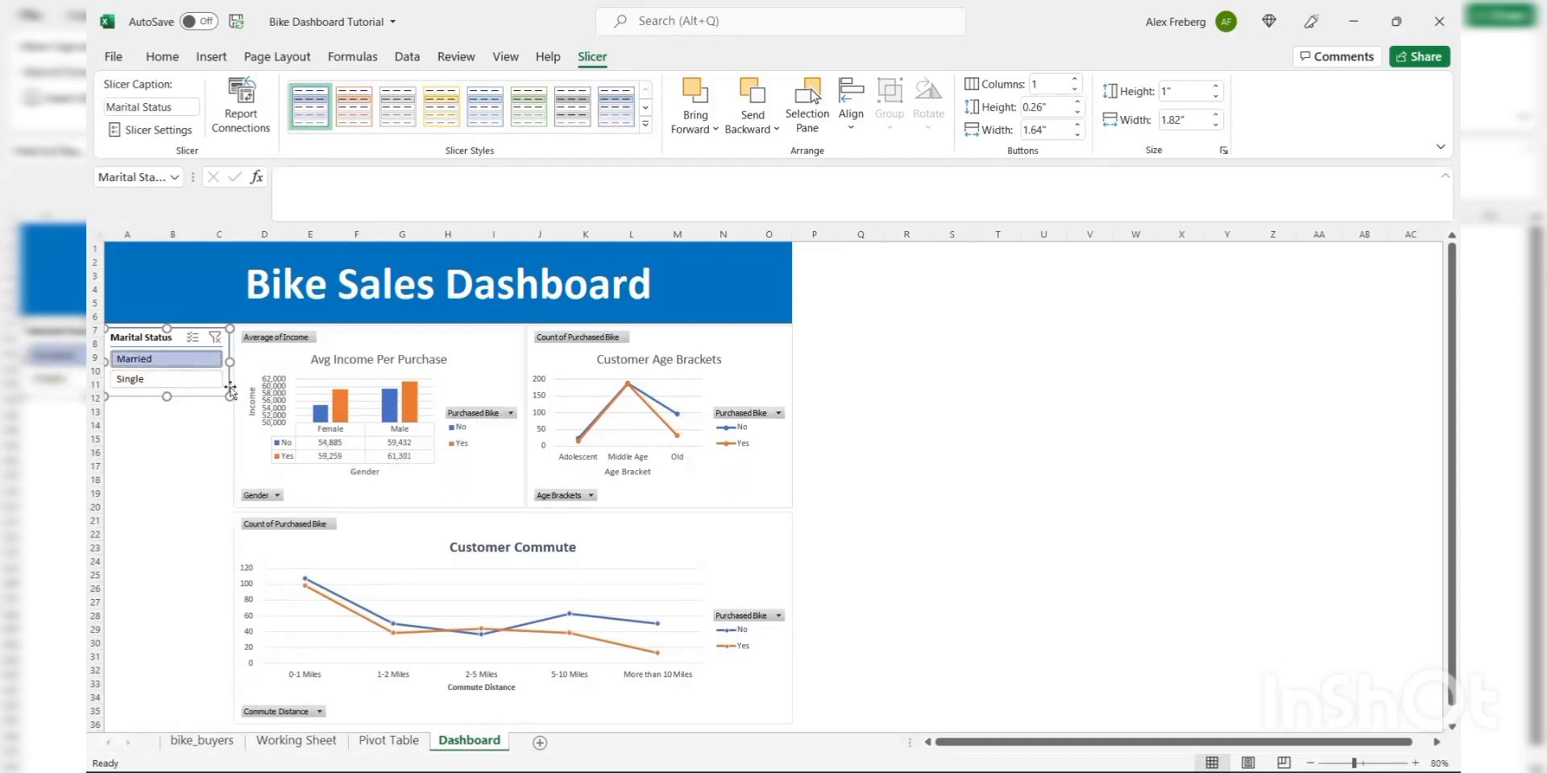
click(184, 387)
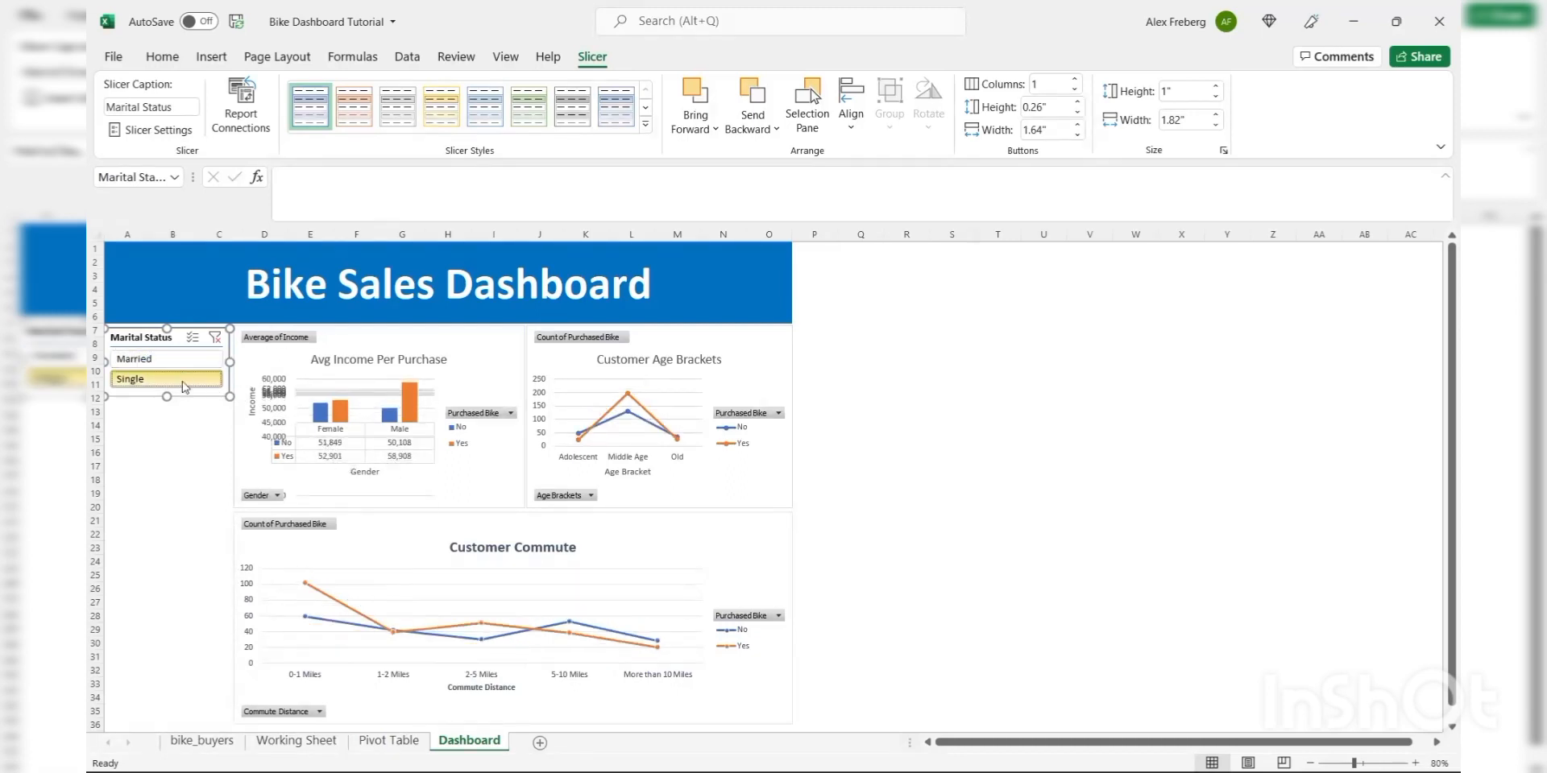
click(182, 360)
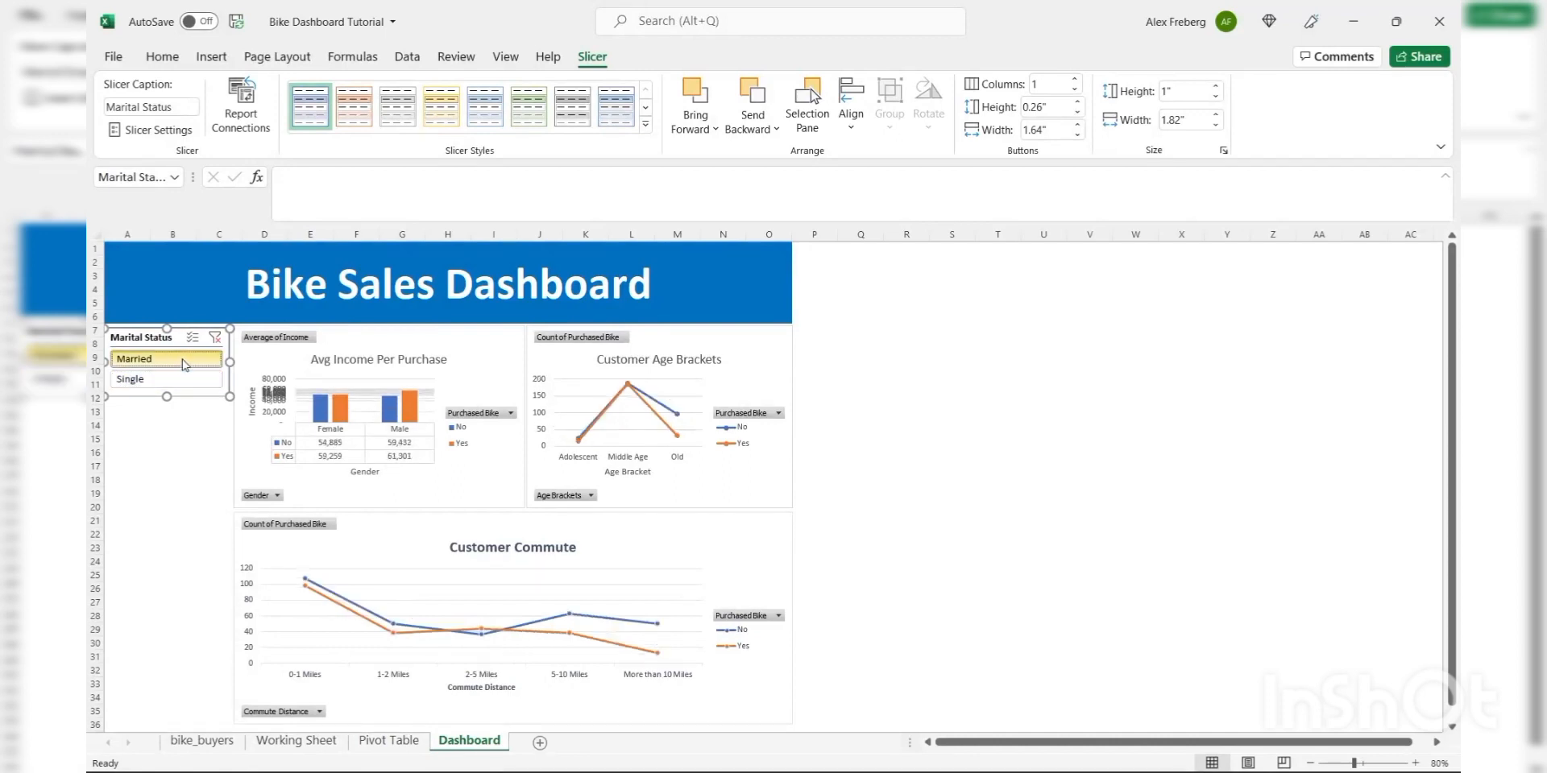
click(206, 385)
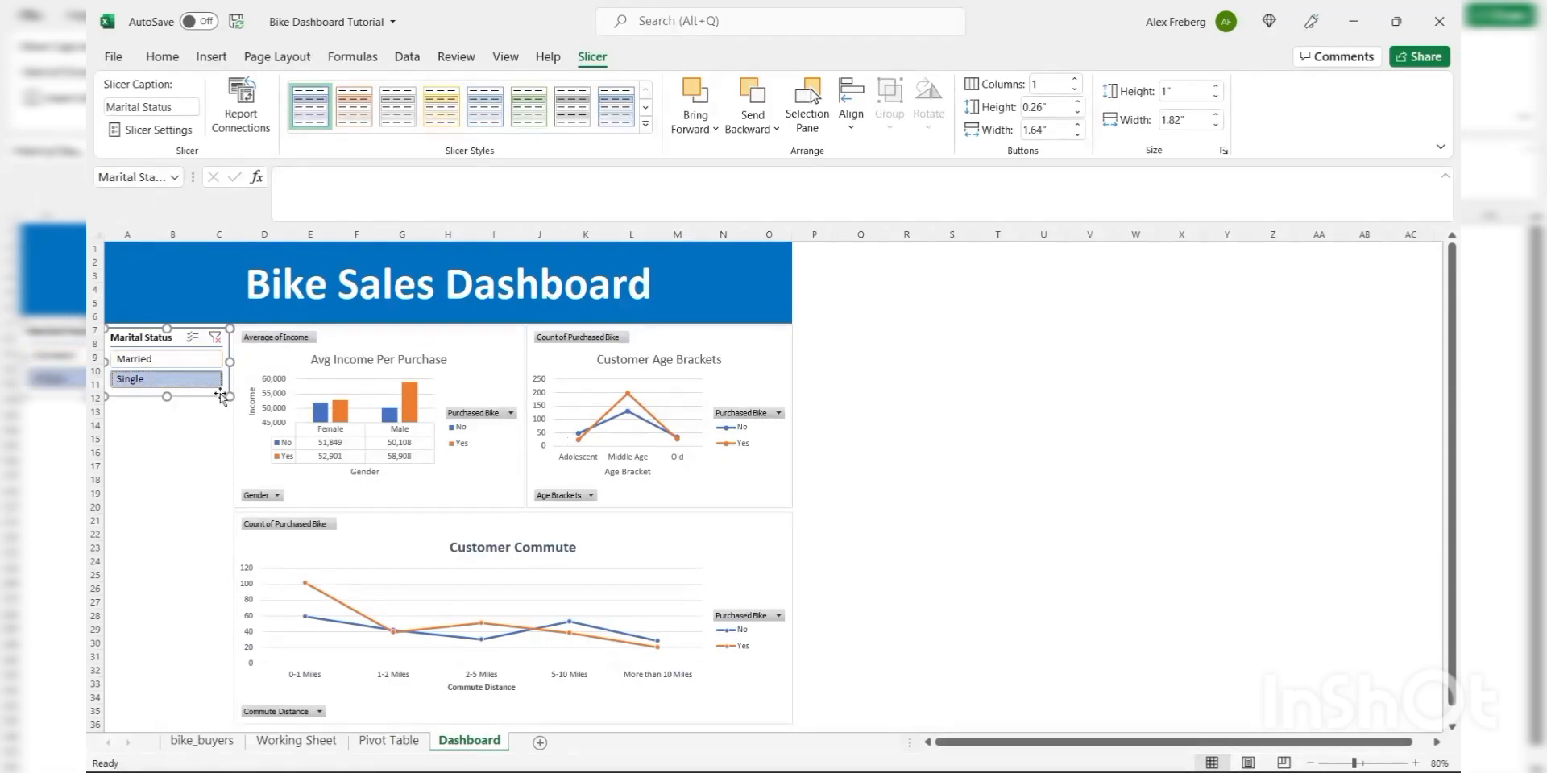
click(190, 359)
click(184, 381)
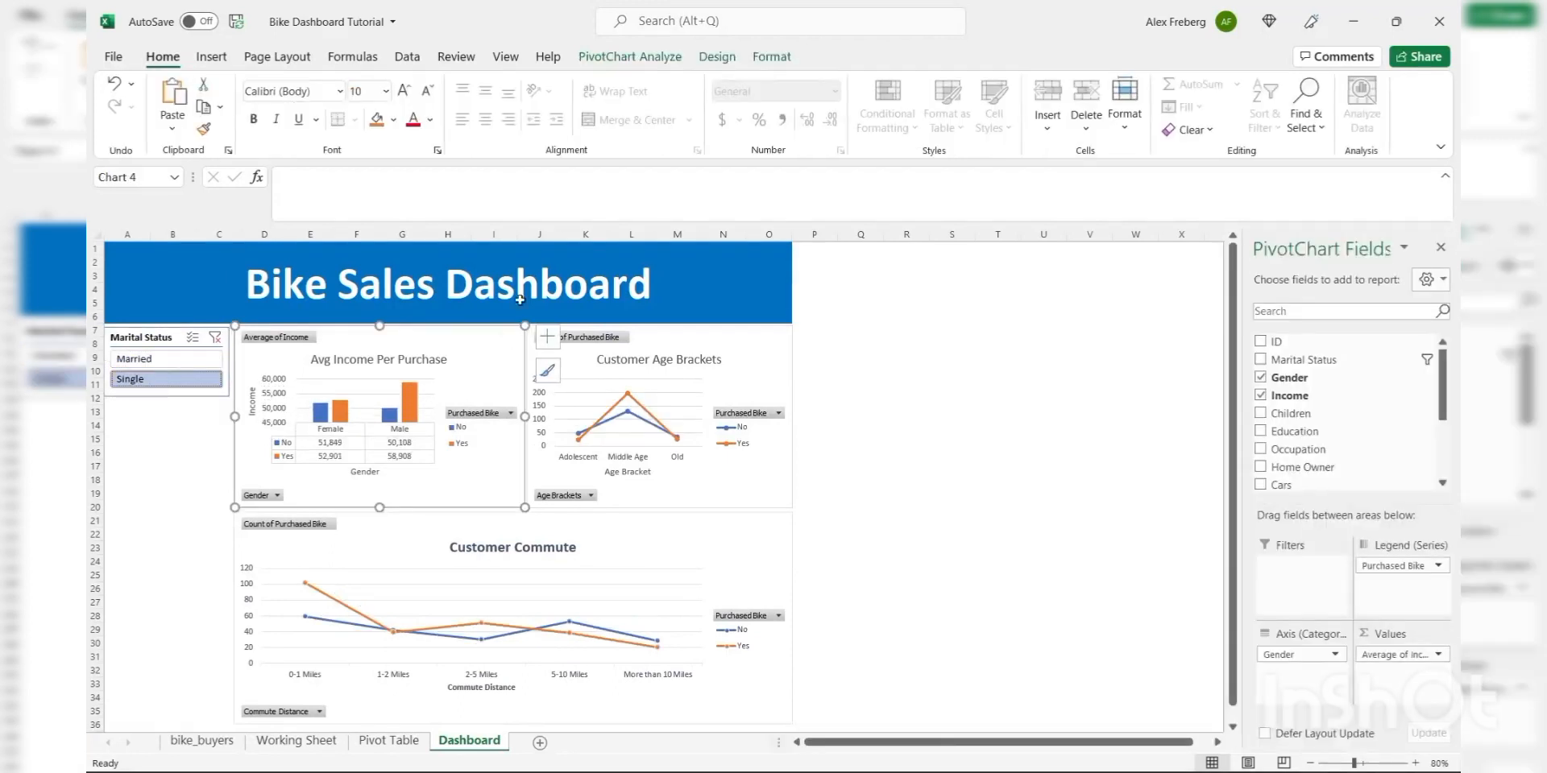
- Insert Region and Education slicers for the Avg Income Per Purchase pivot chart
click(639, 58)
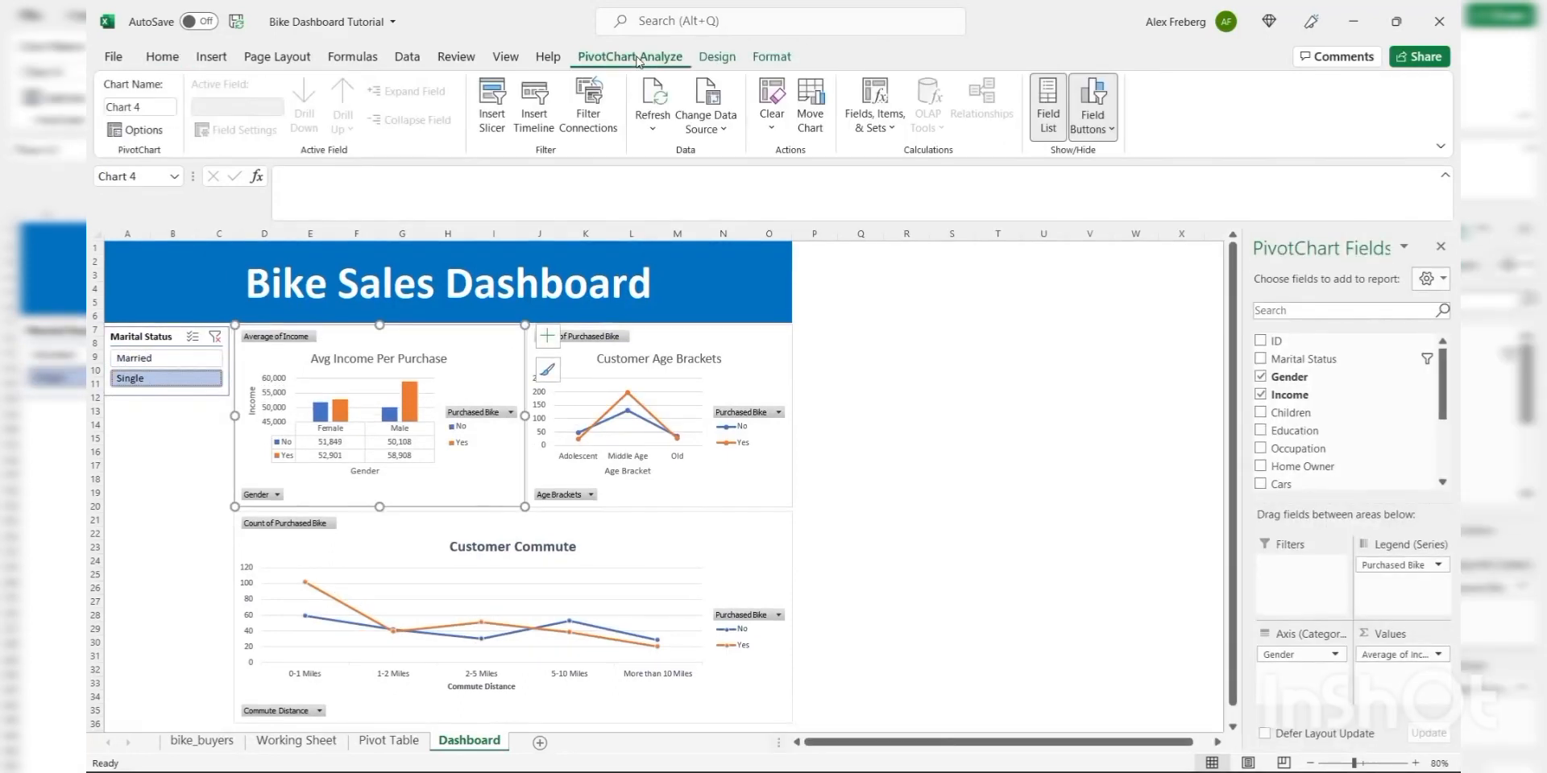
click(491, 105)
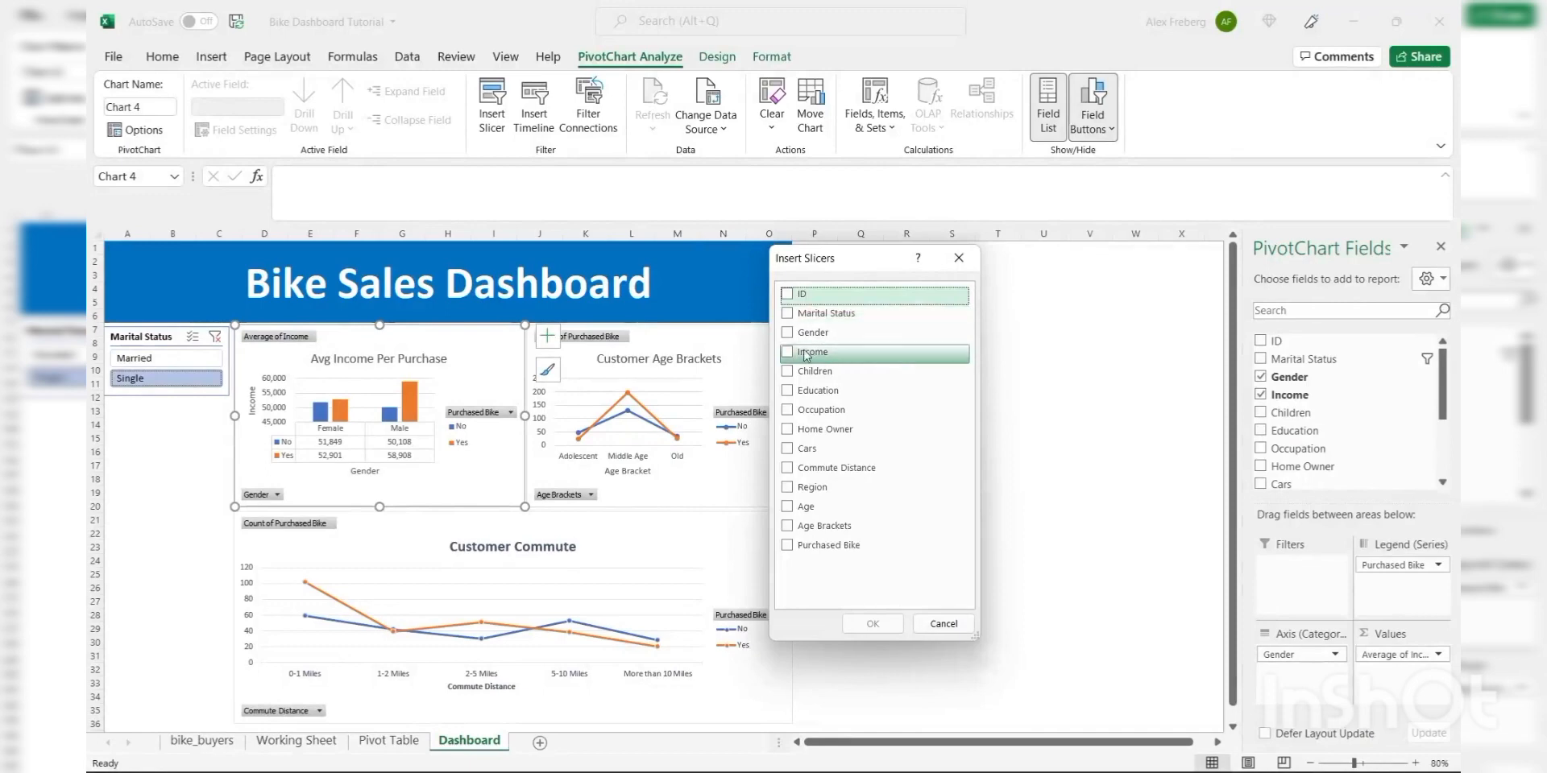
click(788, 489)
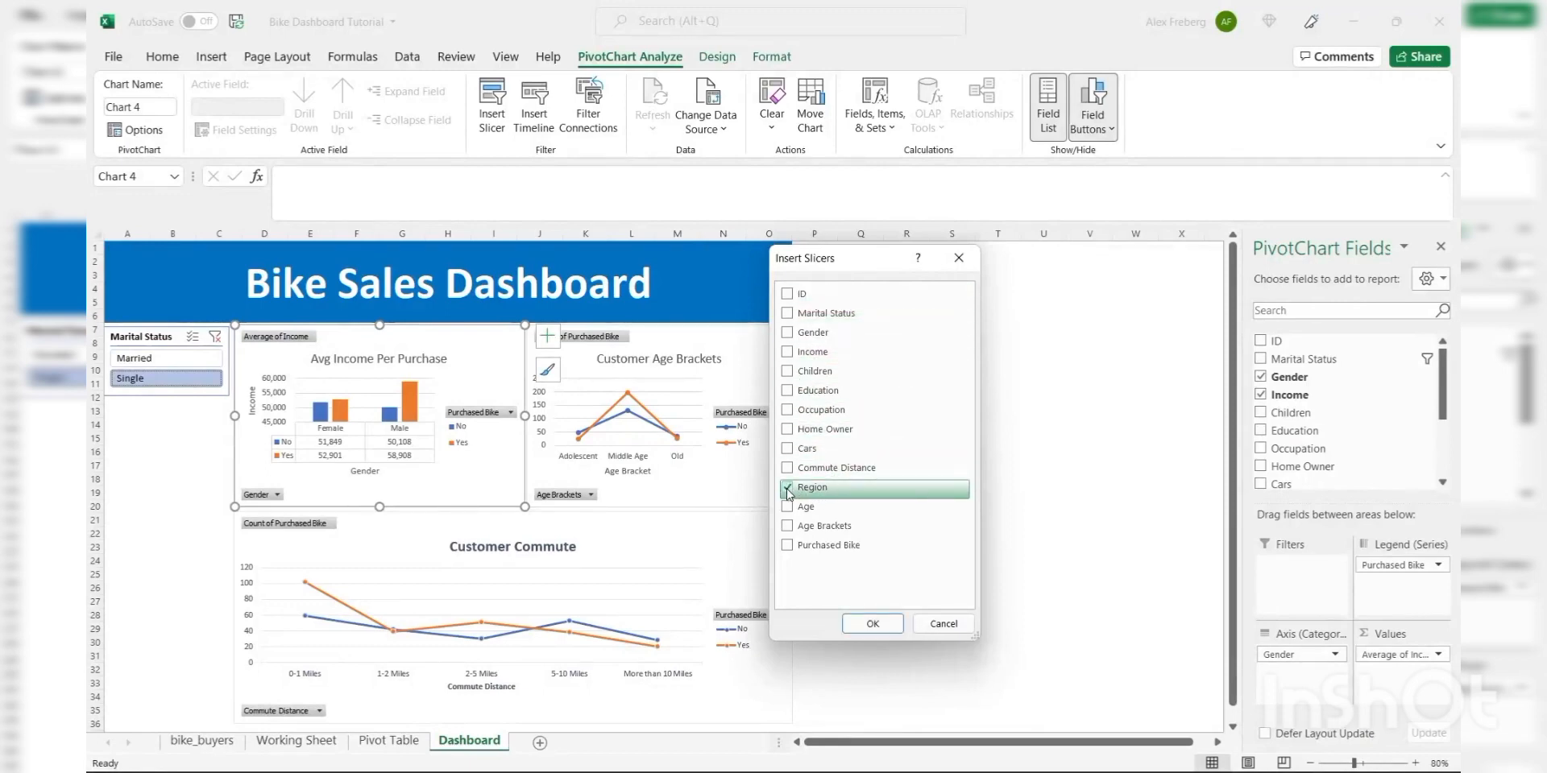
click(788, 392)
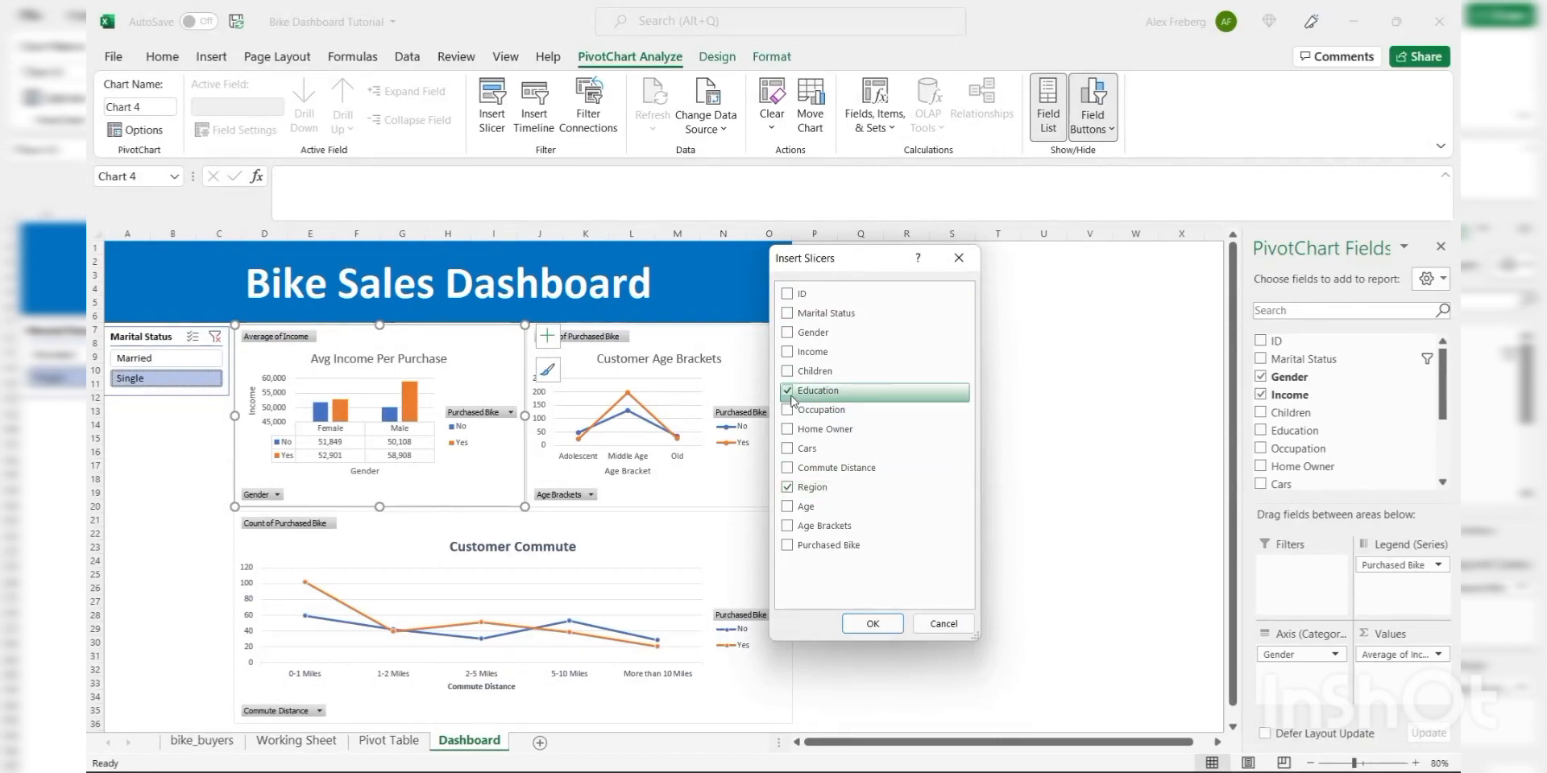
click(877, 623)
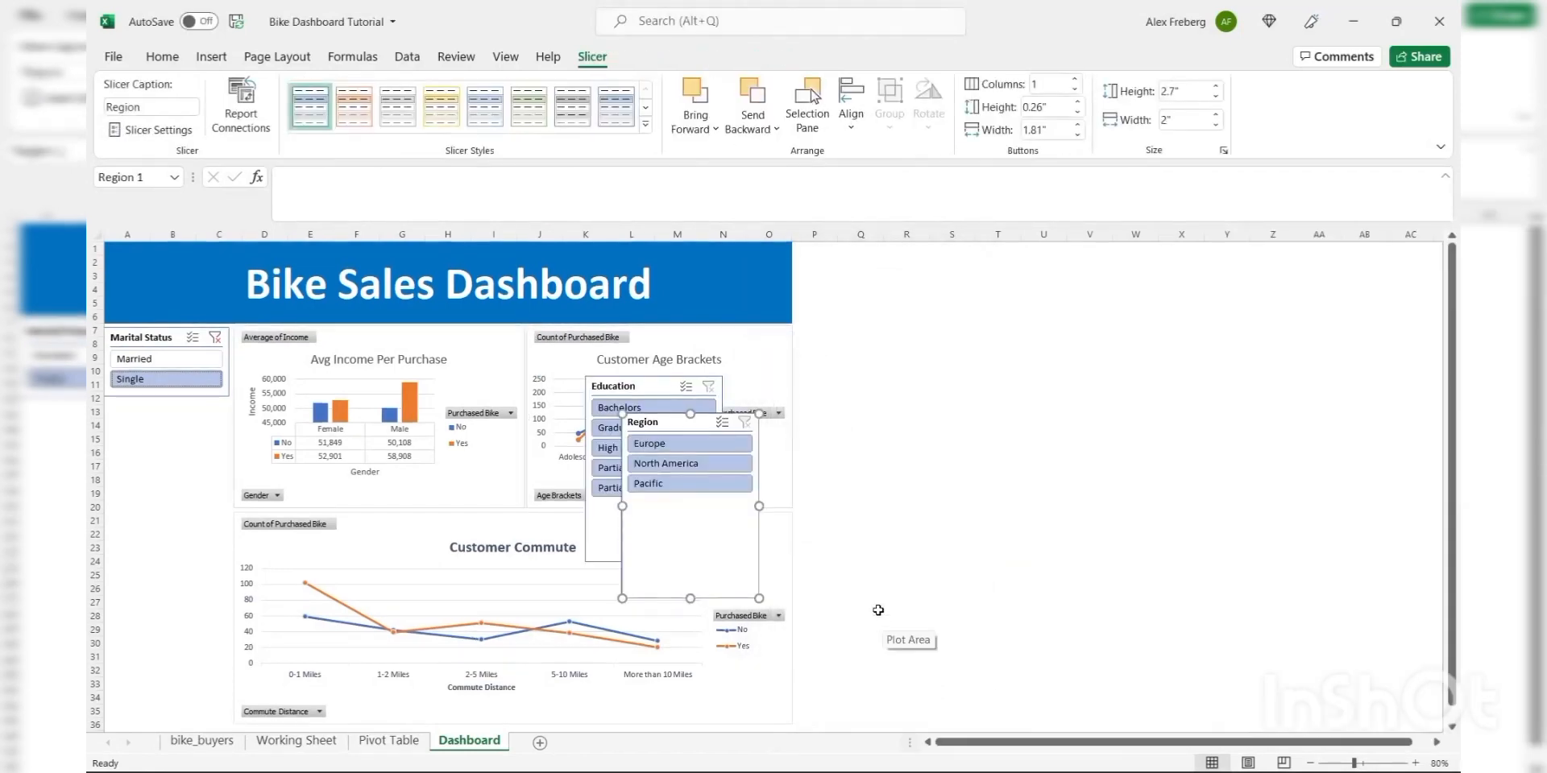
- Move the Region slicer directly beneath the Marital Status slicer and resize it to about 1.32" high by 1.82" wide
drag(704, 425, 186, 413)
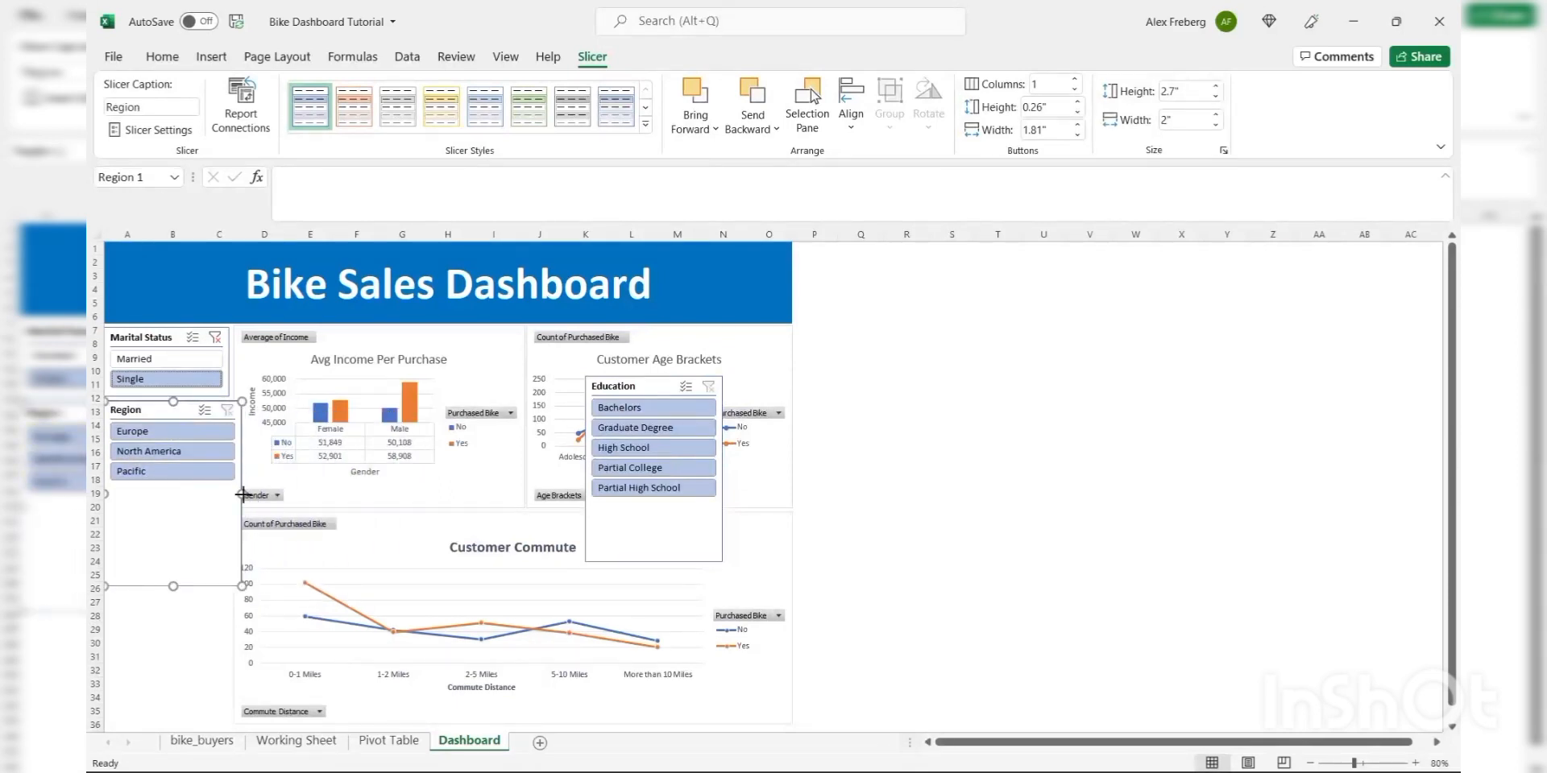
drag(242, 494, 229, 494)
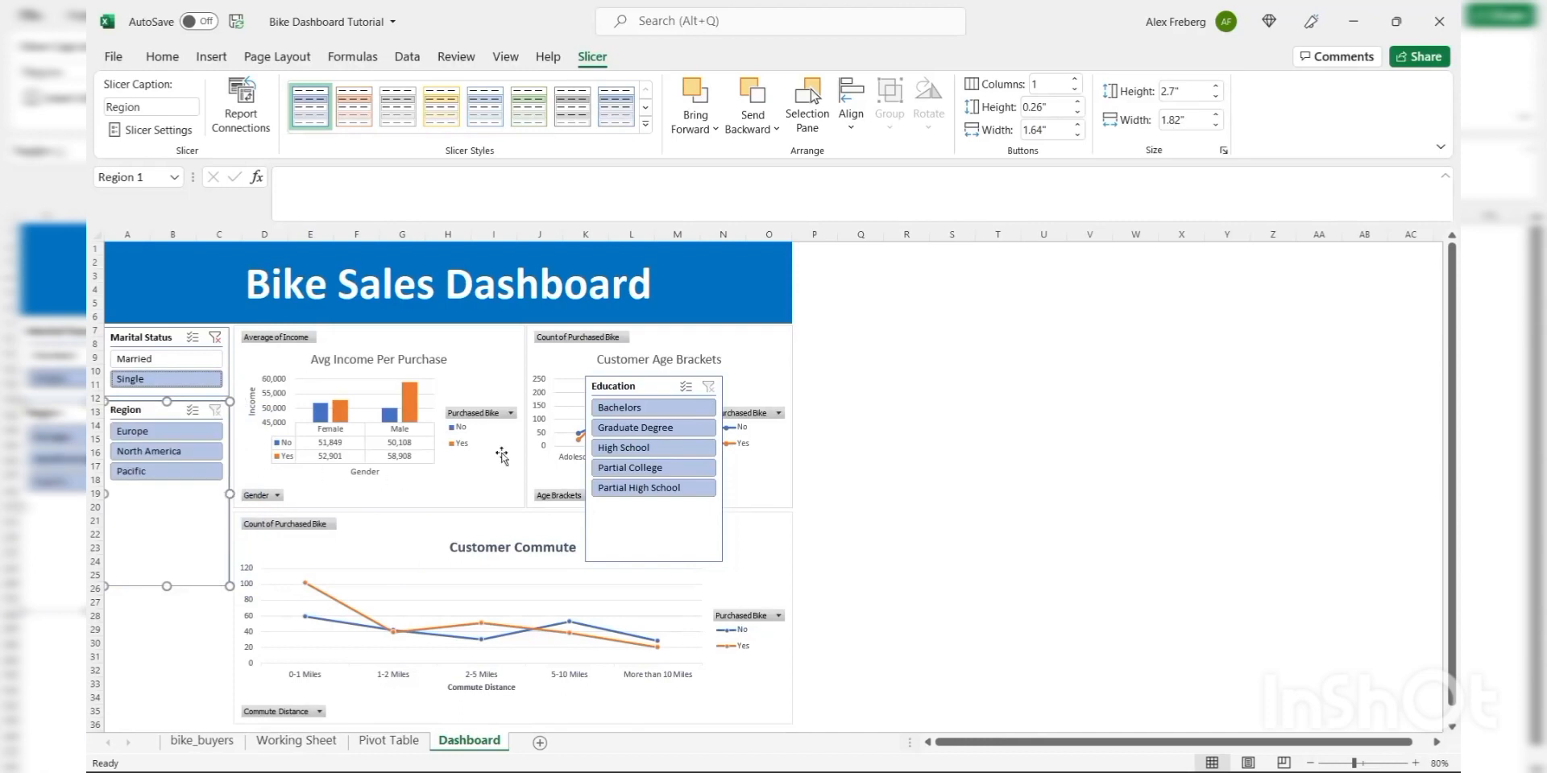
click(859, 422)
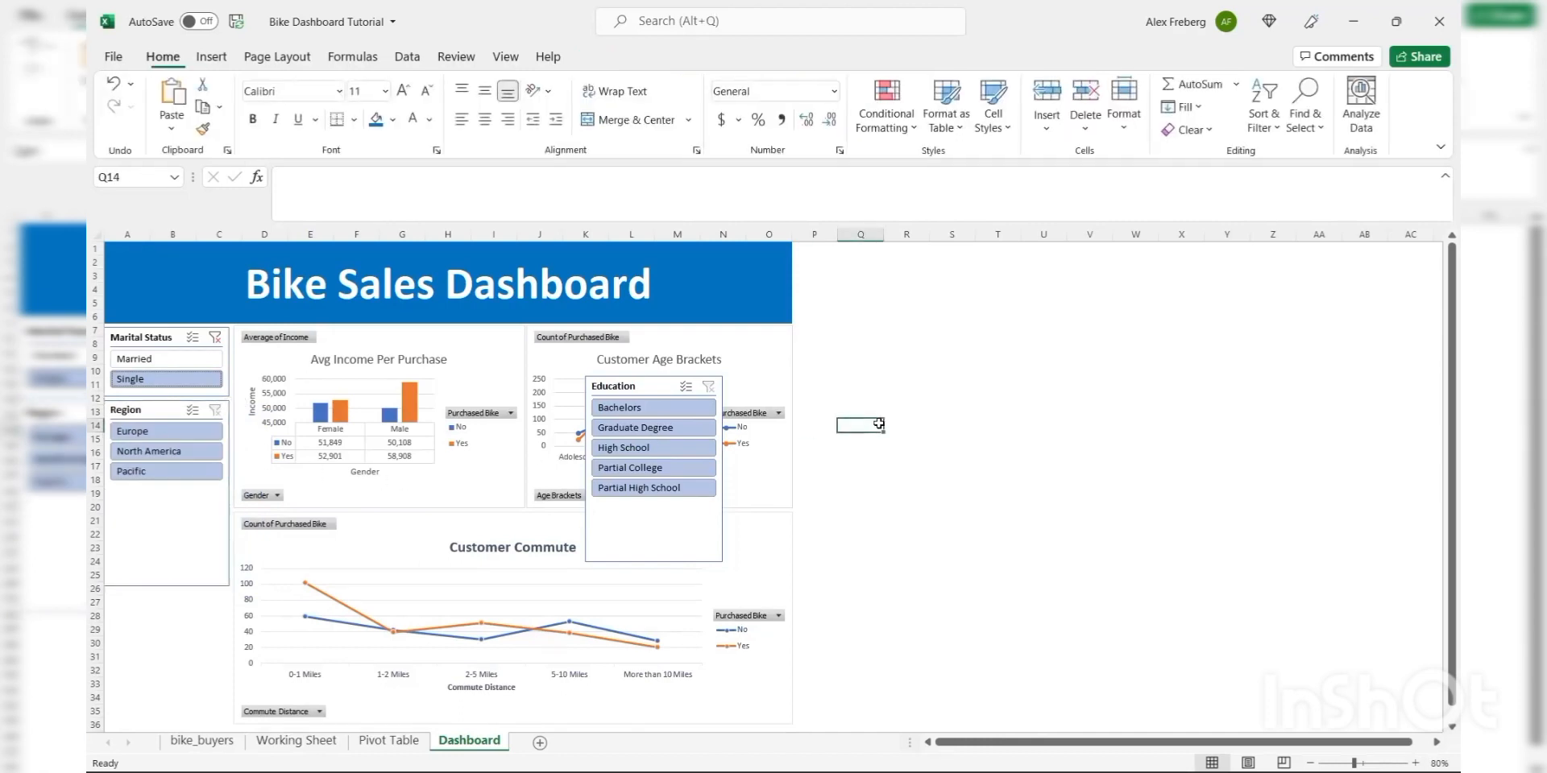
click(174, 524)
drag(167, 586, 172, 494)
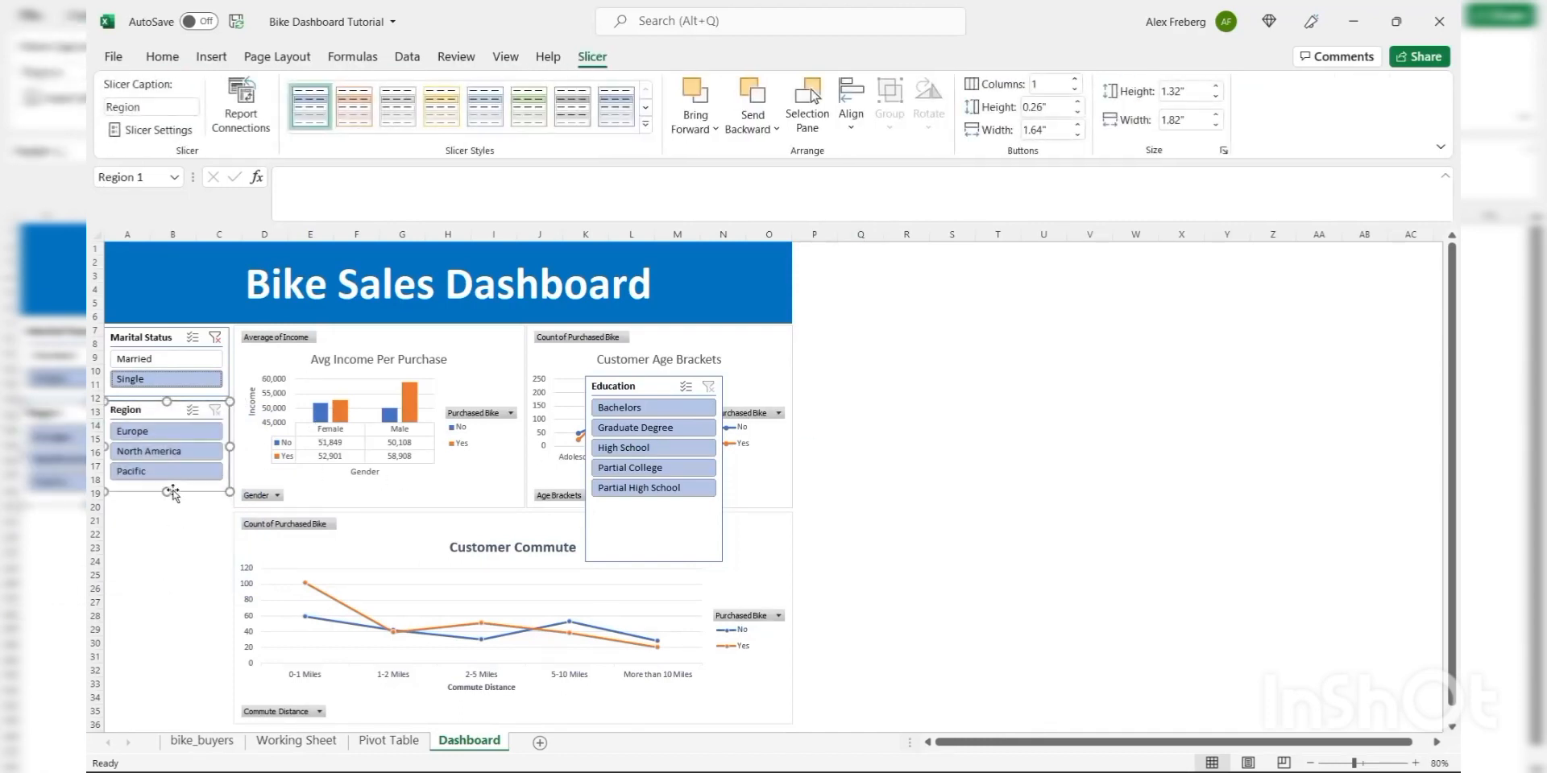
- Move the Education slicer directly beneath the Region slicer and resize it to about 1.9" high by 1.81" wide
drag(645, 386, 154, 508)
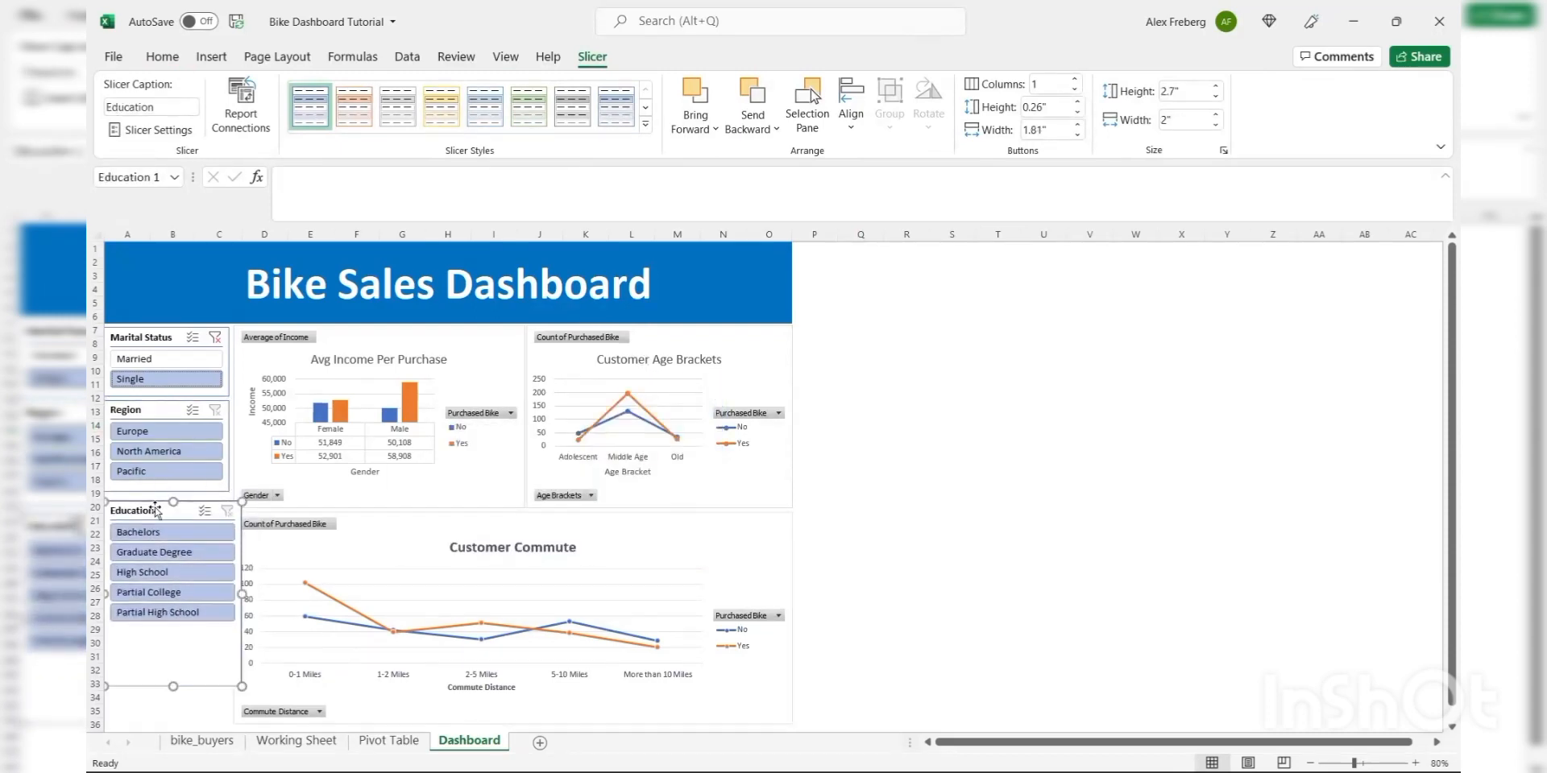
drag(243, 592, 227, 594)
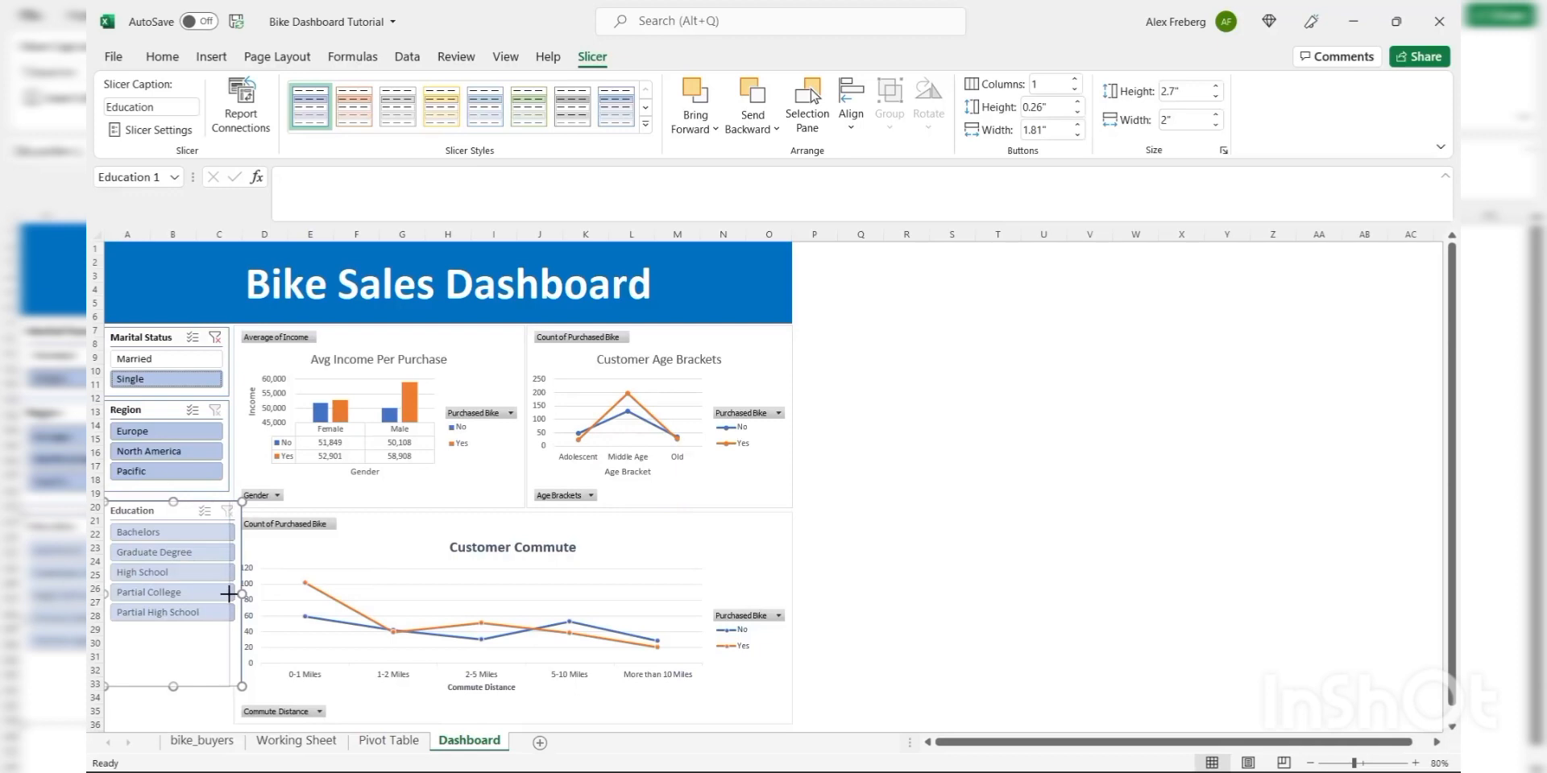
drag(227, 594, 228, 593)
click(850, 465)
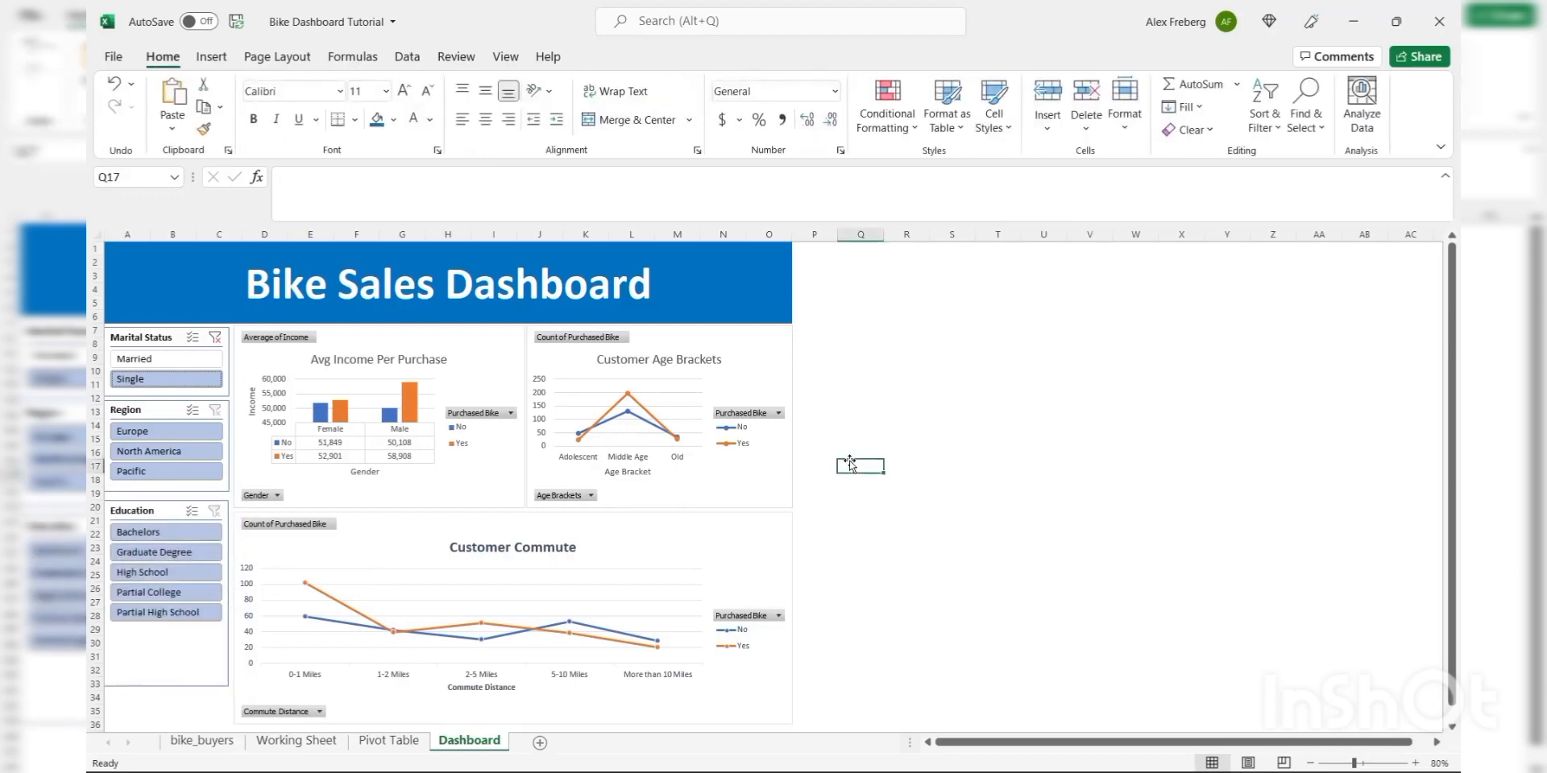
click(172, 512)
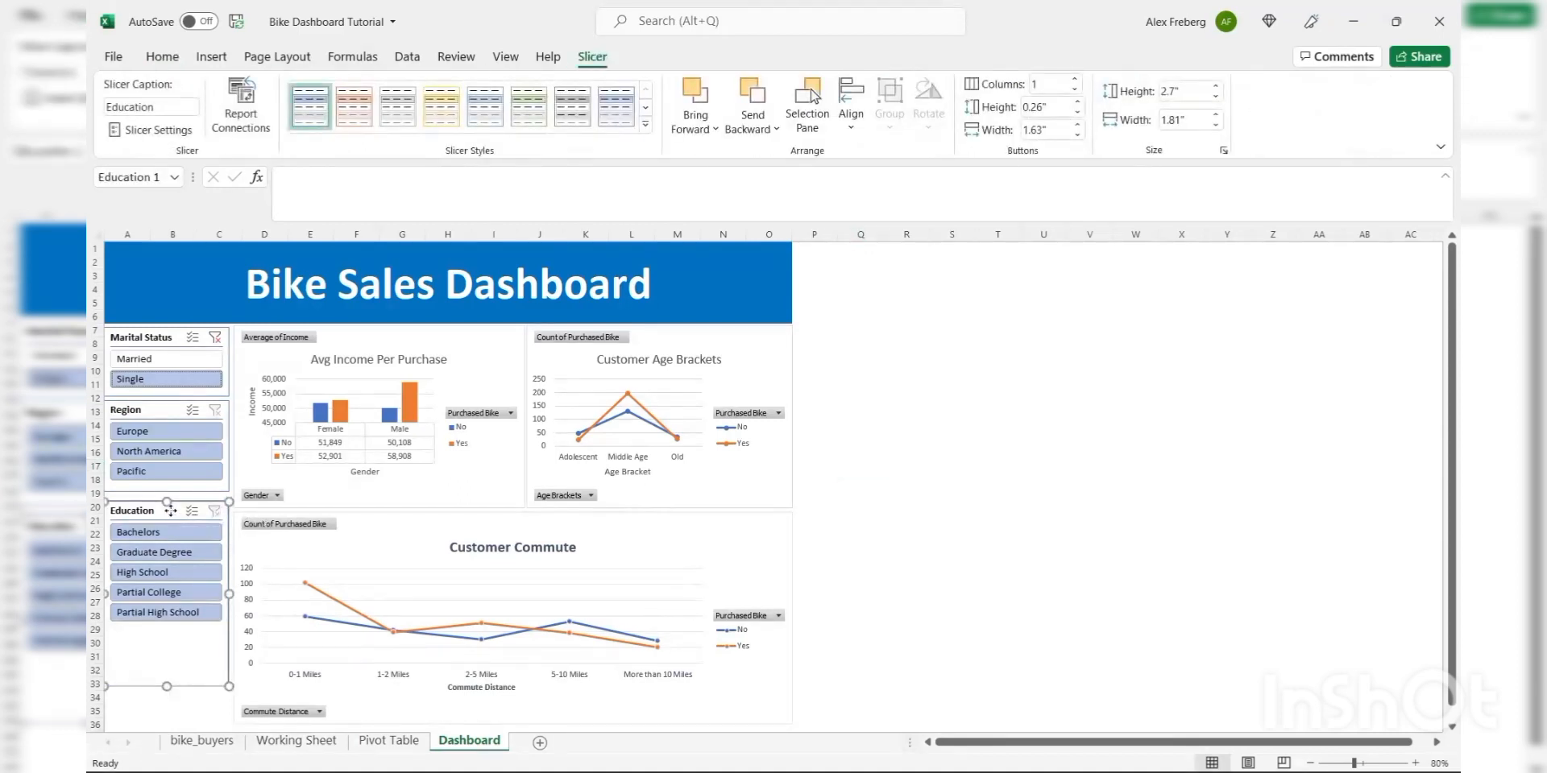
drag(170, 511, 171, 506)
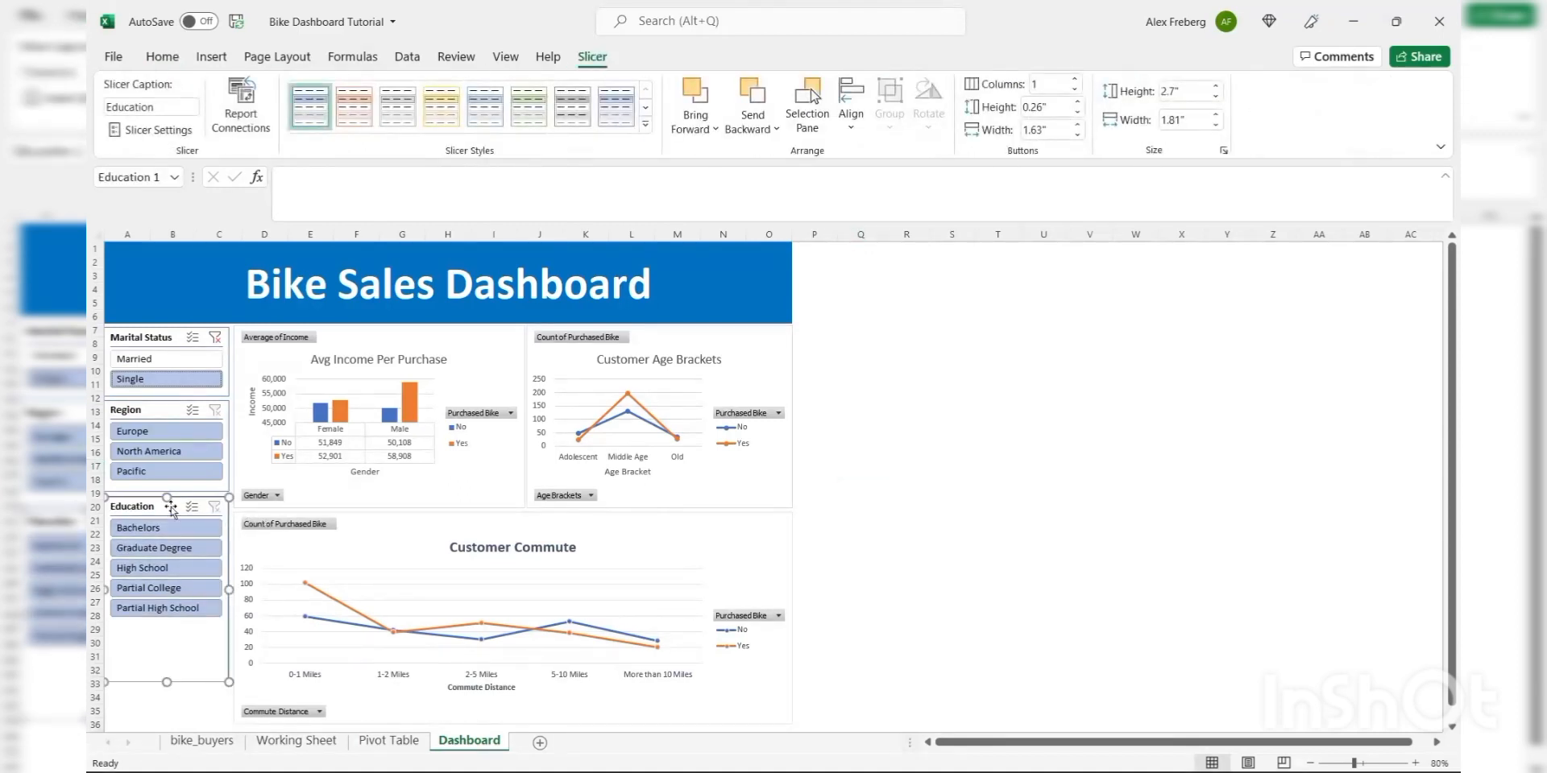
drag(166, 682, 170, 628)
- Test the Region slicer by switching between regions, including Pacific, and leave Europe selected
click(172, 409)
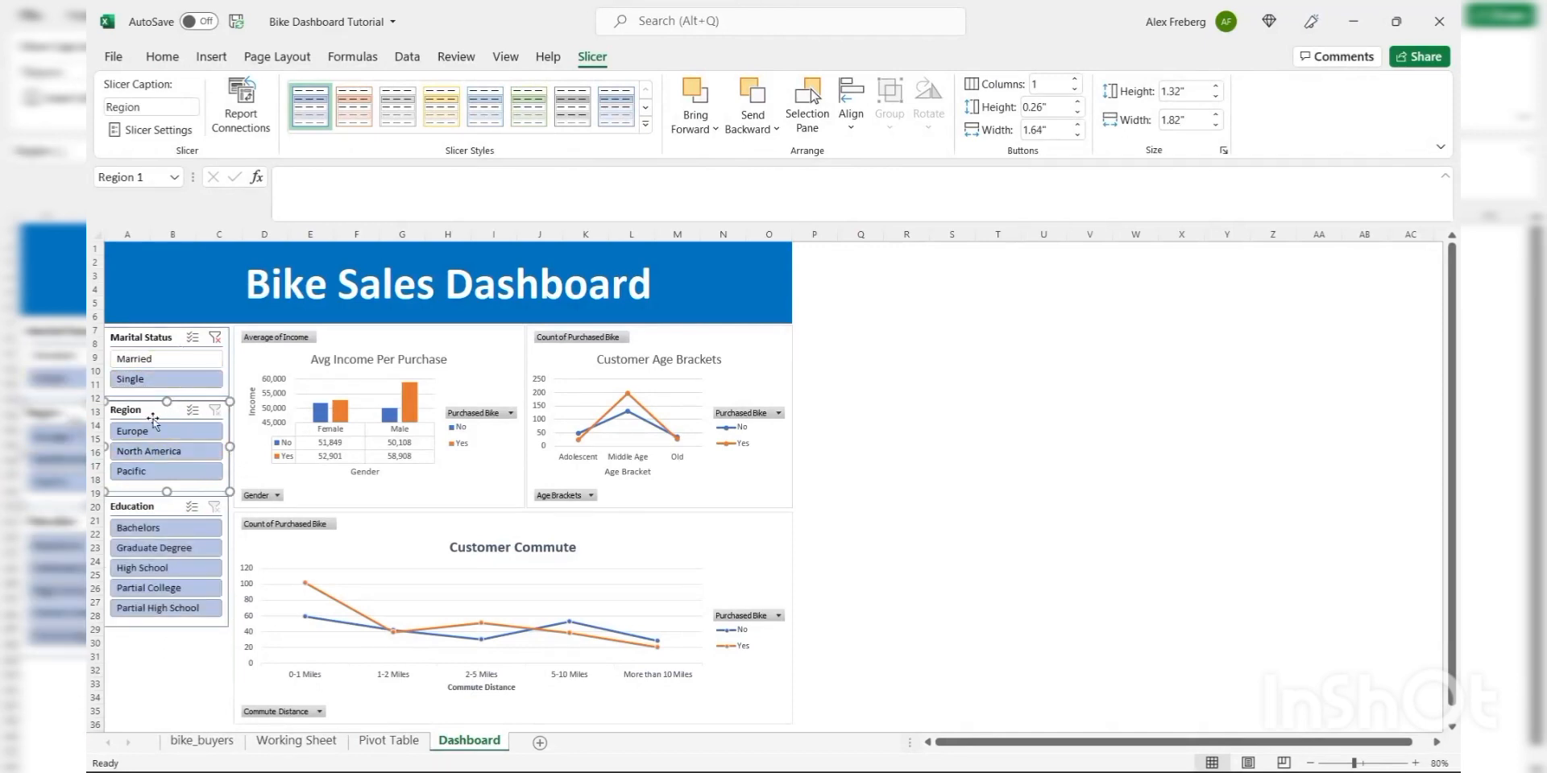
click(161, 452)
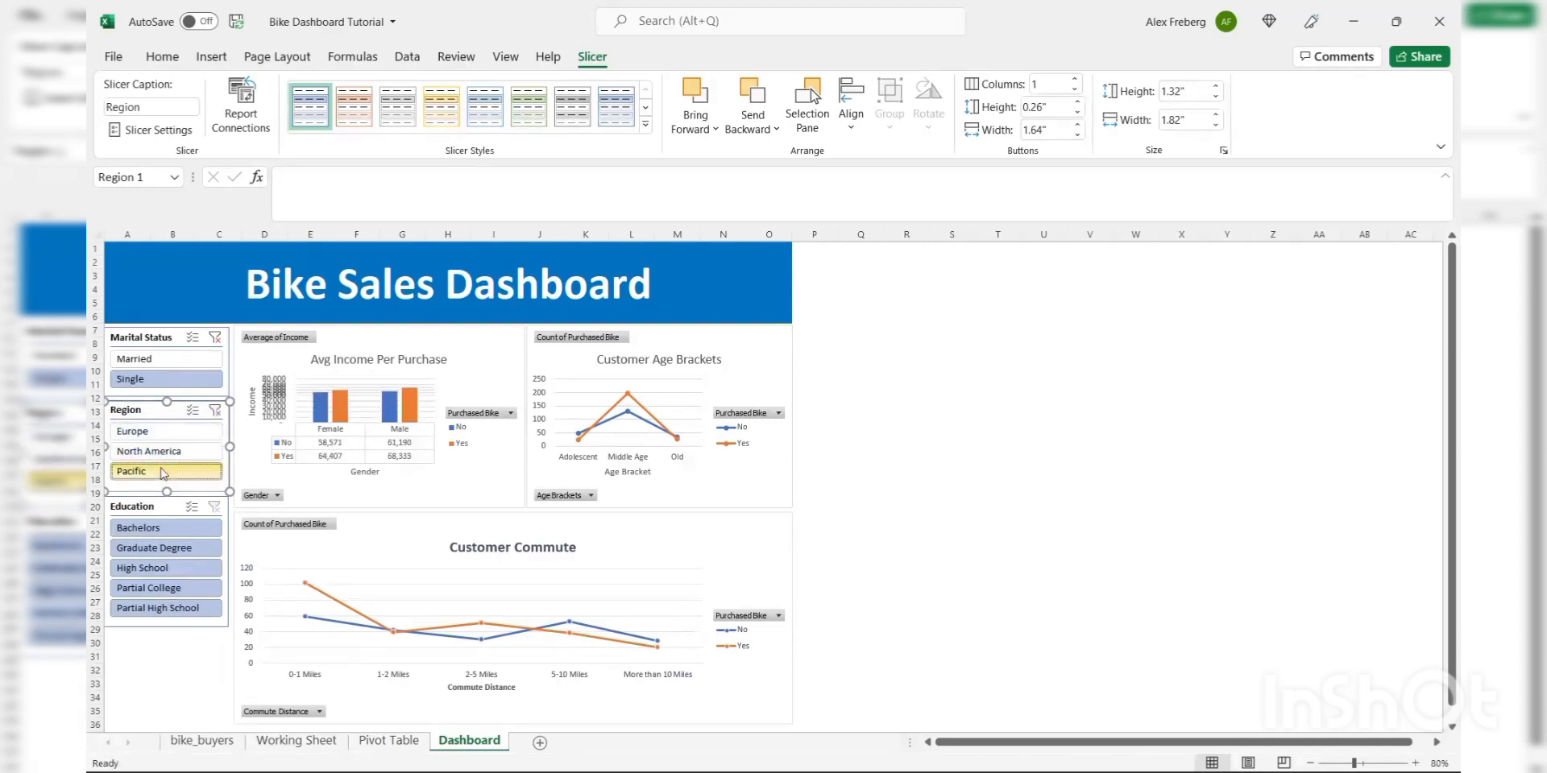
click(165, 431)
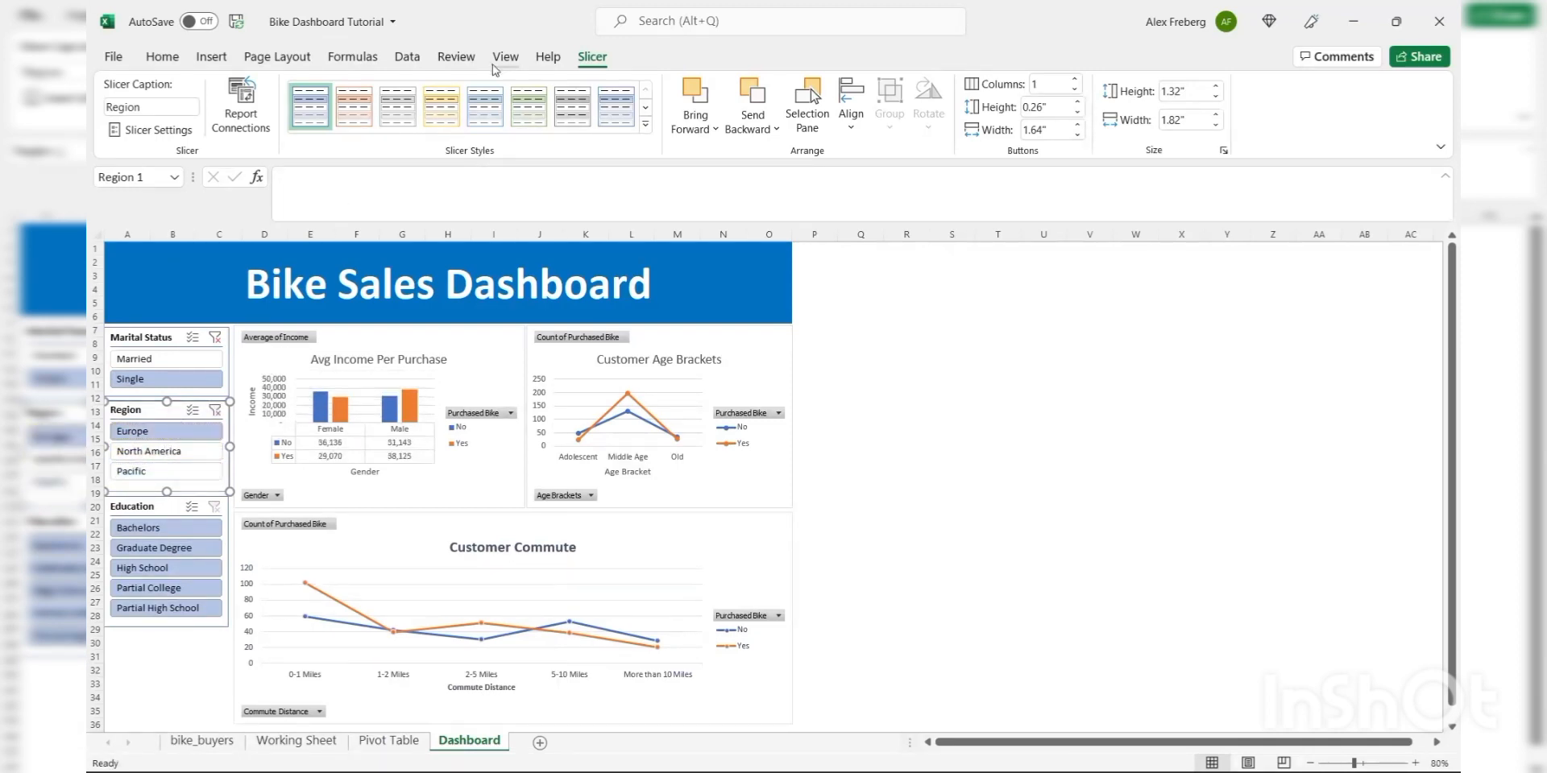
- Connect the Region slicer to PivotTable33, PivotTable34 and PivotTable35 as well
click(240, 109)
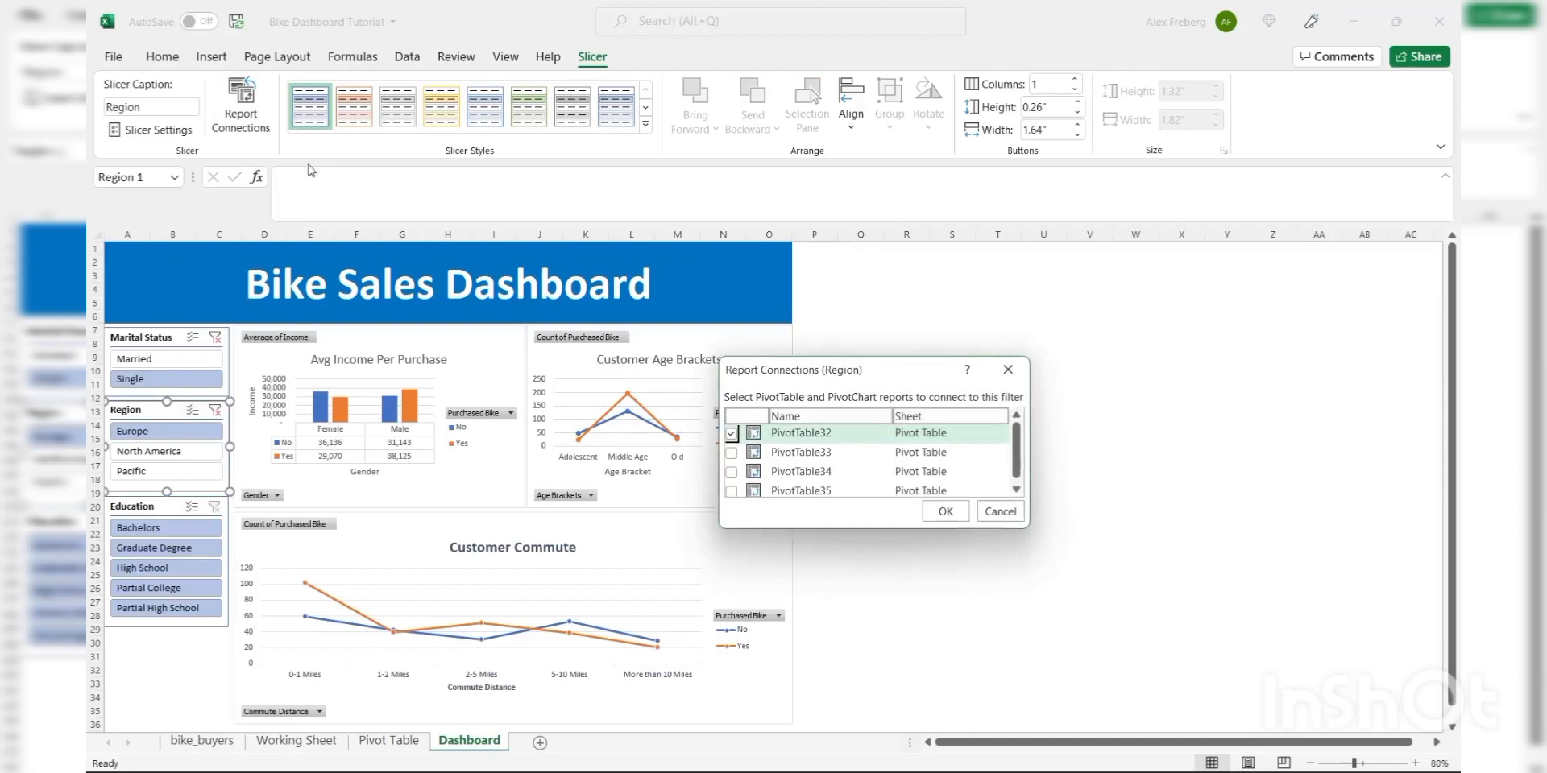
click(730, 453)
click(731, 472)
click(731, 490)
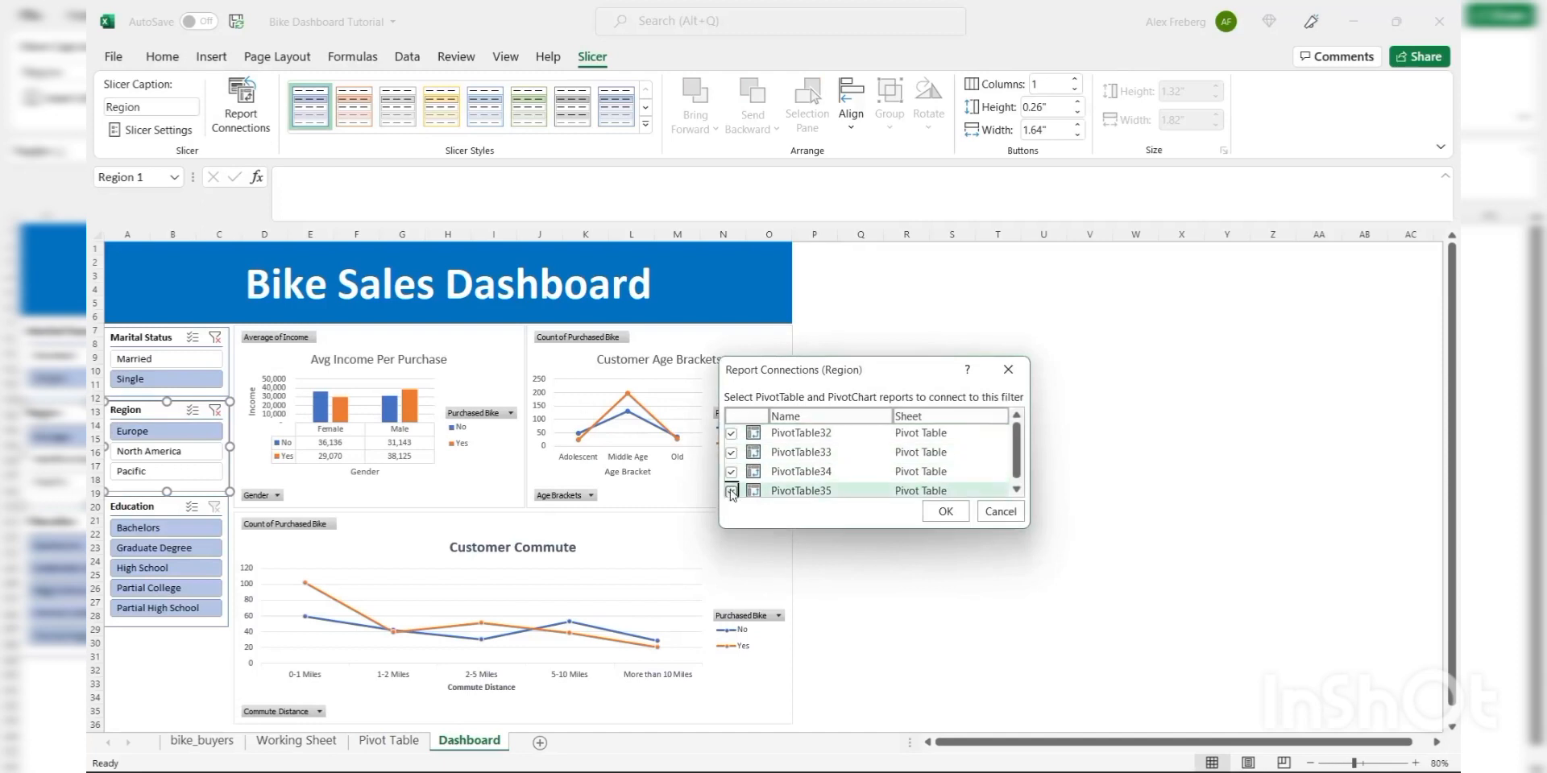
click(946, 512)
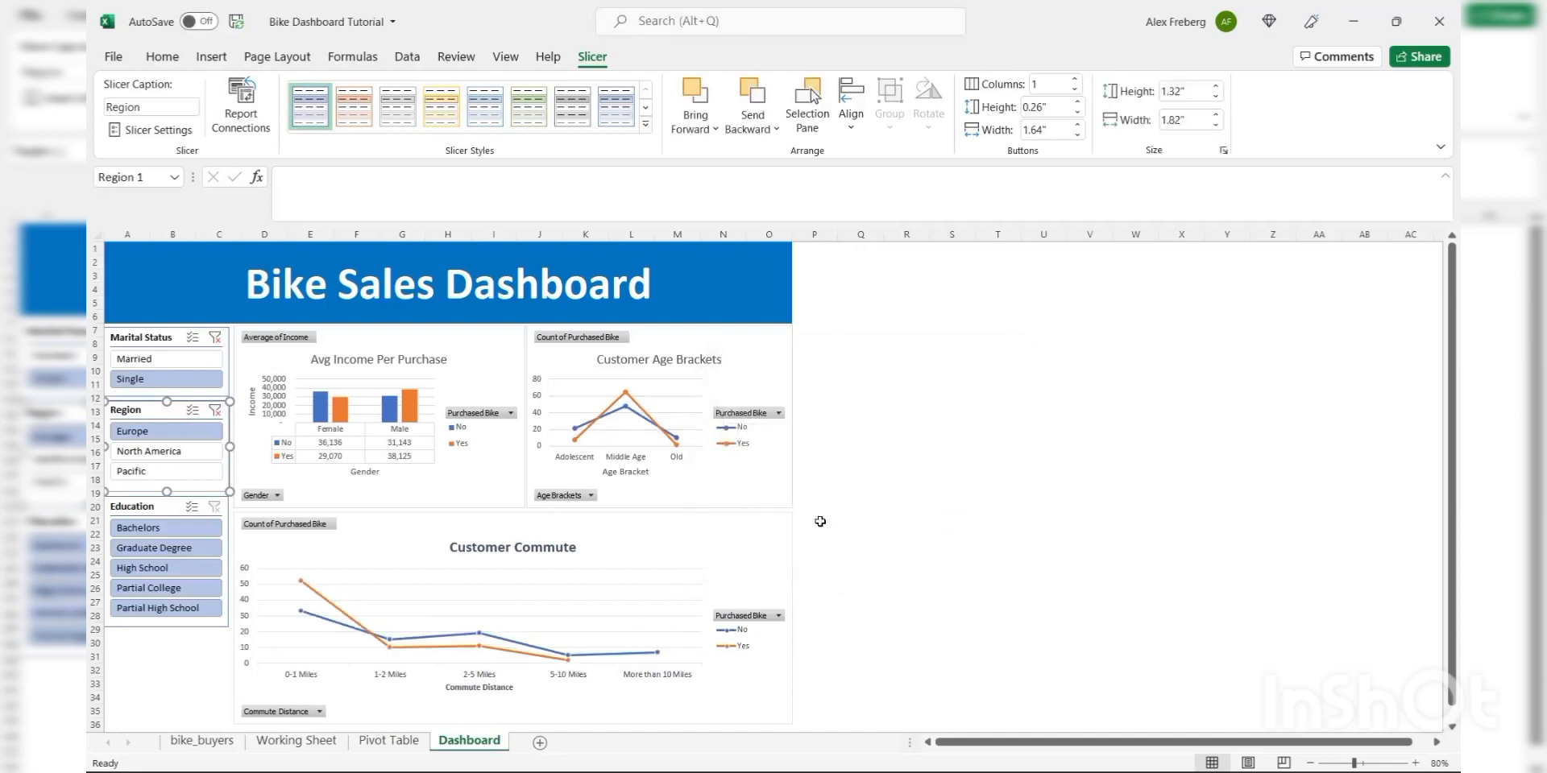
- Connect the Education slicer to PivotTable33, PivotTable34 and PivotTable35 as well
click(188, 516)
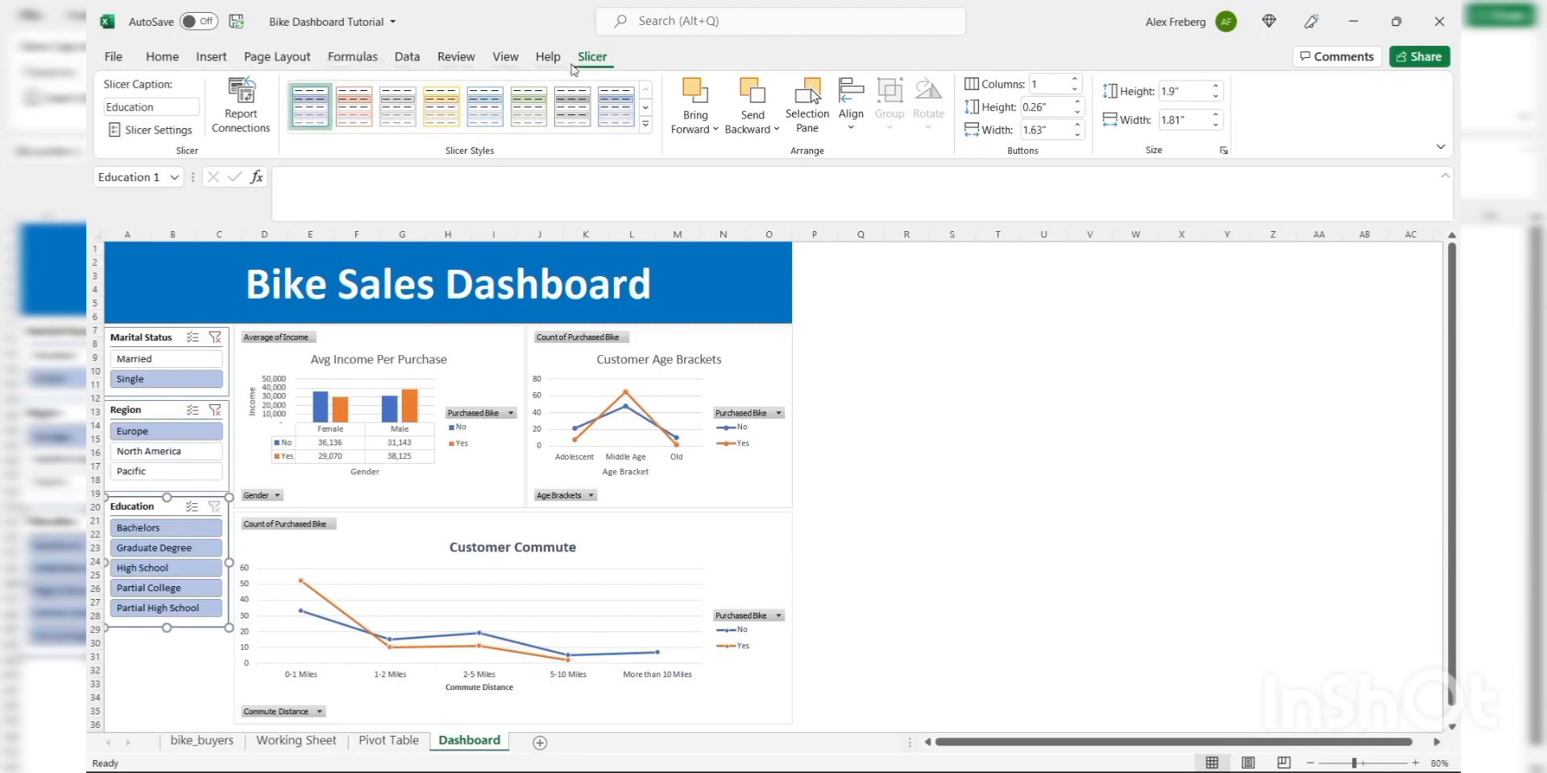
click(241, 105)
click(731, 452)
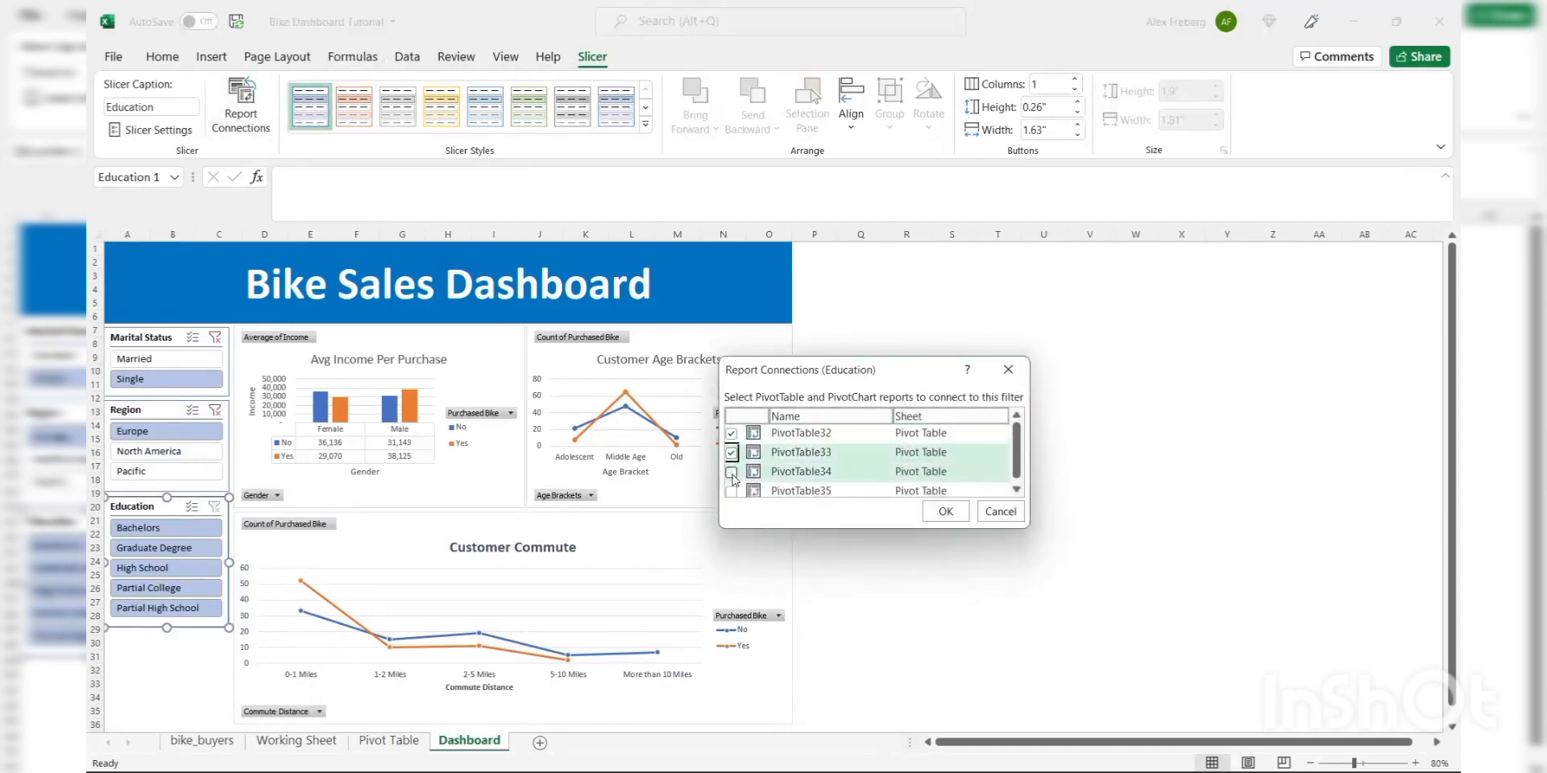
click(731, 472)
click(730, 490)
click(966, 512)
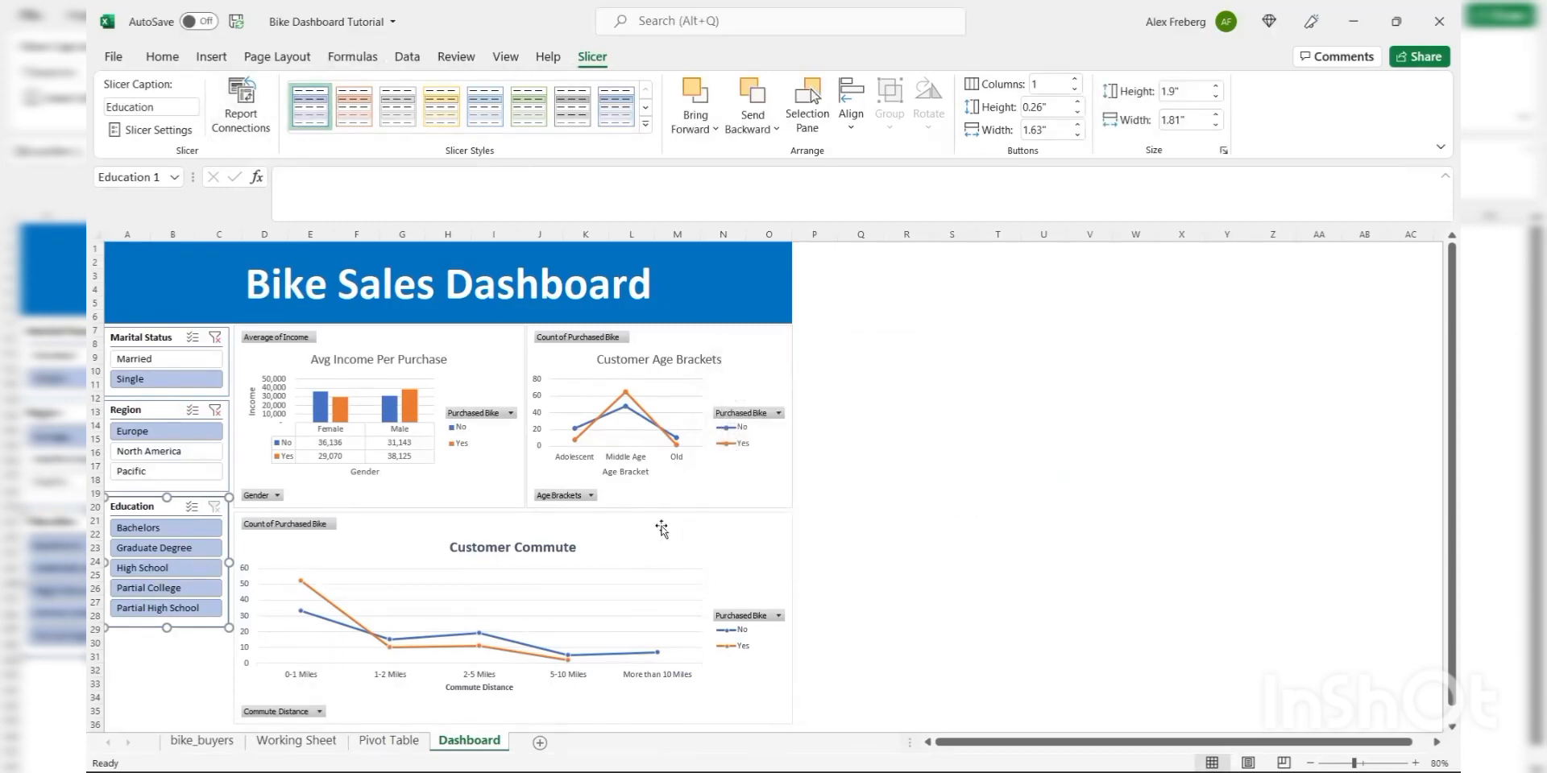
- Test the Education slicer with Partial High School, and clear the Region and Education filters
click(181, 608)
click(215, 412)
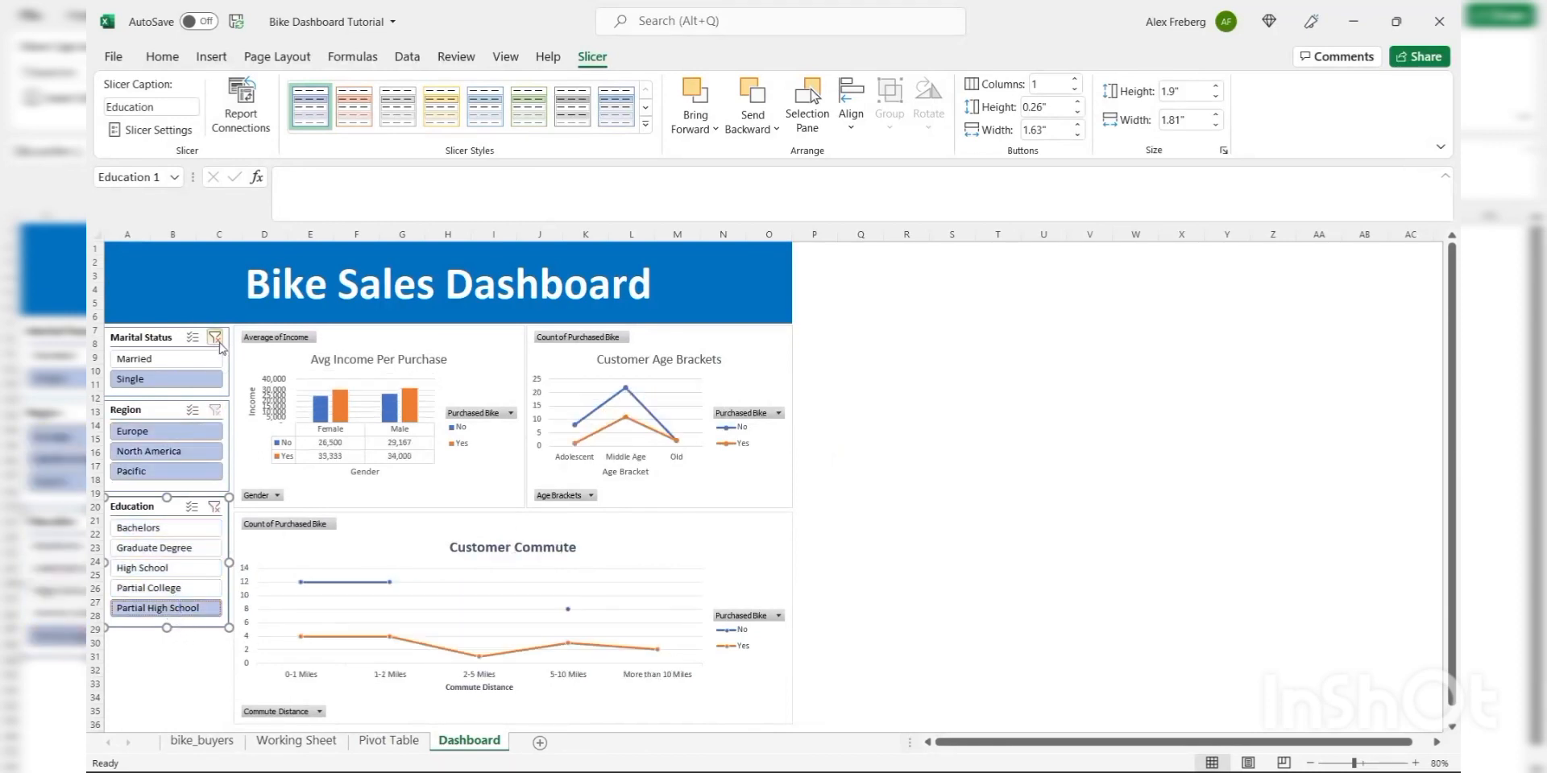
click(215, 507)
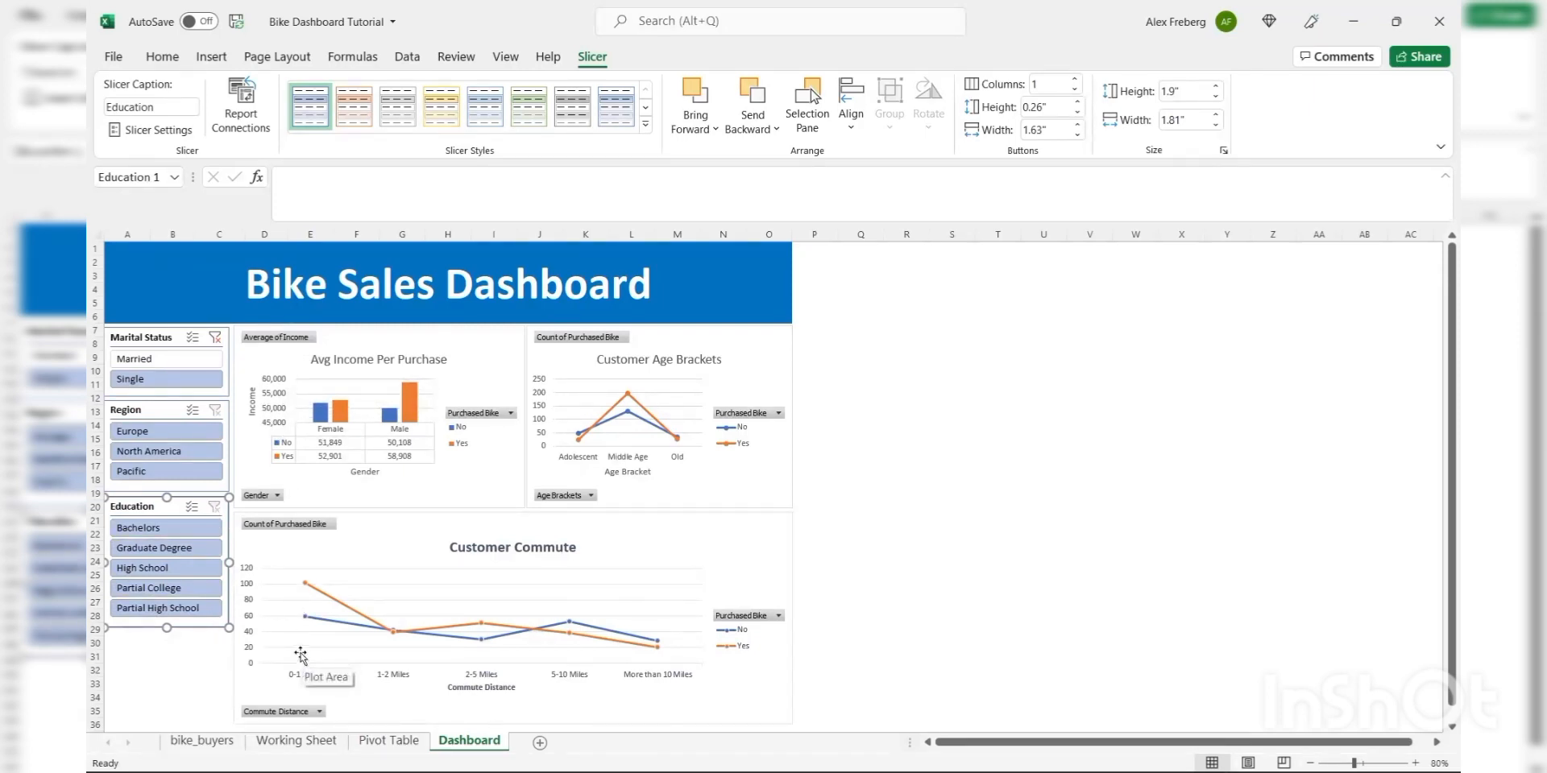
- Compare the charts for Bachelors in Europe, Bachelors across all regions, and Graduate Degree across all regions
click(178, 529)
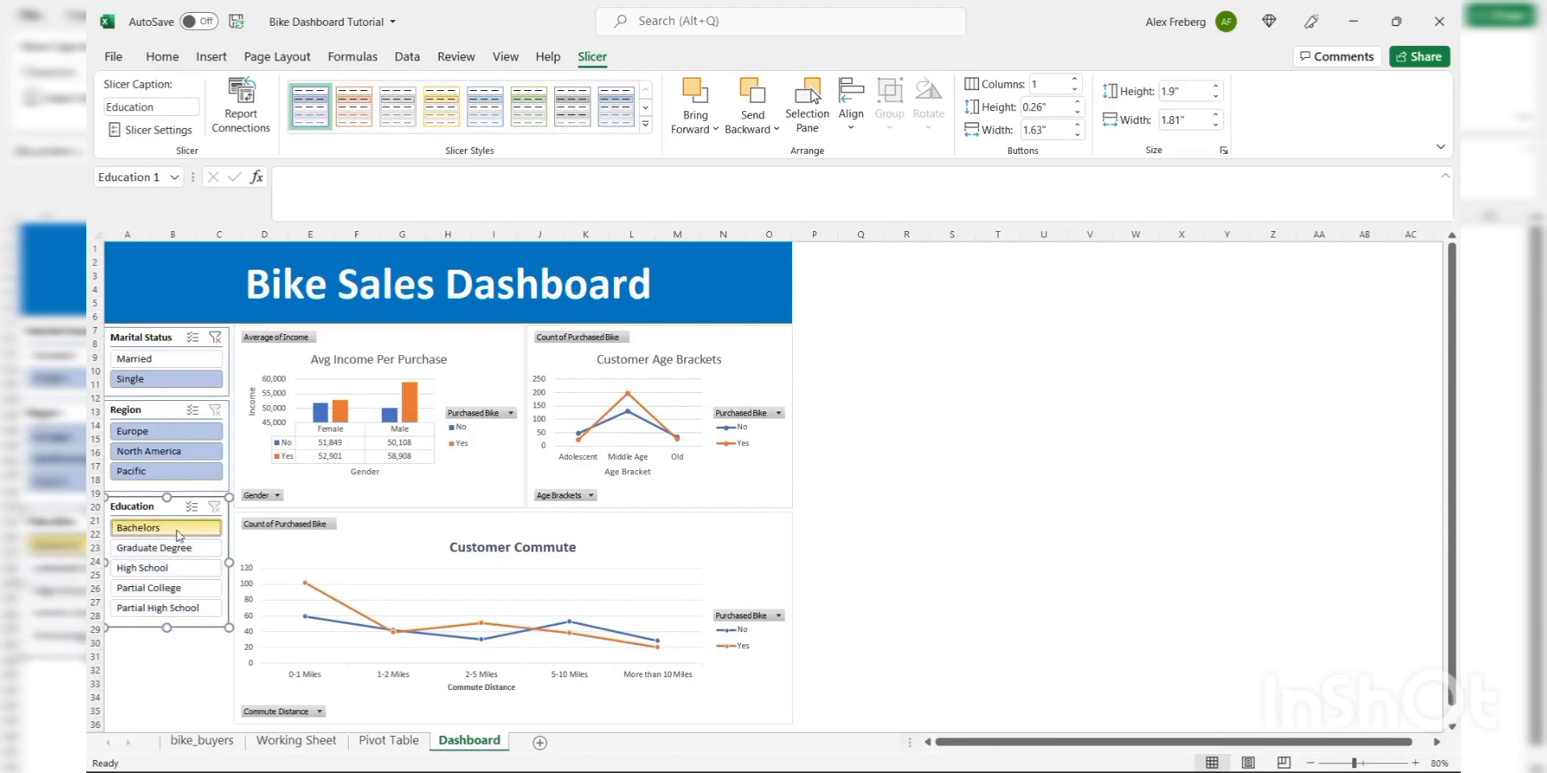
click(163, 435)
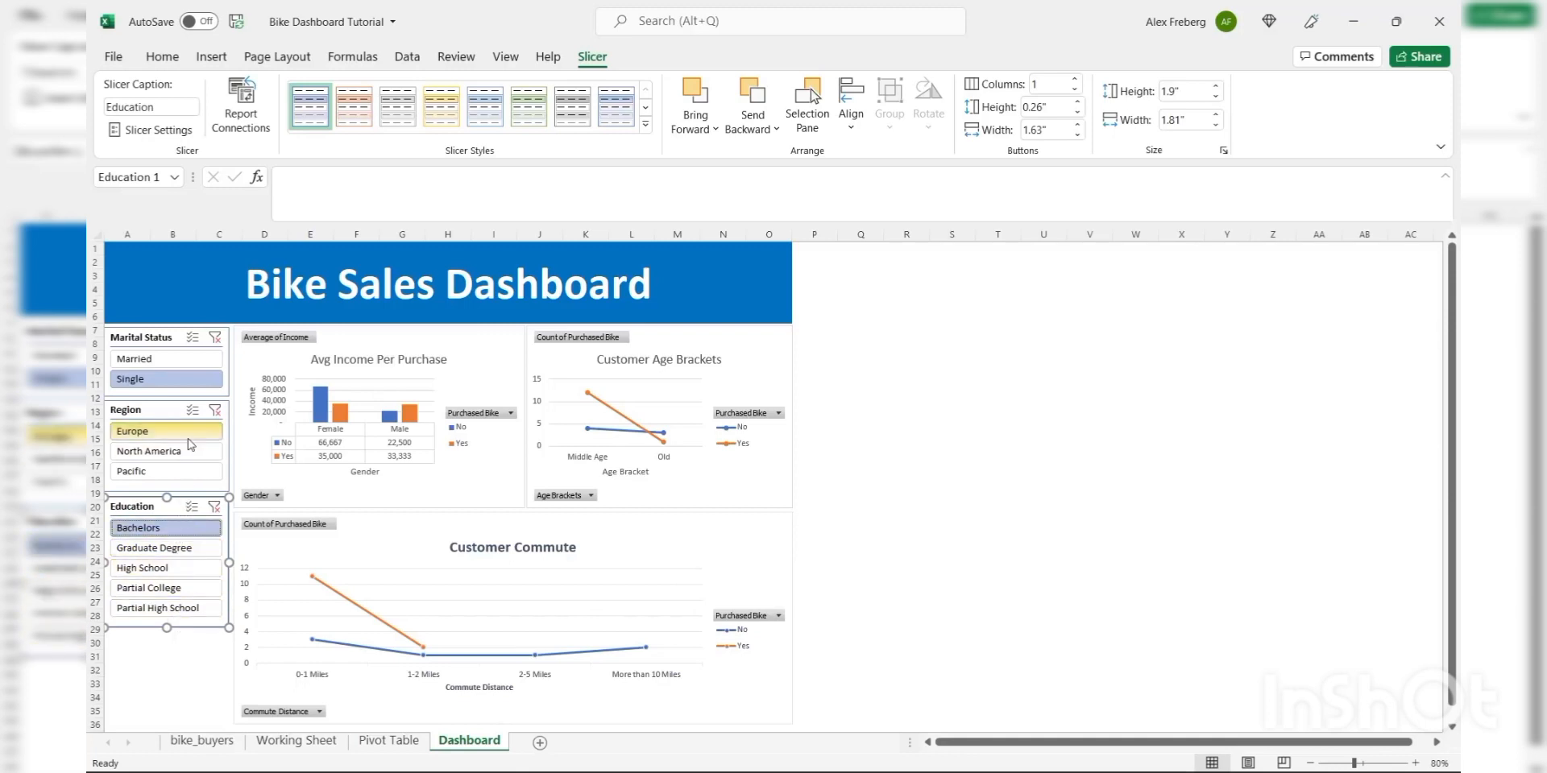
click(218, 410)
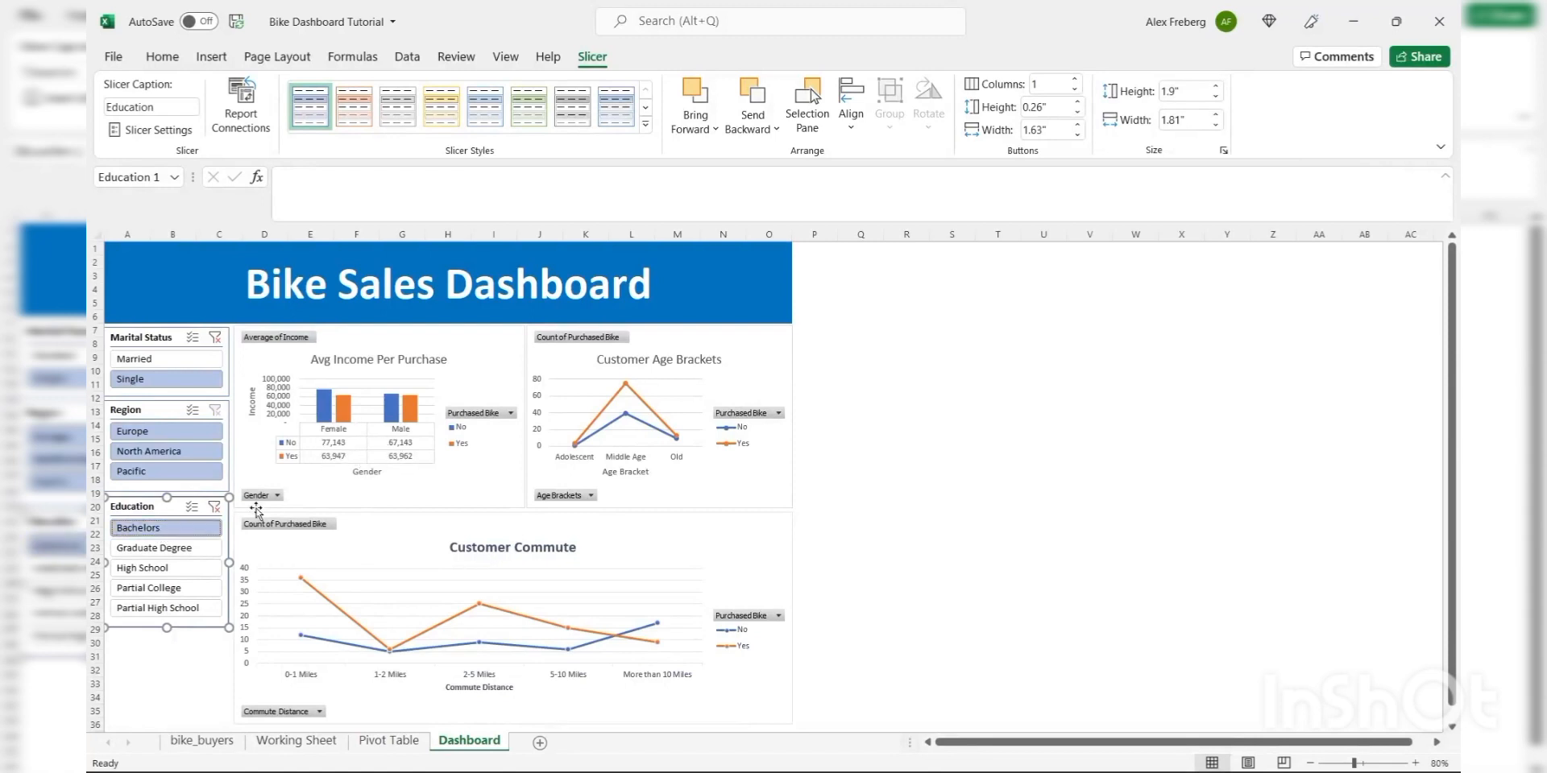
click(193, 550)
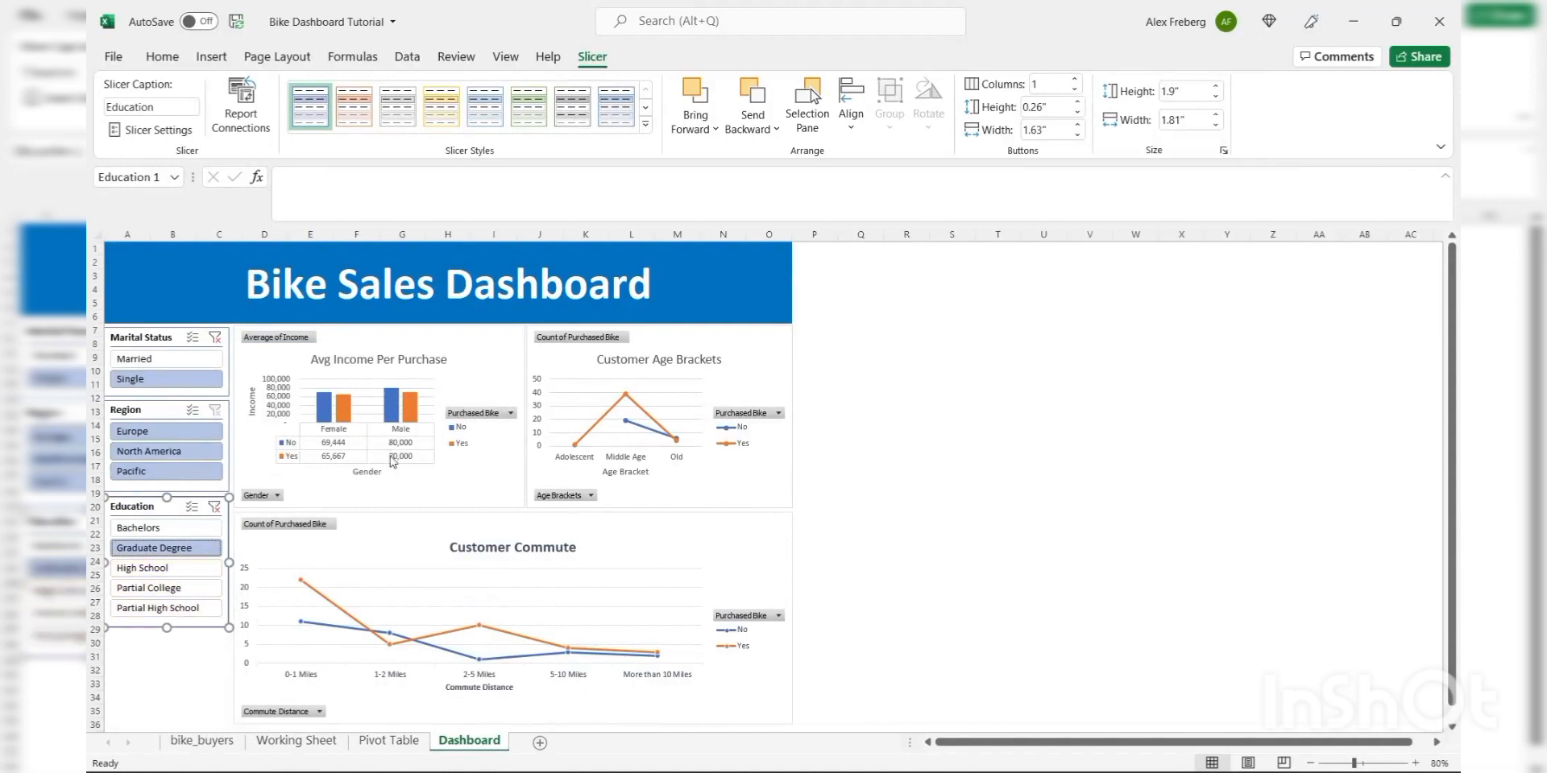
- Clear the Education and Marital Status slicer filters so the charts cover all customers
click(215, 507)
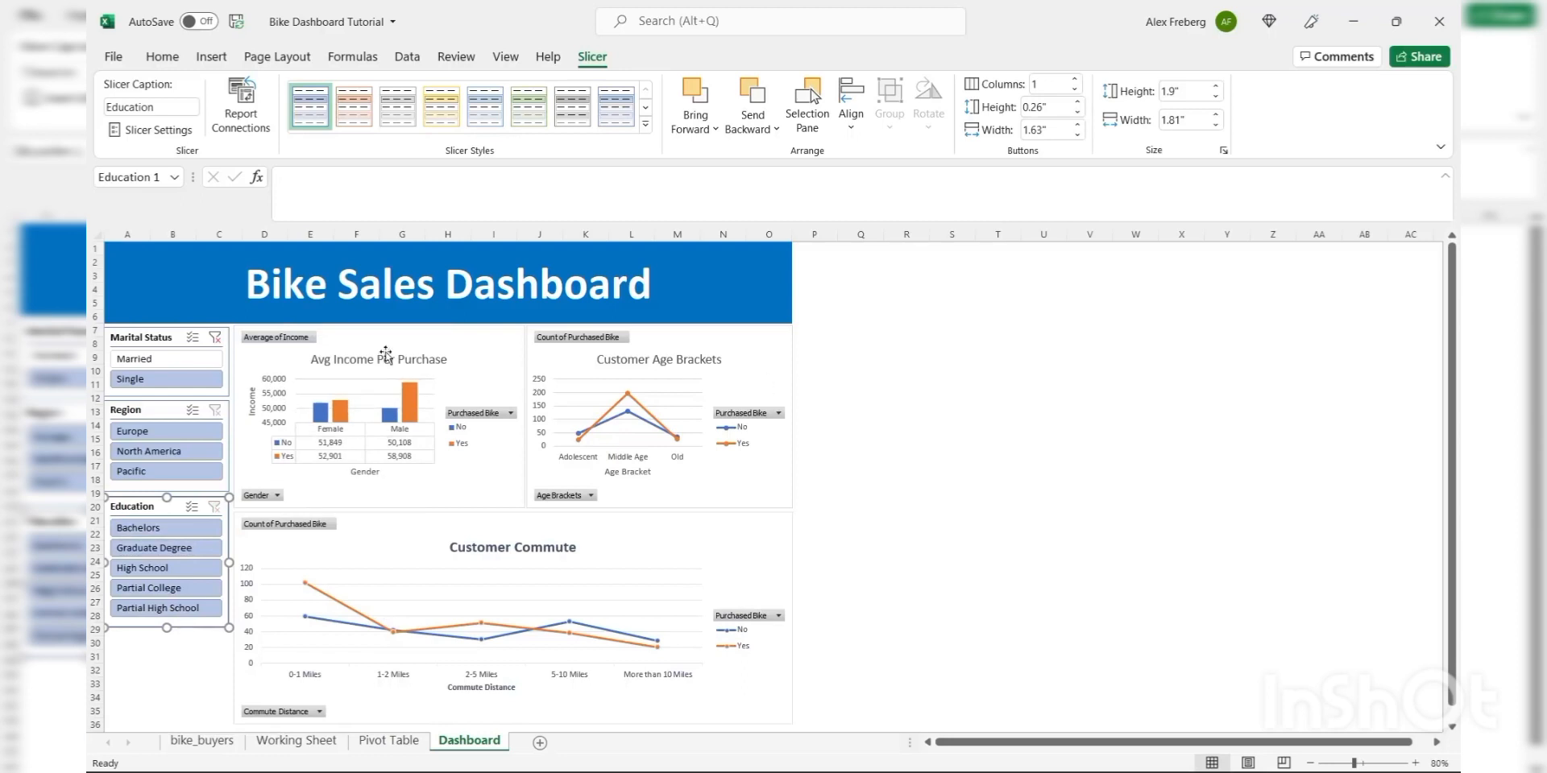
click(214, 337)
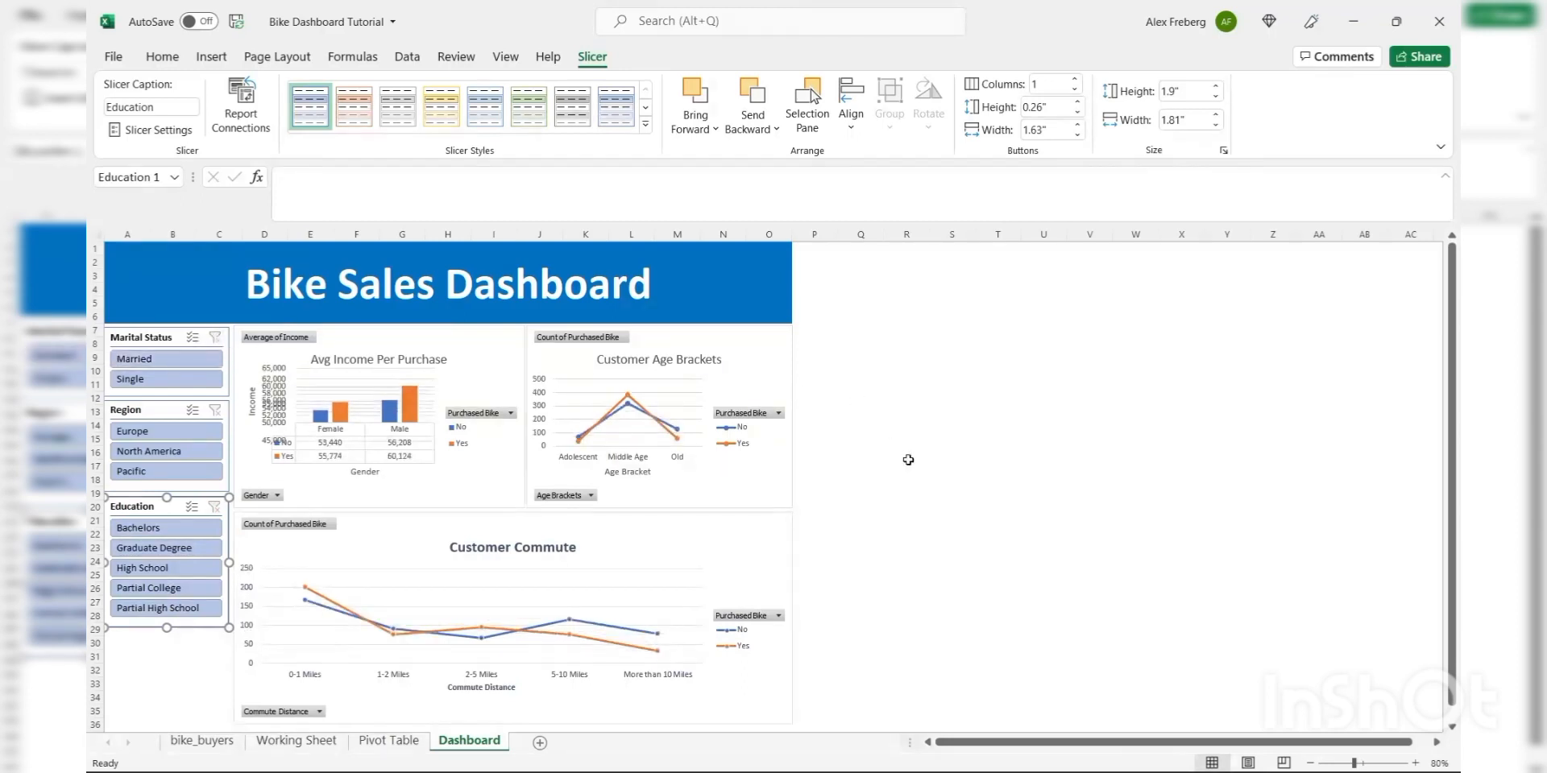
- Change the fill of the Bike Sales Dashboard title header to a darker blue theme color
click(737, 274)
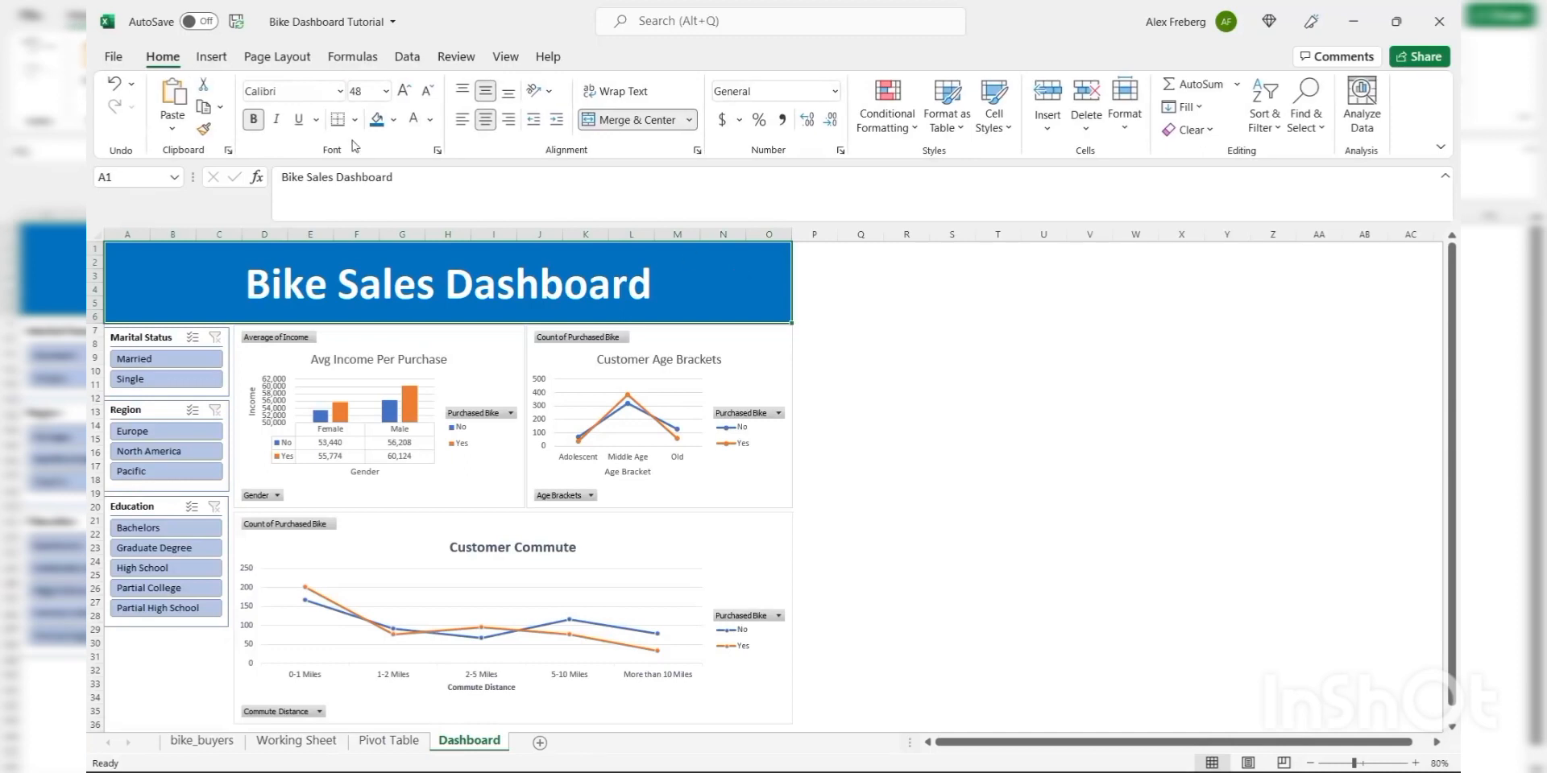
click(394, 120)
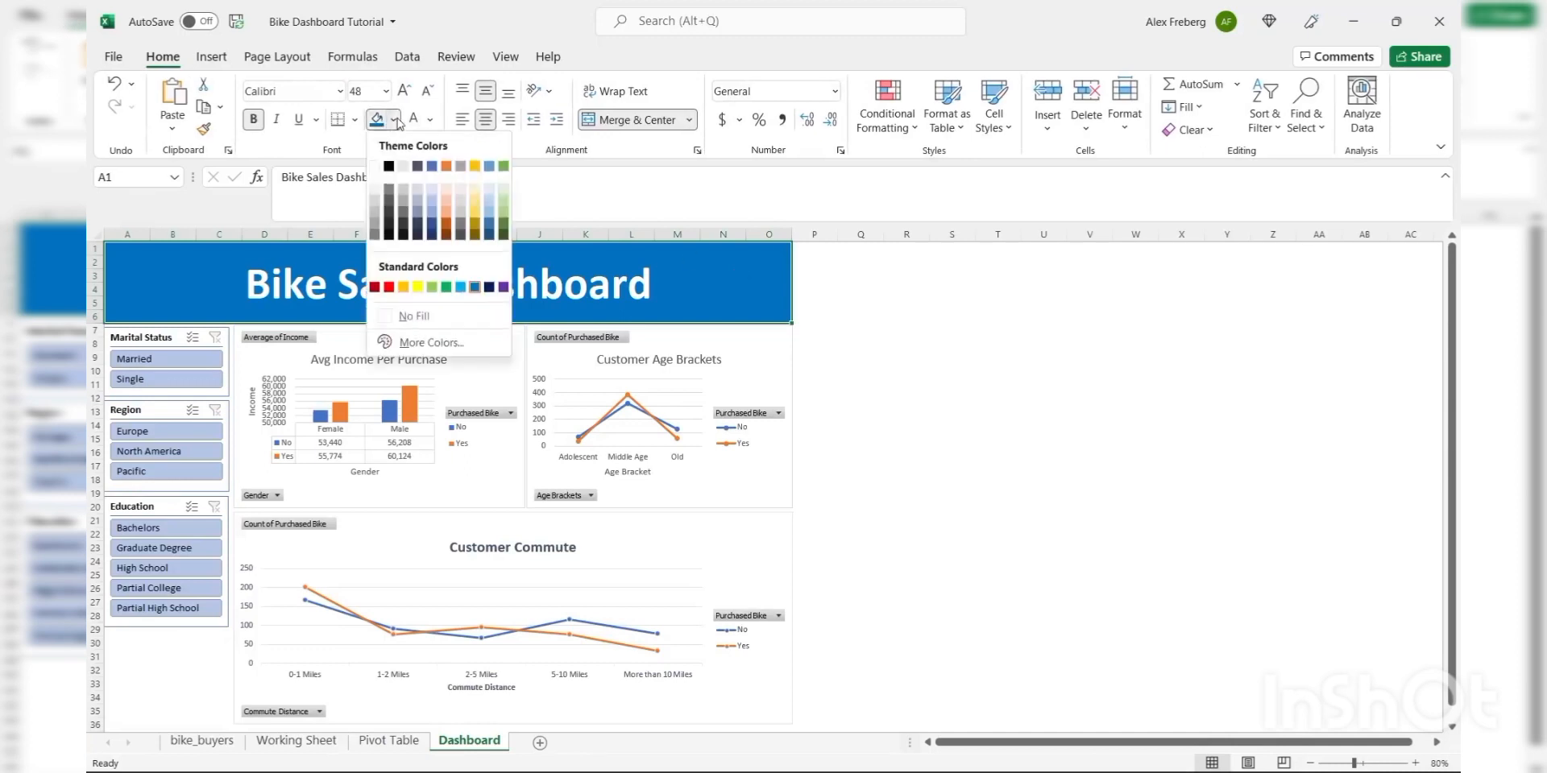
click(434, 226)
click(877, 384)
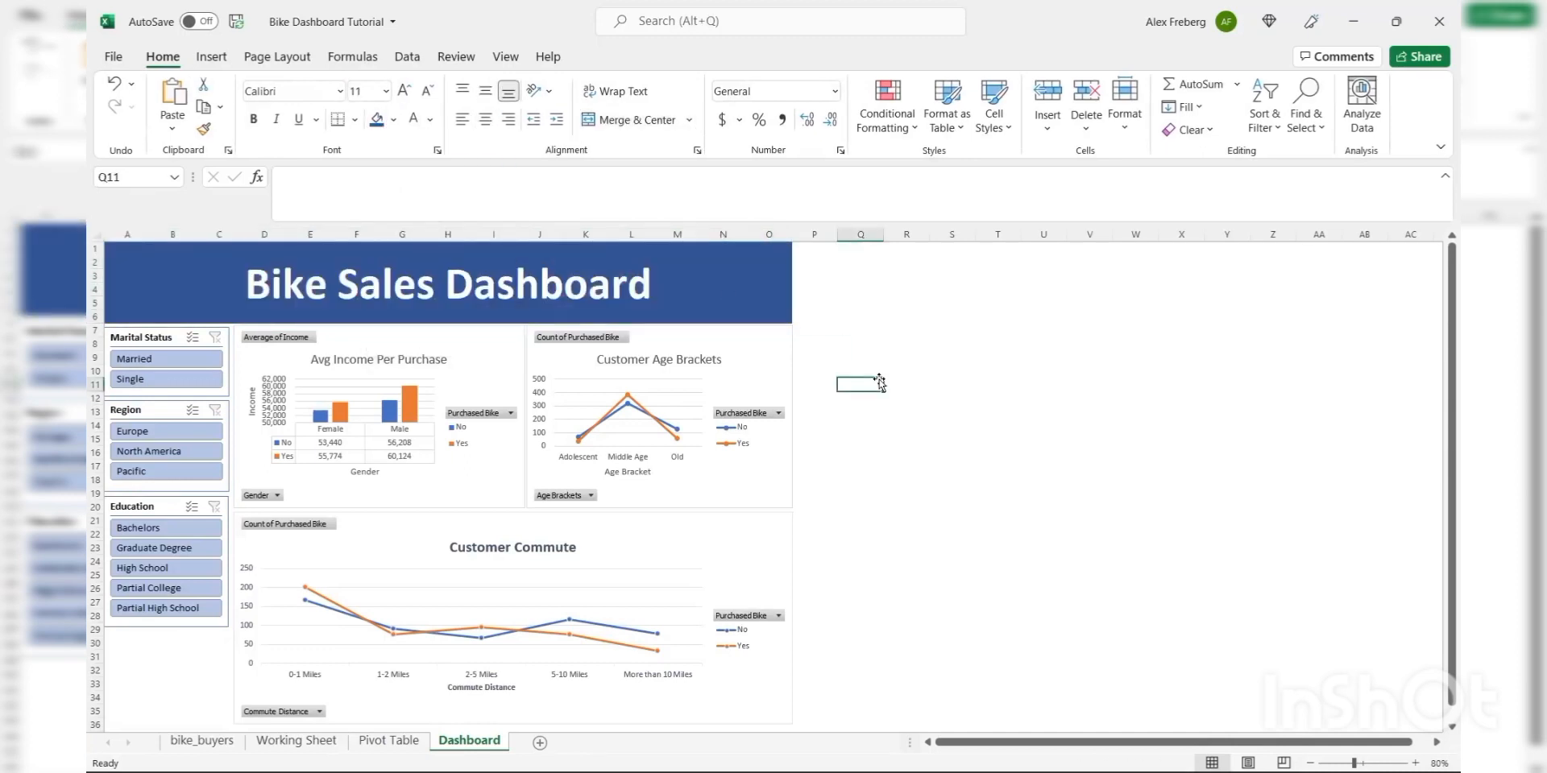